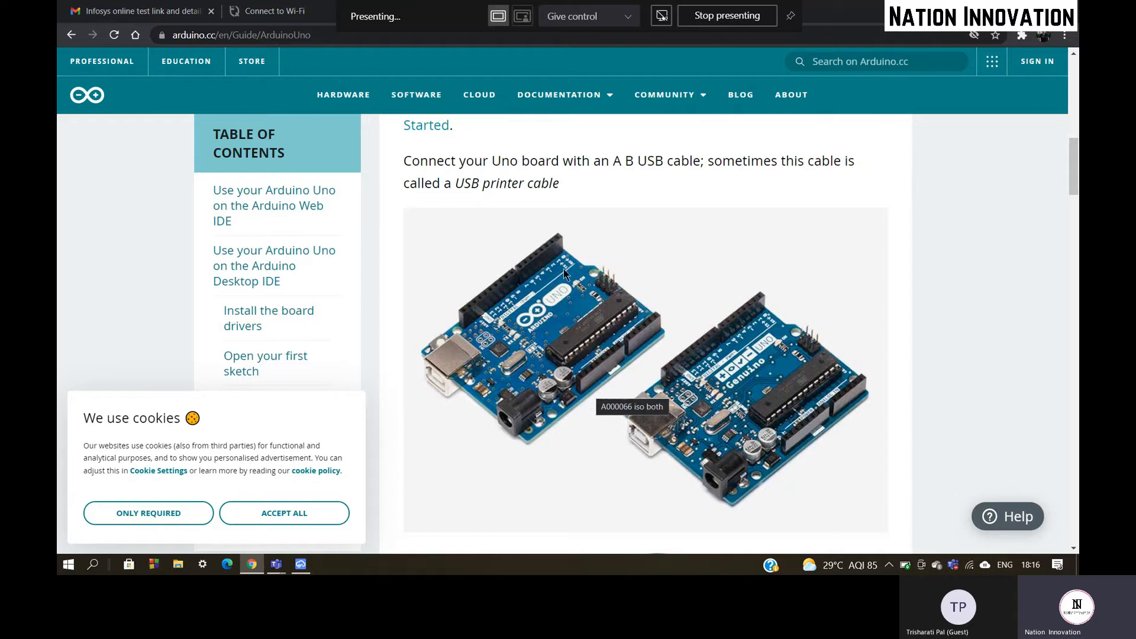
Examine the Uno board pictures and the USB cable in the Arduino Uno guide.
scroll(588, 314, down, 3)
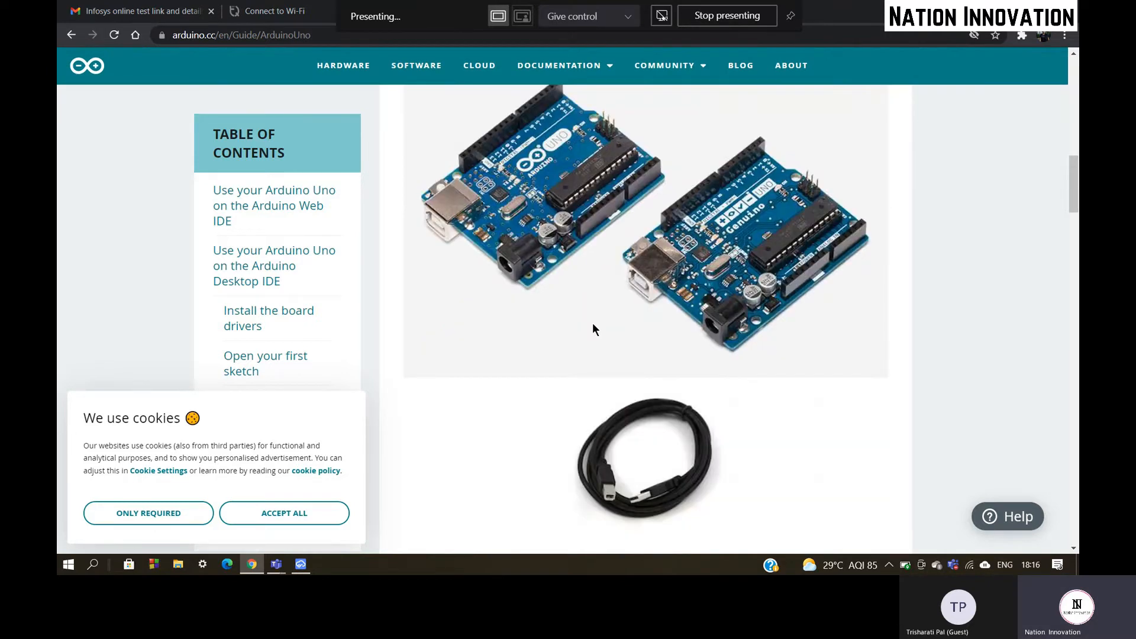
scroll(591, 322, up, 2)
scroll(591, 324, up, 1)
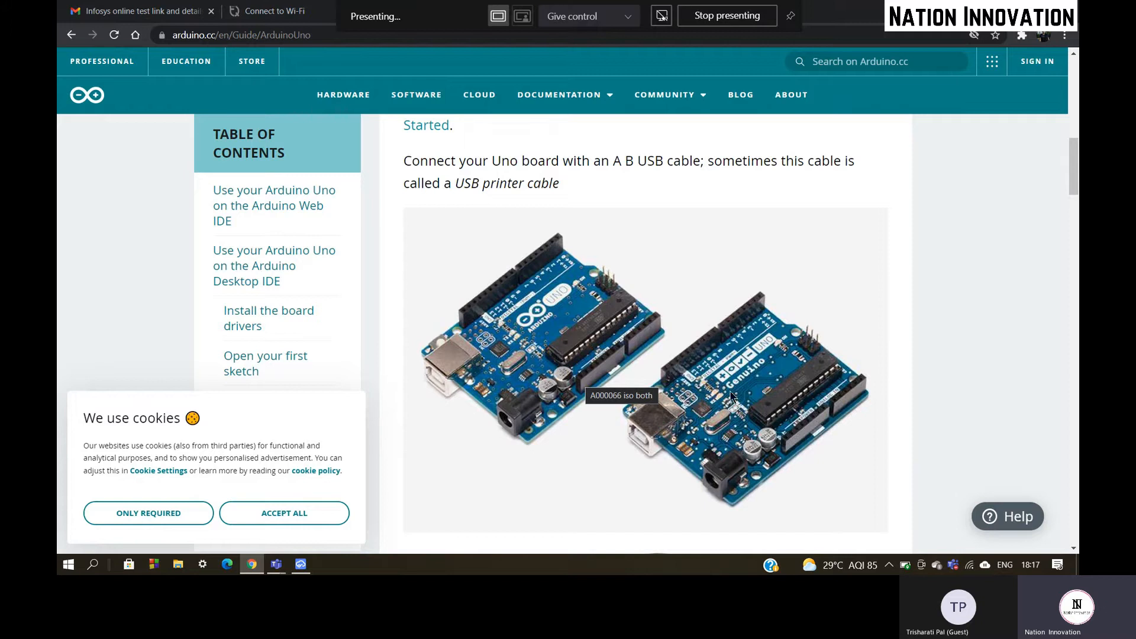
scroll(727, 393, down, 5)
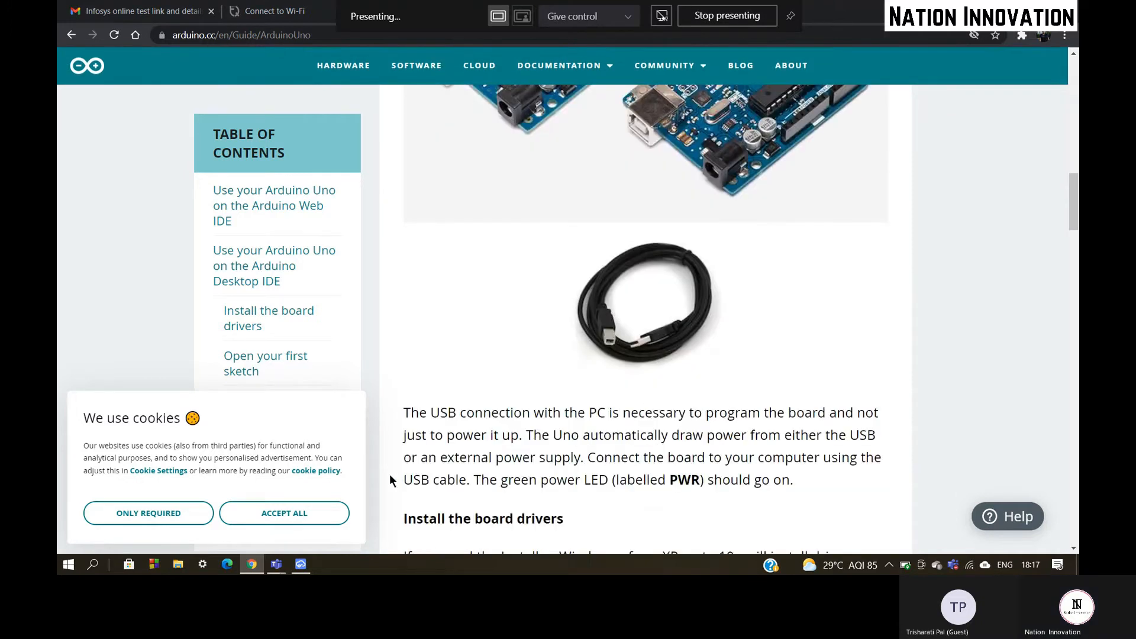
Switch to EasyEDA, open the IRSENSOR_RELAY project's schematic and copy its whole Power Supply Unit block.
click(300, 565)
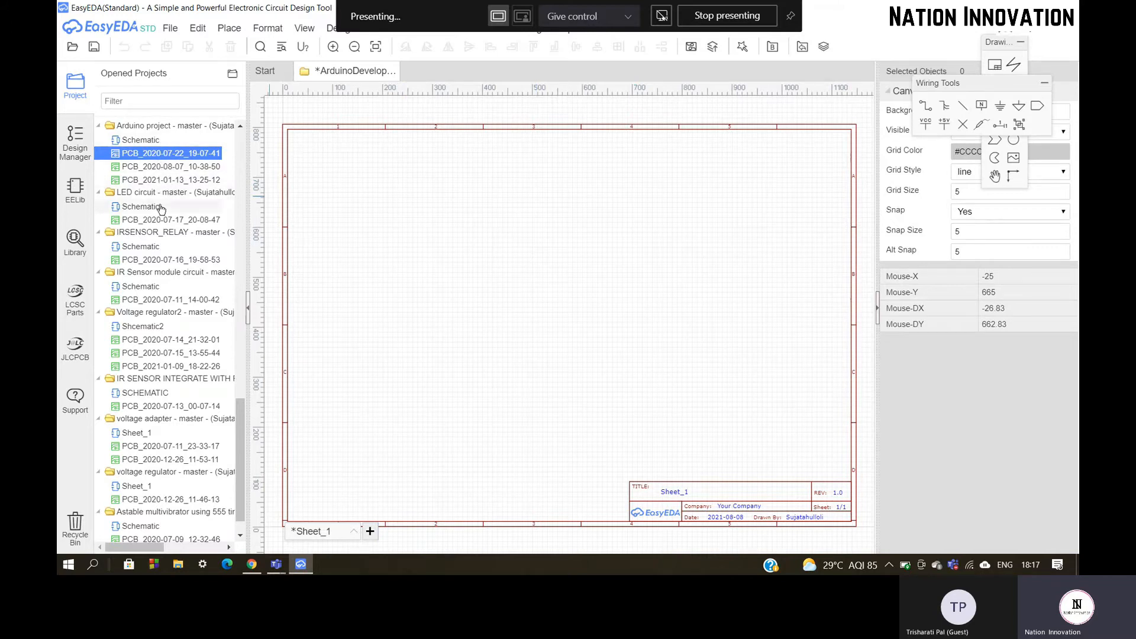
click(146, 247)
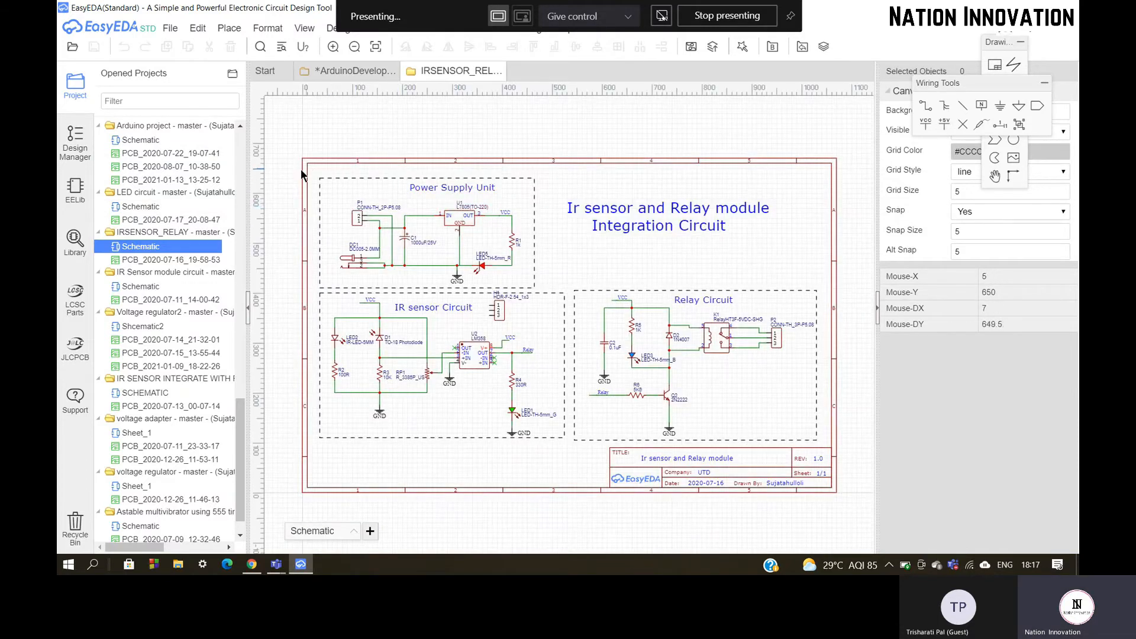
drag(315, 169, 544, 292)
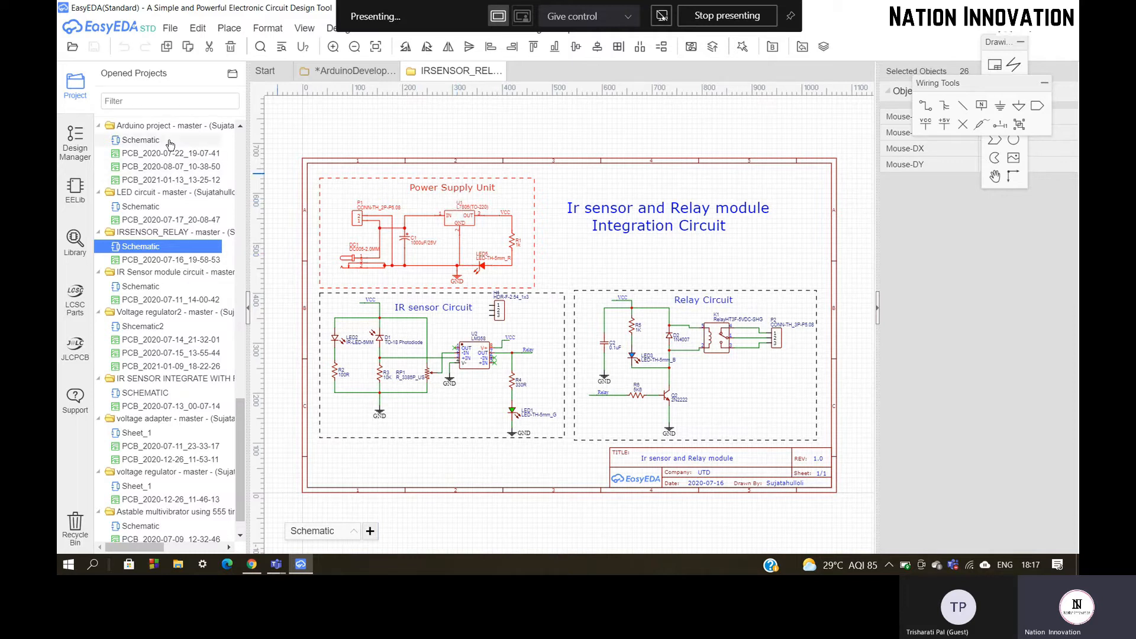
Paste the Power Supply Unit block into the upper-left corner of the Arduino project's Sheet_1 frame.
click(334, 71)
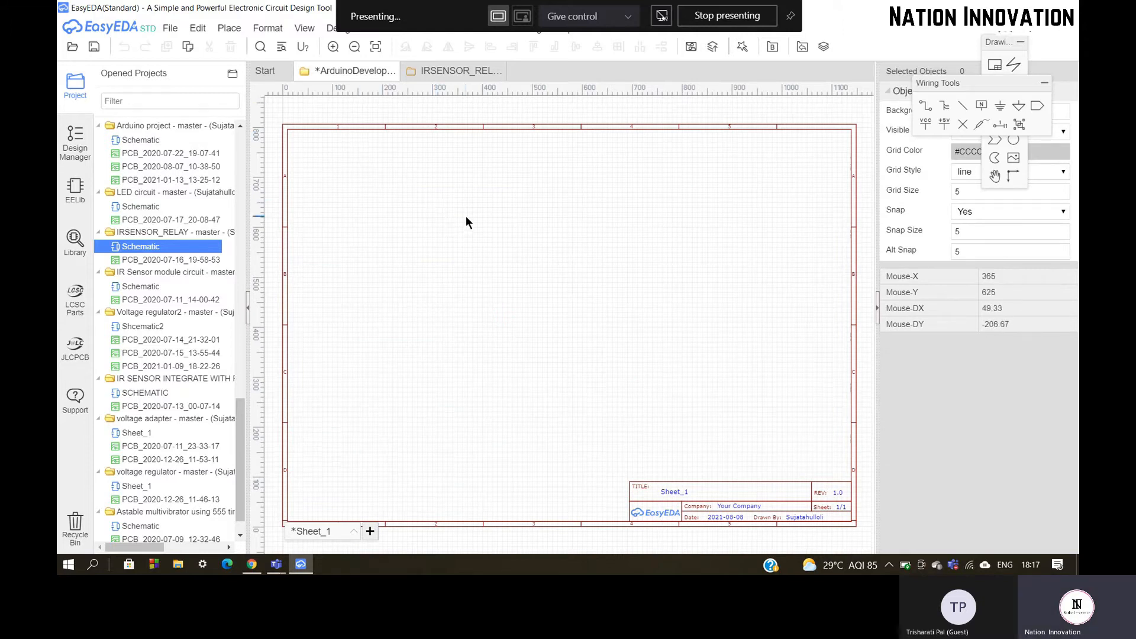
key(ctrl+v)
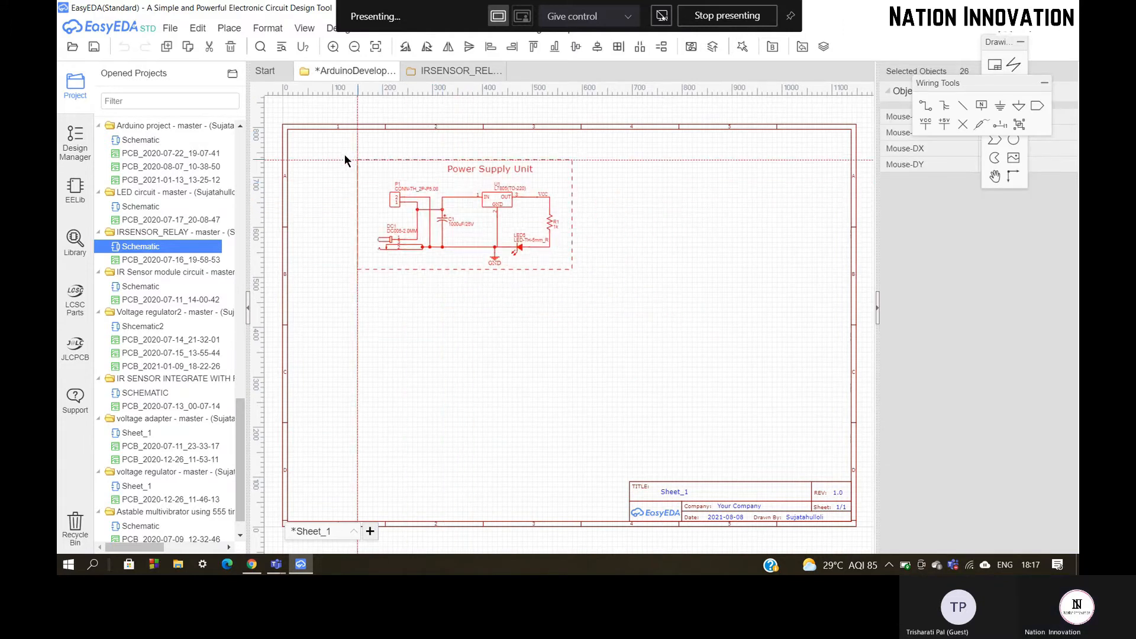
scroll(292, 134, up, 3)
click(300, 135)
scroll(403, 270, down, 2)
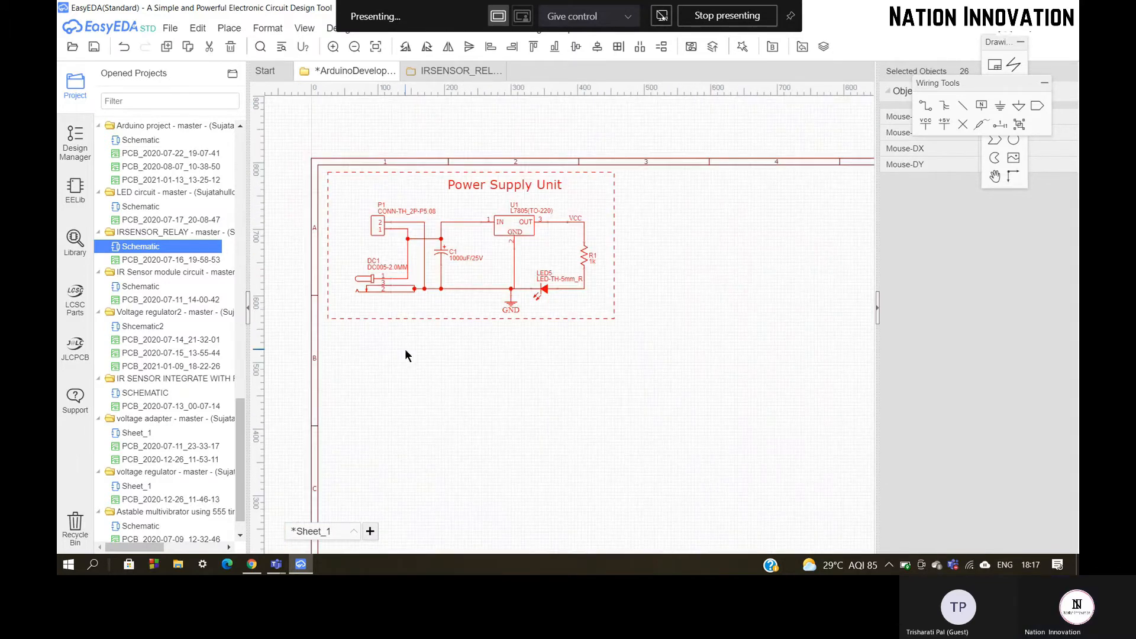
click(405, 349)
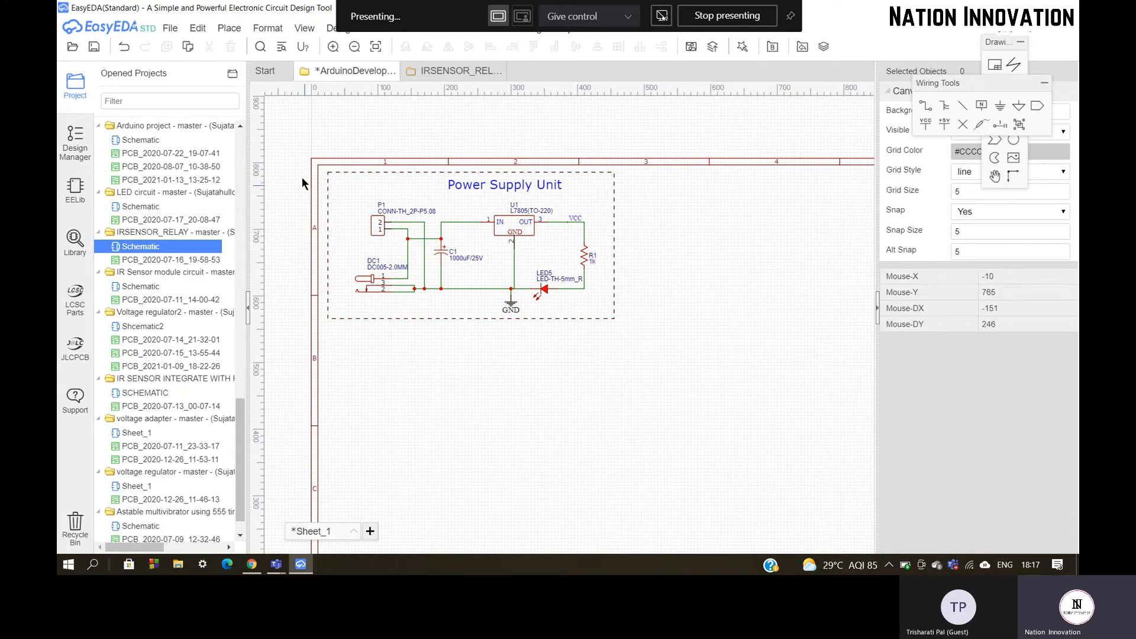
scroll(302, 177, down, 1)
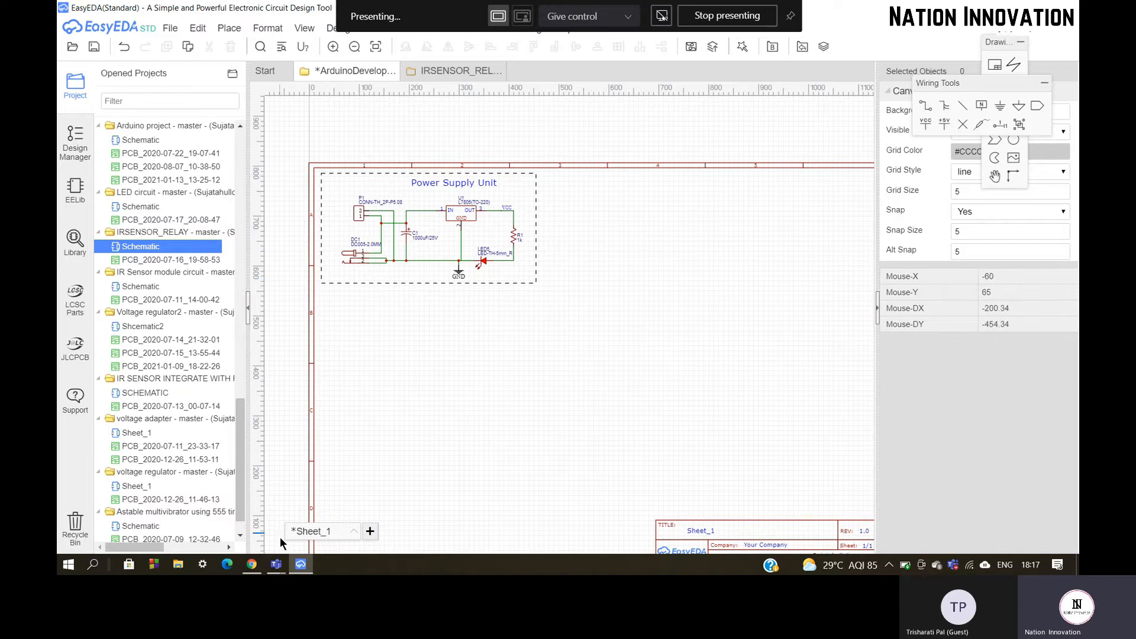
Switch to Chrome and examine the Arduino Uno board pictures in the guide.
mouse_move(251, 564)
click(255, 511)
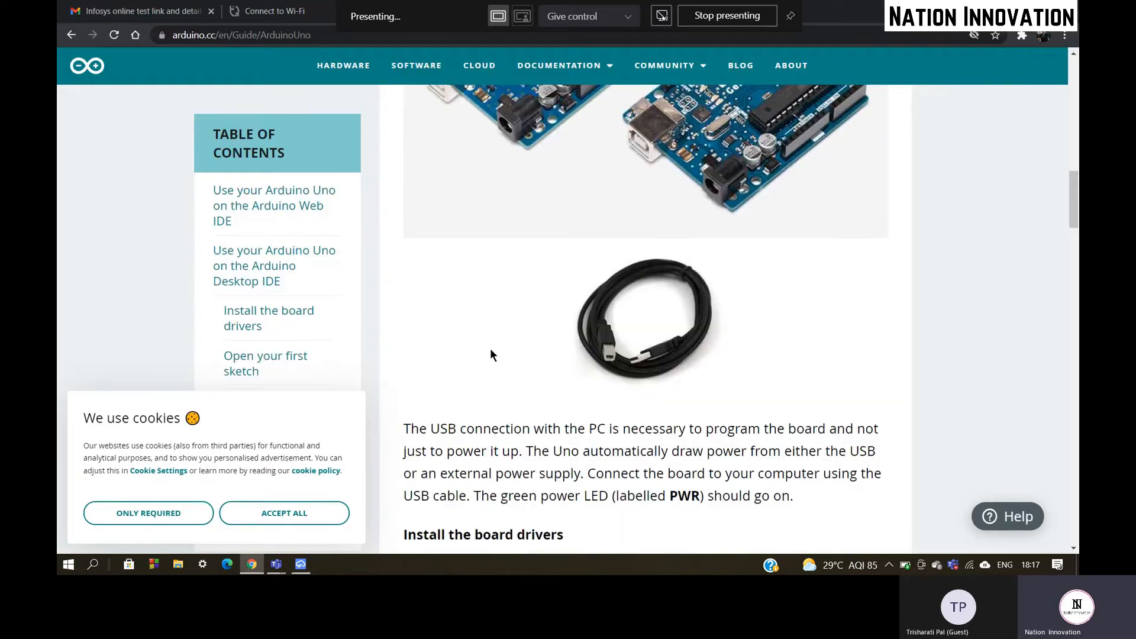
scroll(490, 355, up, 5)
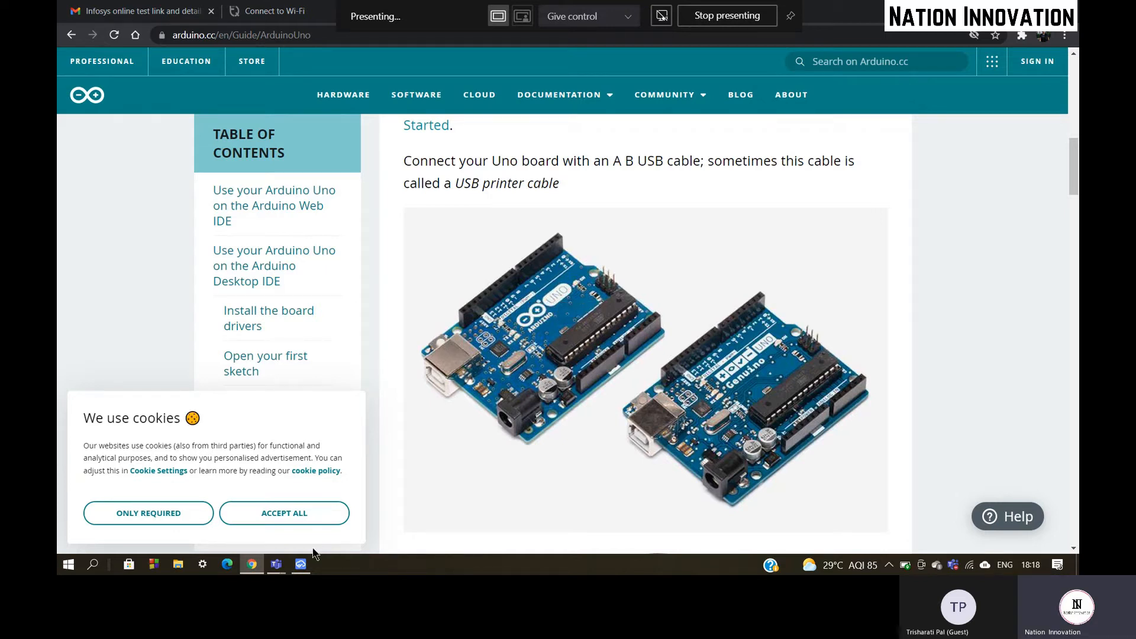
Switch back to EasyEDA and display the available pin-count variants of the female HDR-F-2.54 connector in EELib.
click(301, 564)
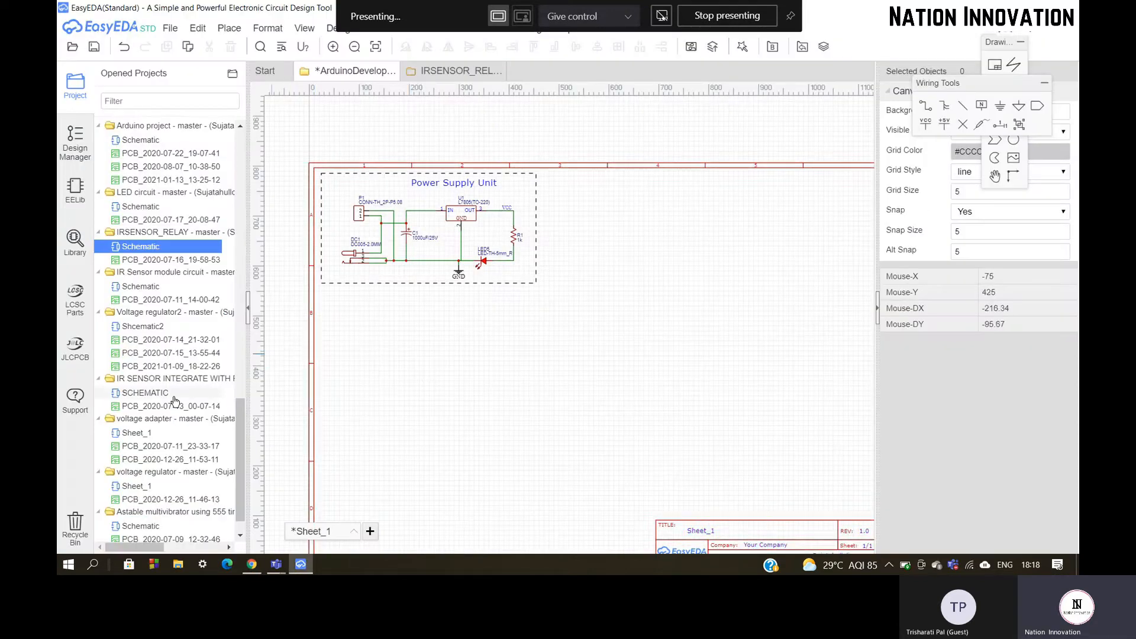
scroll(174, 401, down, 1)
click(76, 188)
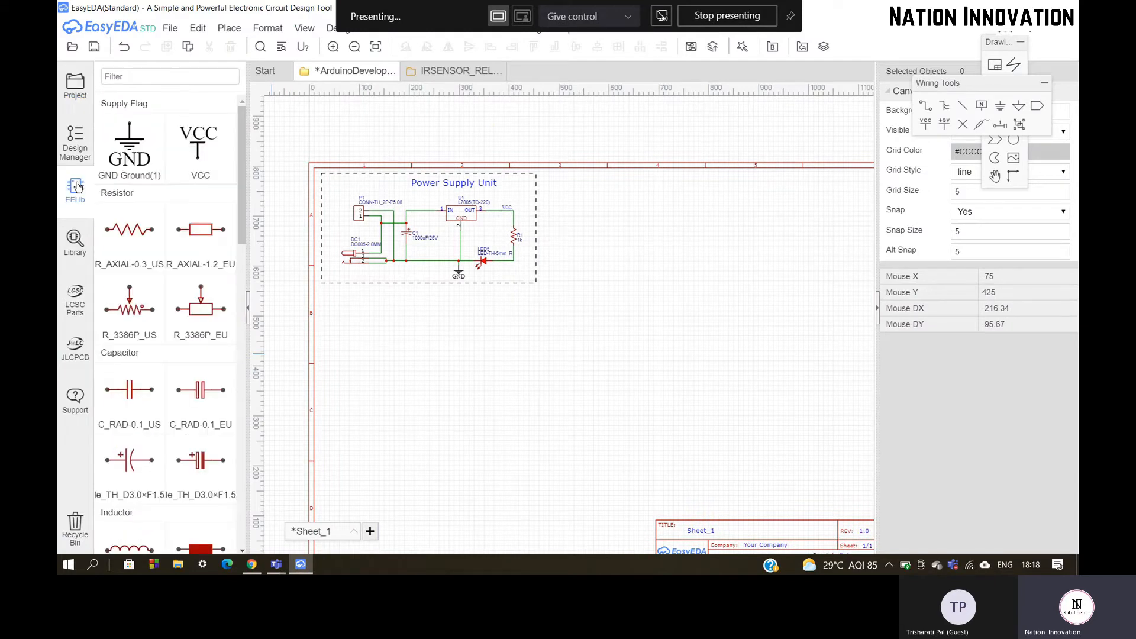
scroll(173, 334, down, 8)
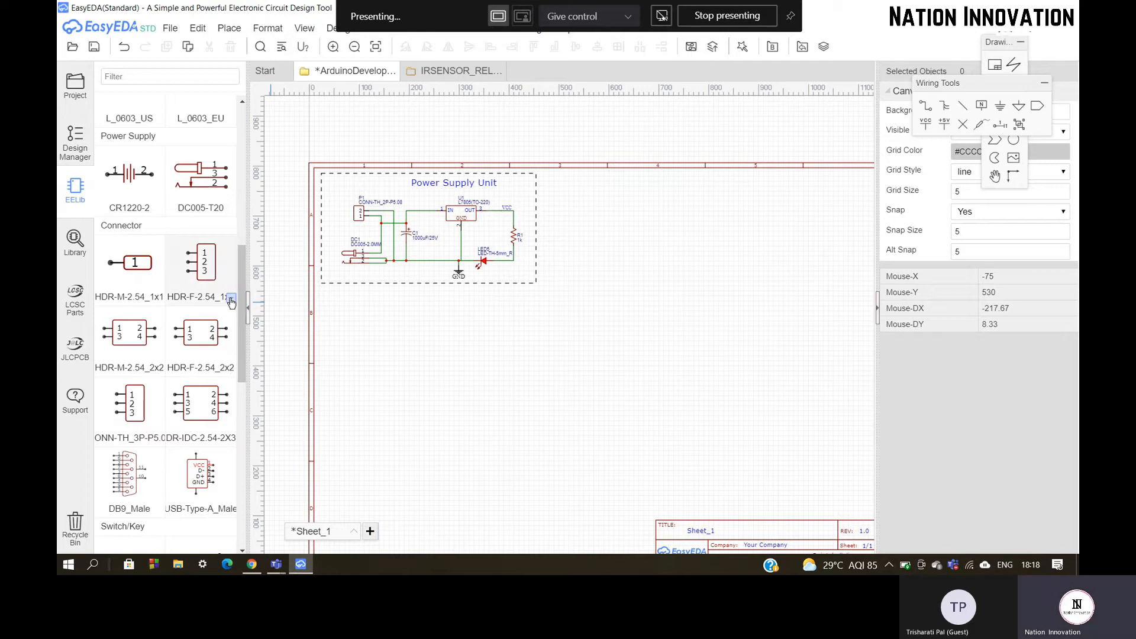
click(231, 301)
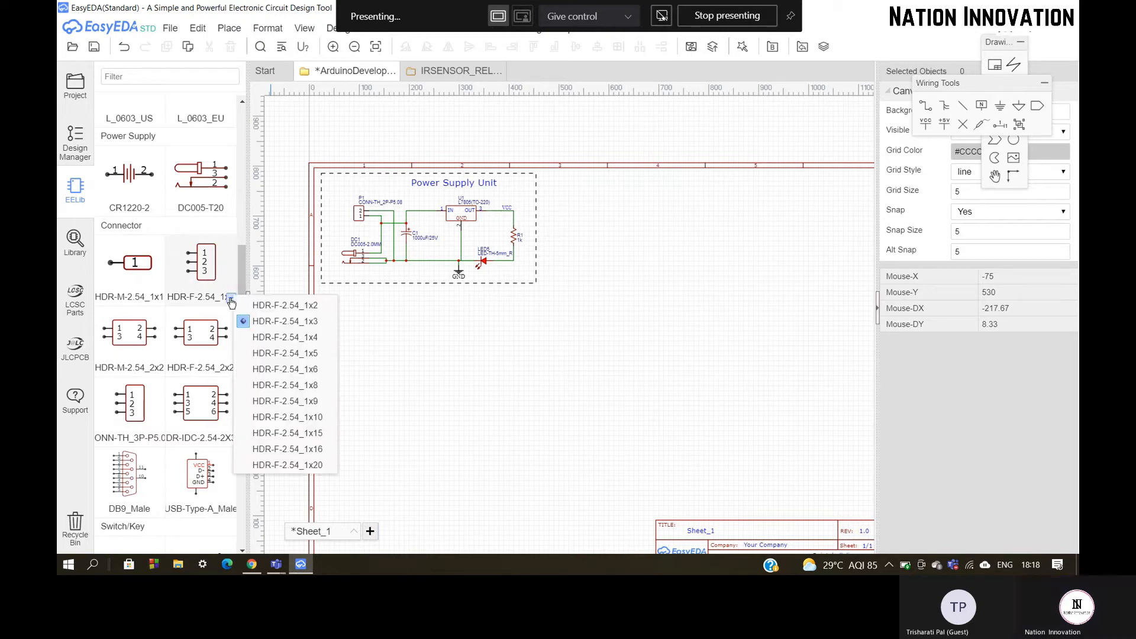
Recheck the Uno board picture in Chrome, and place one HDR-F-2.54_1x8 header to the right of the Power Supply Unit in EasyEDA.
click(253, 565)
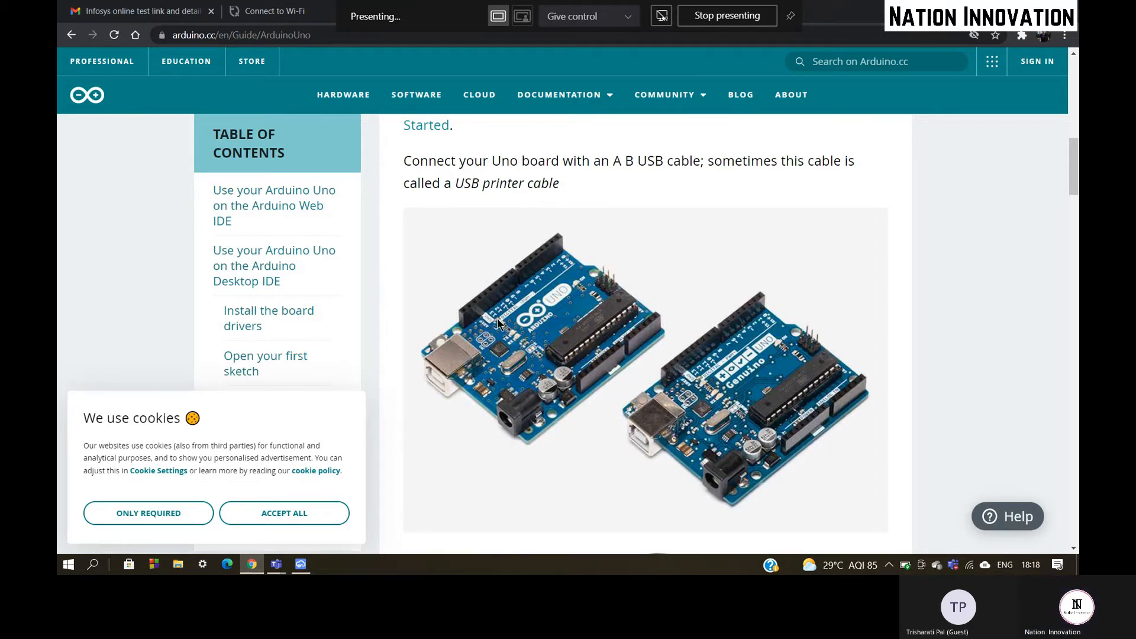
click(300, 565)
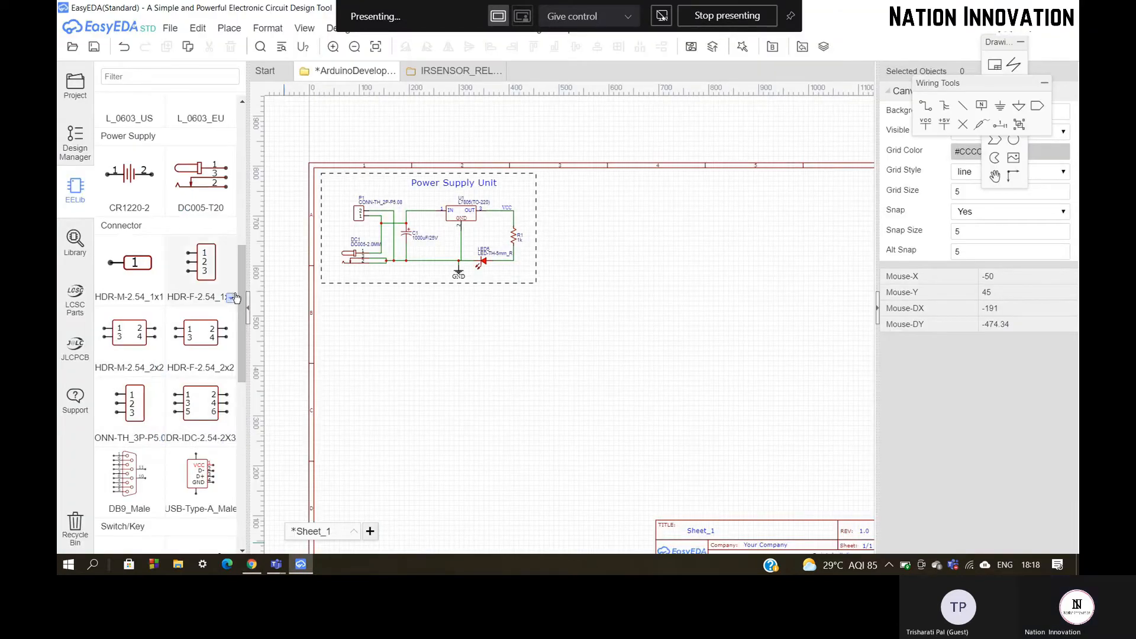
click(233, 298)
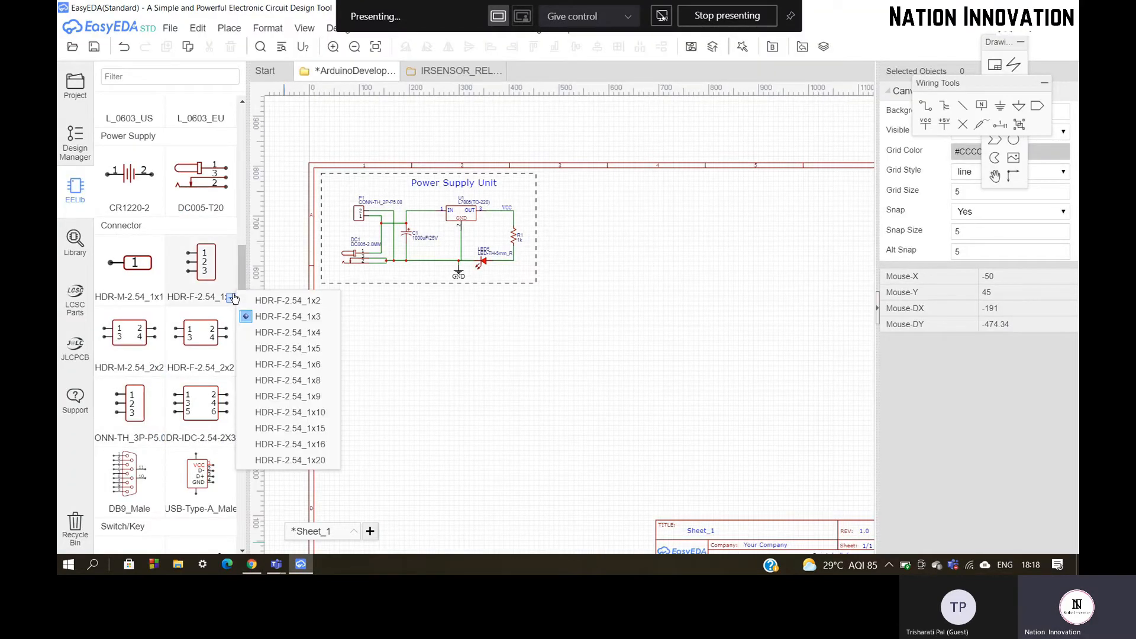
click(289, 386)
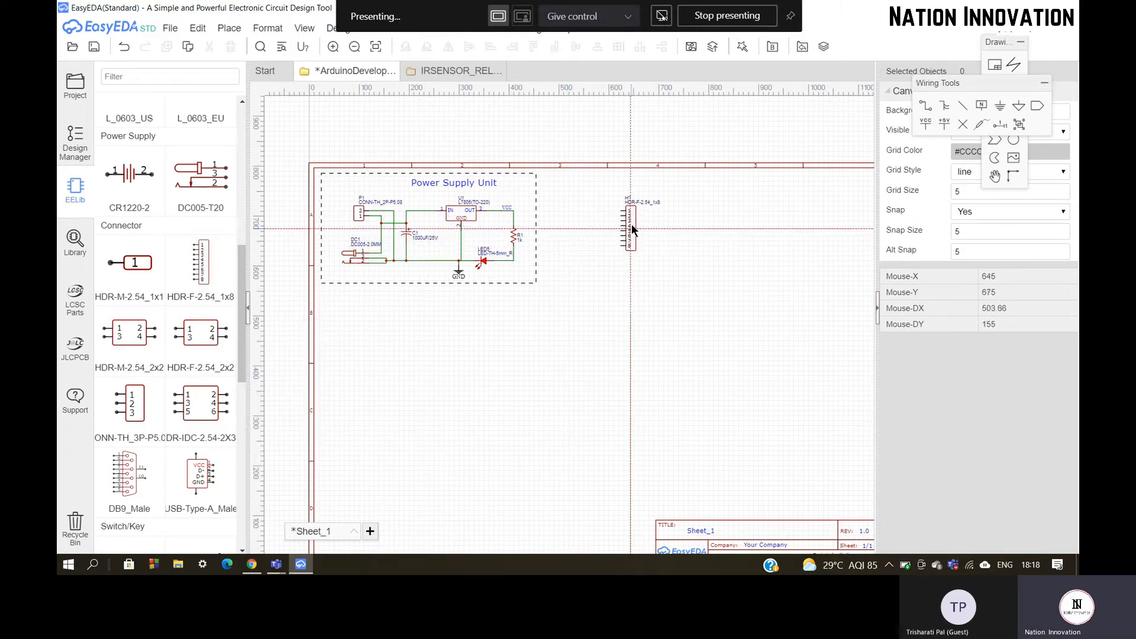
scroll(629, 213, up, 1)
scroll(618, 223, up, 2)
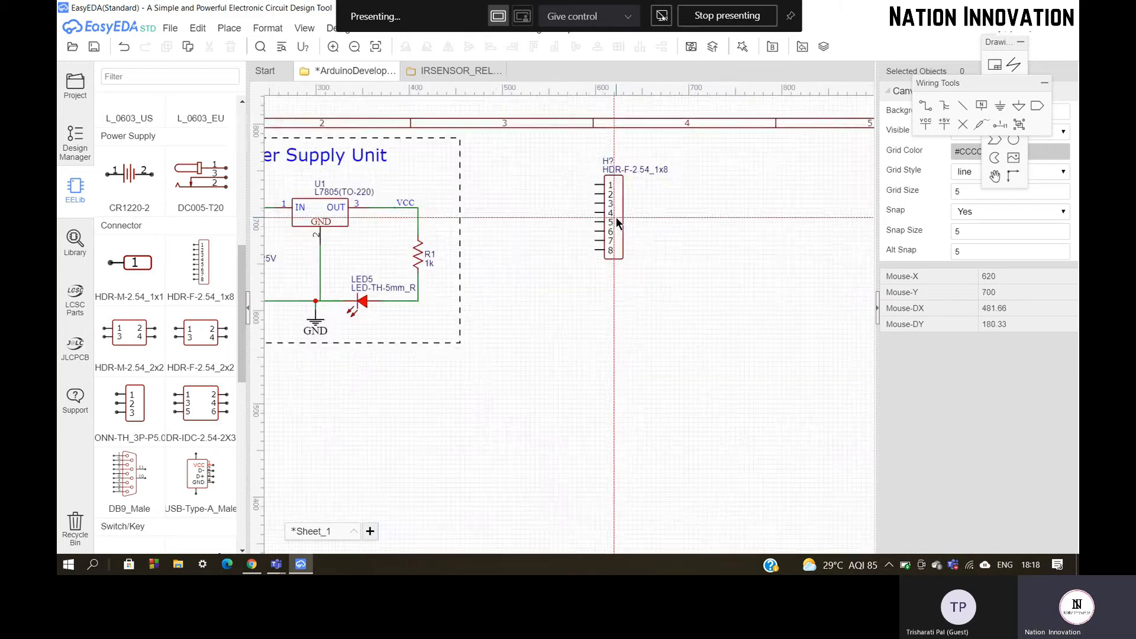
click(616, 217)
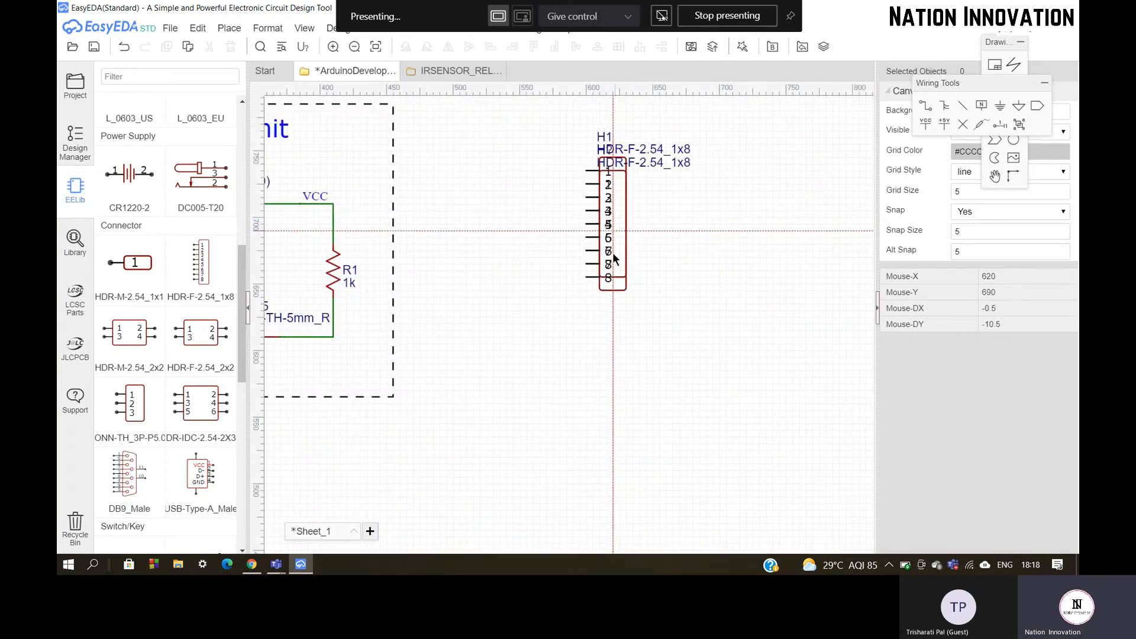
key(Escape)
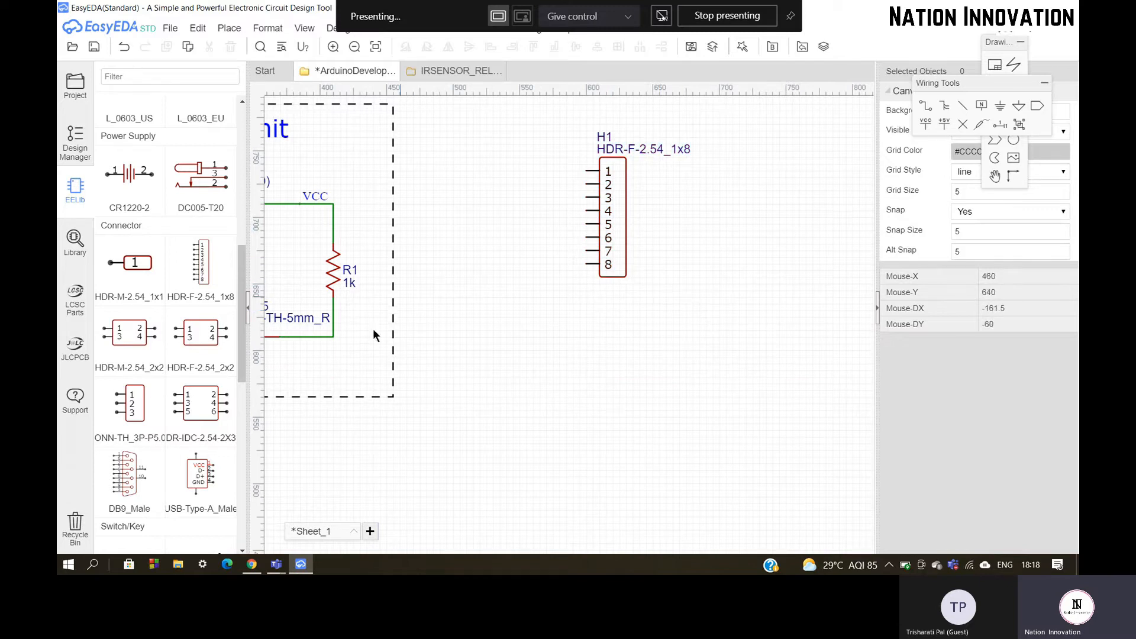
Place one HDR-F-2.54_1x6 header directly below the 1x8 header, aligned with it.
click(231, 299)
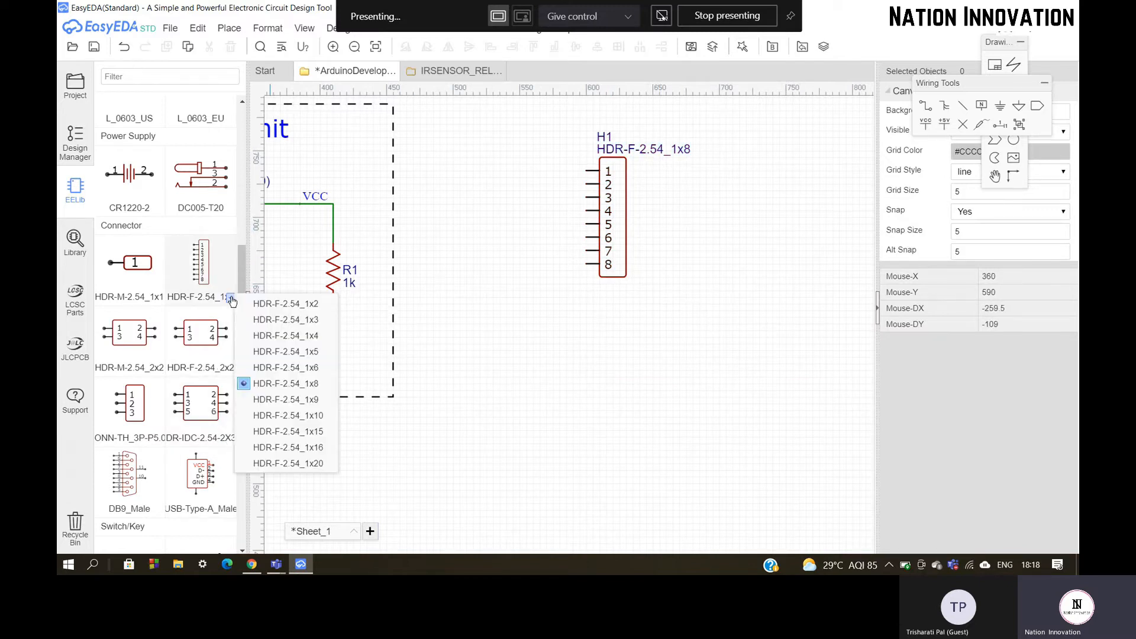
click(286, 367)
click(223, 266)
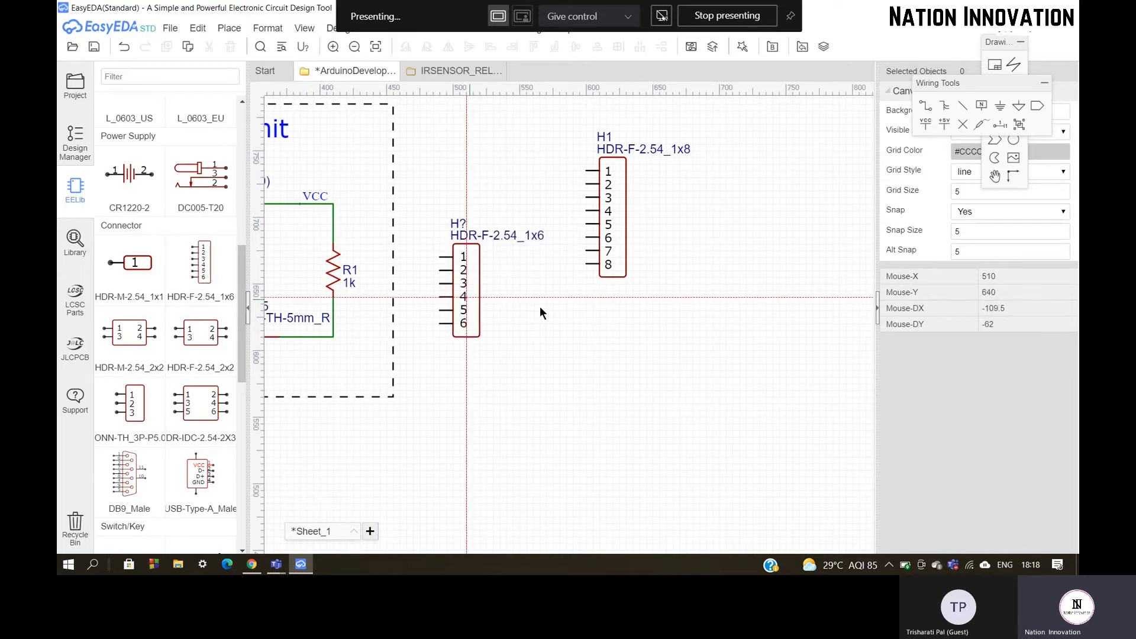
click(612, 369)
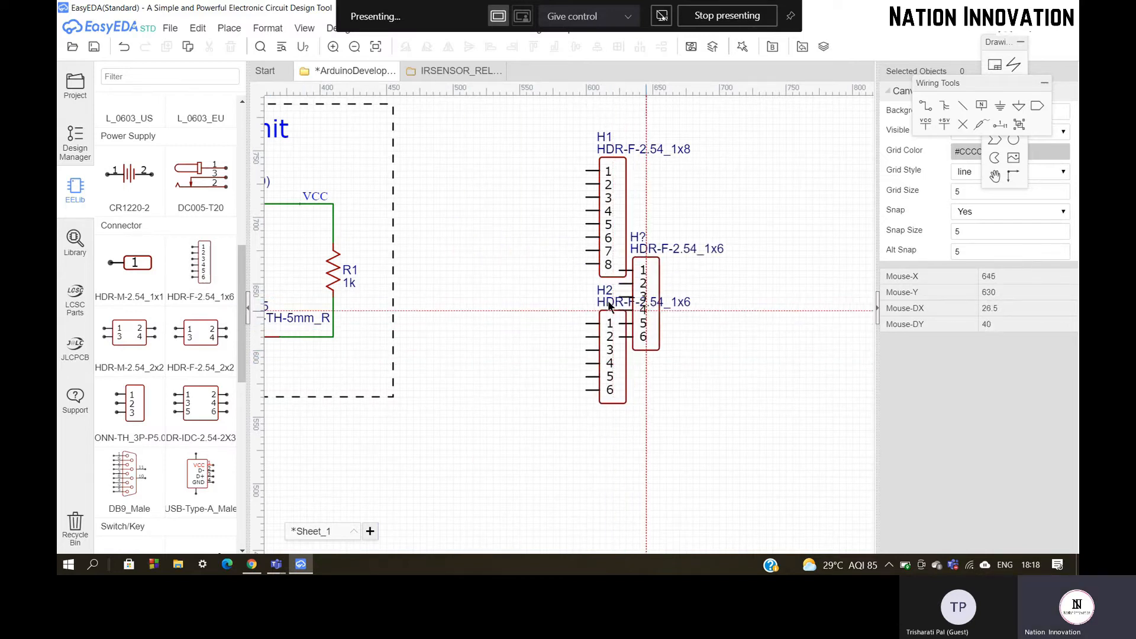
key(Escape)
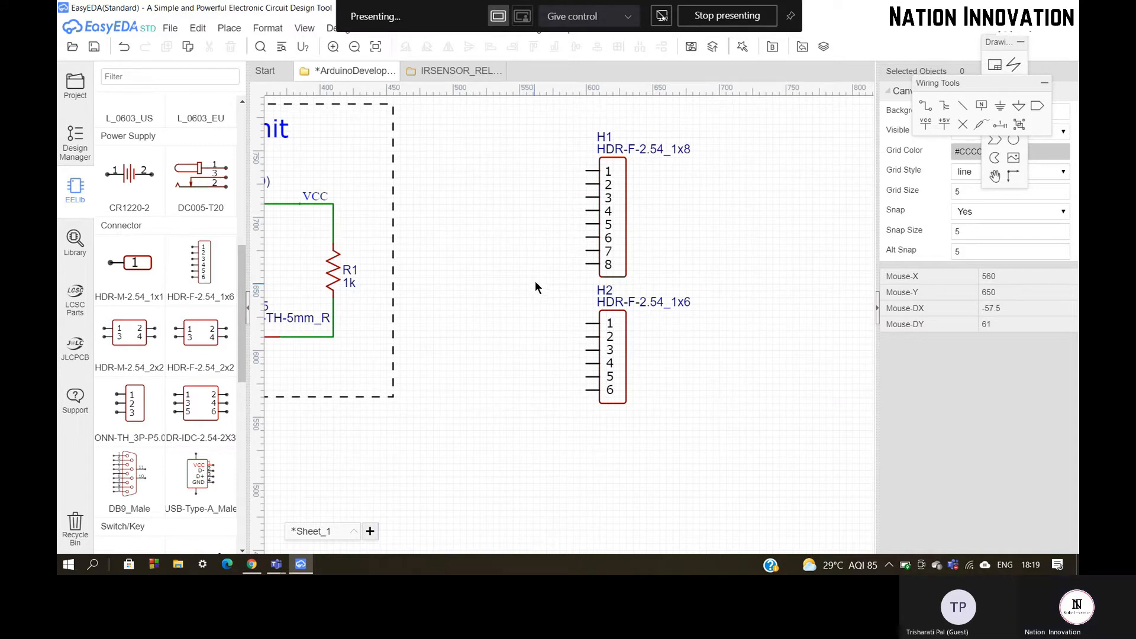
Place a second HDR-F-2.54_1x6 header to the right of the 1x8 header.
click(214, 279)
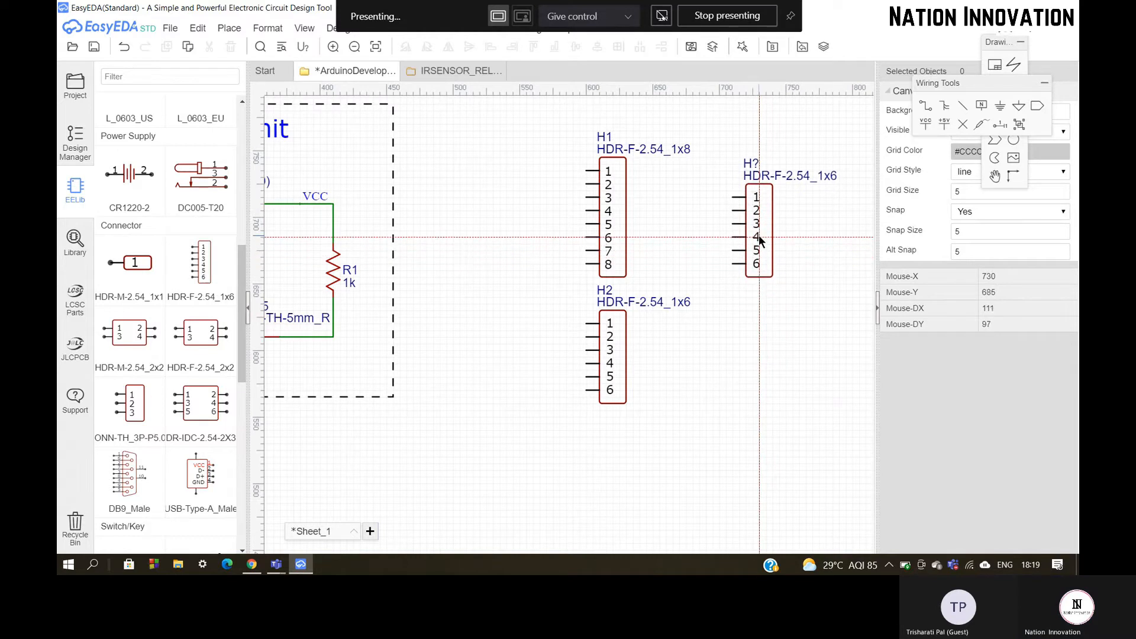
click(759, 222)
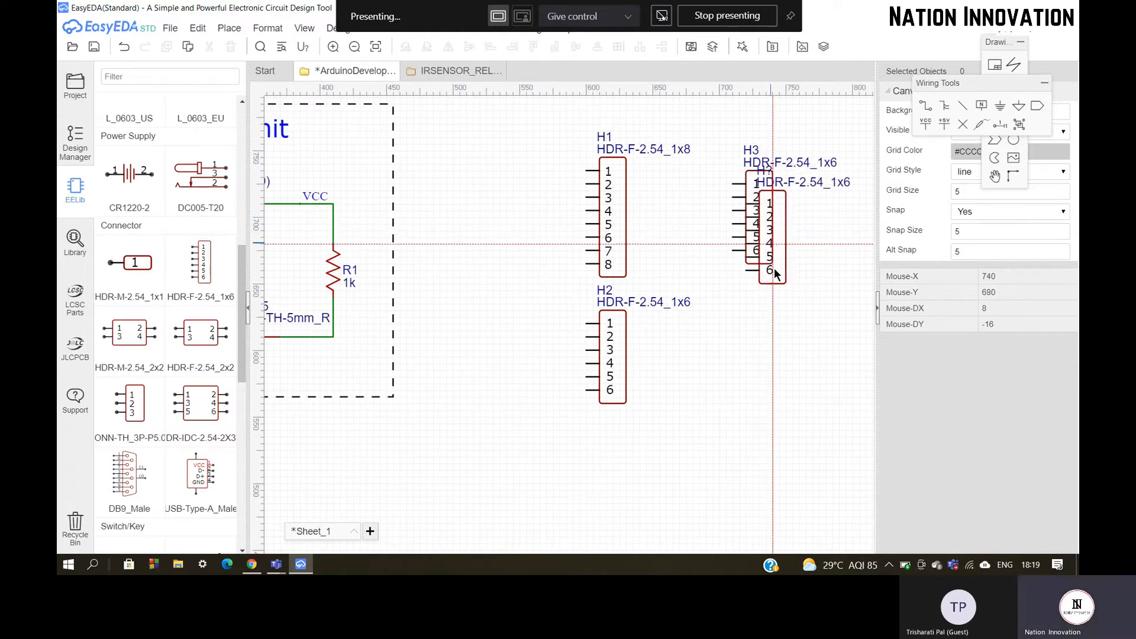
key(Escape)
Draw horizontal wire stubs about 30 units long leftward from pins 1 to 6 of the 1x8 header.
key(w)
scroll(548, 173, up, 3)
click(545, 168)
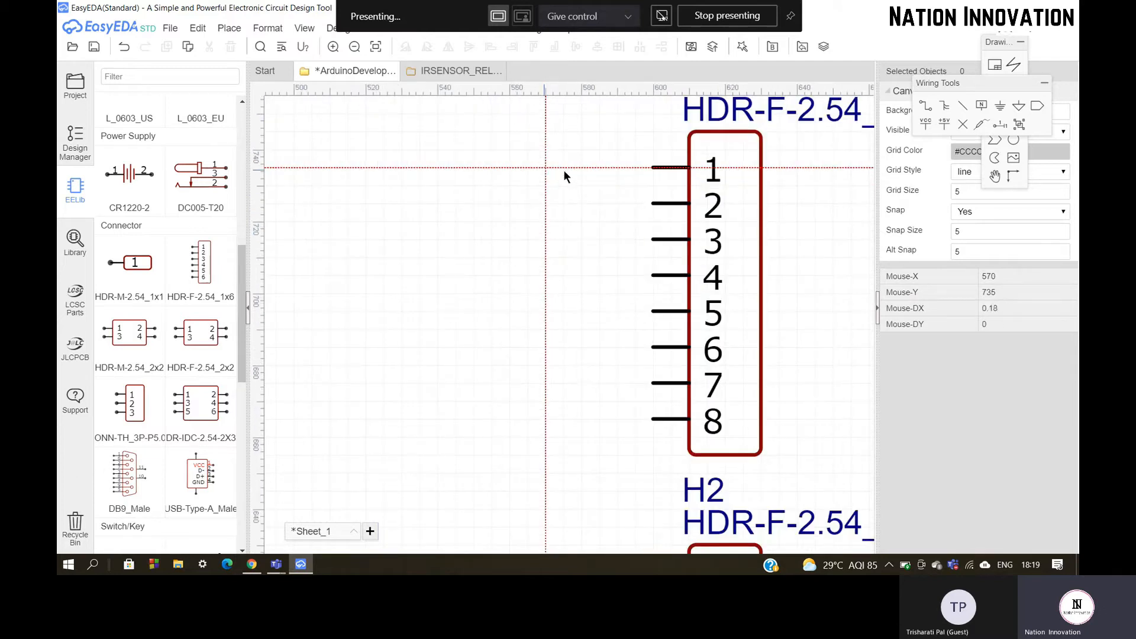
click(652, 167)
click(561, 203)
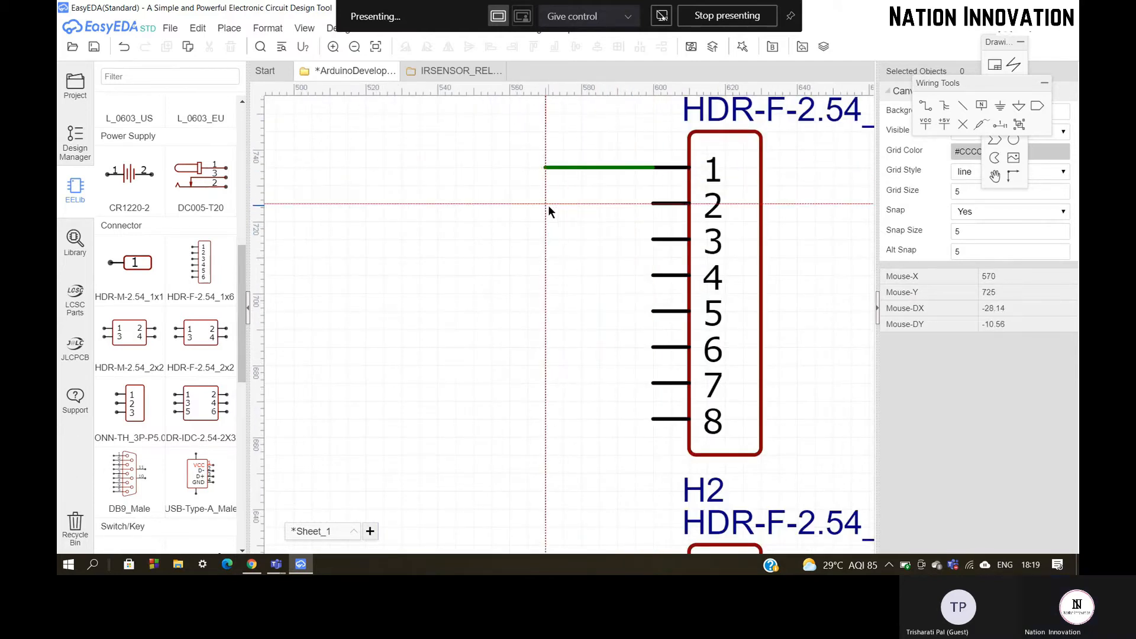
click(652, 203)
click(545, 203)
click(562, 203)
click(545, 239)
click(652, 240)
click(652, 275)
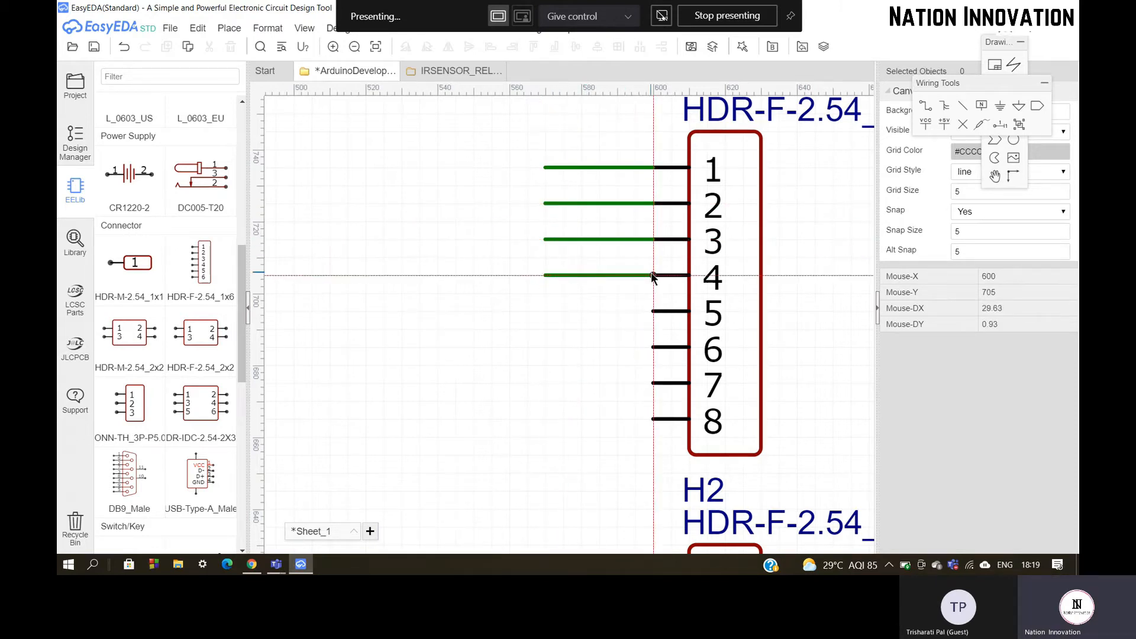
click(545, 311)
click(652, 310)
click(545, 346)
click(652, 347)
click(544, 383)
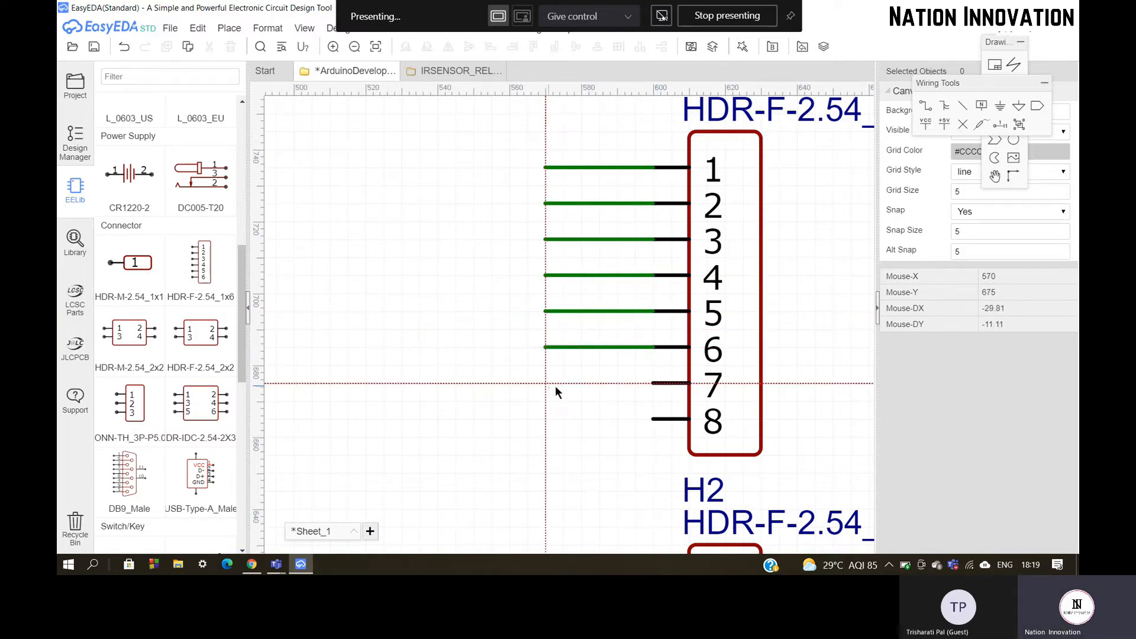
click(652, 383)
scroll(630, 389, up, 2)
scroll(629, 389, up, 2)
key(Escape)
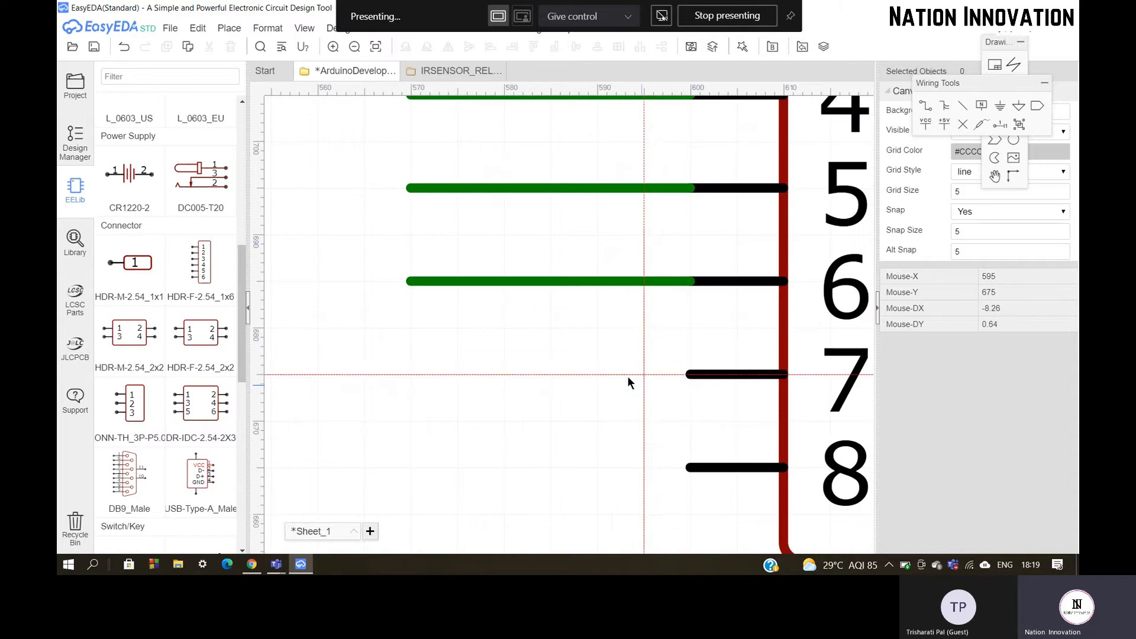
Draw horizontal wire stubs about 30 units long leftward from pins 7 and 8 of the 1x8 header.
click(423, 376)
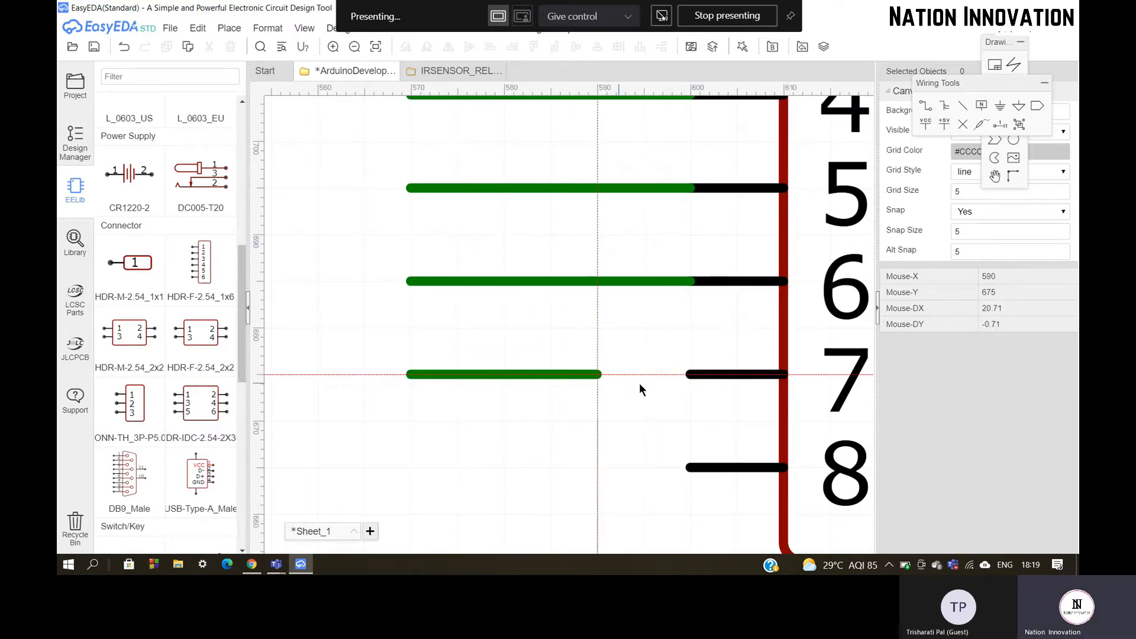
click(685, 375)
scroll(468, 282, down, 2)
click(453, 414)
click(623, 427)
click(415, 414)
click(458, 414)
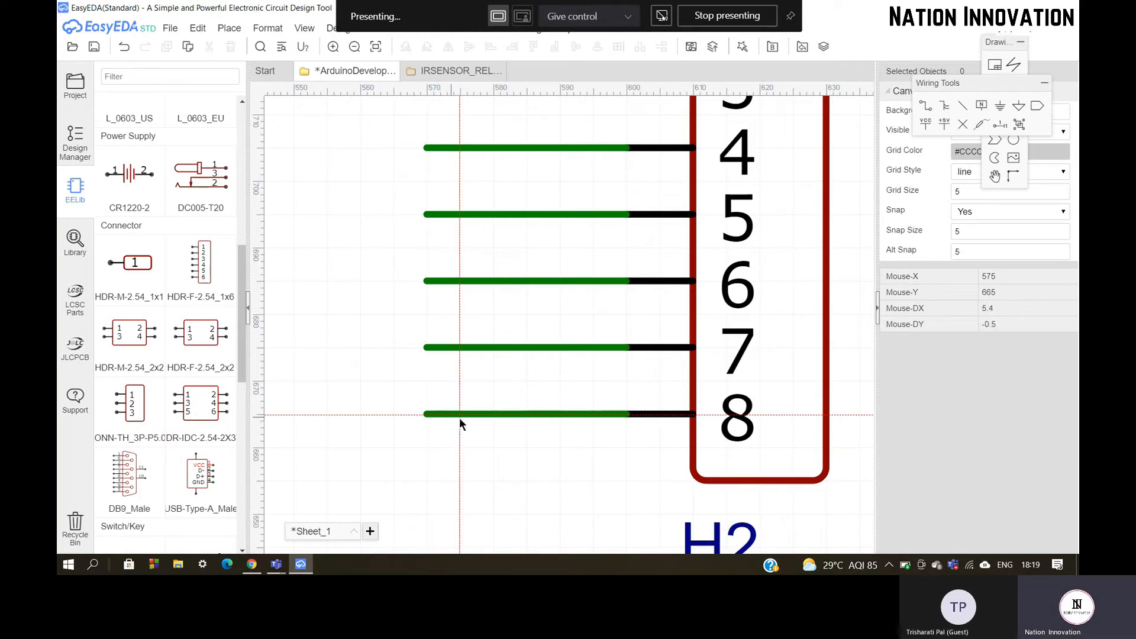
scroll(475, 300, down, 1)
scroll(470, 301, down, 3)
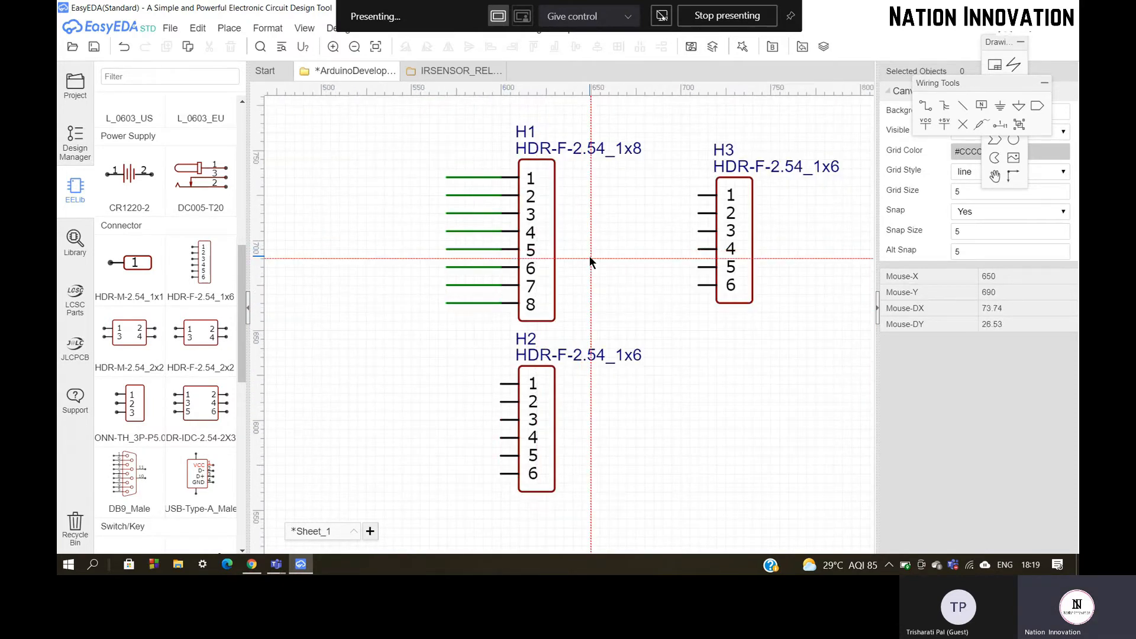
Draw horizontal wire stubs about 30 units long leftward from pins 1 to 4 of the lower 1x6 header H2.
scroll(467, 395, up, 4)
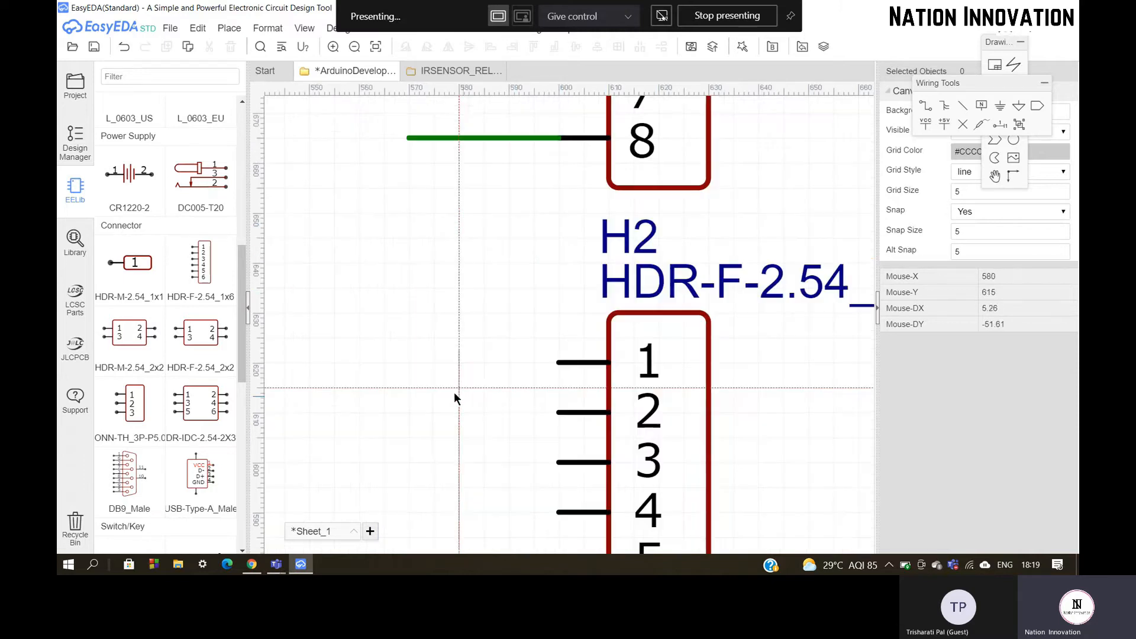
click(415, 369)
click(562, 363)
click(427, 418)
click(554, 414)
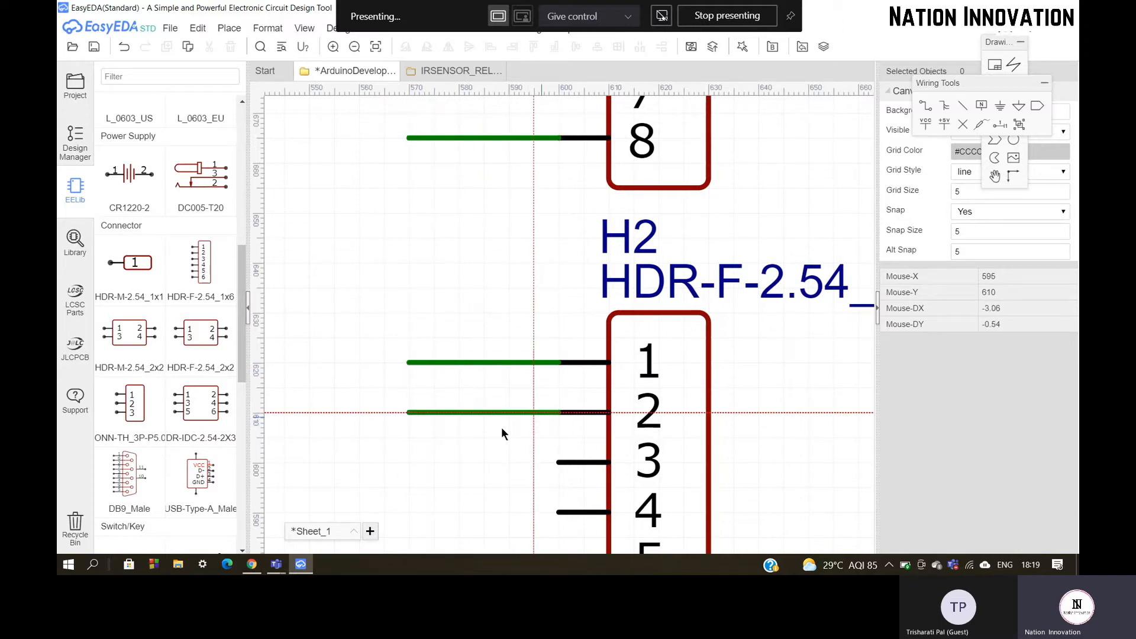
click(412, 467)
click(552, 468)
click(412, 517)
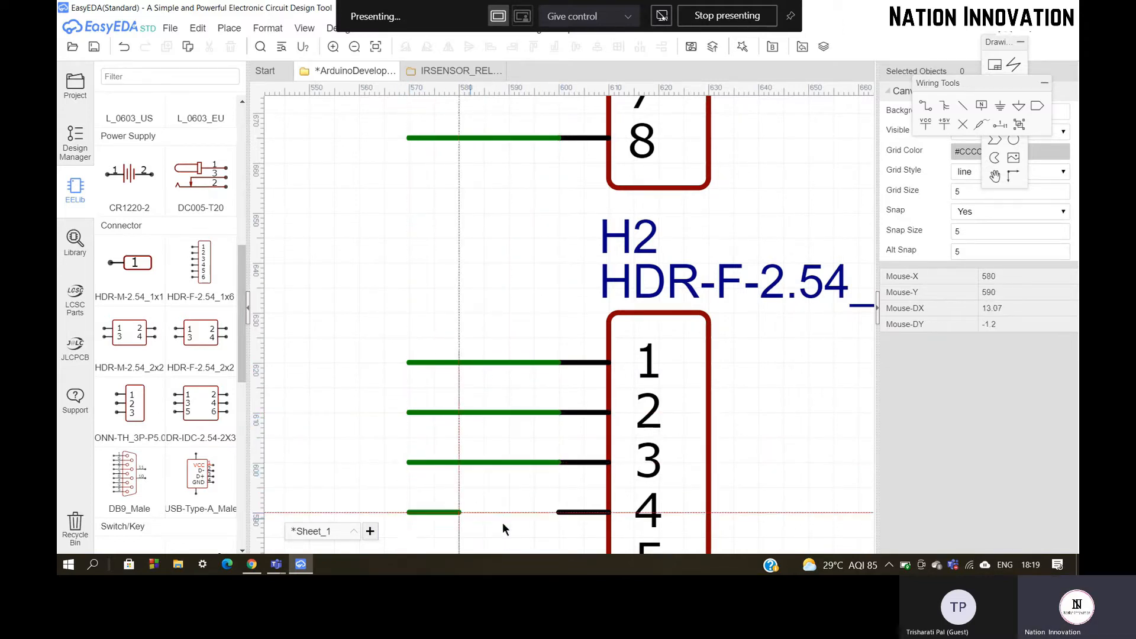
click(557, 516)
Draw matching wire stubs about 30 units long leftward from pins 5 and 6 of header H2.
scroll(550, 397, down, 2)
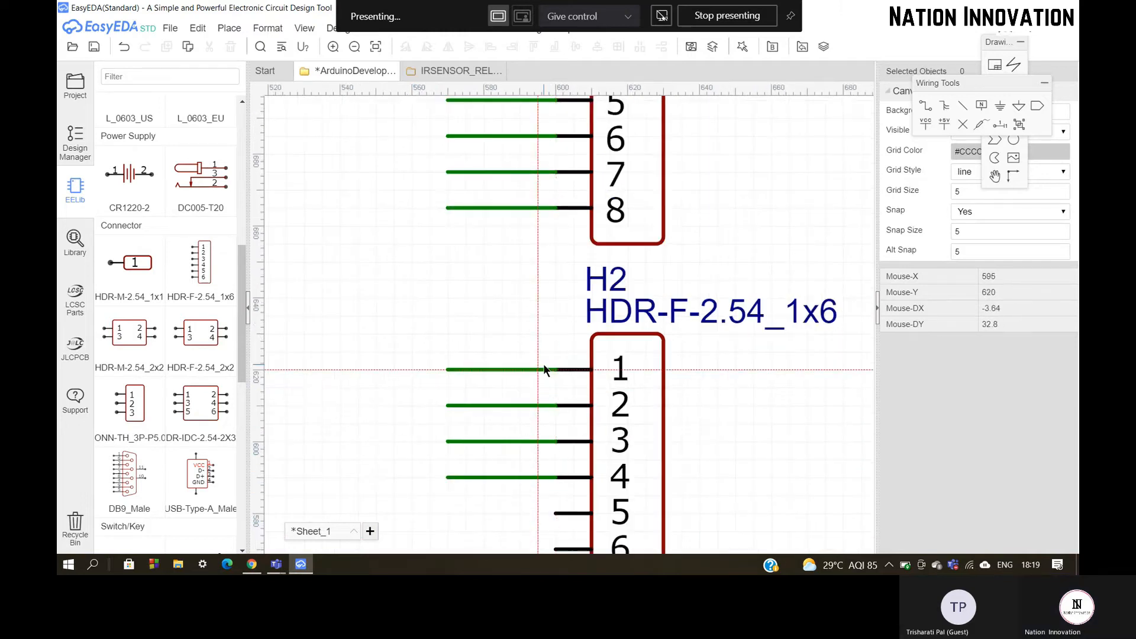
key(Down)
key(Down)
key(Down)
key(Down)
key(Down)
key(Down)
key(Down)
key(Down)
key(Down)
click(462, 454)
click(554, 455)
click(440, 454)
click(473, 459)
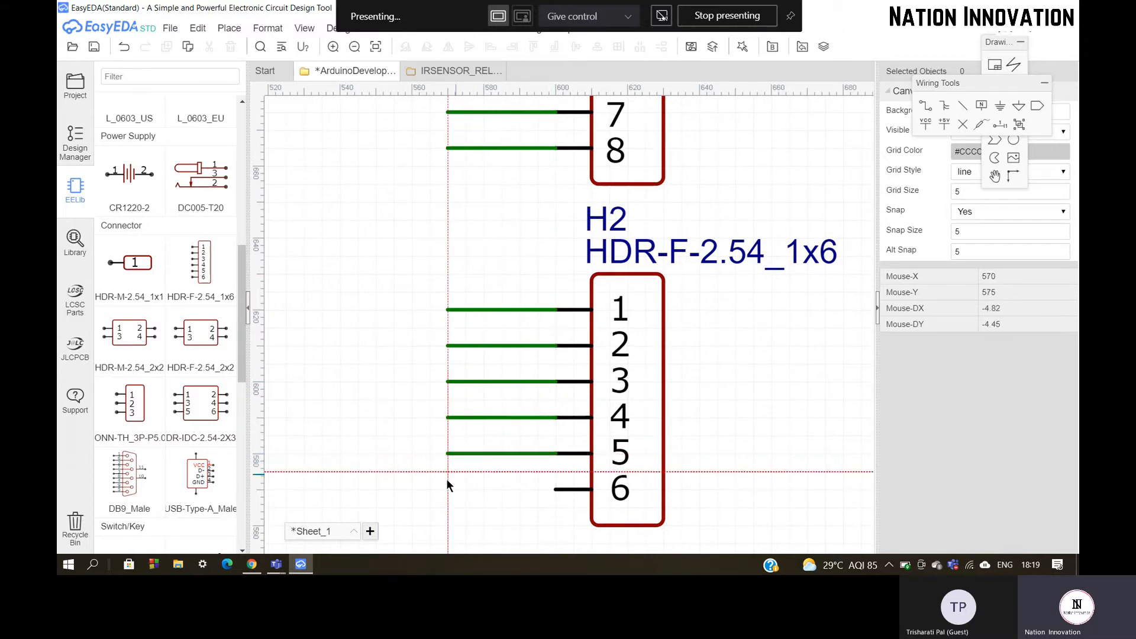
click(448, 490)
click(556, 491)
scroll(376, 316, down, 2)
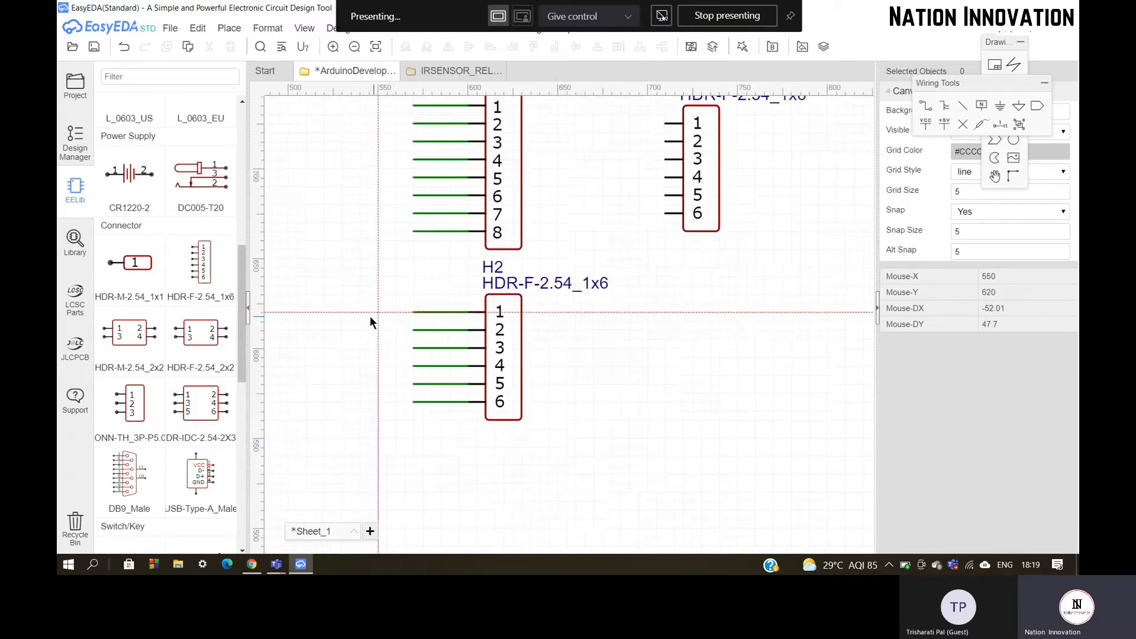
Draw horizontal wire stubs about 25 units long leftward from all six pins of the 1x6 header H3.
scroll(370, 316, down, 1)
scroll(584, 176, up, 3)
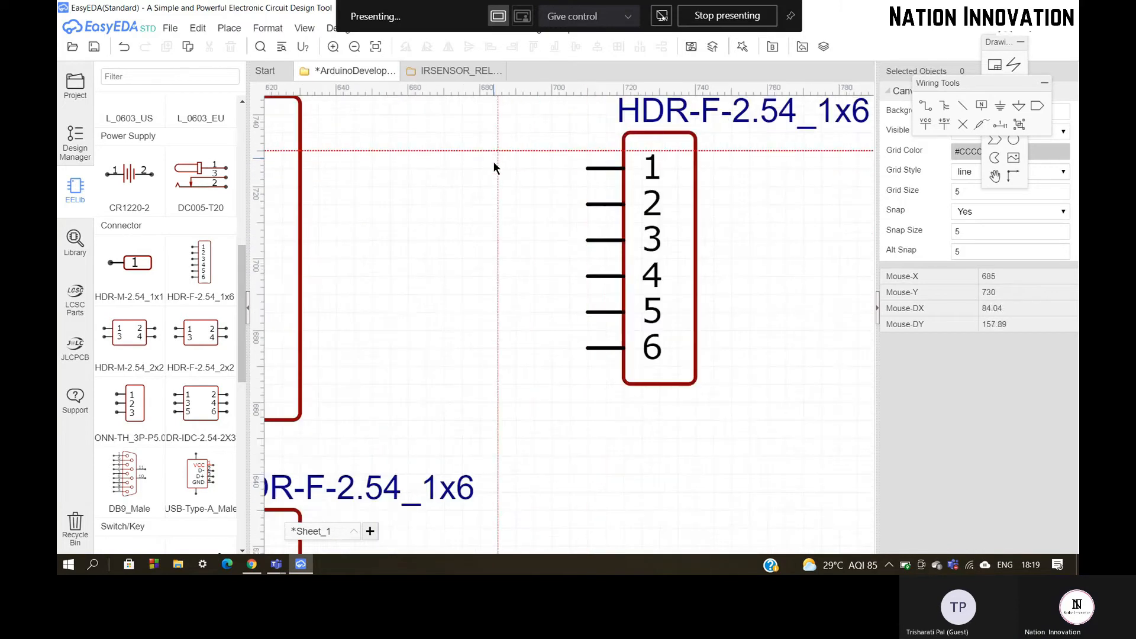
click(497, 168)
click(587, 168)
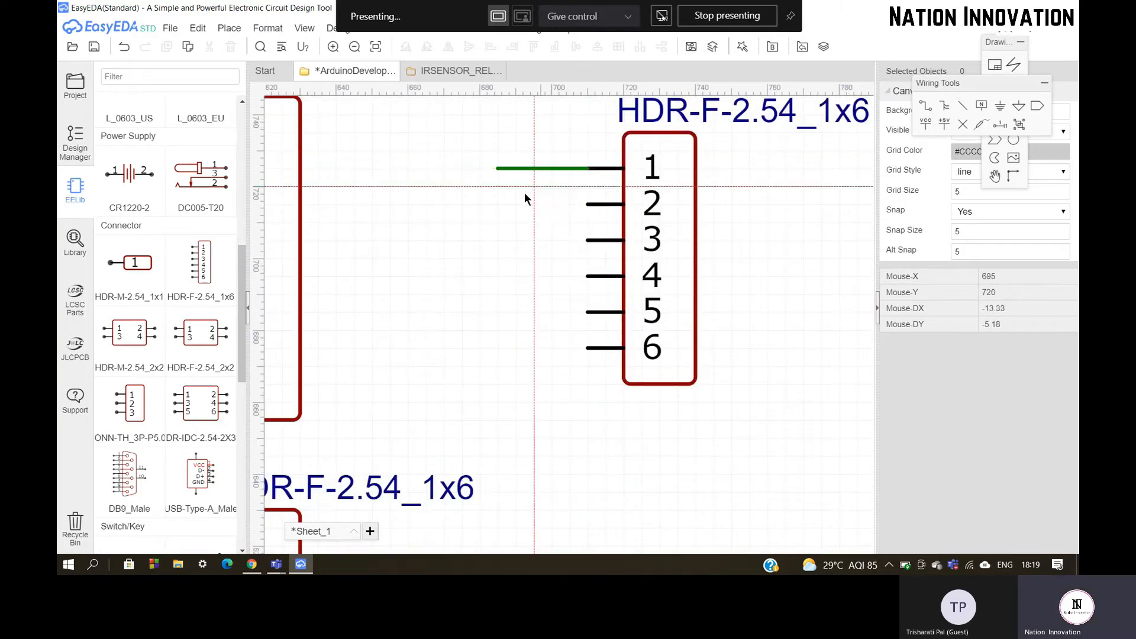
click(500, 204)
click(588, 204)
click(500, 240)
click(588, 239)
click(500, 275)
click(588, 275)
click(500, 311)
click(587, 311)
click(500, 347)
click(587, 348)
scroll(576, 371, down, 3)
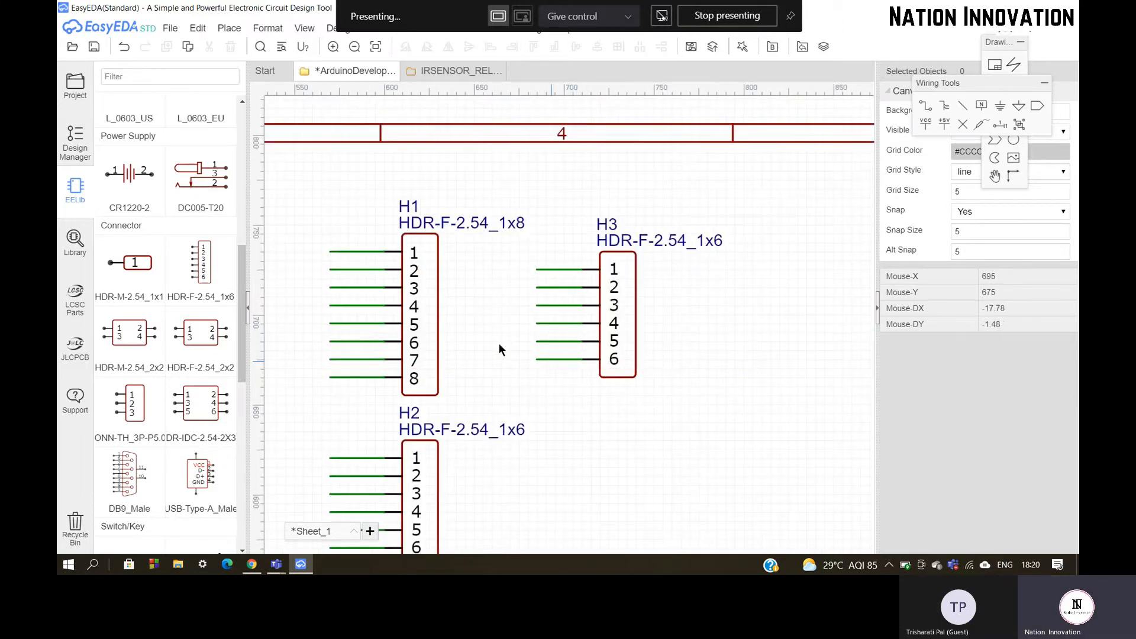
Place a net label on the wire stub of pin 1 of header H1 and rename it D0.
scroll(314, 236, up, 4)
scroll(340, 236, down, 1)
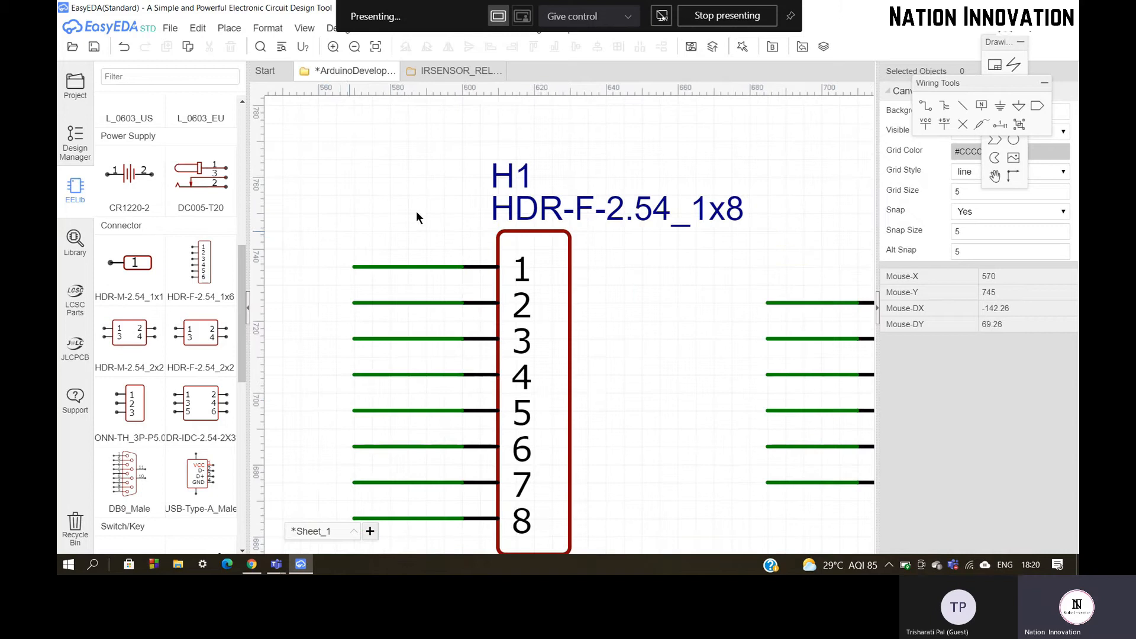
click(981, 105)
scroll(355, 268, up, 2)
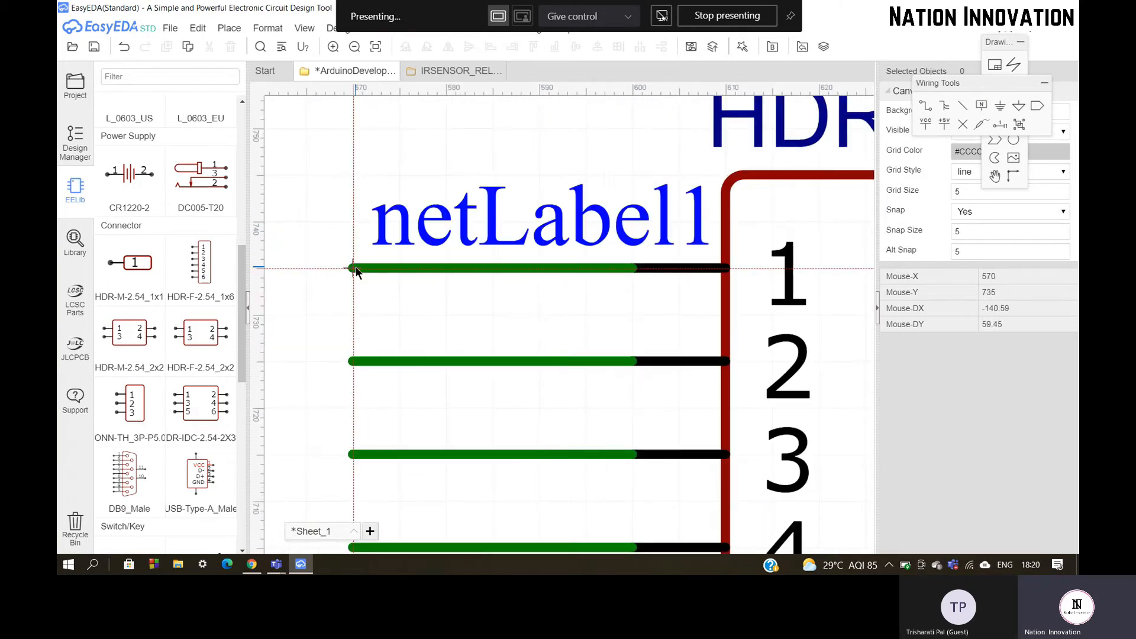
click(411, 272)
key(Escape)
click(438, 230)
double_click(439, 230)
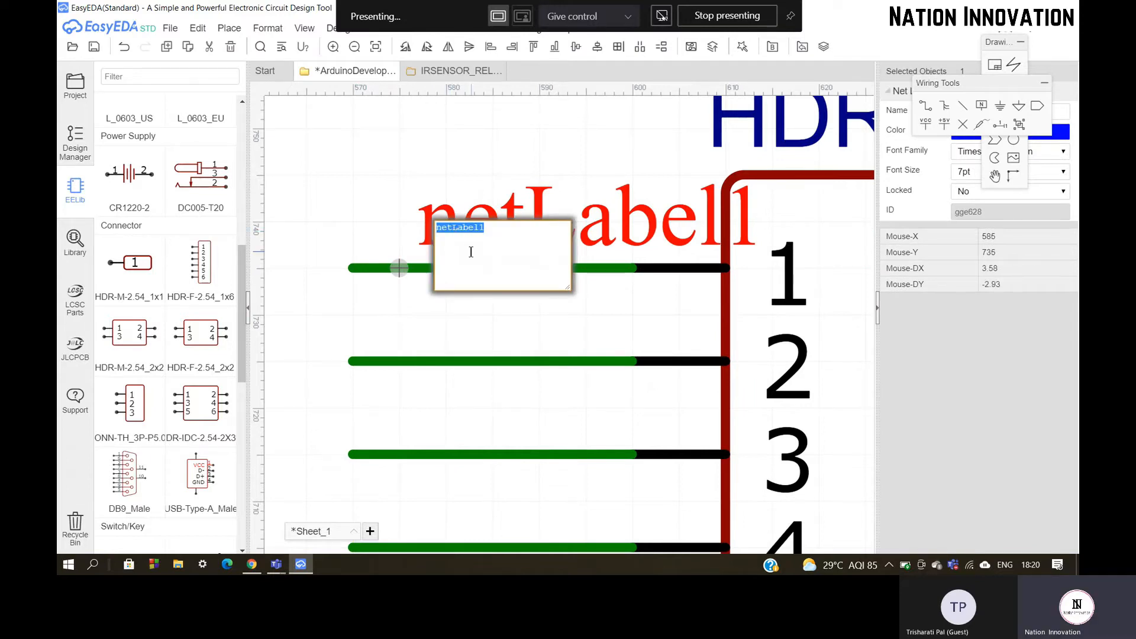
text(D)
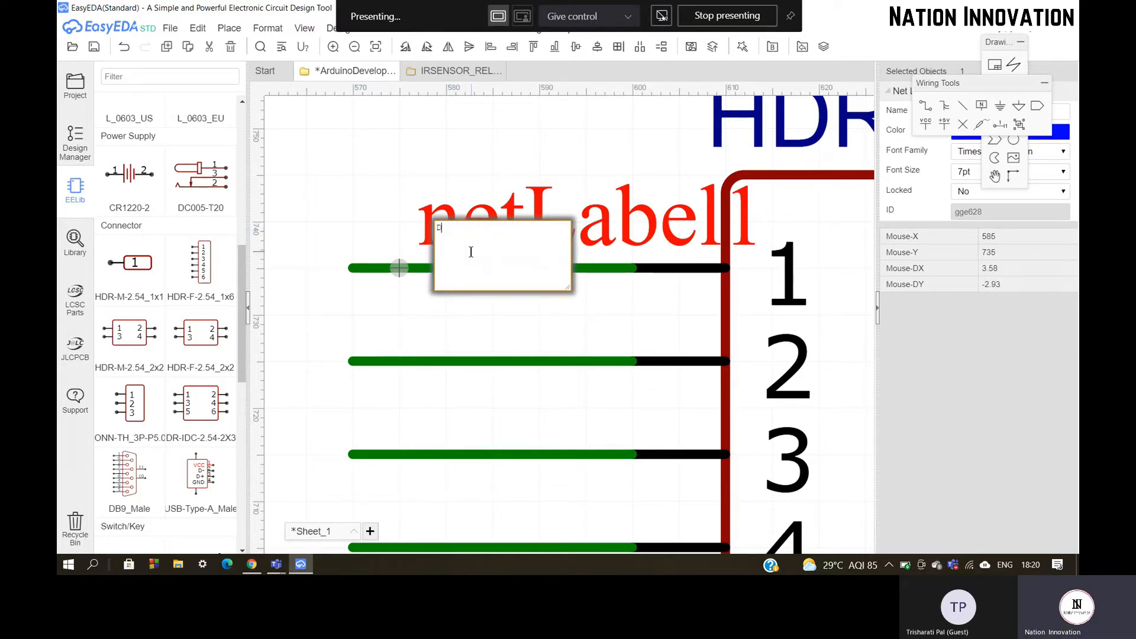
text(0)
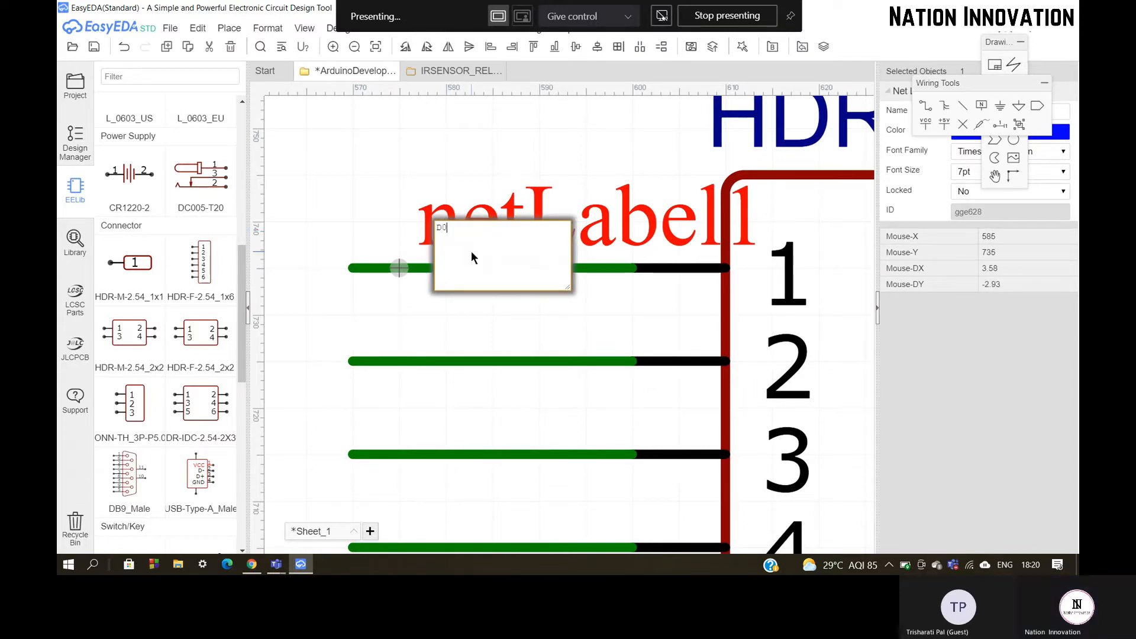
key(Return)
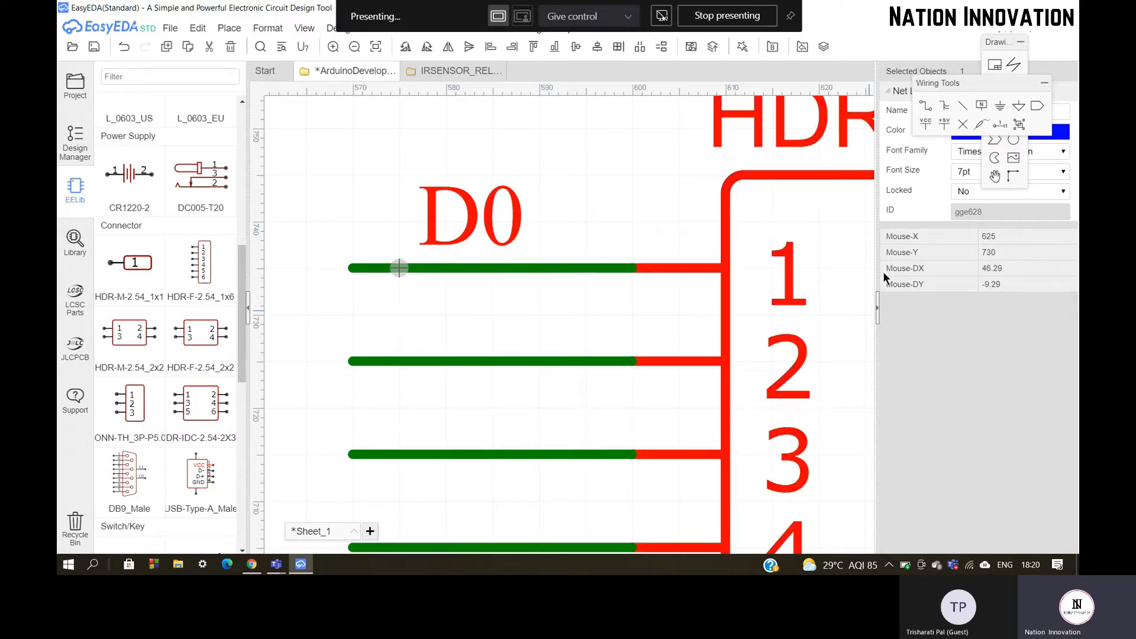
Place net labels D1, D2 and D3 on the wire stubs of pins 2 to 4 of header H1.
click(984, 109)
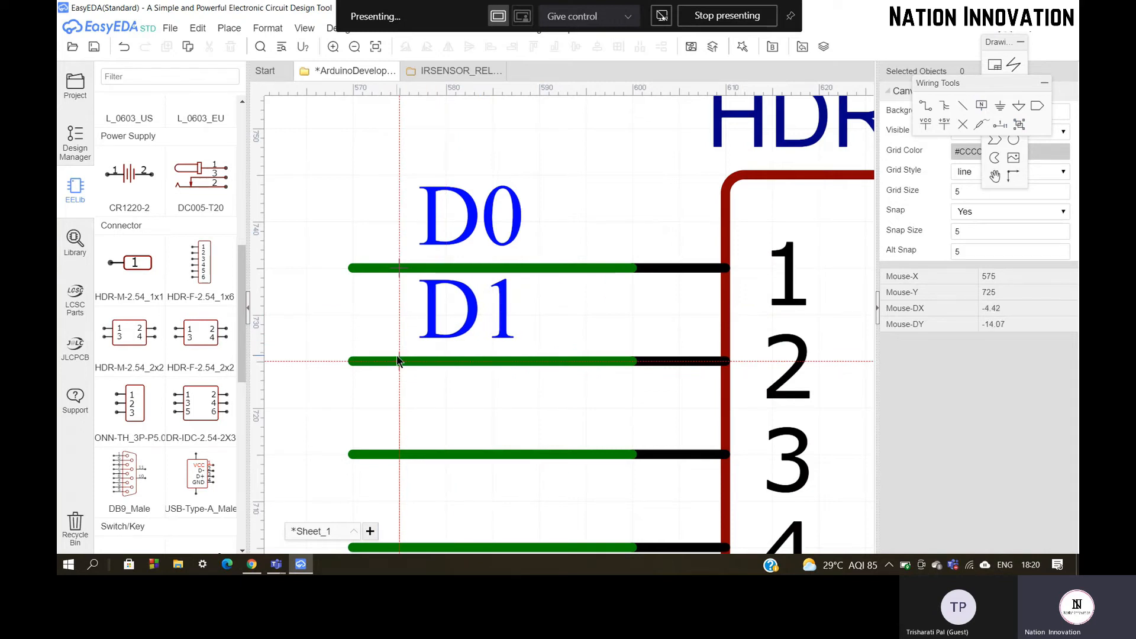
scroll(396, 360, up, 2)
scroll(396, 361, down, 2)
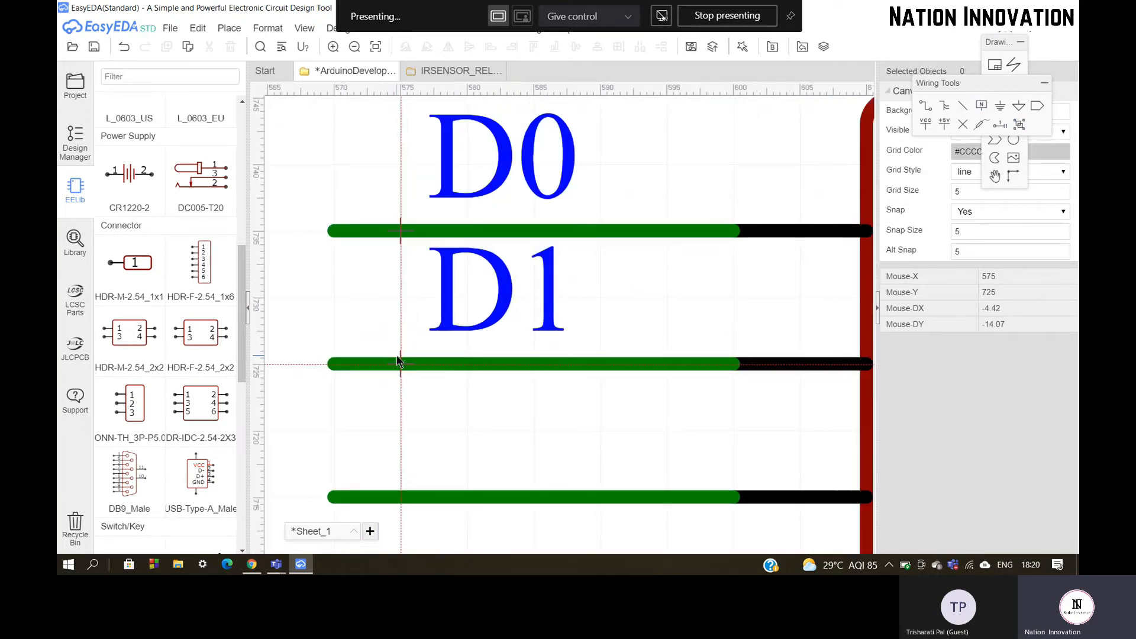
click(397, 361)
scroll(403, 327, down, 2)
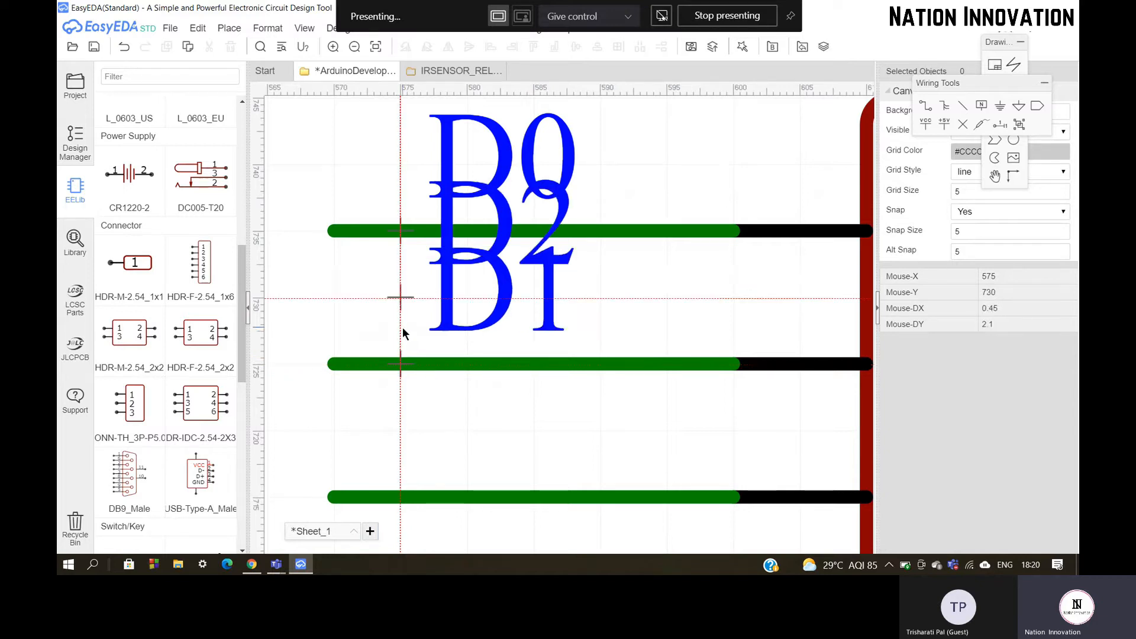
scroll(398, 408, up, 3)
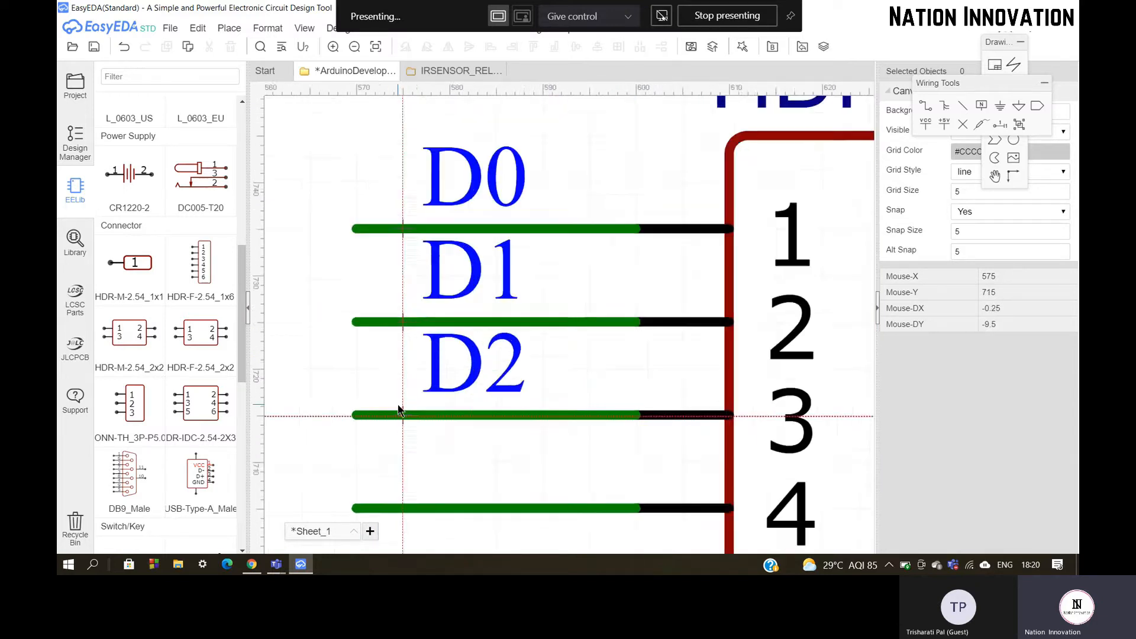
click(397, 405)
scroll(431, 290, down, 2)
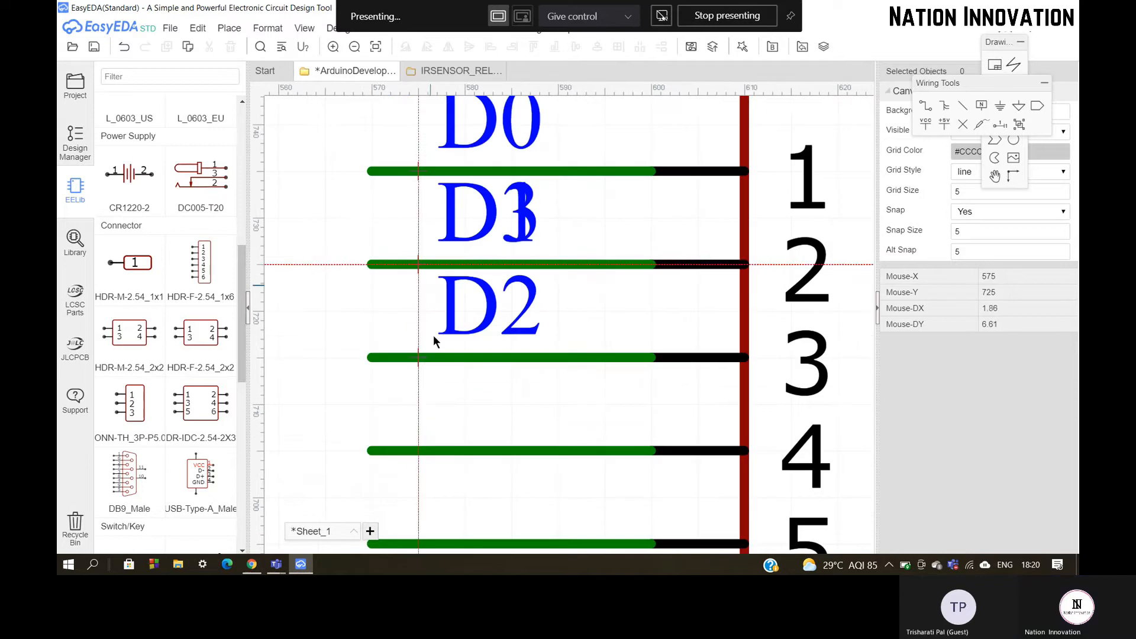
click(419, 444)
Place net labels D4, D5, D6 and D7 on the wire stubs of pins 5 to 8 of header H1.
scroll(421, 306, down, 1)
scroll(422, 306, down, 1)
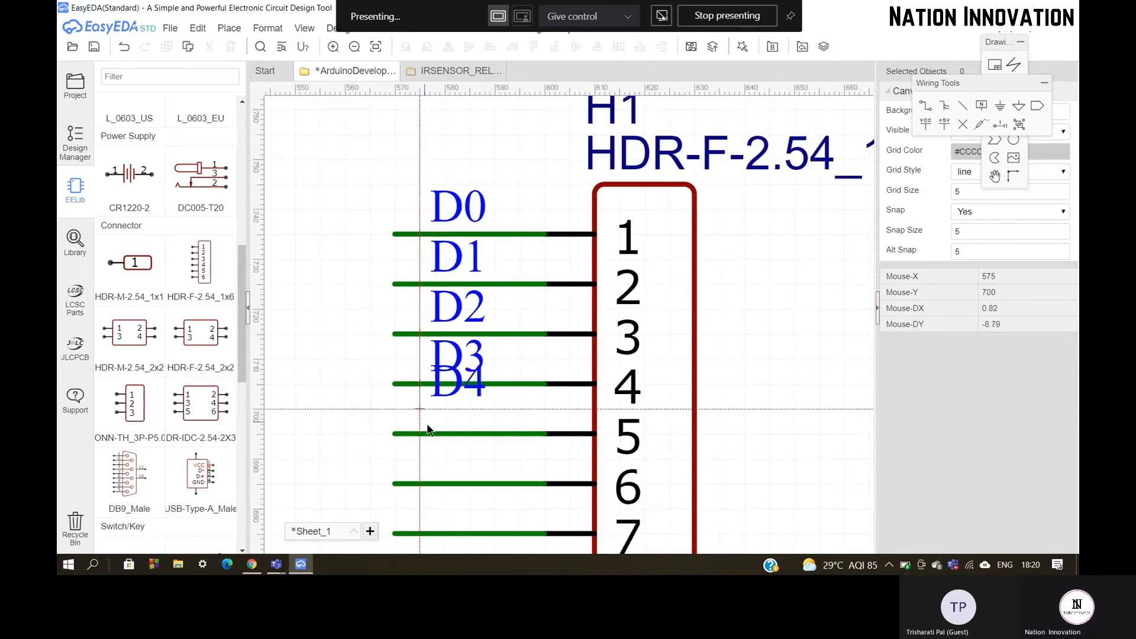
click(424, 429)
scroll(424, 430, down, 1)
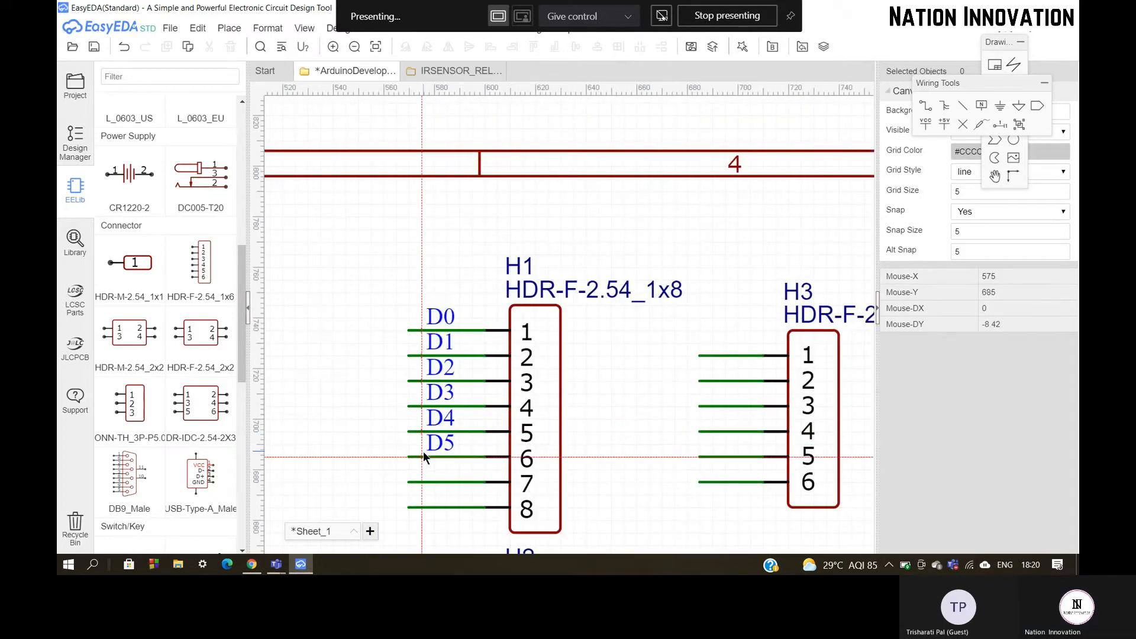
click(424, 458)
click(426, 482)
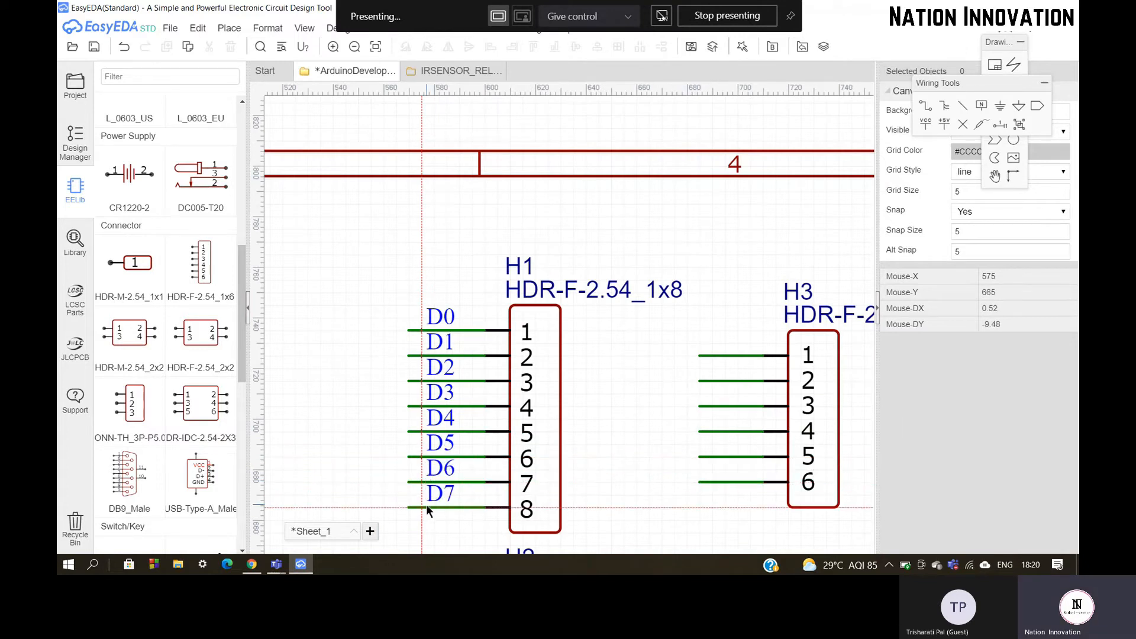
click(426, 504)
Place net labels D8, D9 and D10 on the wire stubs of pins 1 to 3 of header H2.
scroll(417, 315, up, 5)
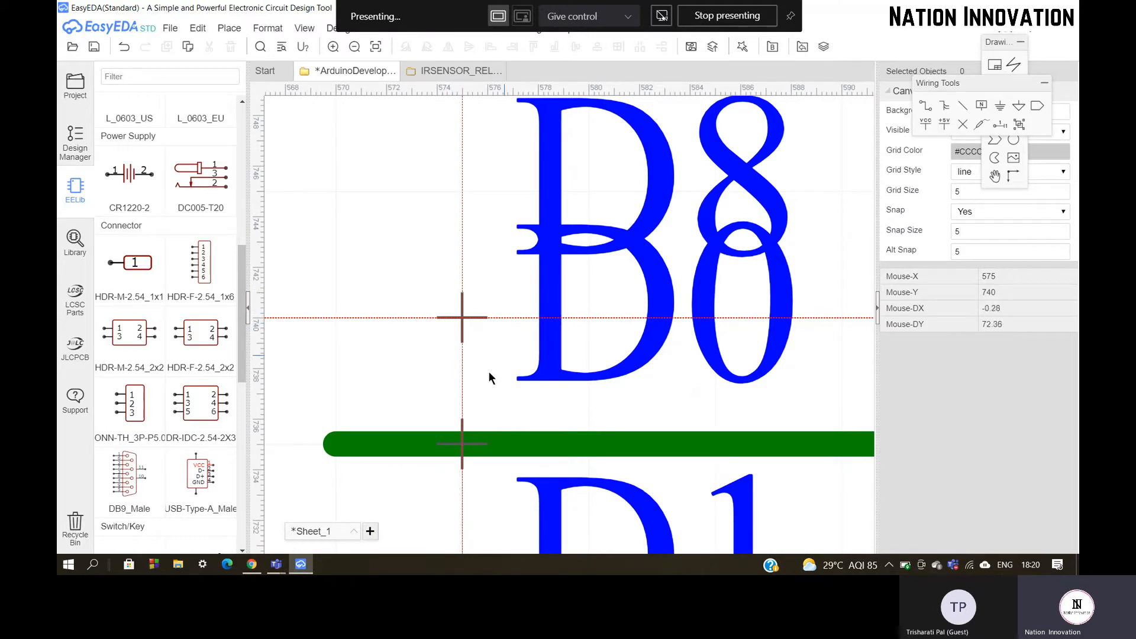
scroll(384, 267, down, 5)
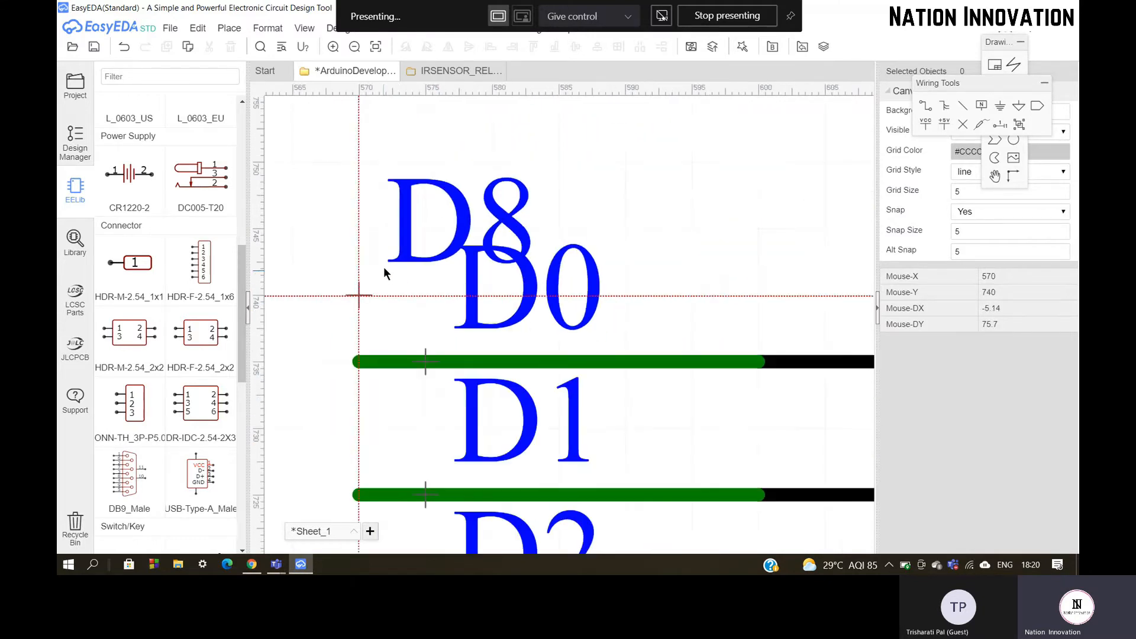
scroll(555, 232, down, 3)
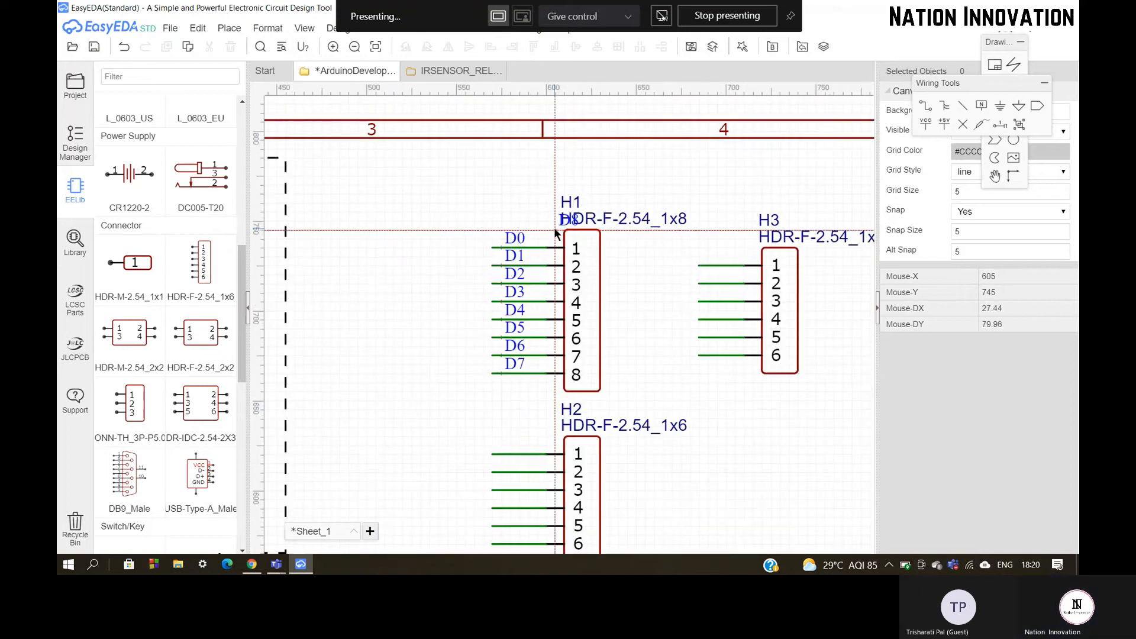
scroll(539, 337, up, 4)
scroll(539, 337, up, 3)
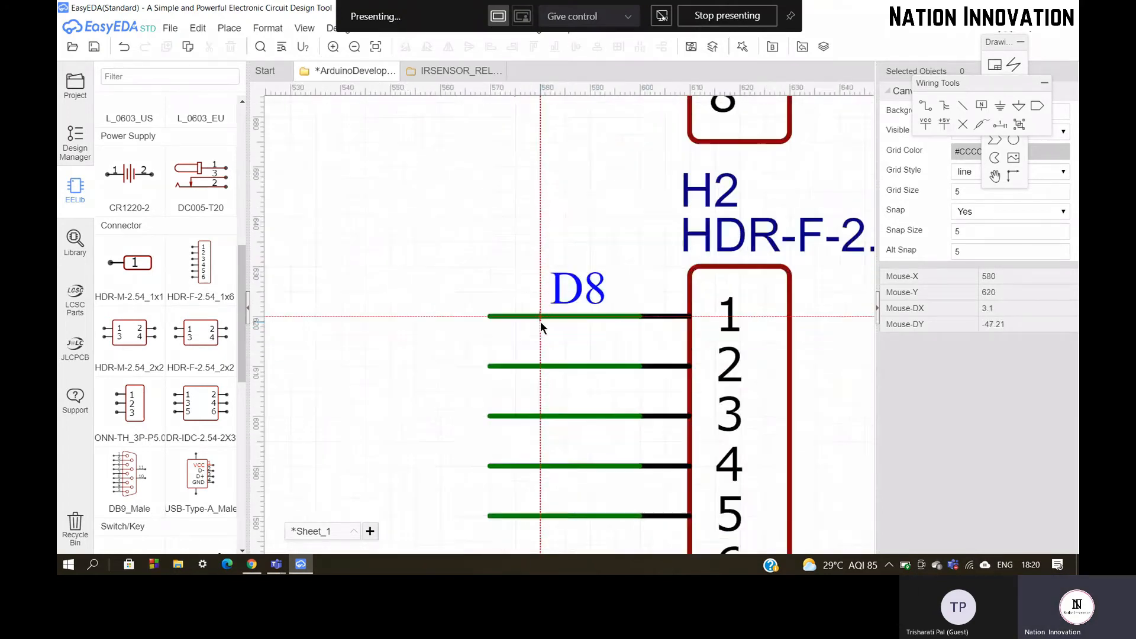
scroll(533, 333, down, 4)
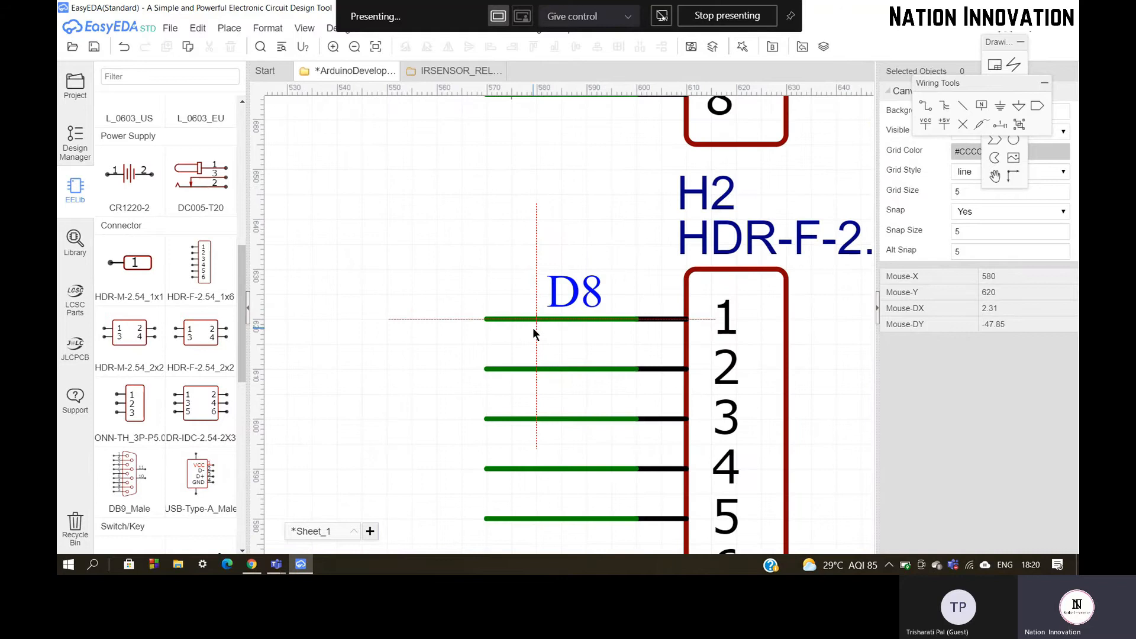
scroll(533, 330, up, 3)
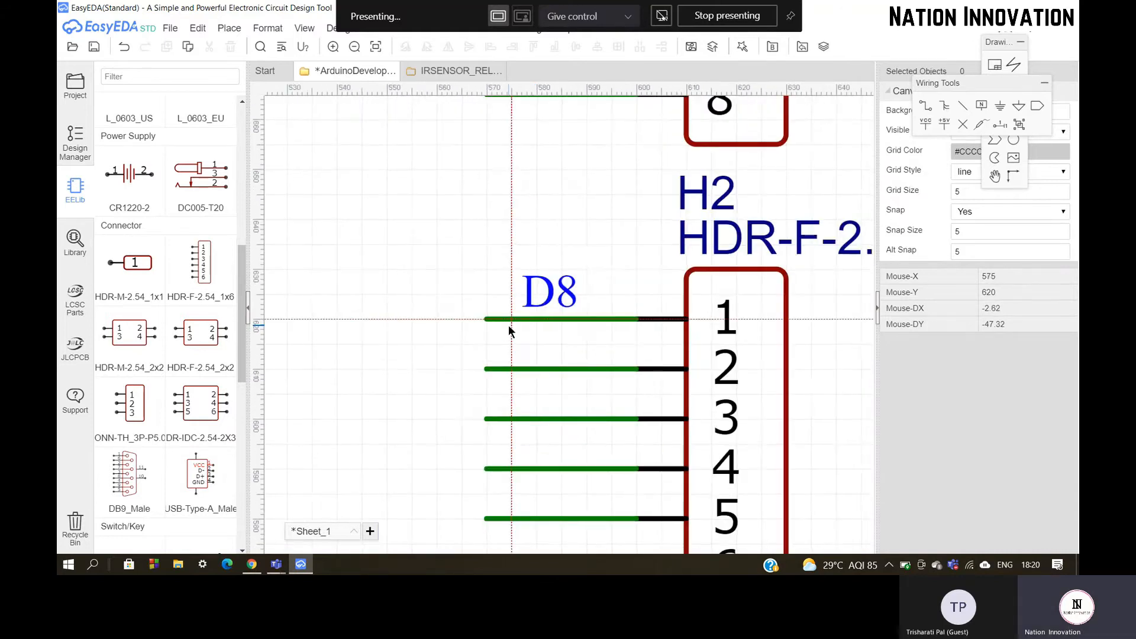
scroll(509, 328, up, 2)
click(513, 314)
click(513, 408)
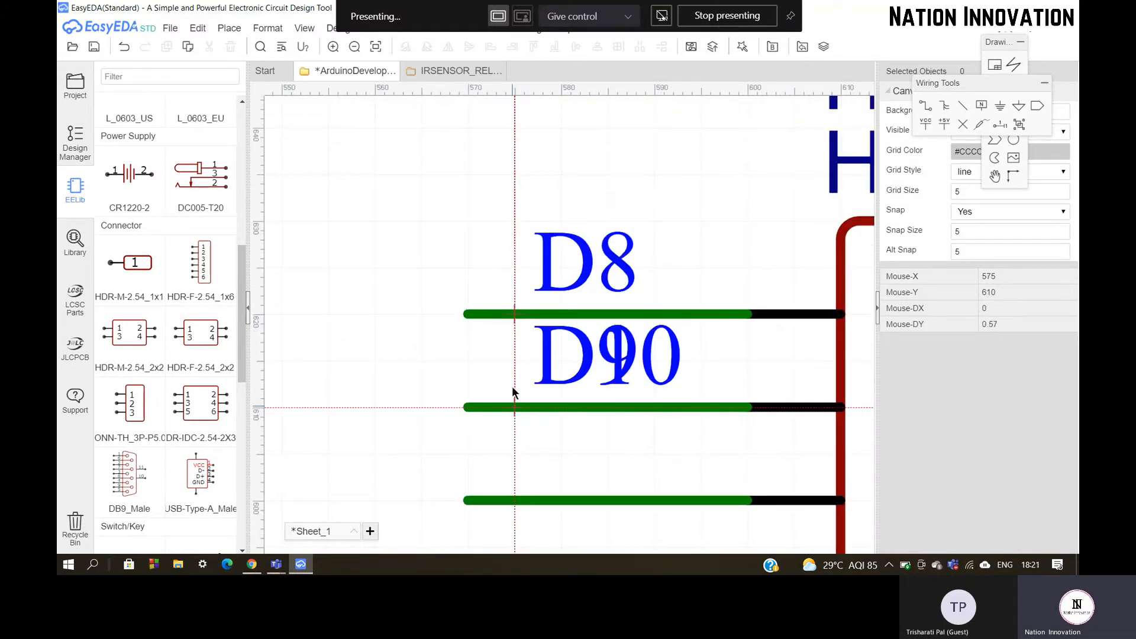
scroll(524, 402, down, 2)
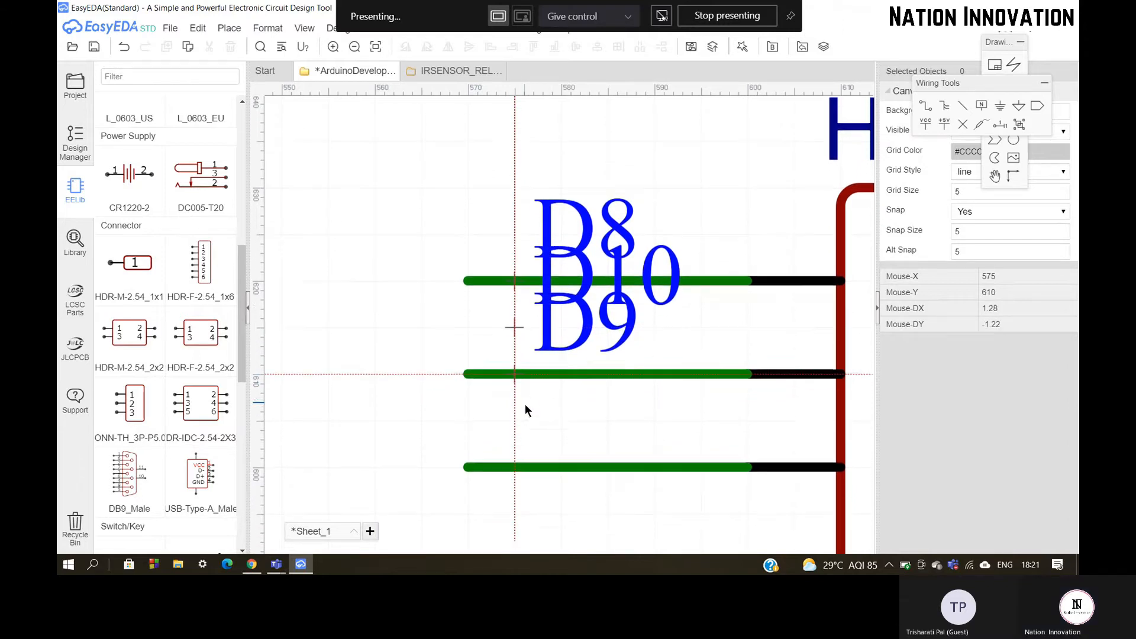
click(530, 451)
scroll(530, 451, down, 4)
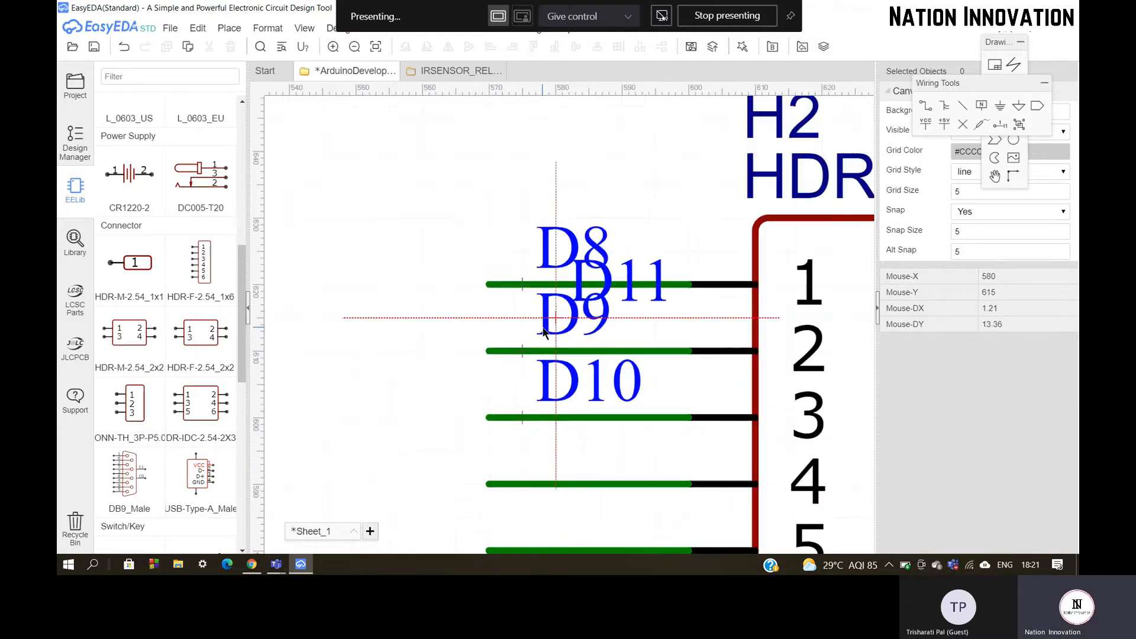
Place net labels D11, D12 and D13 on the wire stubs of pins 4 to 6 of header H2.
scroll(540, 418, up, 4)
click(538, 416)
scroll(537, 313, down, 3)
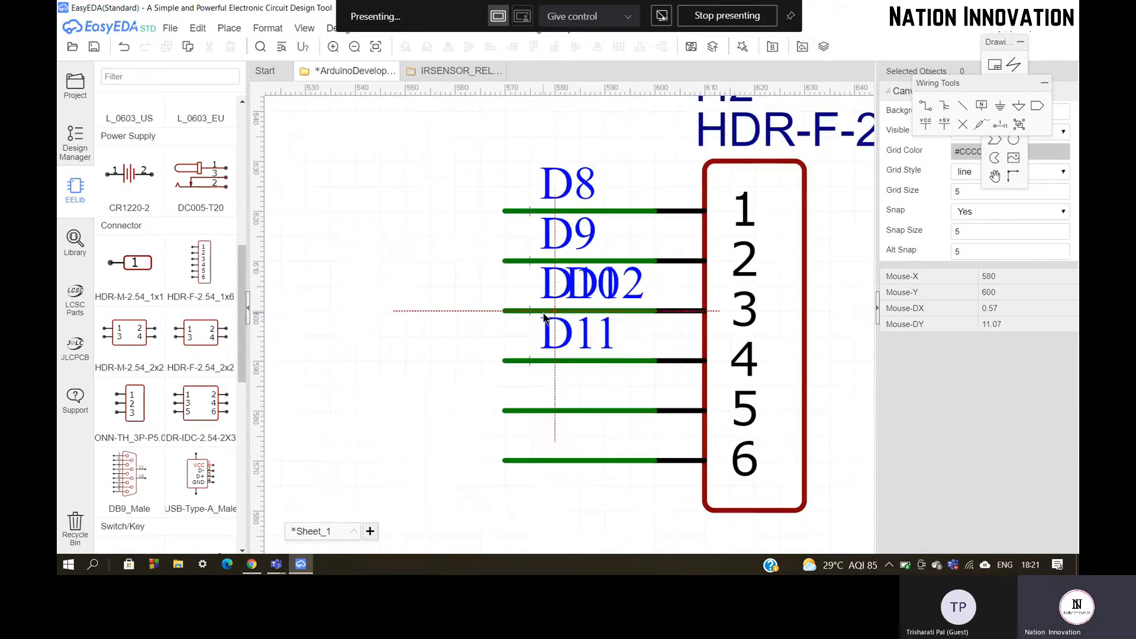
click(537, 410)
click(539, 459)
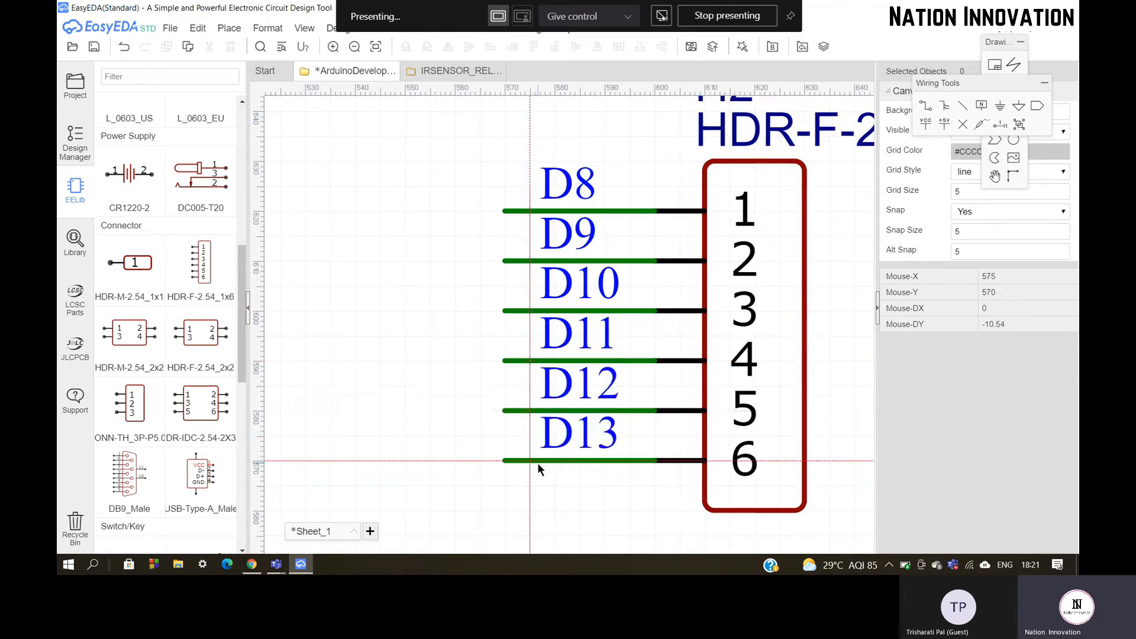
key(Escape)
Place a net label on the wire stub of pin 1 of header H3 and rename it A0.
scroll(452, 347, down, 6)
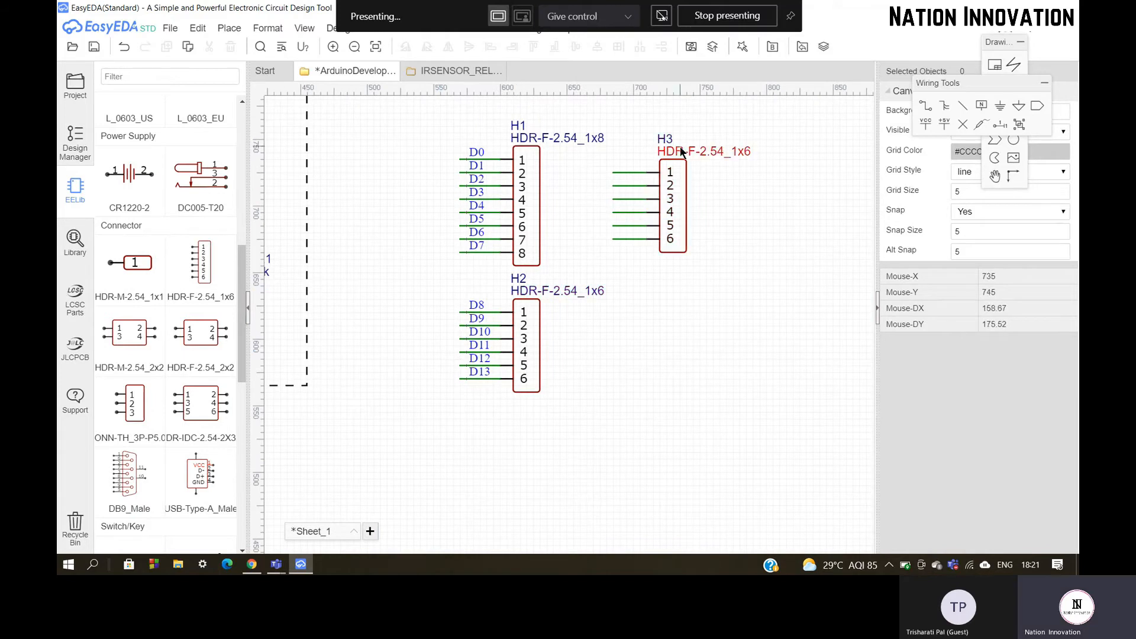
scroll(681, 148, up, 3)
click(999, 106)
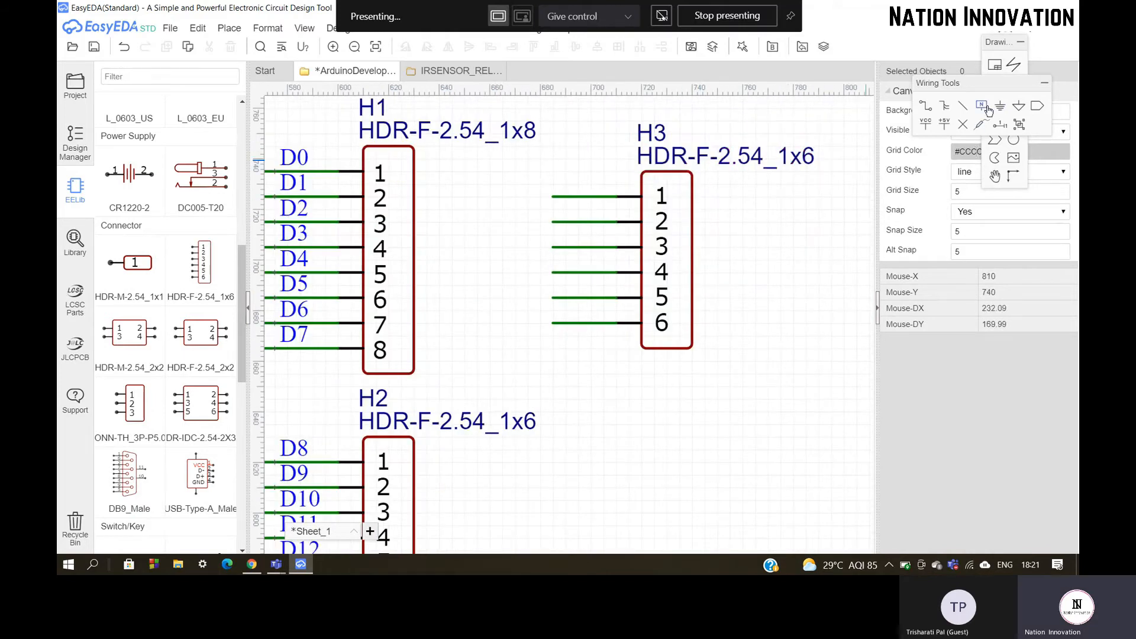
scroll(595, 154, up, 5)
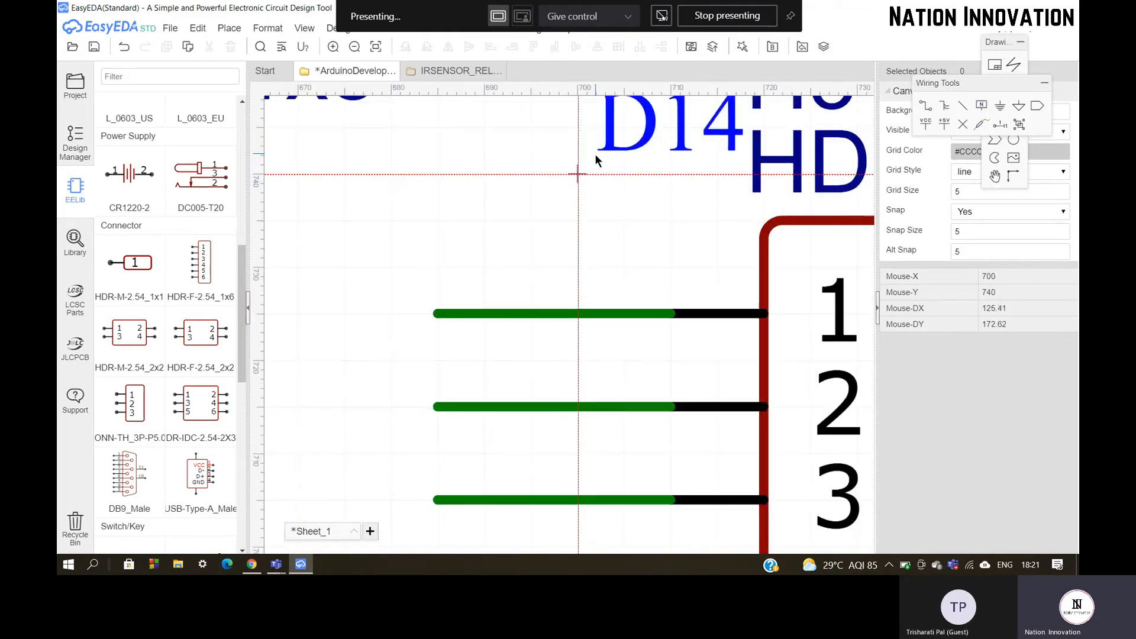
click(489, 313)
click(586, 274)
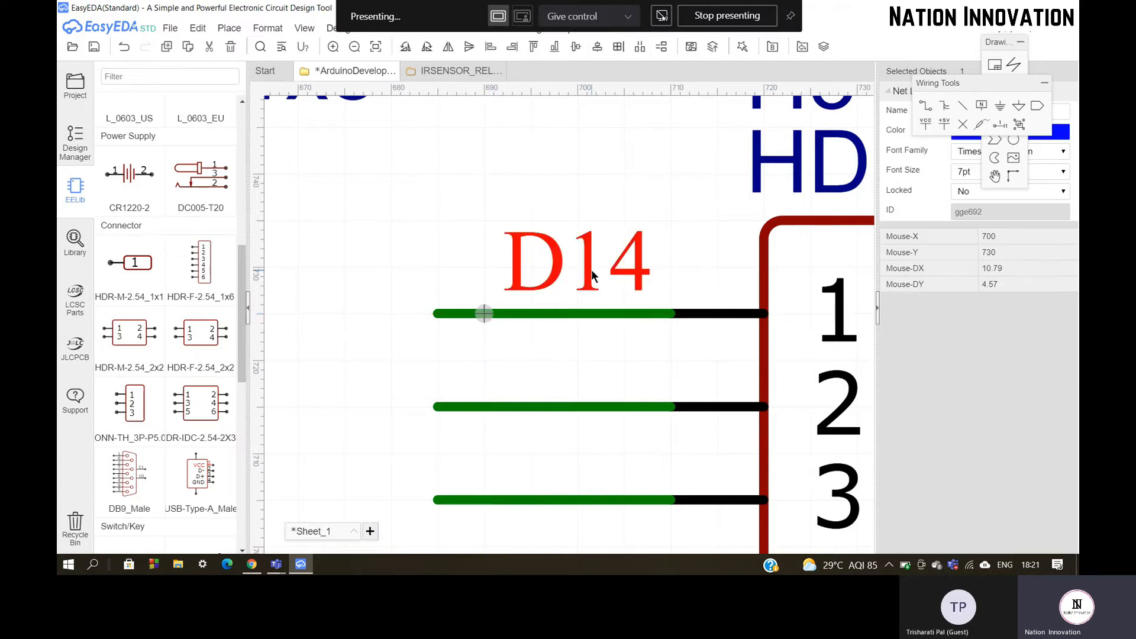
double_click(589, 273)
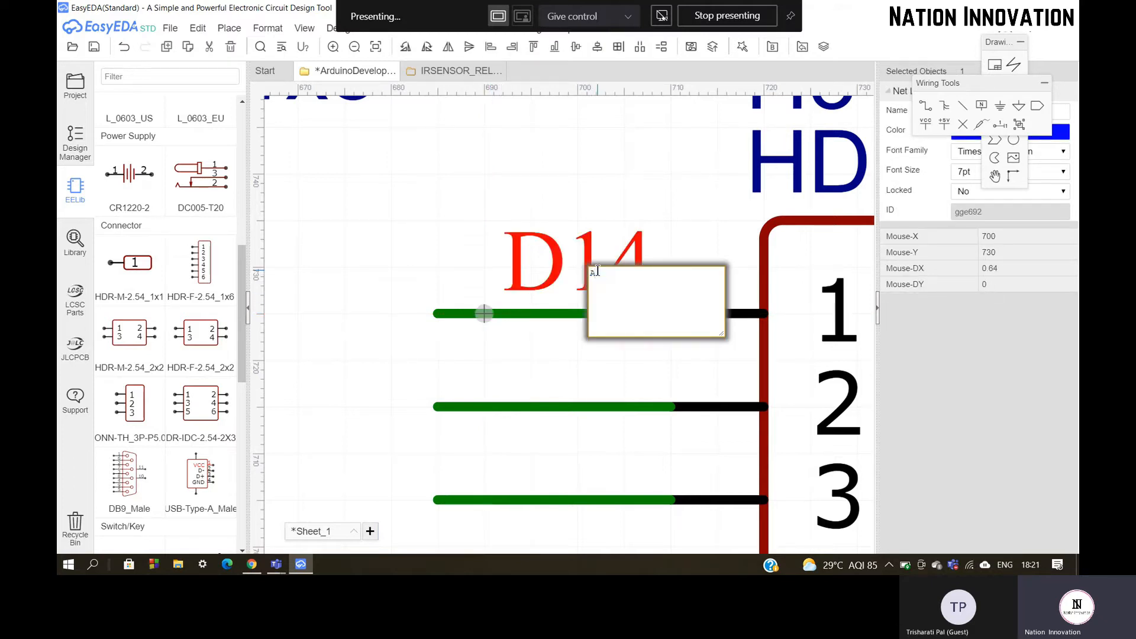
text(A0)
key(Return)
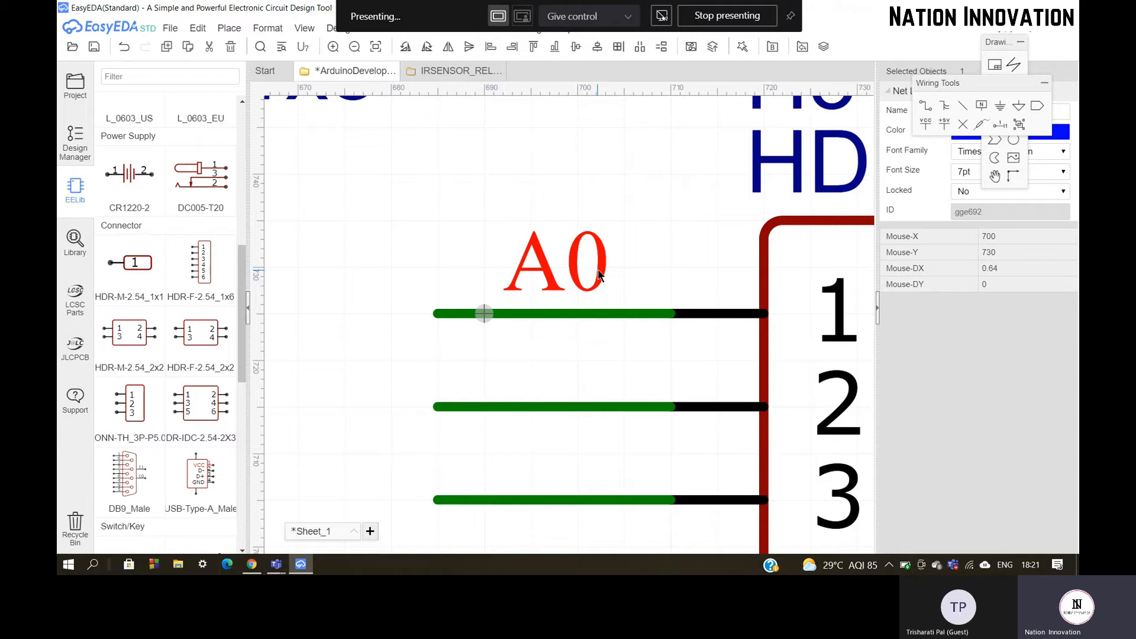
Place net labels A1 and A2 on the wire stubs of pins 2 and 3 of header H3.
click(981, 107)
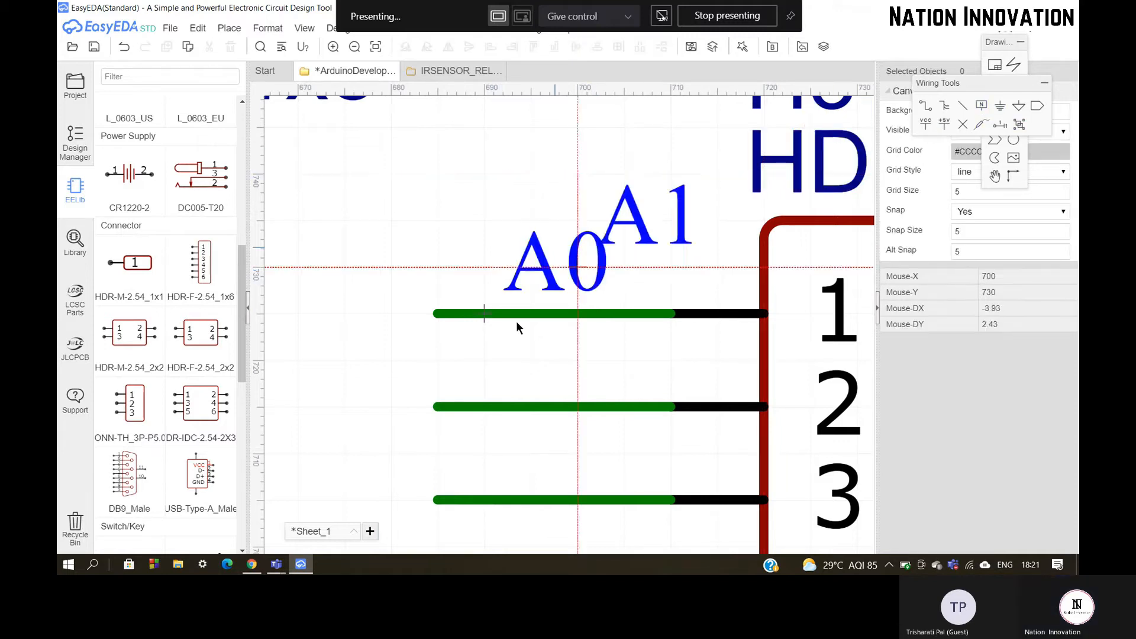
click(484, 407)
click(484, 500)
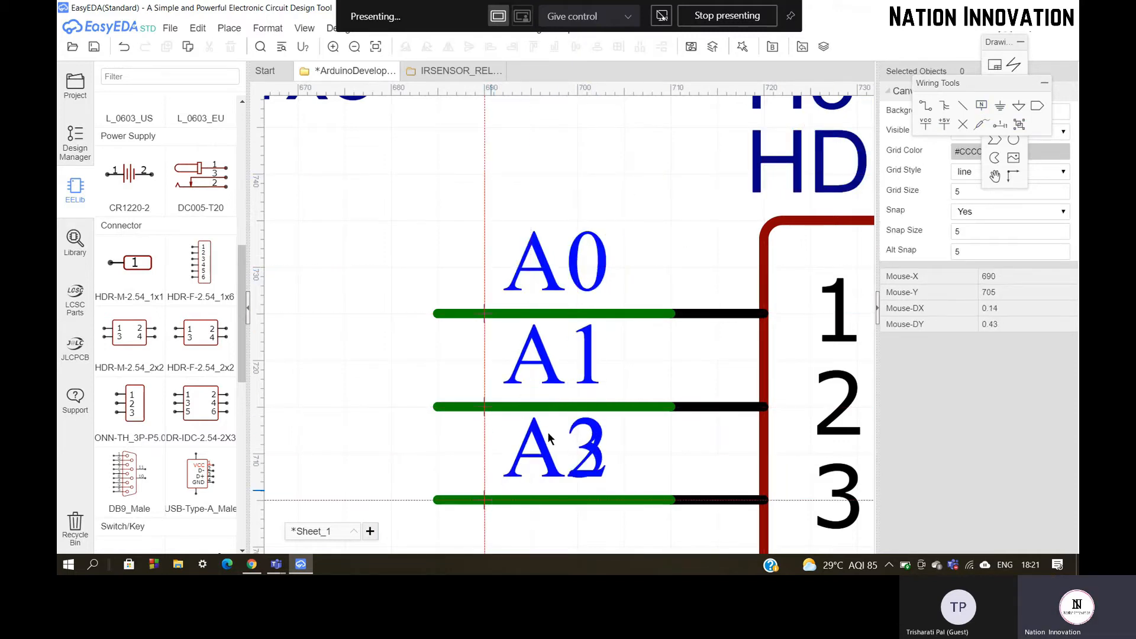
Place net labels A3, A4 and A5 on the wire stubs of pins 4 to 6 of header H3.
key(Down)
key(Down)
key(Down)
key(Down)
key(Down)
key(Down)
key(Down)
key(Down)
key(Down)
key(Down)
key(Down)
key(Down)
key(Down)
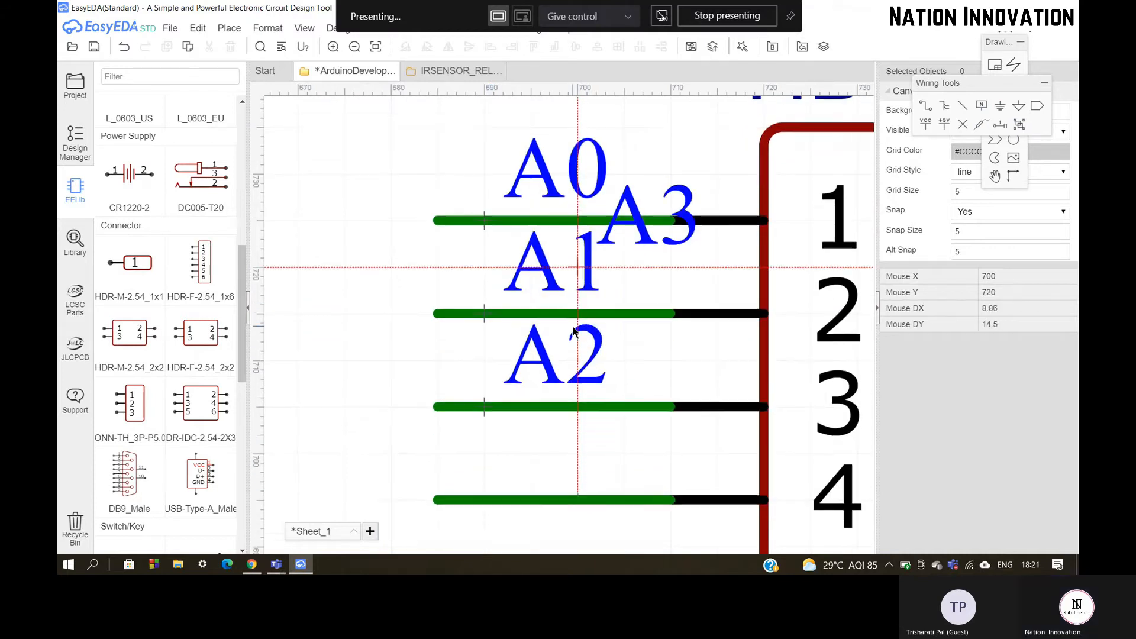
click(486, 492)
scroll(463, 341, down, 3)
click(477, 468)
click(481, 520)
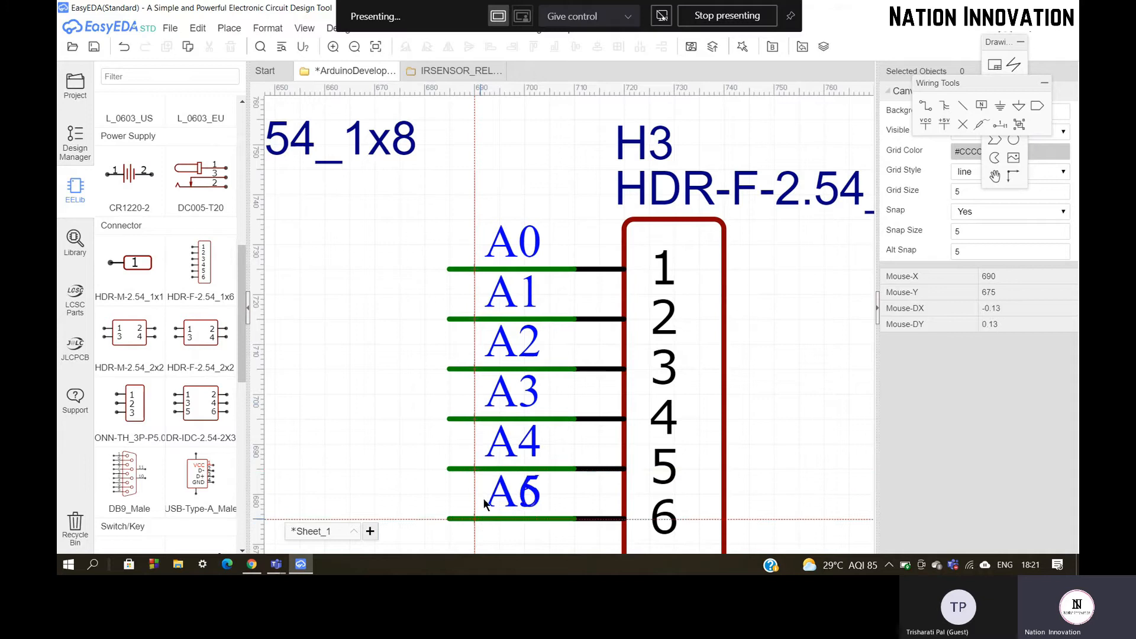
key(Escape)
Draw a rectangle about 265 wide and 225 high enclosing headers H1, H2 and H3.
scroll(500, 337, down, 3)
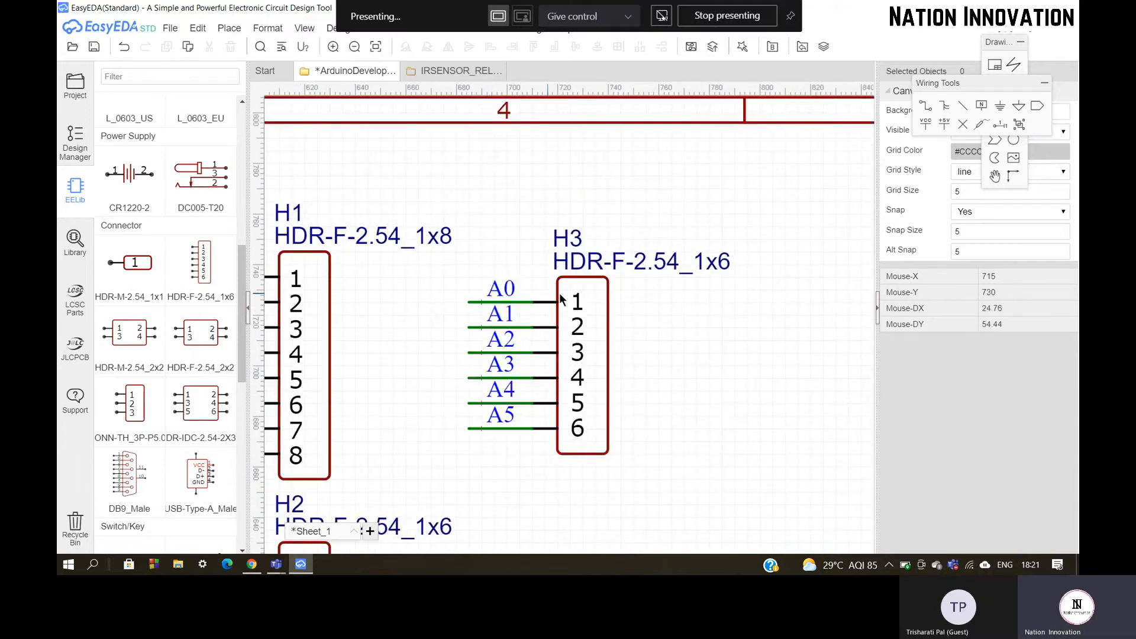
scroll(596, 259, down, 2)
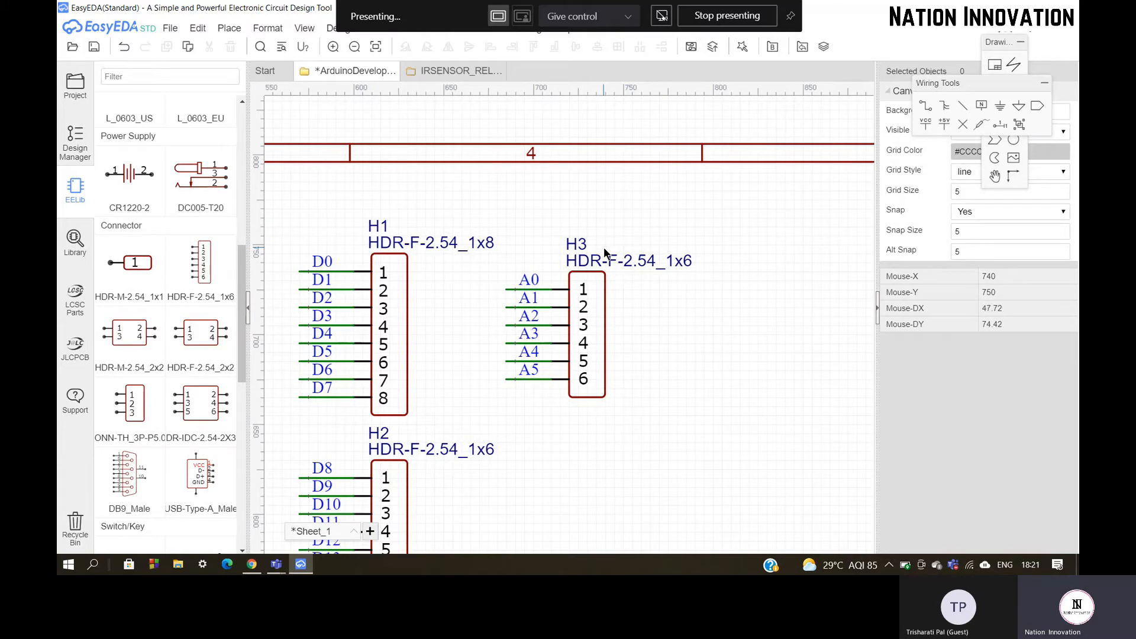
scroll(604, 248, down, 3)
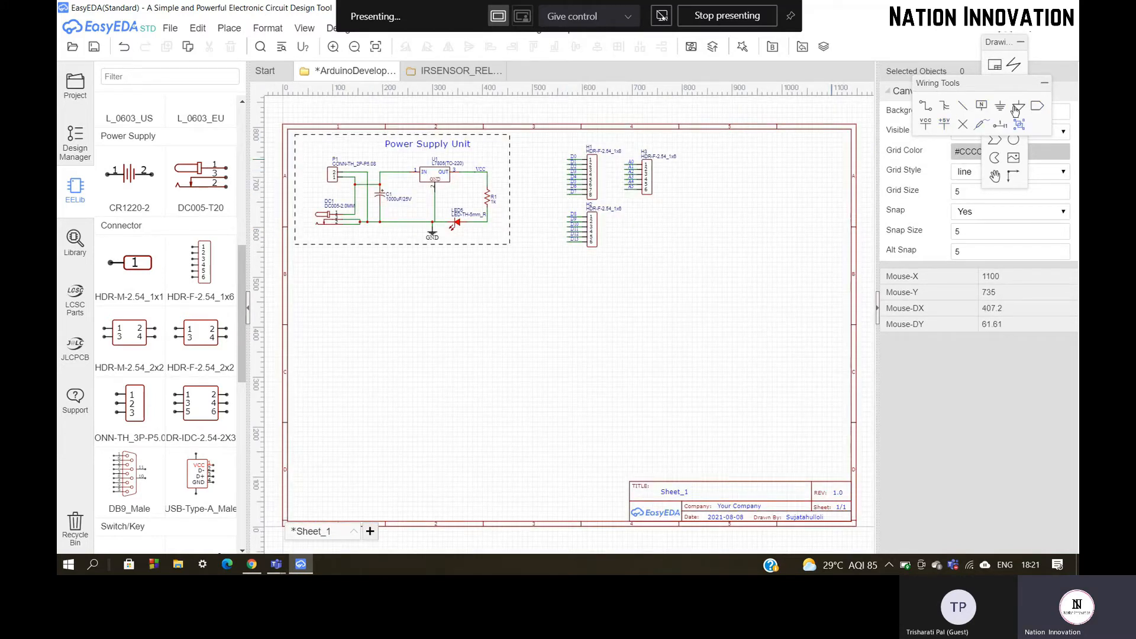
drag(988, 84, 1016, 285)
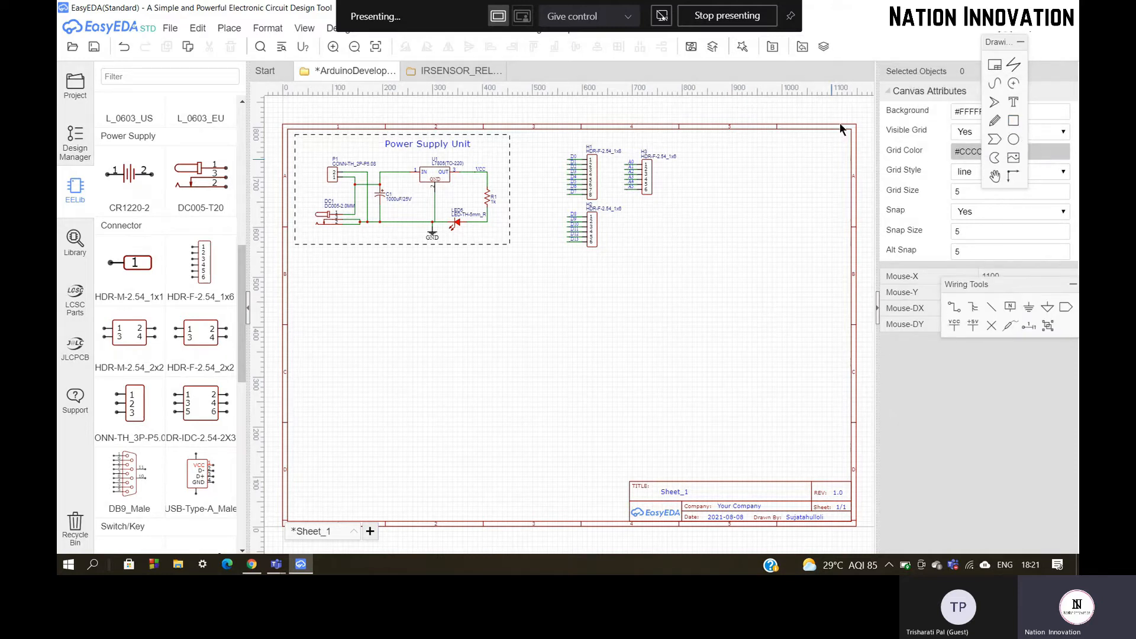
drag(553, 143, 685, 254)
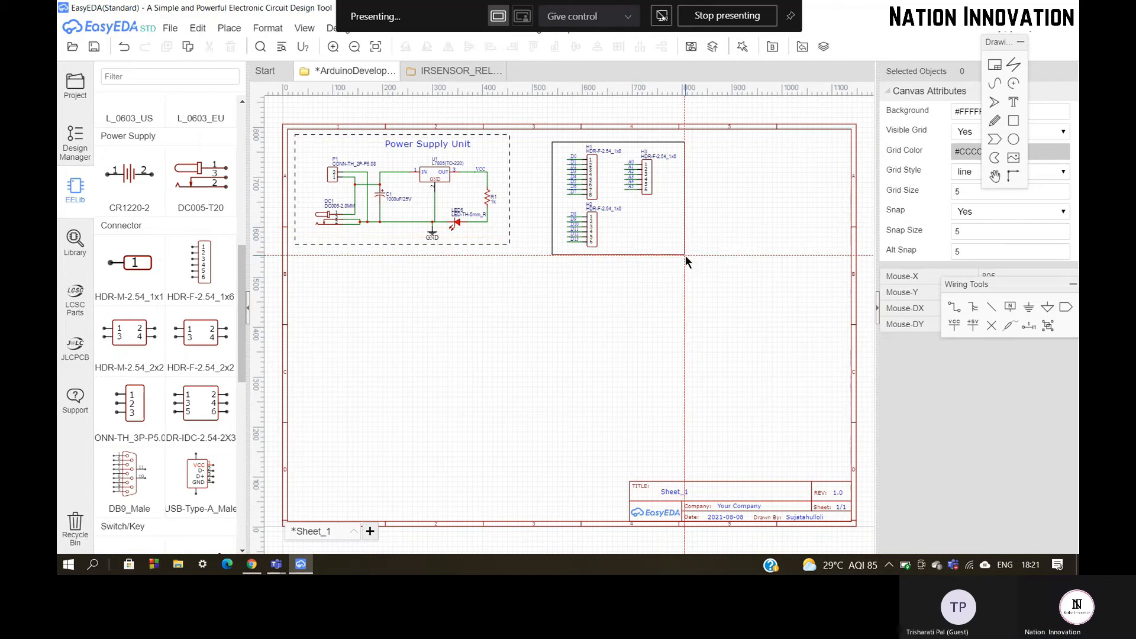
right_click(794, 194)
Set the stroke style of the rectangle around the headers to dashed and shift the sheet frame slightly up and to the left.
click(634, 143)
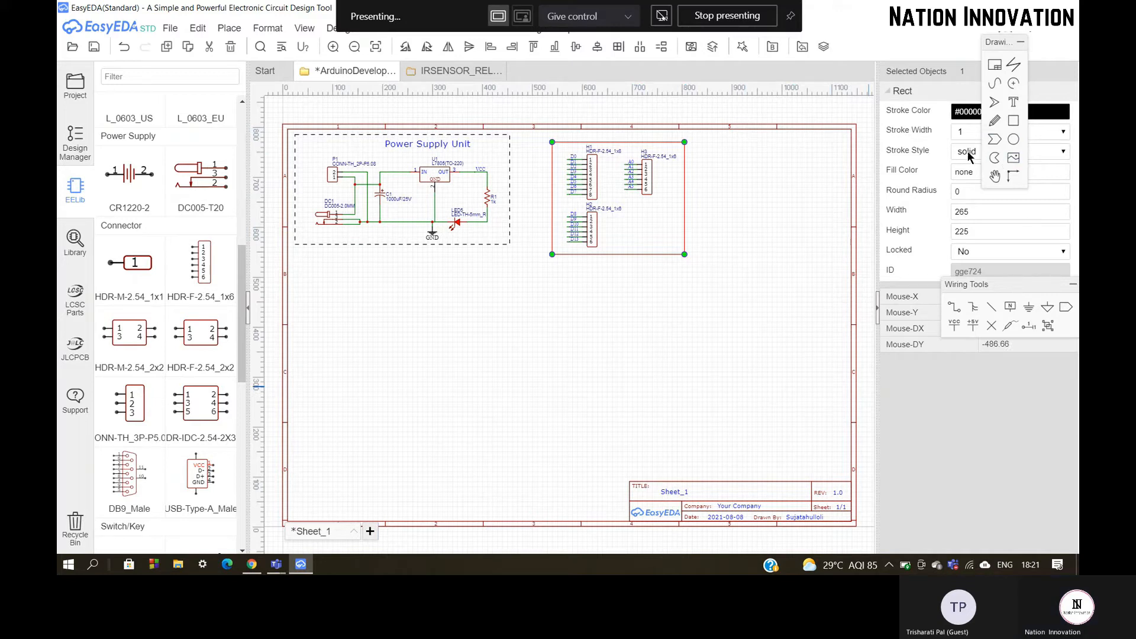
drag(999, 42, 980, 324)
click(994, 152)
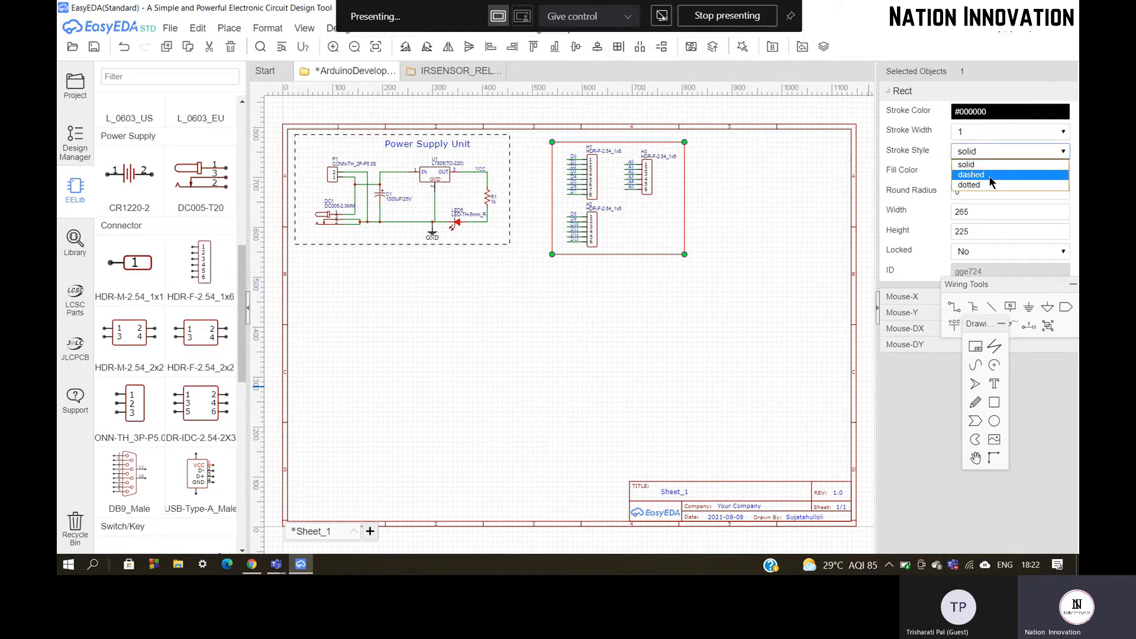
click(990, 177)
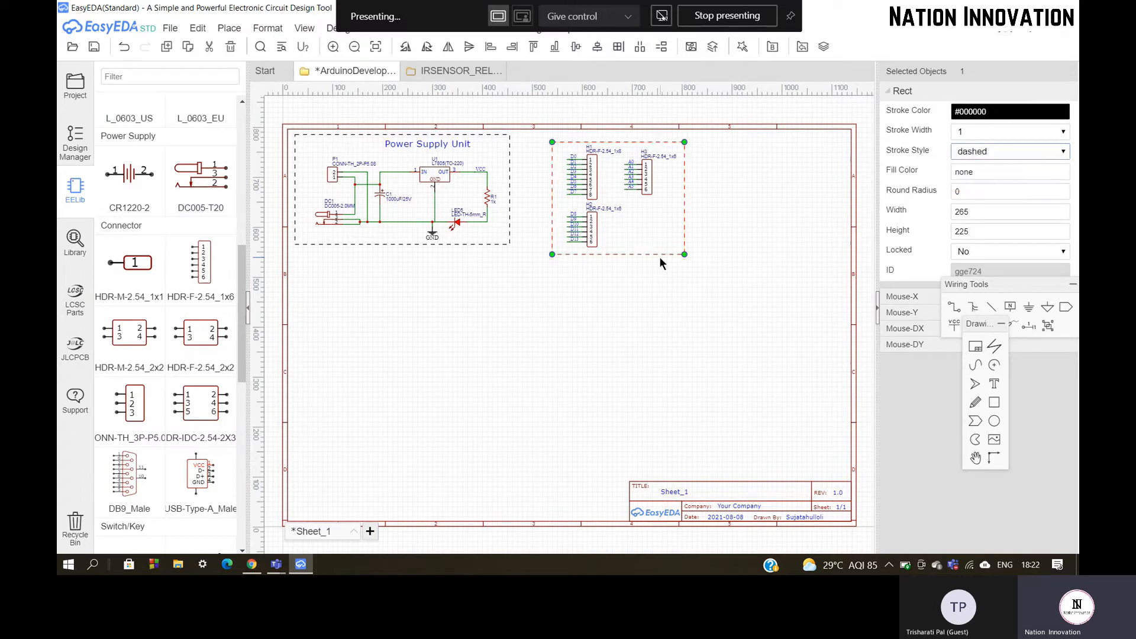
click(628, 307)
mouse_move(534, 128)
mouse_down()
mouse_move(659, 273)
mouse_move(552, 130)
mouse_move(527, 119)
mouse_up()
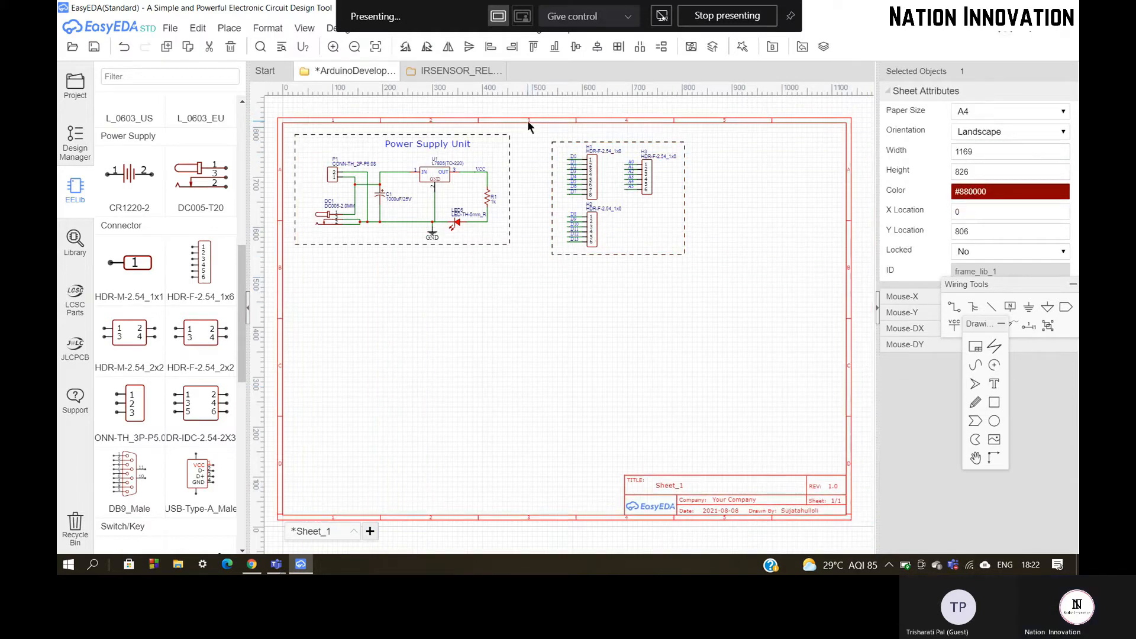
click(579, 313)
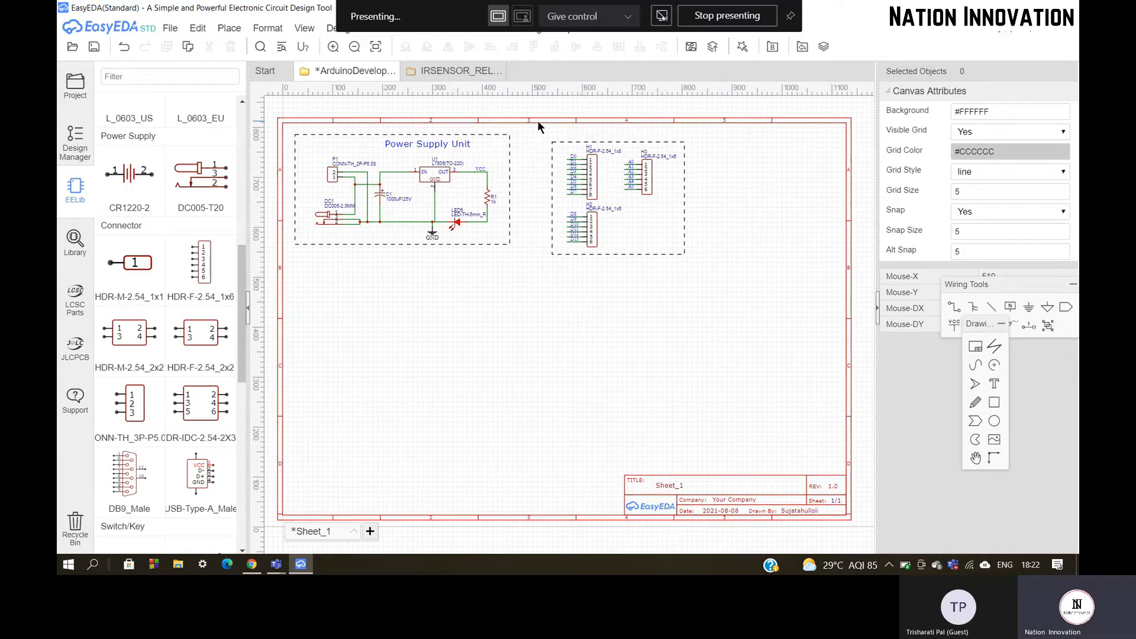
View the Arduino Uno board photos on the guide page in the browser and return to EasyEDA.
key(alt+Tab)
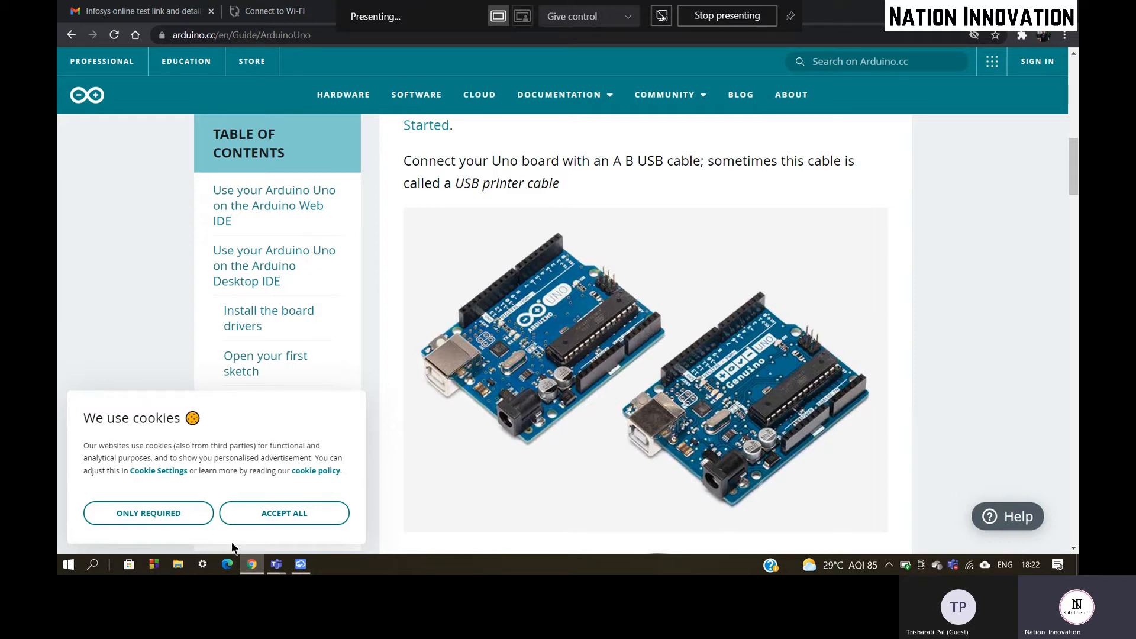
mouse_move(302, 565)
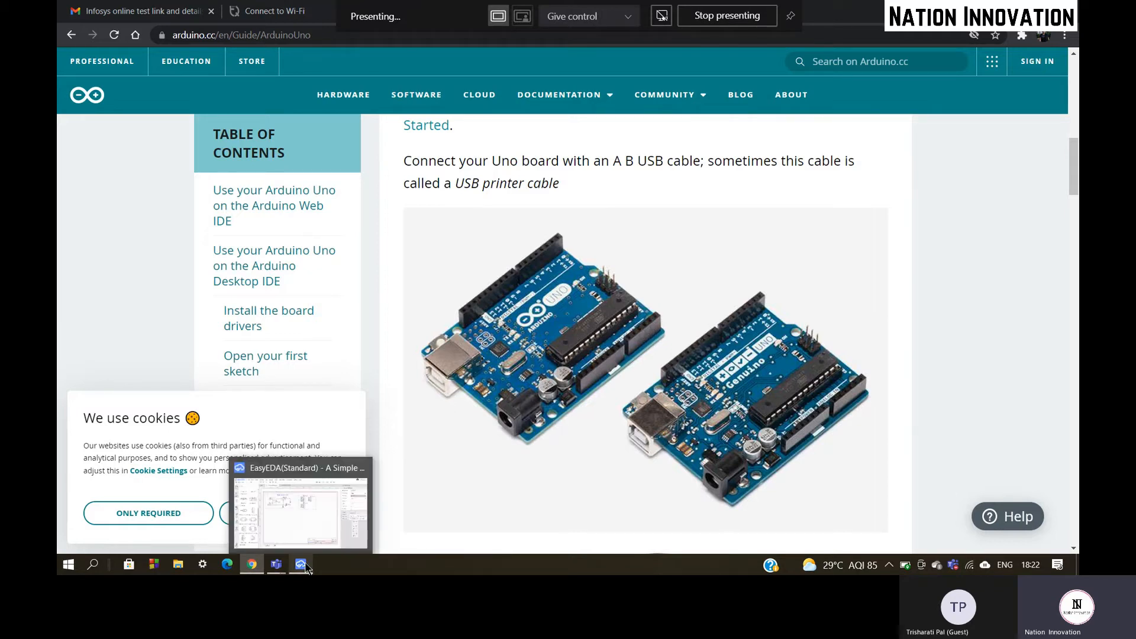
click(293, 512)
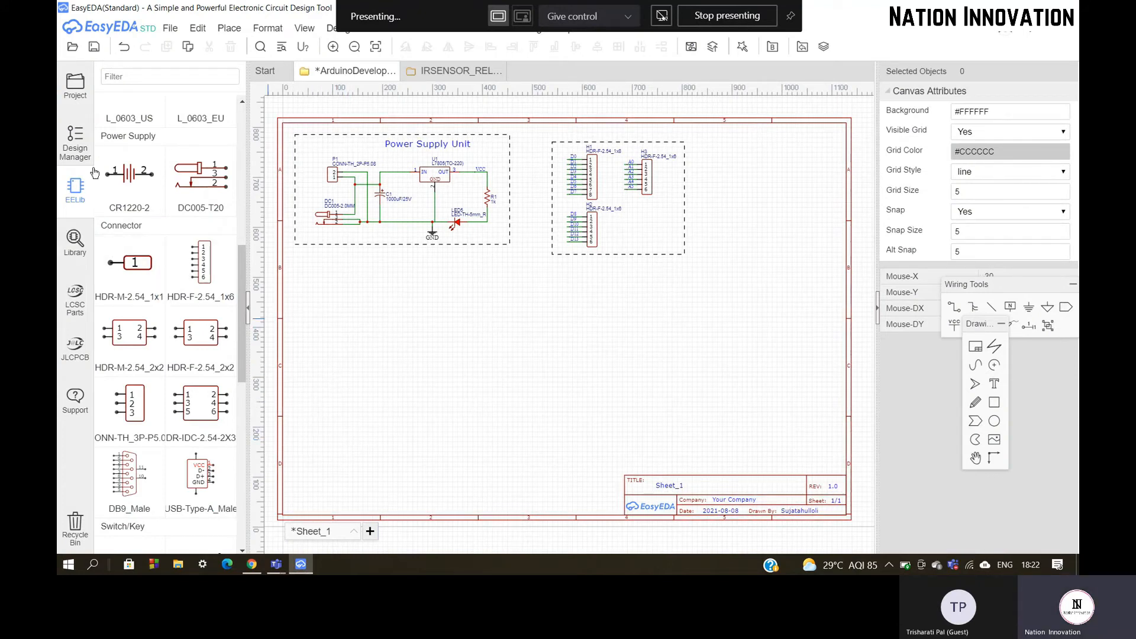
Place one R_AXIAL-0.3_US resistor in the empty area below the power supply block.
scroll(120, 237, up, 8)
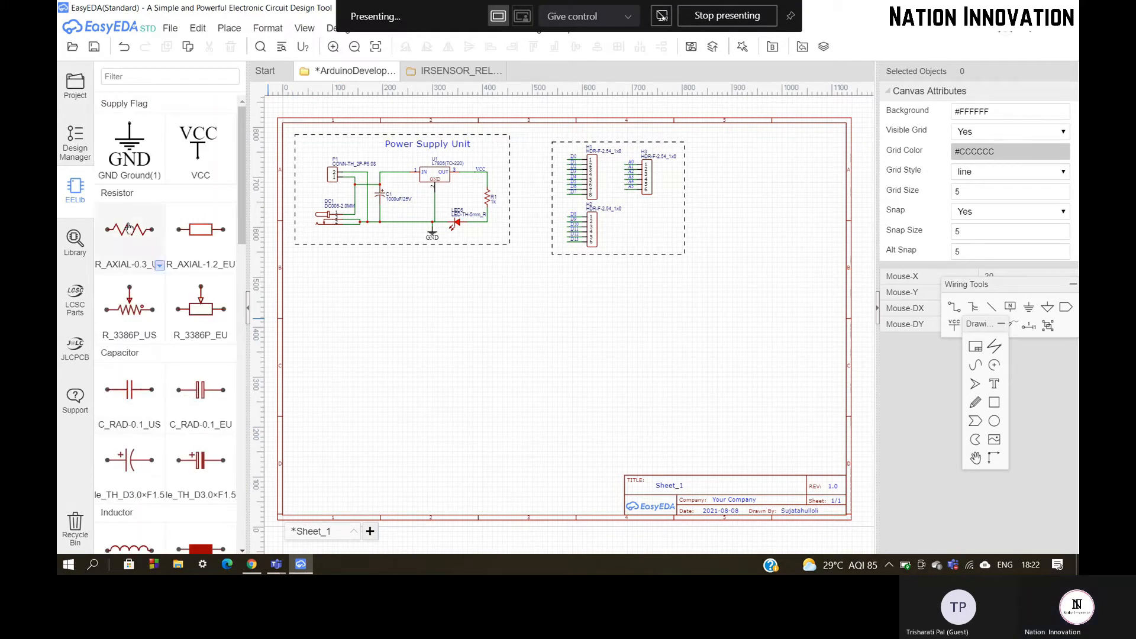
click(160, 267)
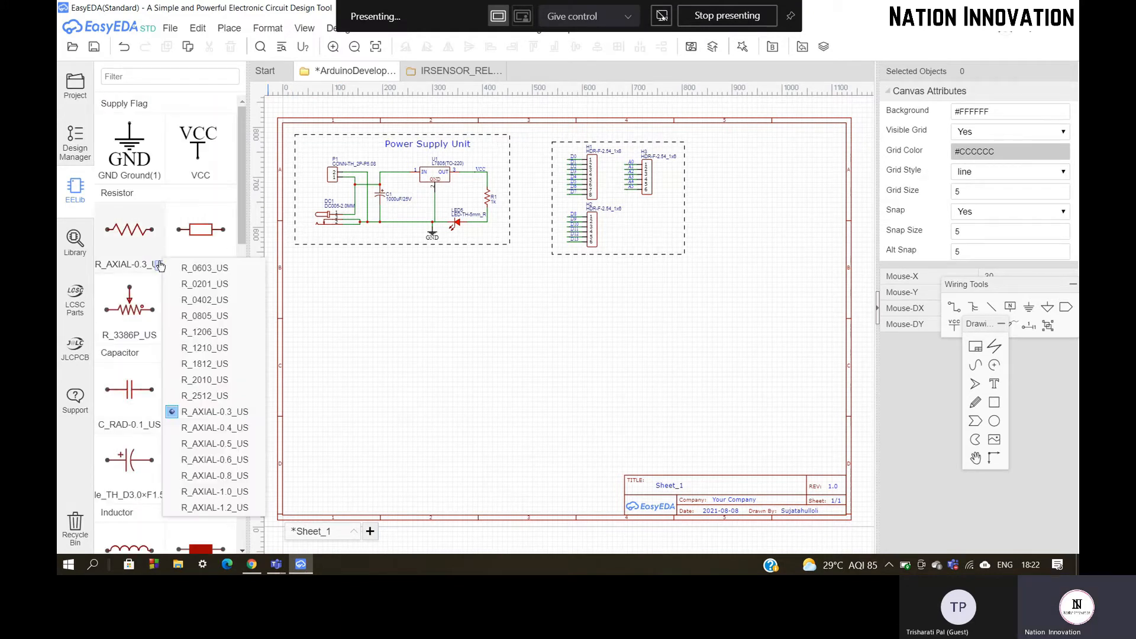
click(215, 408)
click(140, 246)
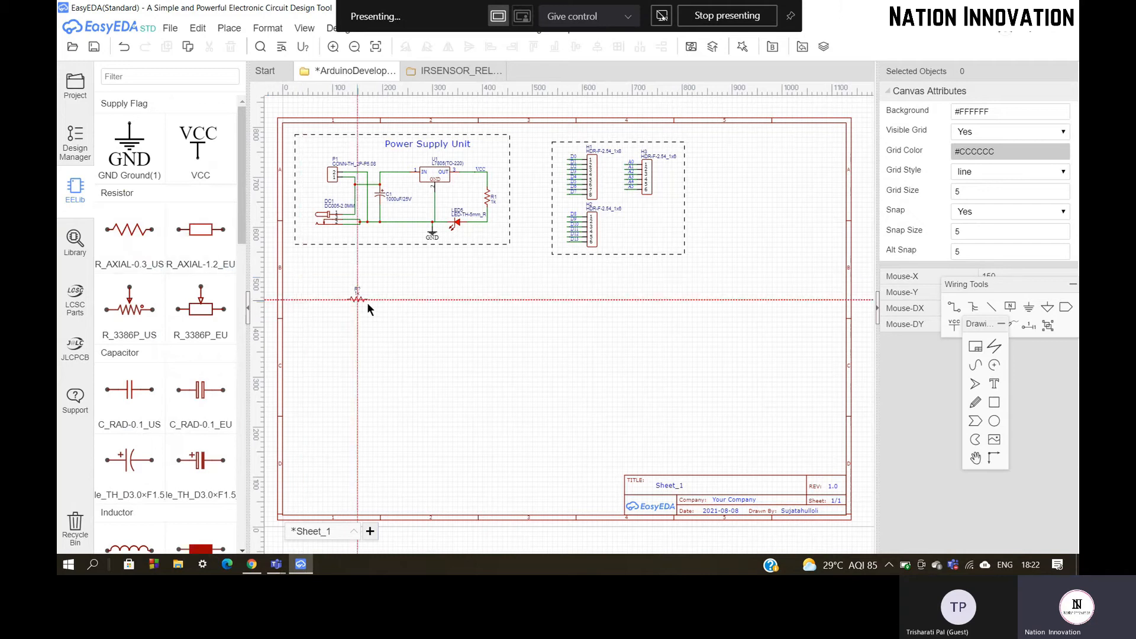
scroll(363, 299, up, 5)
click(368, 300)
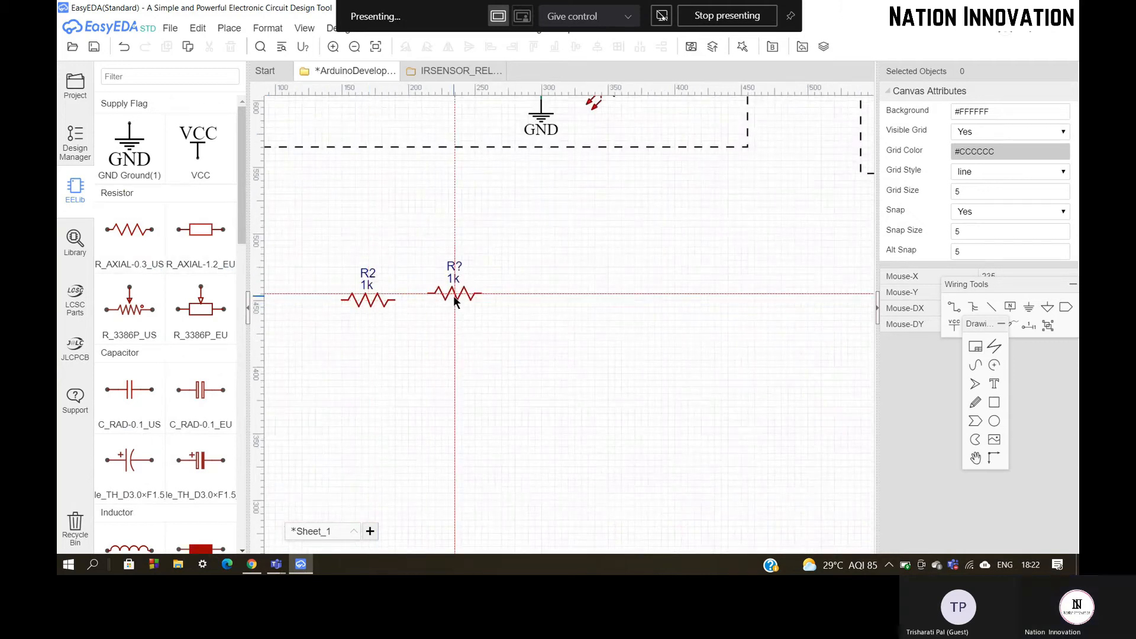
key(Escape)
Filter the parts for 1N4007 and place one 1N4007 diode directly below resistor R2.
scroll(405, 314, down, 2)
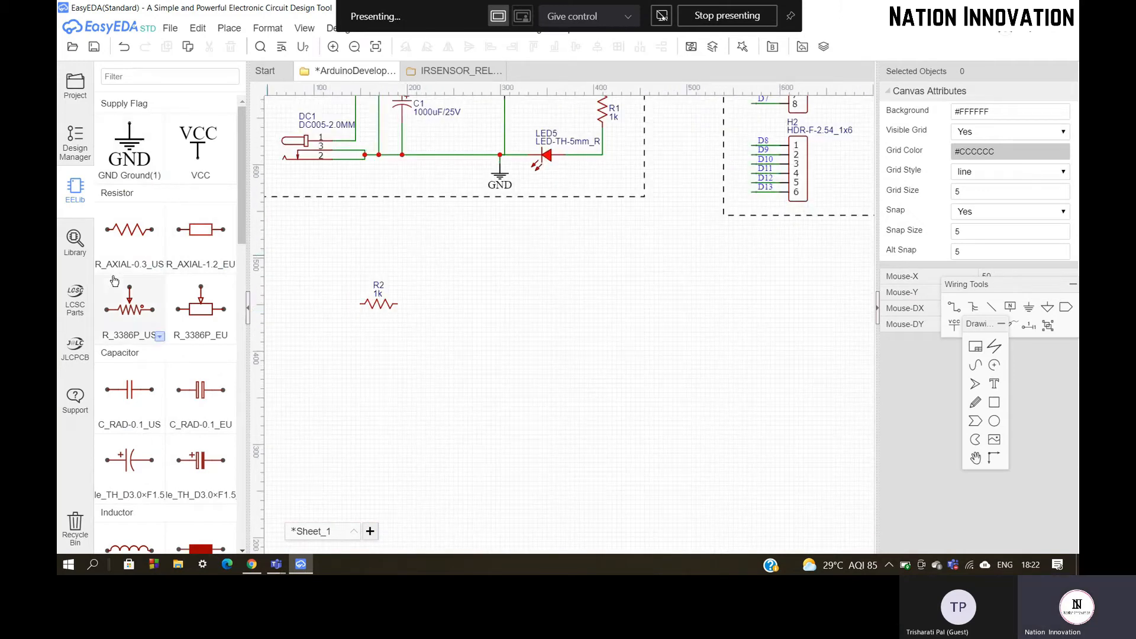
click(142, 79)
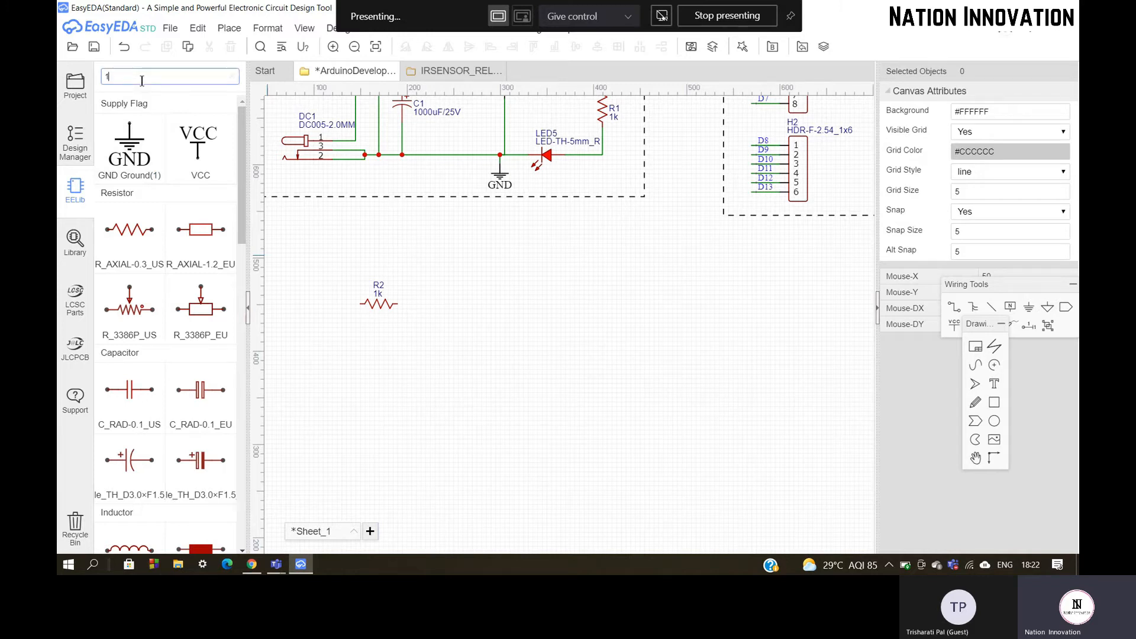
text(1N)
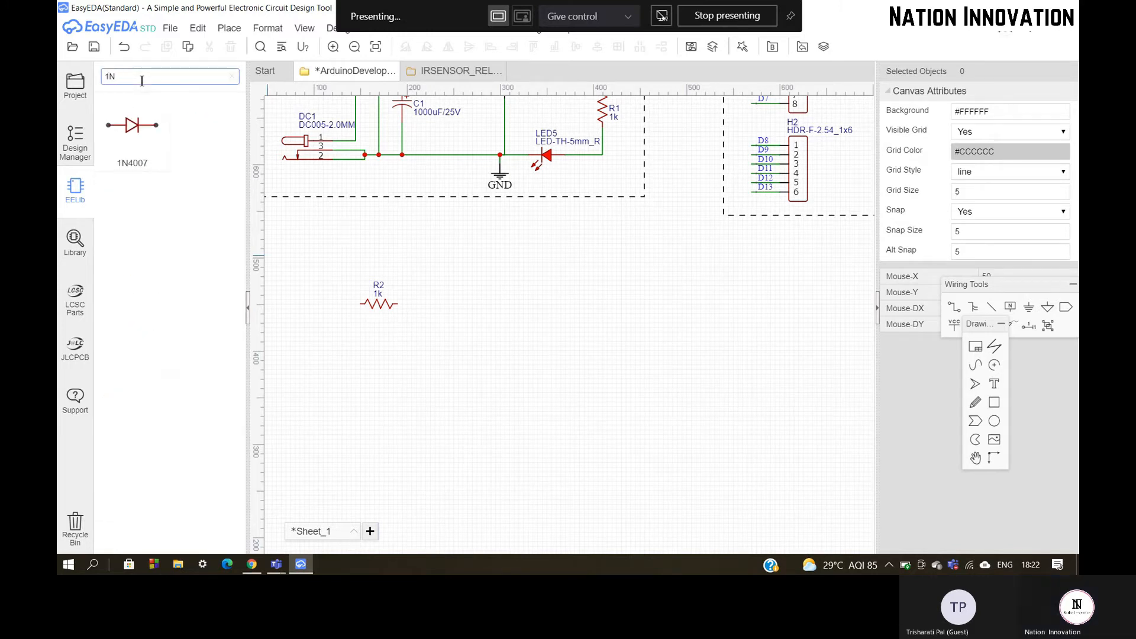
text(4007)
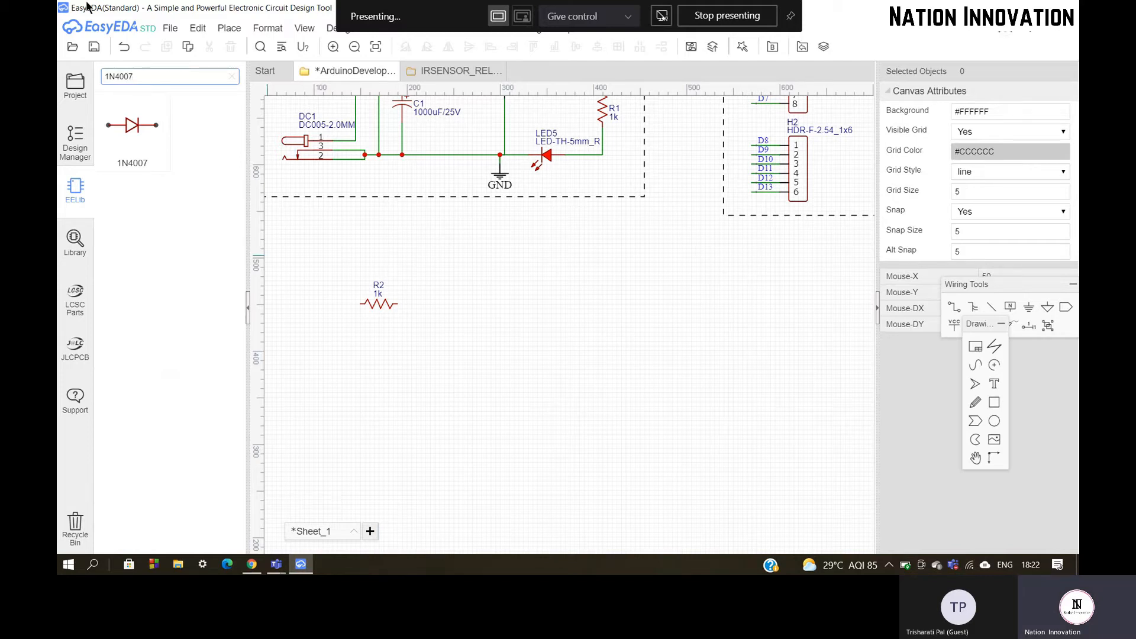
click(167, 169)
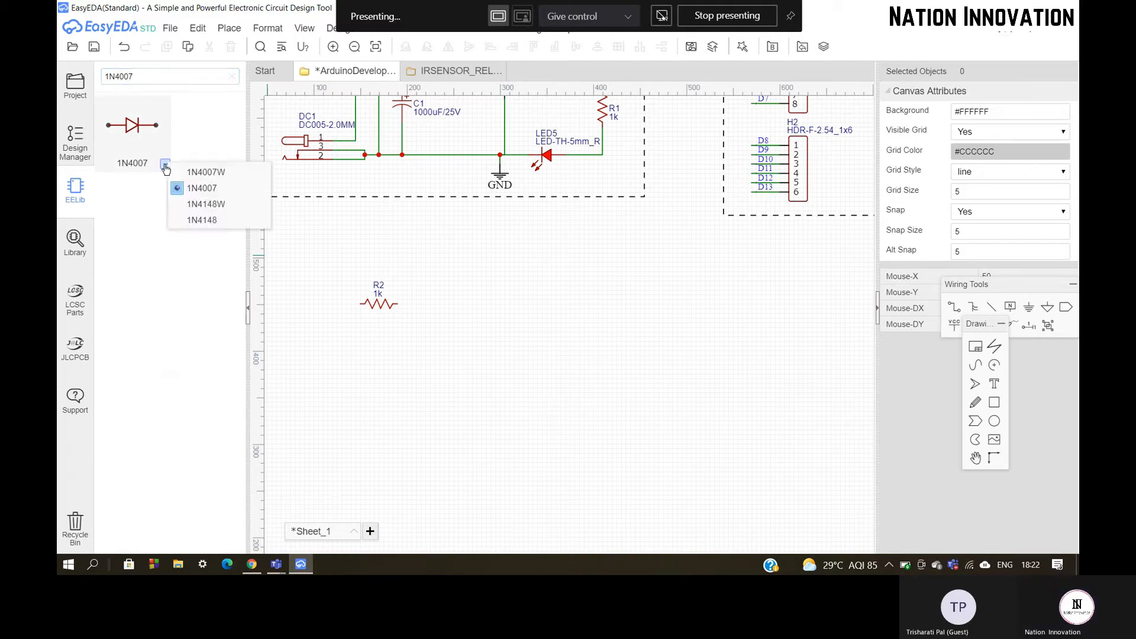
click(203, 189)
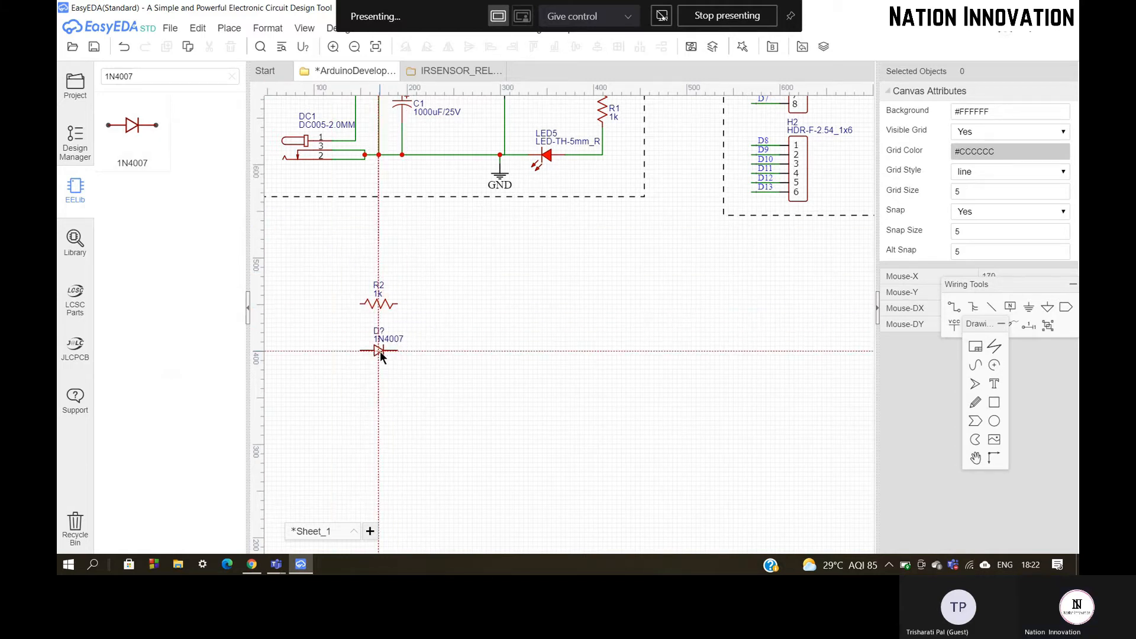
click(393, 350)
key(Escape)
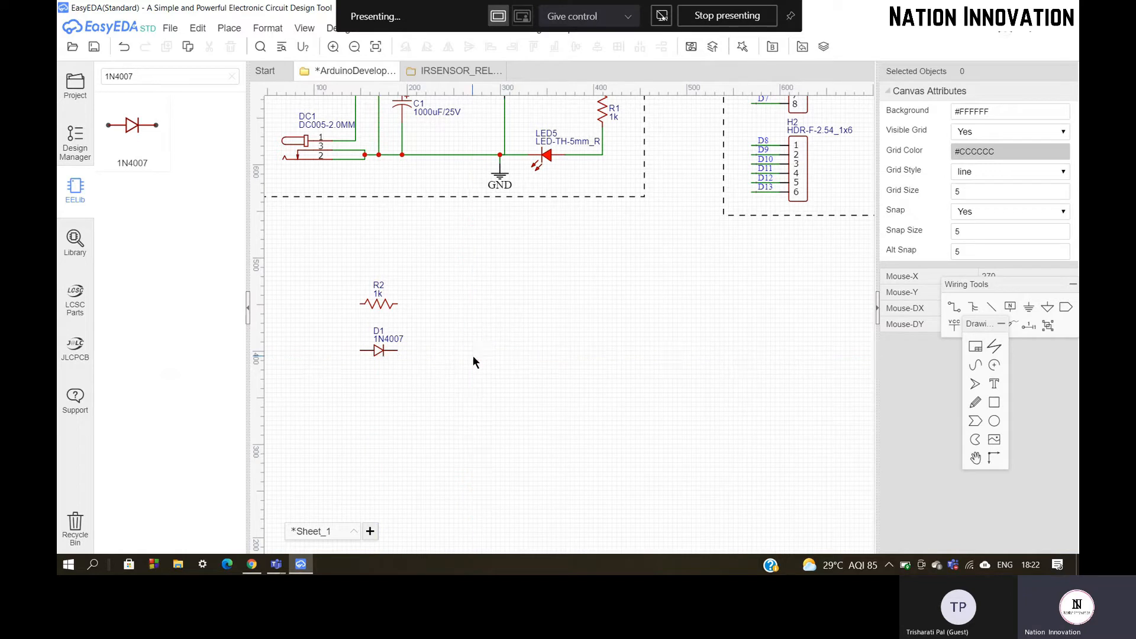
Clear the parts filter and place another R_AXIAL-0.3_US resistor below diode D1, offset to its left.
scroll(594, 323, down, 1)
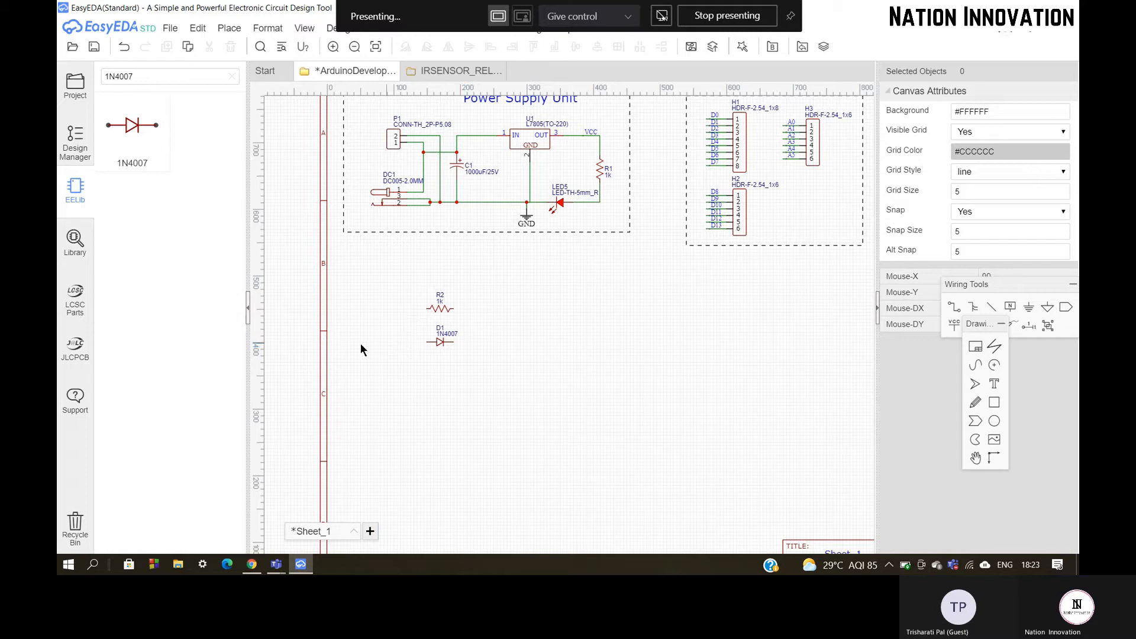
click(232, 76)
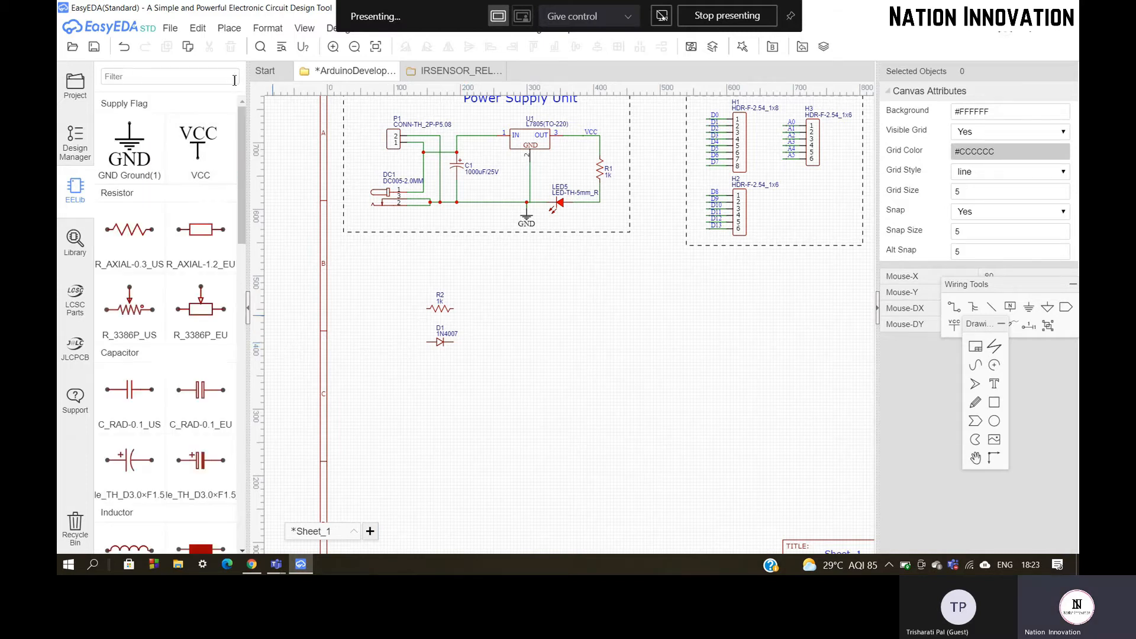
click(148, 247)
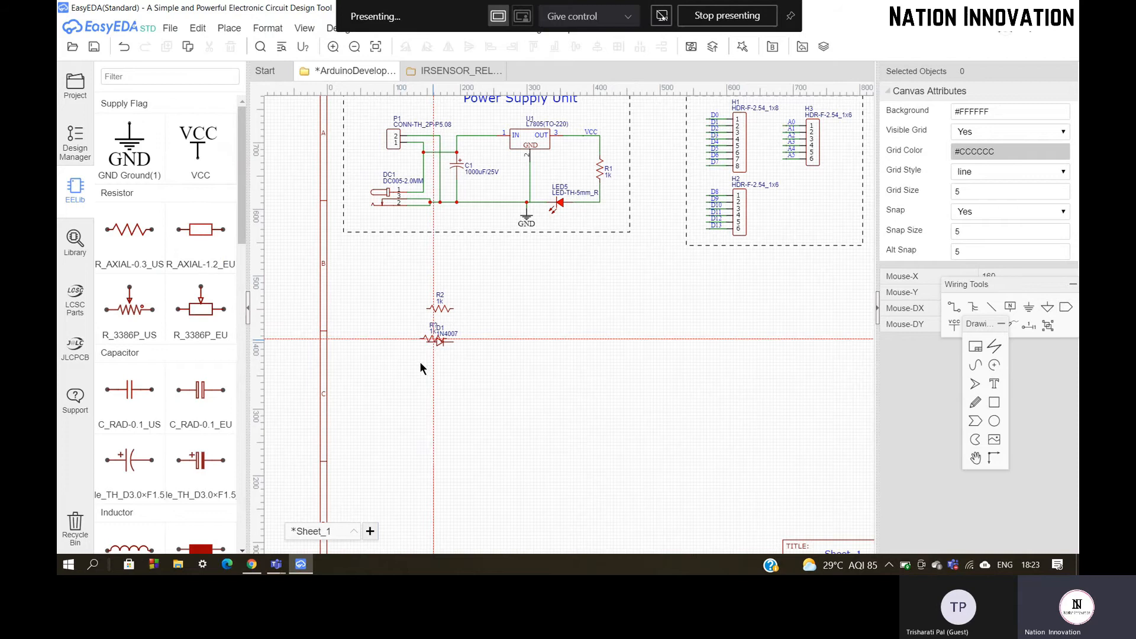
scroll(423, 410, up, 2)
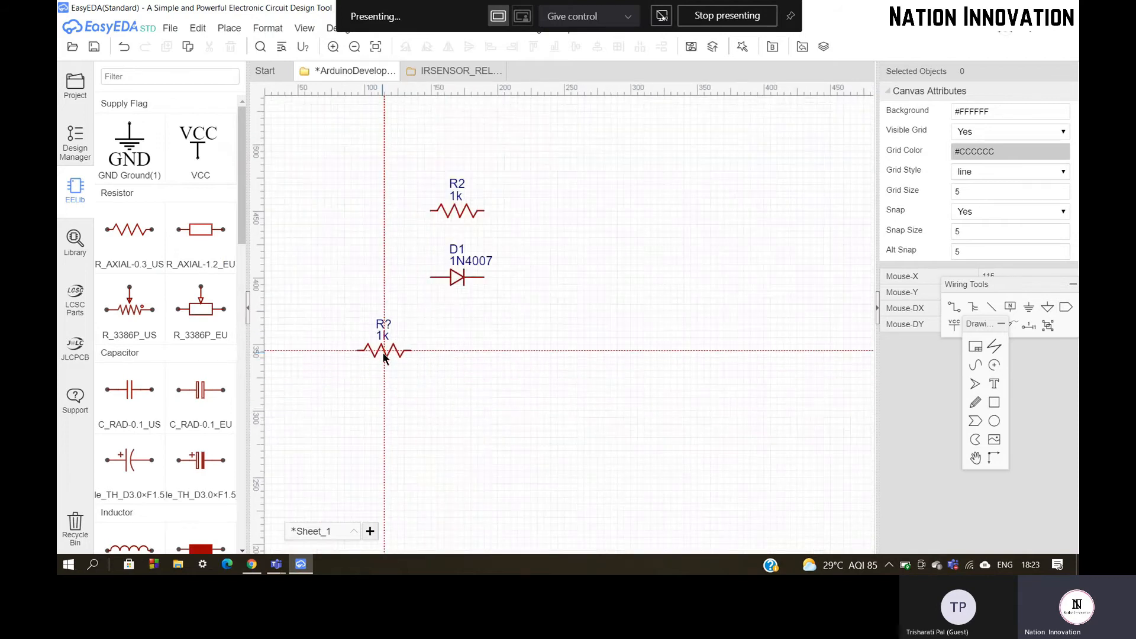
click(390, 351)
key(Escape)
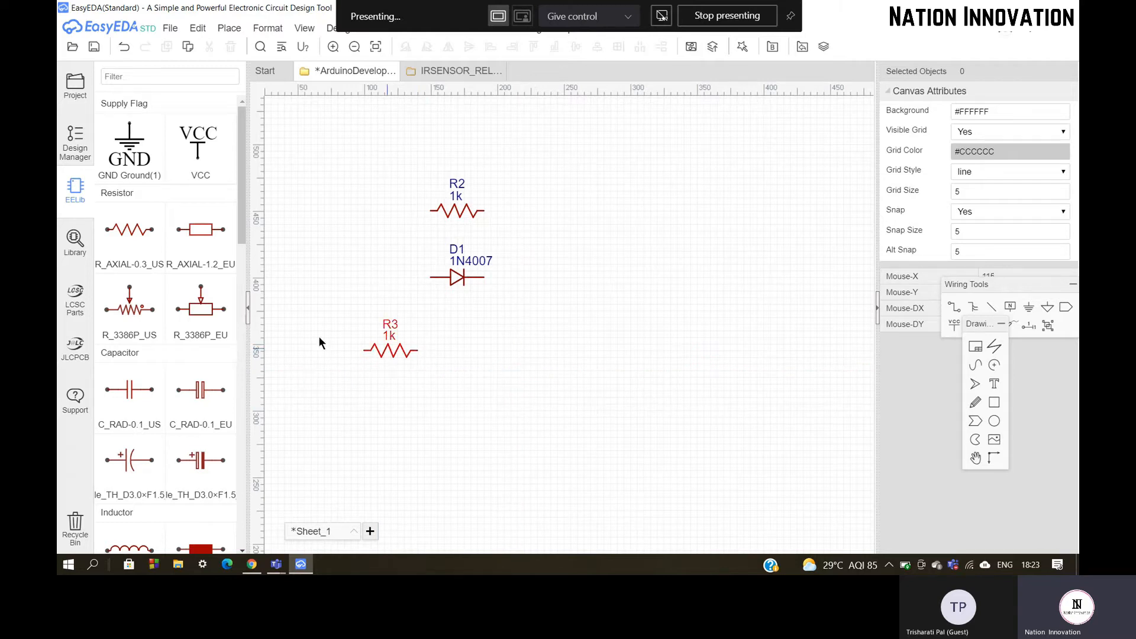
click(168, 76)
text(LED)
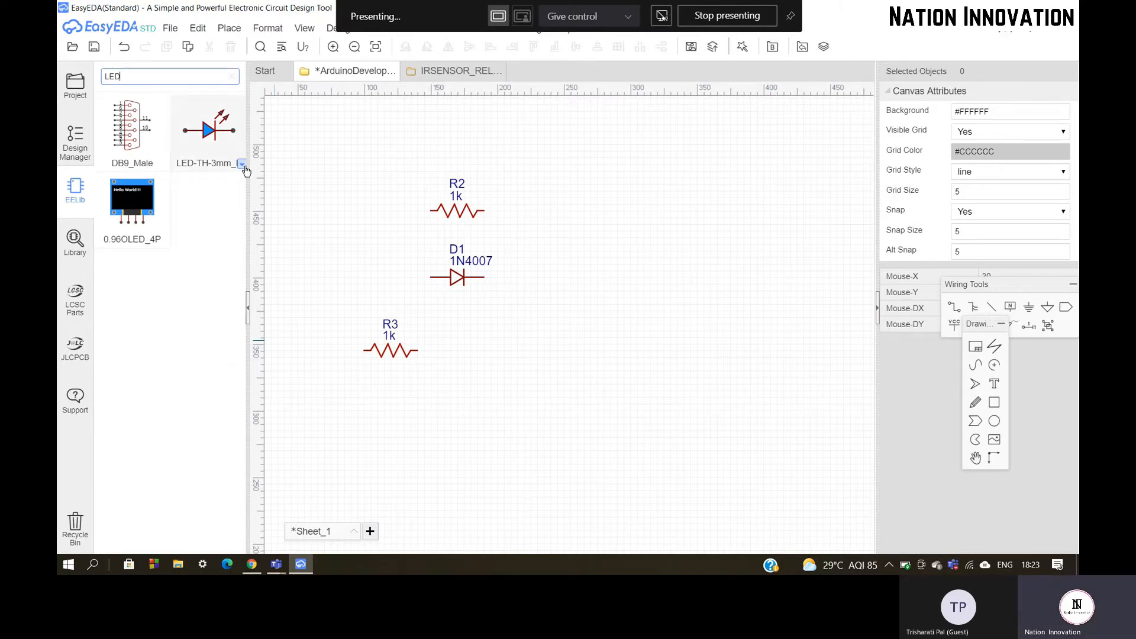
click(214, 137)
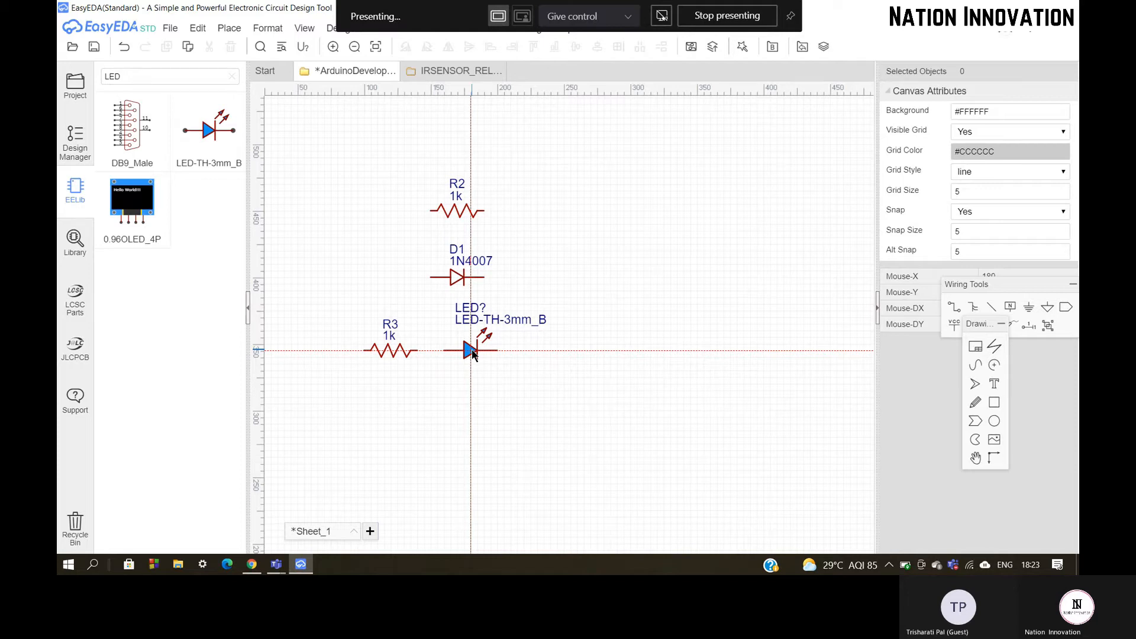
key(Escape)
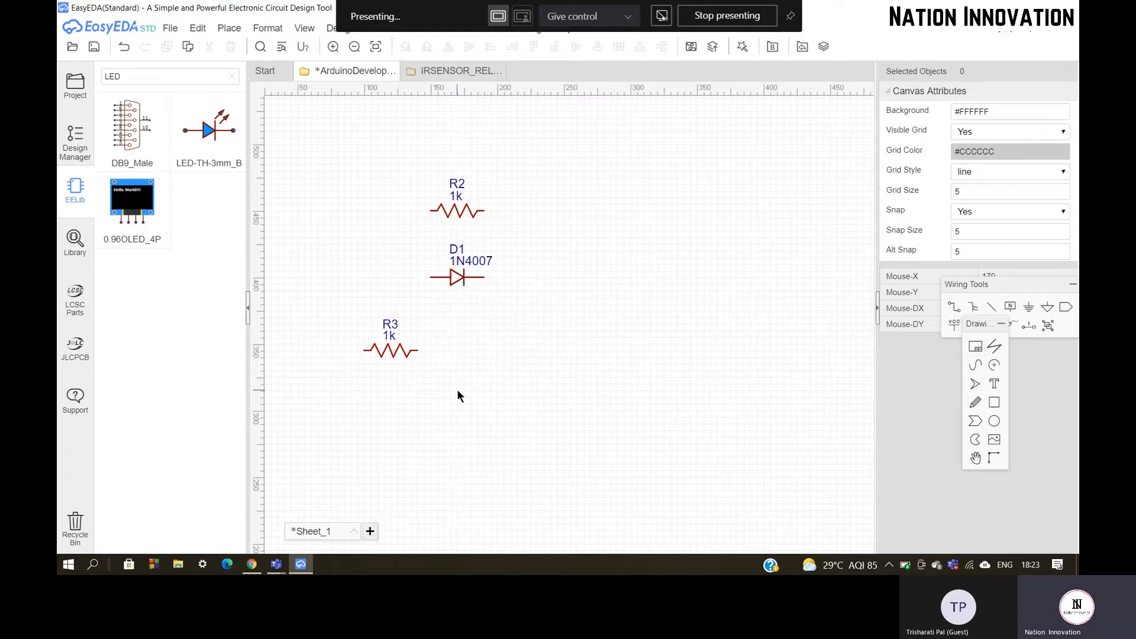
click(228, 79)
scroll(132, 246, down, 3)
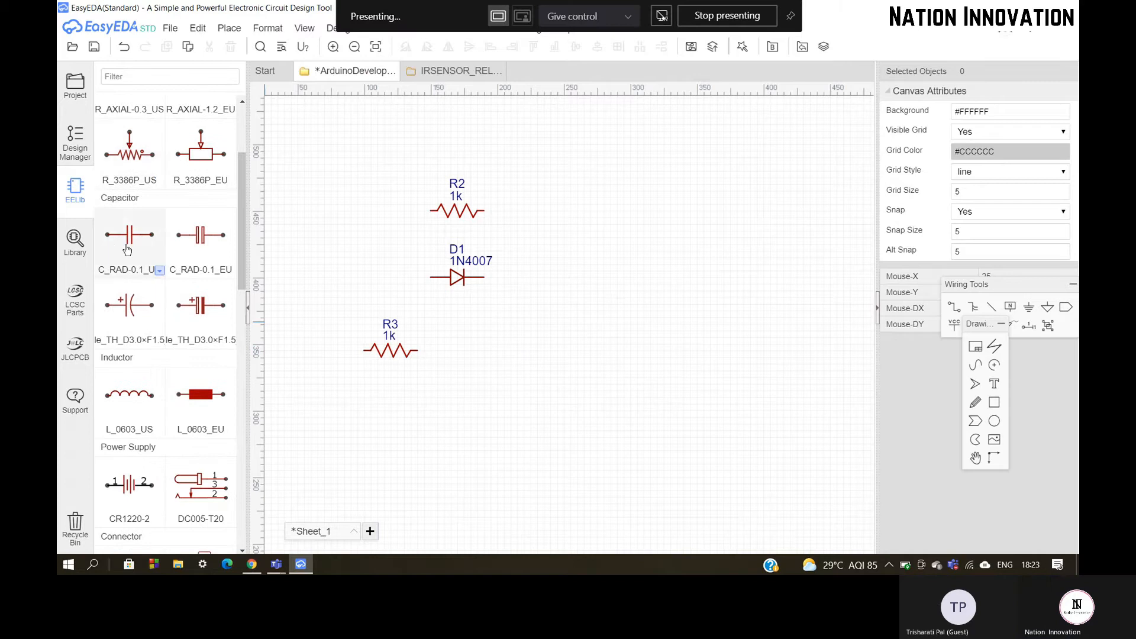
Search the symbol library for "Push button" and select RESET_BUTTON in the work space results.
click(75, 243)
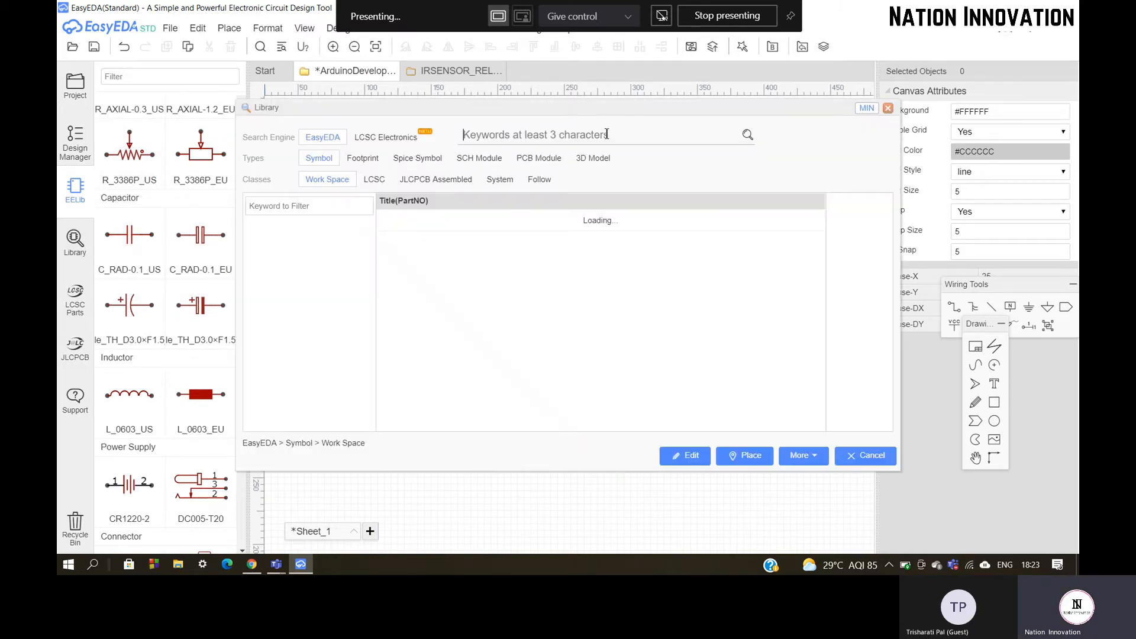
text(Pus)
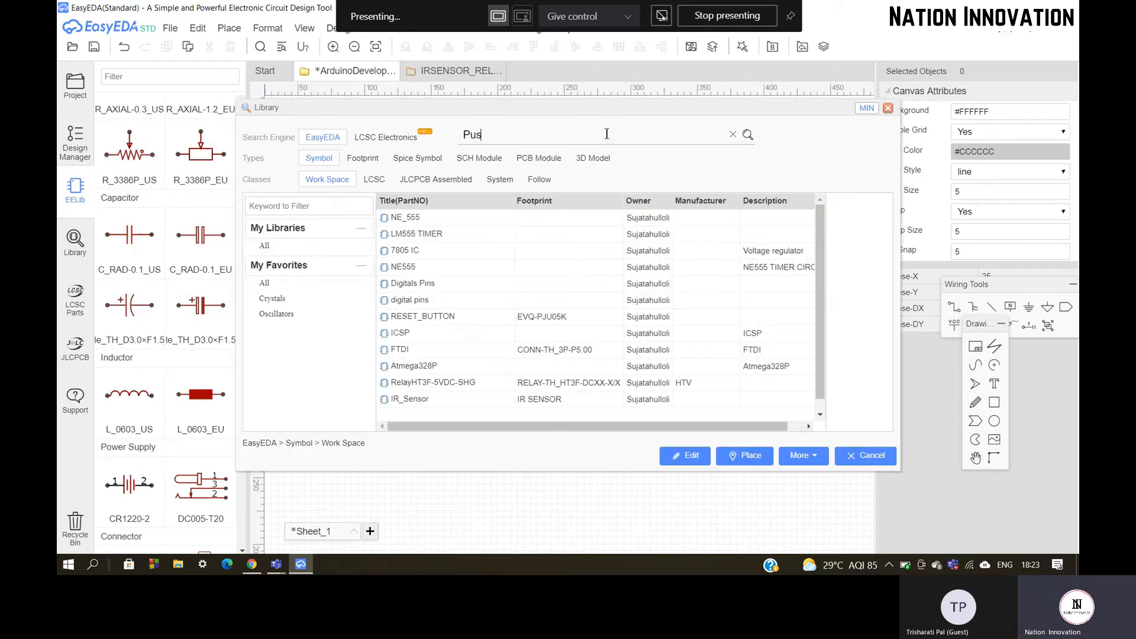
text(h button)
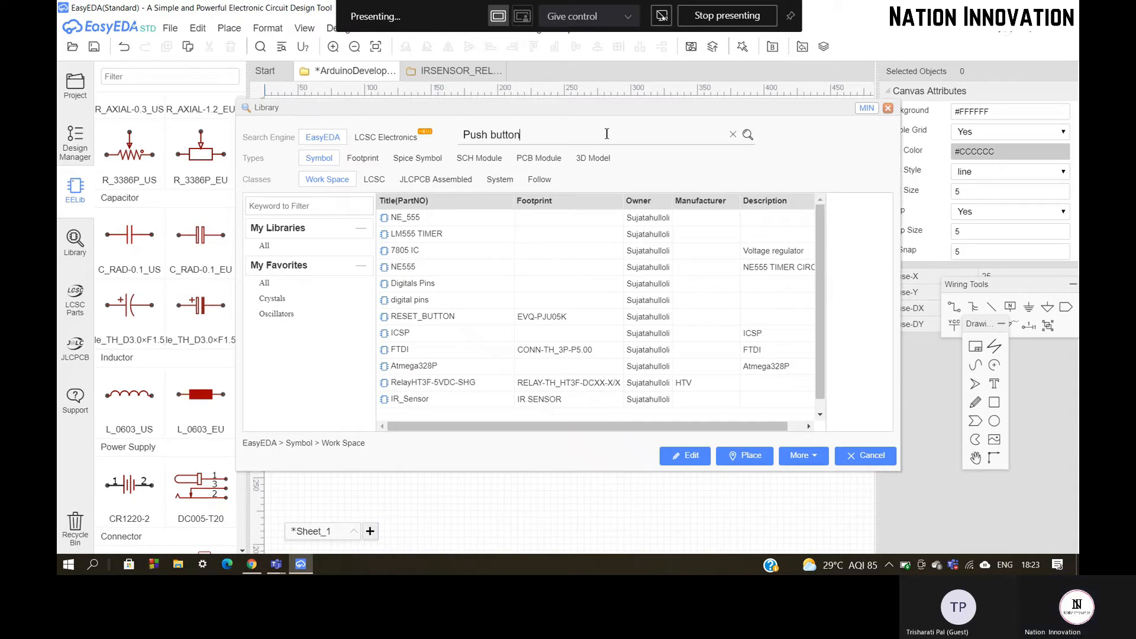
key(Return)
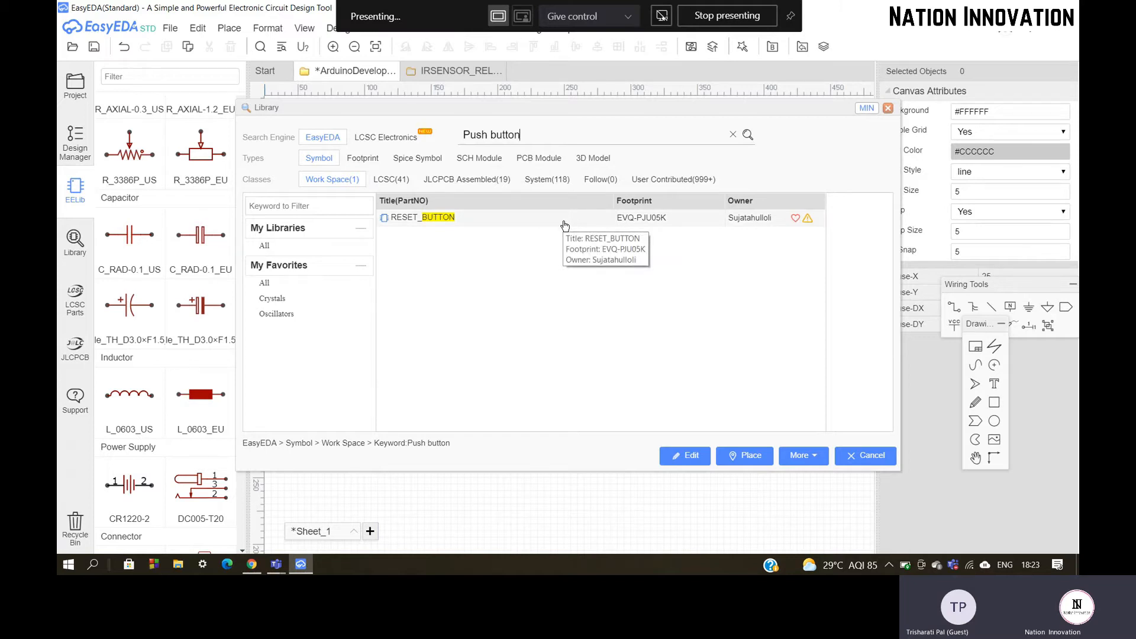
click(565, 226)
Switch to the Chrome browser and examine the Getting Started with Arduino UNO guide and its board photos.
click(255, 567)
scroll(446, 347, up, 5)
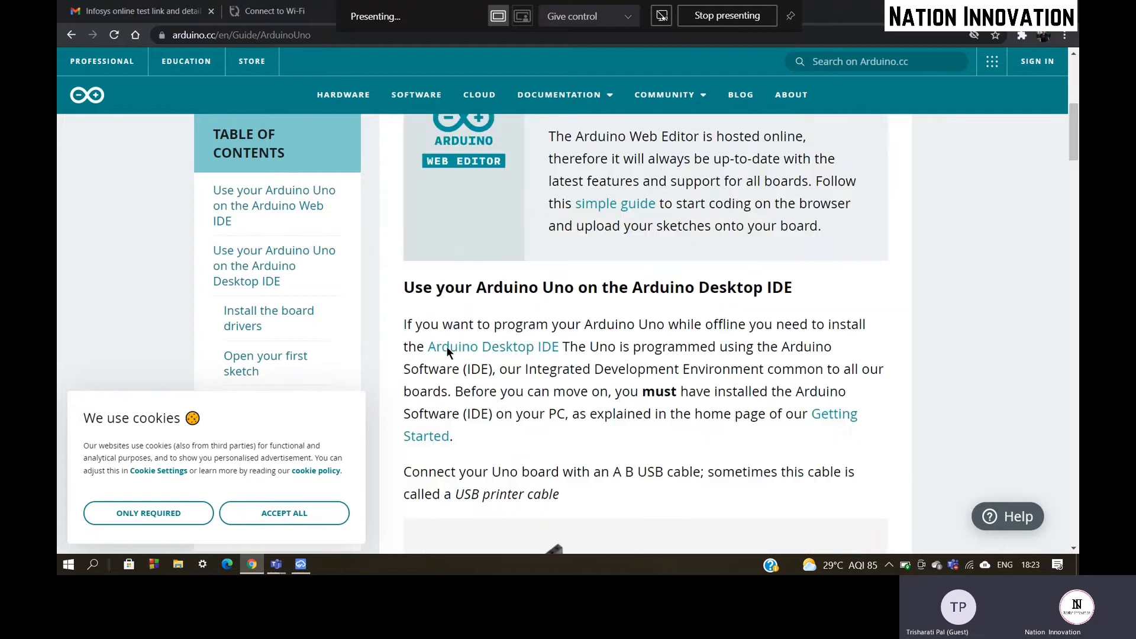
scroll(446, 347, up, 6)
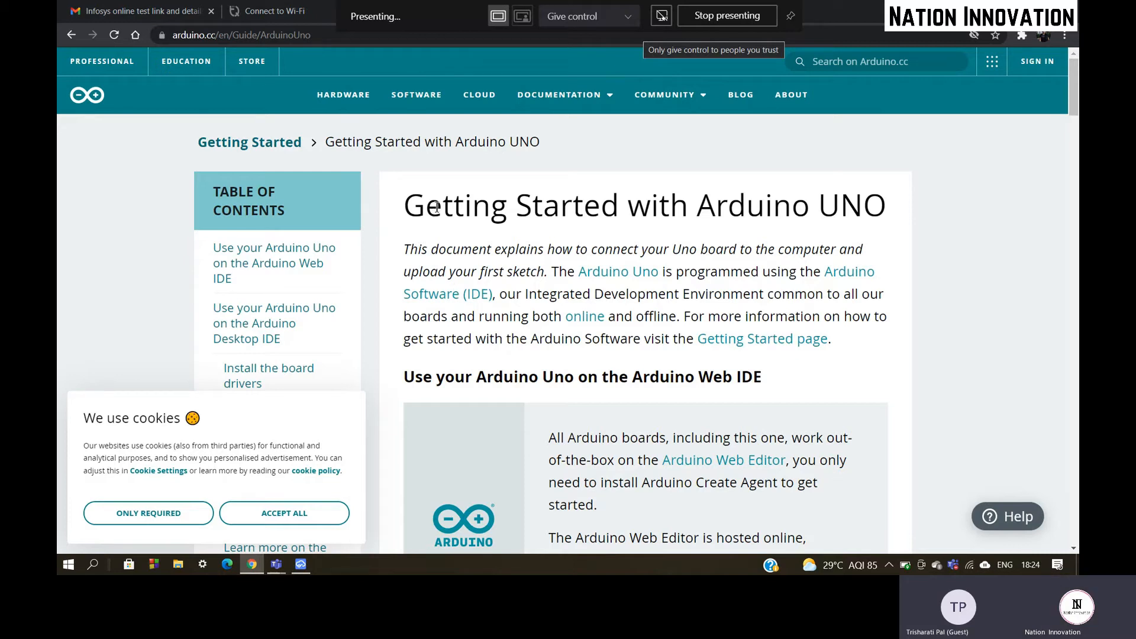
scroll(556, 212, down, 6)
scroll(571, 224, down, 6)
scroll(580, 213, up, 4)
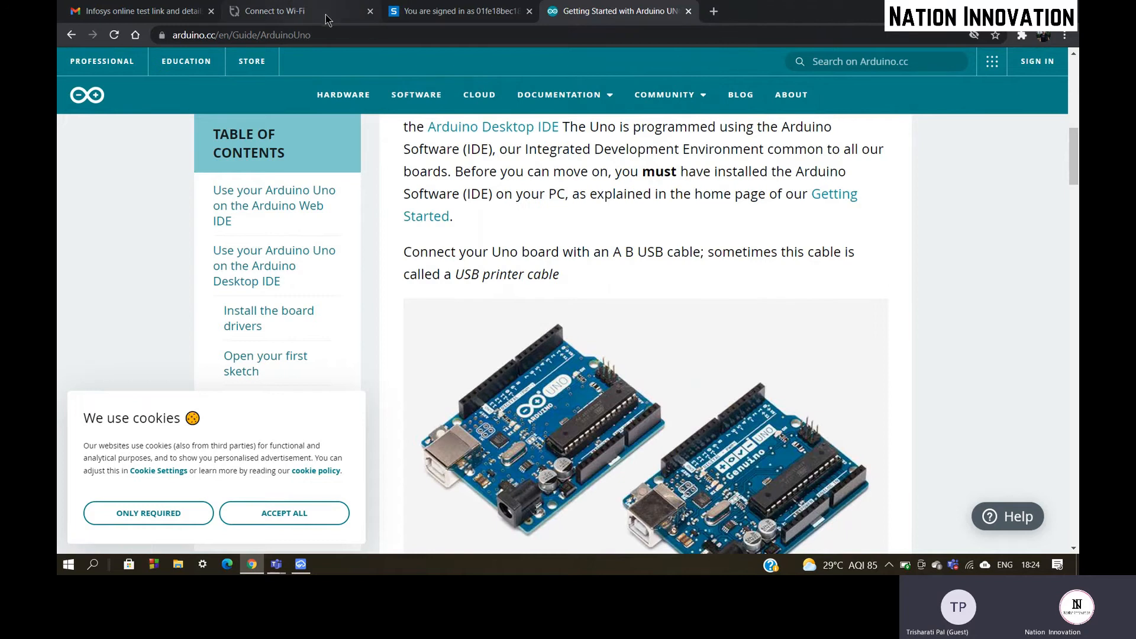
Search Google for "schematics arduino uno" in a new browser tab and show the image results.
click(714, 12)
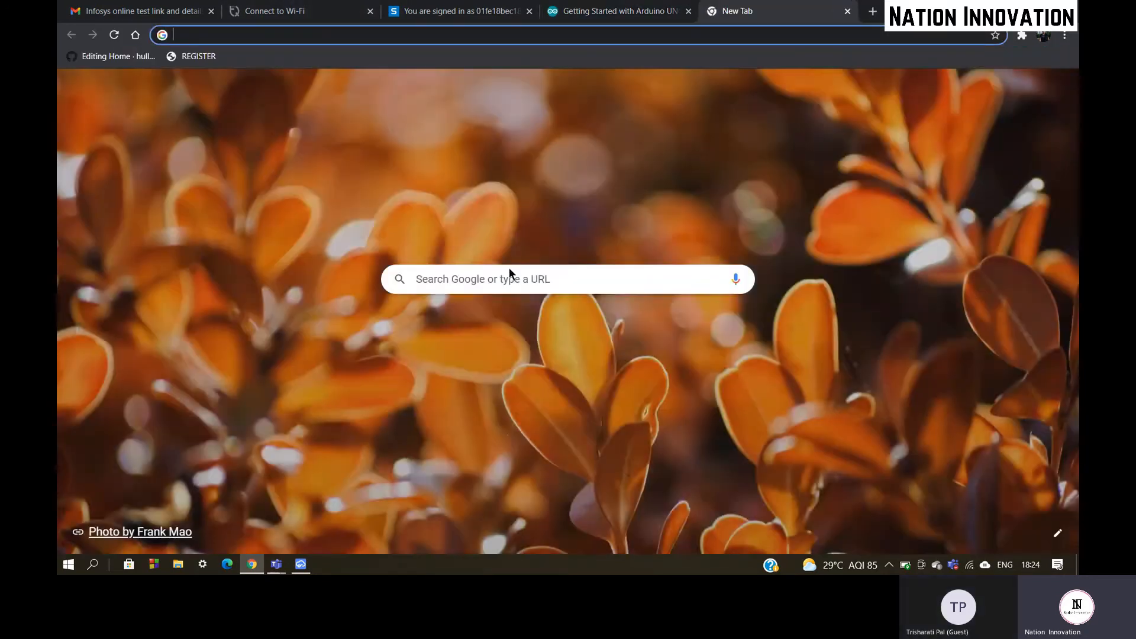
click(511, 279)
text(schematic)
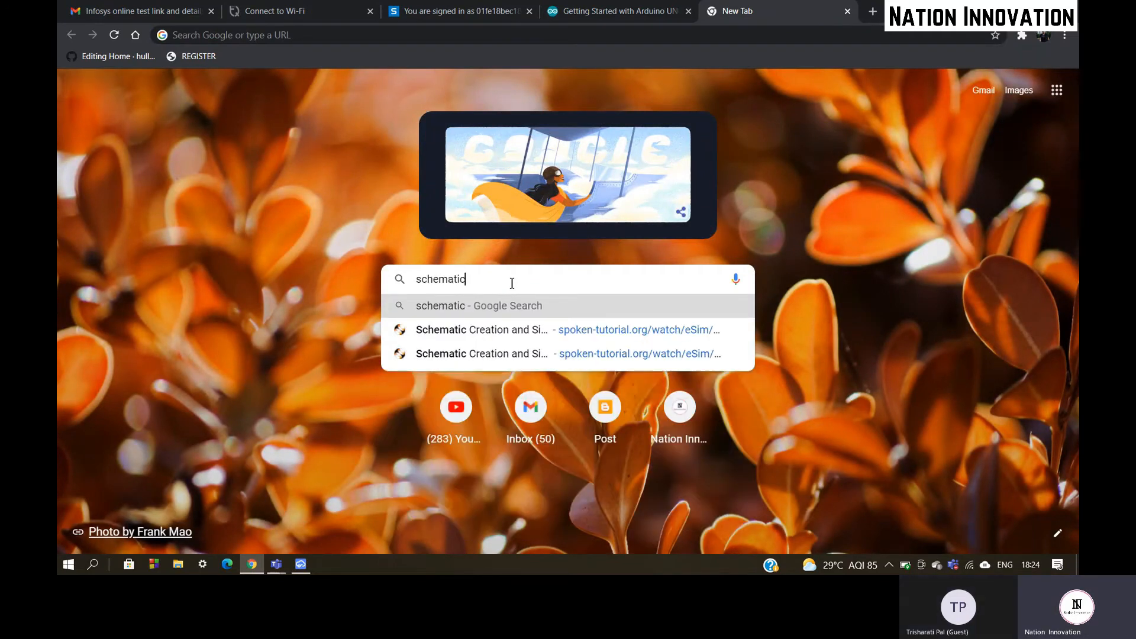
text(s arduino un)
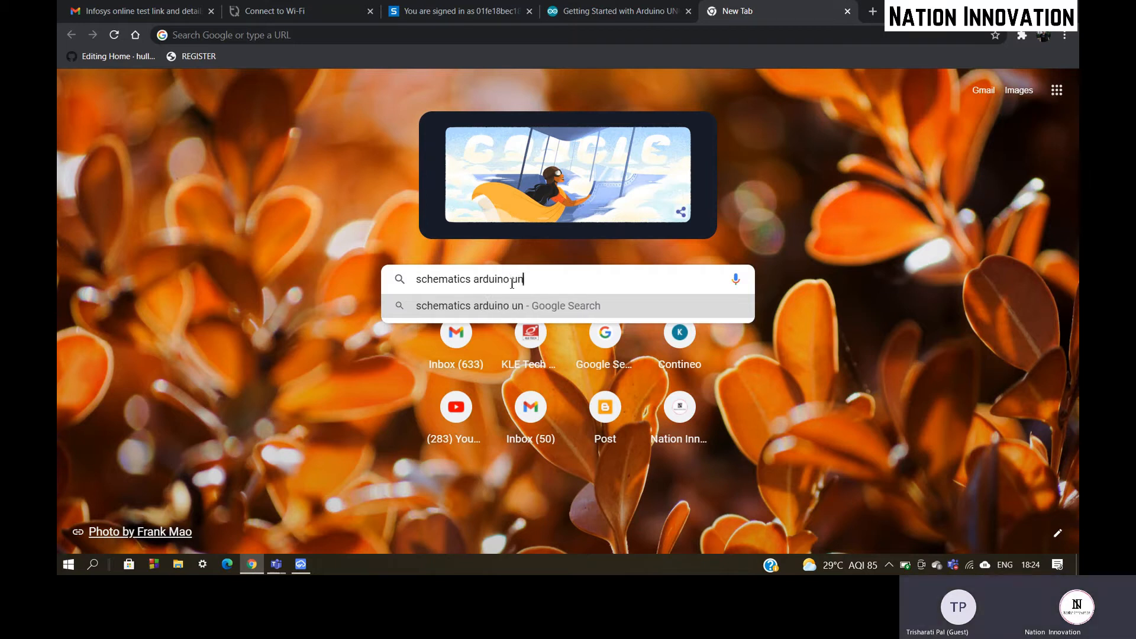
text(o)
key(Return)
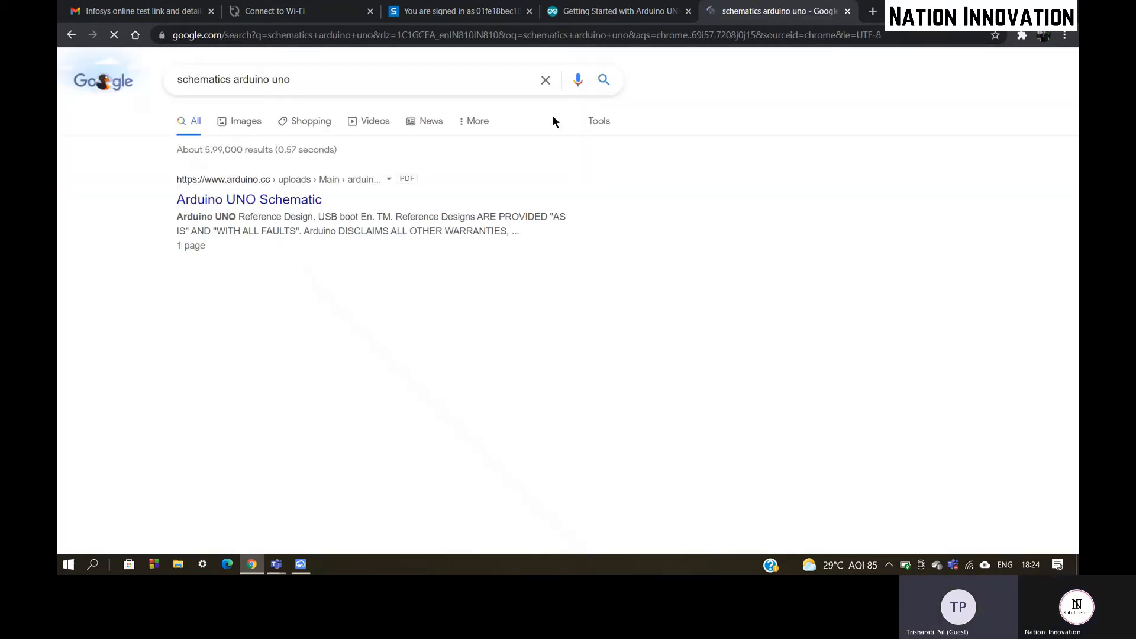
scroll(363, 363, down, 5)
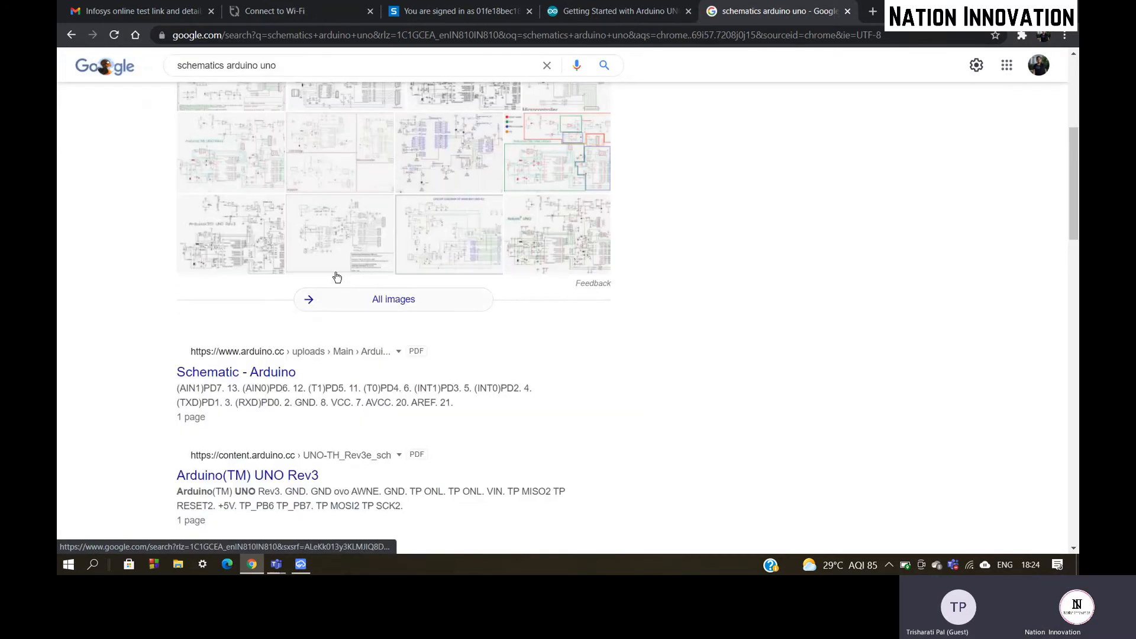
scroll(331, 274, up, 3)
scroll(296, 269, up, 3)
click(251, 123)
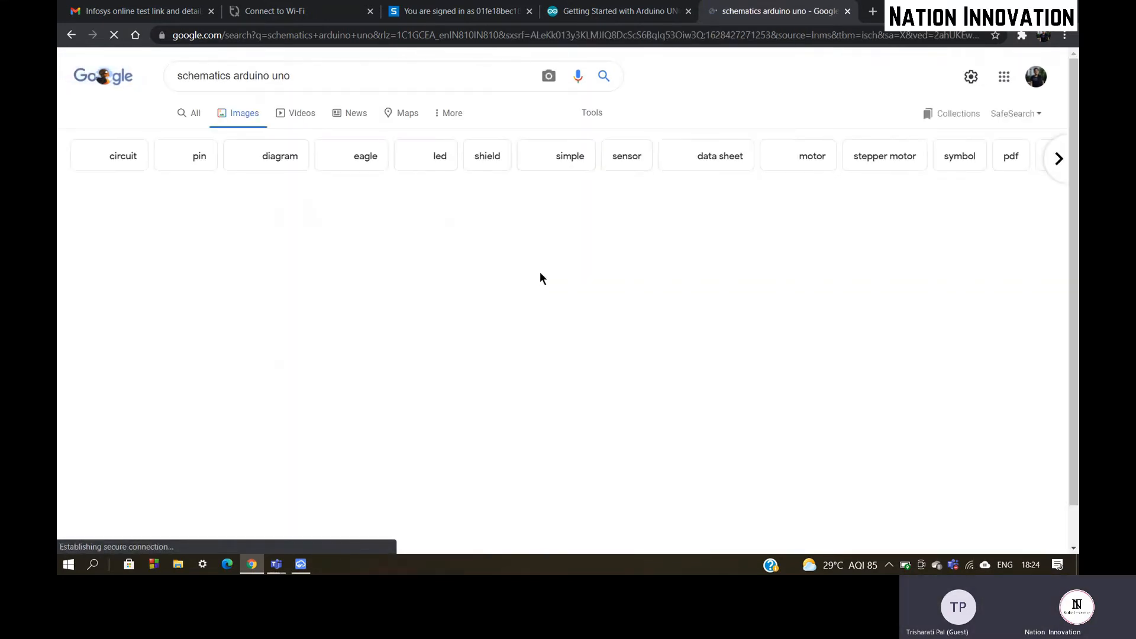
Browse the image results for a suitable Arduino Uno schematic to use as reference.
scroll(585, 296, down, 3)
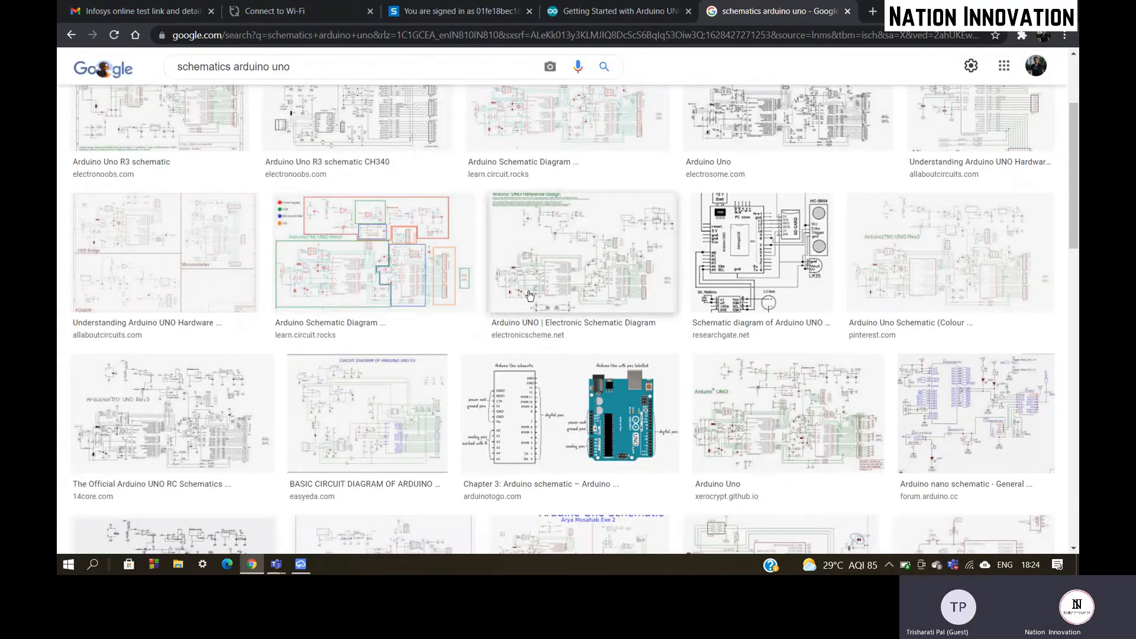
scroll(591, 306, down, 3)
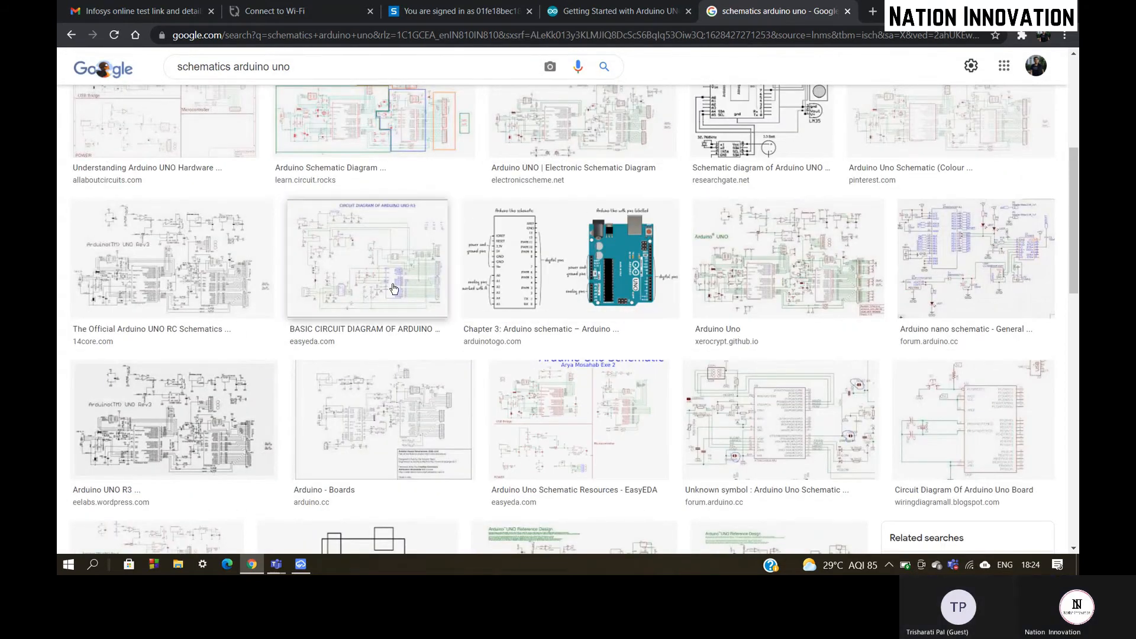
scroll(393, 288, down, 3)
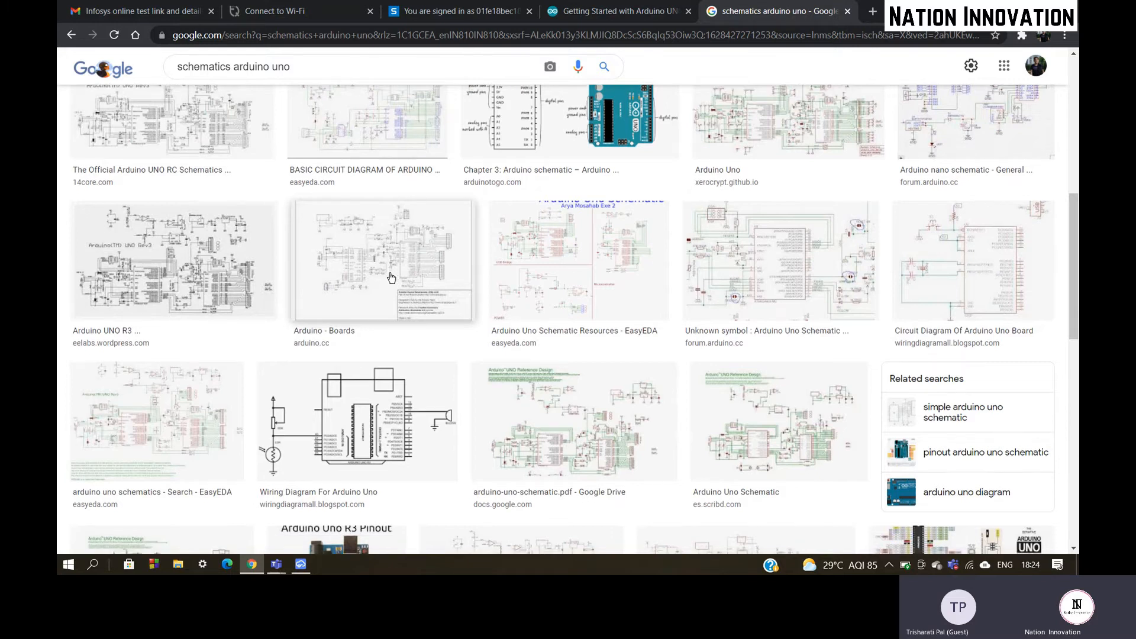
scroll(391, 280, down, 3)
scroll(527, 275, down, 3)
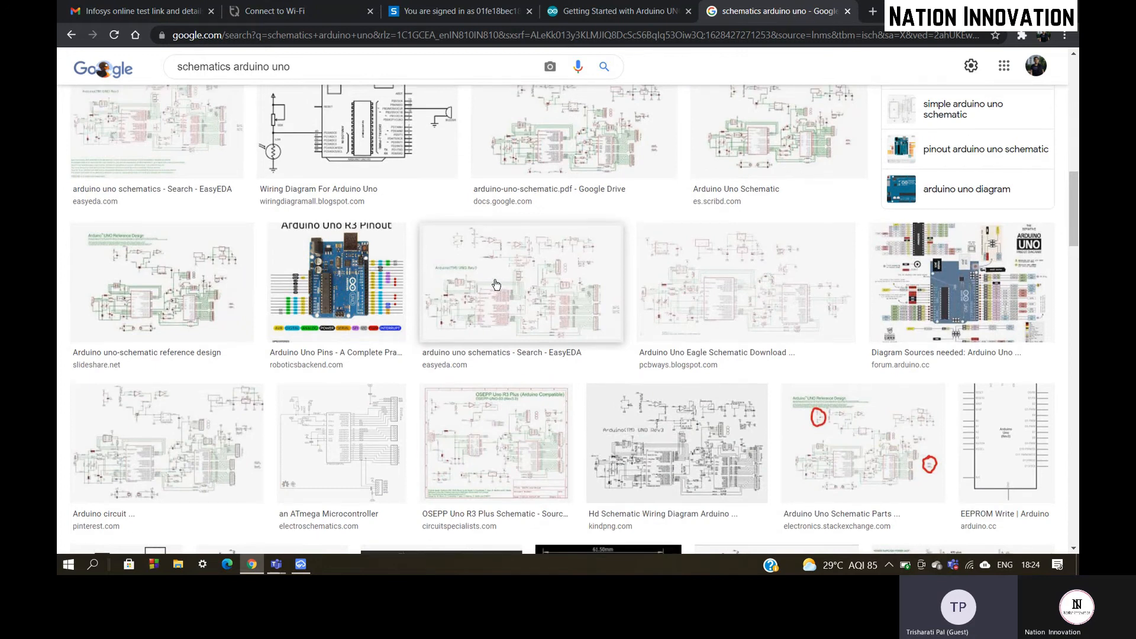
scroll(496, 284, up, 6)
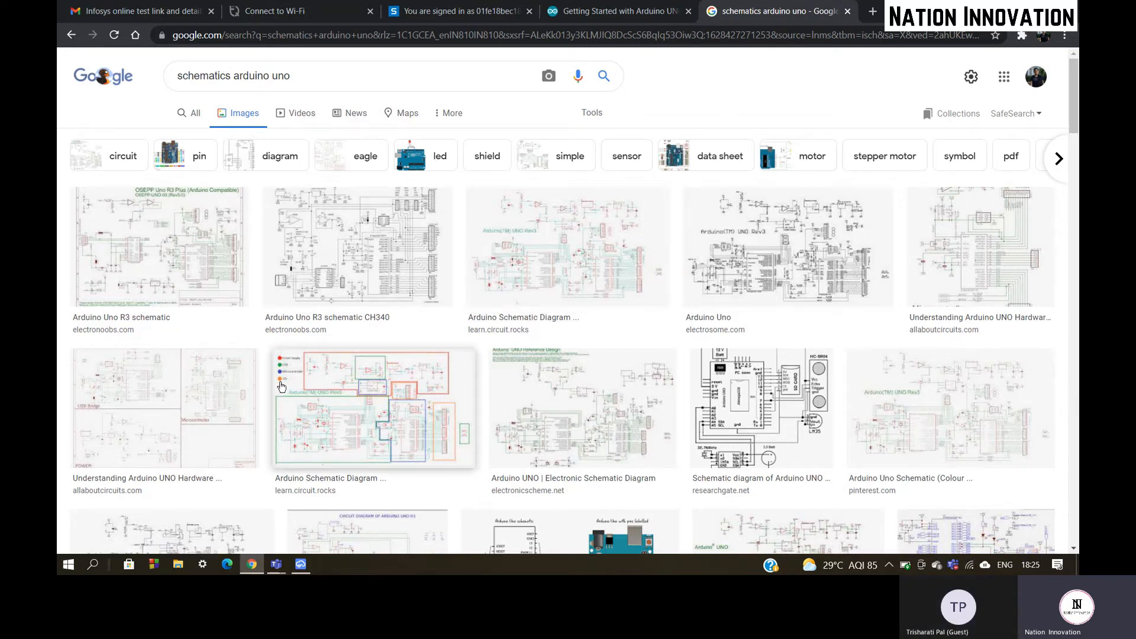
scroll(387, 277, down, 5)
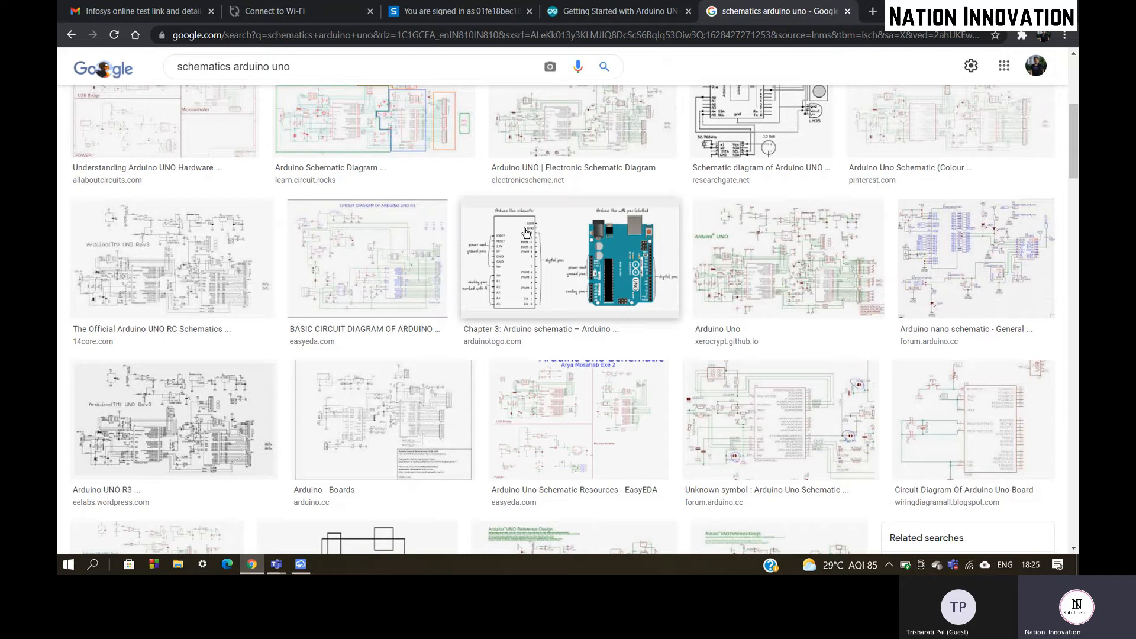
Look further through the Arduino Uno schematic images, preview the Kicad Arduino Schematics result, and close the preview.
scroll(503, 301, down, 5)
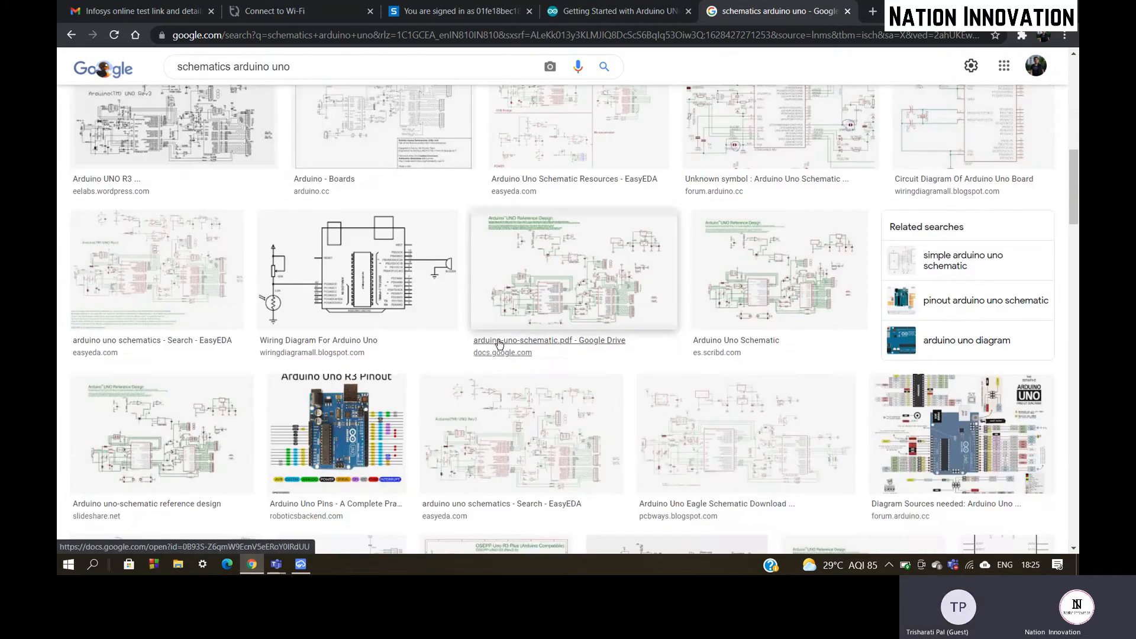
scroll(529, 337, down, 3)
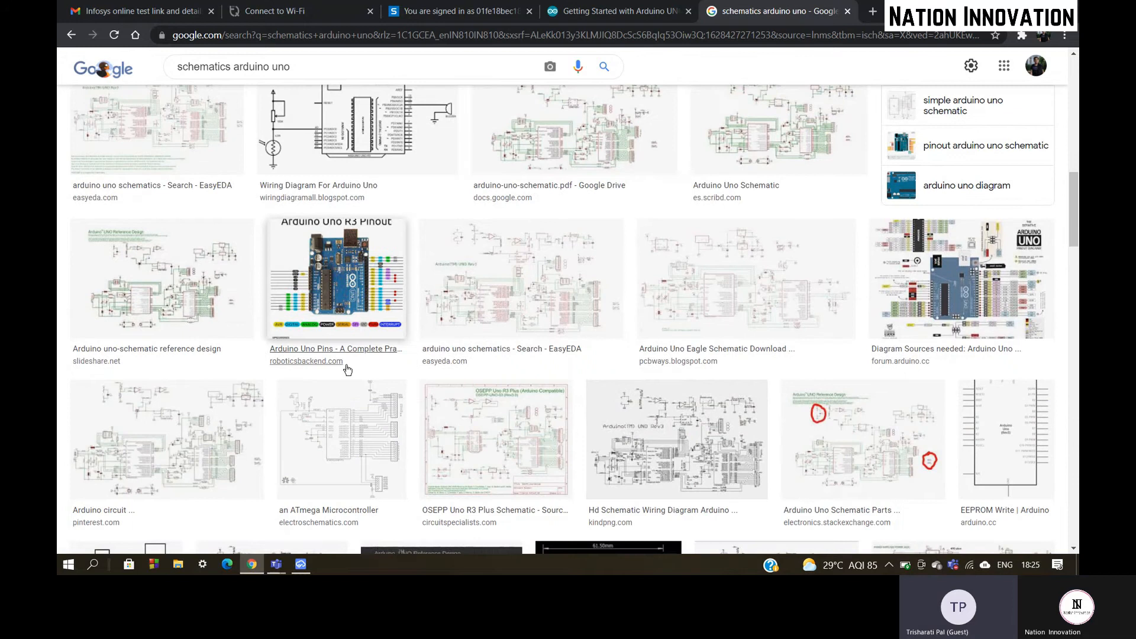
scroll(352, 401, down, 10)
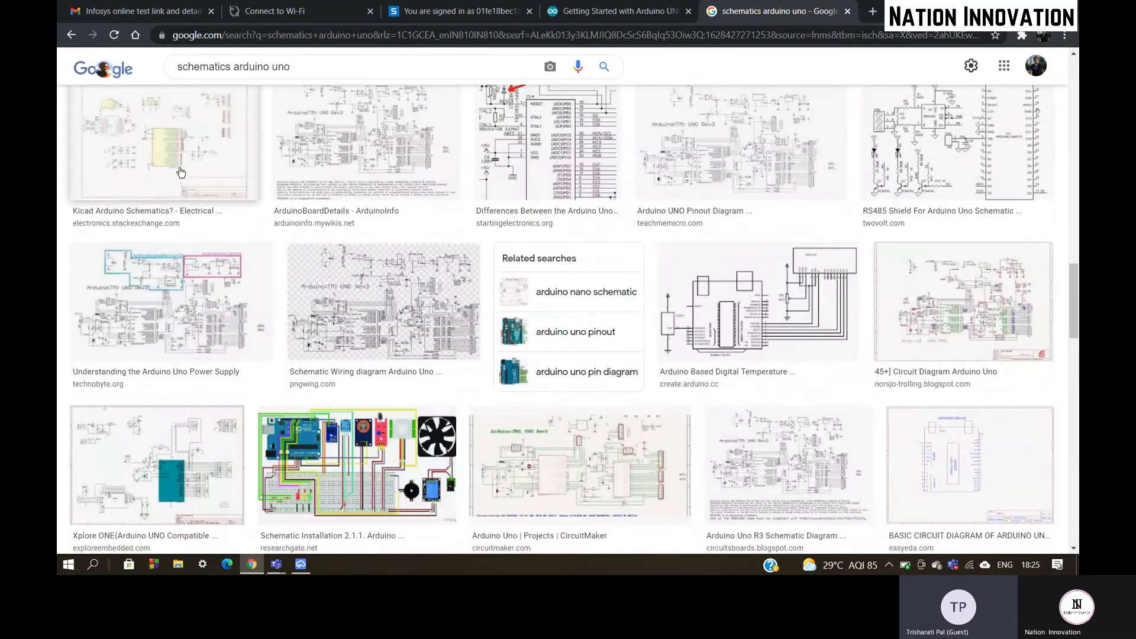
click(164, 145)
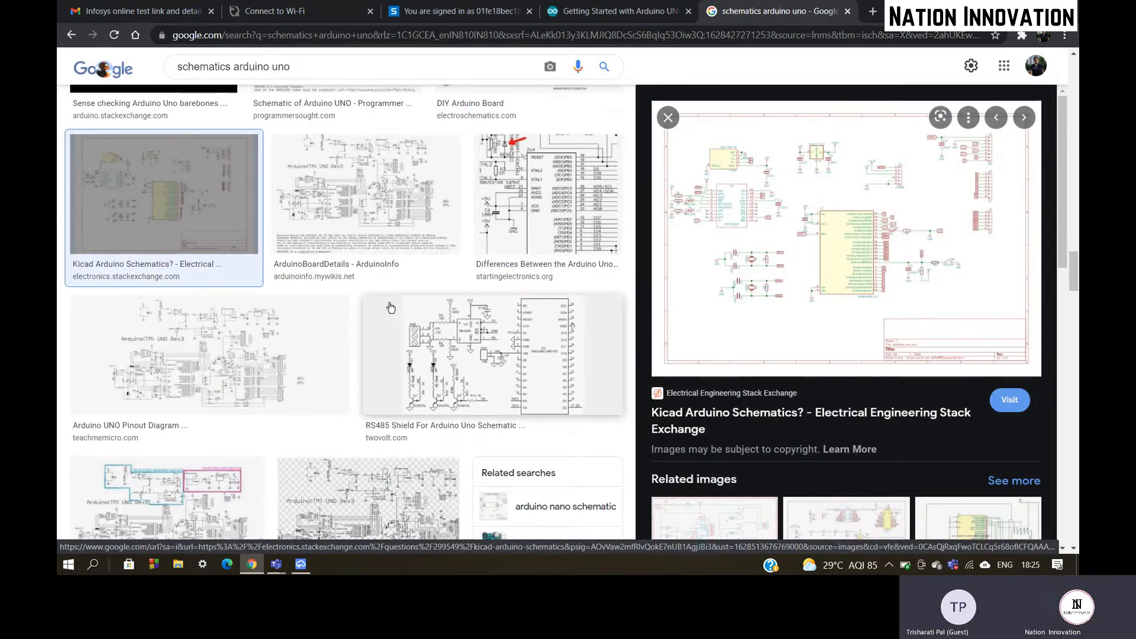
scroll(326, 322, down, 3)
scroll(324, 324, down, 3)
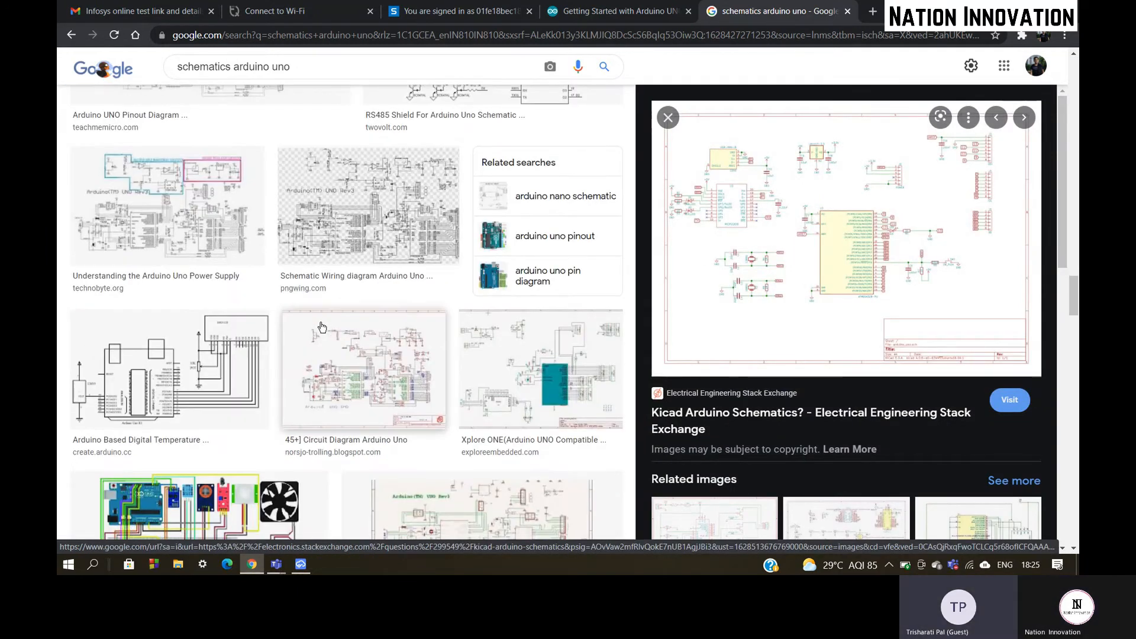
scroll(322, 327, down, 3)
scroll(322, 326, down, 3)
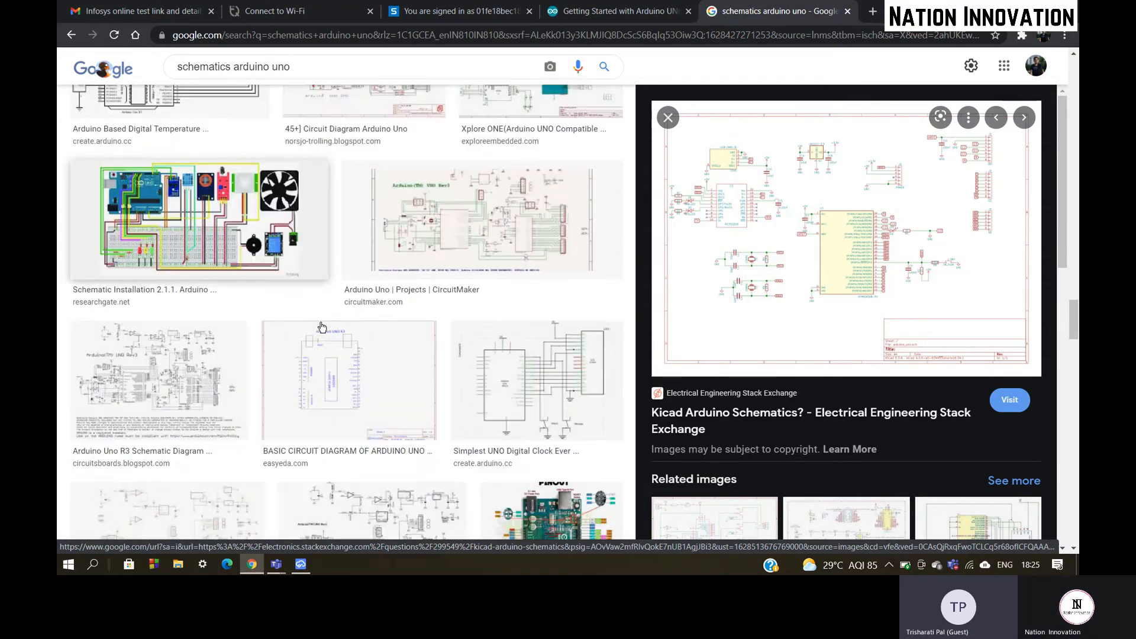
scroll(322, 326, down, 3)
scroll(322, 328, down, 6)
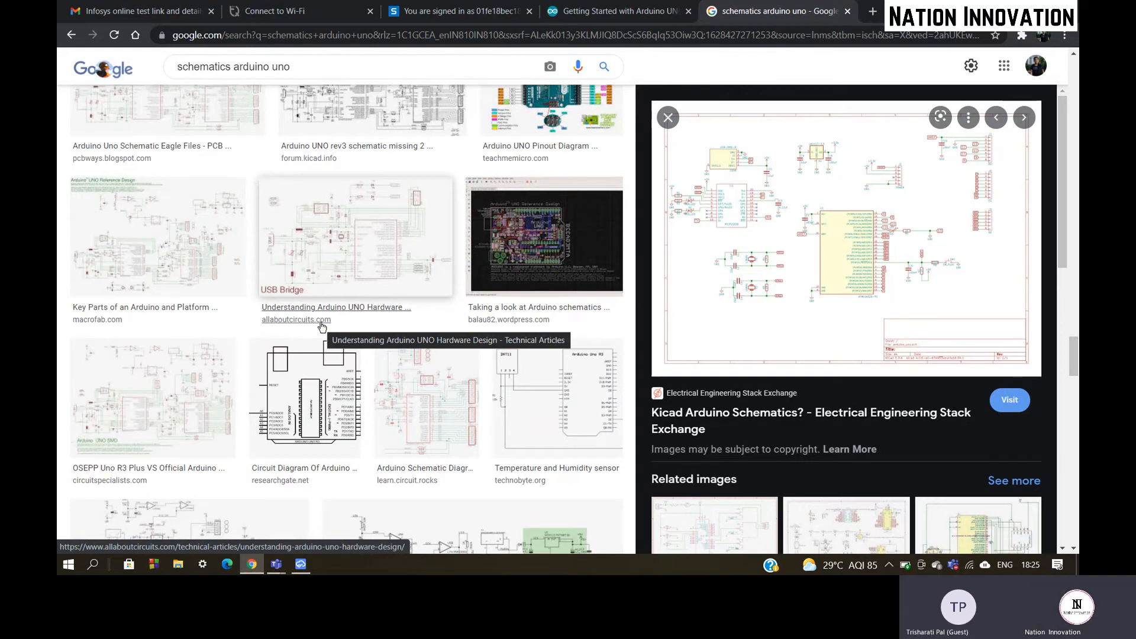
scroll(322, 327, down, 3)
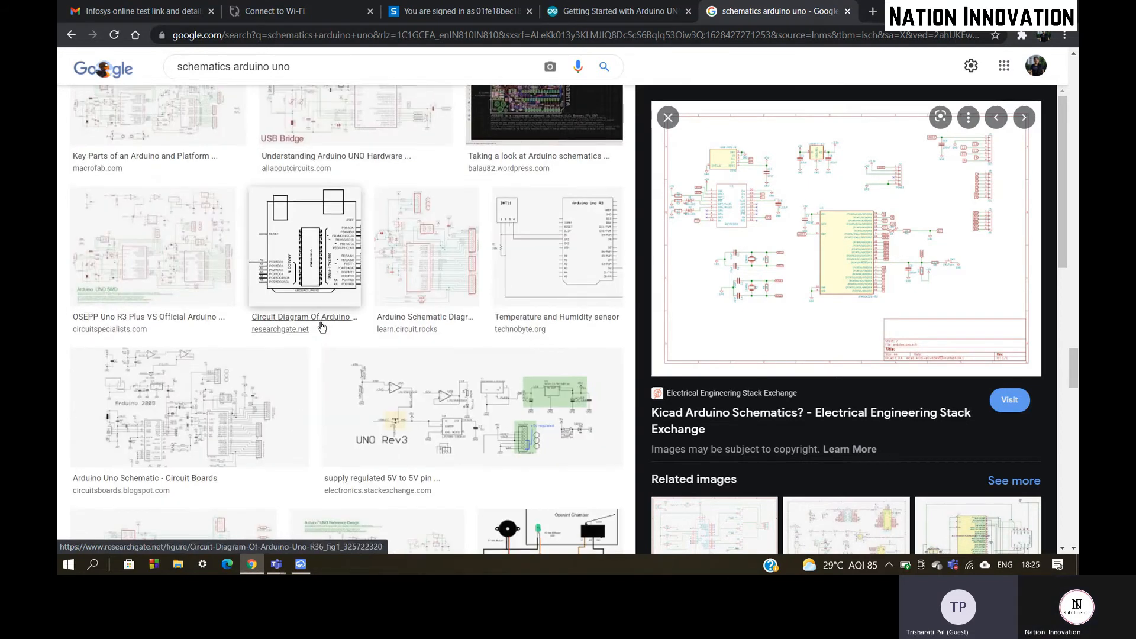
scroll(322, 327, up, 20)
scroll(321, 327, up, 5)
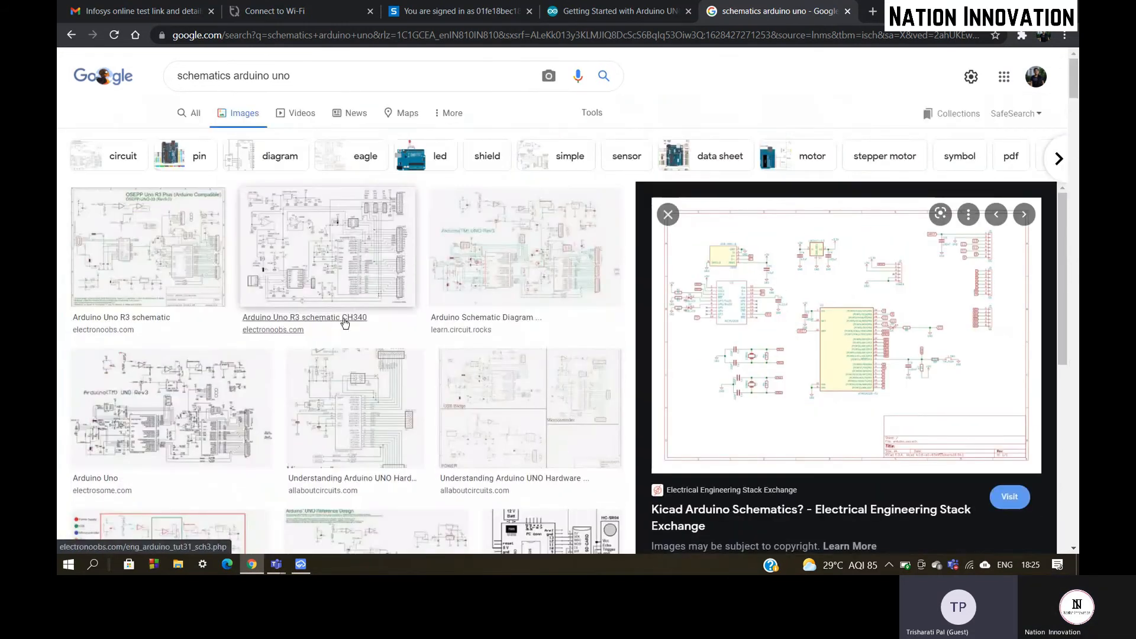
click(668, 214)
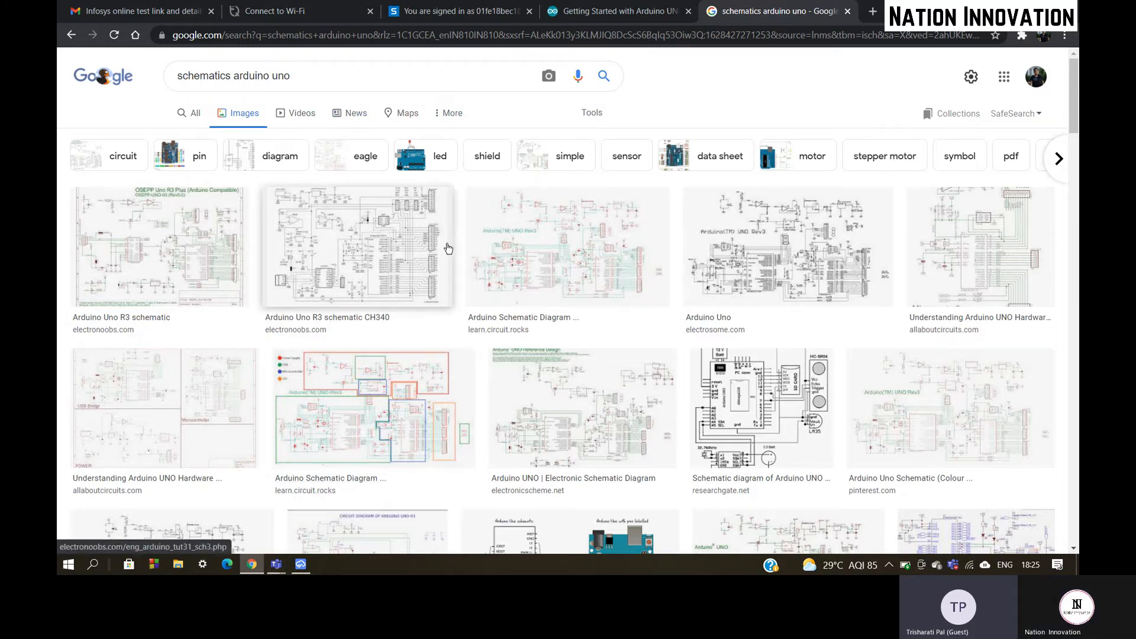
Switch to EasyEDA and preview the first user-contributed push button symbols, from Push_Button through Push Button Switch.
click(295, 567)
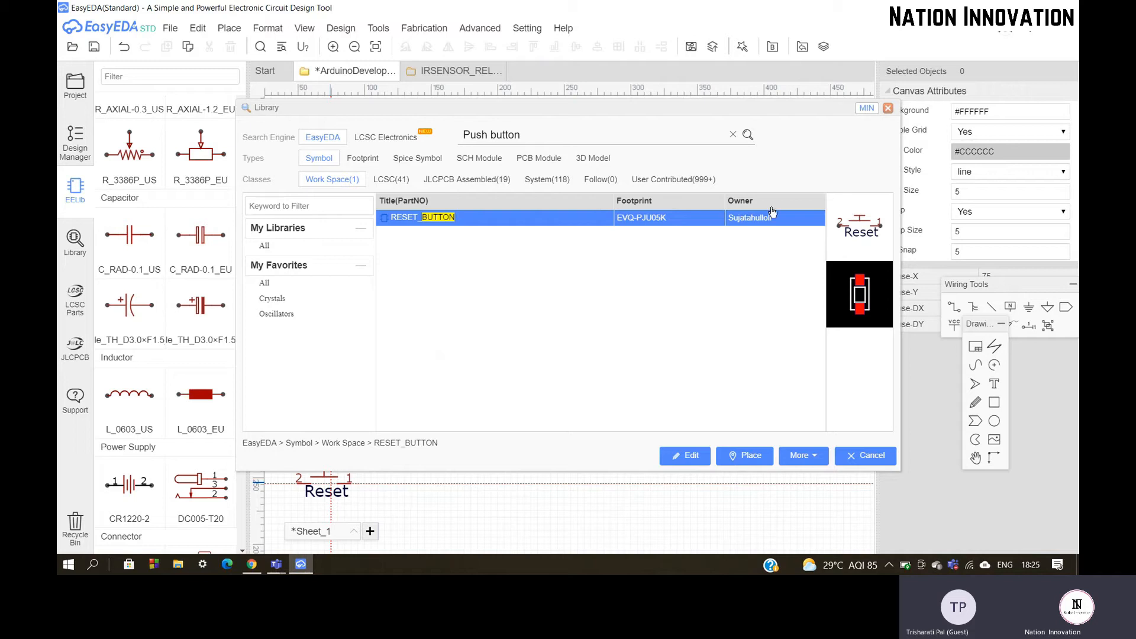
click(669, 183)
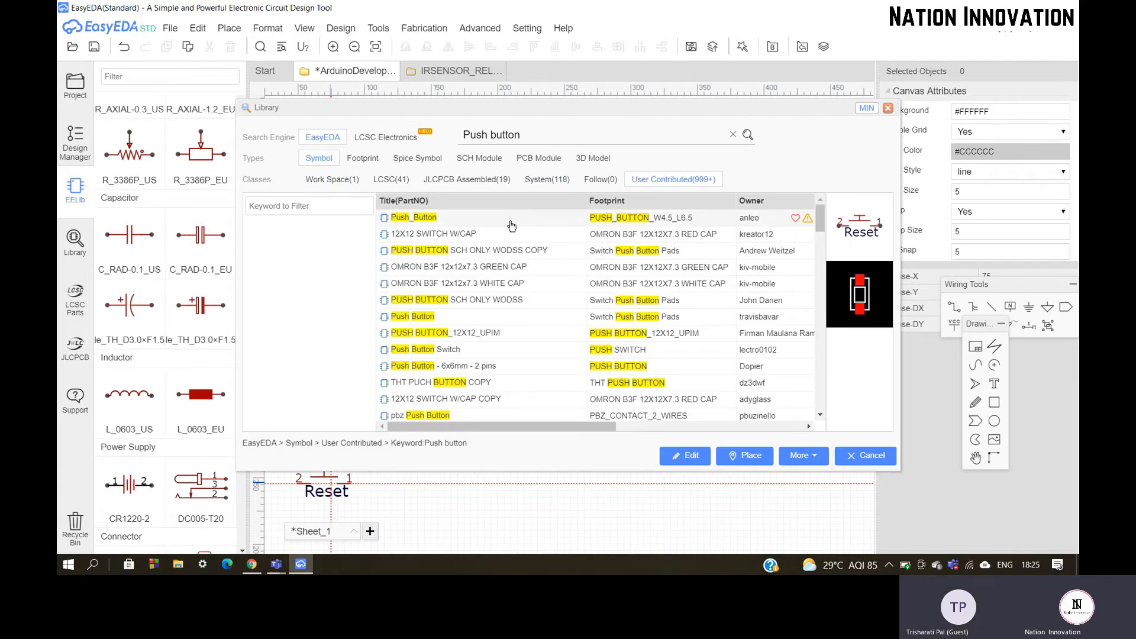
click(510, 223)
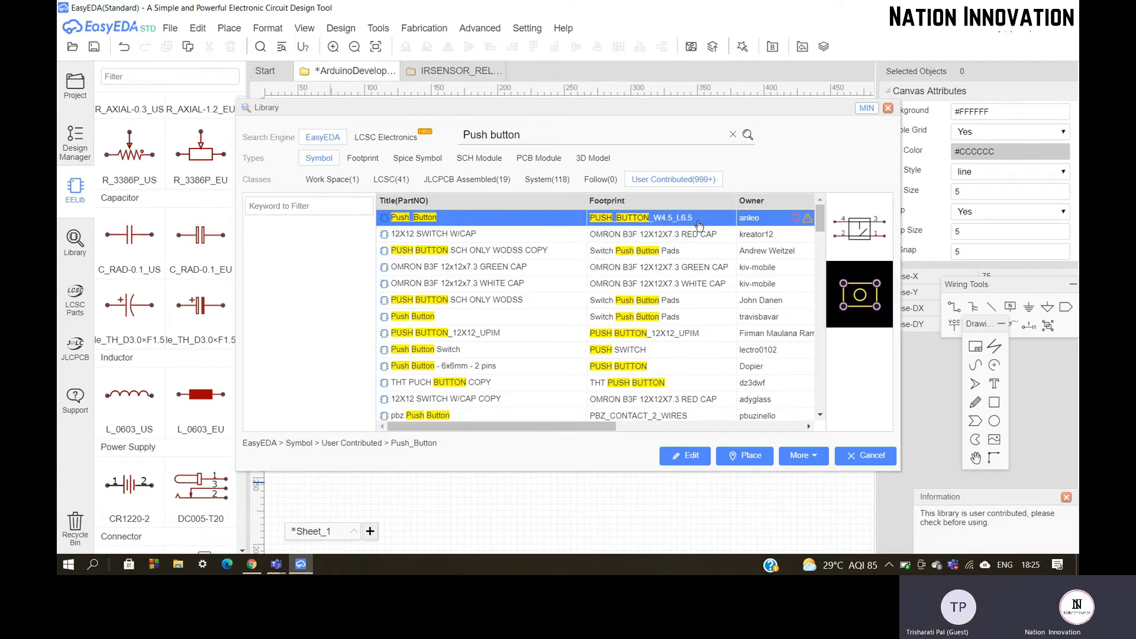
click(553, 250)
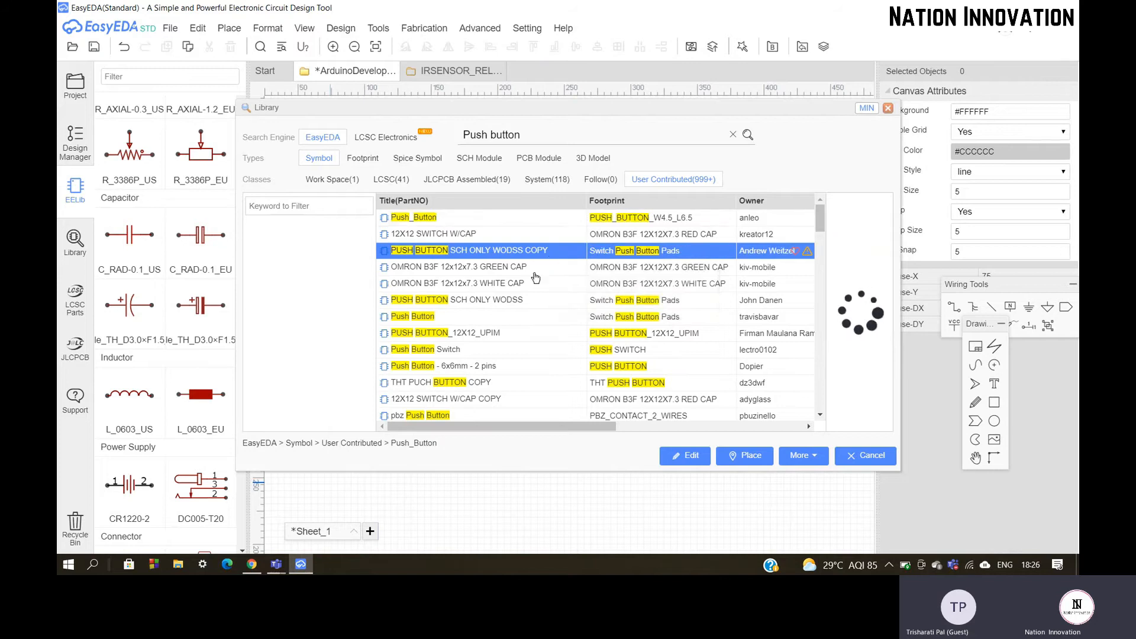
click(486, 305)
click(489, 318)
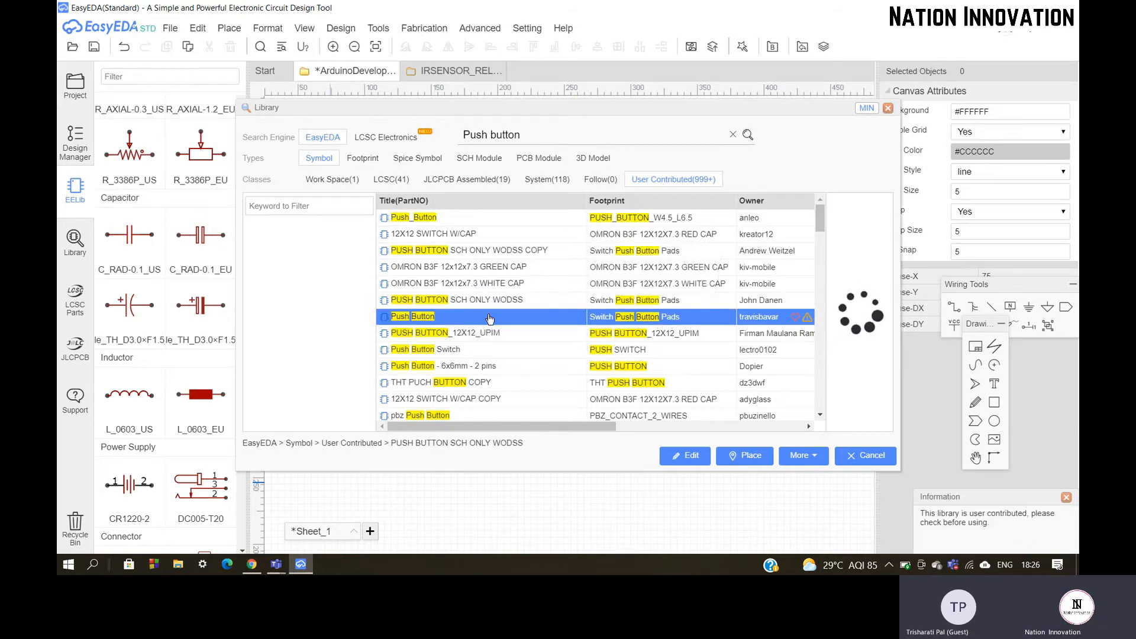
click(489, 334)
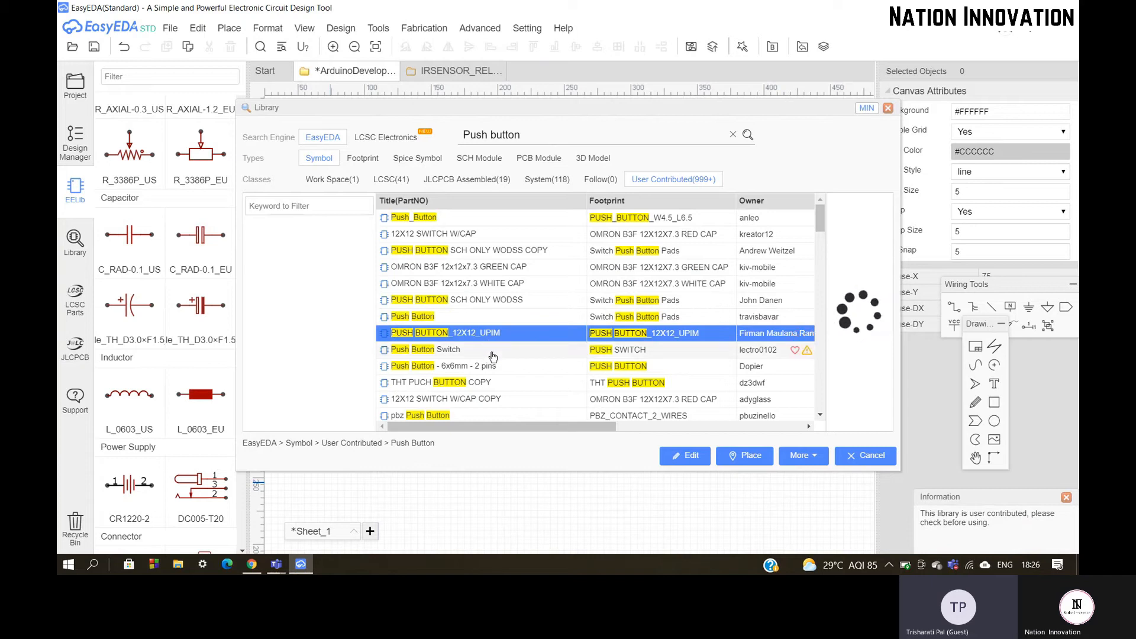
click(492, 348)
scroll(493, 347, down, 3)
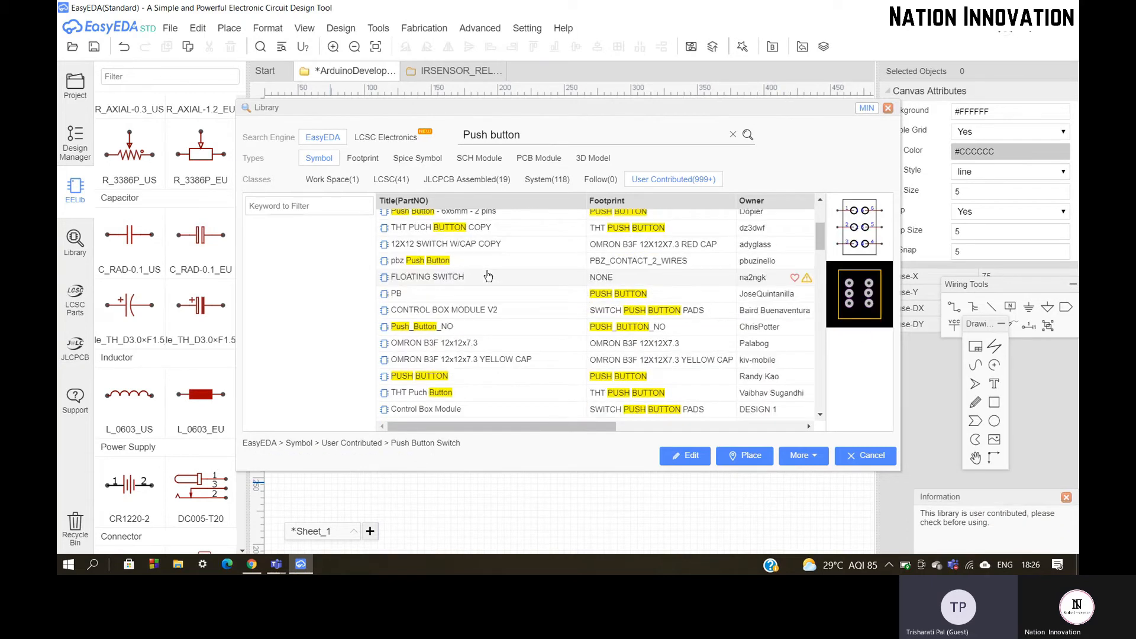
Compare further user-contributed push button symbols and footprints, from pbz Push Button through PUSH_BUTTON_2PINS IW, for a suitable two-pin type.
click(486, 260)
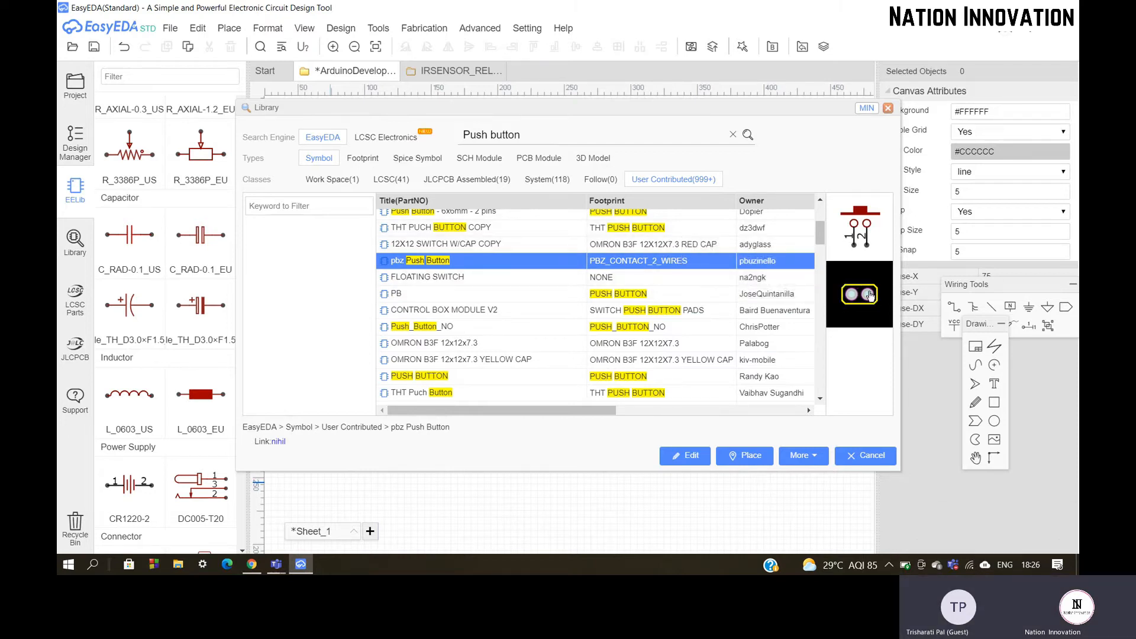
click(523, 332)
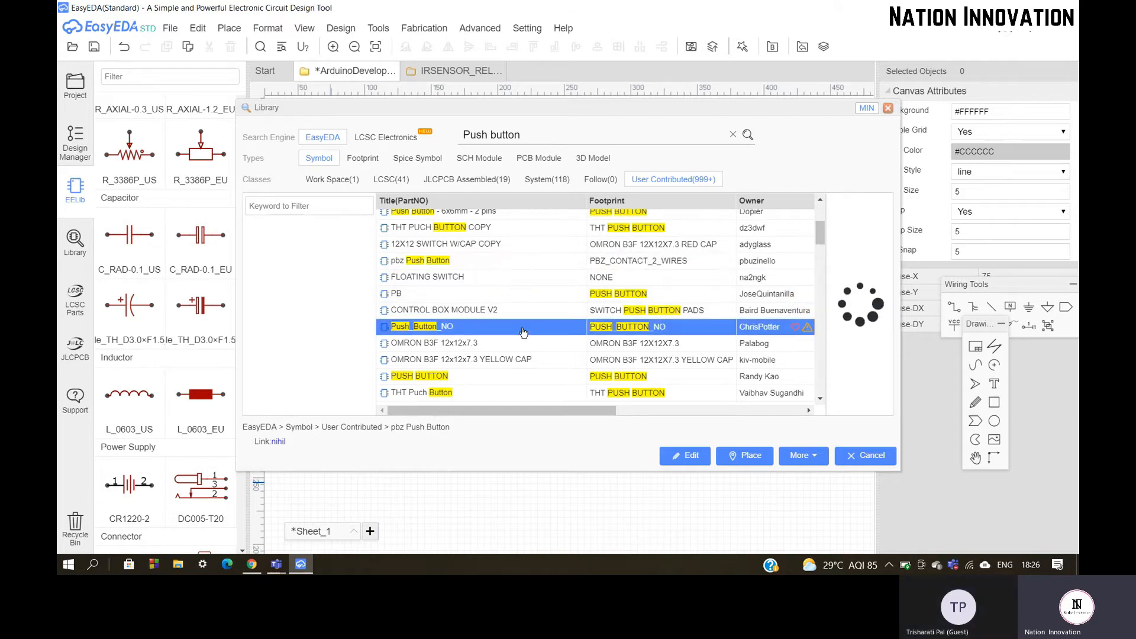
click(512, 376)
scroll(479, 306, down, 3)
click(479, 320)
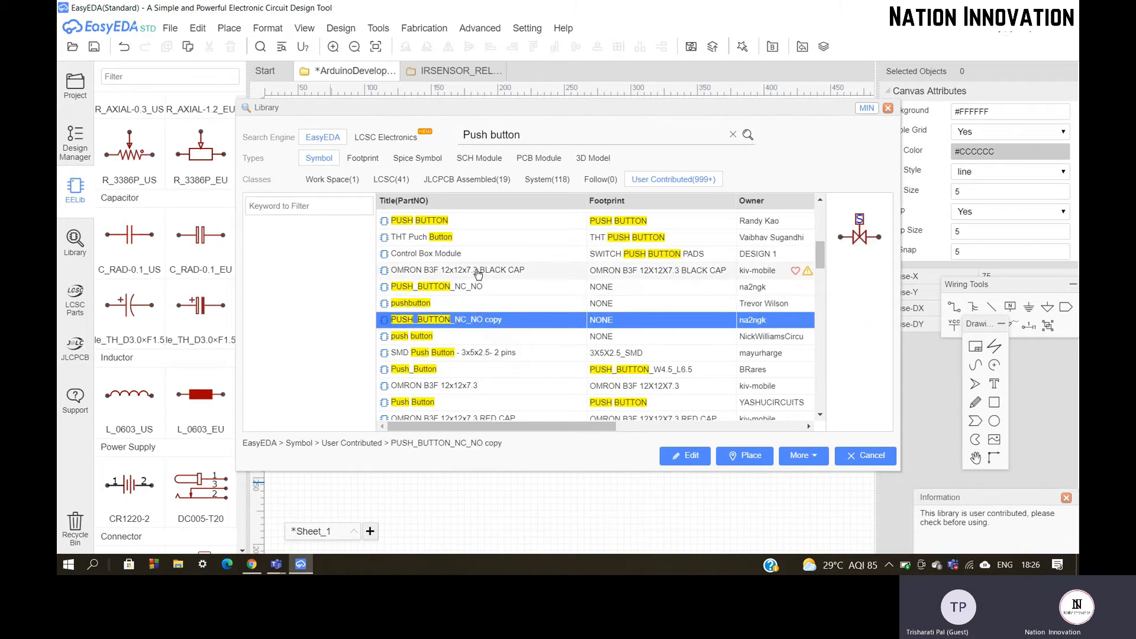
scroll(476, 278, down, 3)
click(469, 248)
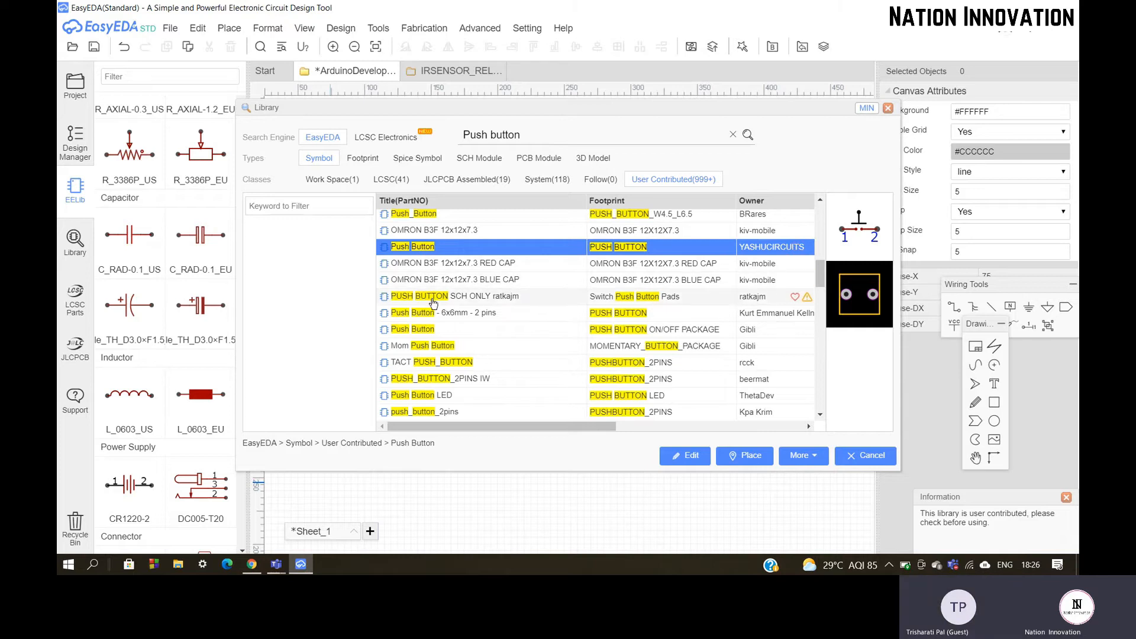
click(461, 296)
click(439, 315)
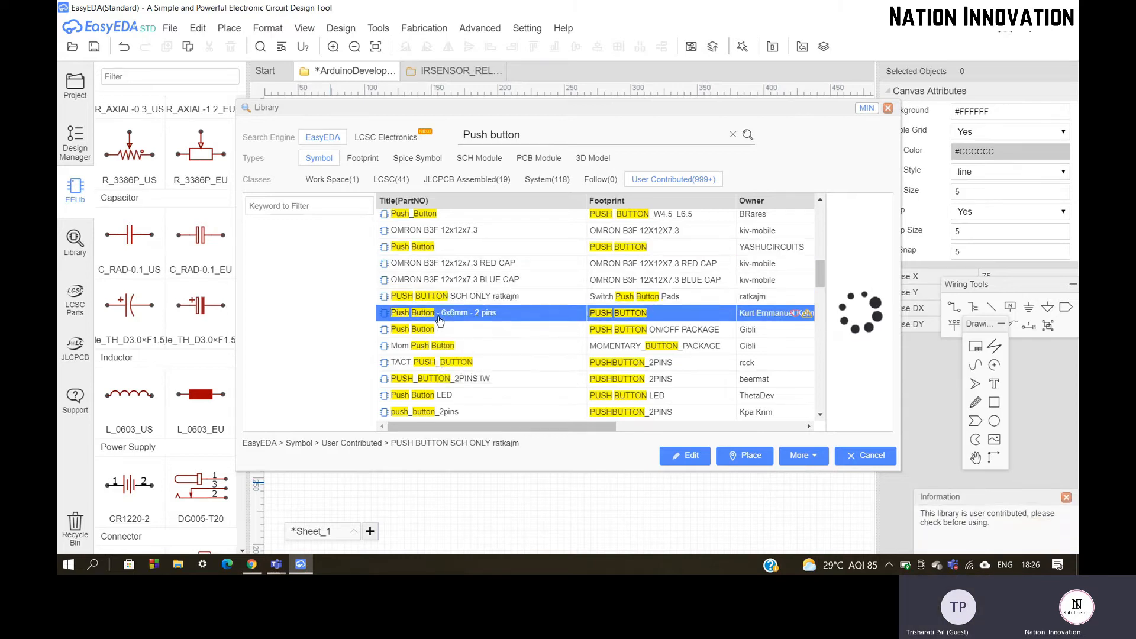
click(442, 329)
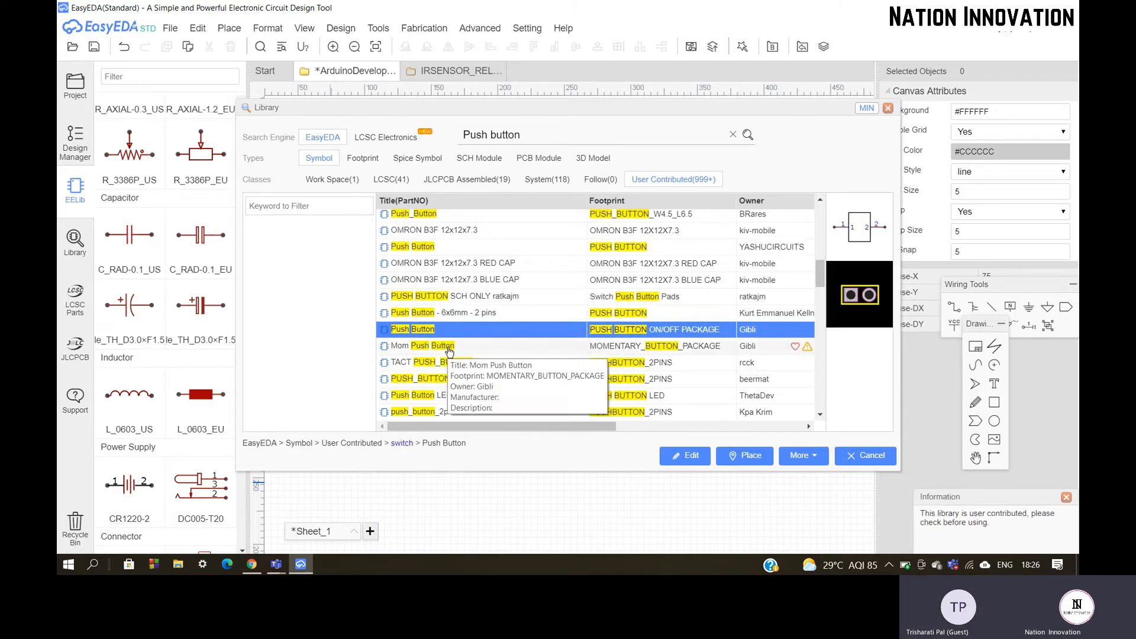
click(454, 347)
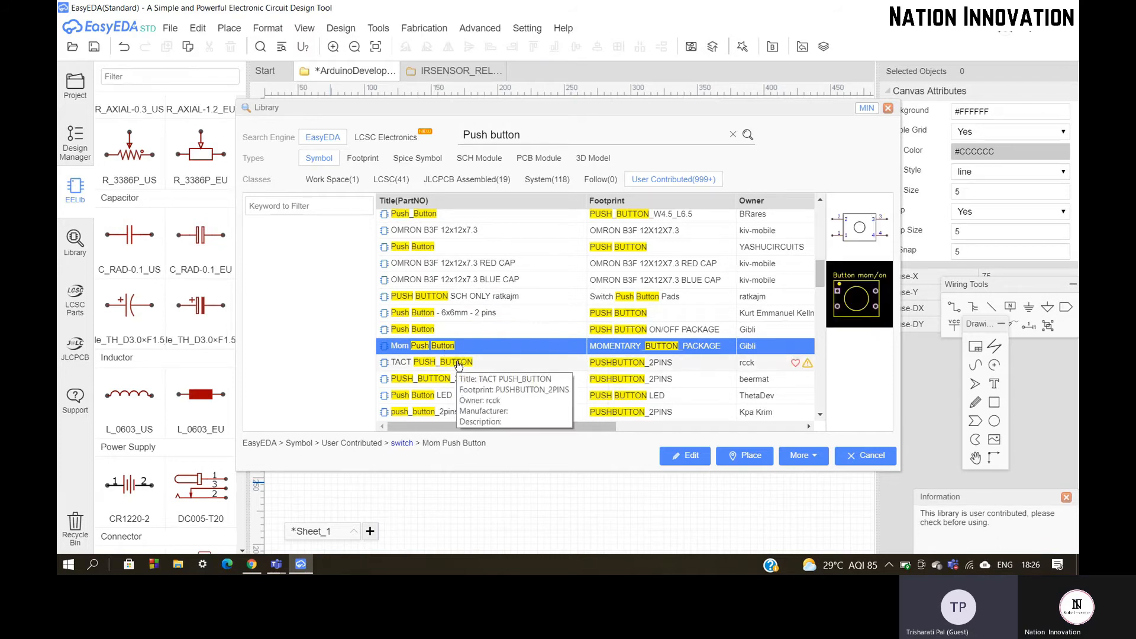
click(459, 364)
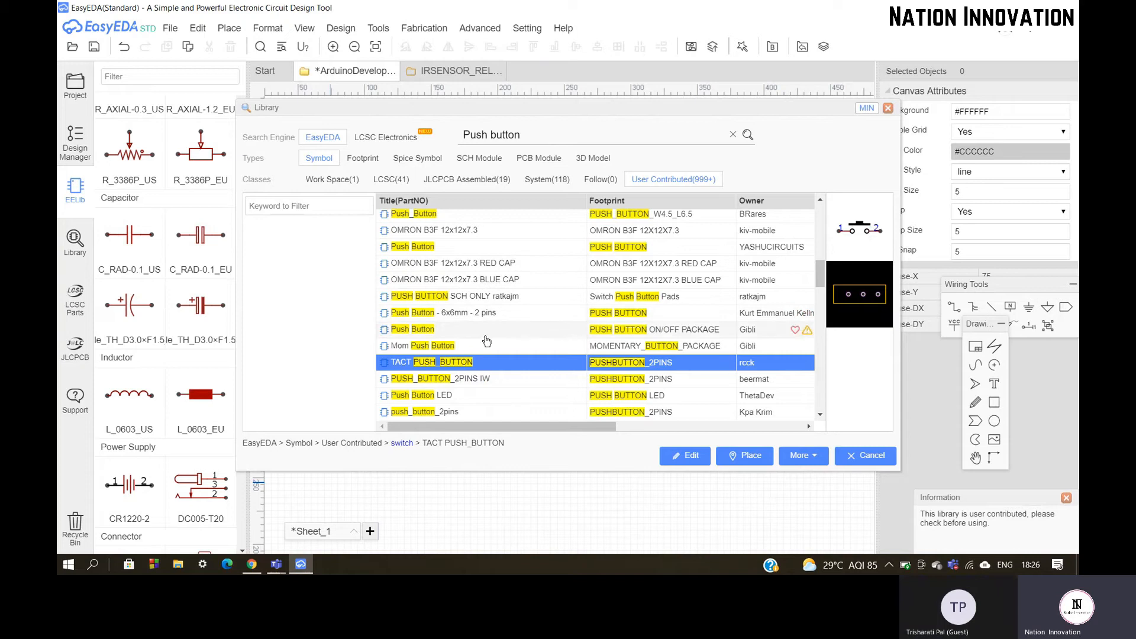
click(490, 378)
scroll(510, 284, down, 5)
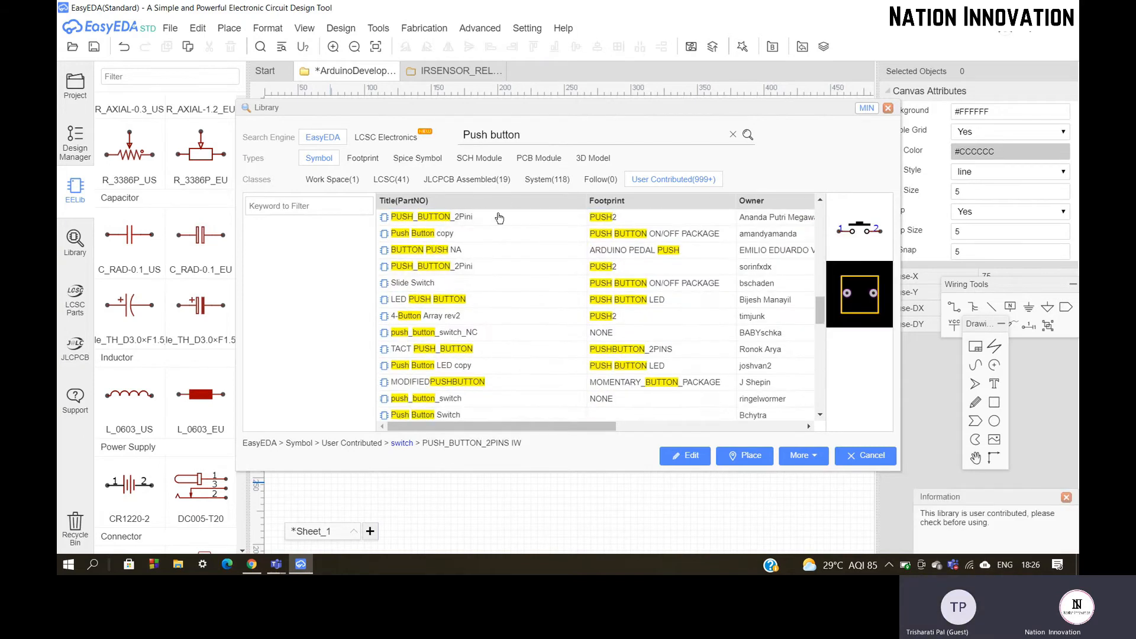
Place the user-contributed PUSH_BUTTON_2Pini symbol with the PUSH2 footprint below diode D1, to the right of resistor R3.
click(497, 221)
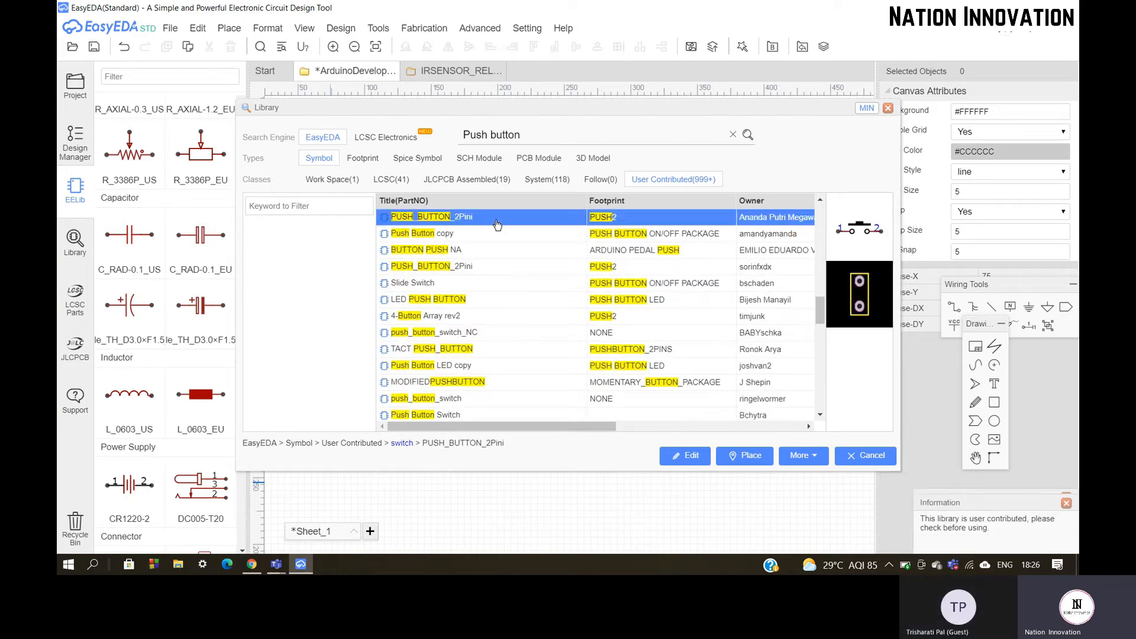
click(747, 456)
scroll(491, 361, up, 3)
scroll(492, 360, down, 2)
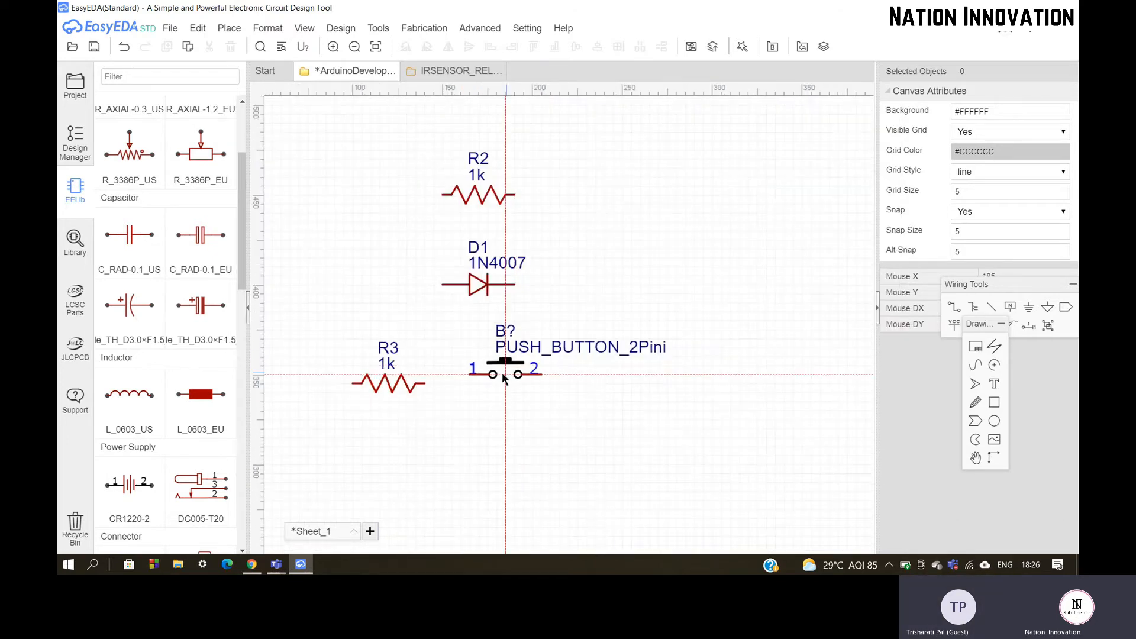
click(510, 386)
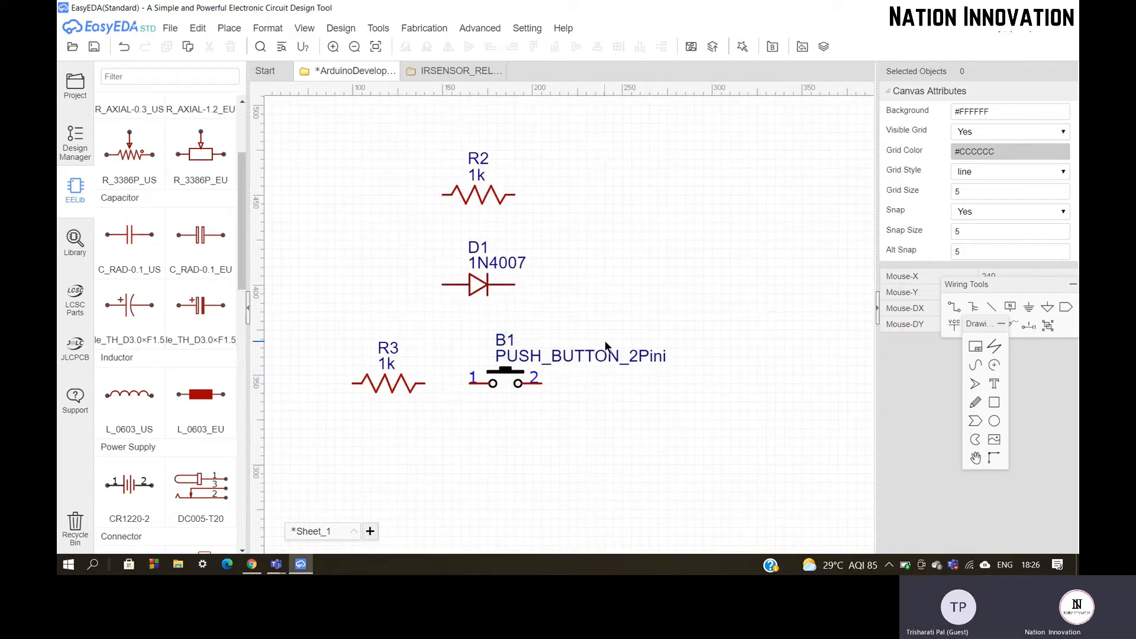
scroll(618, 332, down, 1)
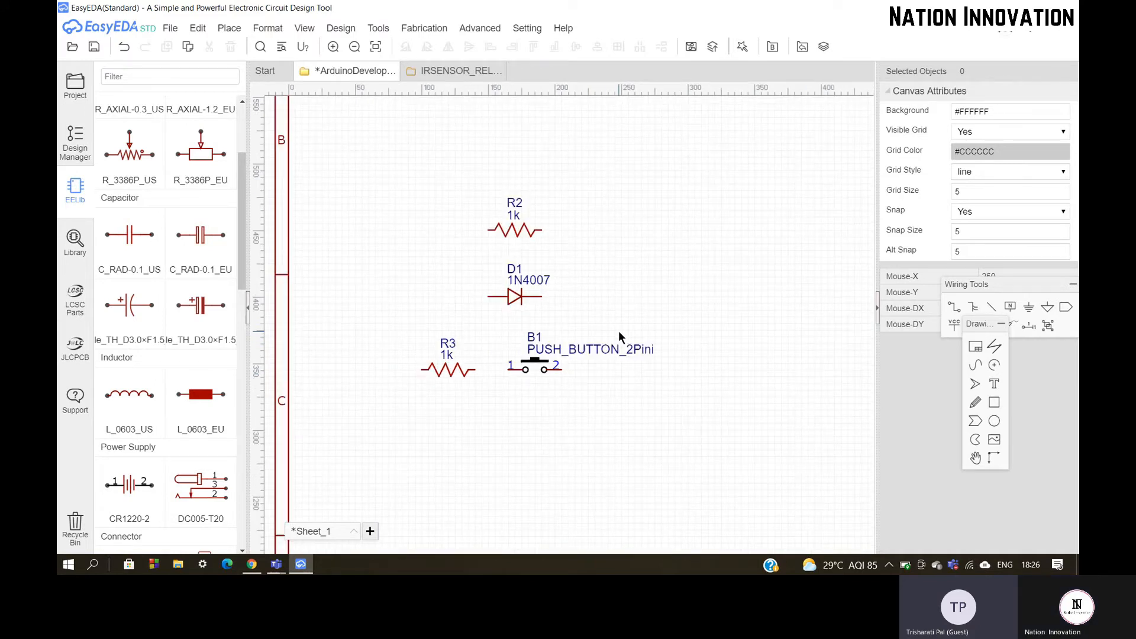
Rotate resistor R3 to vertical and move it slightly up and away from the push button.
click(451, 371)
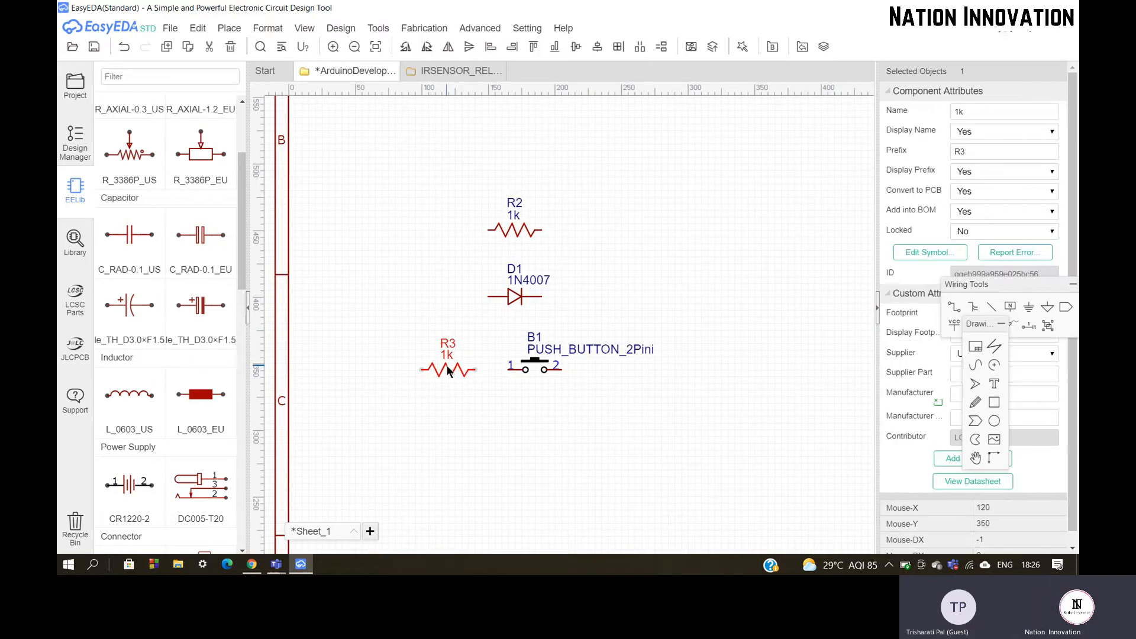
drag(446, 371, 433, 333)
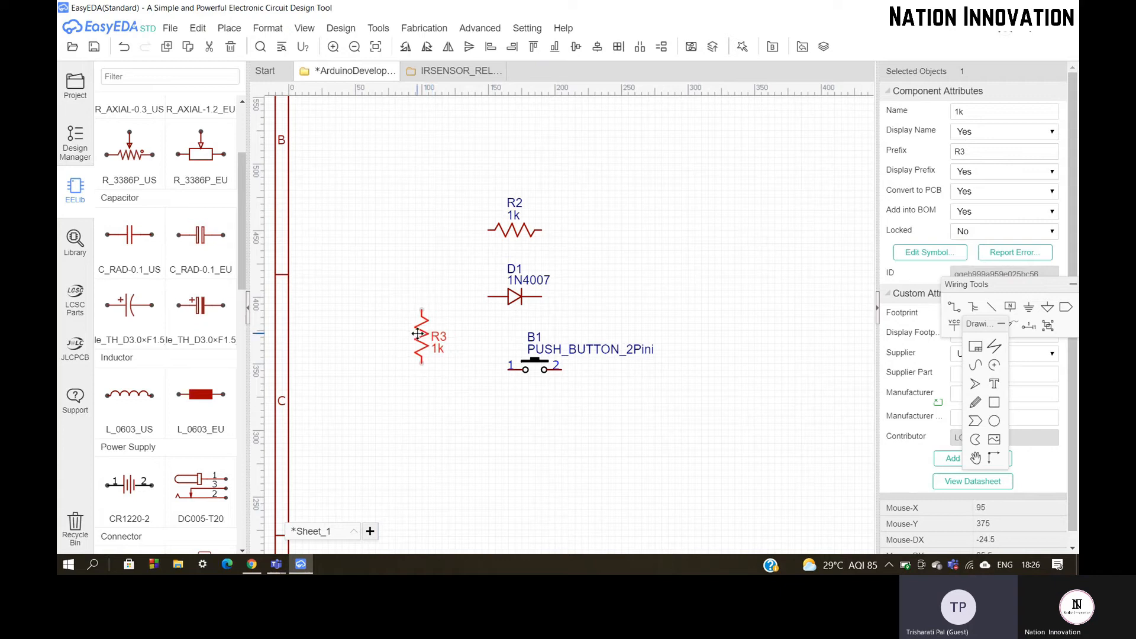
click(433, 437)
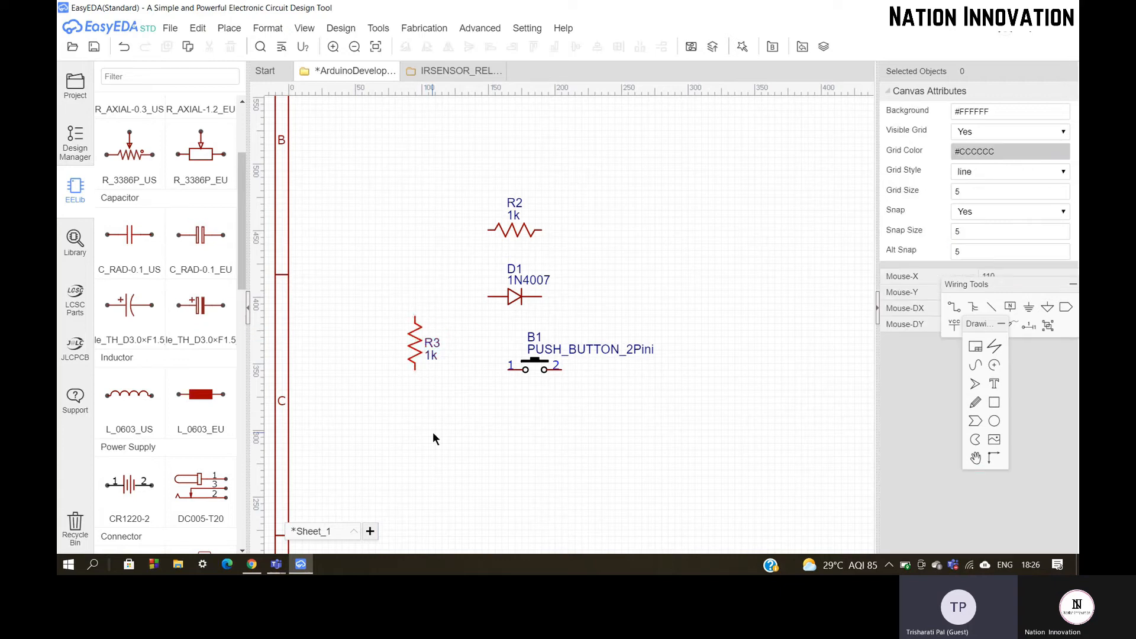
click(411, 357)
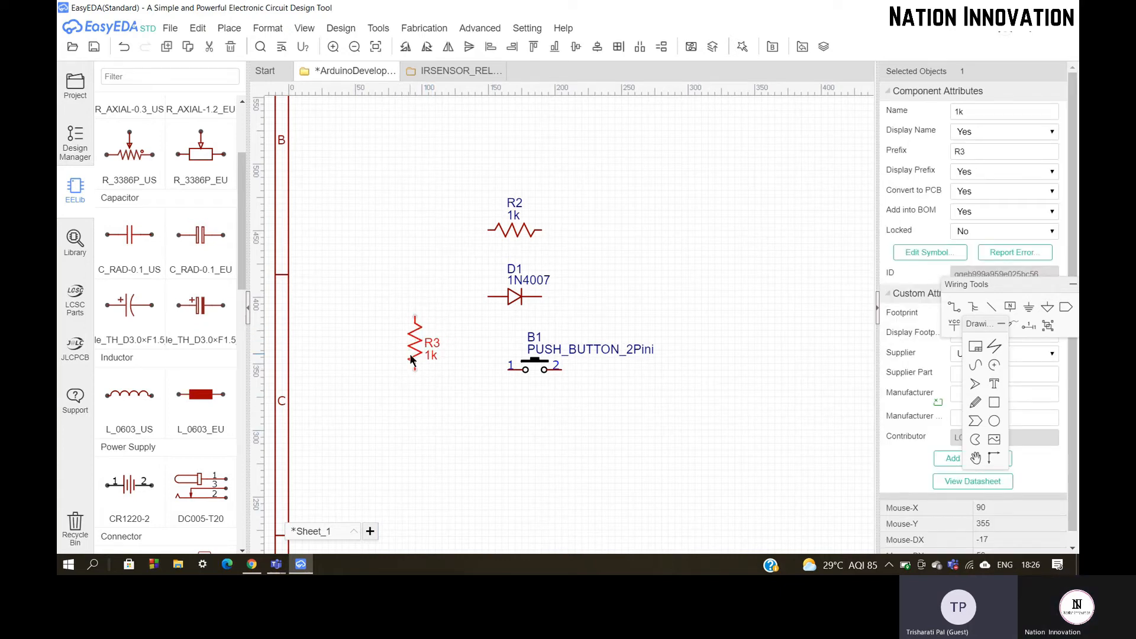
key(XF86AudioLowerVolume)
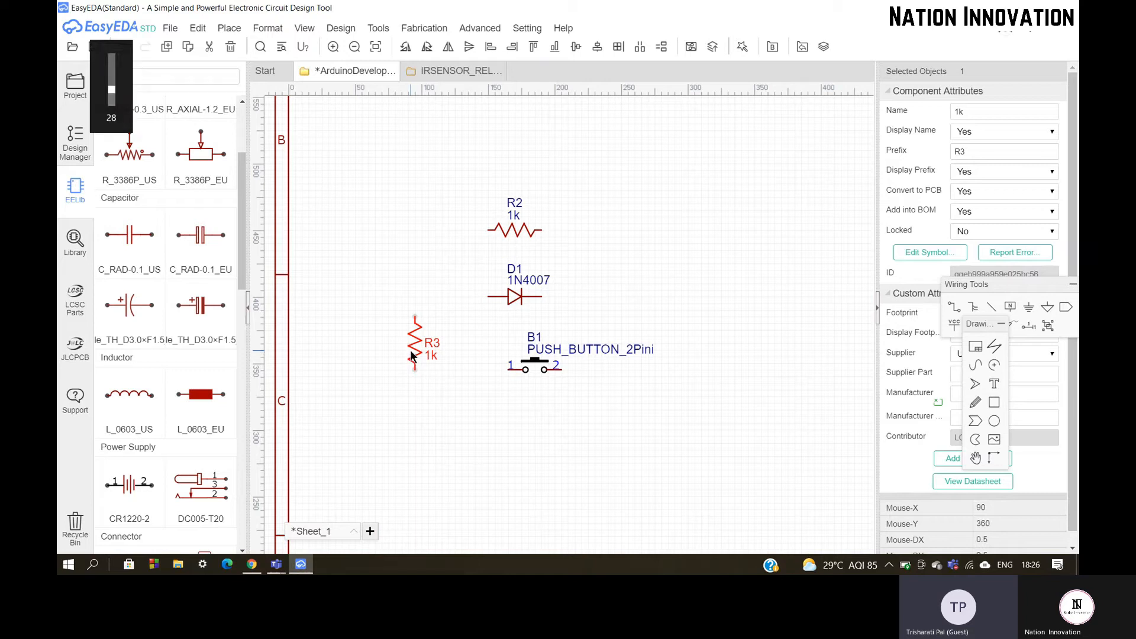
Wire the lower end of resistor R3 to pin 1 of push button B1.
click(435, 424)
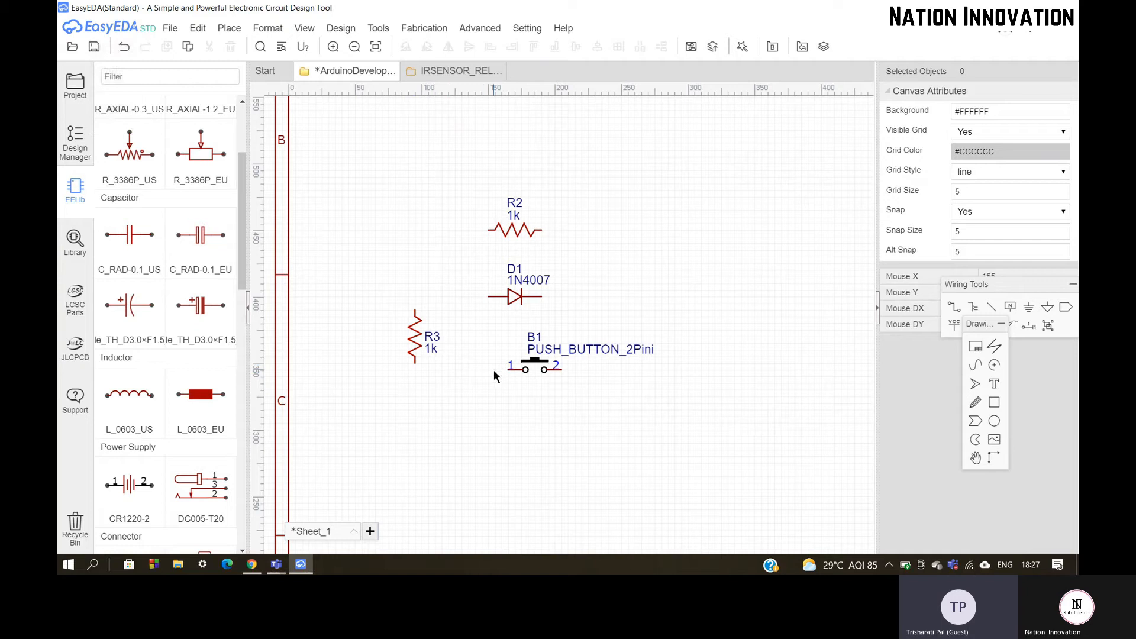
scroll(417, 385, up, 5)
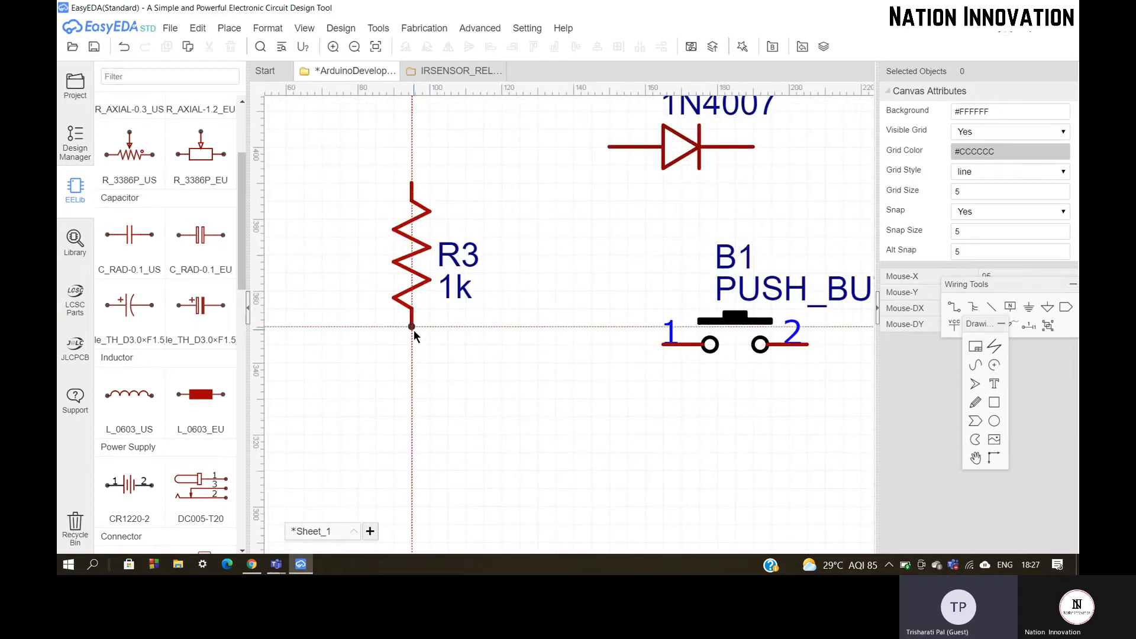
click(411, 327)
click(665, 345)
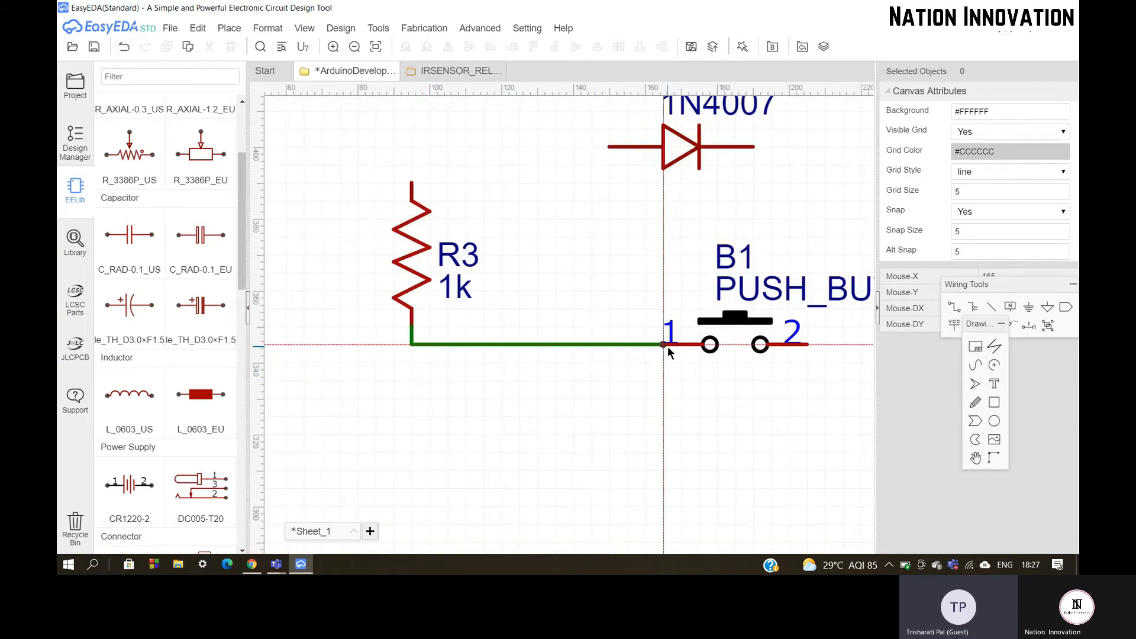
Draw a short horizontal wire extending outward from pin 2 of push button B1.
scroll(533, 346, down, 3)
scroll(665, 343, up, 5)
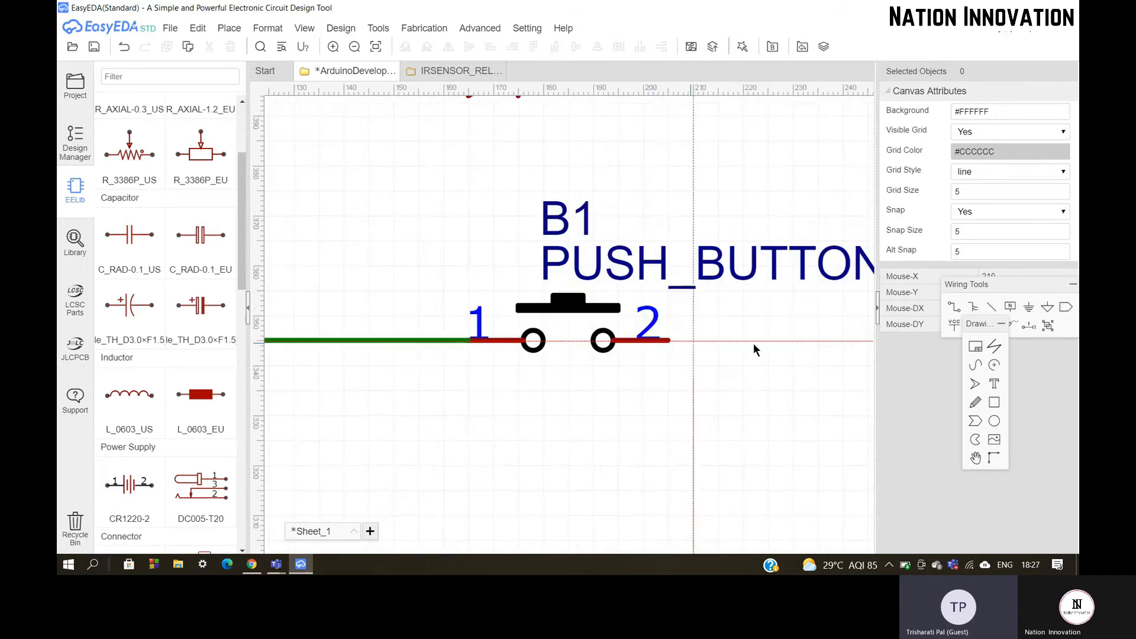
click(815, 344)
click(670, 343)
scroll(786, 343, down, 2)
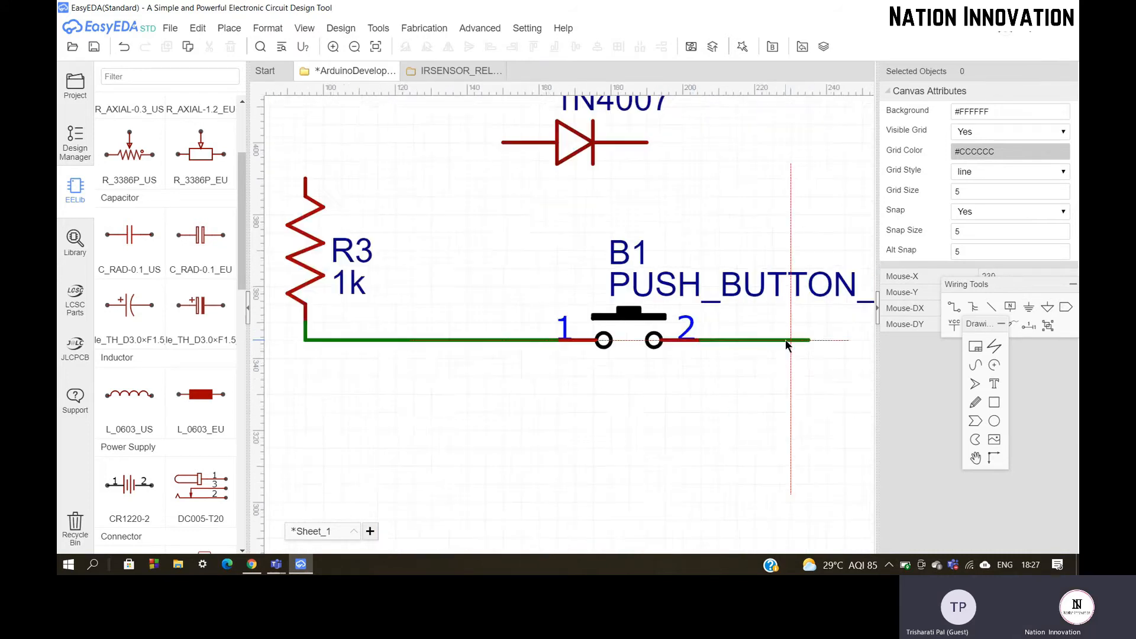
Extend a wire leftward from the node below resistor R3 and another upward from R3's upper end.
click(347, 340)
click(447, 340)
scroll(396, 283, down, 2)
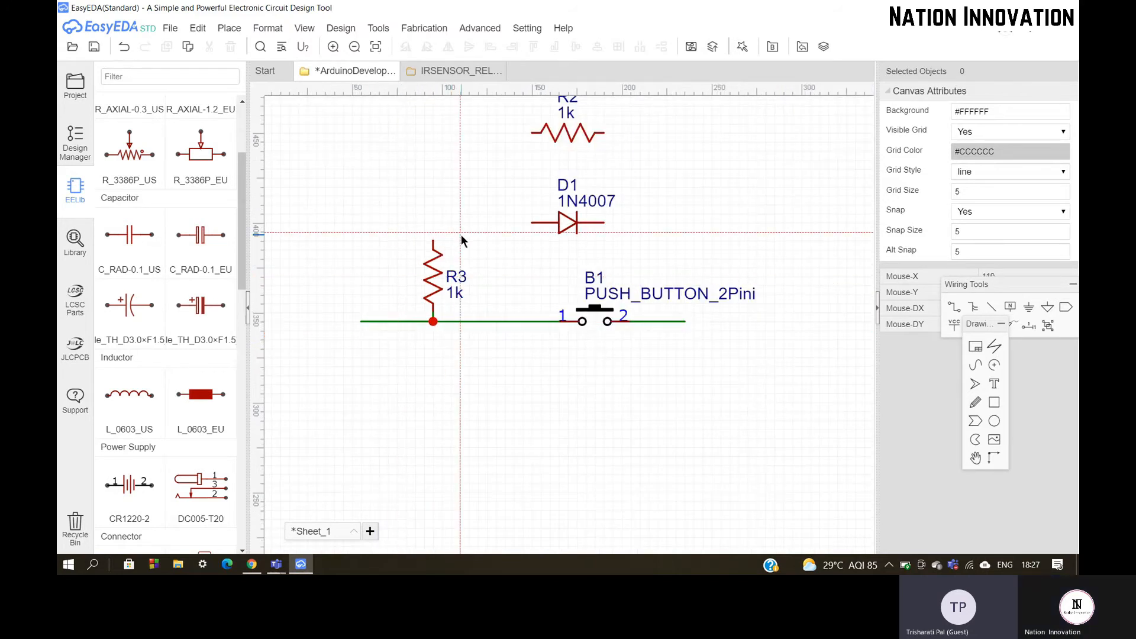
scroll(432, 218, up, 3)
click(420, 211)
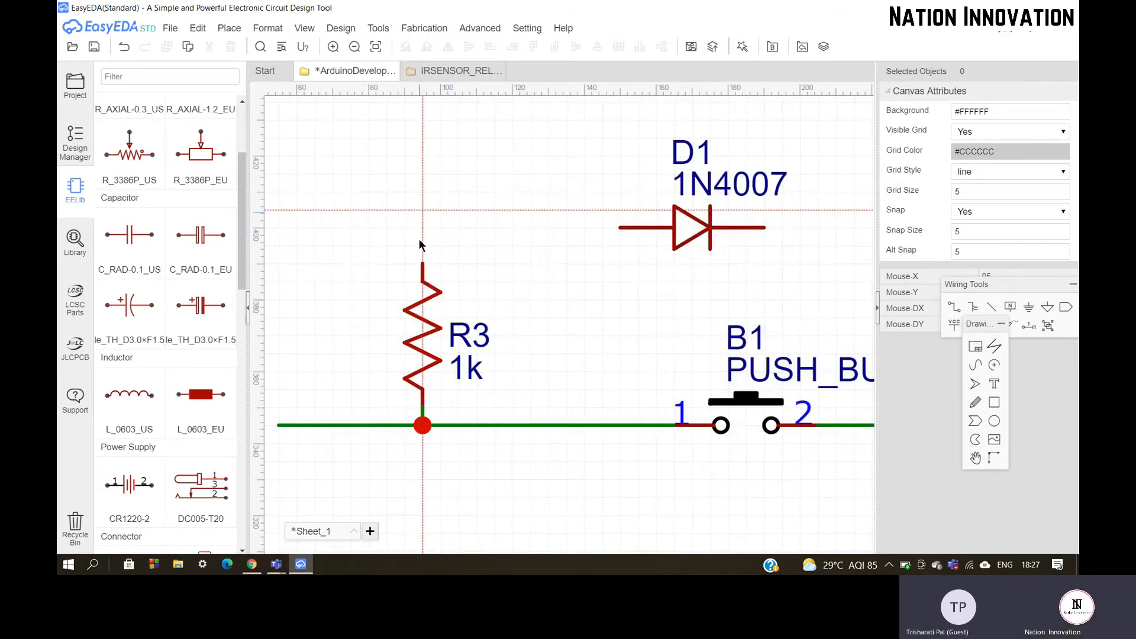
click(424, 263)
scroll(438, 231, down, 3)
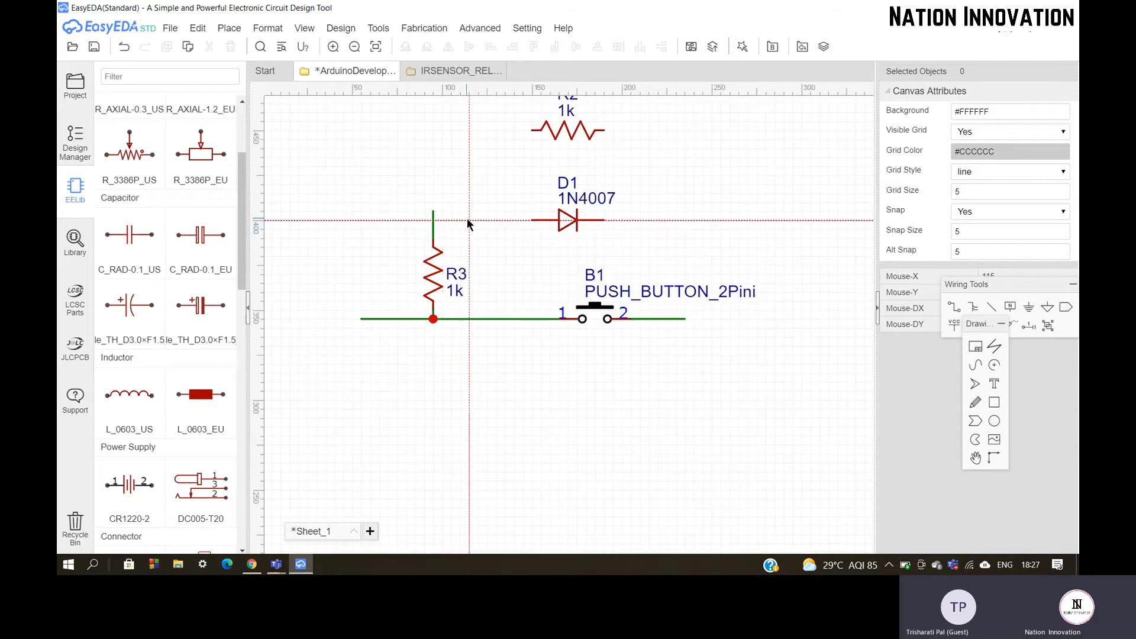
Move the wired R3 and push button B1 group down, farther away from diode D1.
scroll(468, 290, down, 2)
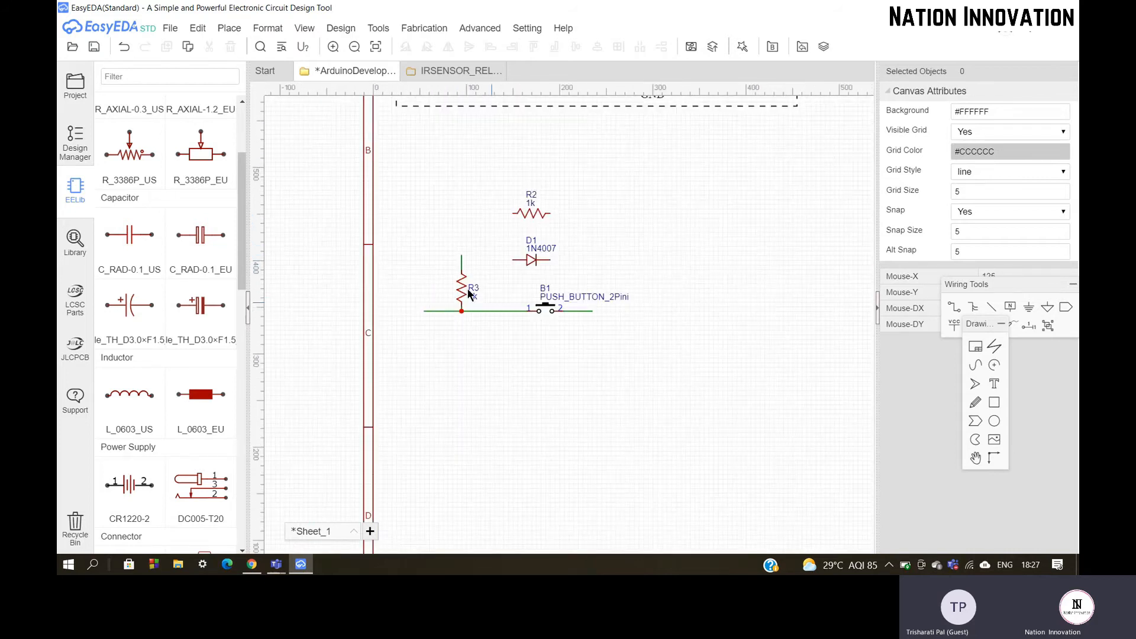
drag(642, 347, 645, 346)
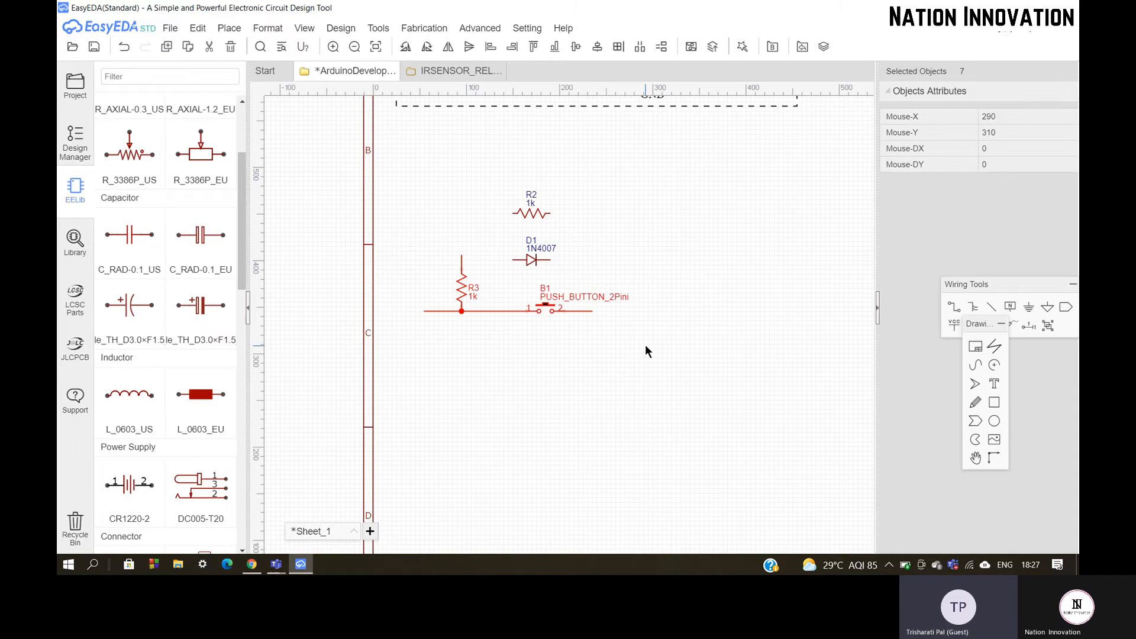
drag(464, 303, 467, 350)
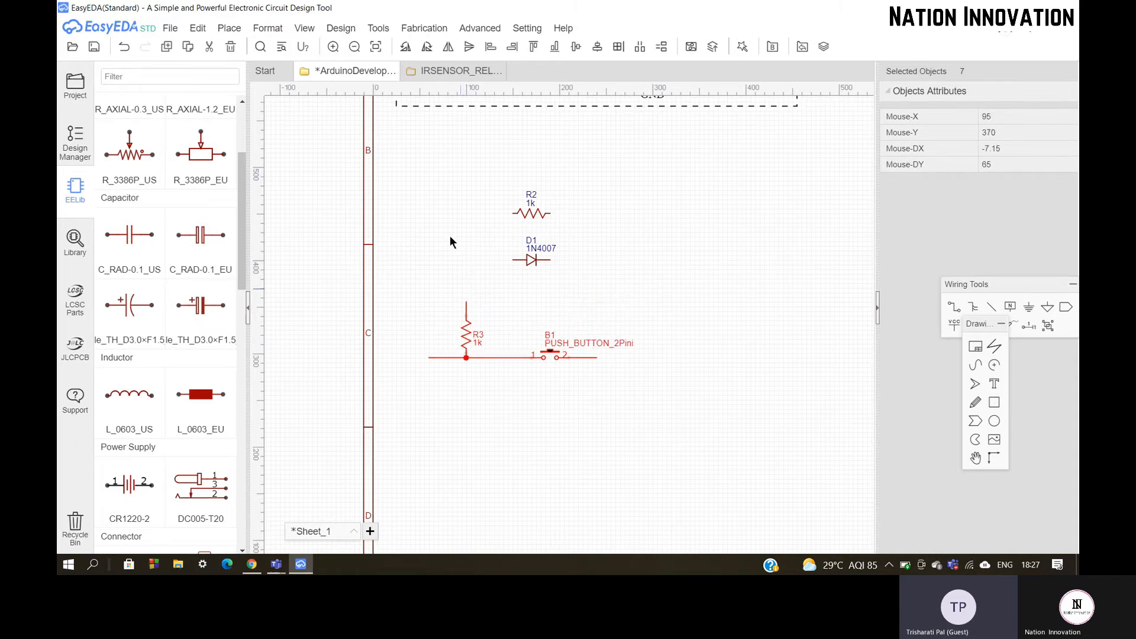
click(465, 255)
scroll(465, 249, up, 4)
click(594, 158)
click(468, 158)
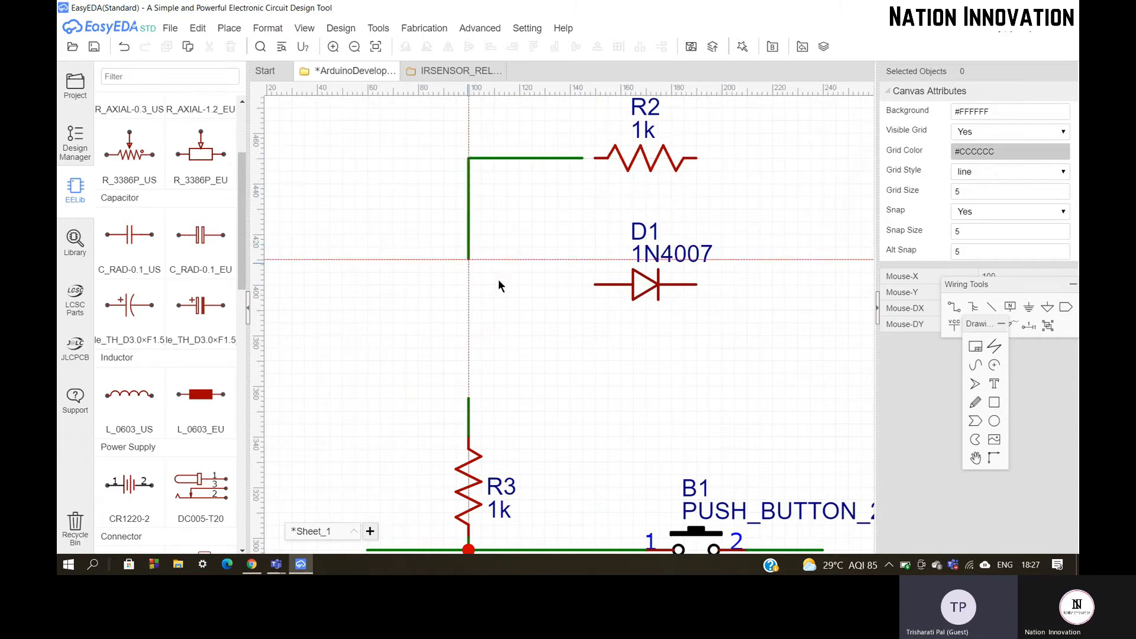
click(595, 284)
scroll(609, 162, up, 3)
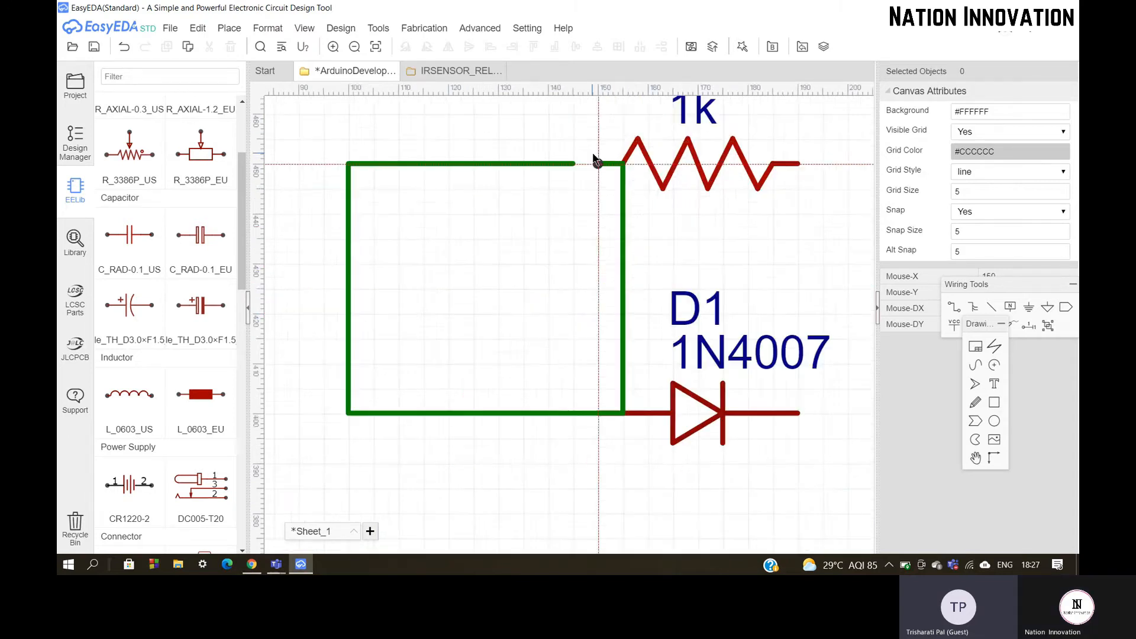
scroll(621, 339, up, 1)
Wire resistor R2 and diode D1 in parallel, joining their left ends and their right ends.
scroll(635, 514, up, 5)
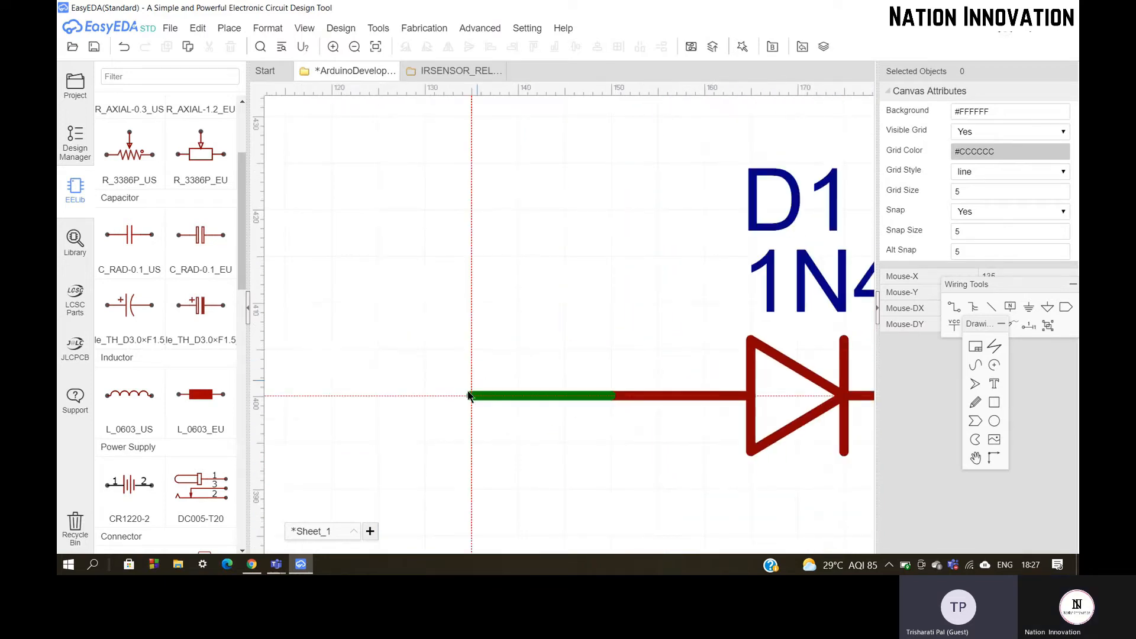
click(374, 394)
scroll(374, 394, down, 4)
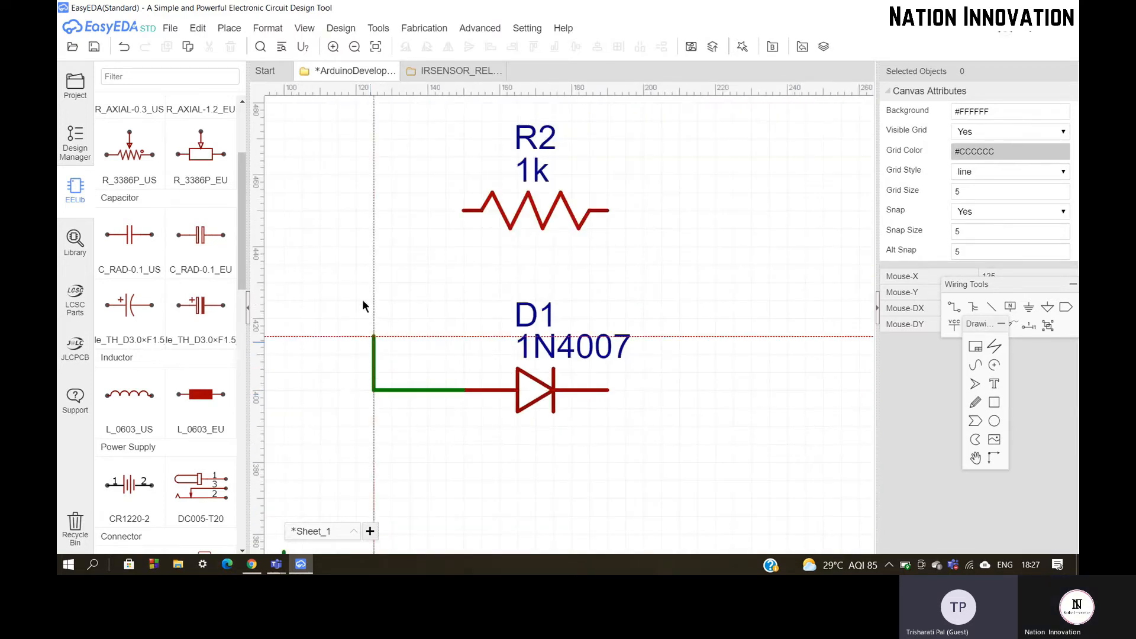
click(464, 210)
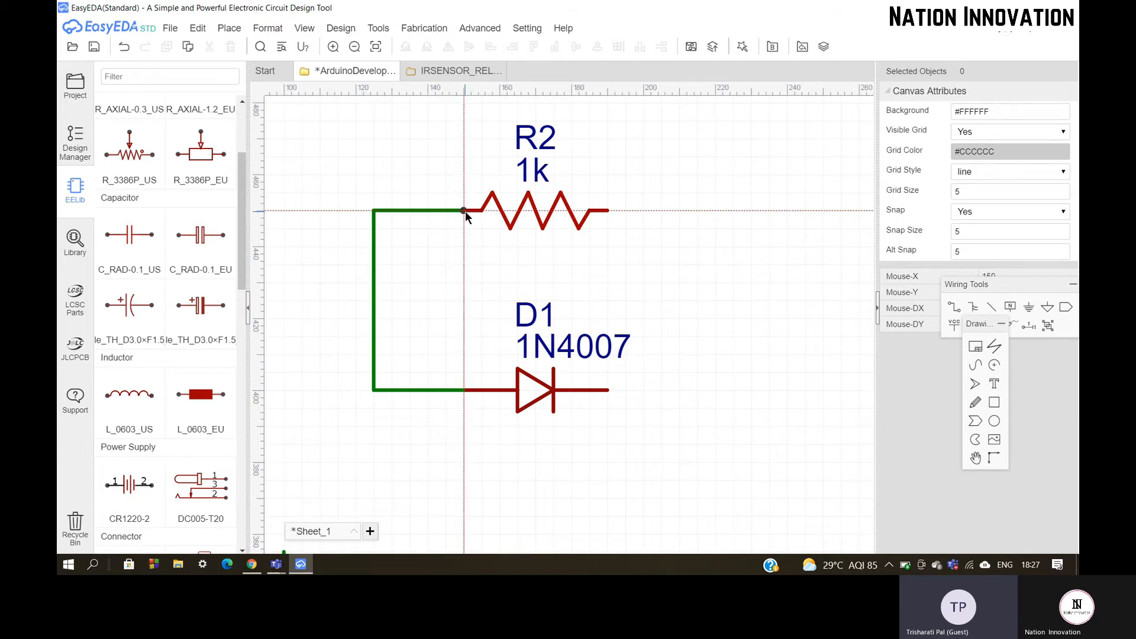
click(606, 210)
click(704, 214)
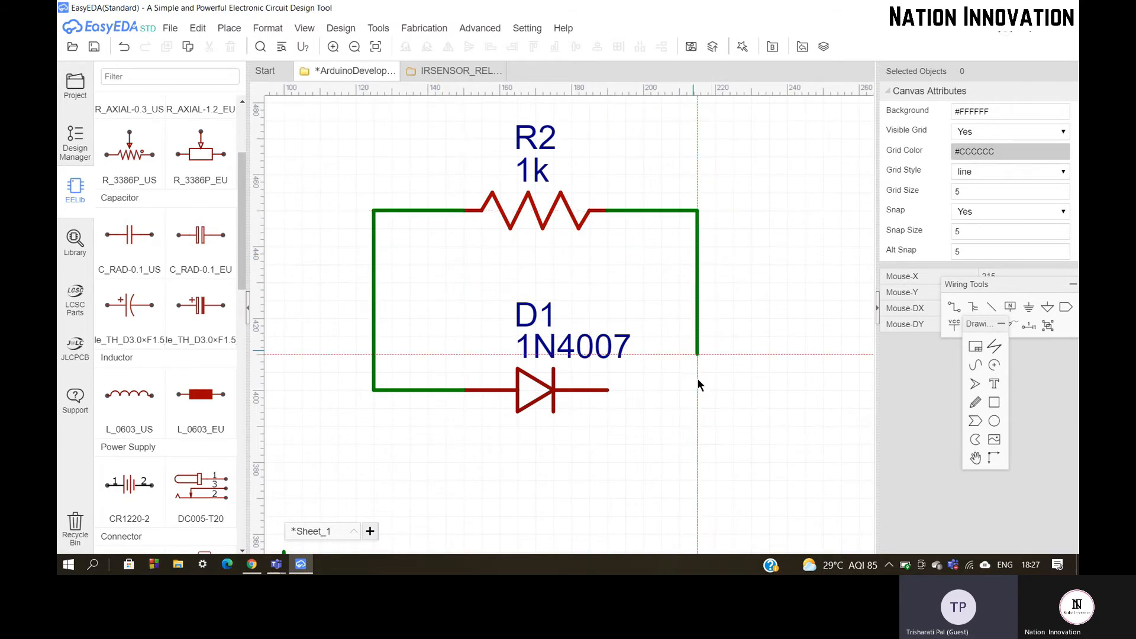
click(606, 390)
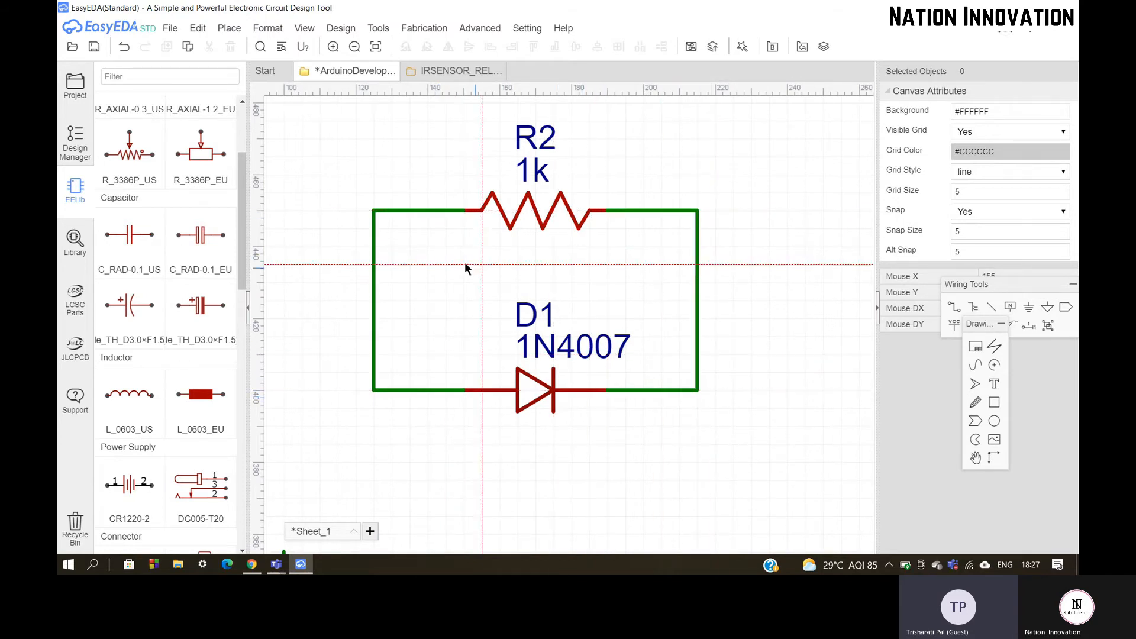
scroll(461, 261, down, 2)
right_click(463, 256)
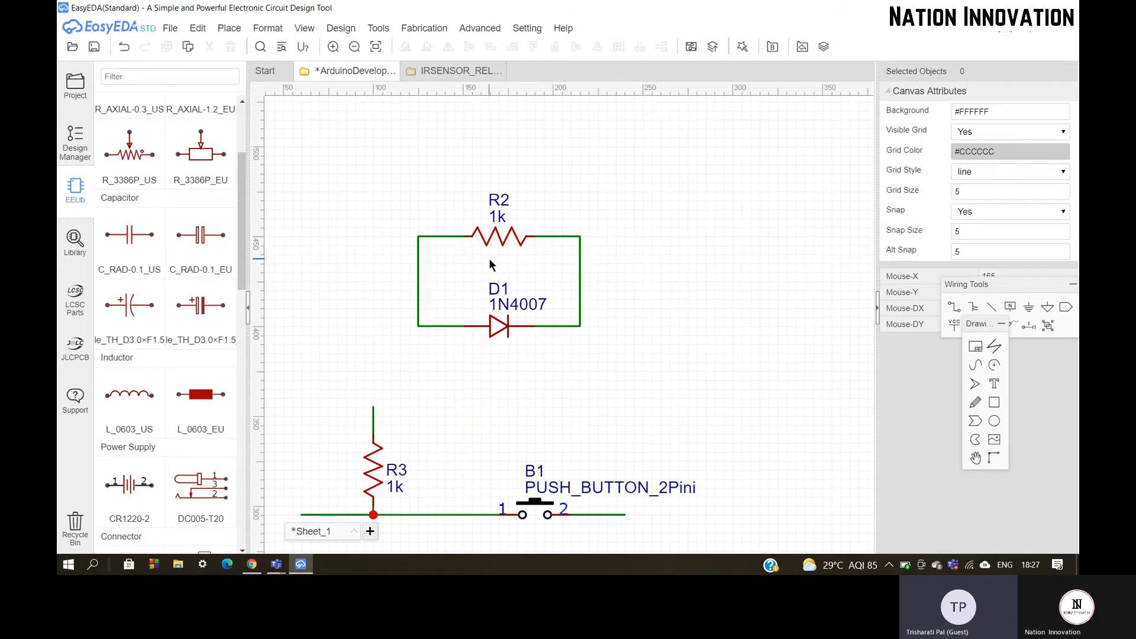
Connect a horizontal wire to the midpoint of the left side of the R2 and D1 loop.
scroll(346, 281, up, 3)
key(w)
click(326, 304)
click(627, 304)
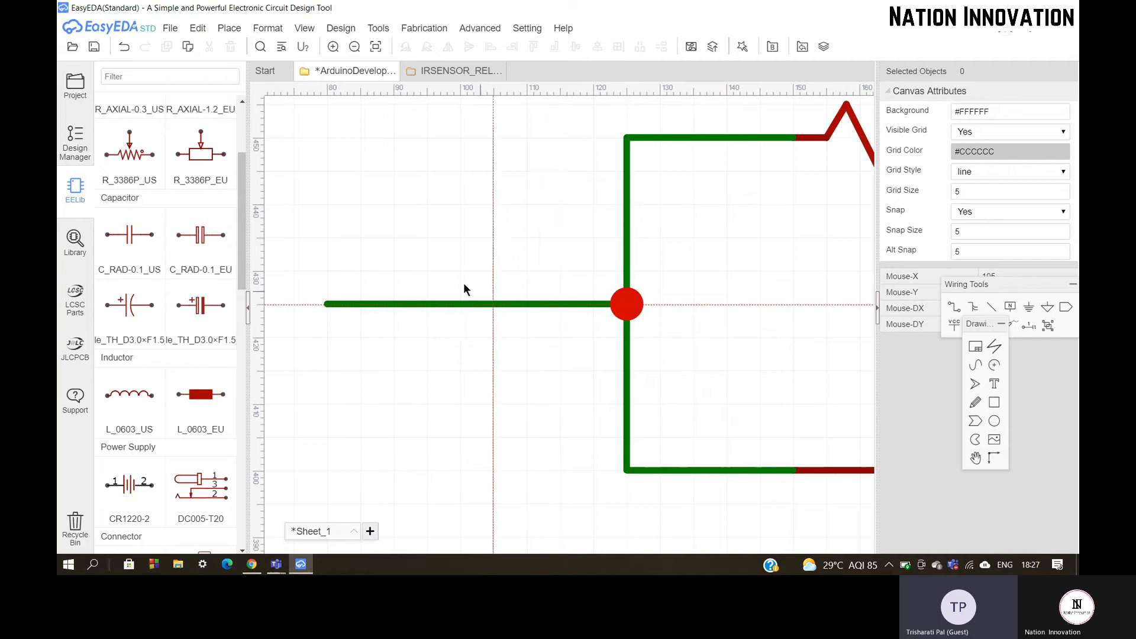
scroll(465, 287, down, 3)
Connect an L-shaped wire with an upward end to the midpoint of the right side of the R2 and D1 loop.
scroll(524, 289, up, 4)
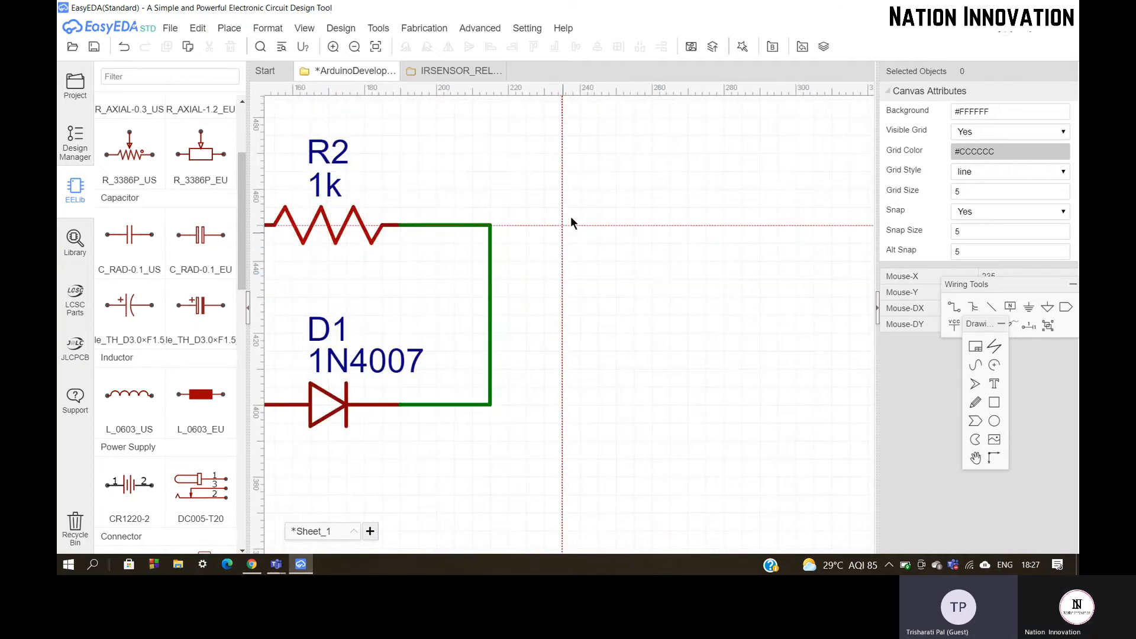
click(580, 187)
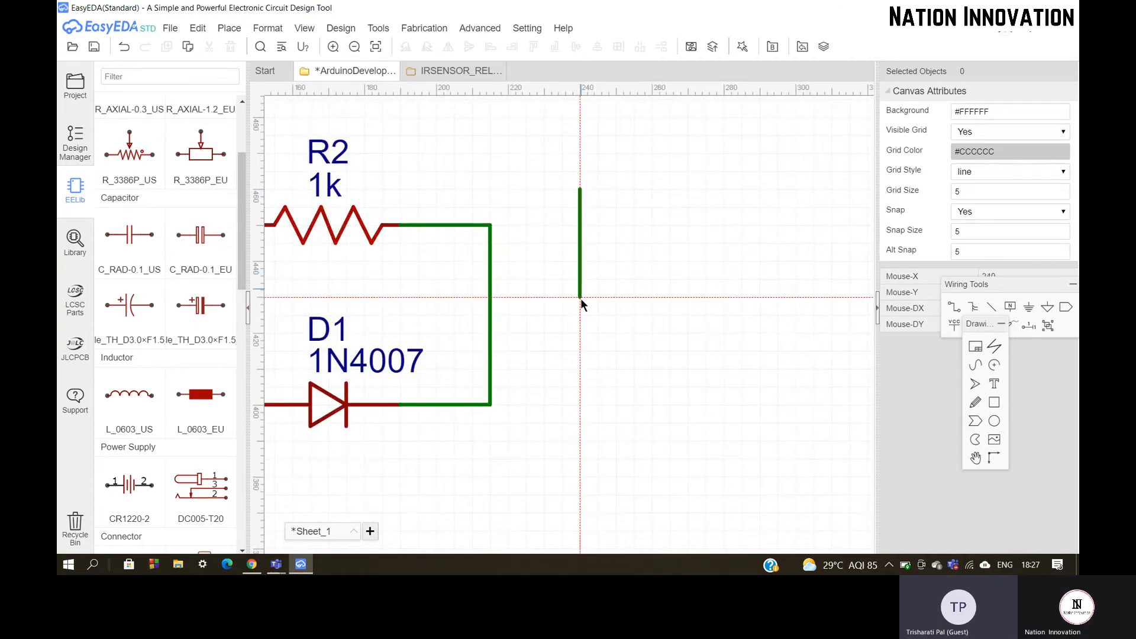
click(495, 316)
scroll(496, 326, down, 2)
key(Escape)
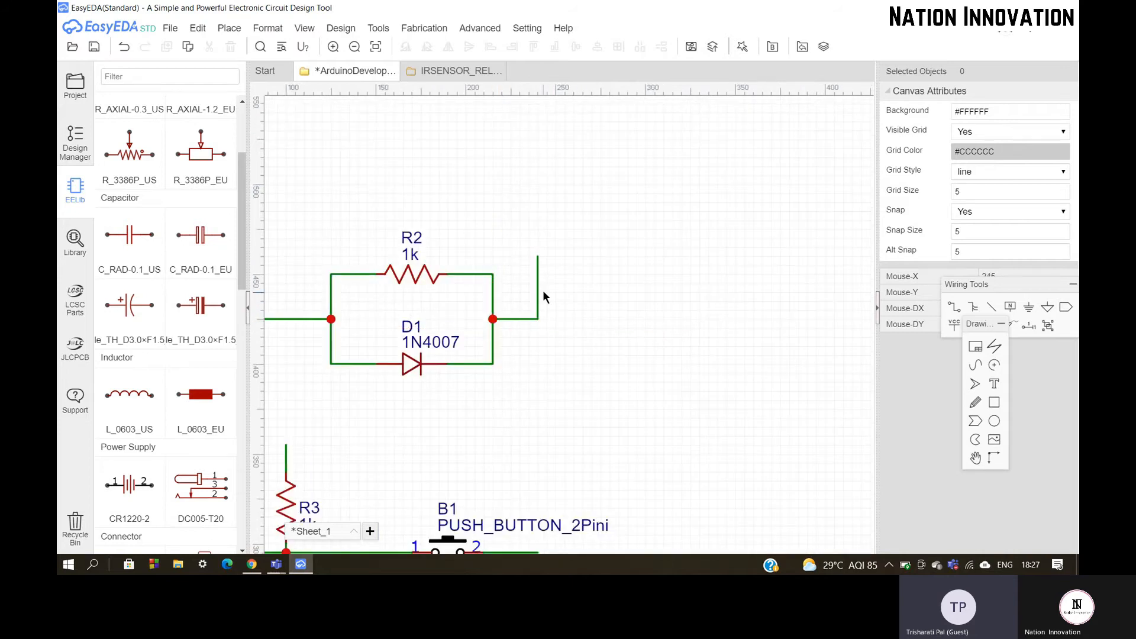
Examine the Power Supply Unit circuit, especially the VCC label on the L7805 regulator's output.
scroll(542, 287, down, 2)
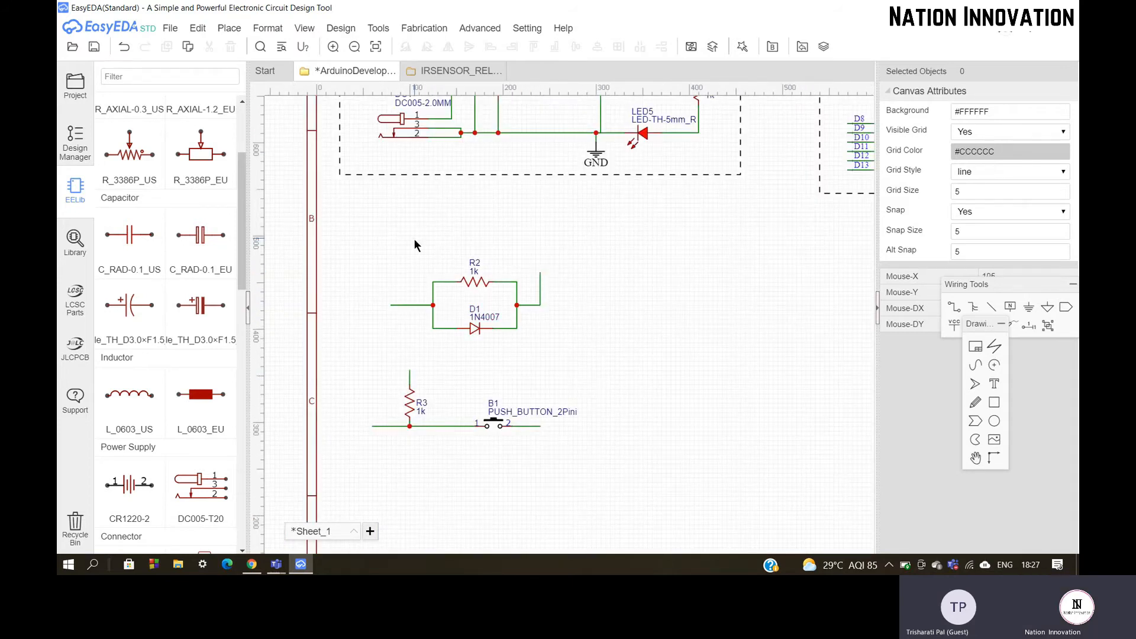
scroll(414, 239, down, 2)
scroll(552, 147, up, 4)
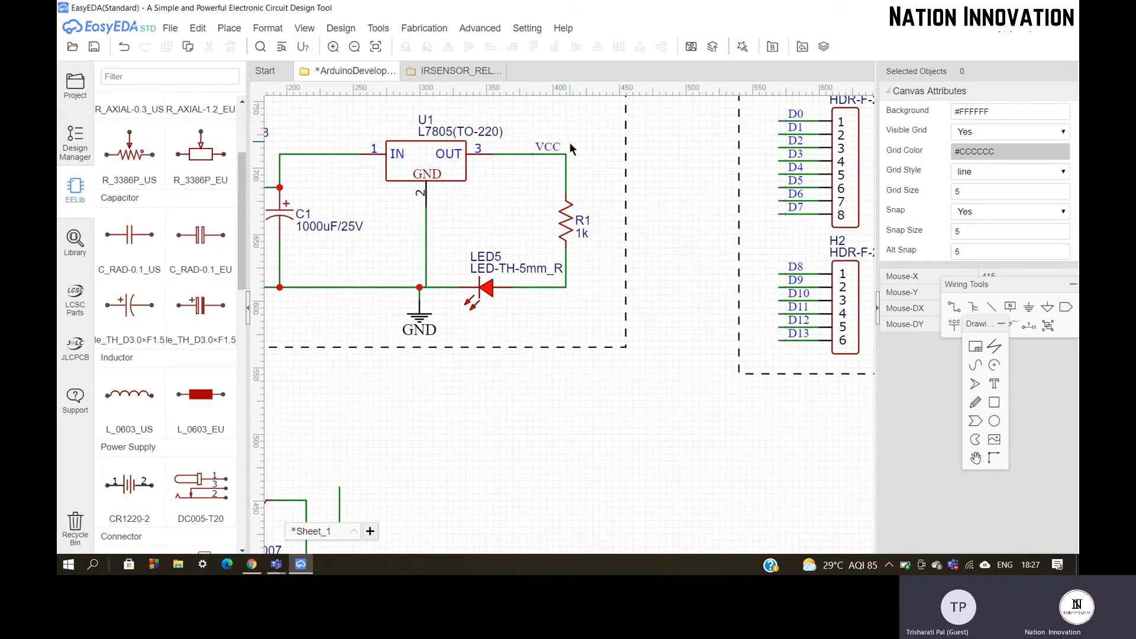
scroll(569, 142, down, 2)
scroll(562, 135, up, 3)
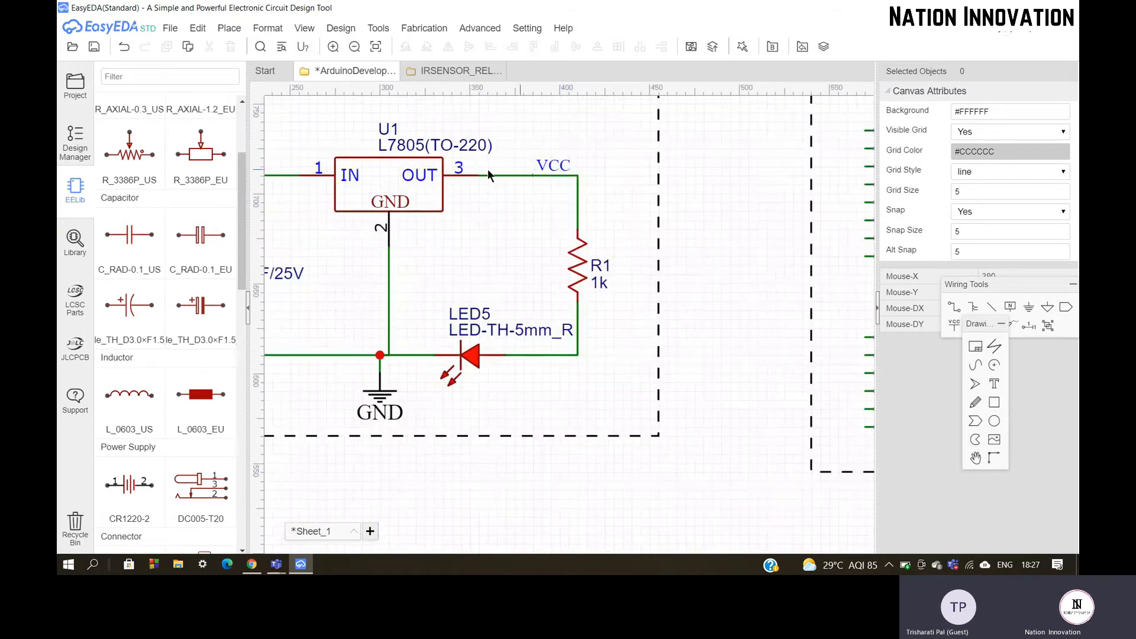
scroll(487, 161, down, 2)
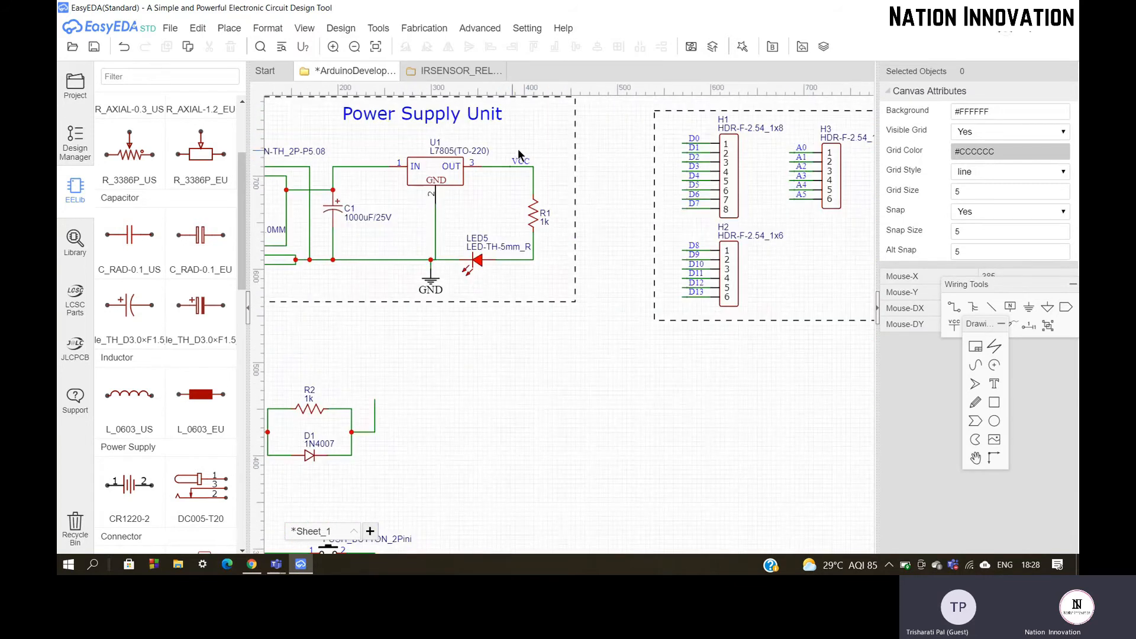
scroll(561, 222, down, 2)
scroll(396, 314, up, 2)
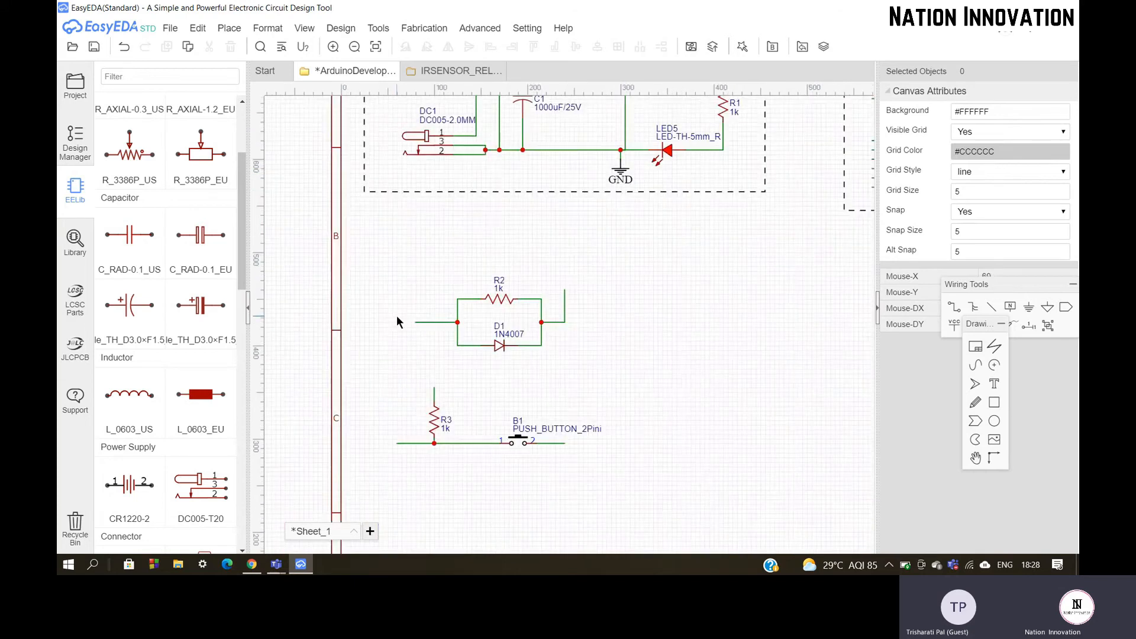
Place a net label on the wire left of the R2 and D1 loop and name it Reset.
scroll(396, 314, up, 3)
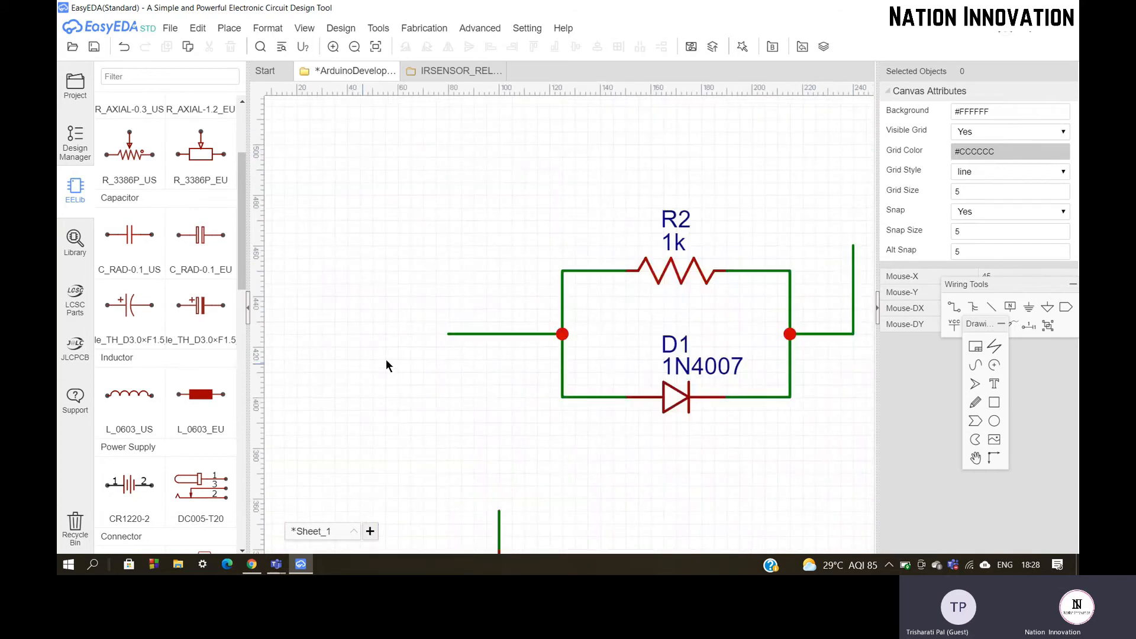
click(1014, 306)
scroll(364, 272, up, 2)
scroll(372, 270, down, 1)
scroll(500, 355, down, 2)
scroll(507, 371, up, 3)
click(497, 368)
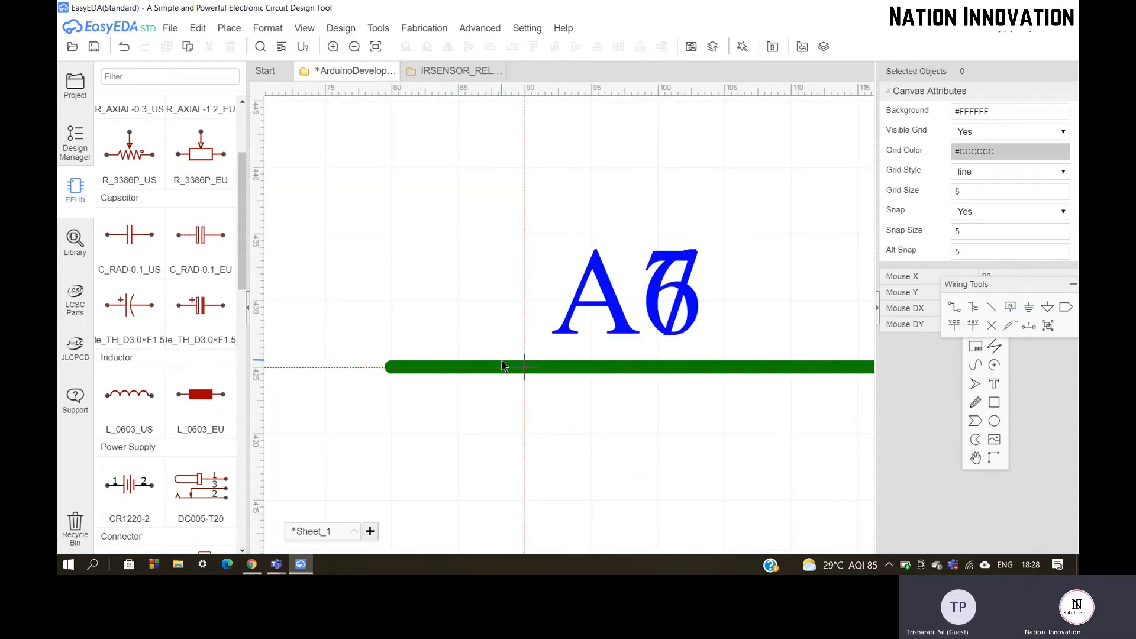
key(Escape)
double_click(620, 330)
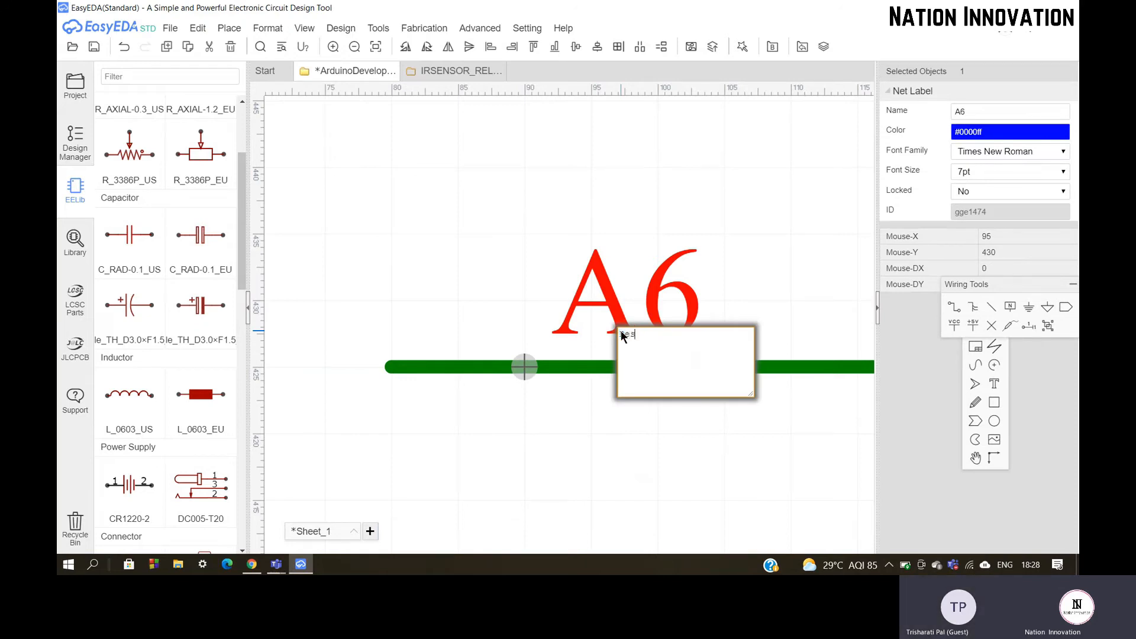
key(Return)
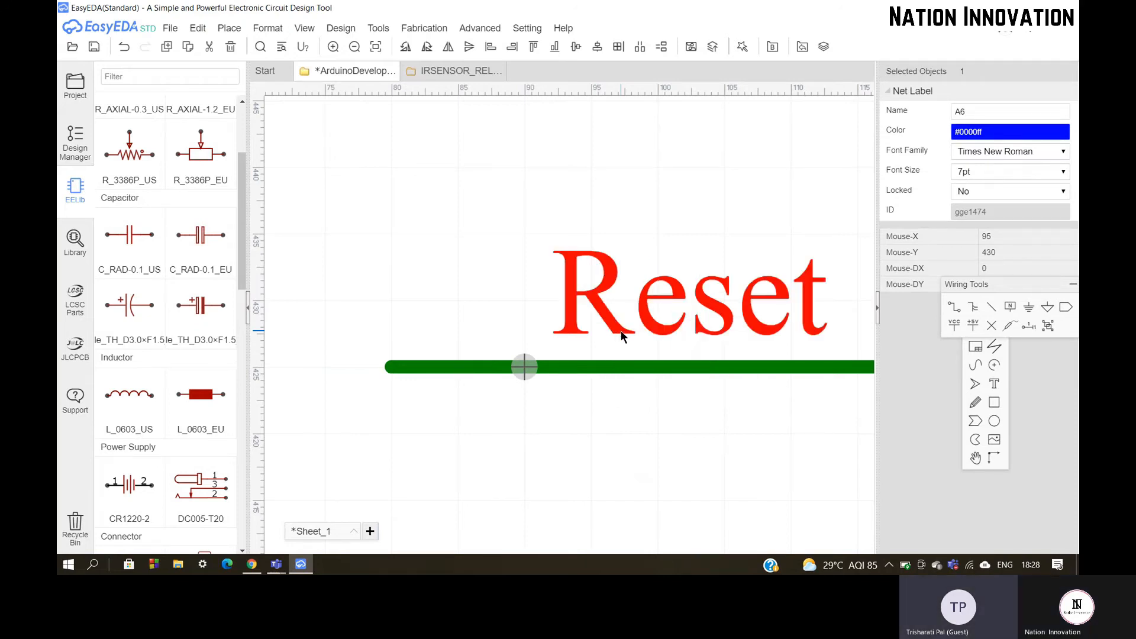
Place a VCC net flag on the upper end of the wire right of the R2 and D1 loop.
scroll(463, 322, down, 2)
scroll(464, 322, down, 5)
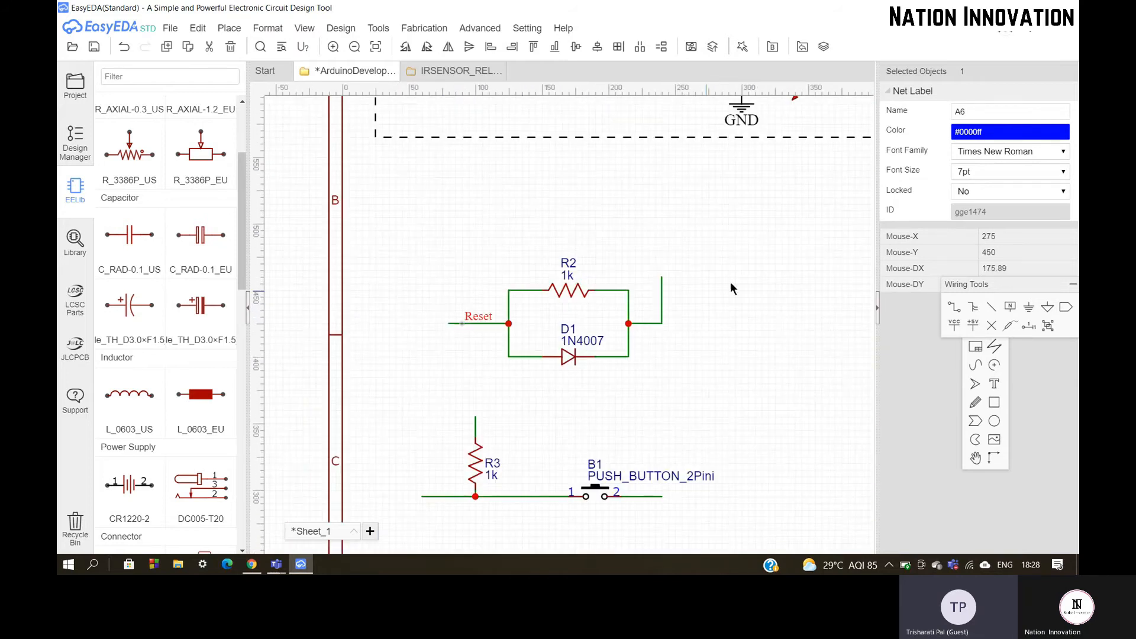
scroll(730, 284, up, 3)
drag(1000, 286, 835, 174)
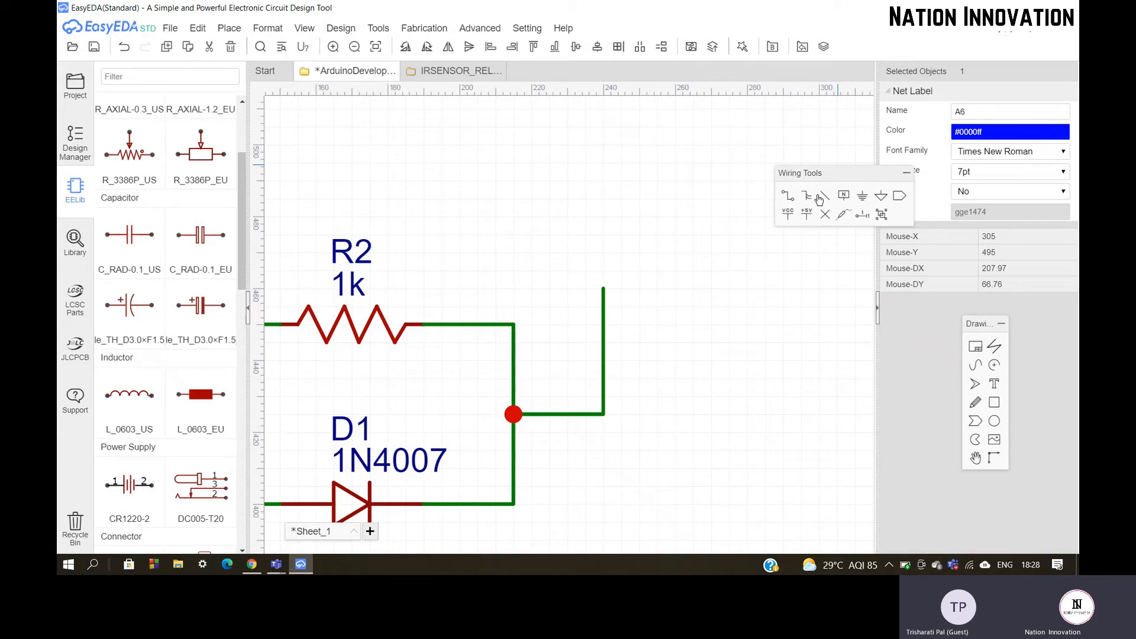
click(788, 220)
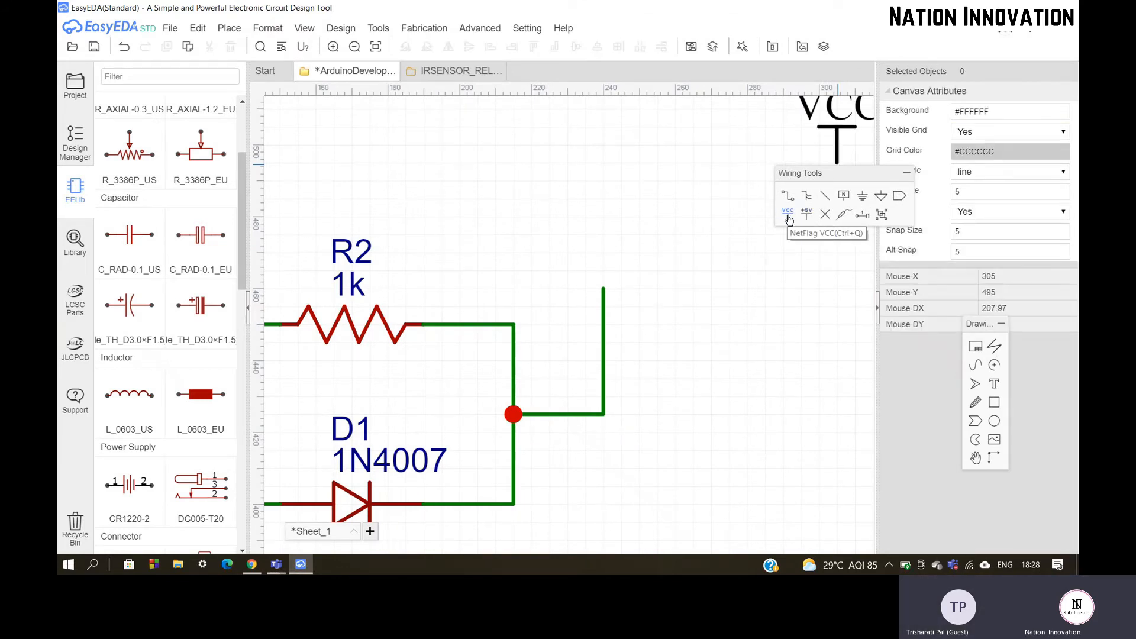
scroll(592, 284, up, 3)
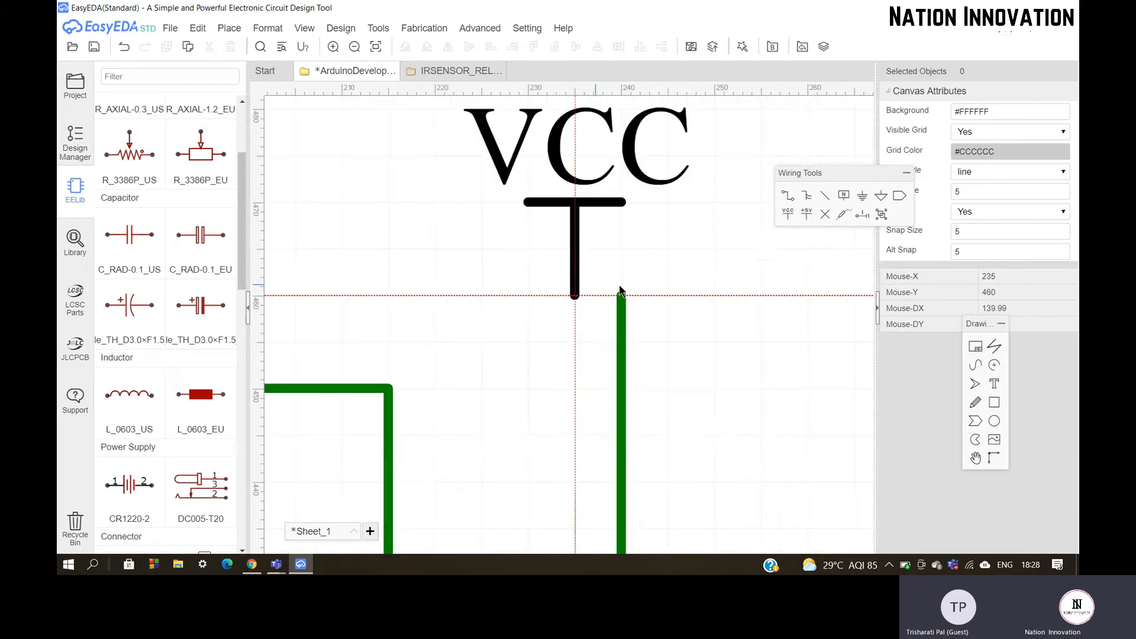
click(623, 290)
scroll(526, 263, down, 2)
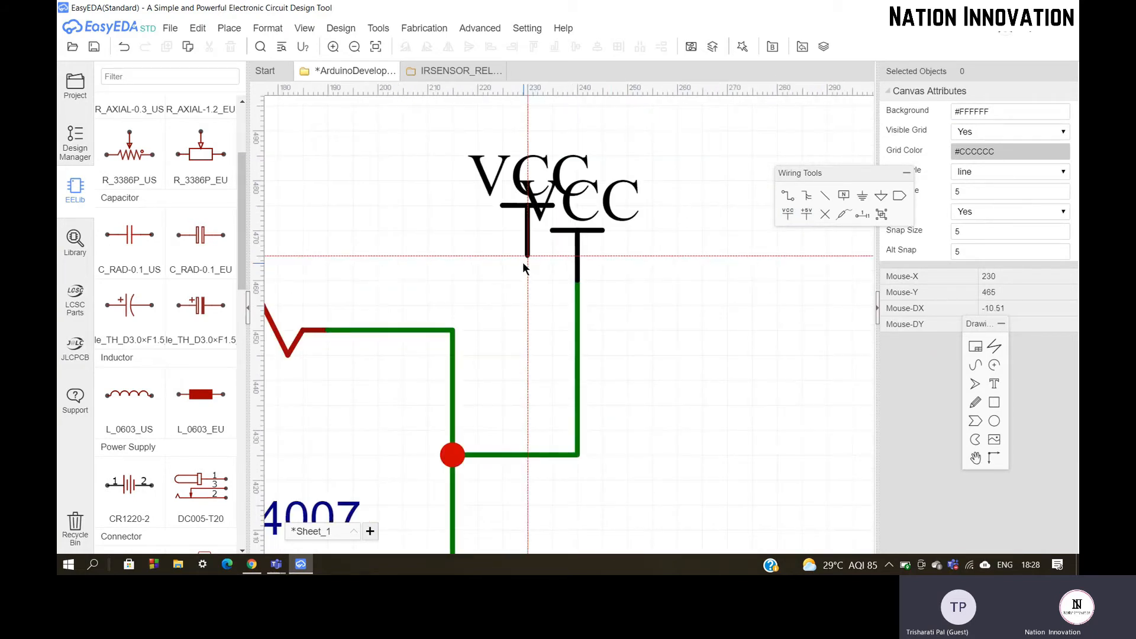
key(Escape)
scroll(524, 307, down, 5)
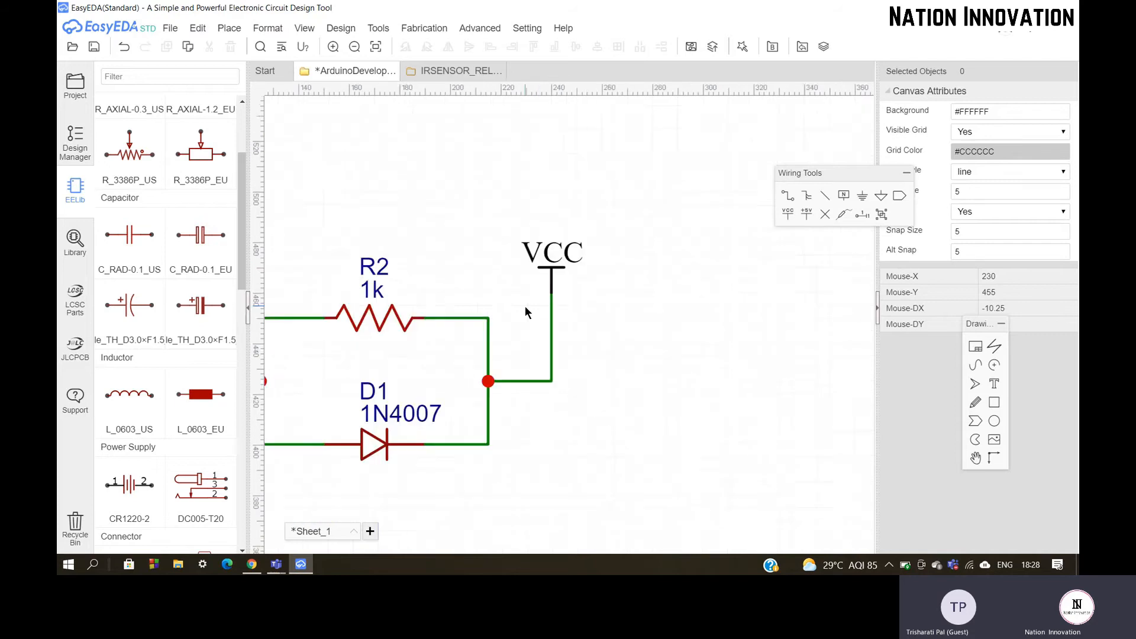
Place a VCC net flag at the wire corner above R1 in the Power Supply Unit.
scroll(573, 310, down, 5)
scroll(627, 189, up, 5)
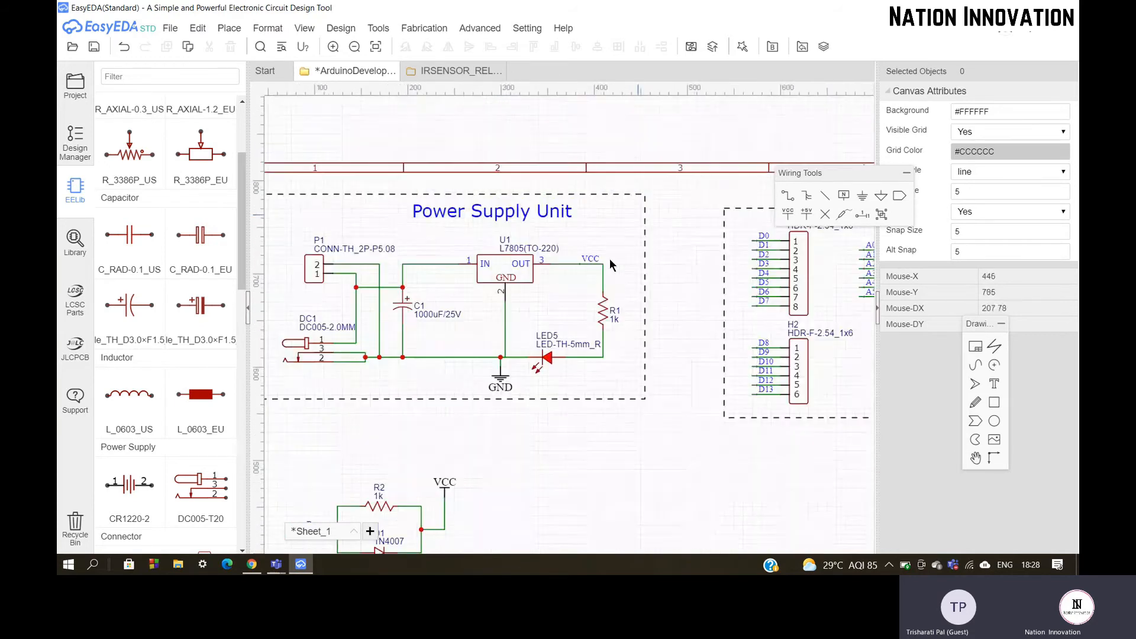
scroll(588, 264, up, 3)
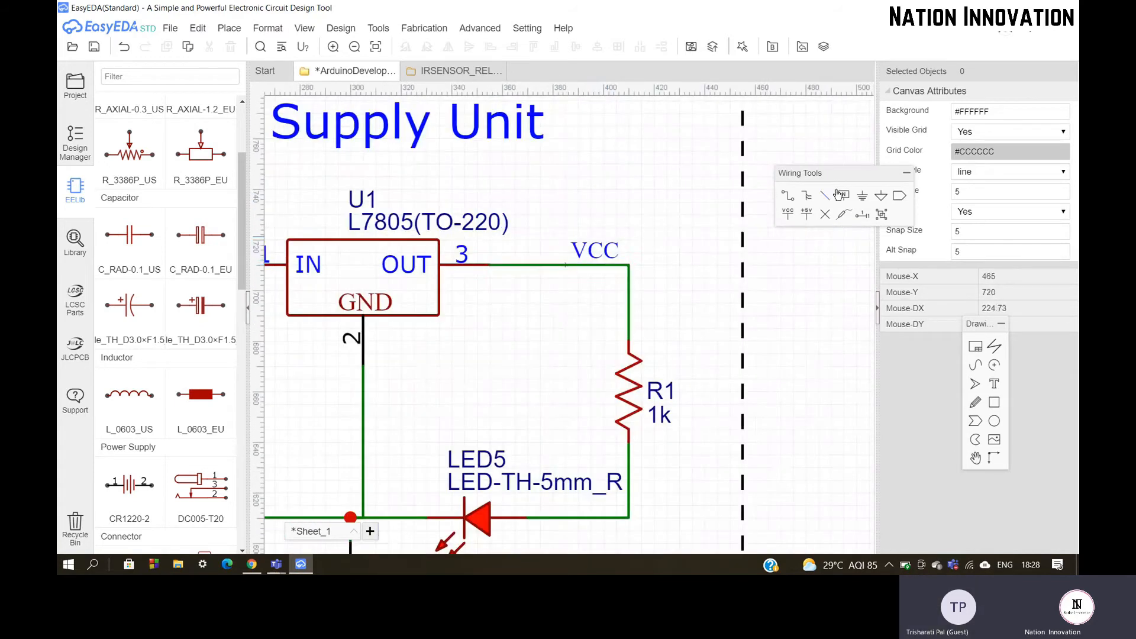
click(782, 218)
scroll(541, 262, up, 5)
scroll(462, 268, down, 2)
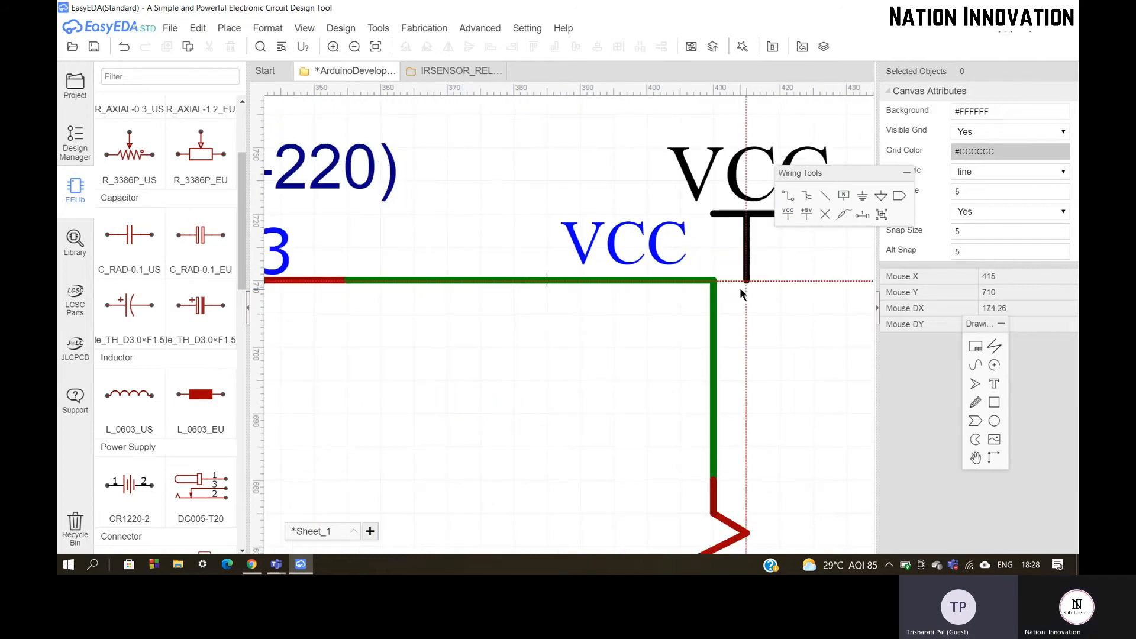
click(713, 281)
key(Escape)
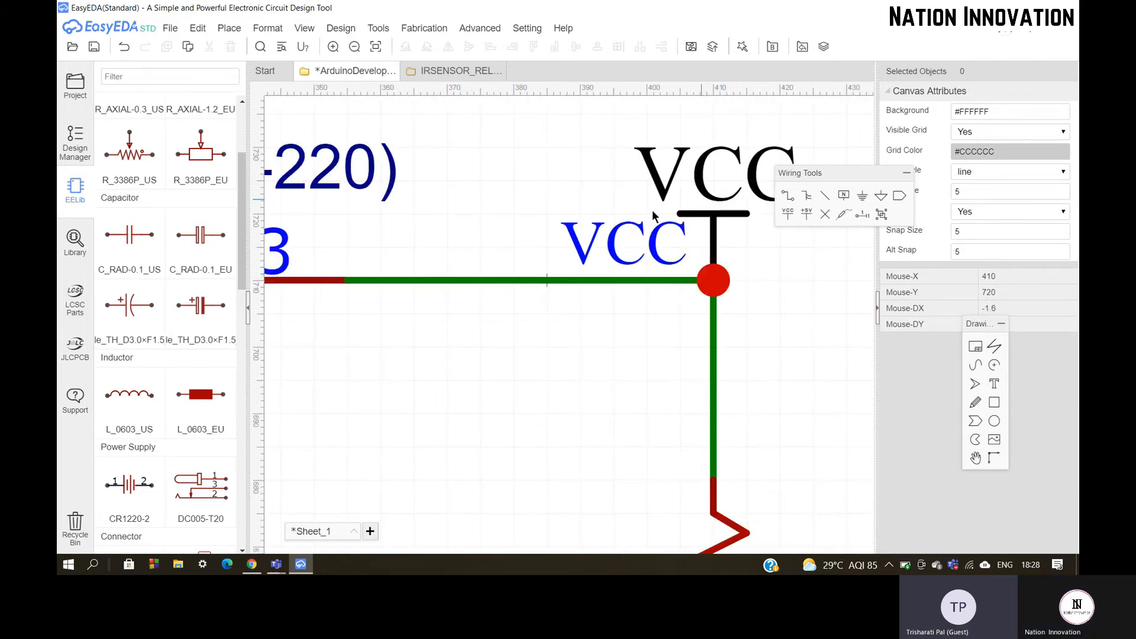
Compare the VCC flags on the Power Supply Unit output and on the R2 and D1 loop.
scroll(652, 210, down, 5)
scroll(628, 185, down, 3)
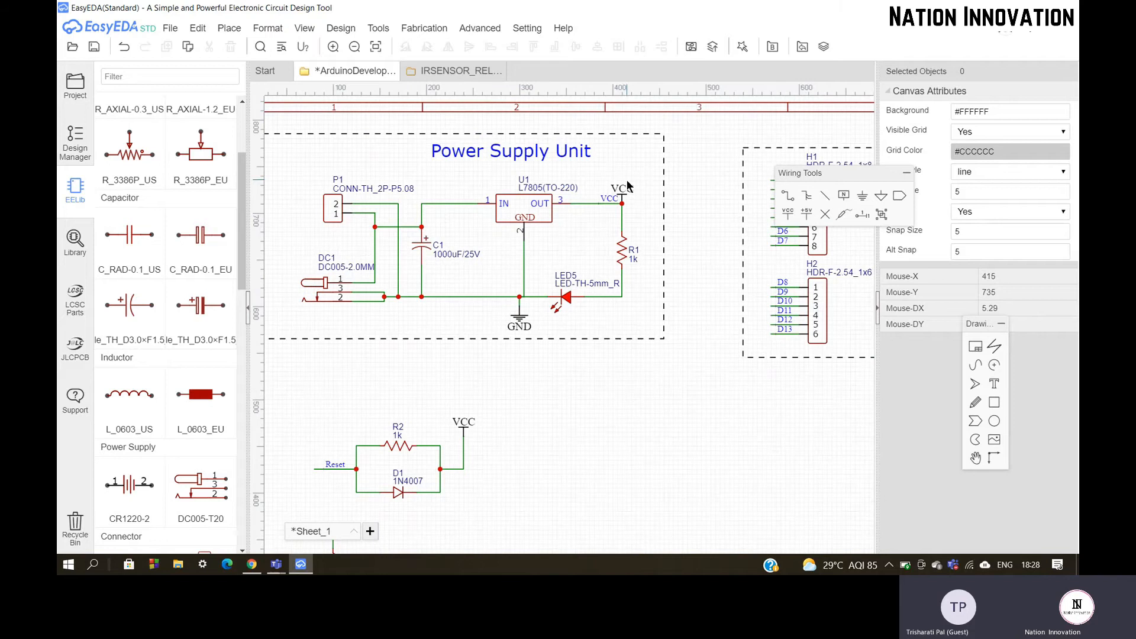
scroll(565, 225, down, 2)
scroll(513, 354, up, 5)
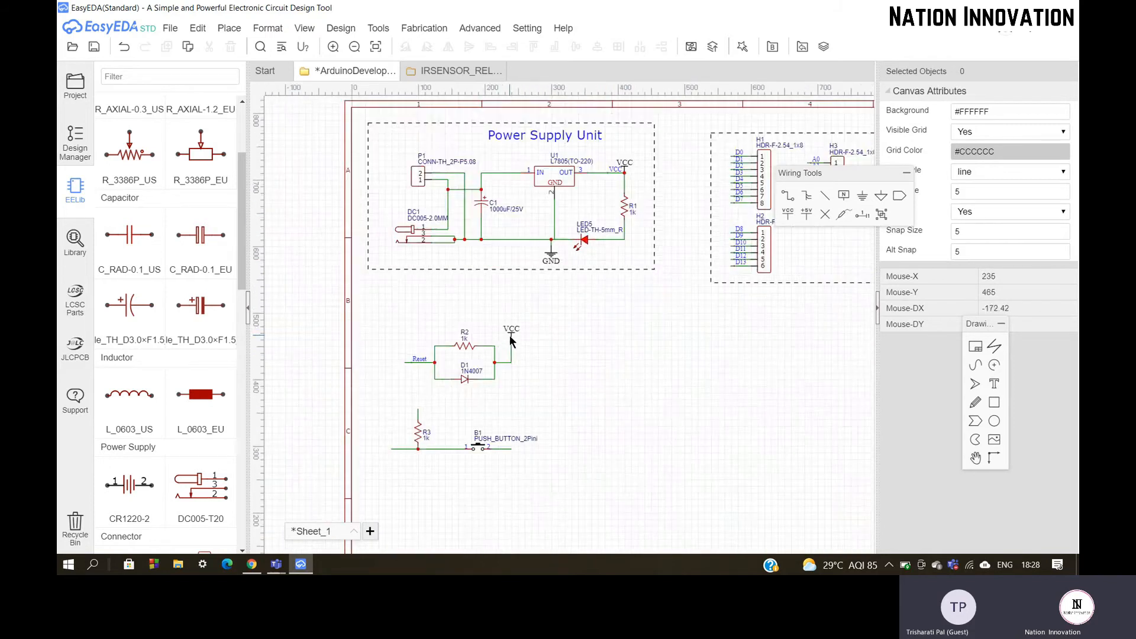
scroll(446, 268, down, 2)
scroll(450, 260, down, 2)
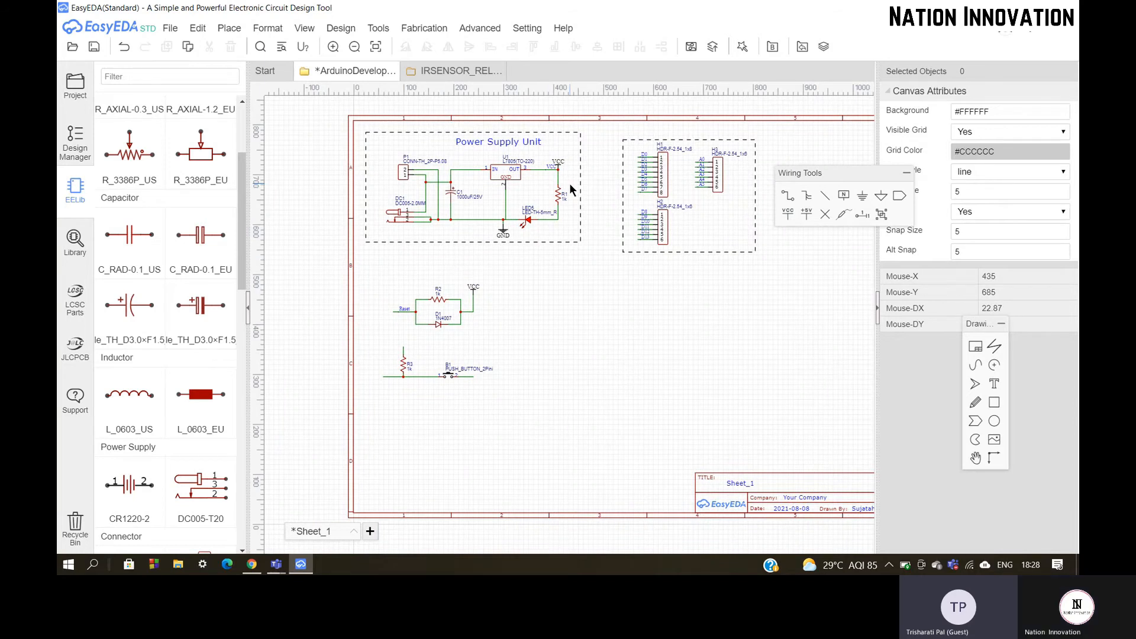
scroll(498, 185, down, 2)
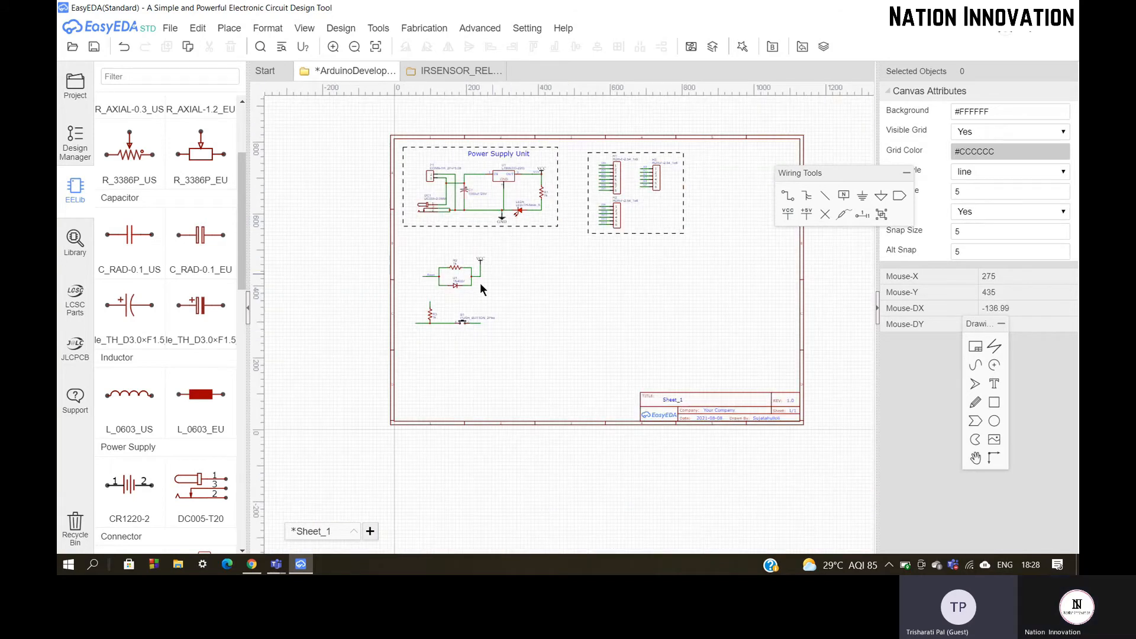
Place a GND net flag below and right of push button B1 and wire it to the free end of the pin 2 wire.
scroll(456, 307, up, 4)
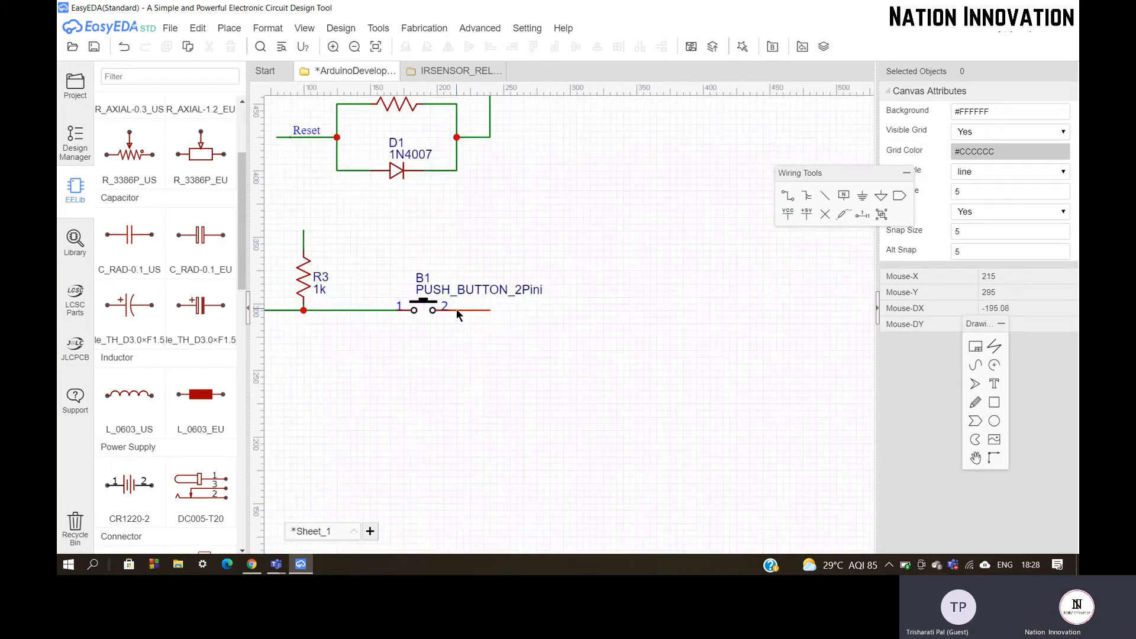
click(863, 200)
scroll(505, 378, up, 4)
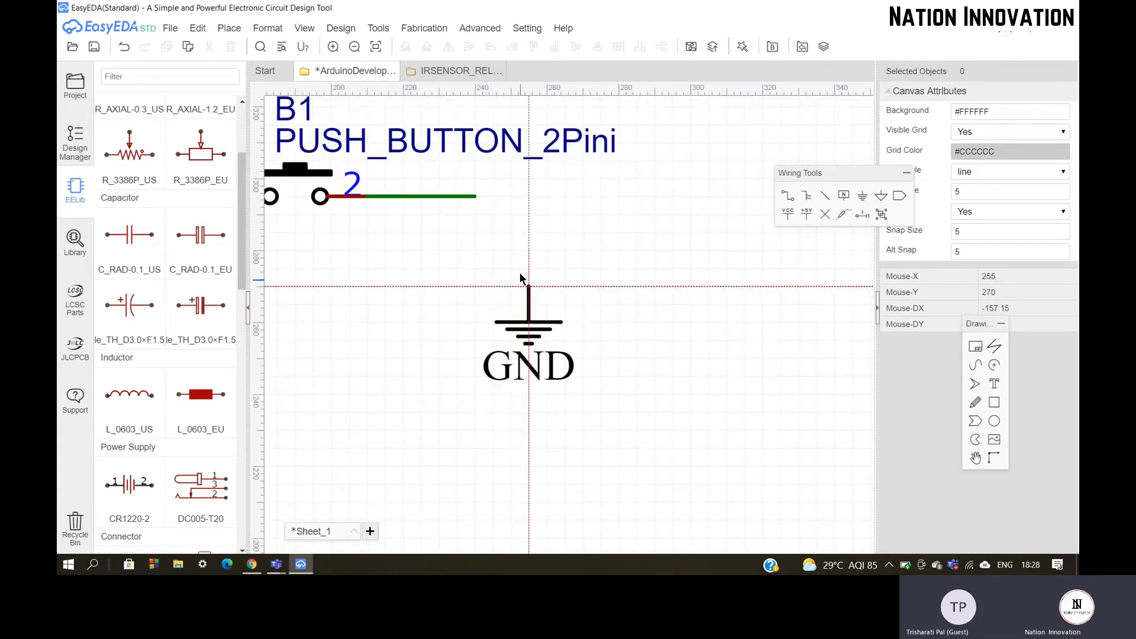
click(520, 269)
key(Escape)
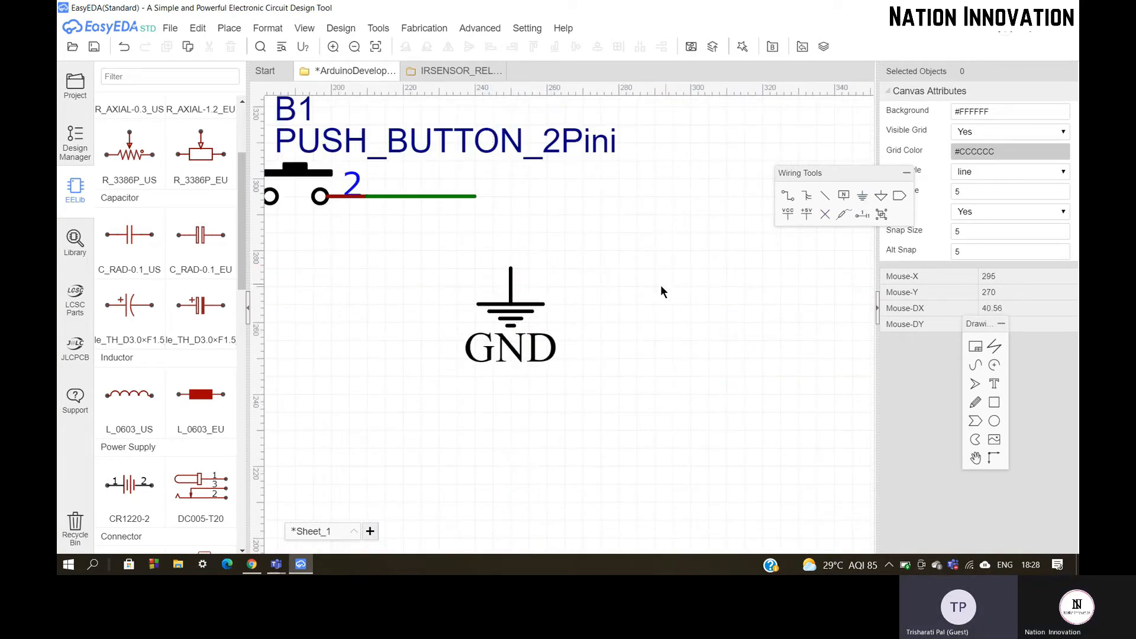
click(510, 268)
click(475, 197)
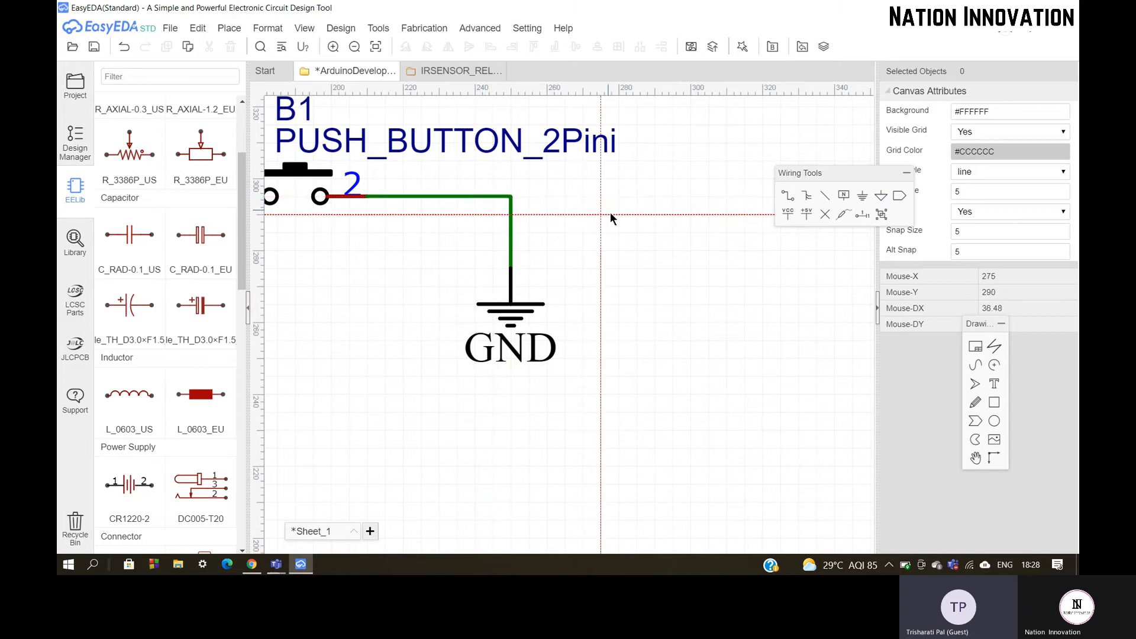
Place a VCC net flag on the upper end of the wire above R3.
scroll(609, 212, down, 4)
scroll(648, 228, down, 2)
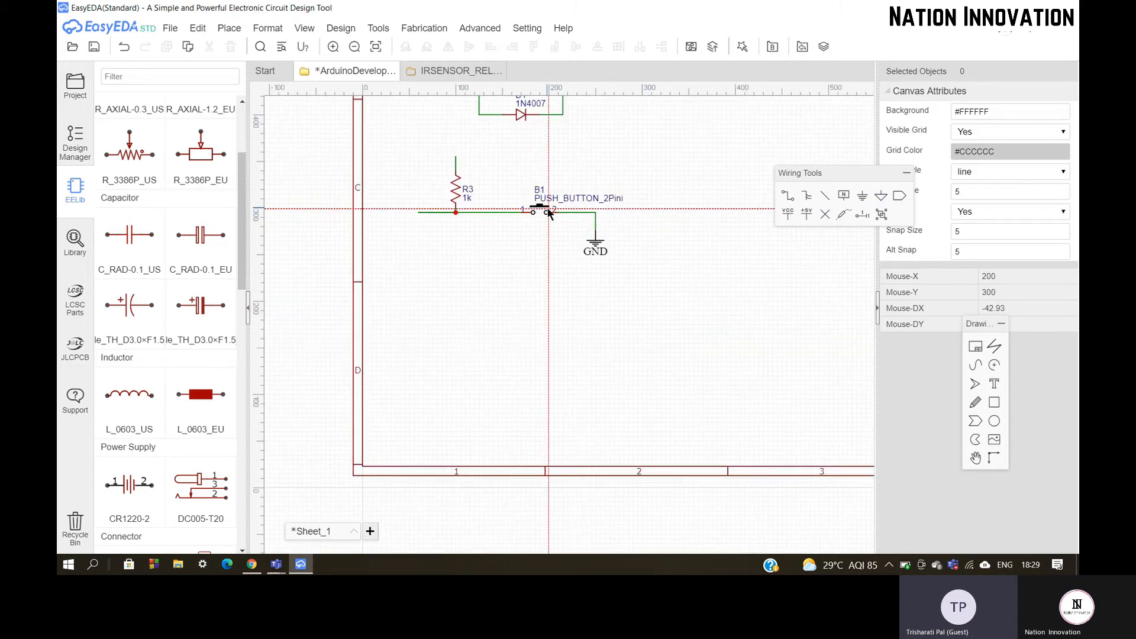
scroll(448, 146, up, 3)
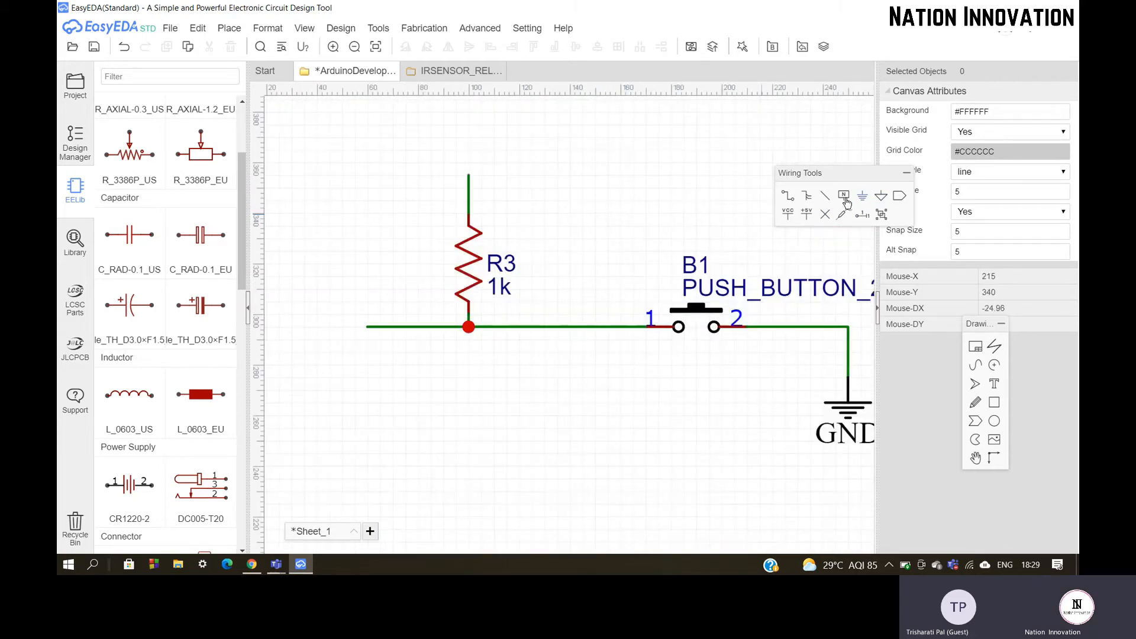
click(784, 217)
scroll(491, 161, up, 3)
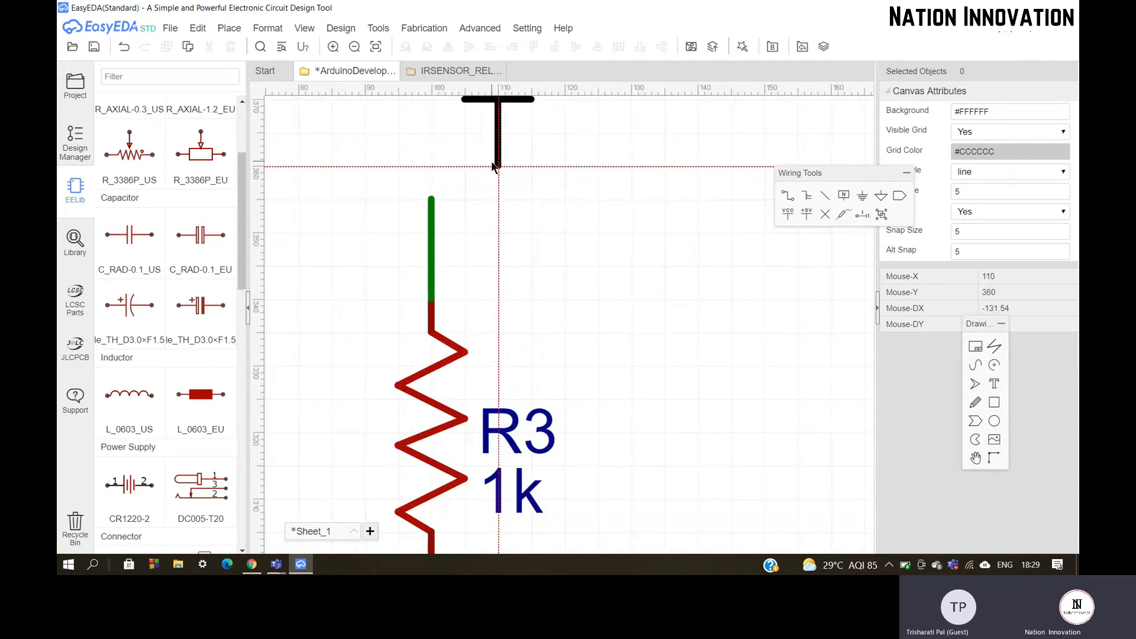
click(432, 200)
scroll(562, 188, down, 2)
key(Escape)
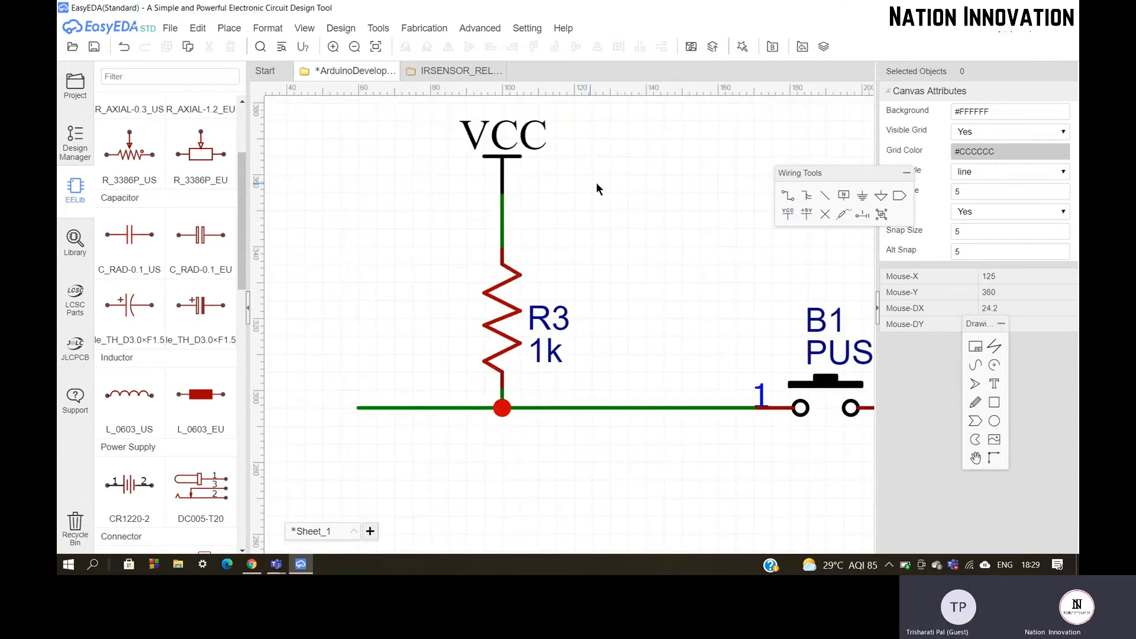
Place a Reset net label on the horizontal wire left of R3.
click(839, 197)
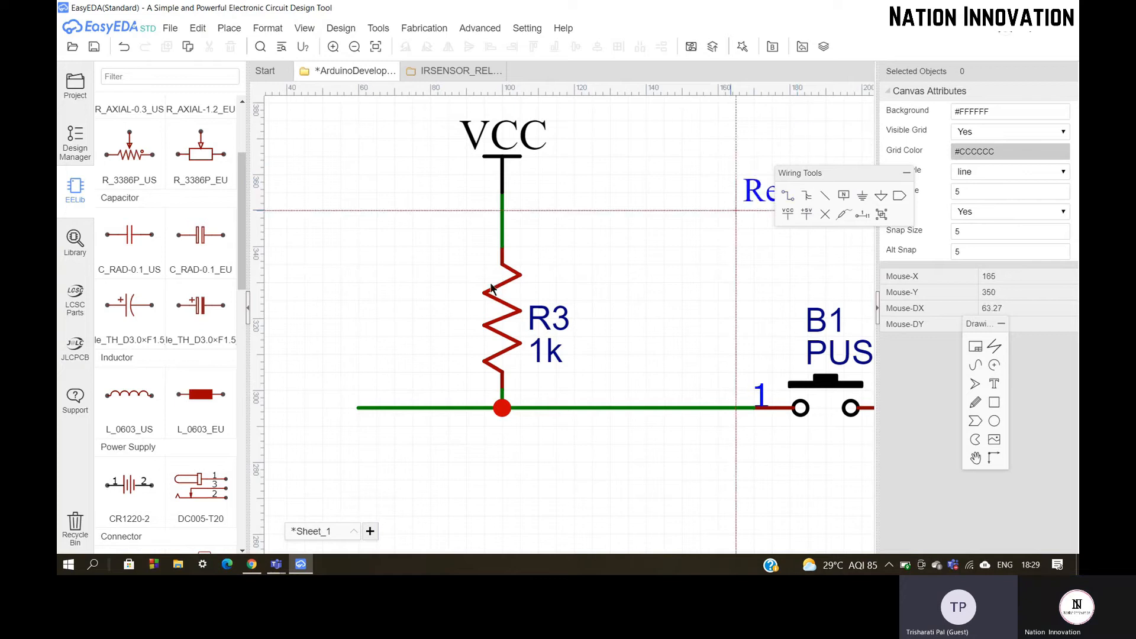
scroll(392, 396, up, 3)
click(366, 435)
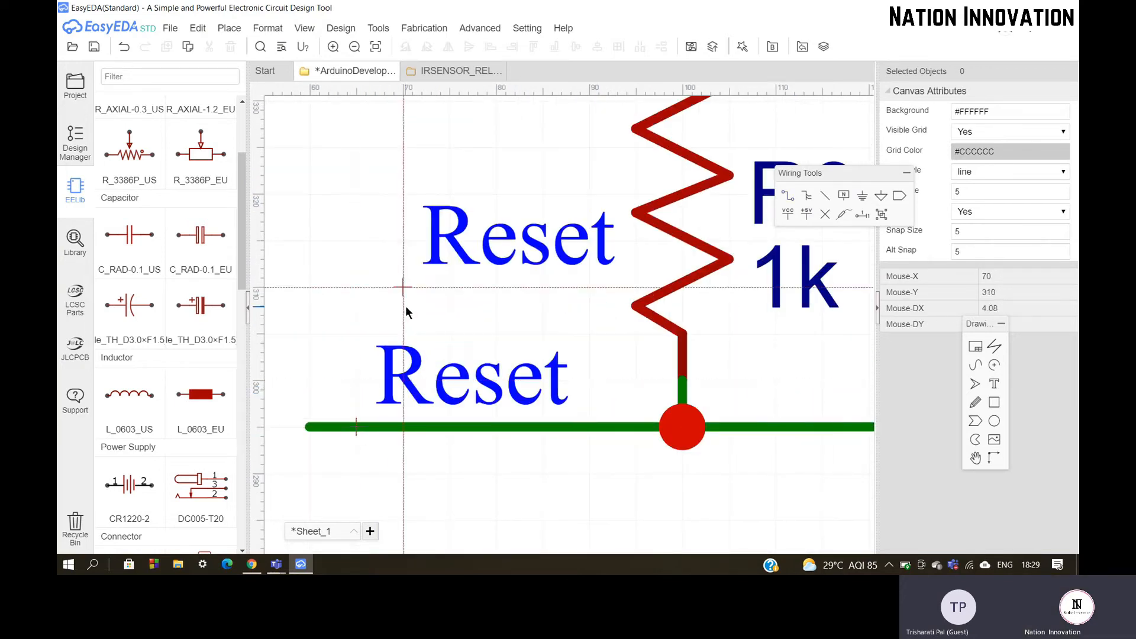
key(Escape)
scroll(402, 305, down, 4)
scroll(393, 272, down, 2)
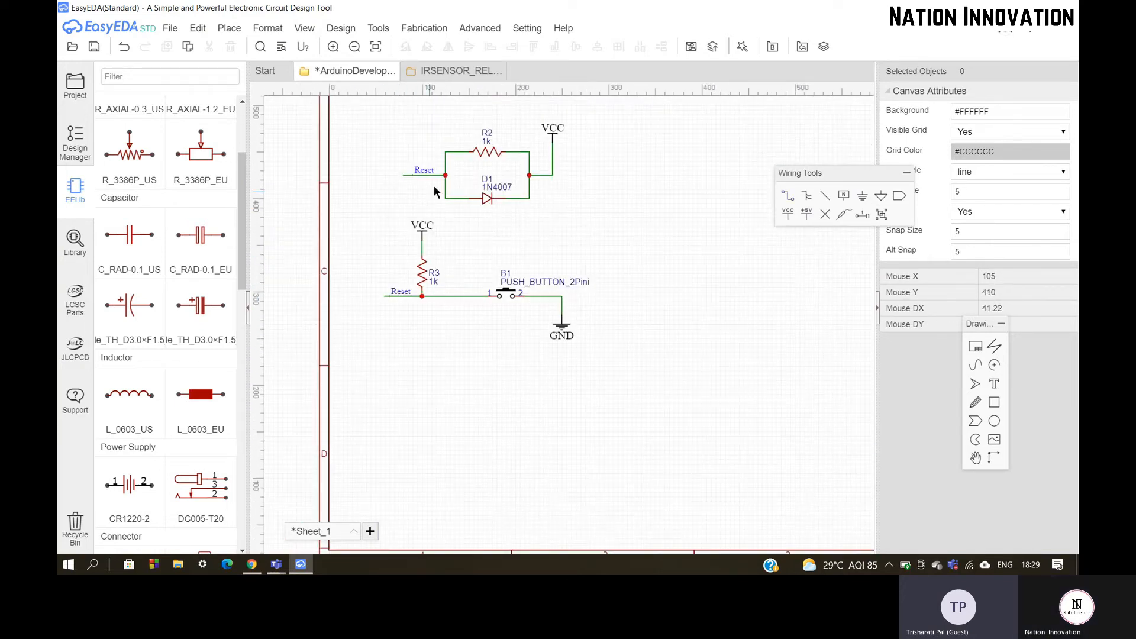
Move both reset circuits together slightly up and left, closer to the Power Supply Unit.
scroll(352, 167, down, 3)
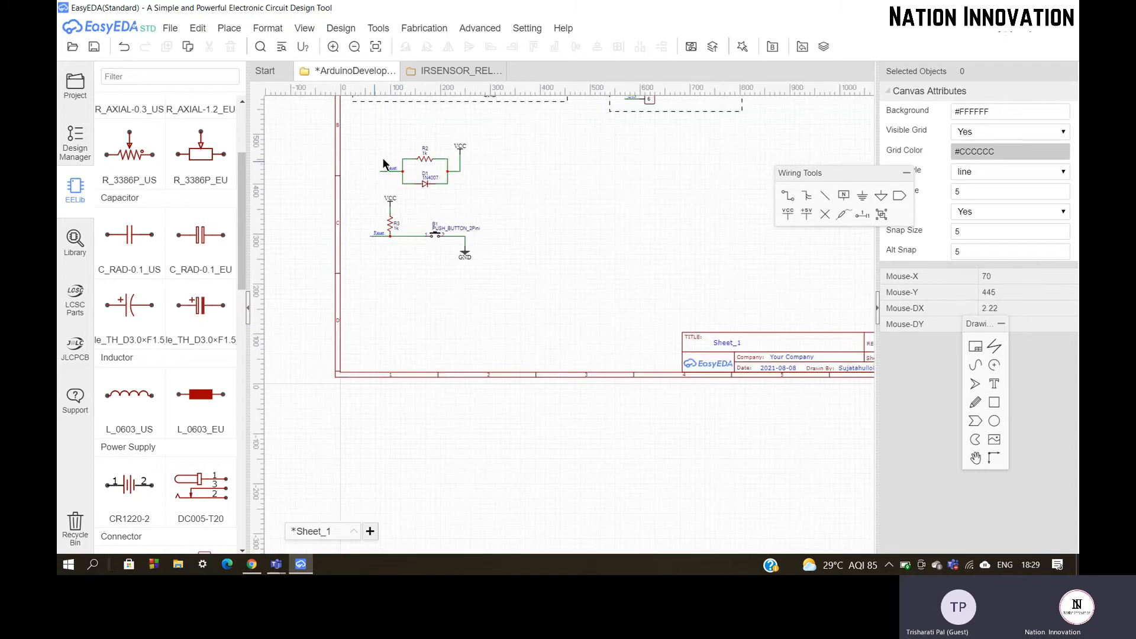
drag(424, 229, 462, 235)
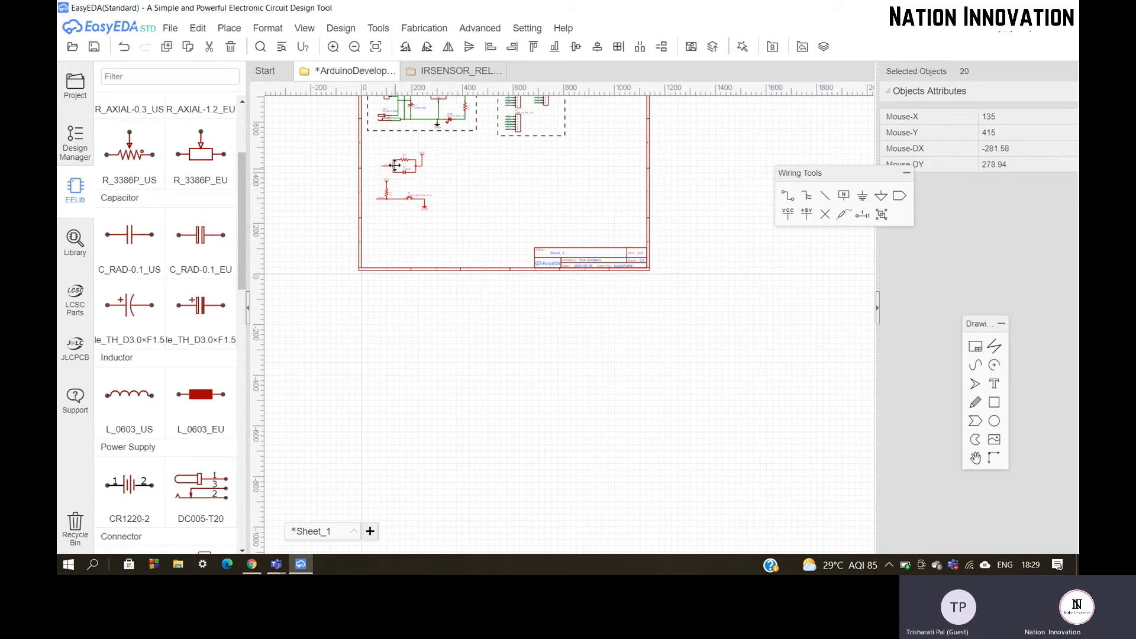
drag(394, 167, 391, 156)
click(392, 213)
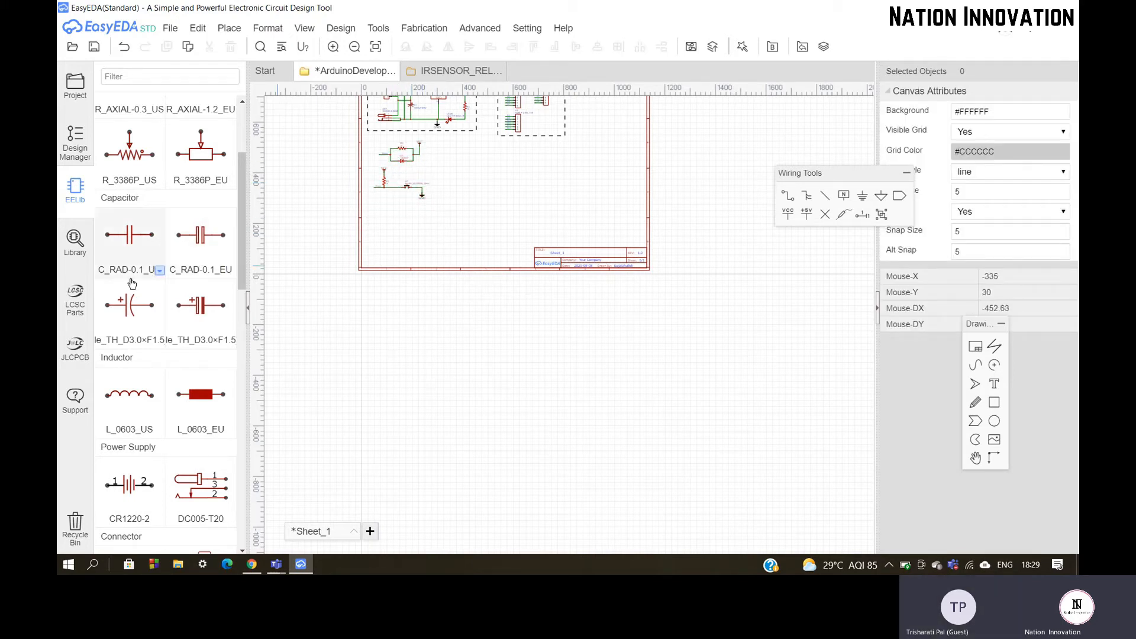
Search the component library's symbols for ATMega328p.
click(87, 248)
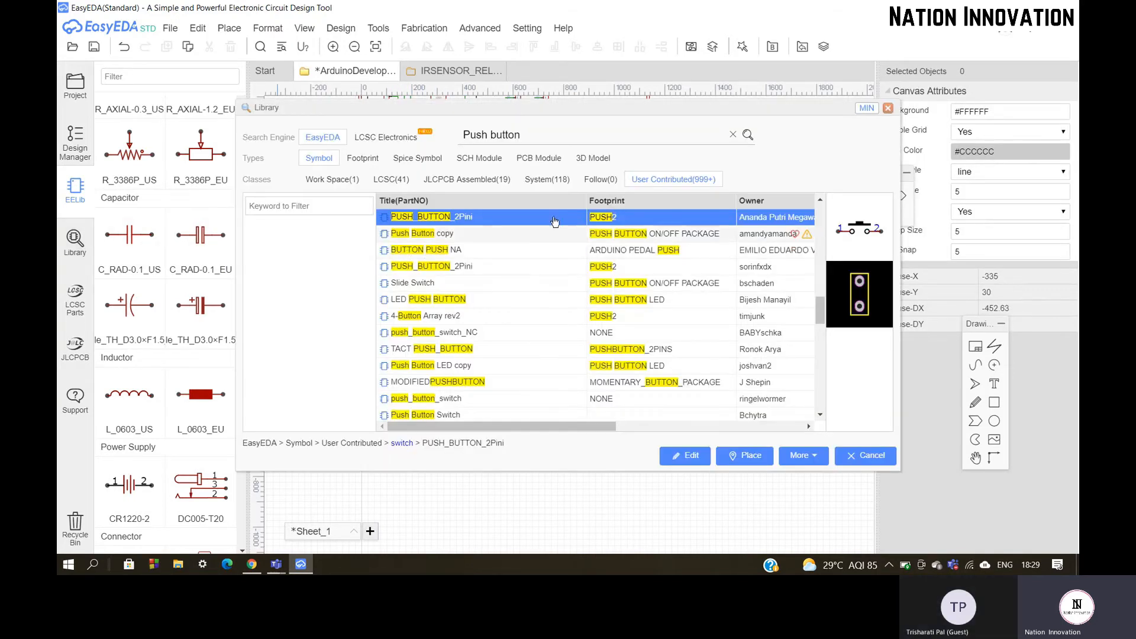
click(734, 136)
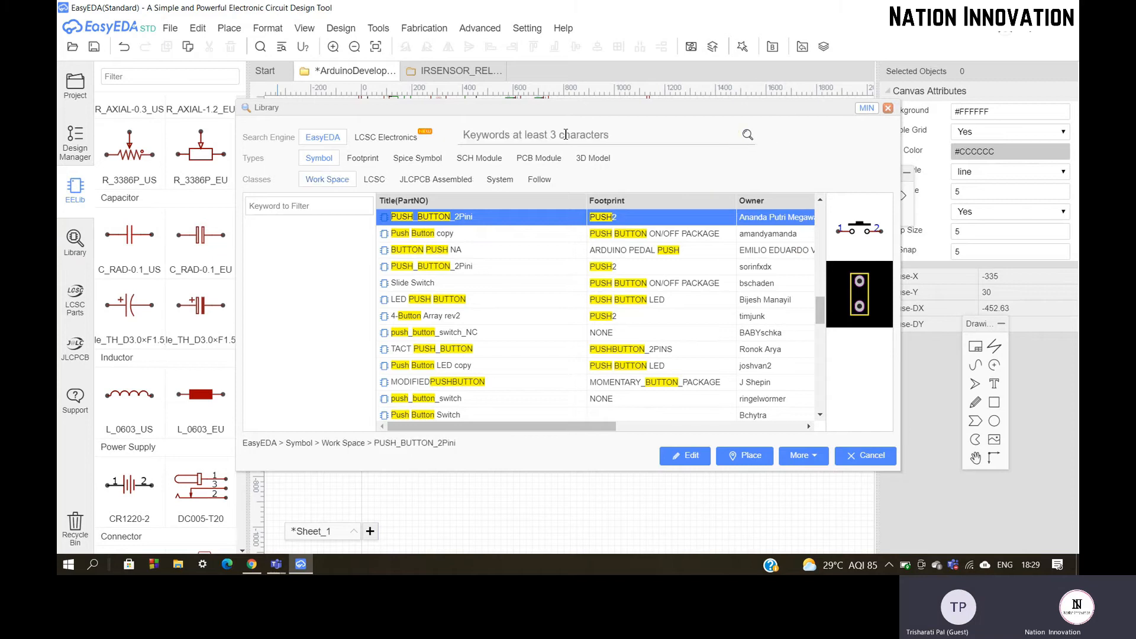
text(ATMega328p)
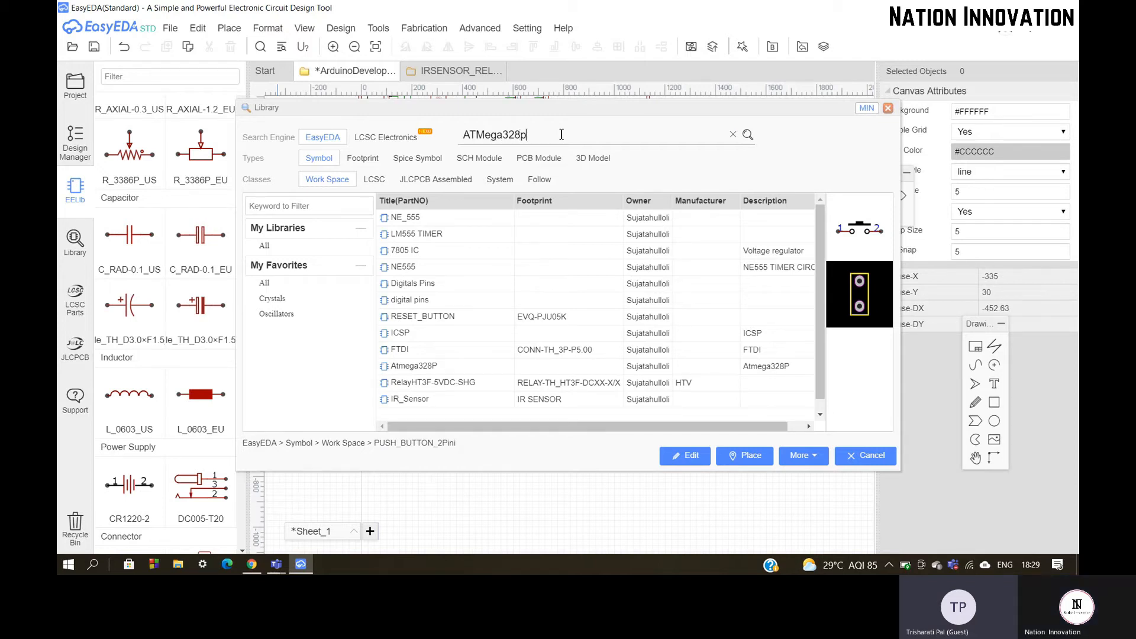
key(Return)
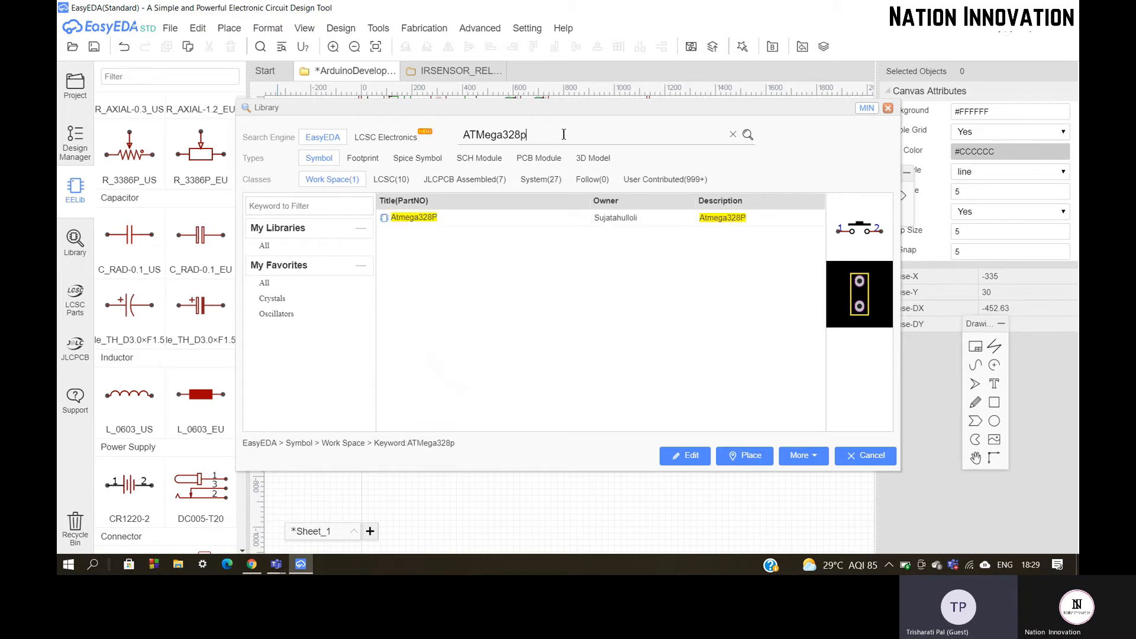
Preview the Work Space Atmega328P symbol and the LCSC symbols ATMEGA328PB-AUR, ATMEGA328PB-AU and ATMEGA328PB-AN.
click(572, 219)
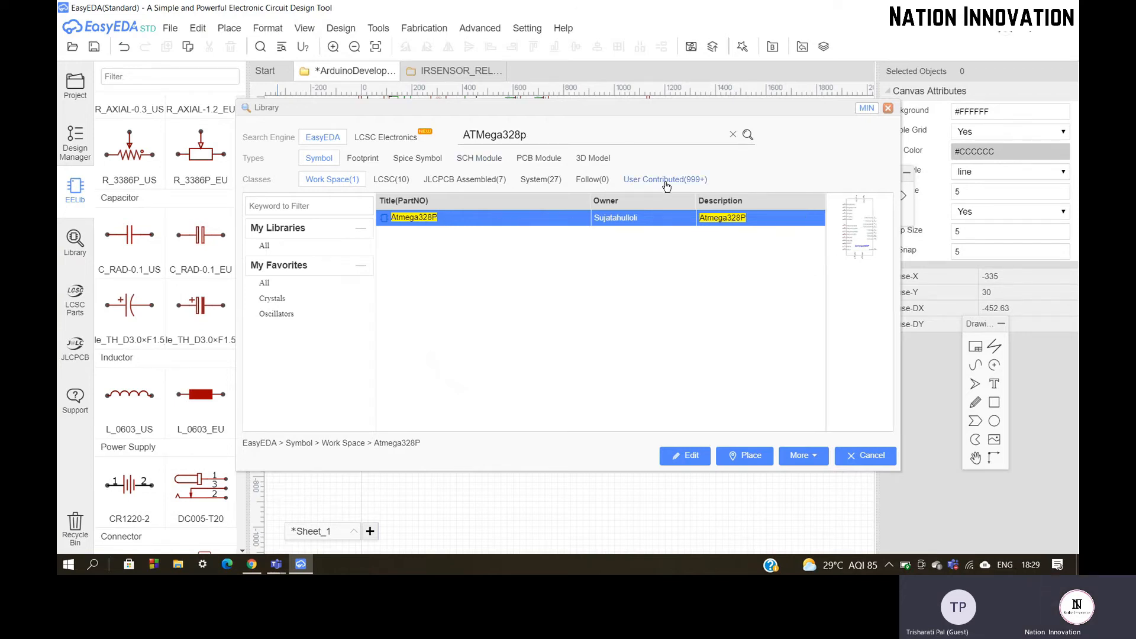
click(472, 184)
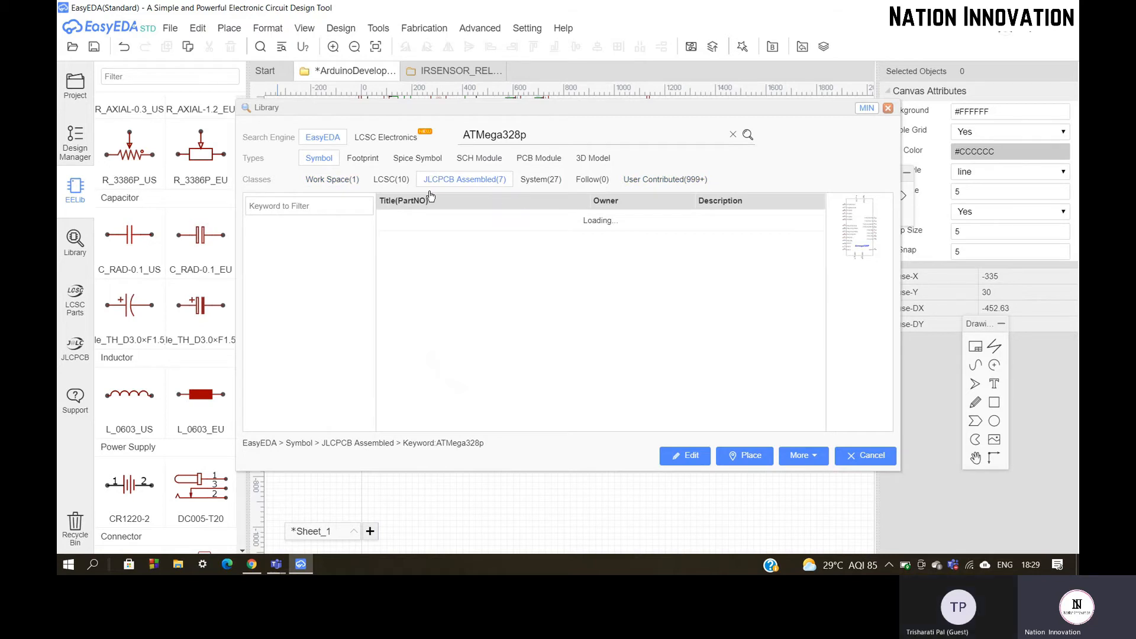
click(390, 182)
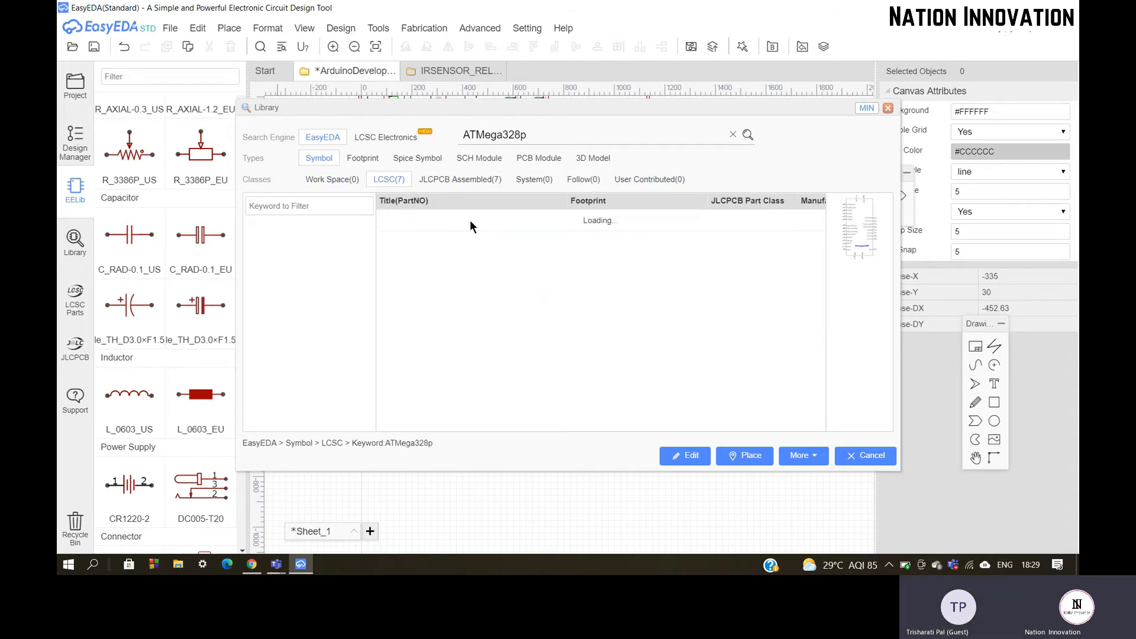
click(519, 235)
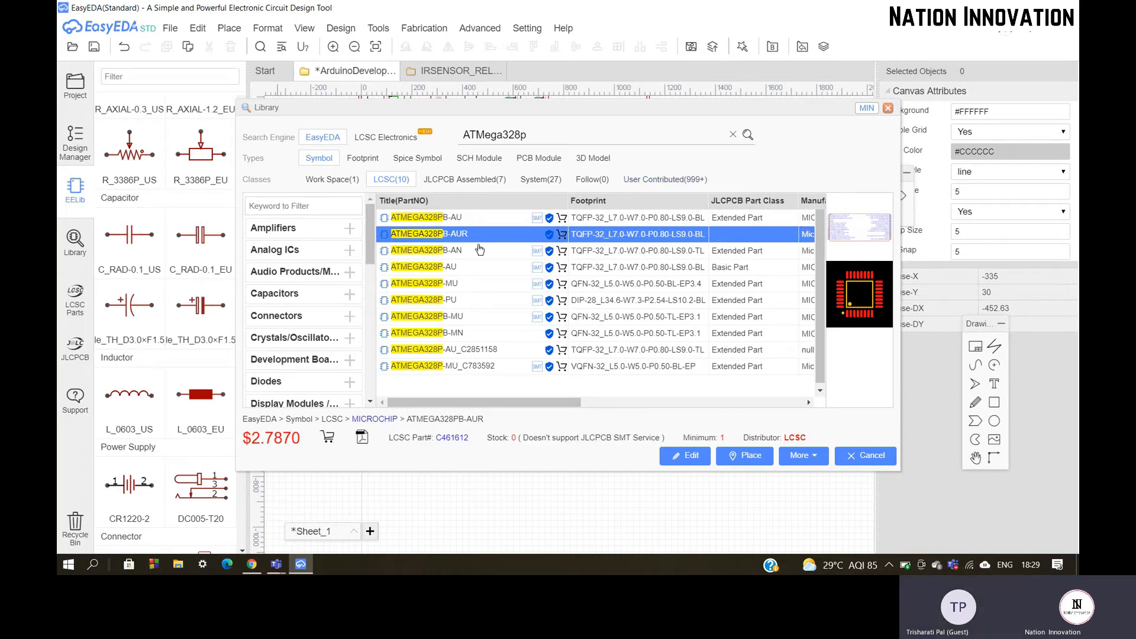
click(499, 219)
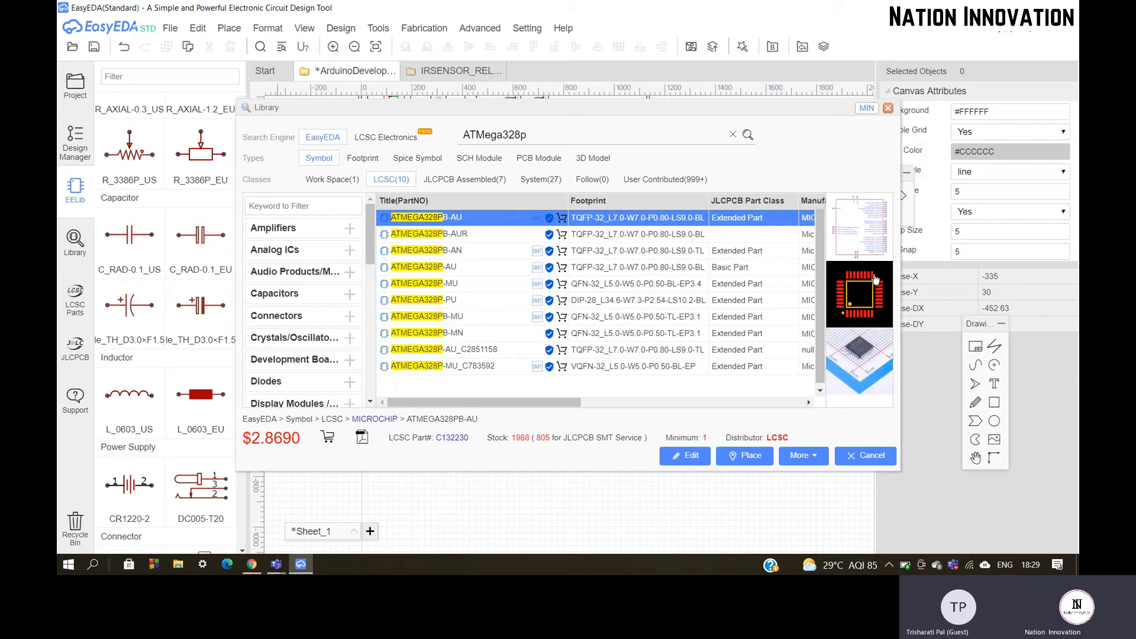
click(471, 251)
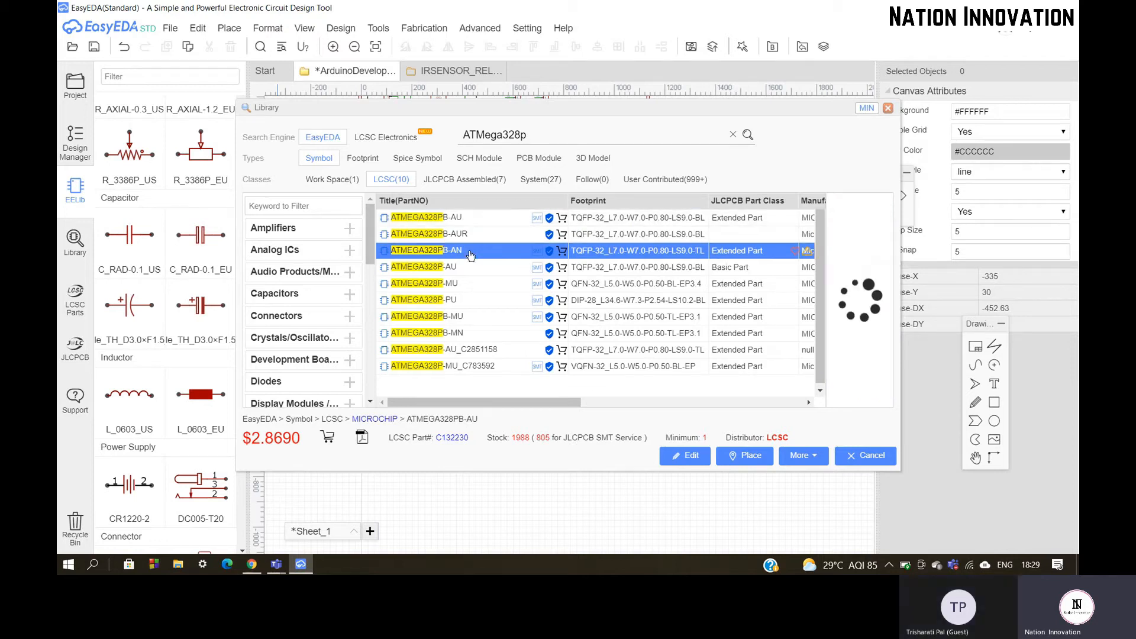
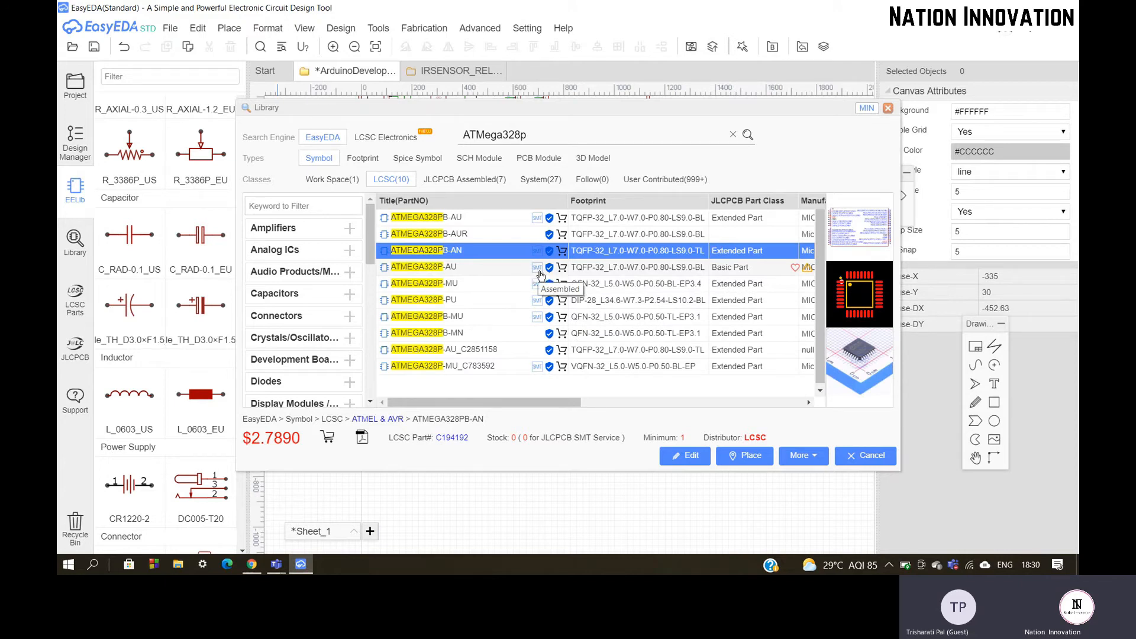
Look through the System class ATmega328P symbols, previewing the -A, -M, -MNR, IC_UC_ATMEGA328P and -15MZ variants.
click(557, 180)
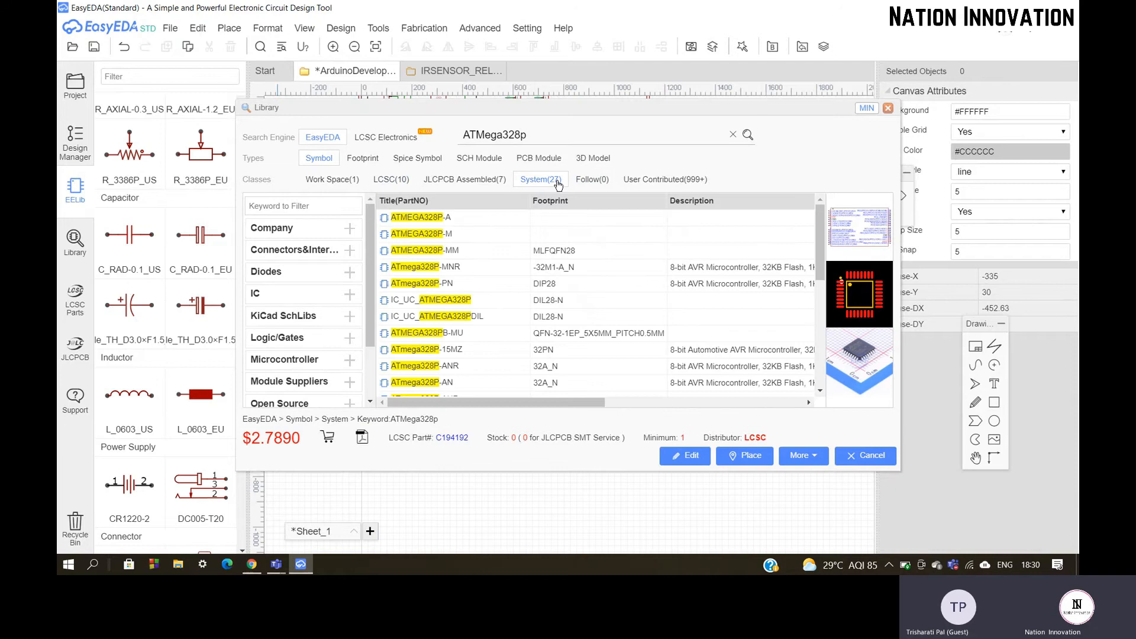
click(494, 218)
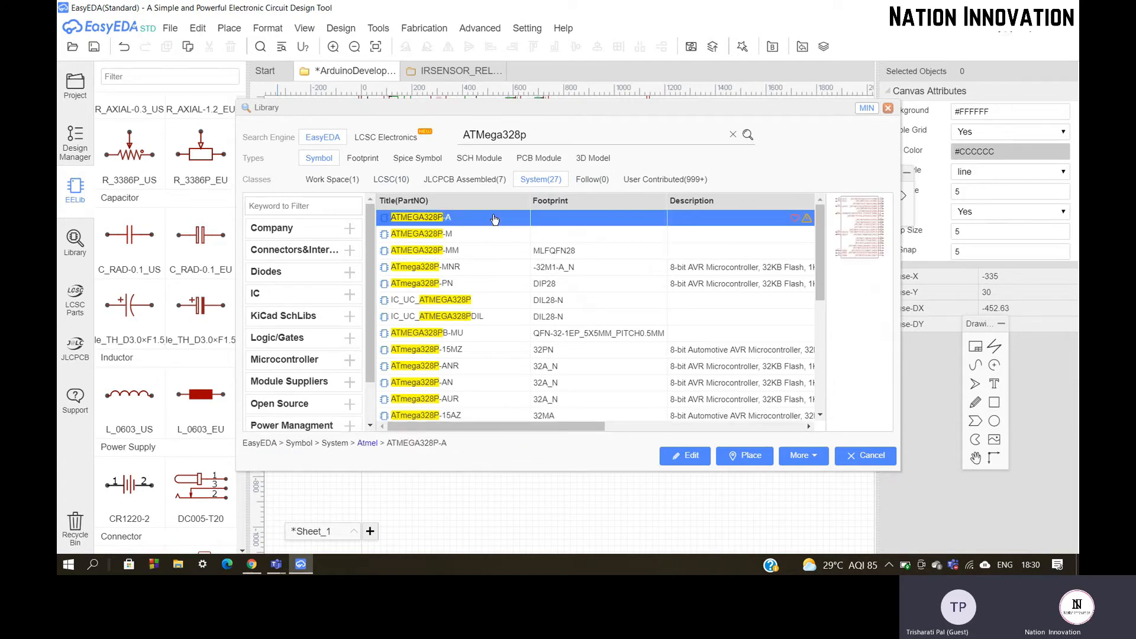
click(494, 234)
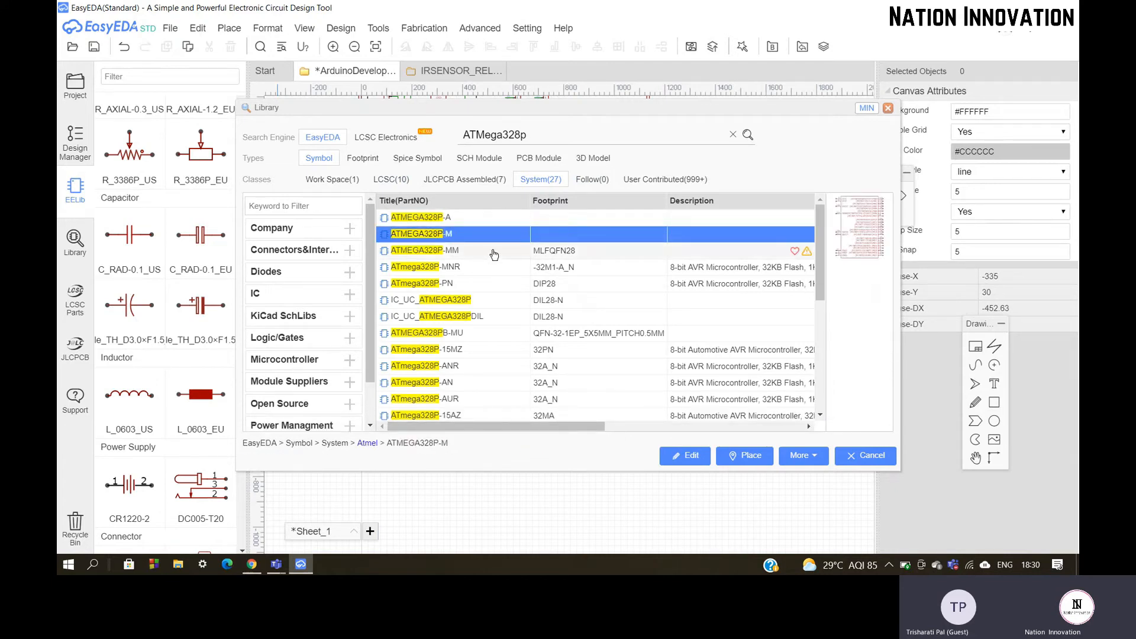
click(498, 267)
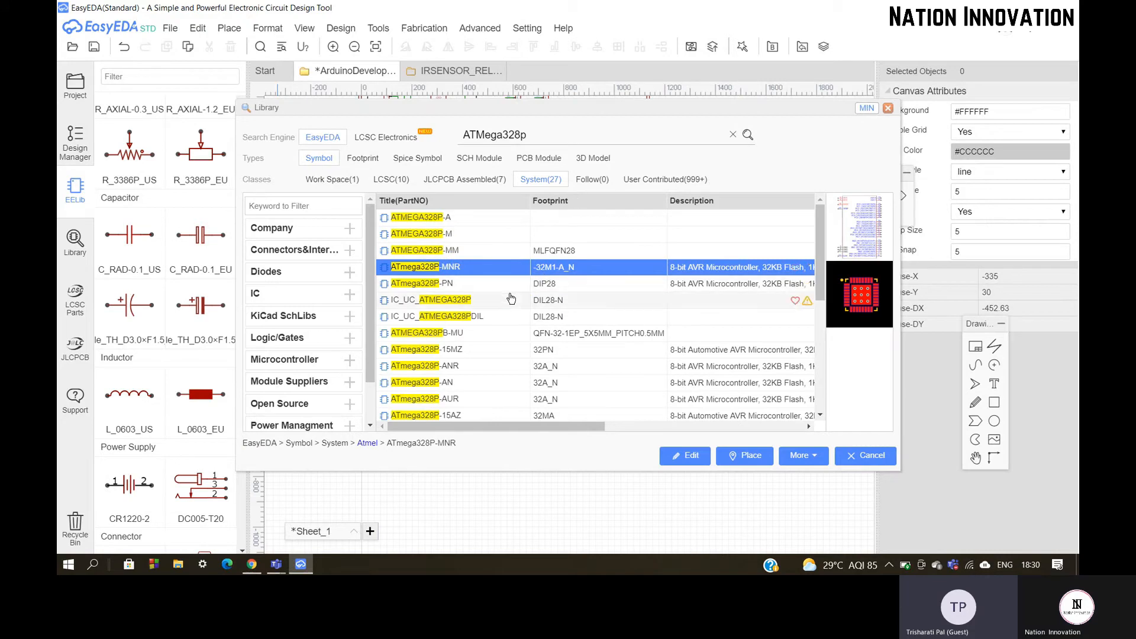
click(528, 300)
click(521, 350)
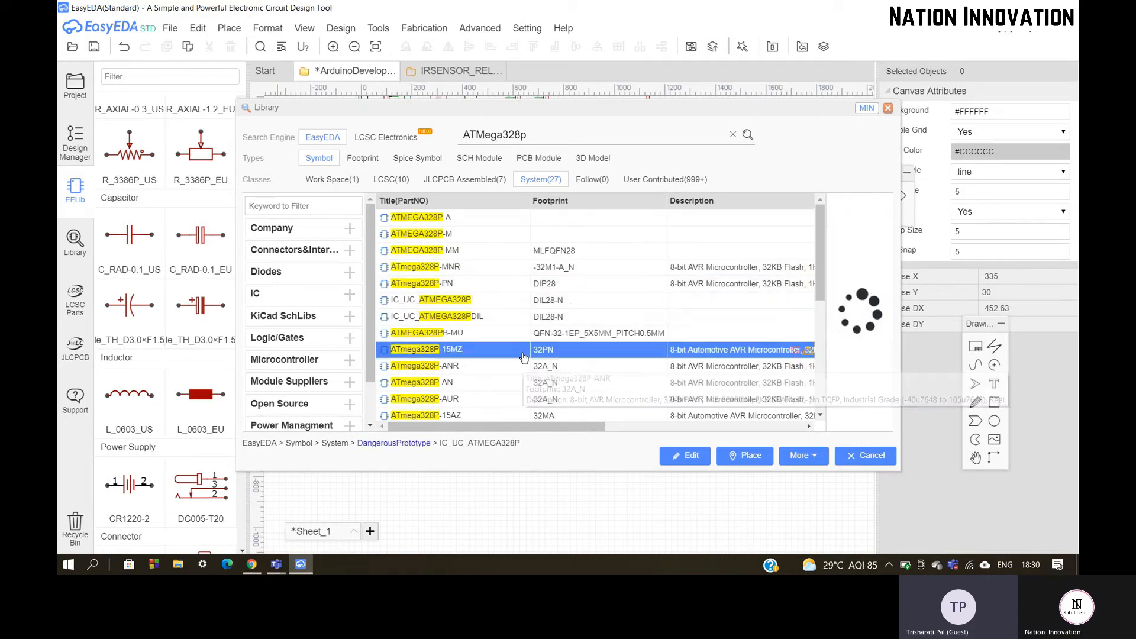
scroll(521, 331, down, 5)
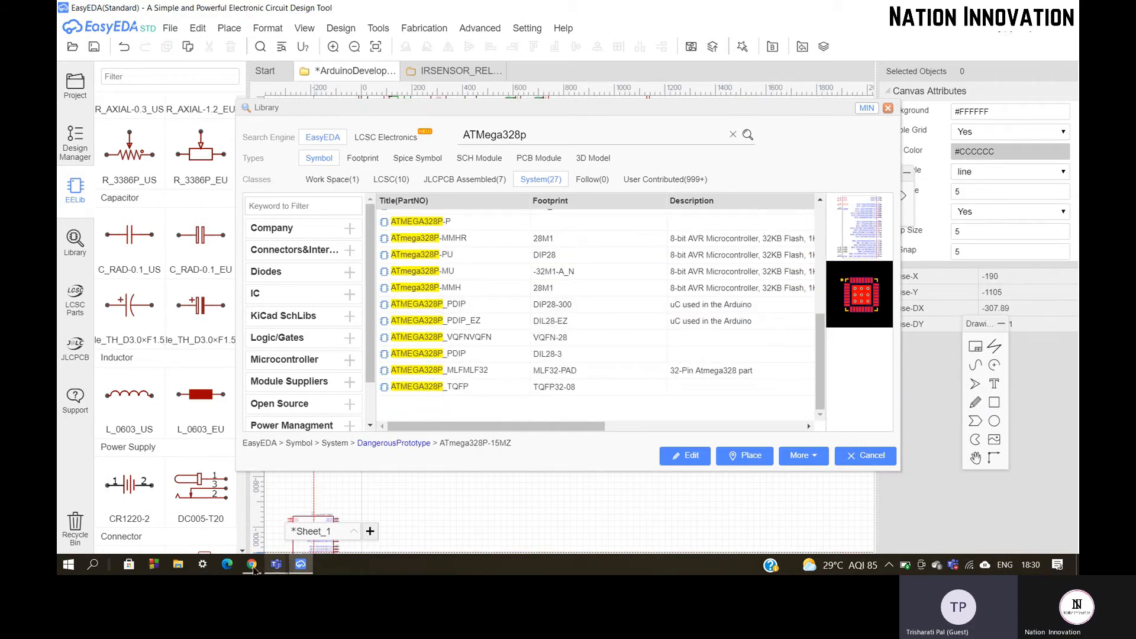
Switch to Chrome and run a Google Images search for Atmega328p.
click(256, 565)
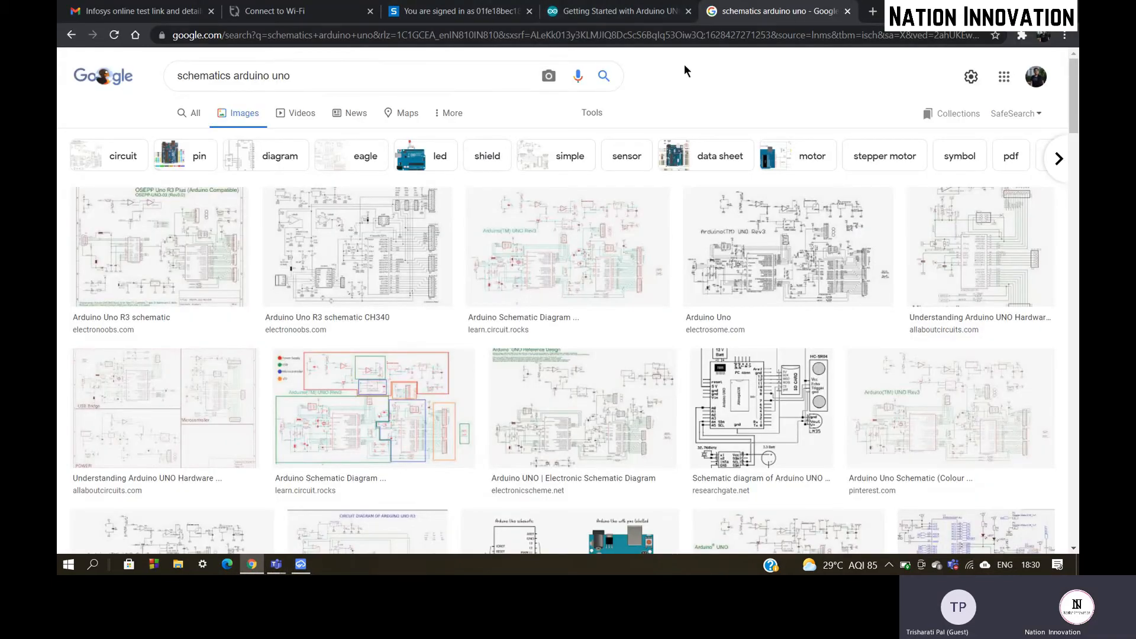
click(72, 35)
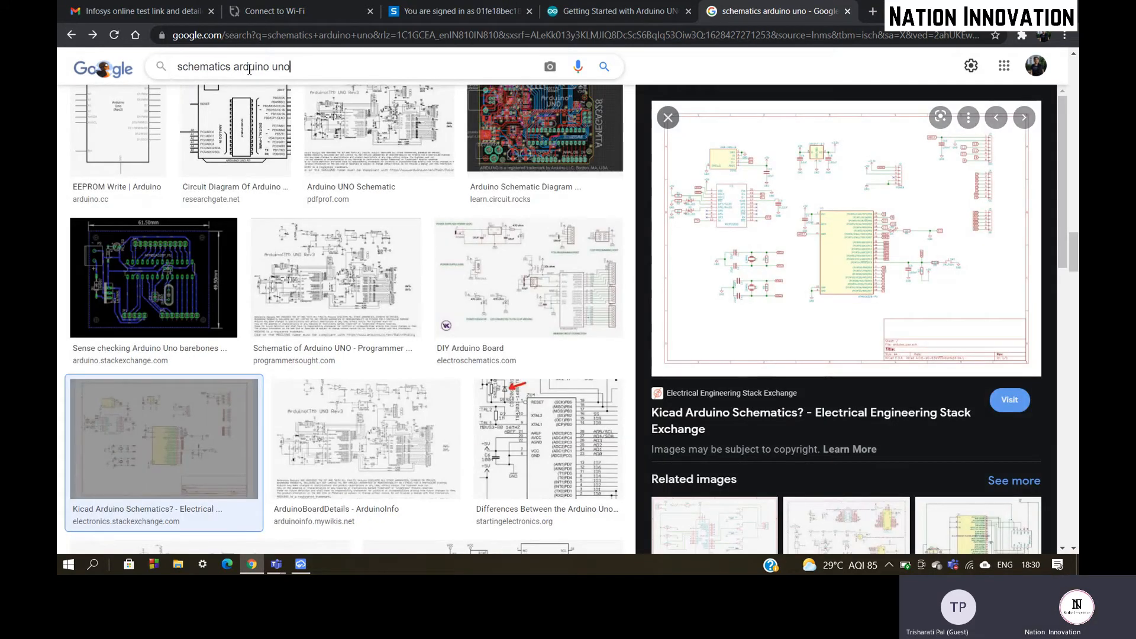
drag(293, 68, 182, 71)
key(BackSpace)
key(BackSpace)
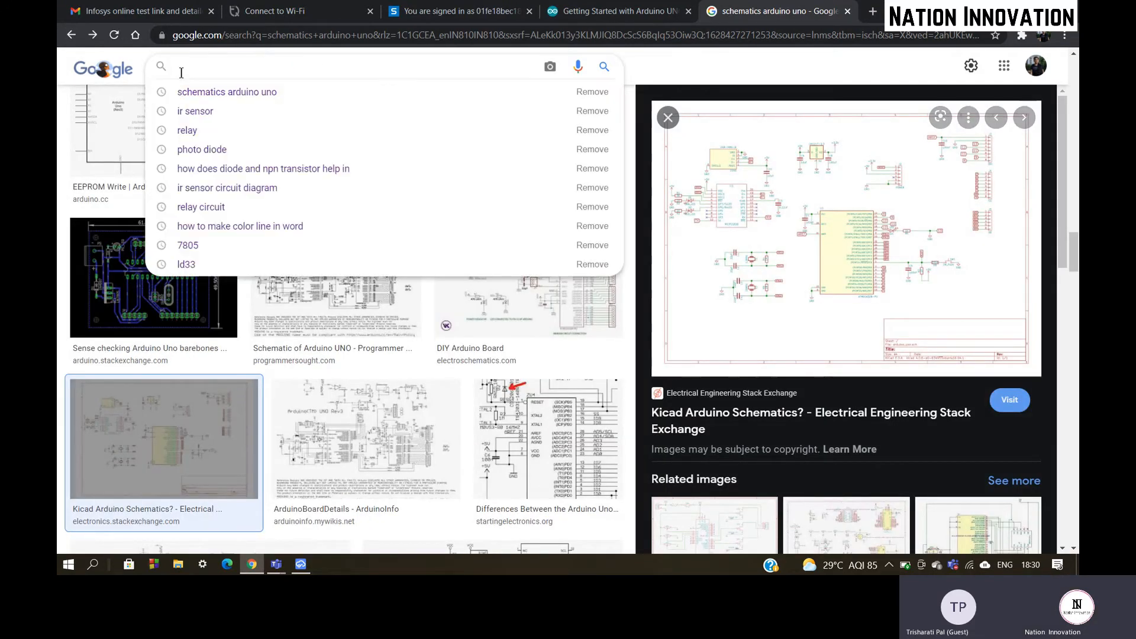
text(Atmega)
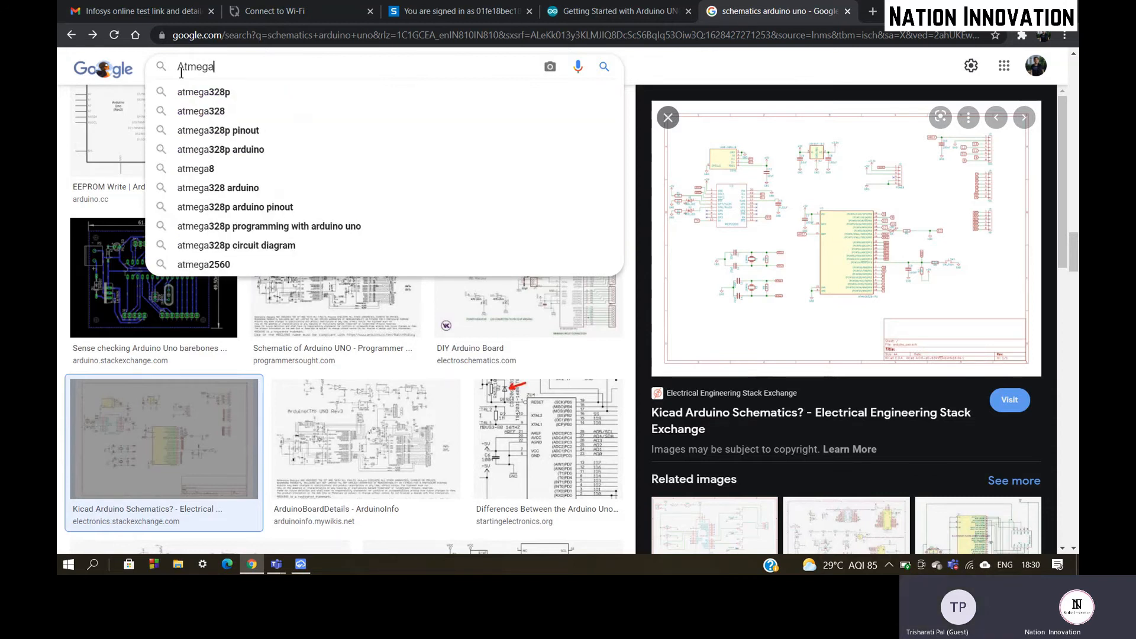
text(328p)
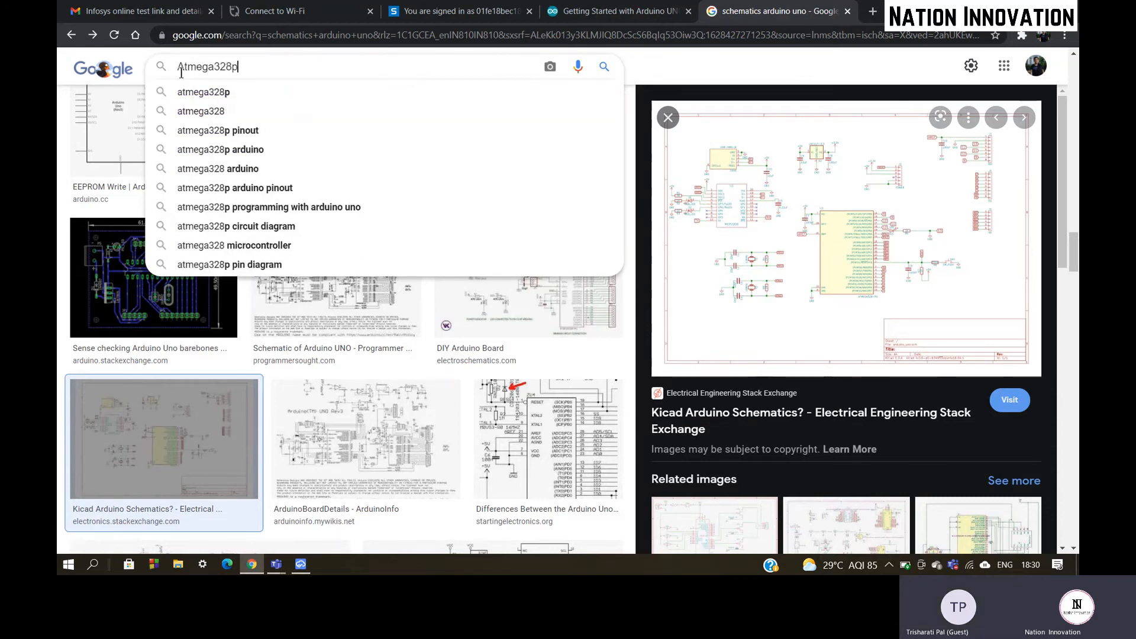
key(Return)
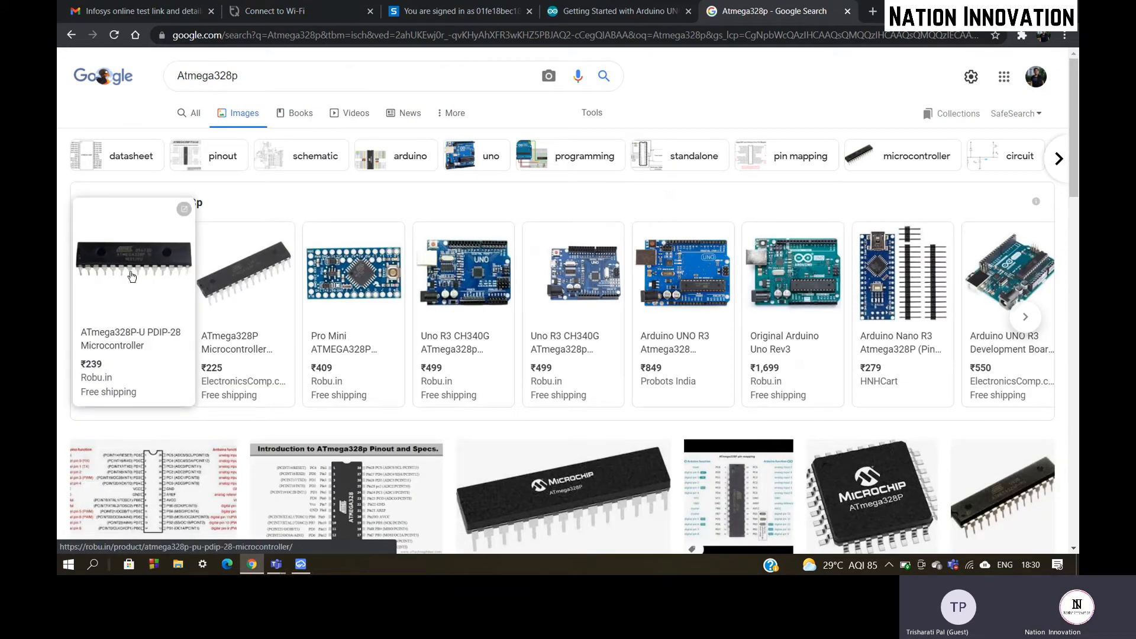
Open the Robu.in product page for the ATmega328P-U PDIP-28 microcontroller and examine its description, pin diagram and related products.
click(131, 275)
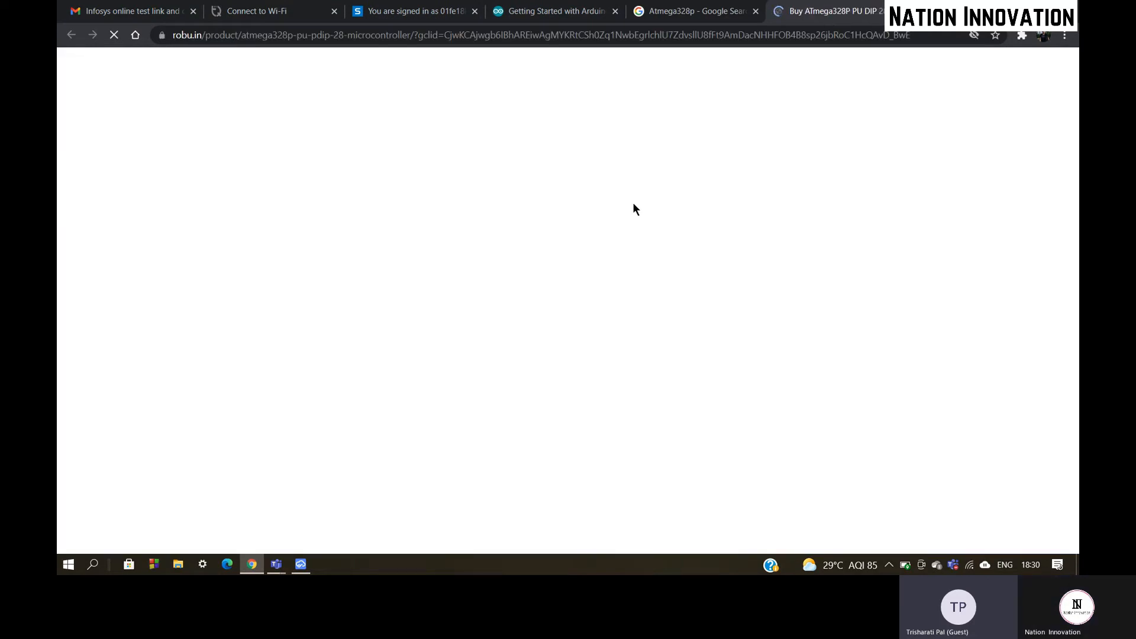
scroll(448, 361, down, 5)
scroll(448, 361, down, 5)
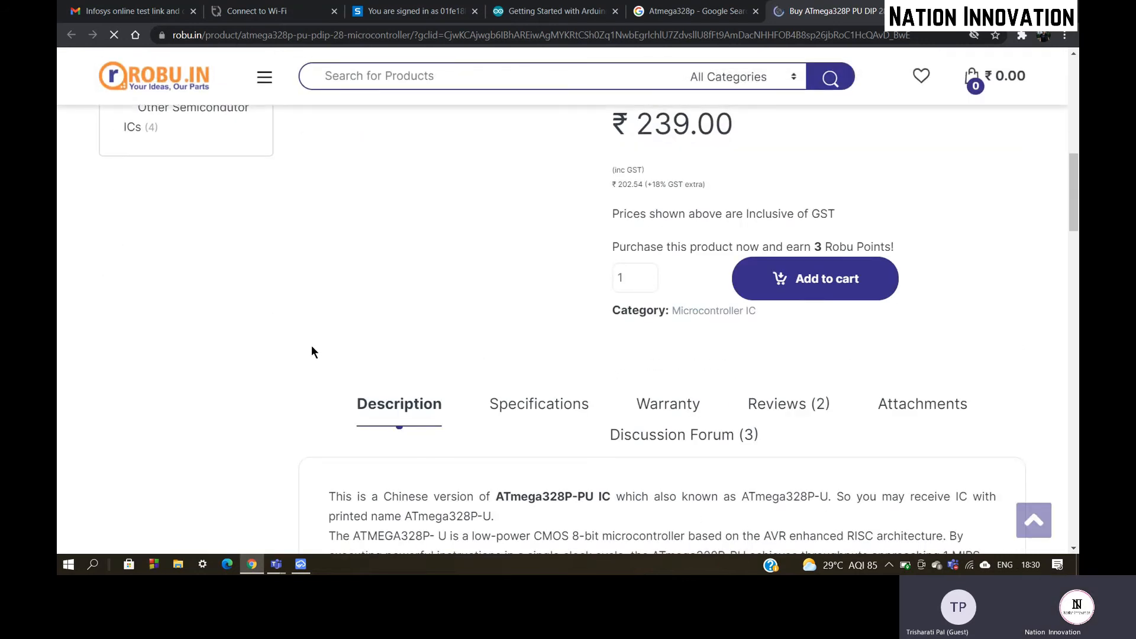
key(ctrl+minus)
key(ctrl+minus)
key(ctrl+minus)
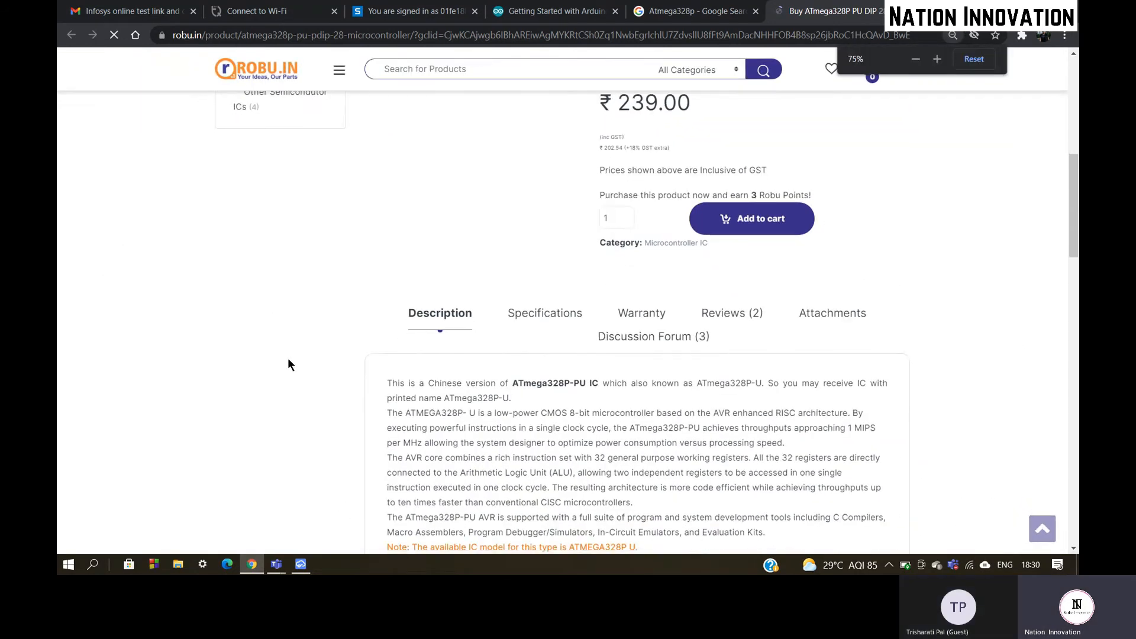
scroll(287, 357, down, 10)
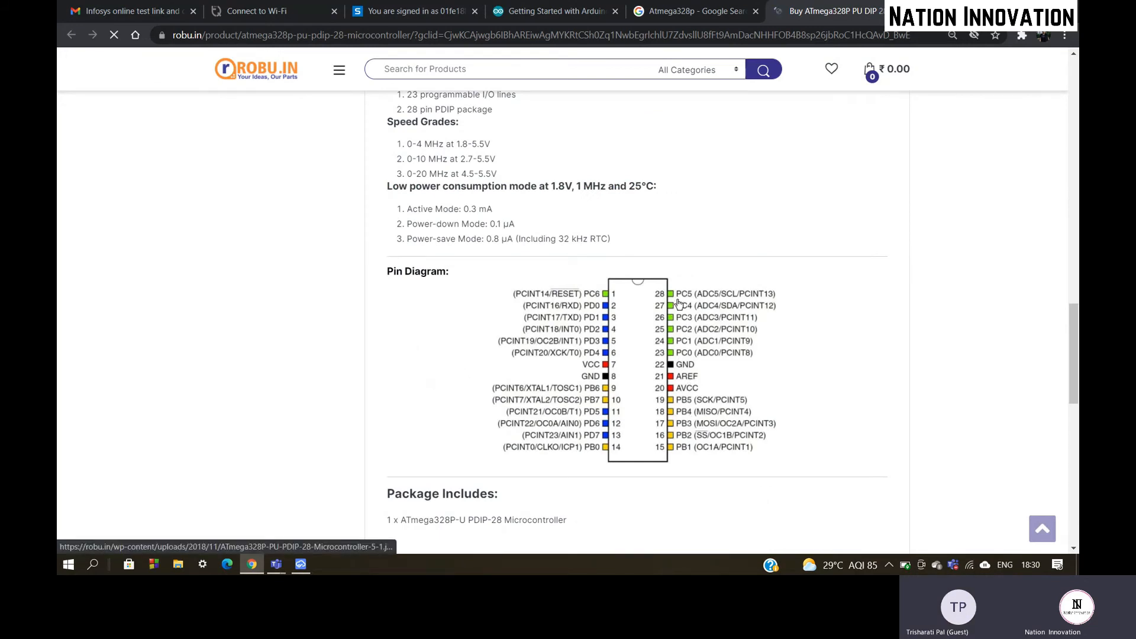
scroll(507, 355, down, 3)
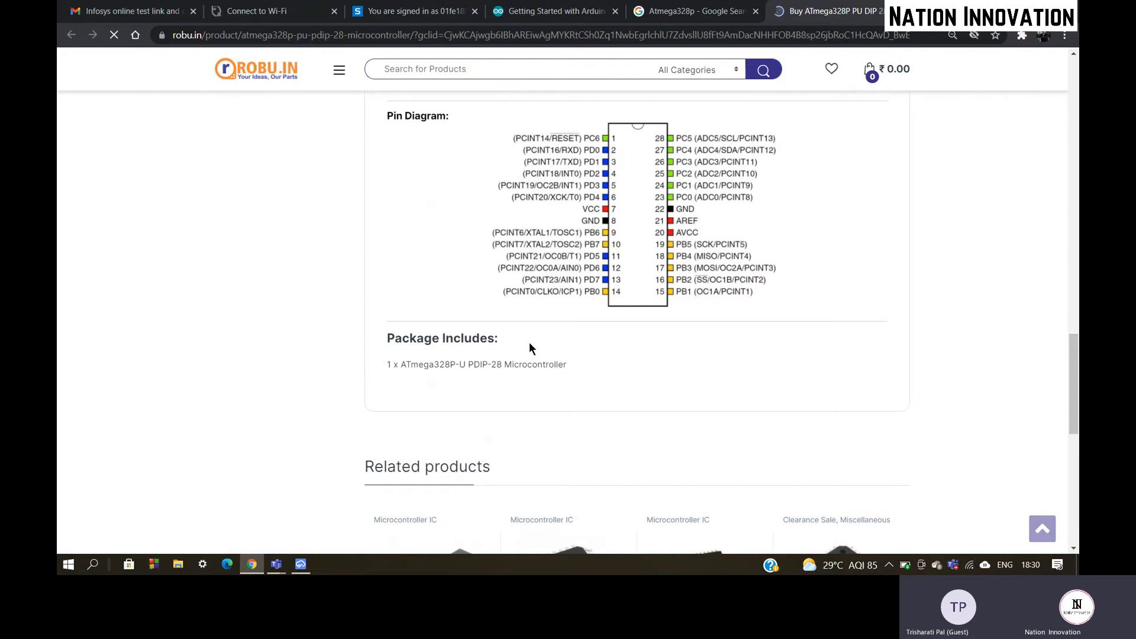
scroll(530, 348, down, 5)
scroll(531, 347, down, 7)
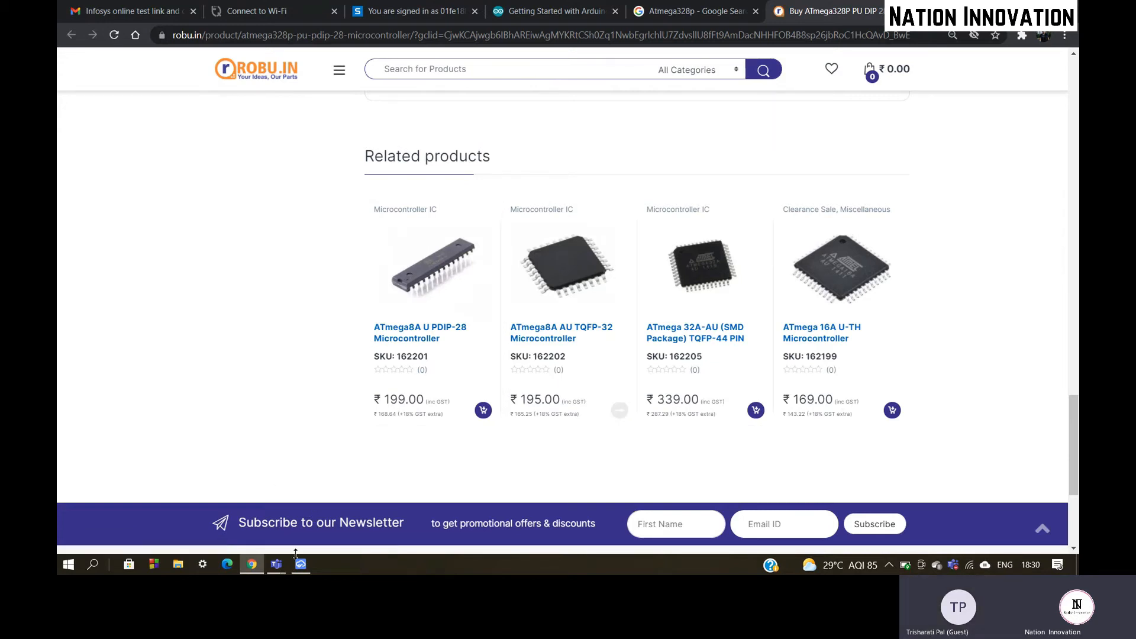
Return to EasyEDA and preview the System symbols ATMEGA328P_PDIP_EZ, ATMEGA328P_VQFNVQFN and ATMEGA328P_PDIP with the DIL28-3 footprint.
click(276, 564)
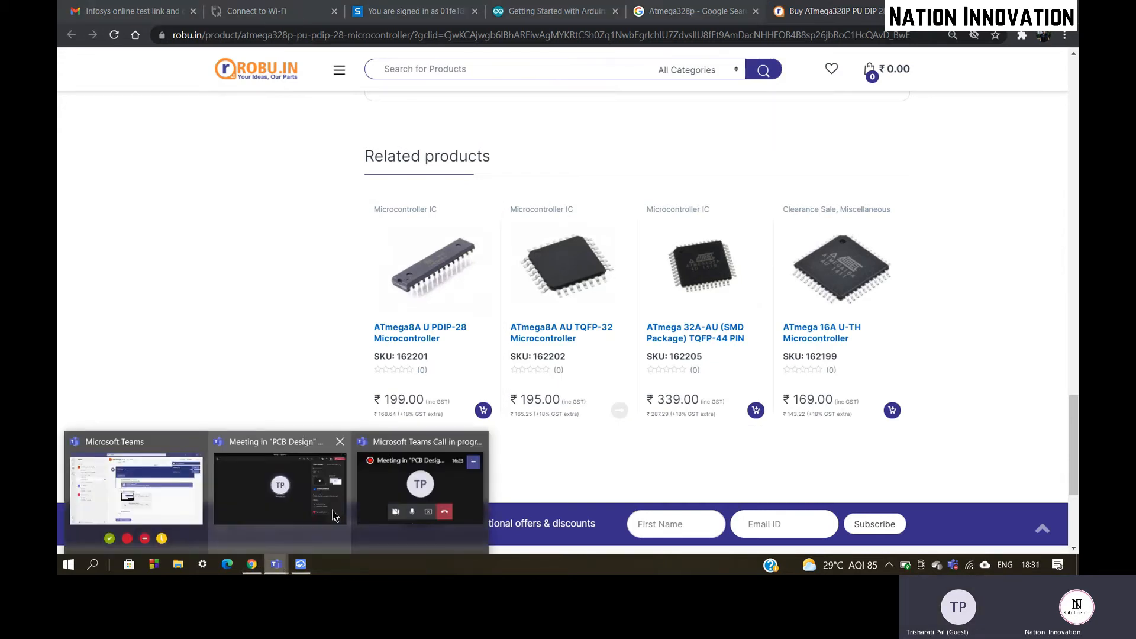
click(301, 564)
click(543, 323)
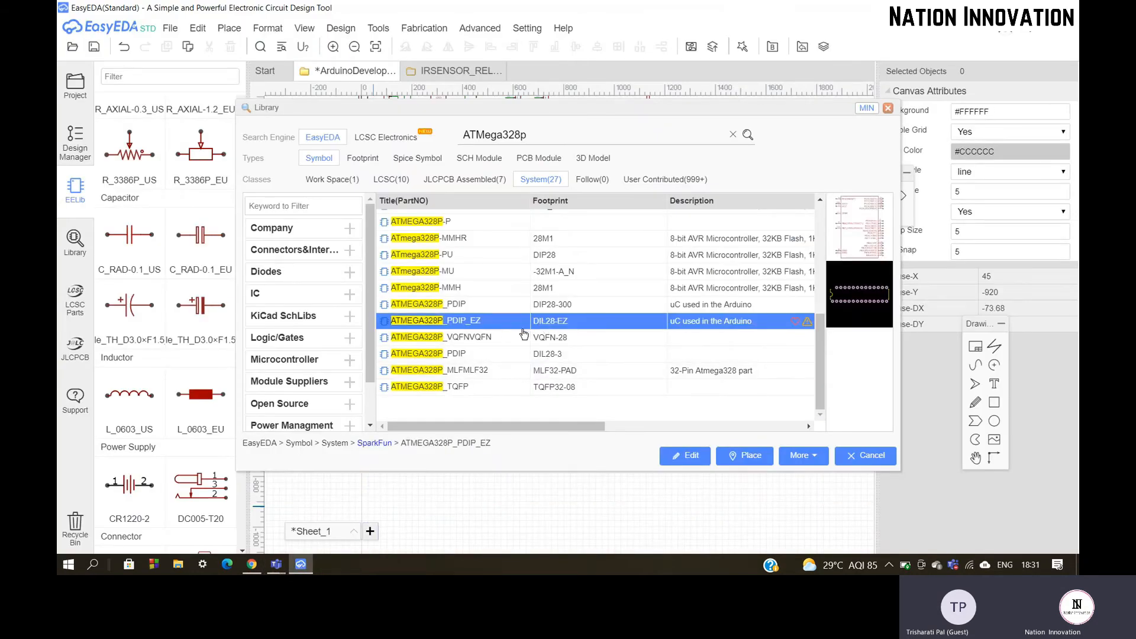
click(525, 338)
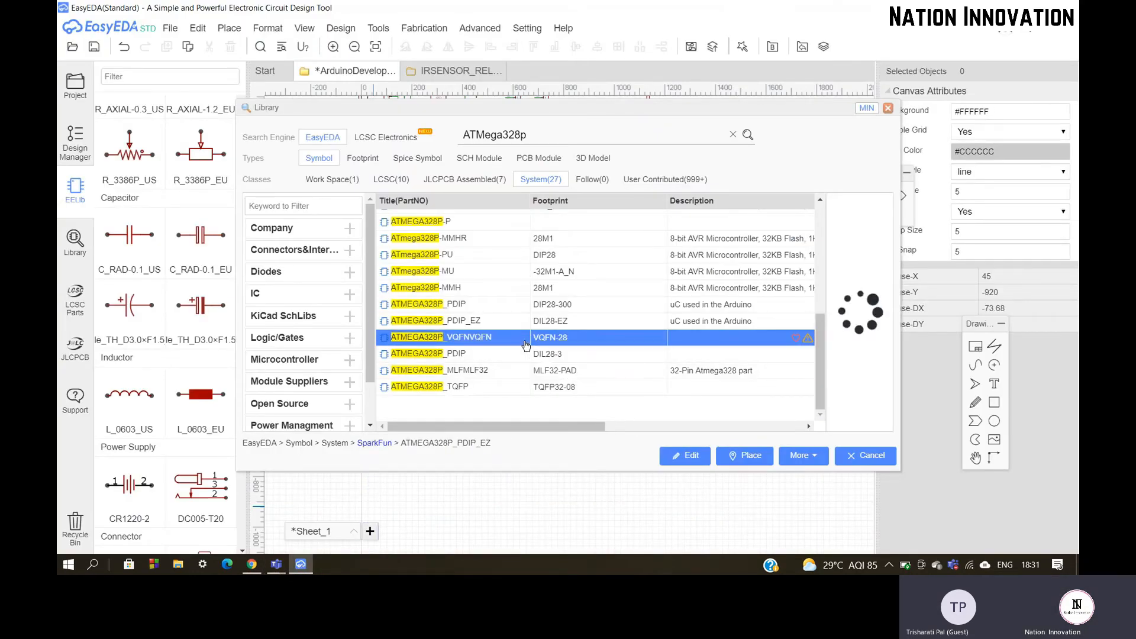
click(506, 354)
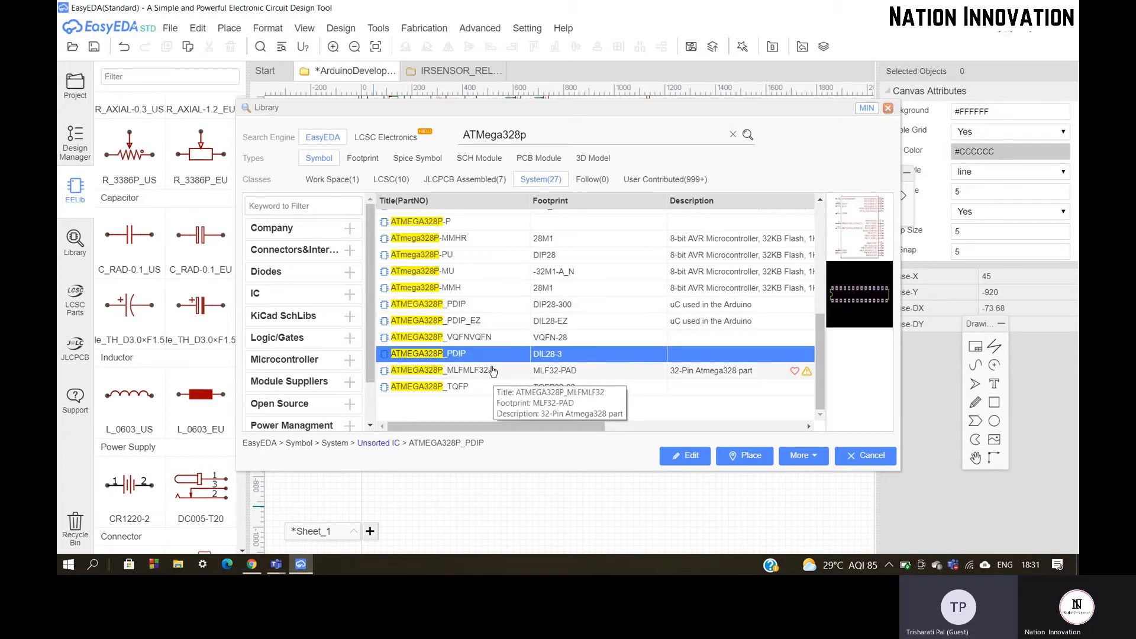
Refine the library search to ATMega328p-pu and preview the System class ATmega328P-PU symbol.
double_click(528, 135)
click(600, 136)
text(-pu)
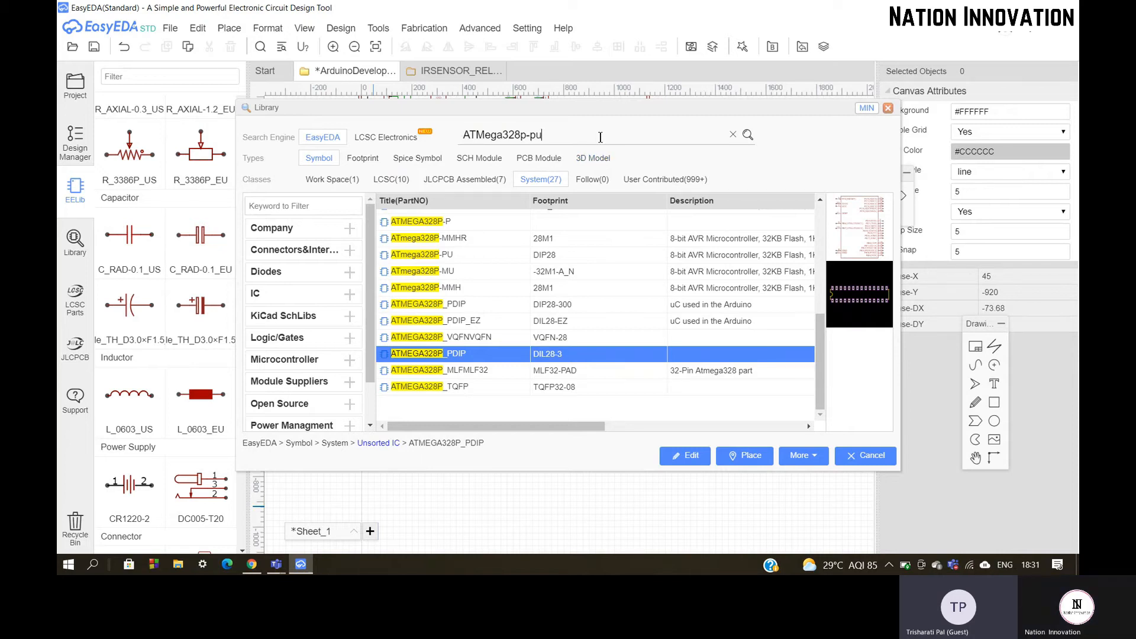
key(Return)
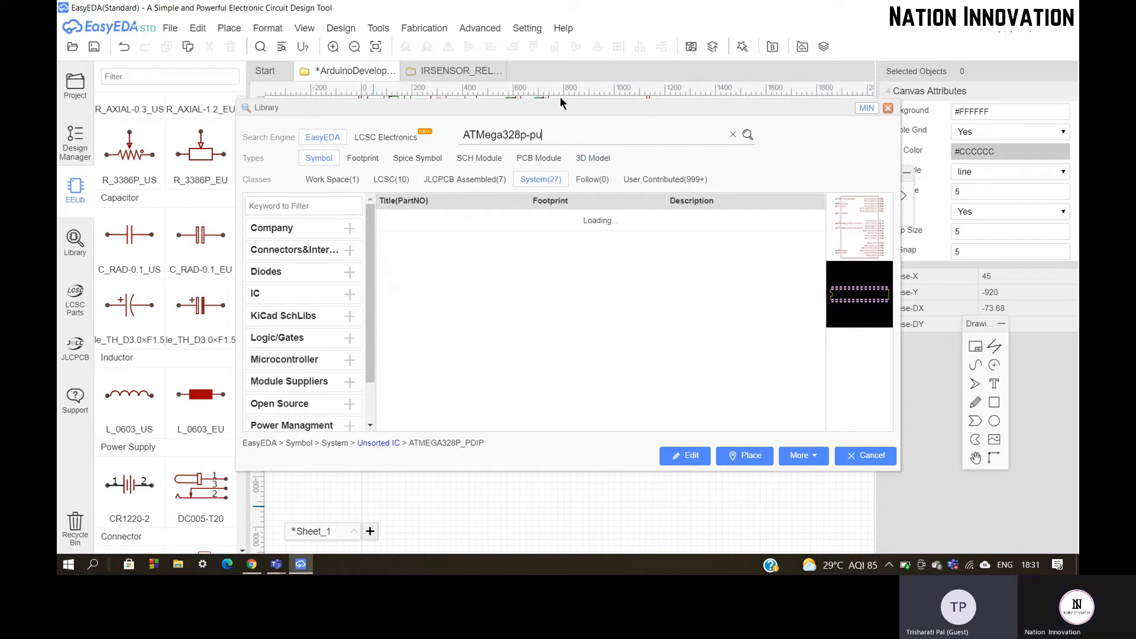
click(488, 218)
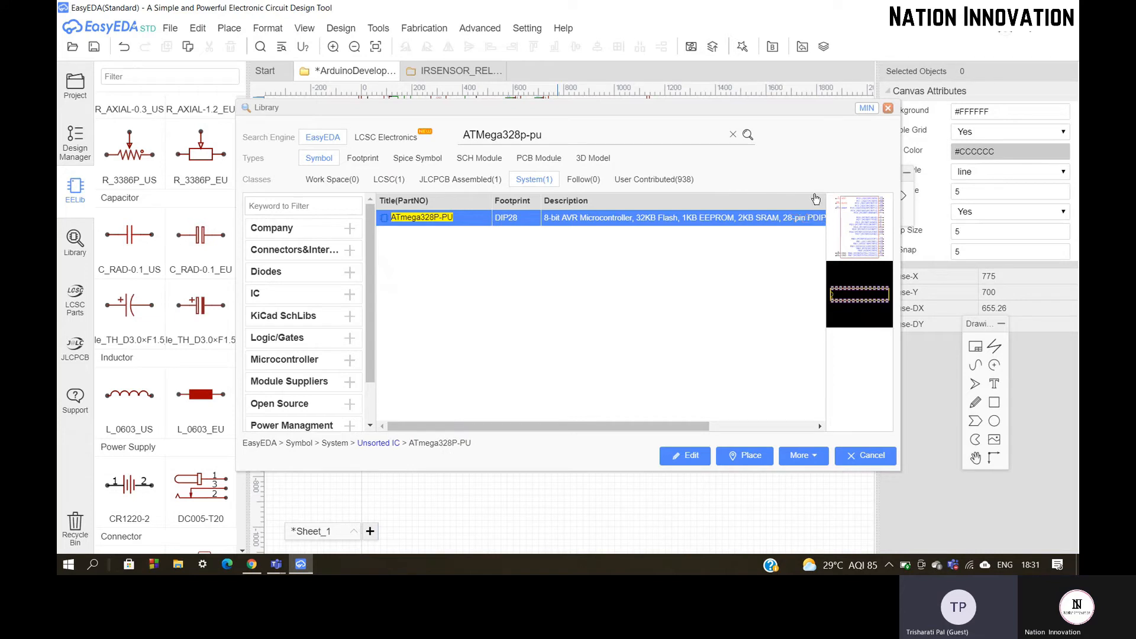
Browse the User Contributed ATMEGA328P-PU symbols and preview entries with DIP-28_300MIL, DIP28, DIL28-3 and DIP-28_L34.6-W7.3-P2.54-LS10.2-BL footprints.
click(653, 180)
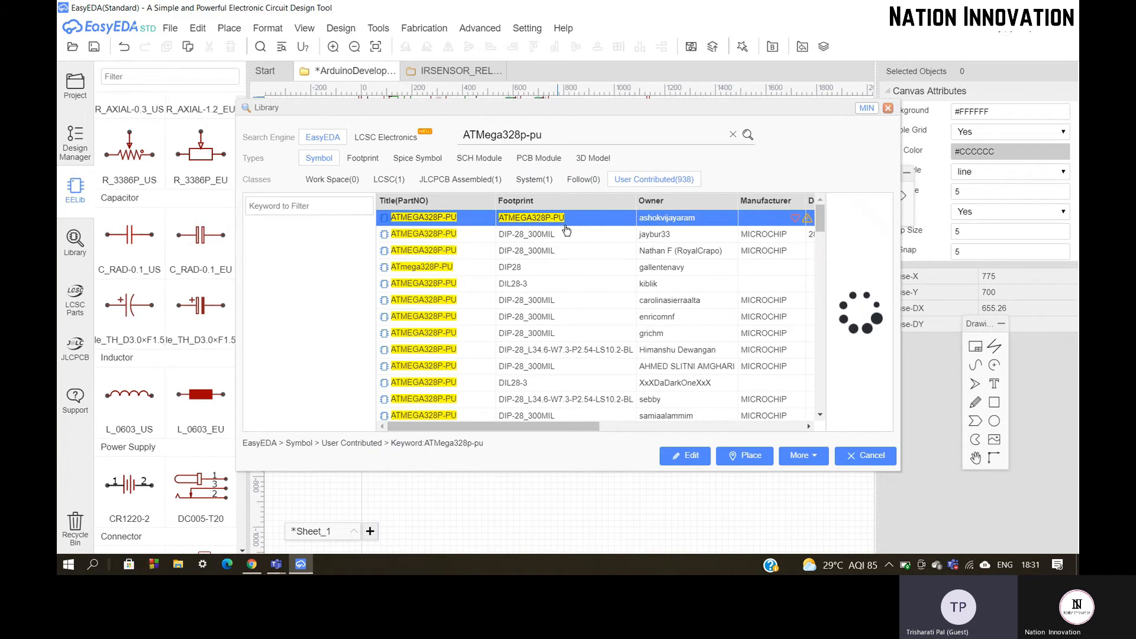
click(565, 236)
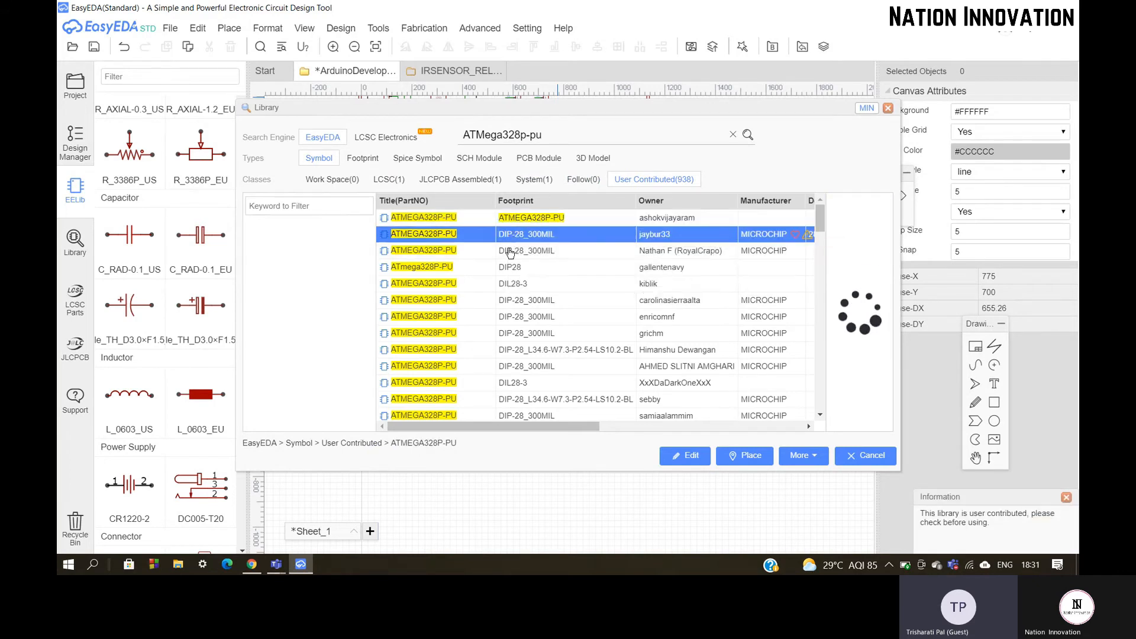
click(510, 252)
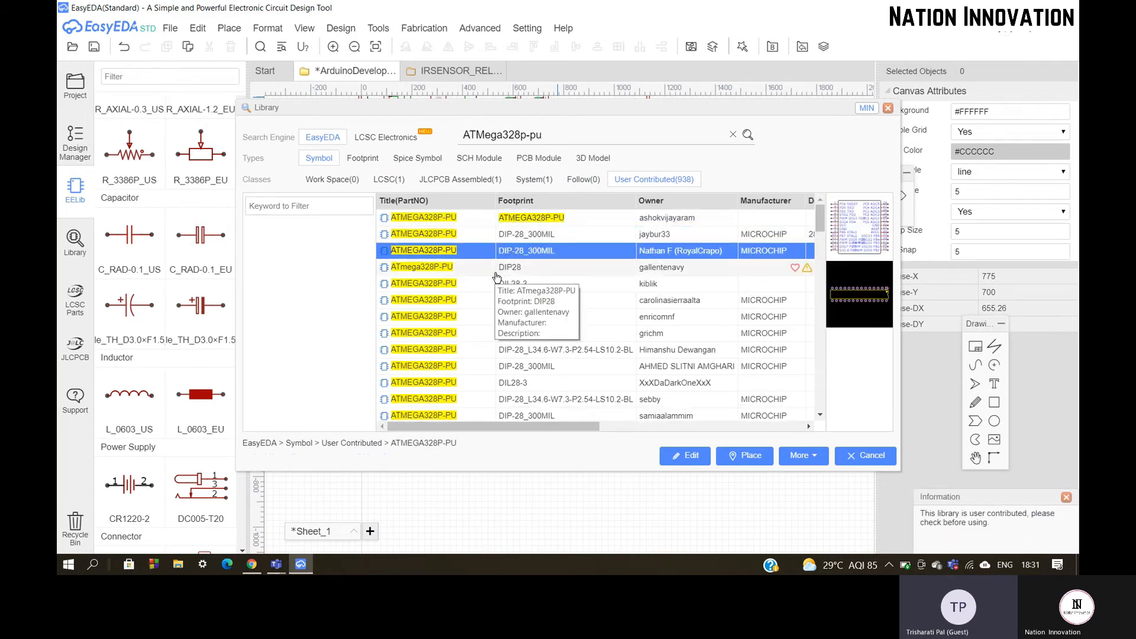
click(499, 269)
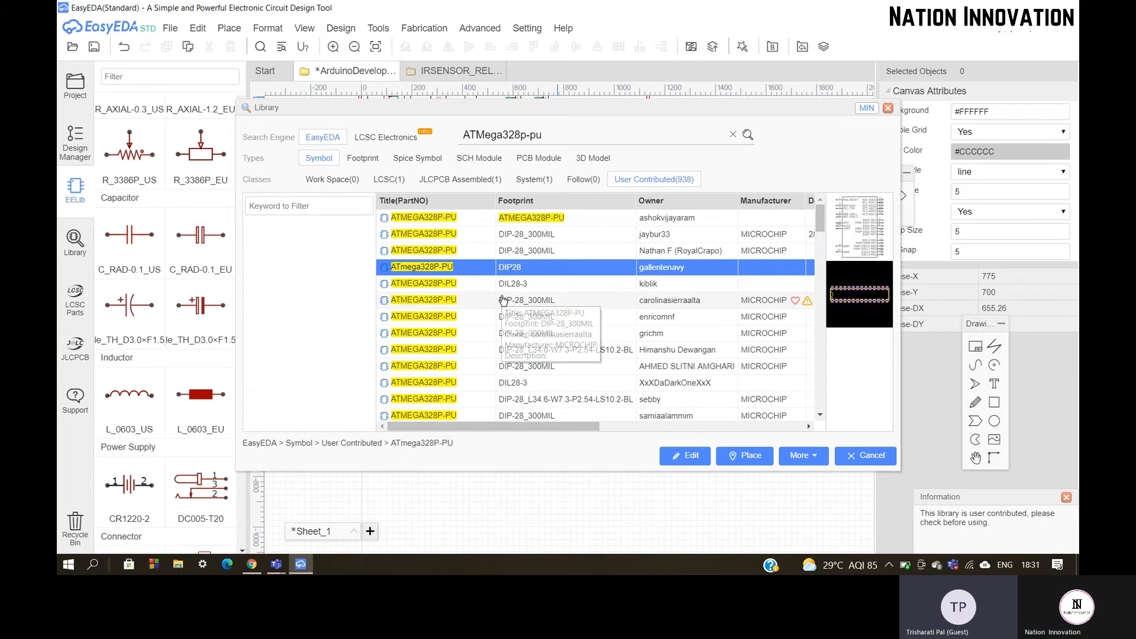
click(503, 300)
scroll(511, 313, down, 5)
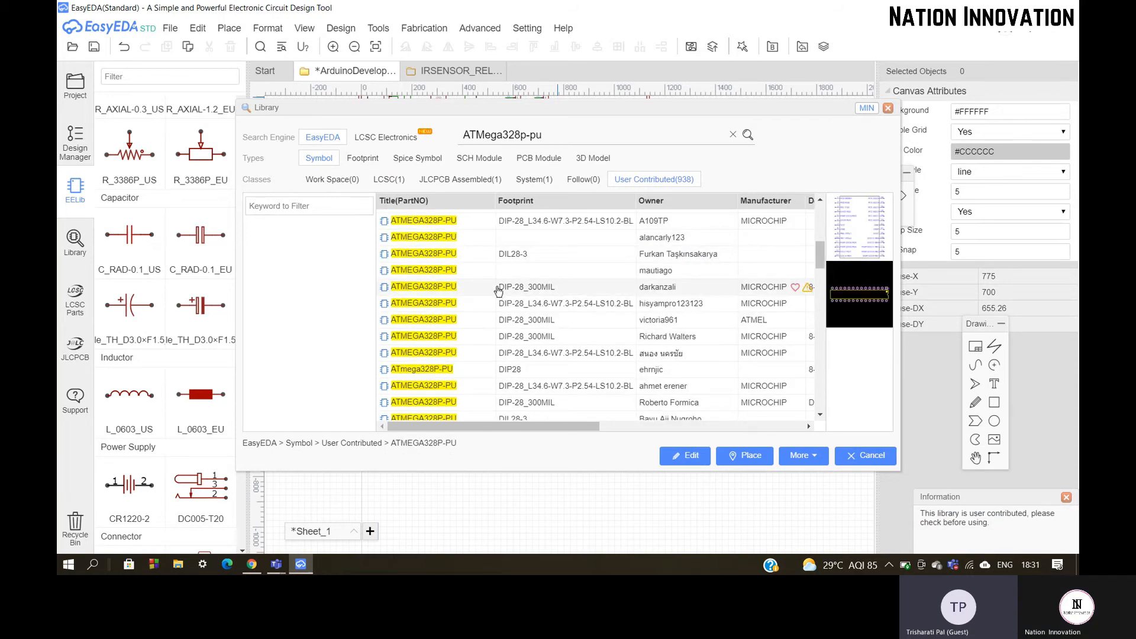
click(491, 255)
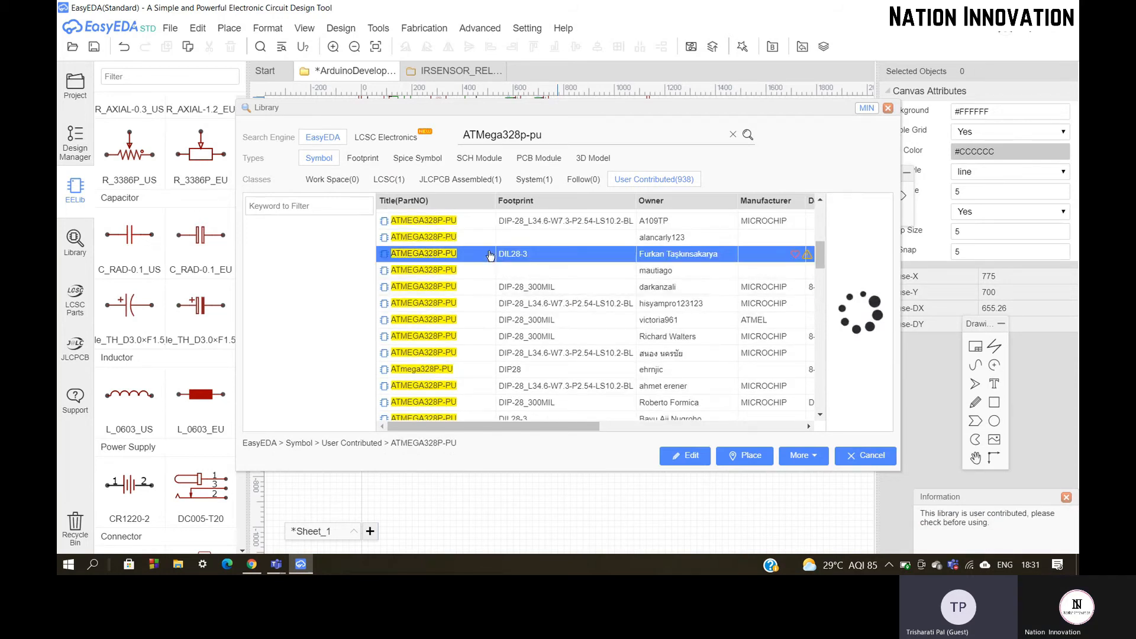
click(492, 304)
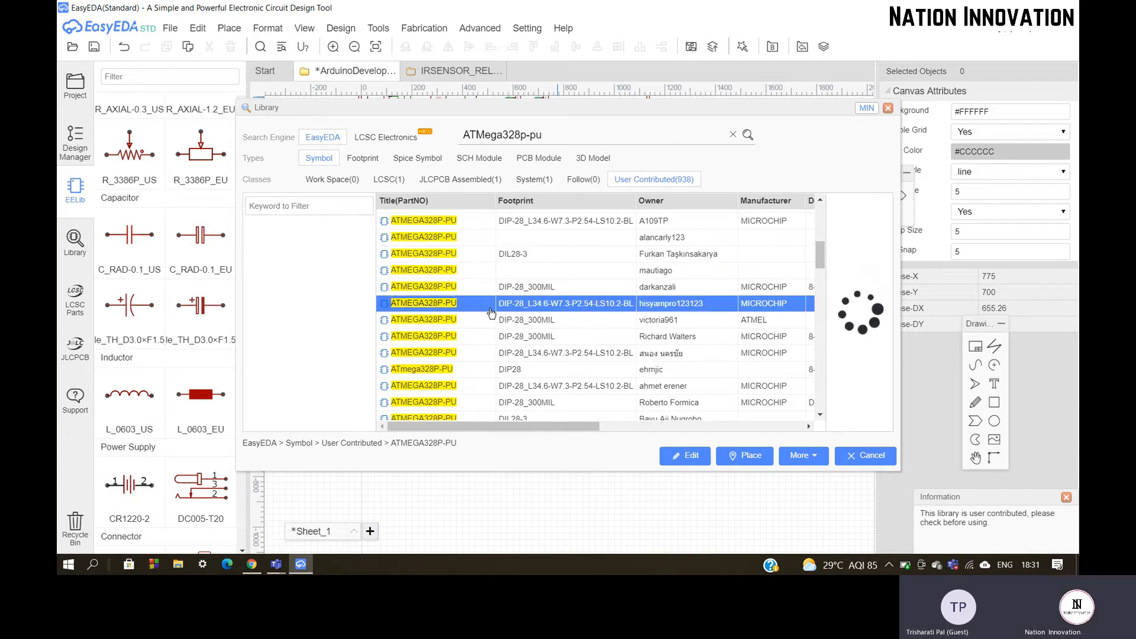
Place a User Contributed ATMEGA328P-PU symbol with the DIP-28_L34.6-W7.3-P2.54-LS10.2-BL footprint beside the reset circuit, below the headers.
click(488, 352)
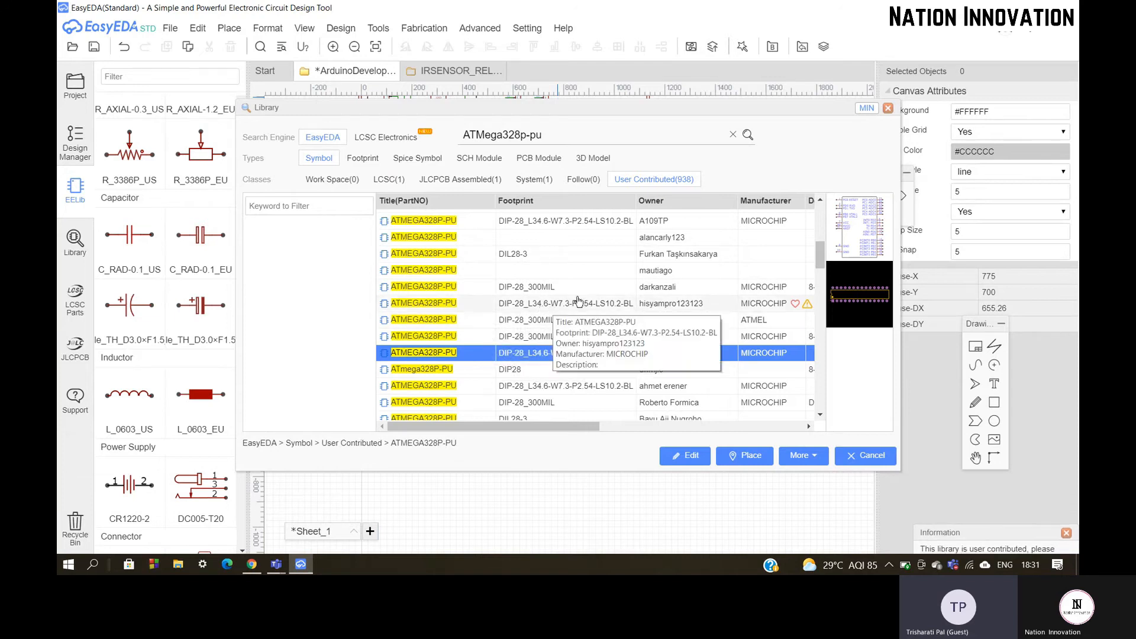
click(744, 455)
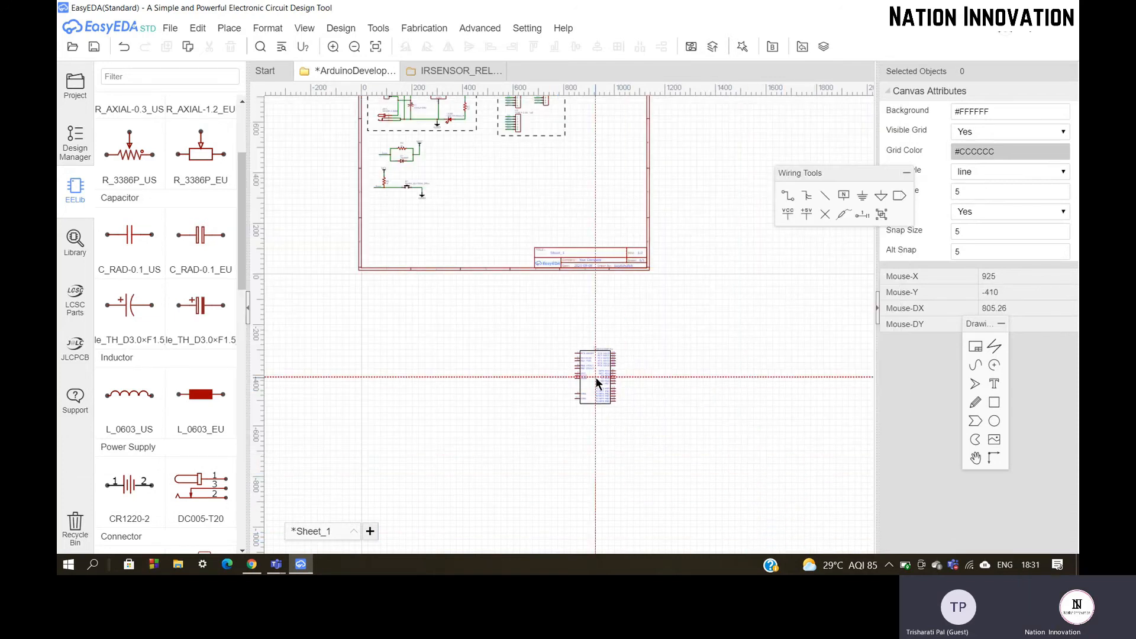
scroll(596, 377, down, 3)
scroll(504, 261, up, 5)
scroll(541, 354, up, 5)
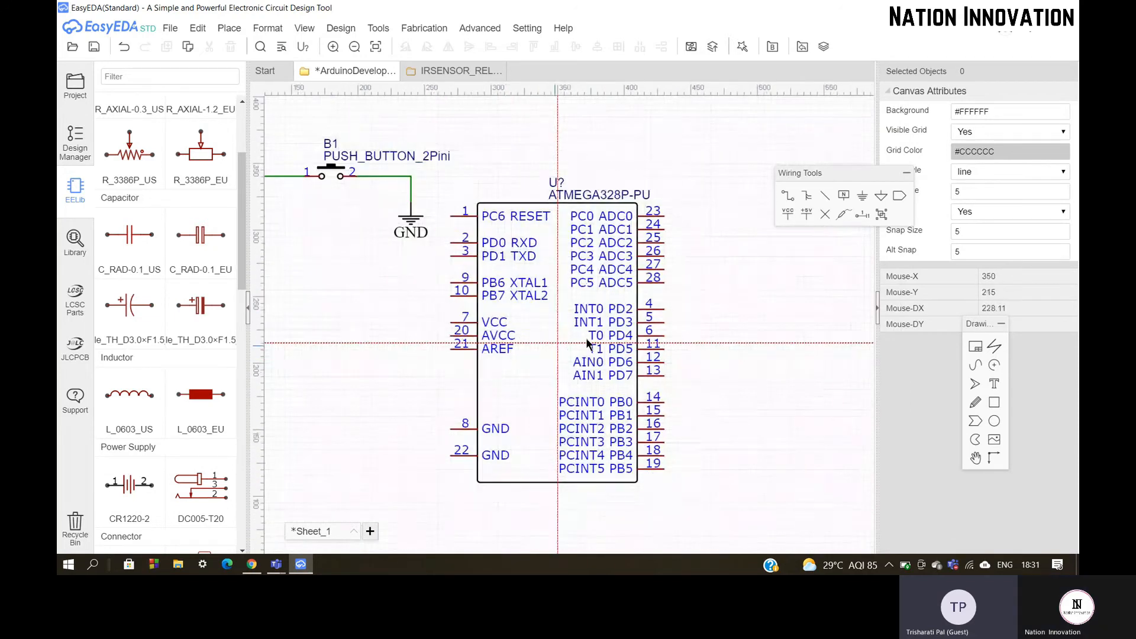
scroll(589, 342, down, 3)
scroll(650, 315, down, 3)
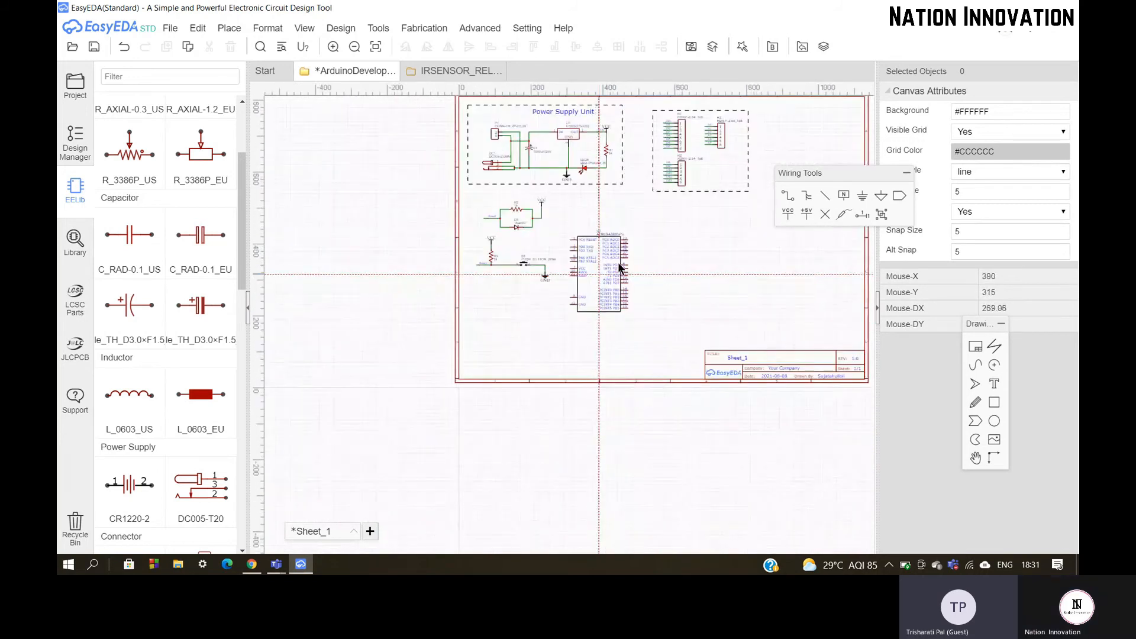
click(655, 267)
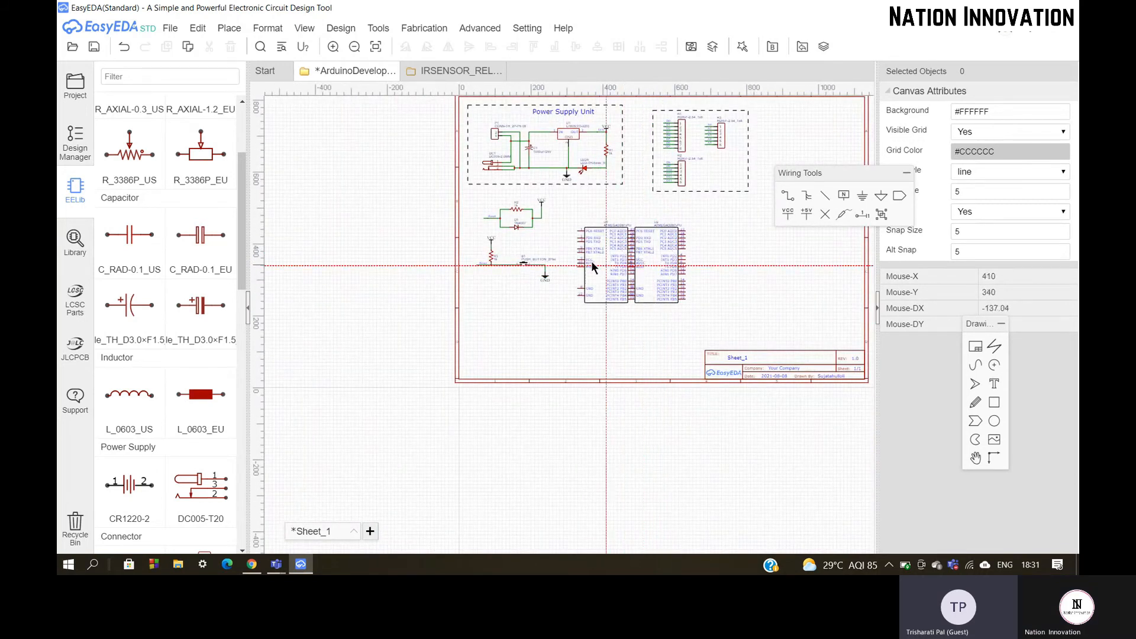
key(Escape)
Examine the pins of the placed ATMEGA328P-PU and the Reset nets of the neighbouring reset circuit.
scroll(724, 265, up, 4)
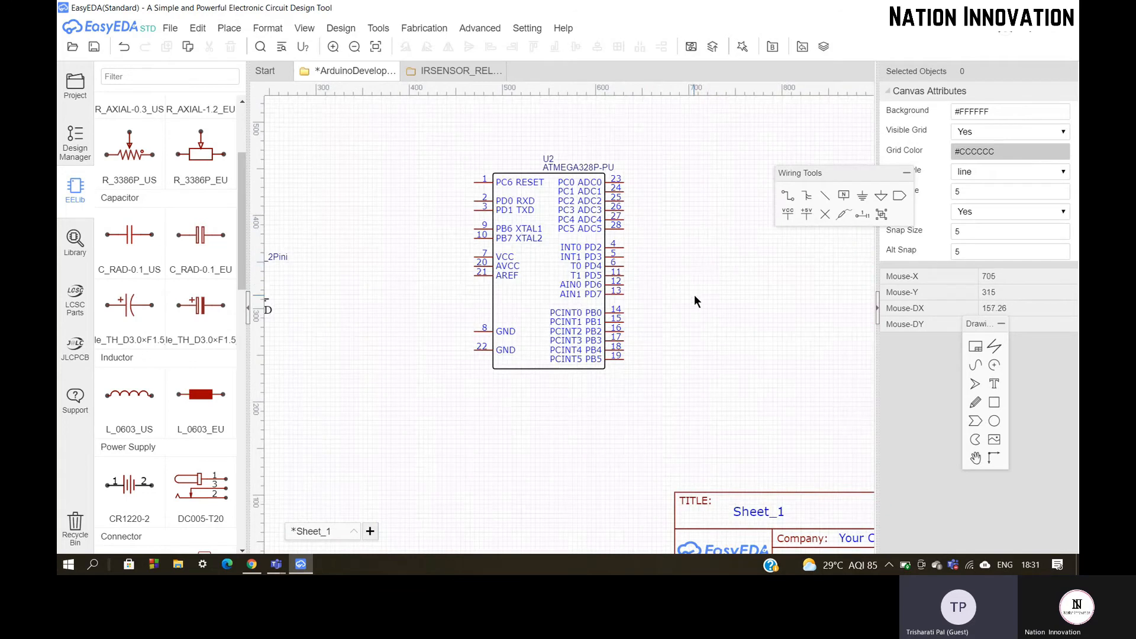
scroll(694, 298, up, 1)
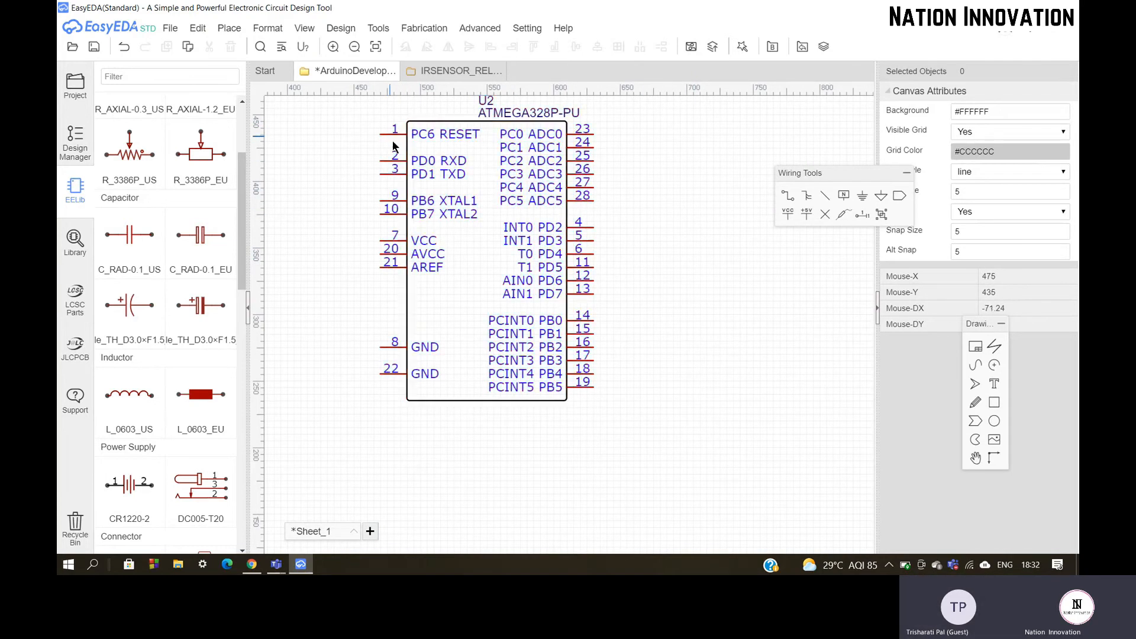
scroll(691, 307, down, 2)
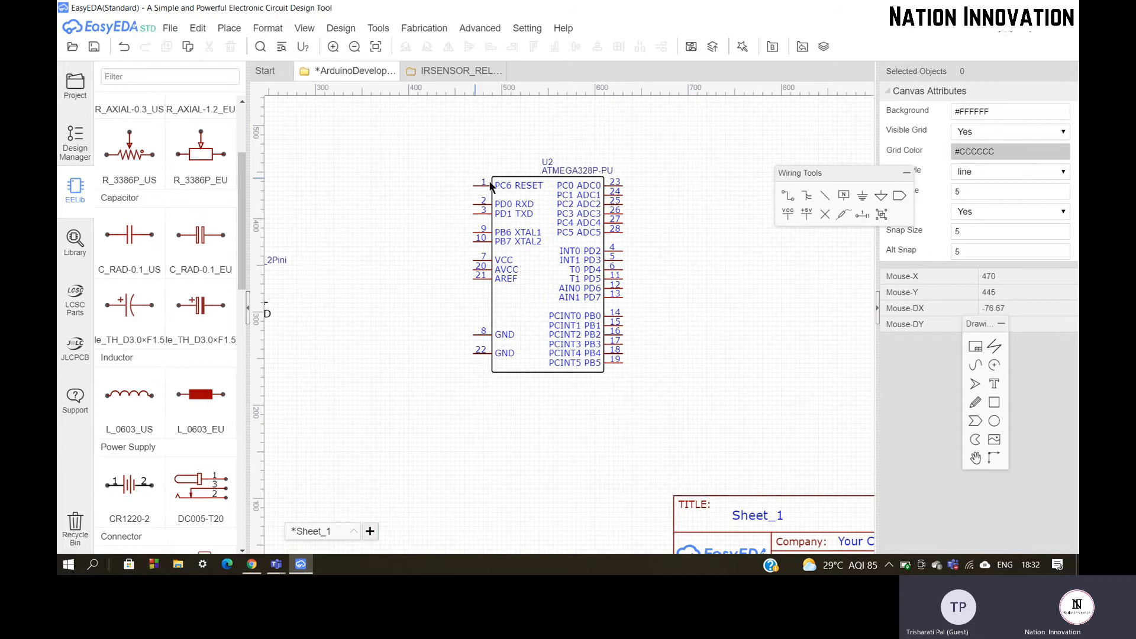
scroll(491, 187, up, 2)
scroll(412, 181, down, 4)
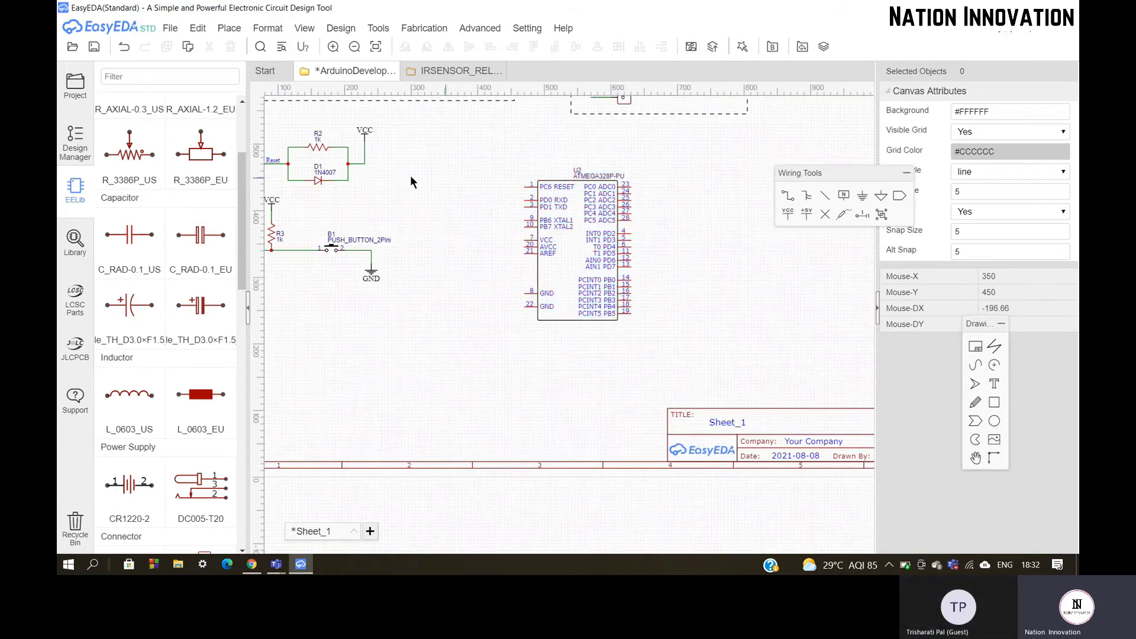
scroll(446, 169, down, 1)
scroll(320, 177, up, 2)
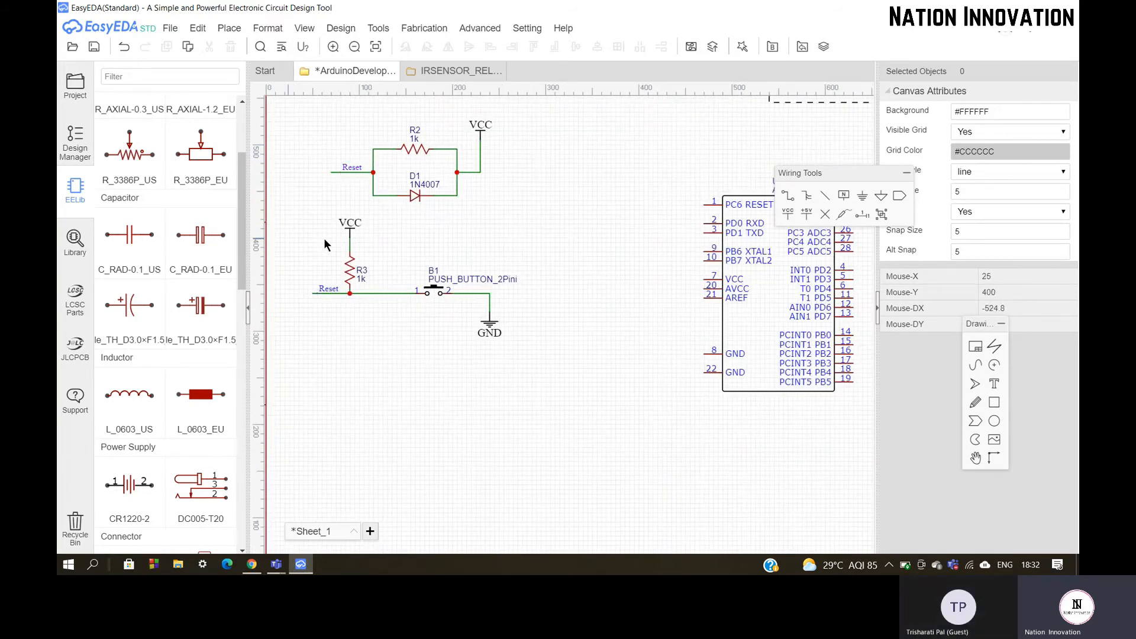
Start a wire to the left of the microcontroller, level with its PC6 RESET pin.
scroll(297, 228, down, 1)
scroll(592, 214, up, 5)
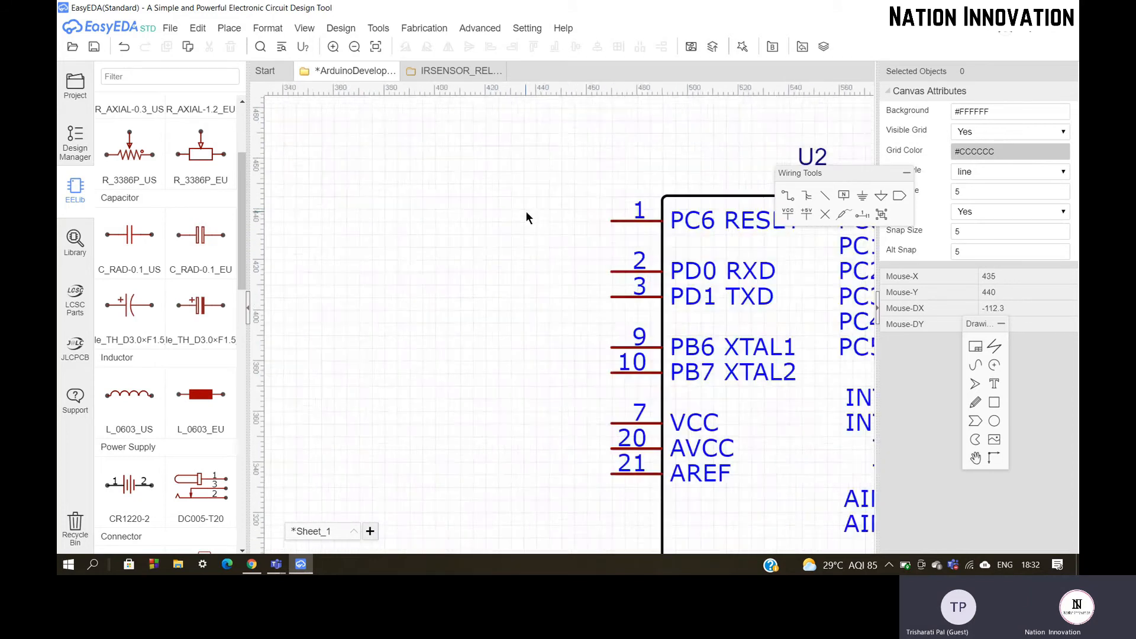
click(521, 225)
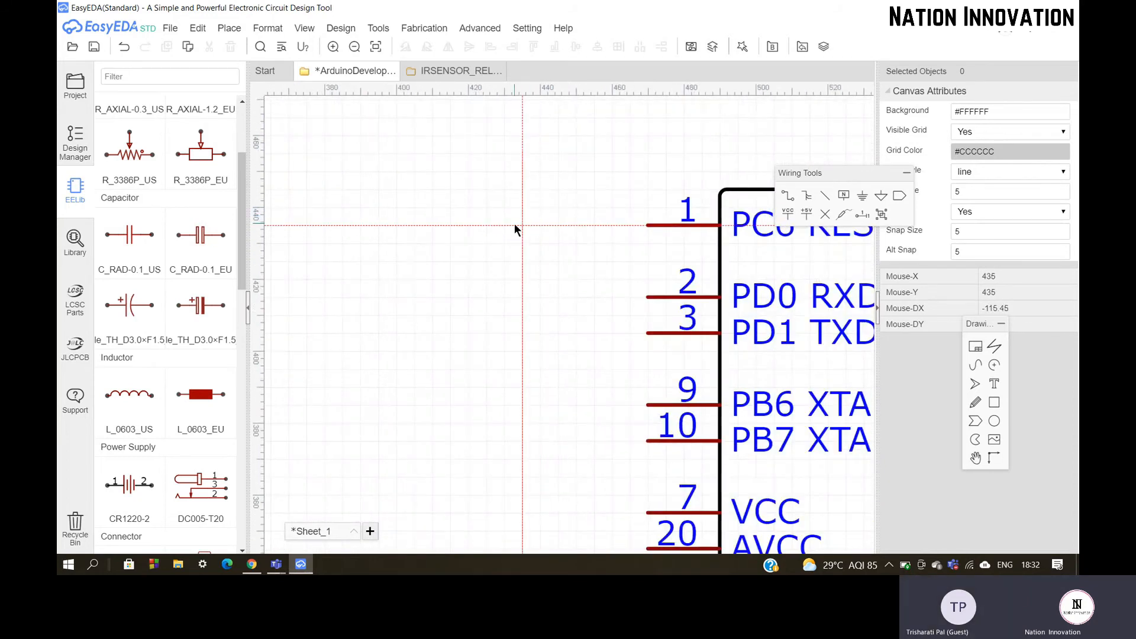
Complete the wire to pin 1 (PC6 RESET) of the ATMEGA328P-PU and attach a net label named Reset to it.
click(645, 225)
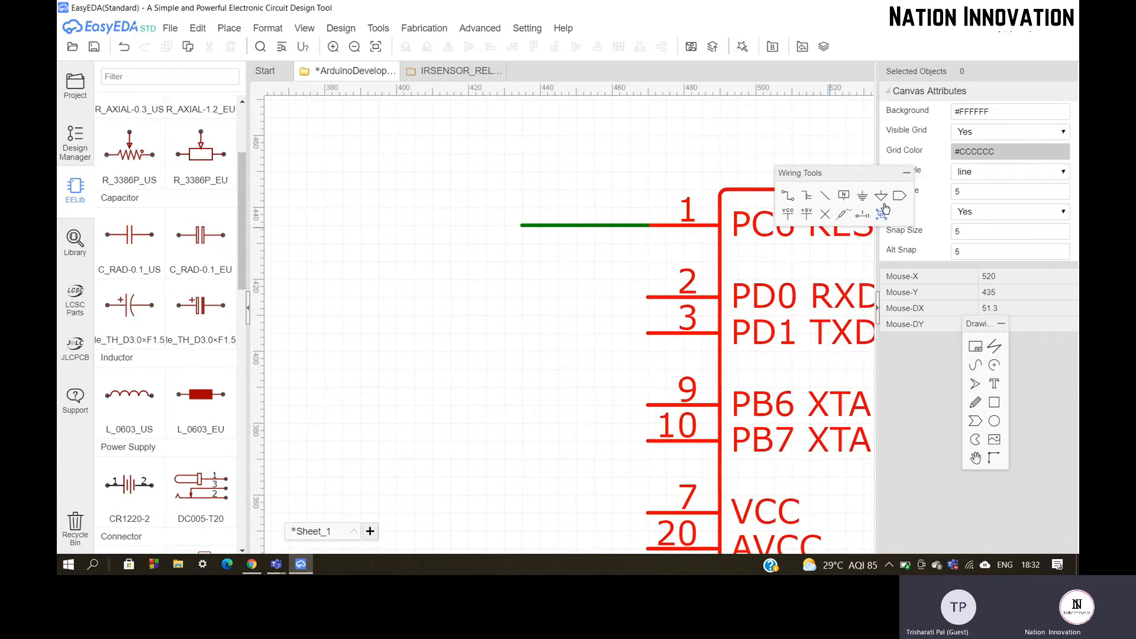
click(843, 196)
scroll(588, 221, up, 5)
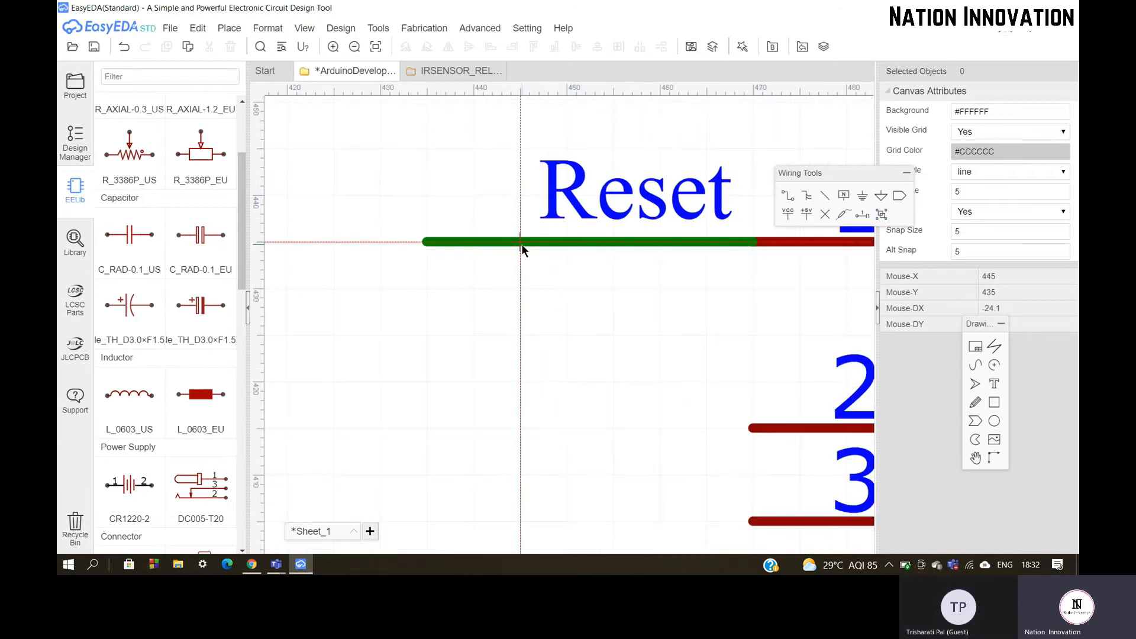
scroll(471, 243, down, 2)
click(463, 244)
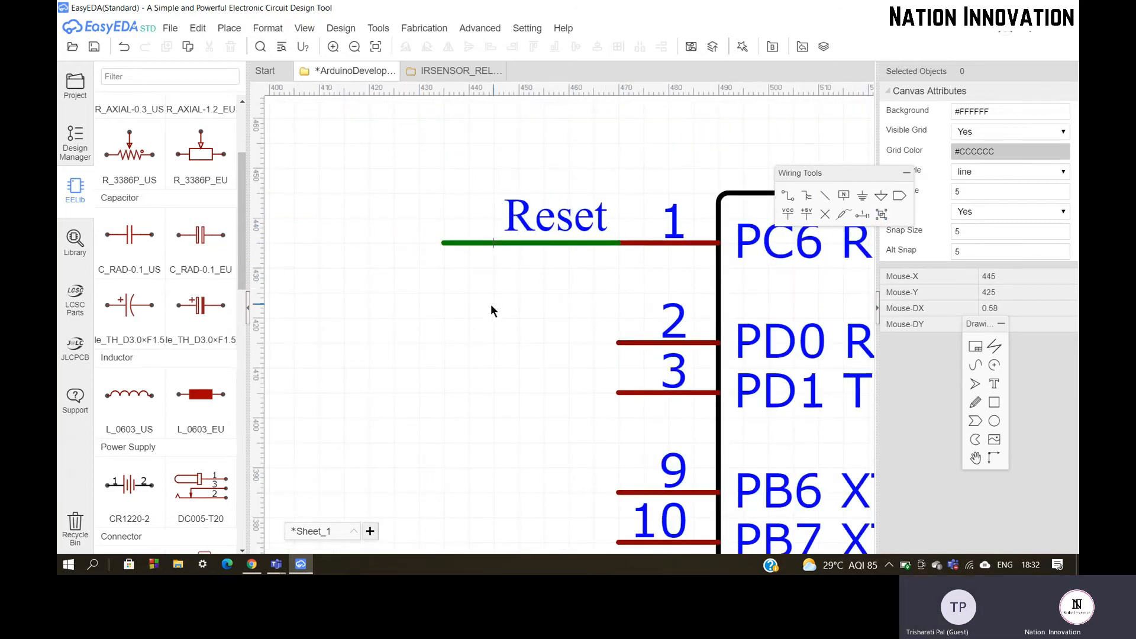
Draw wires to pins 2 (PD0 RXD) and 3 (PD1 TXD), each as long as the Reset wire above.
scroll(416, 293, down, 2)
scroll(417, 290, down, 2)
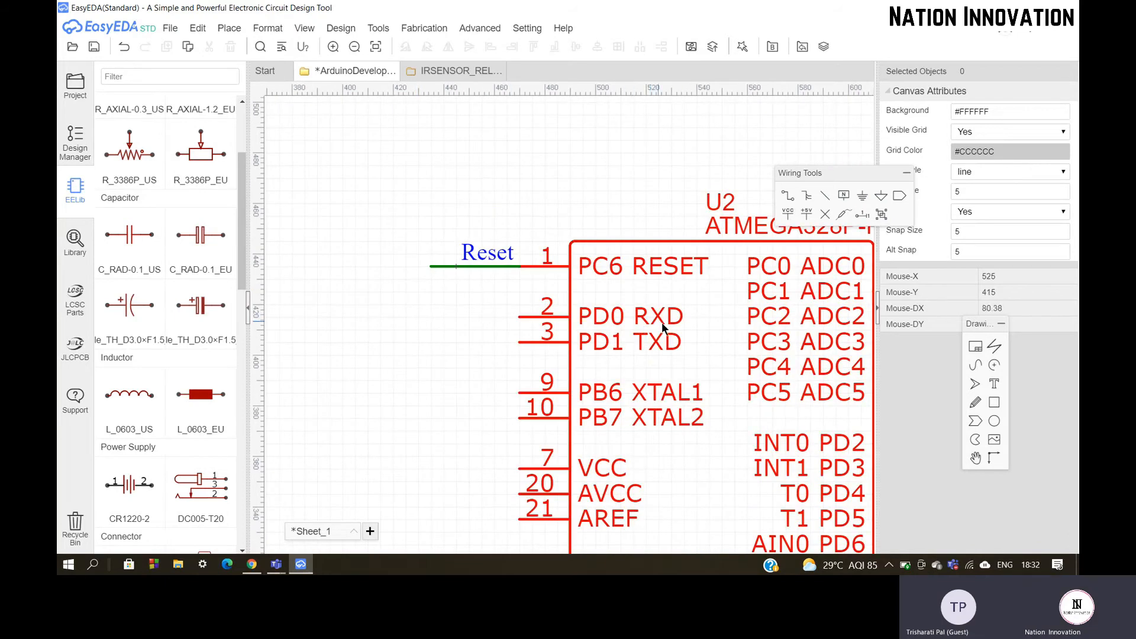
key(w)
click(430, 317)
click(520, 317)
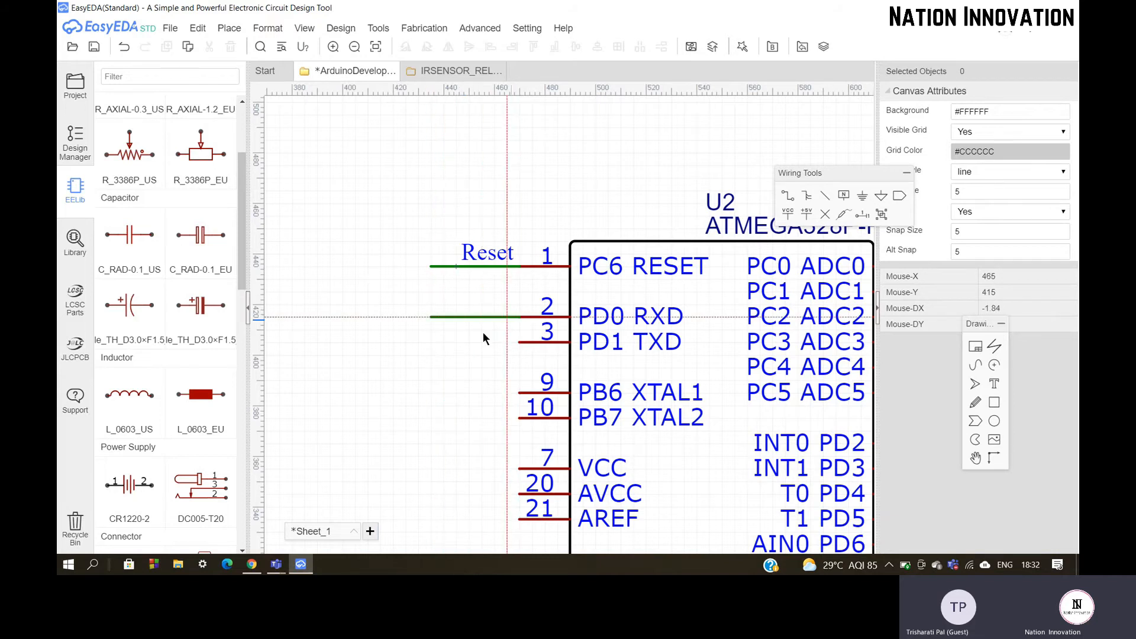
click(432, 342)
click(521, 342)
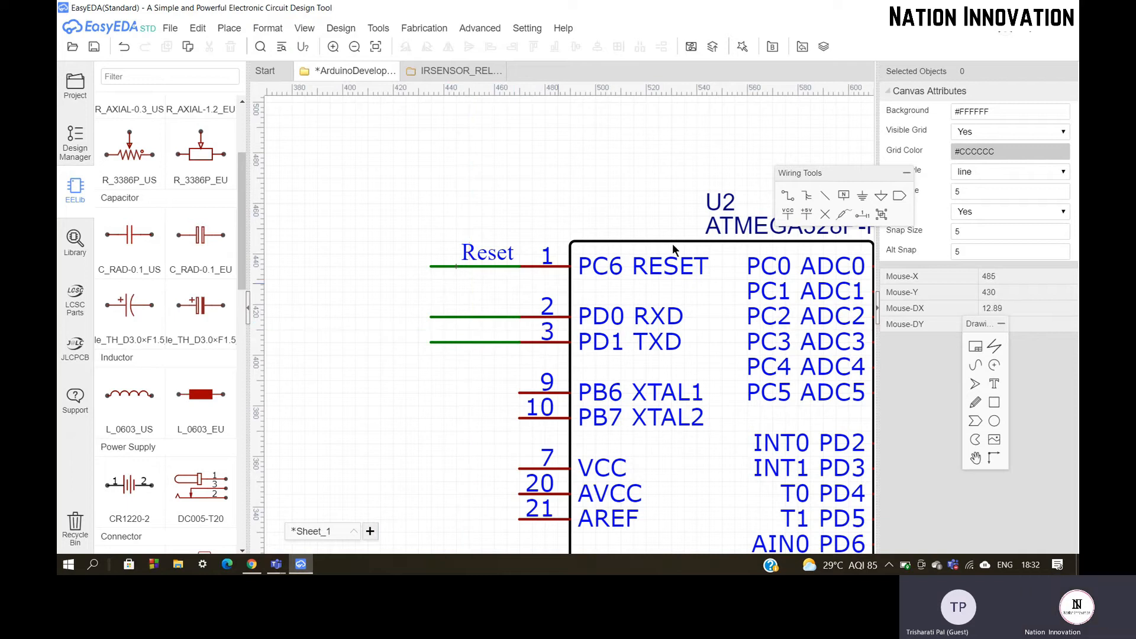
Place a net label on the wire of pin 2 (PD0 RXD) and rename it Tx.
scroll(406, 311, up, 4)
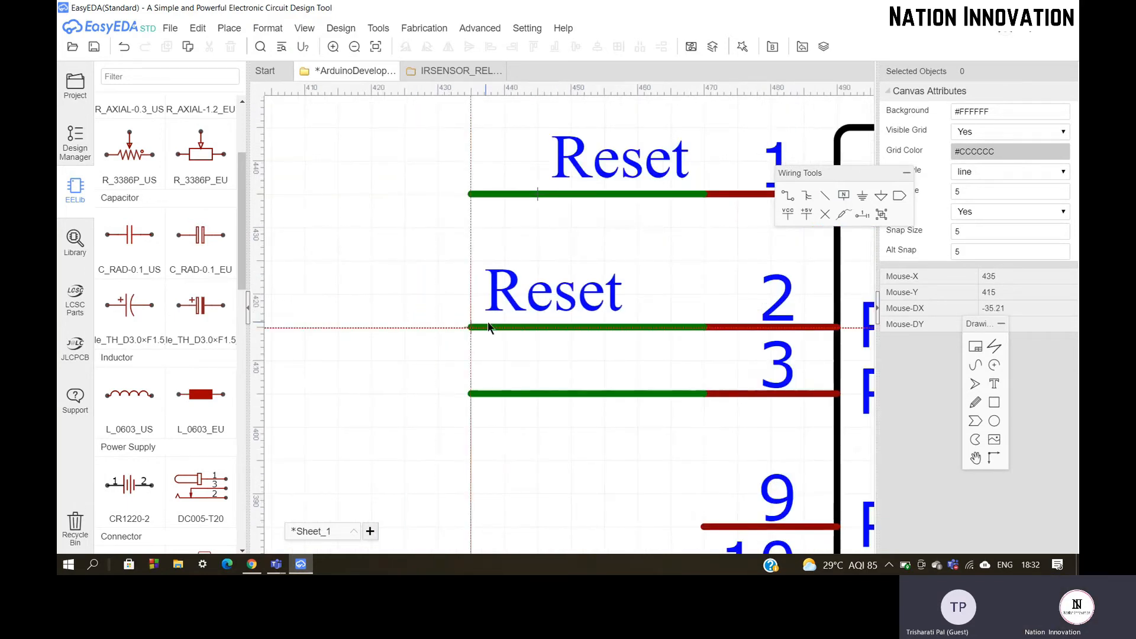
click(509, 333)
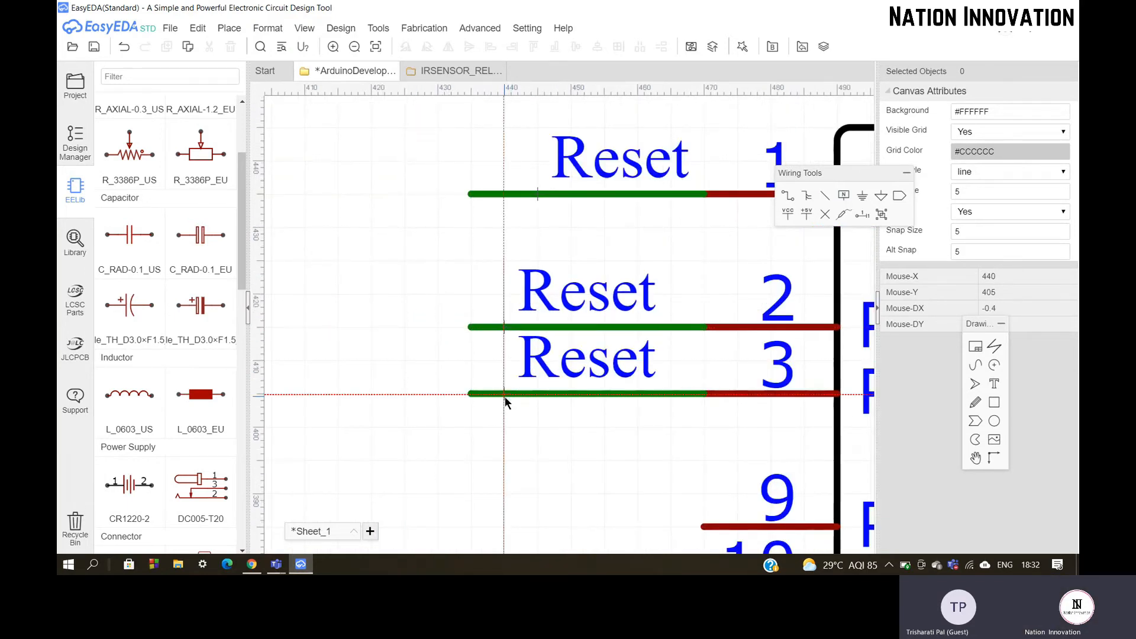
key(Escape)
double_click(566, 294)
scroll(383, 313, down, 1)
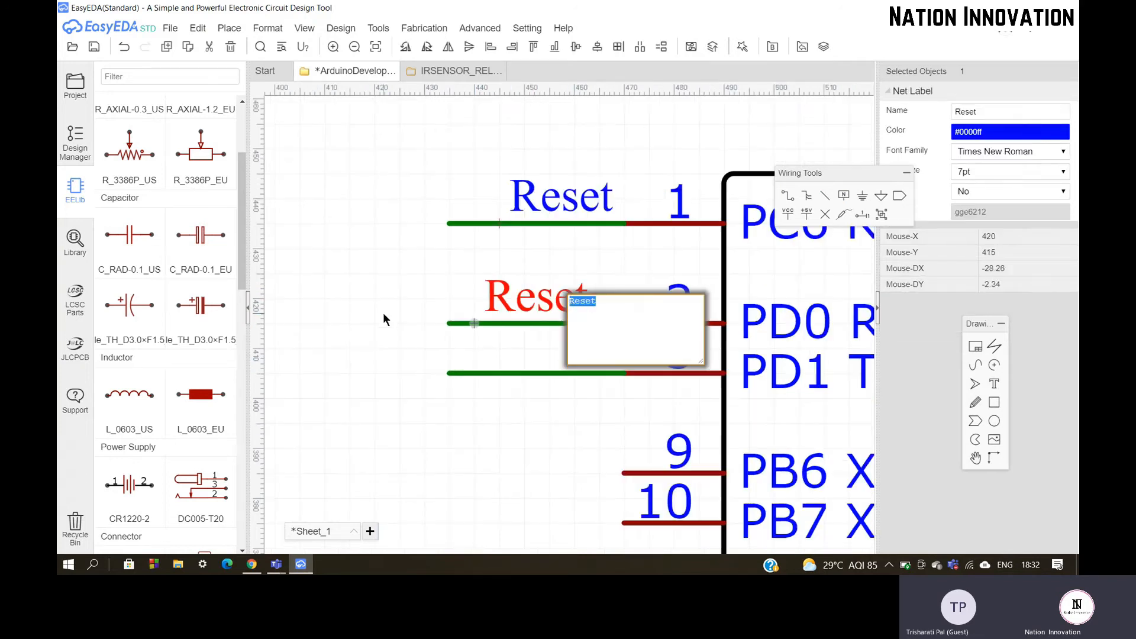
scroll(413, 302, down, 1)
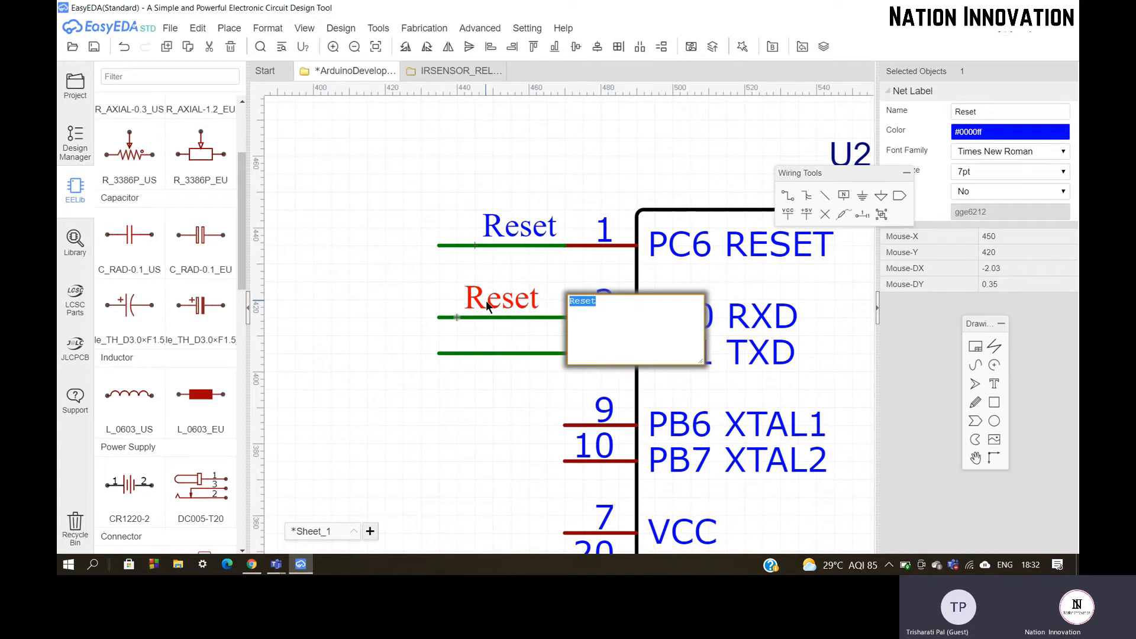
text(Tx)
key(Return)
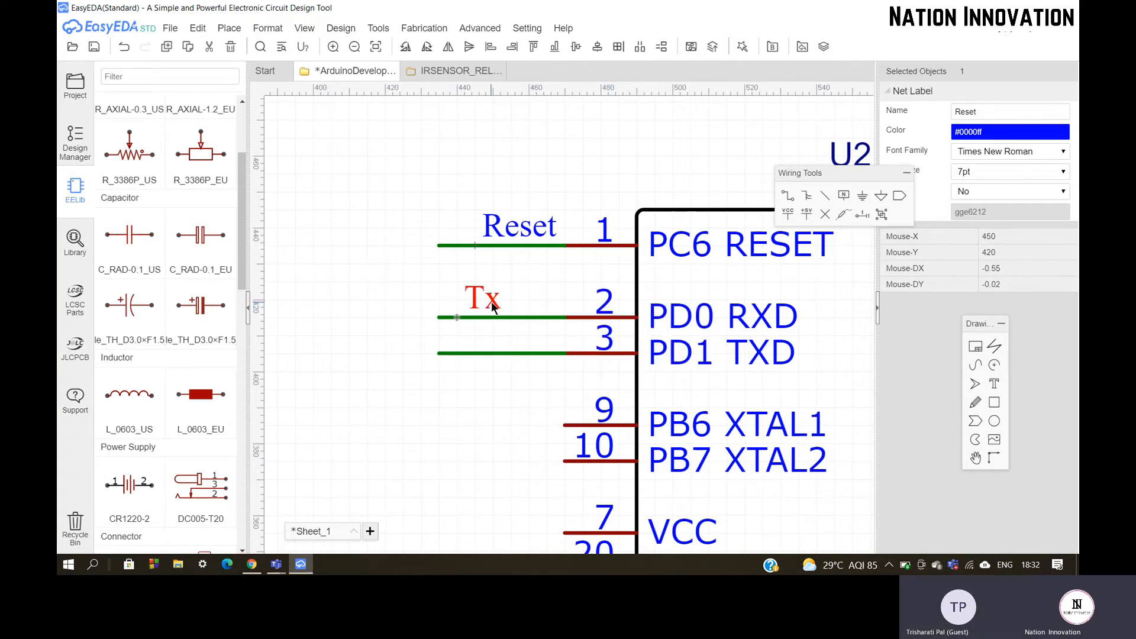
Place a net label on the wire of pin 3 (PD1 TXD) and rename it Rx.
click(844, 197)
scroll(541, 355, up, 4)
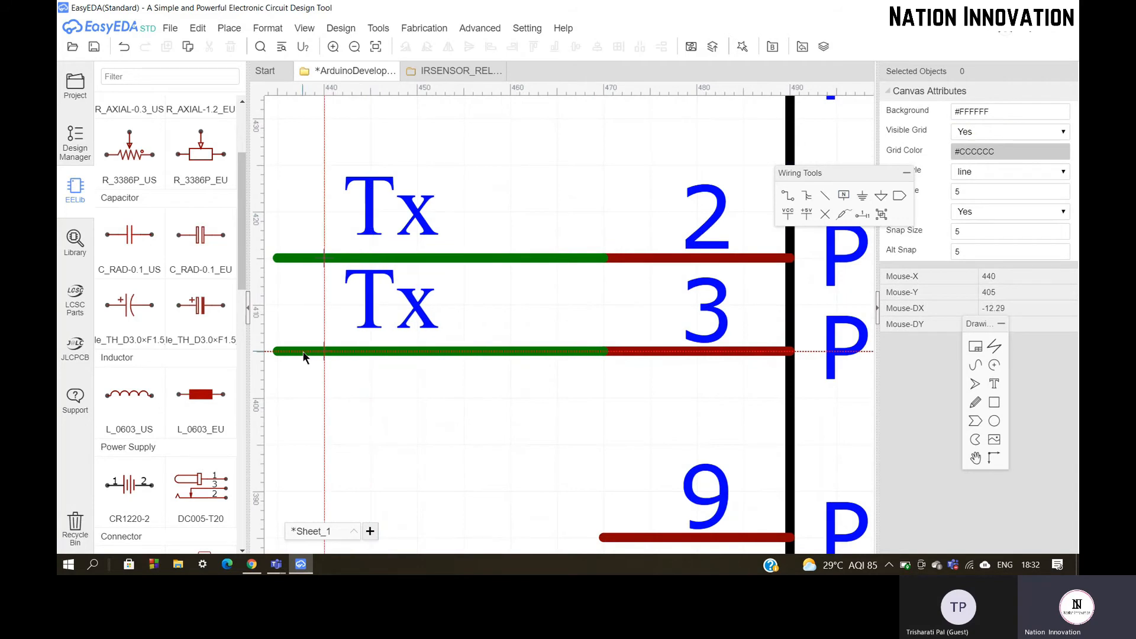
double_click(377, 320)
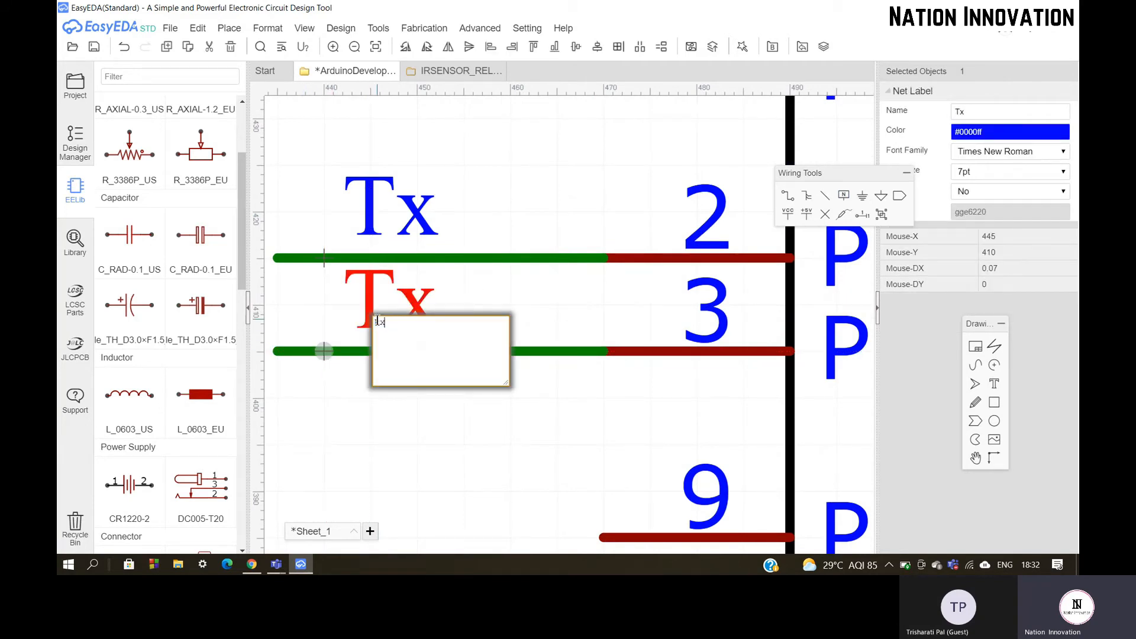
text(Rx)
key(Return)
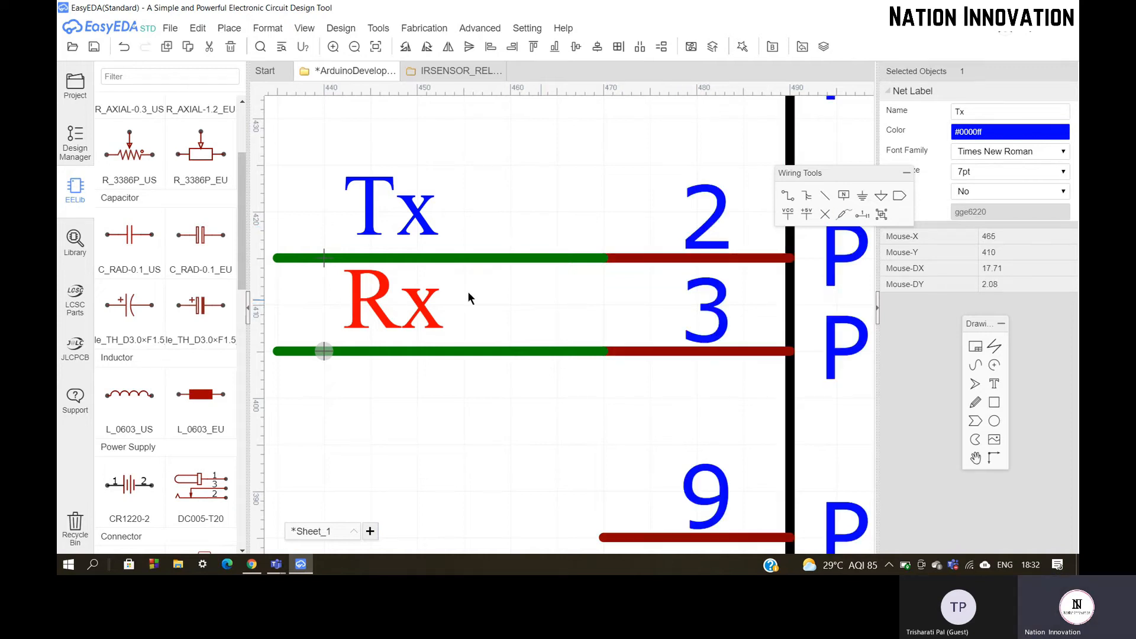
Add a second net label to the pin 2 wire, between Tx and the pin, and name it D0.
scroll(467, 291, down, 2)
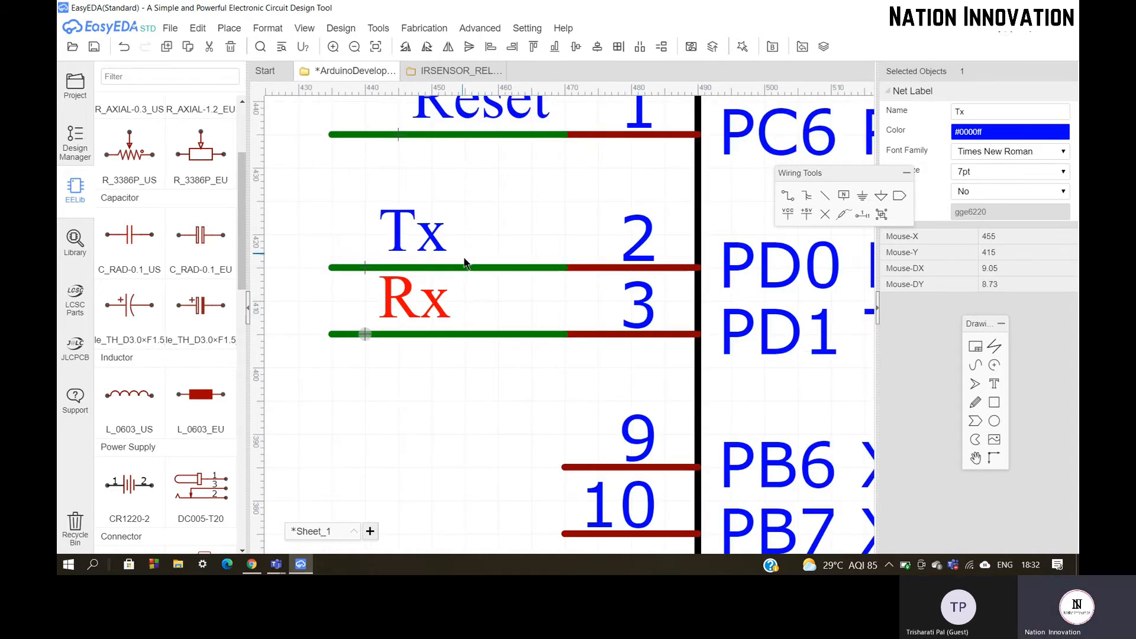
click(844, 196)
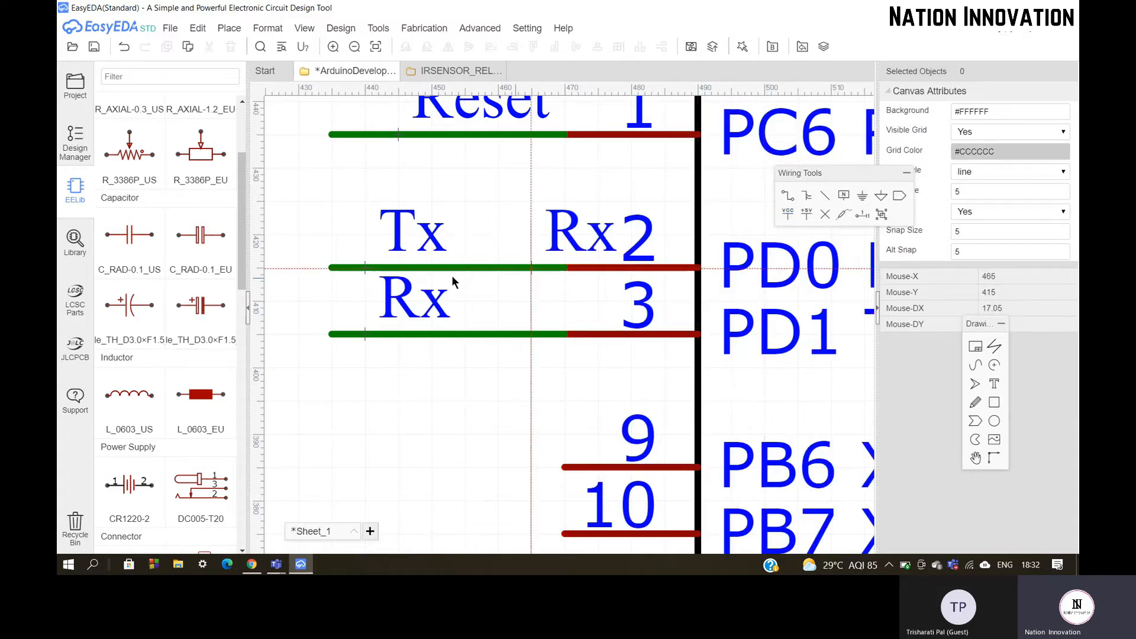
scroll(442, 272, down, 1)
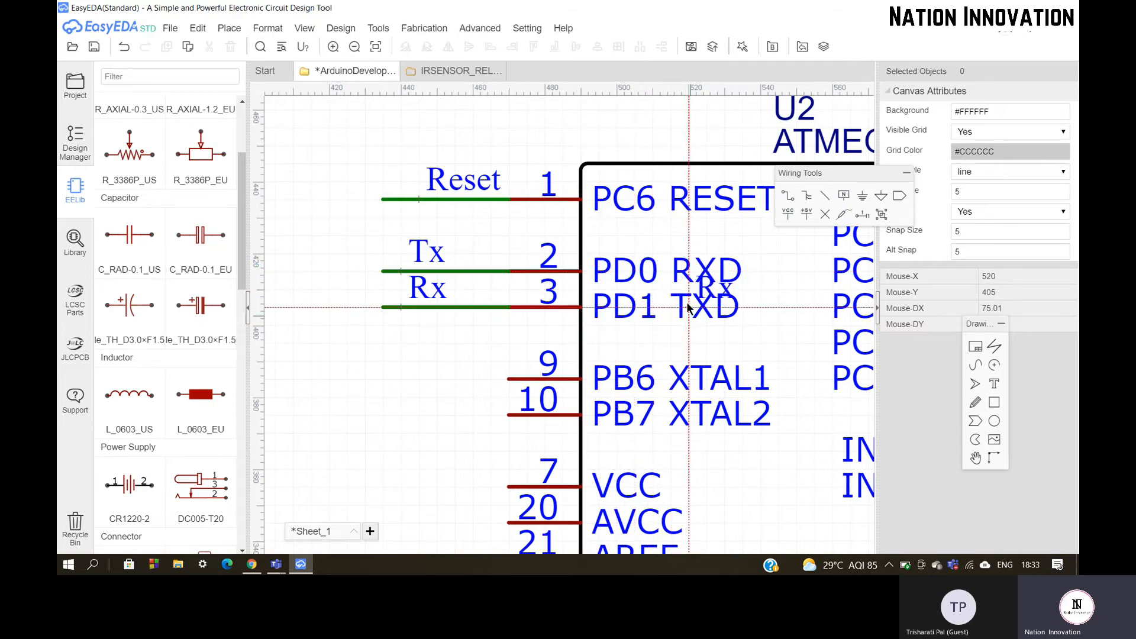
scroll(487, 275, up, 3)
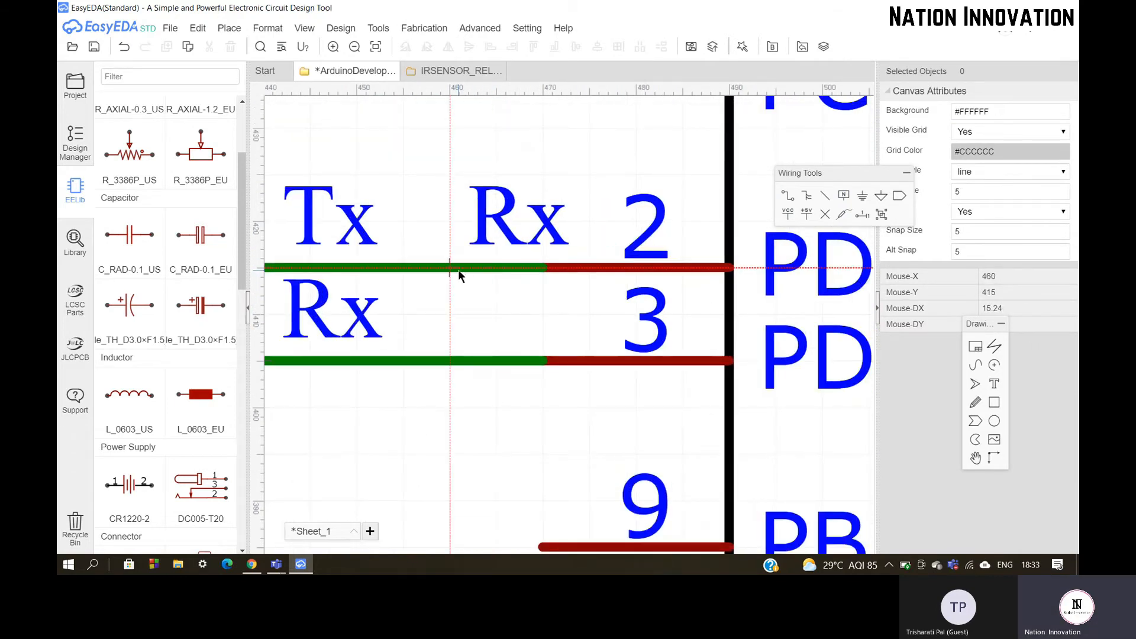
click(458, 270)
right_click(458, 271)
double_click(483, 222)
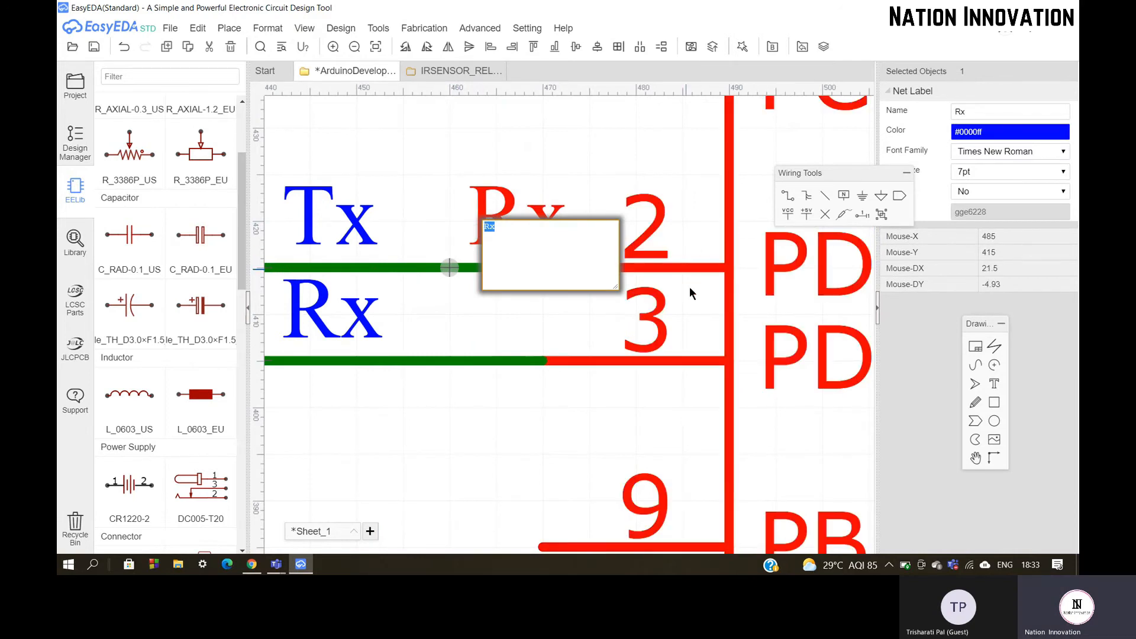
scroll(441, 228, down, 1)
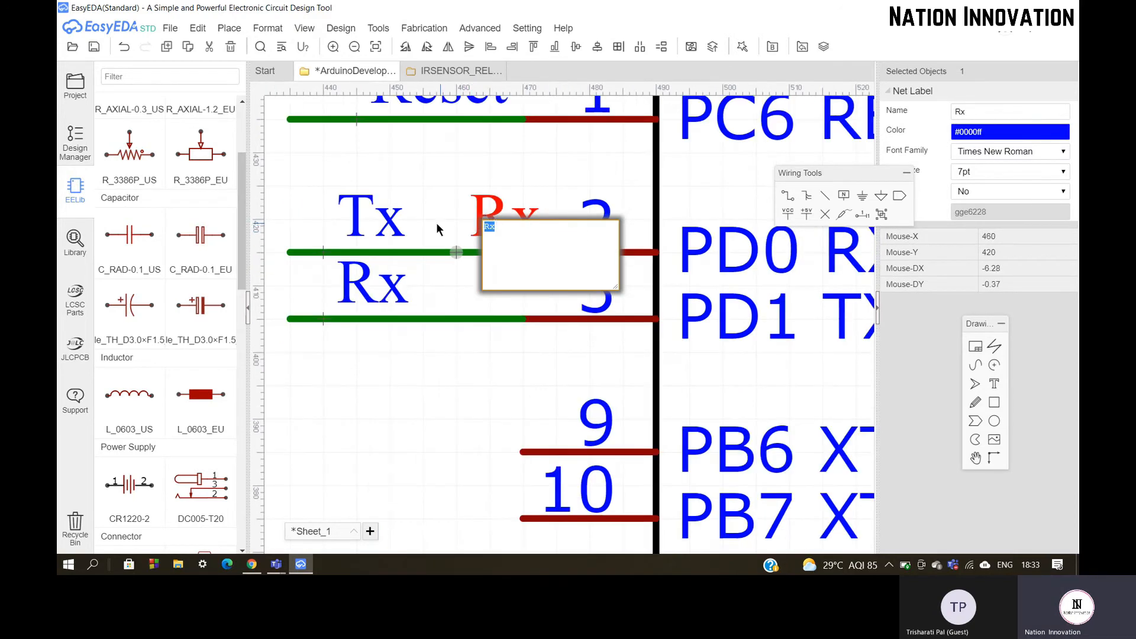
scroll(437, 225, down, 2)
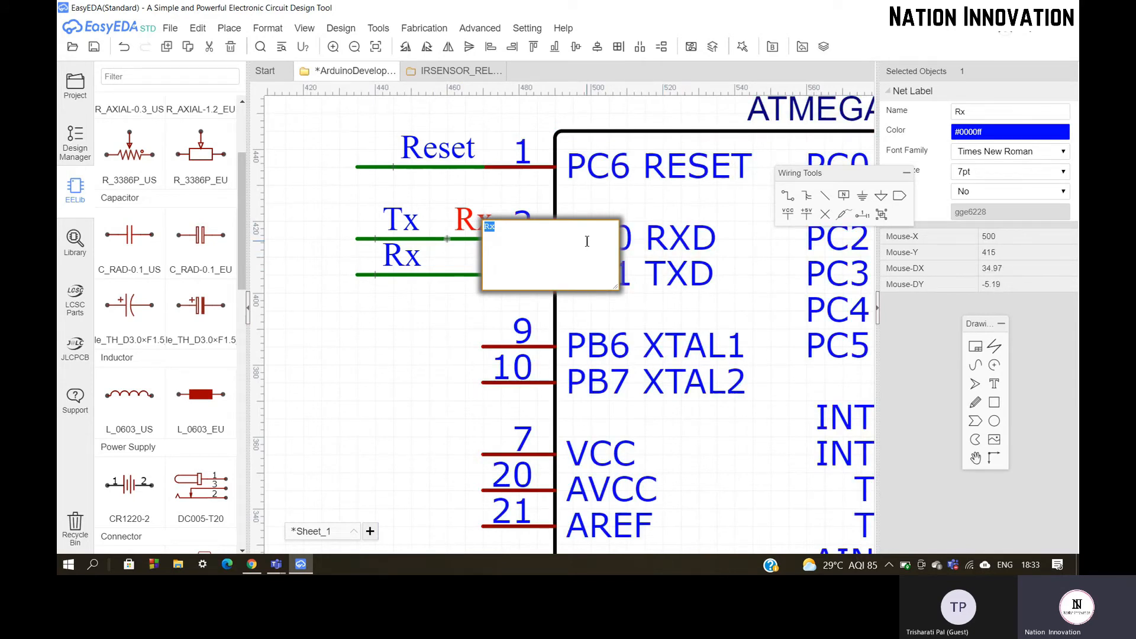
key(Return)
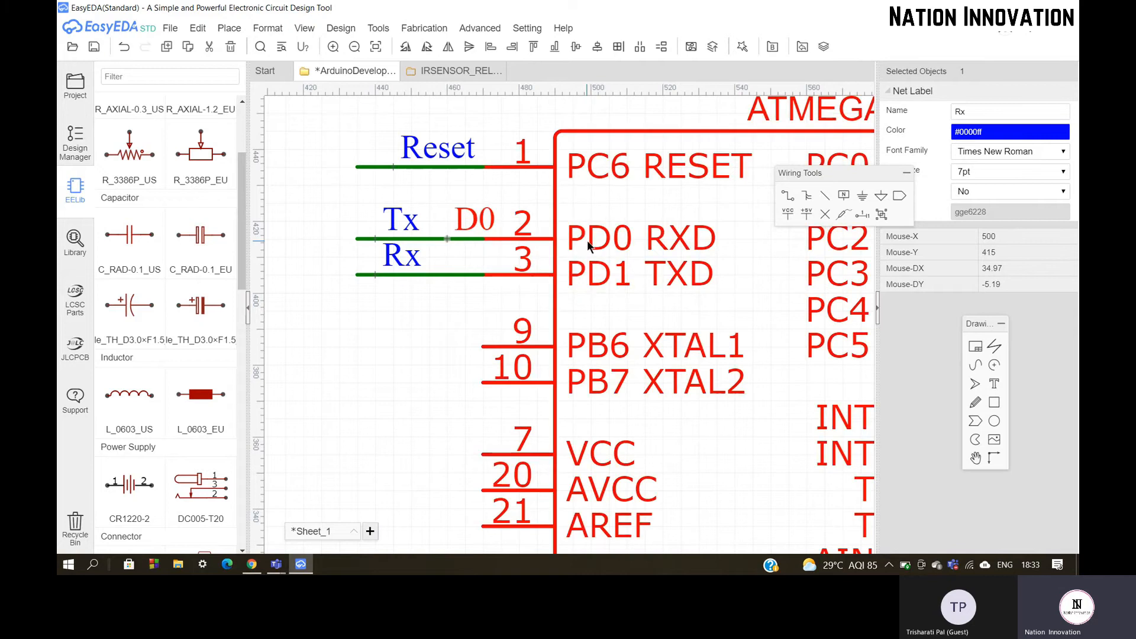
Add the net label D1 to the pin 3 wire beside Rx and end label placement.
click(851, 199)
scroll(412, 273, up, 5)
click(505, 284)
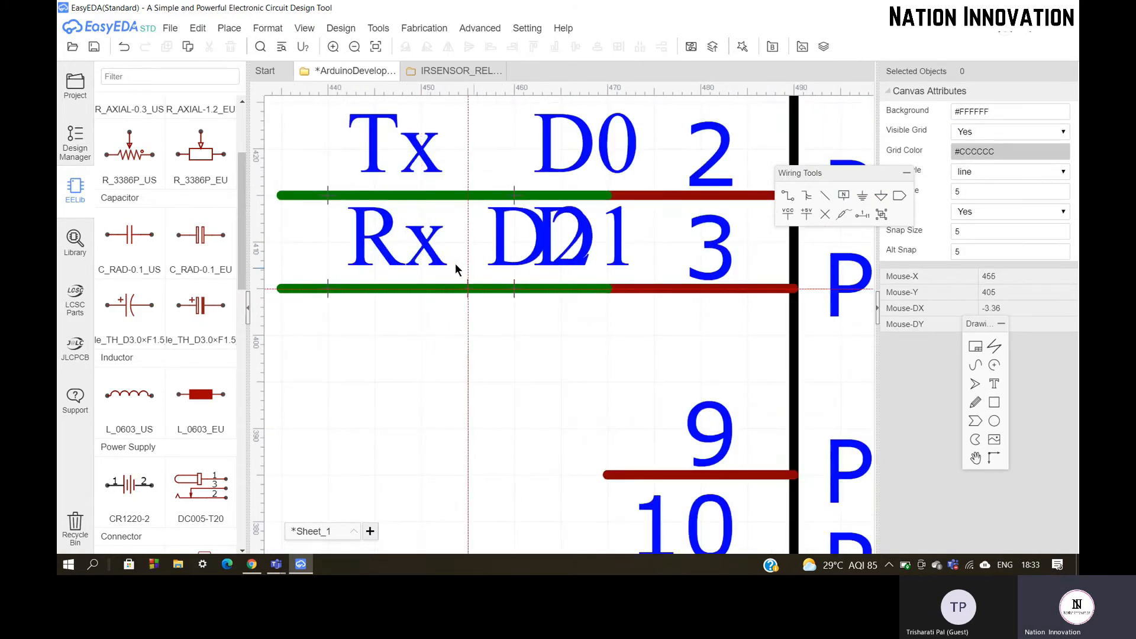
scroll(456, 264, down, 4)
key(Escape)
scroll(417, 268, down, 3)
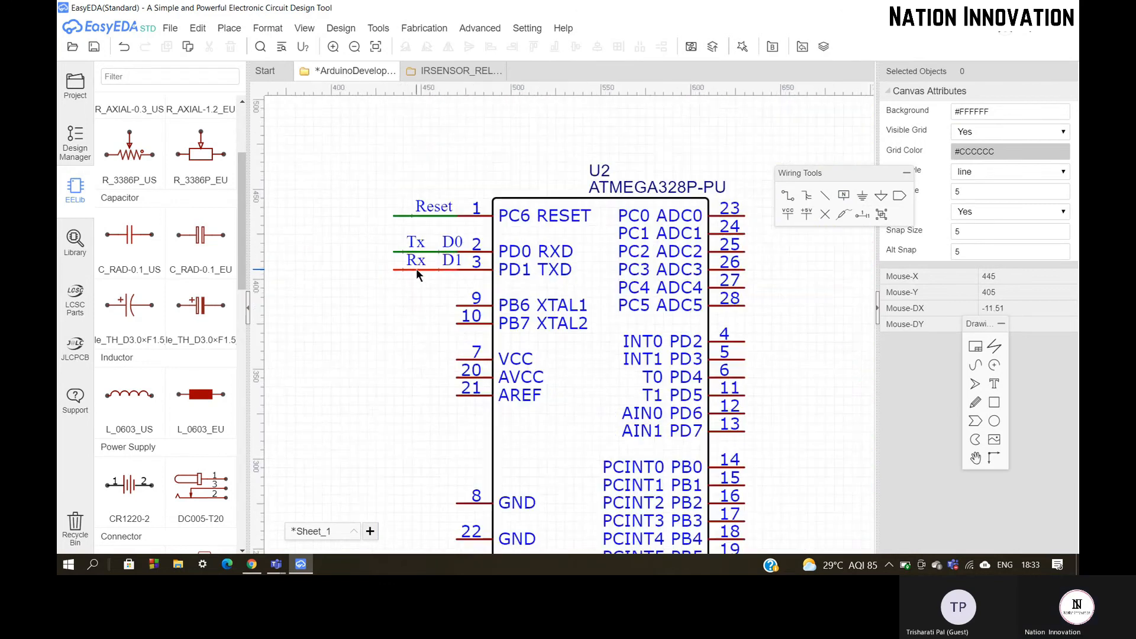
Search the component library for the symbol crystal-16Mhz.
scroll(439, 243, down, 2)
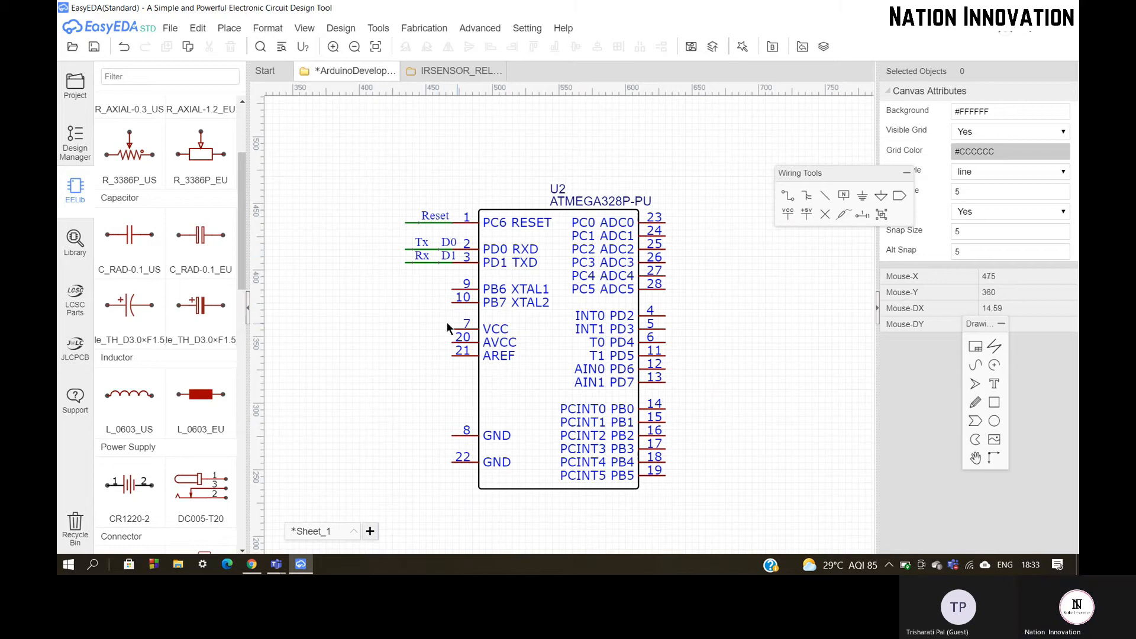
scroll(406, 304, up, 3)
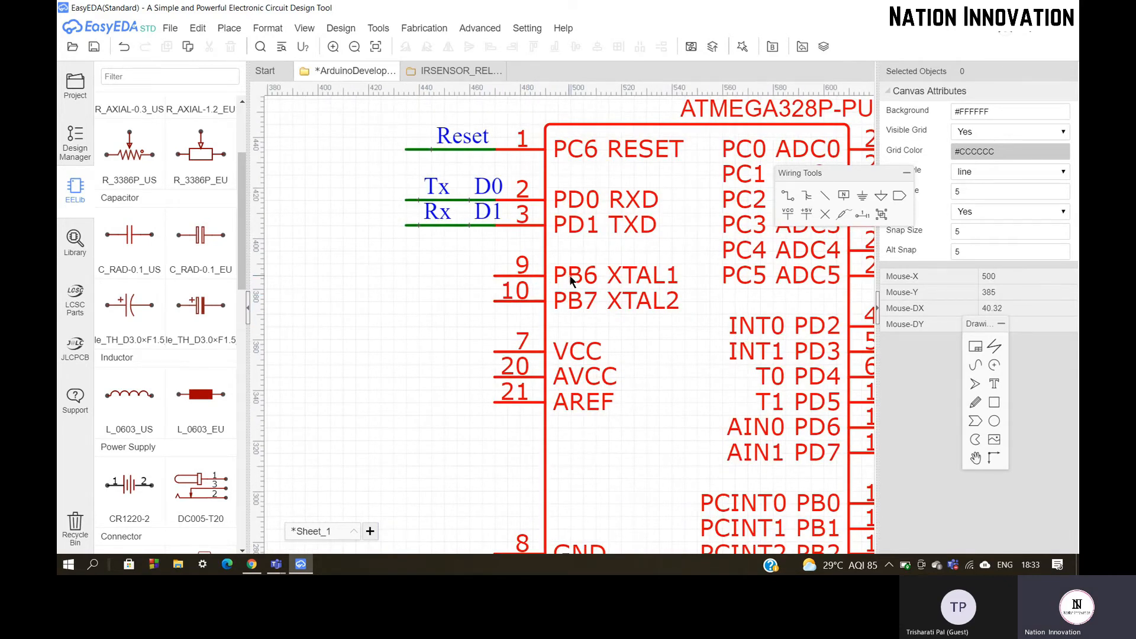
scroll(626, 271, down, 2)
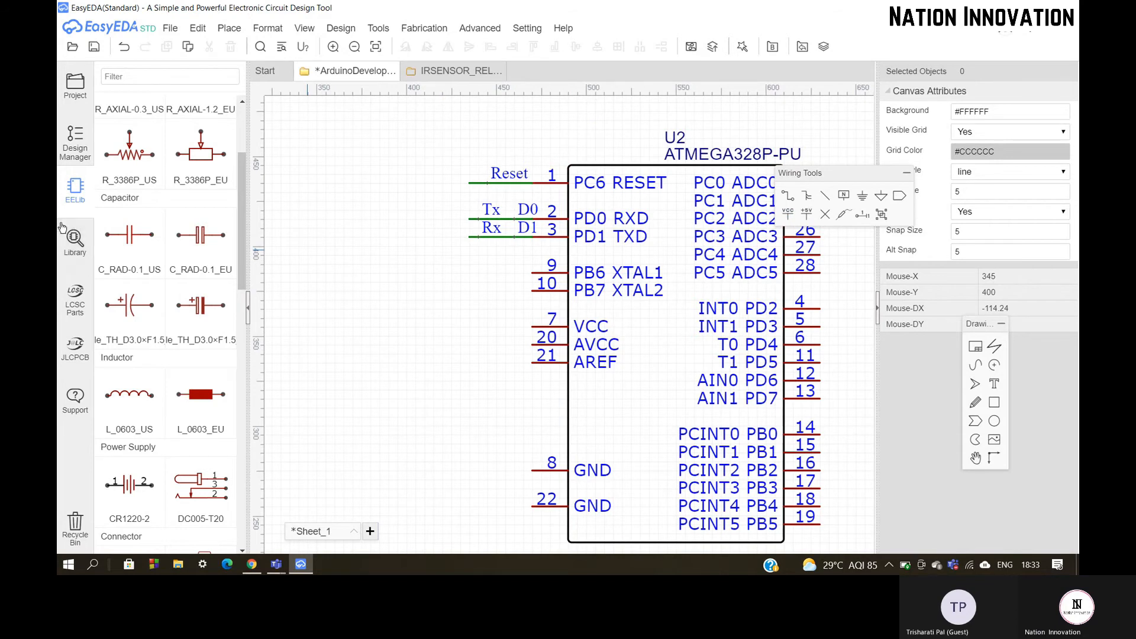
click(75, 240)
click(527, 28)
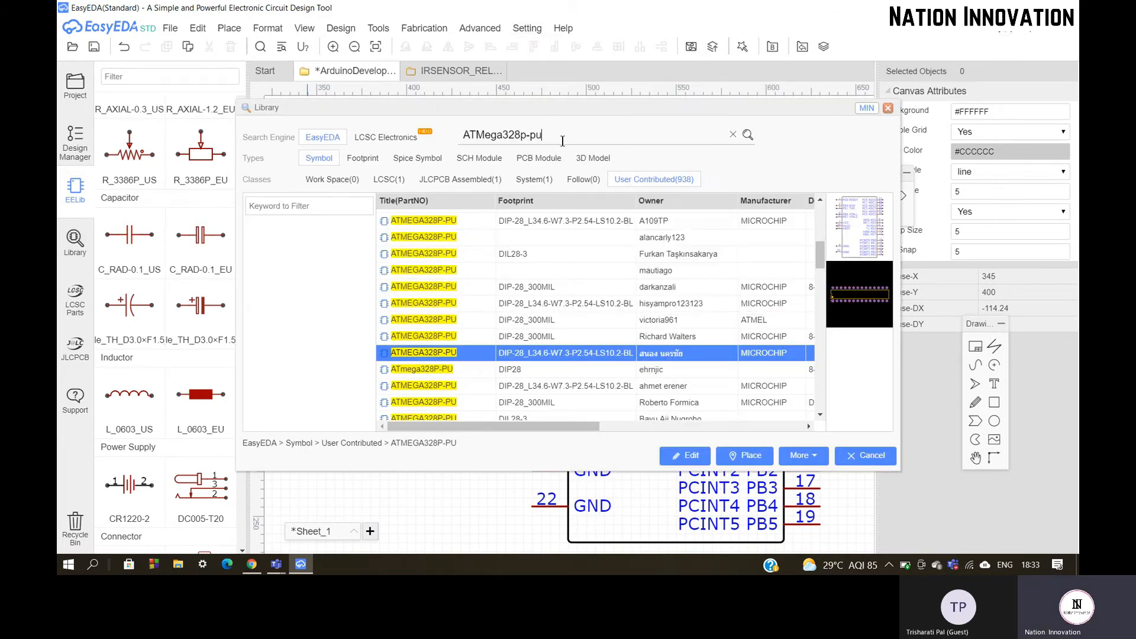
drag(562, 141, 450, 143)
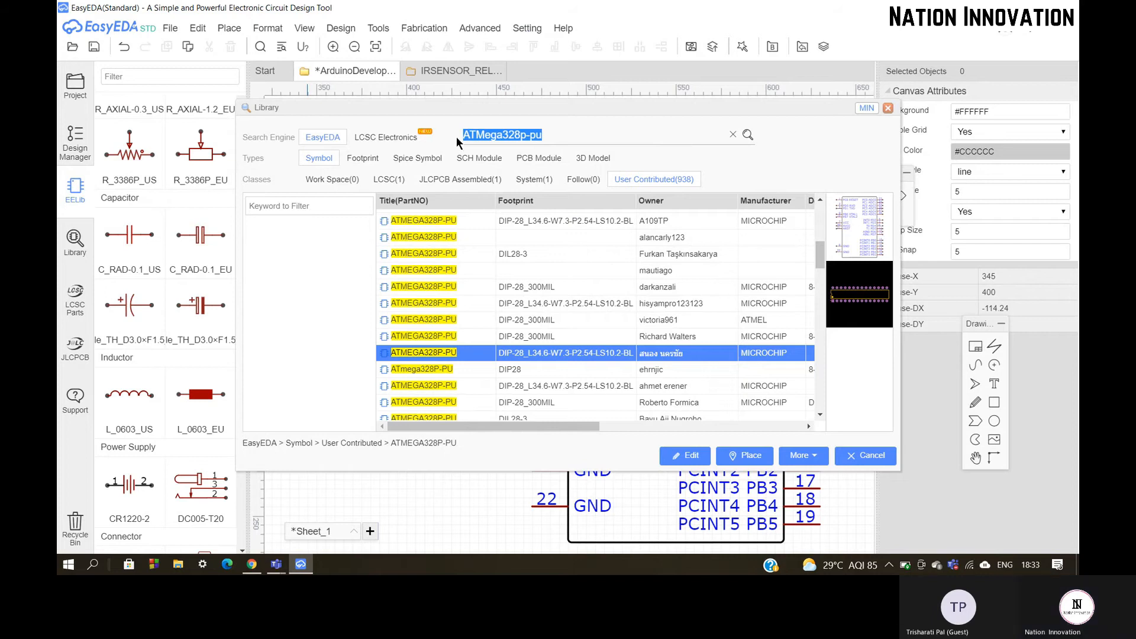
text(crystal)
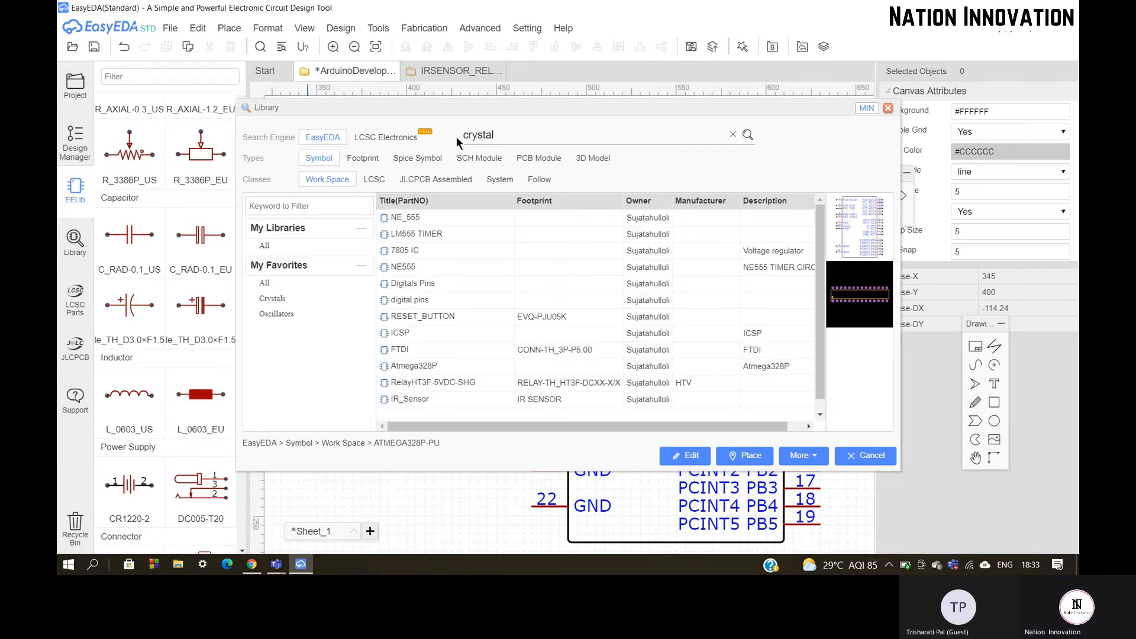
text(-1)
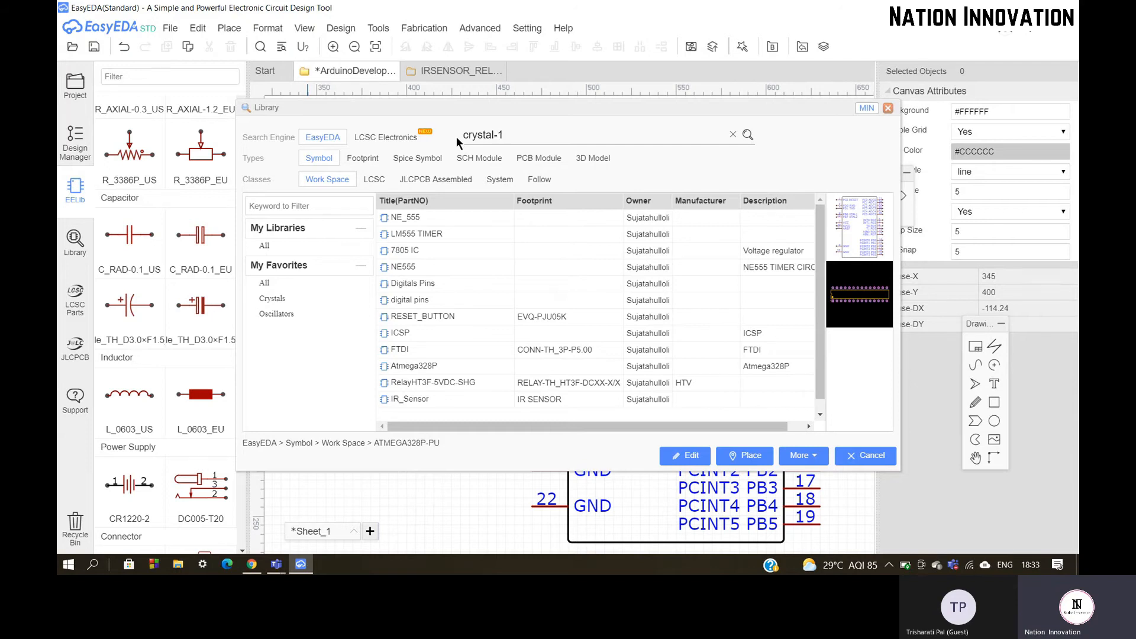
text(6Mhz)
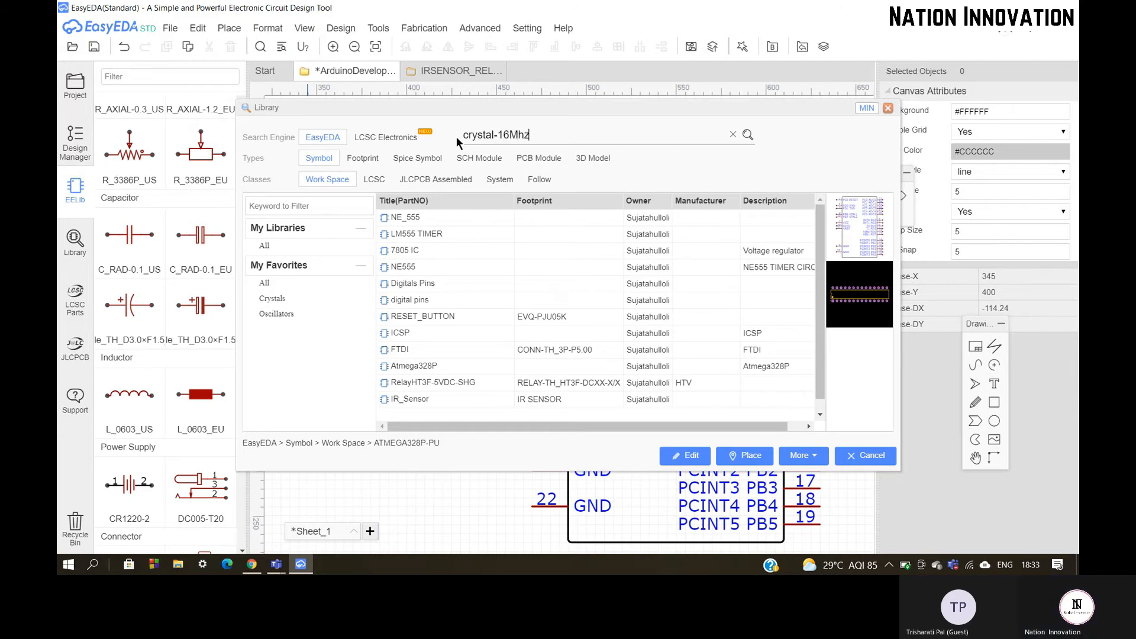
key(Return)
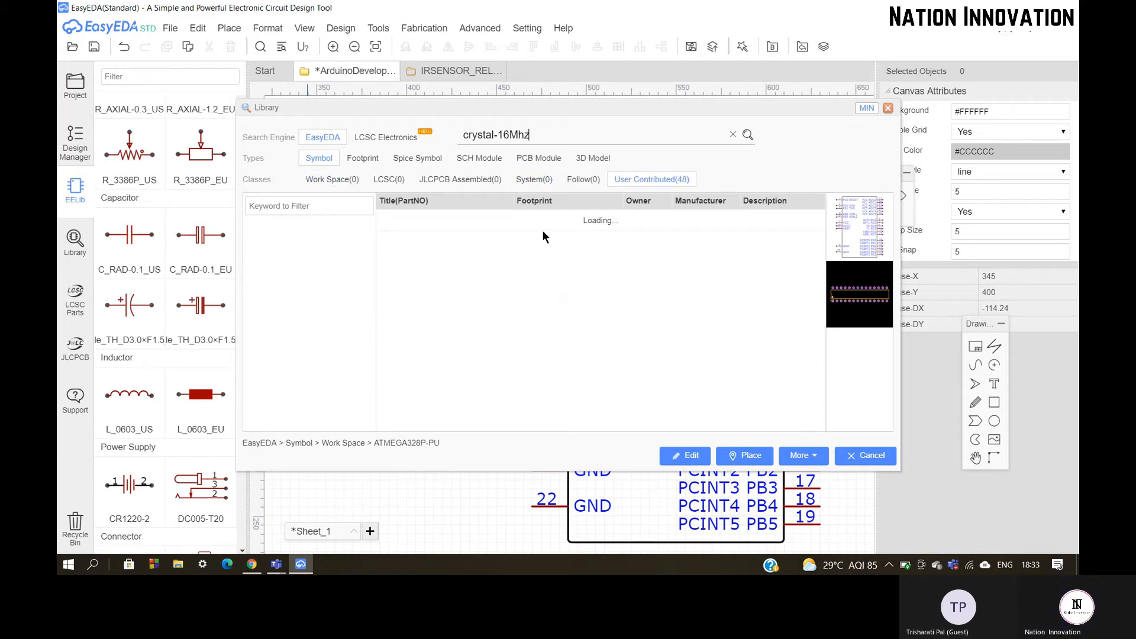
Place the CRYSTAL-16MHZPTH-HC49US symbol, rotated vertically, to the left of the ATMEGA328P-PU's XTAL pins 9 and 10.
click(531, 220)
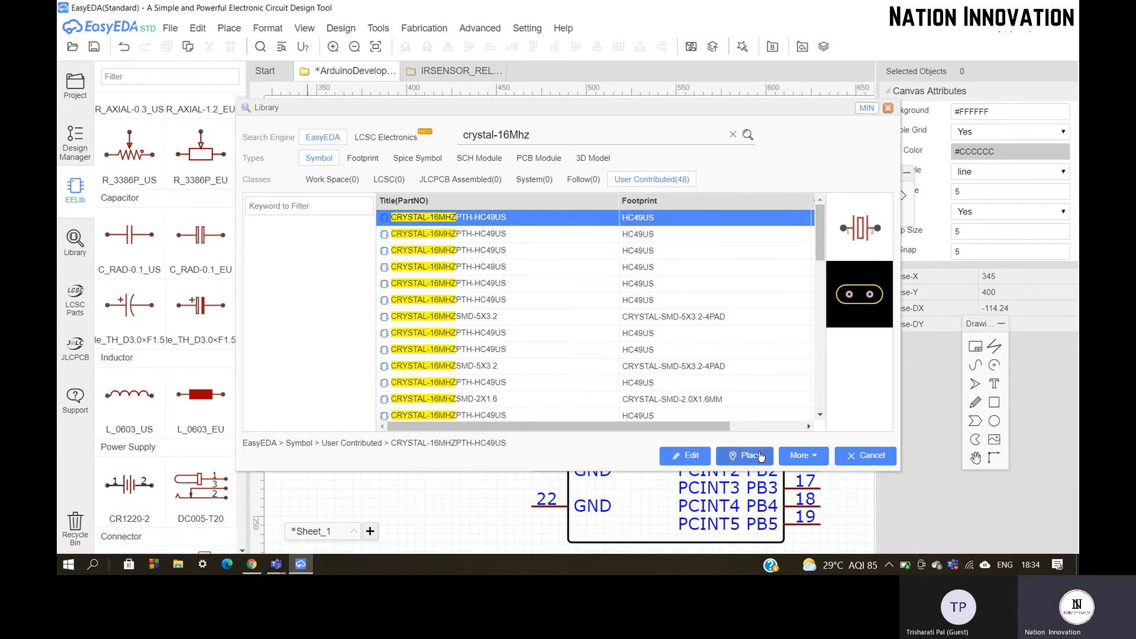
click(721, 455)
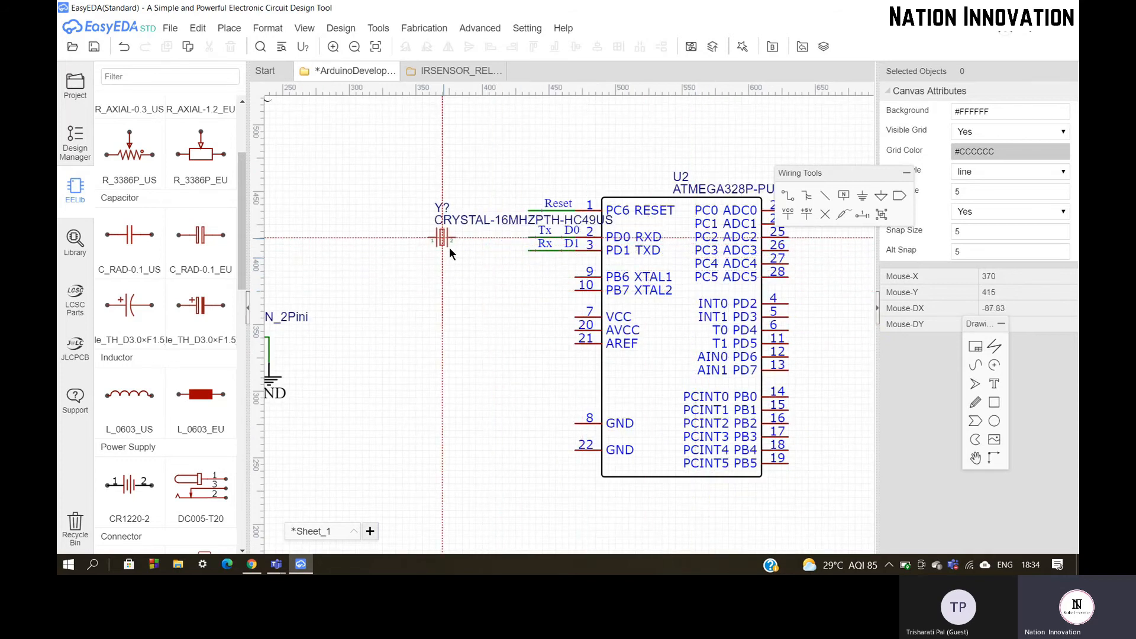
scroll(495, 291, up, 2)
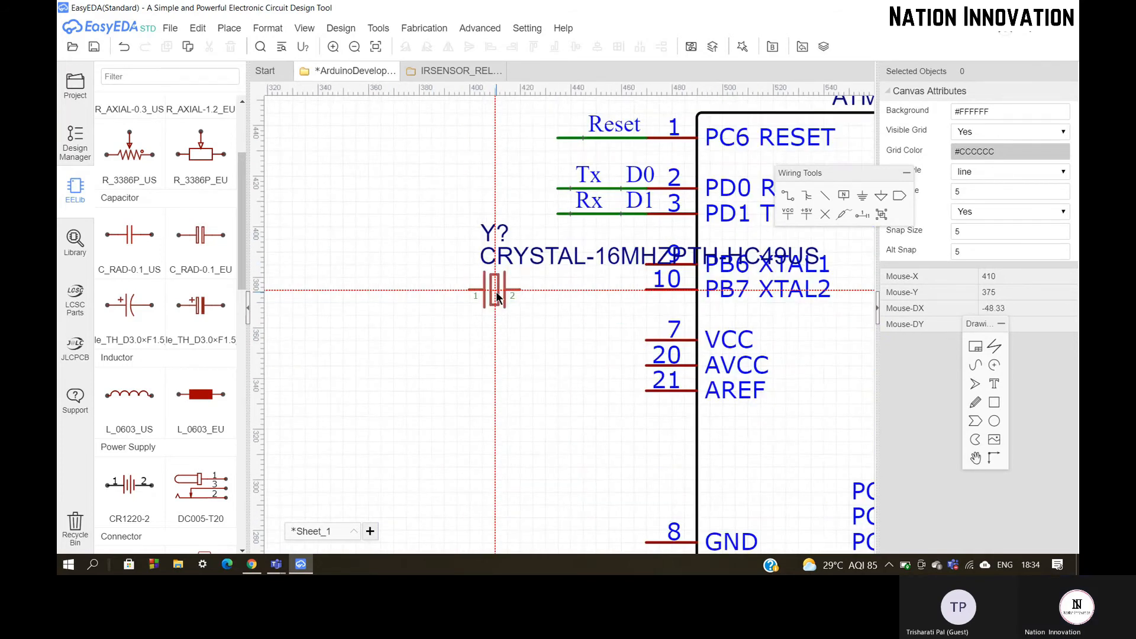
key(space)
key(space)
key(space)
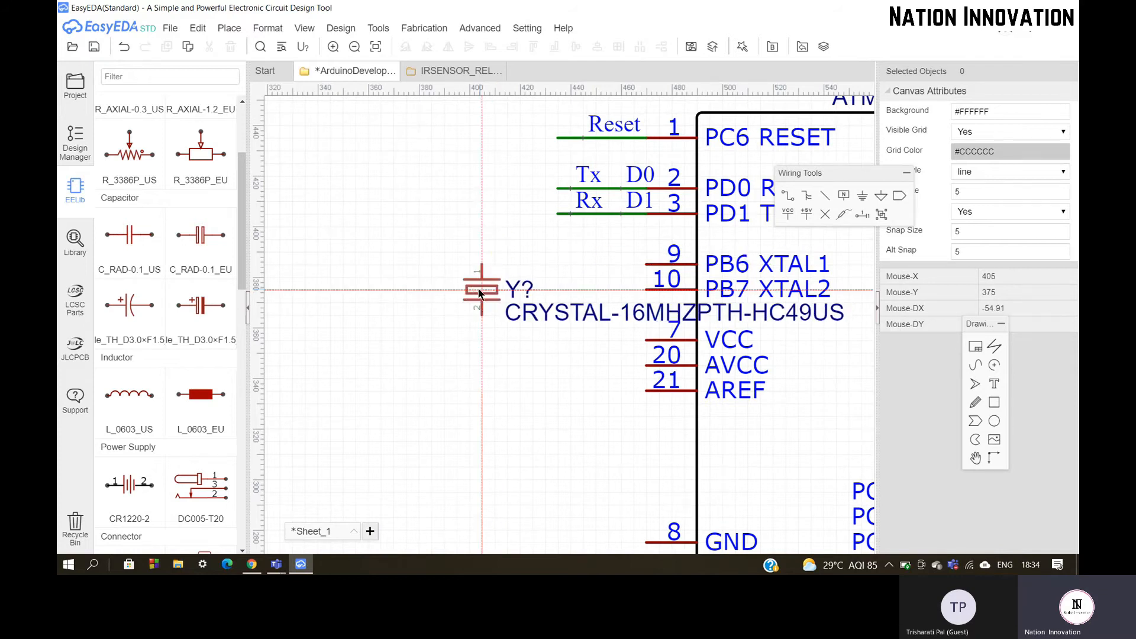
click(469, 276)
key(Escape)
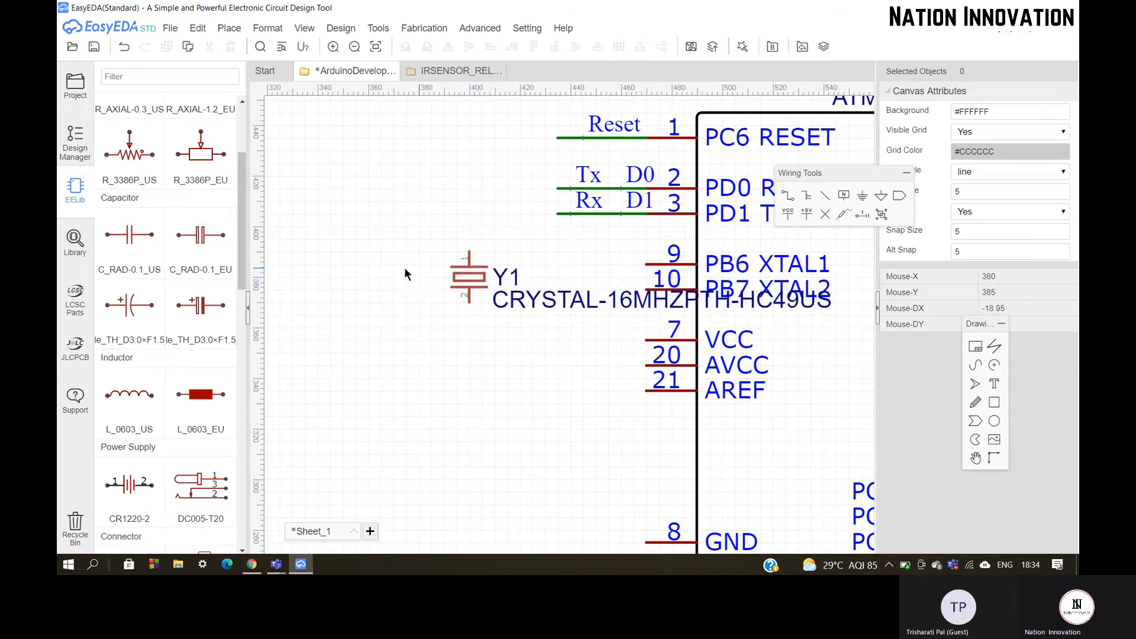
Wire the crystal's terminal 1 to pin 9 (PB6 XTAL1) and its terminal 2 to pin 10 (PB7 XTAL2).
click(645, 264)
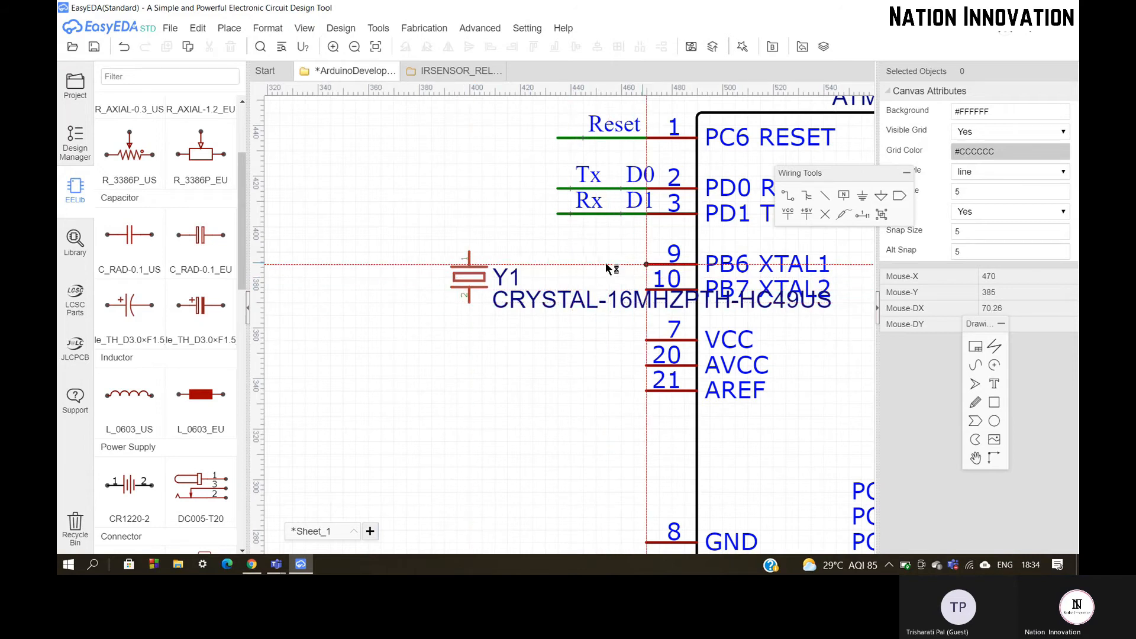
click(583, 263)
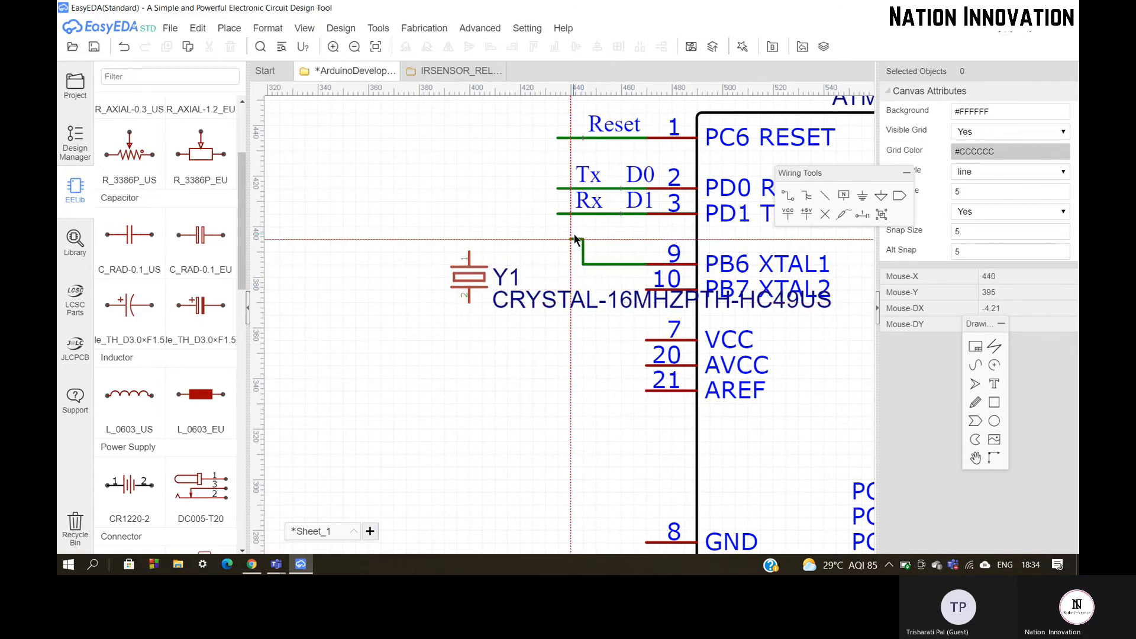
click(470, 239)
click(469, 252)
click(469, 314)
click(470, 327)
click(583, 328)
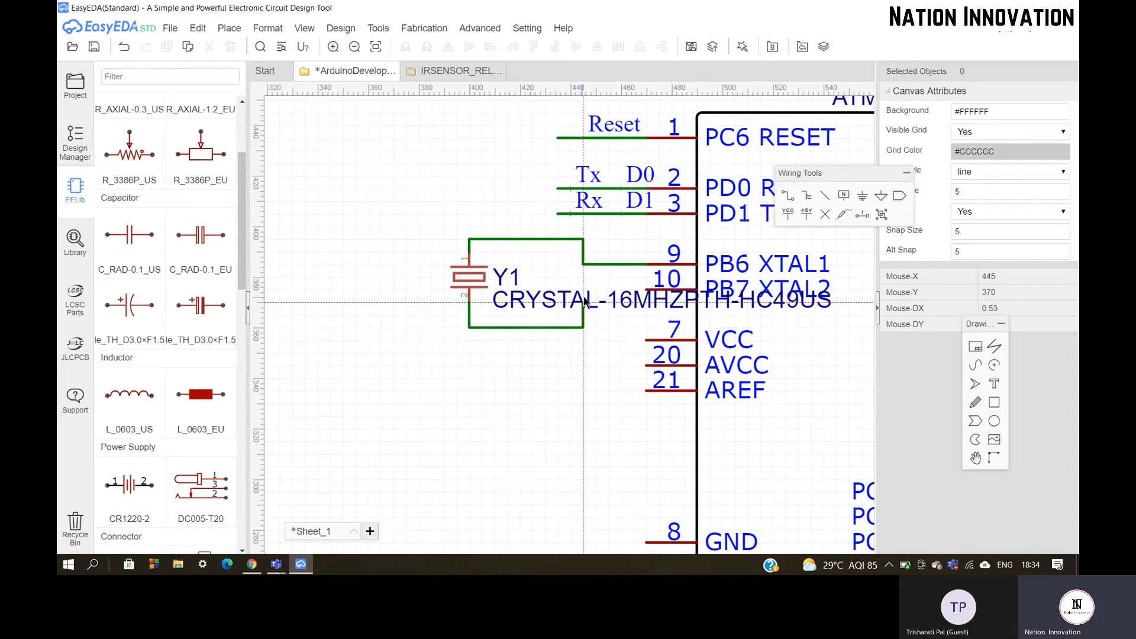
click(584, 290)
click(646, 290)
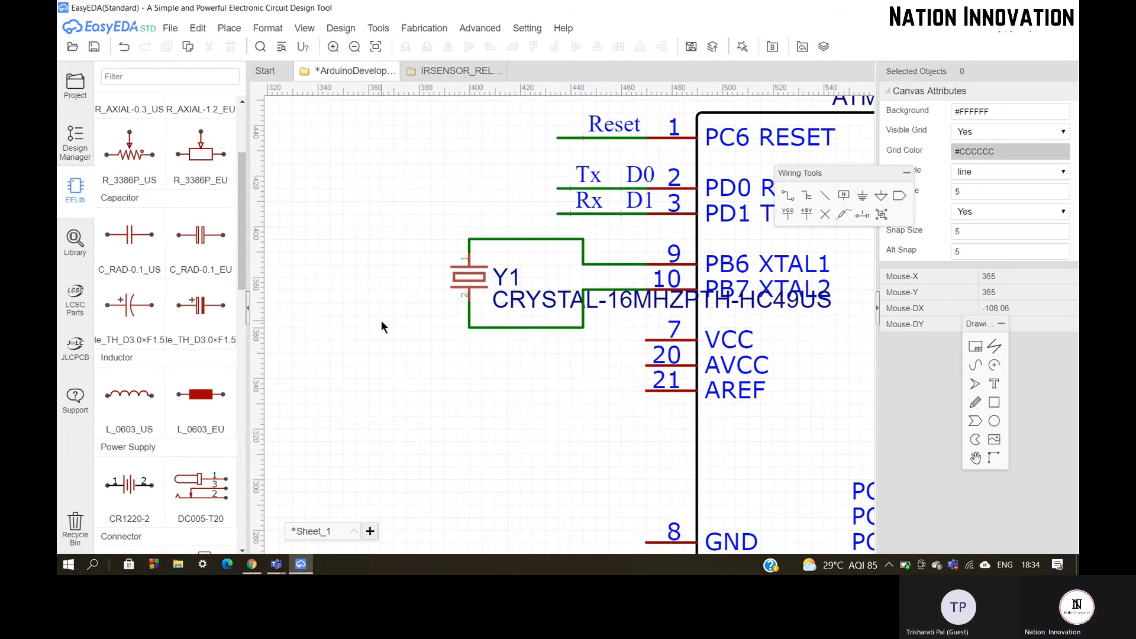
Place two C_RAD-0.1_US capacitors, one above the other, to the left of the crystal.
click(75, 241)
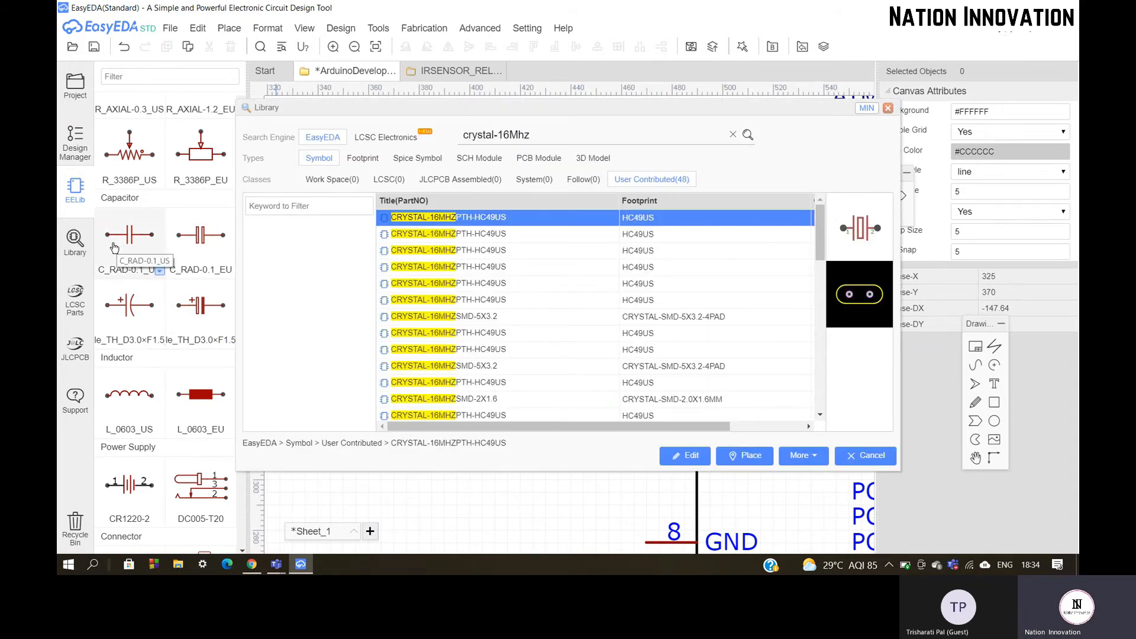
click(887, 108)
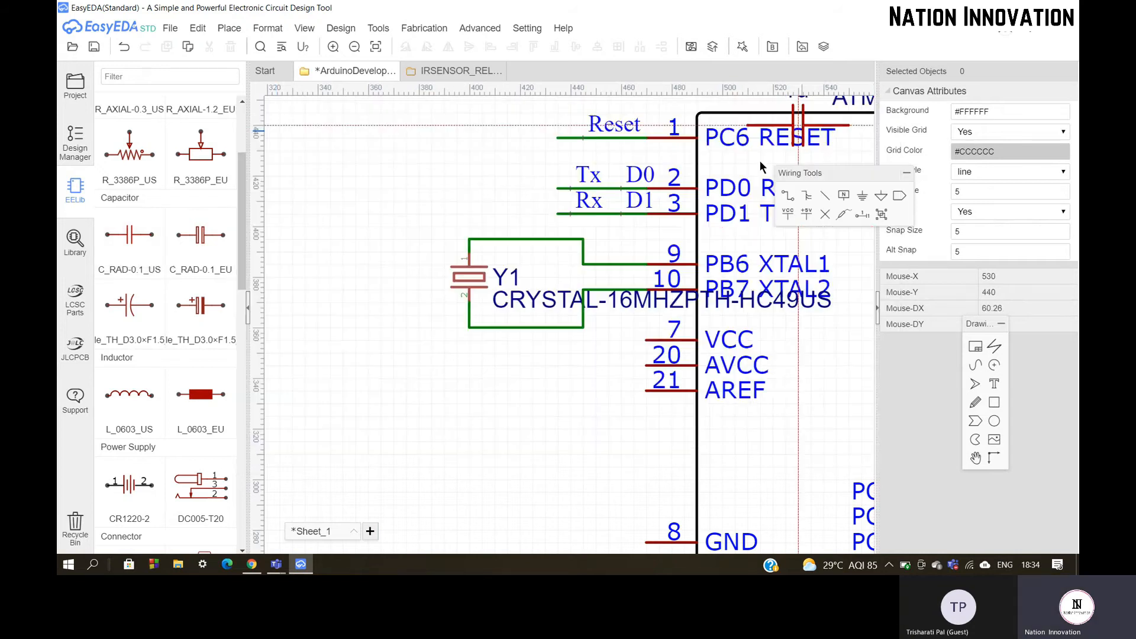
scroll(456, 259, down, 3)
scroll(456, 258, up, 3)
click(514, 231)
click(520, 322)
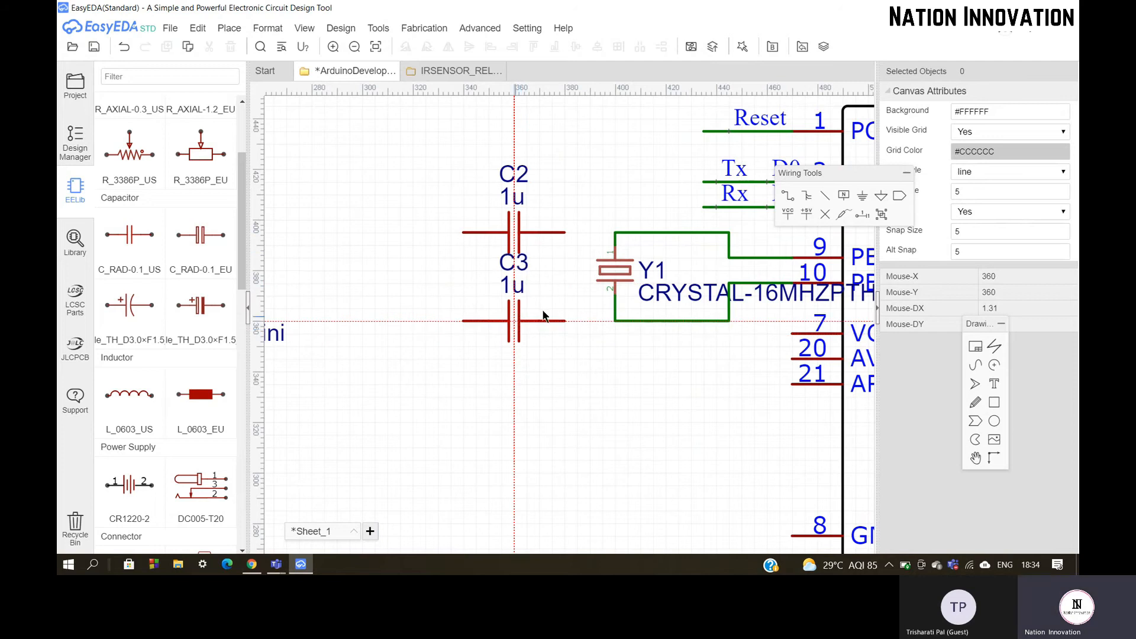
key(Escape)
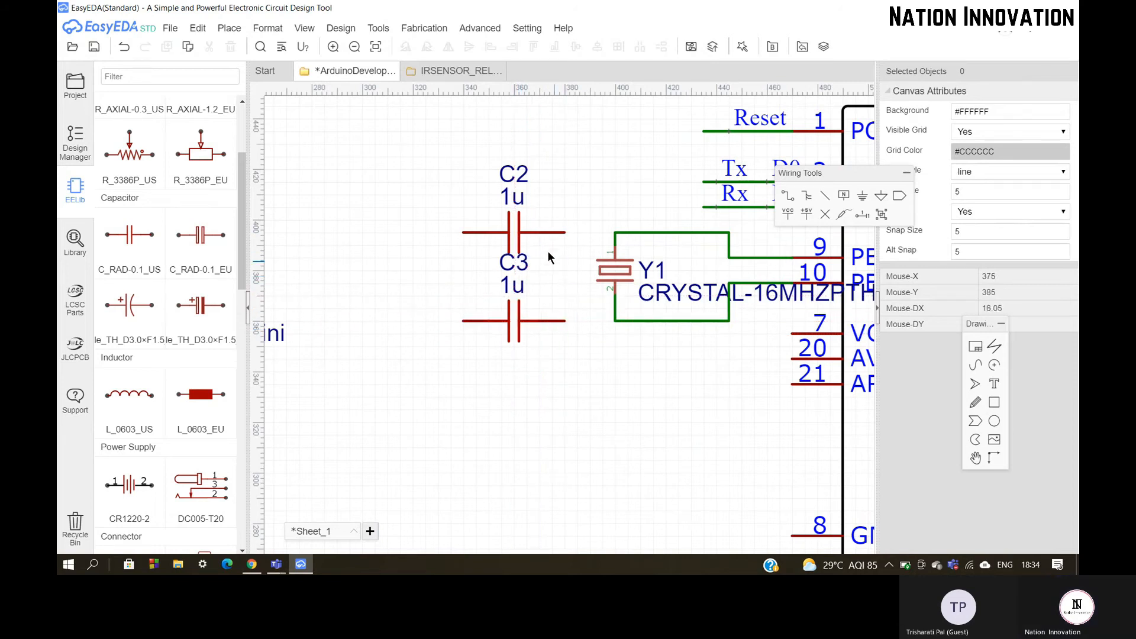
Set the values of capacitors C2 and C3 to 22pF.
scroll(548, 251, up, 3)
scroll(531, 173, down, 2)
click(462, 130)
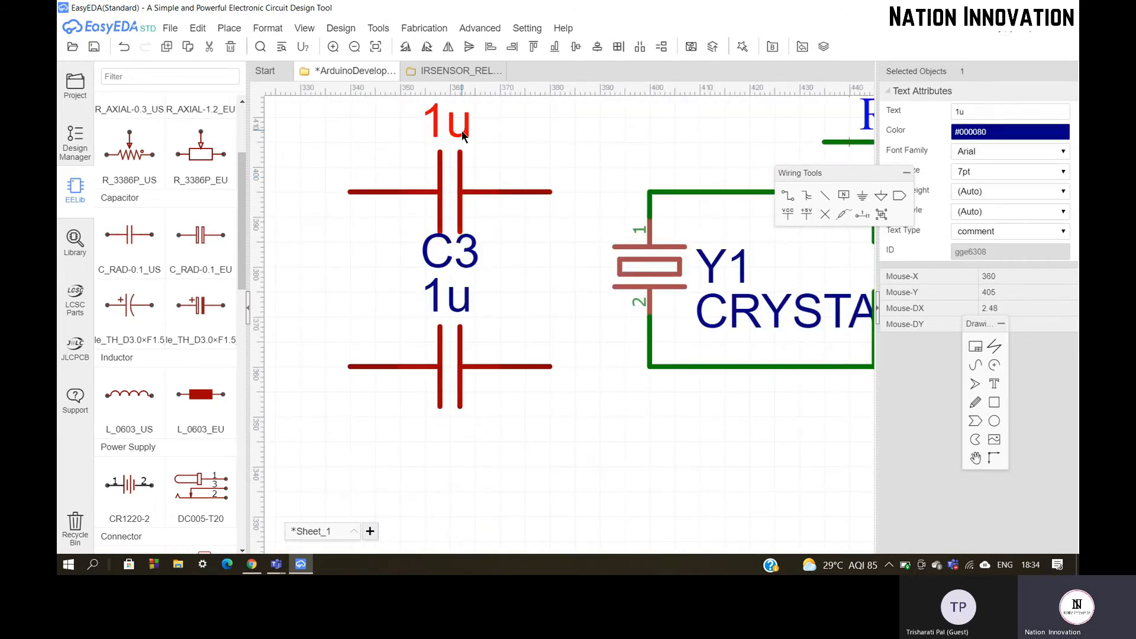
double_click(462, 130)
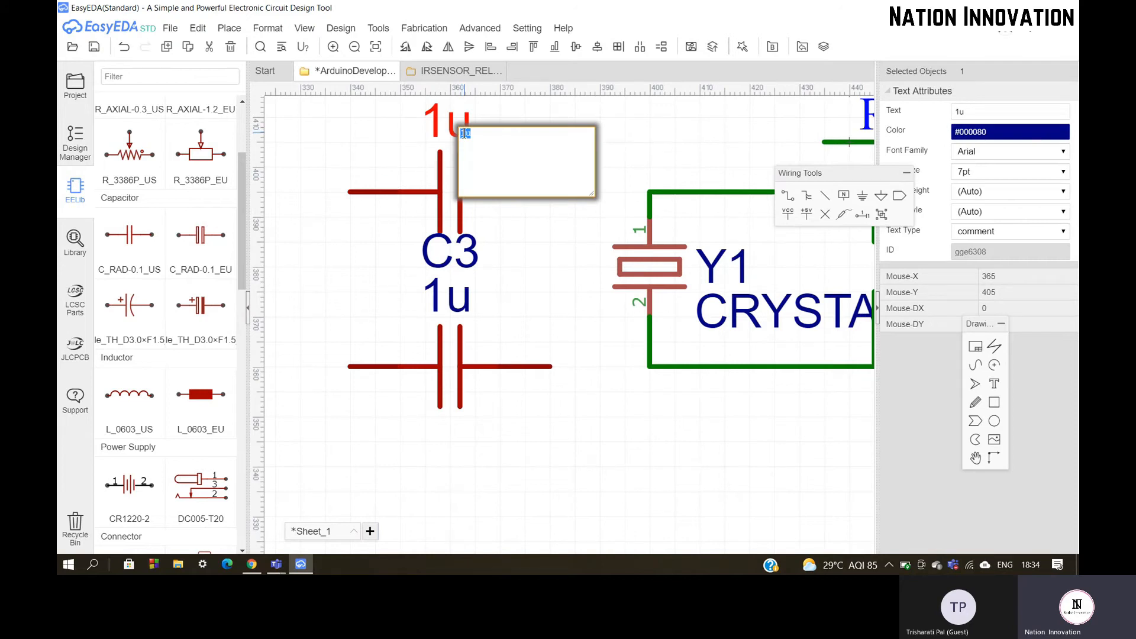
text(22pF)
key(Return)
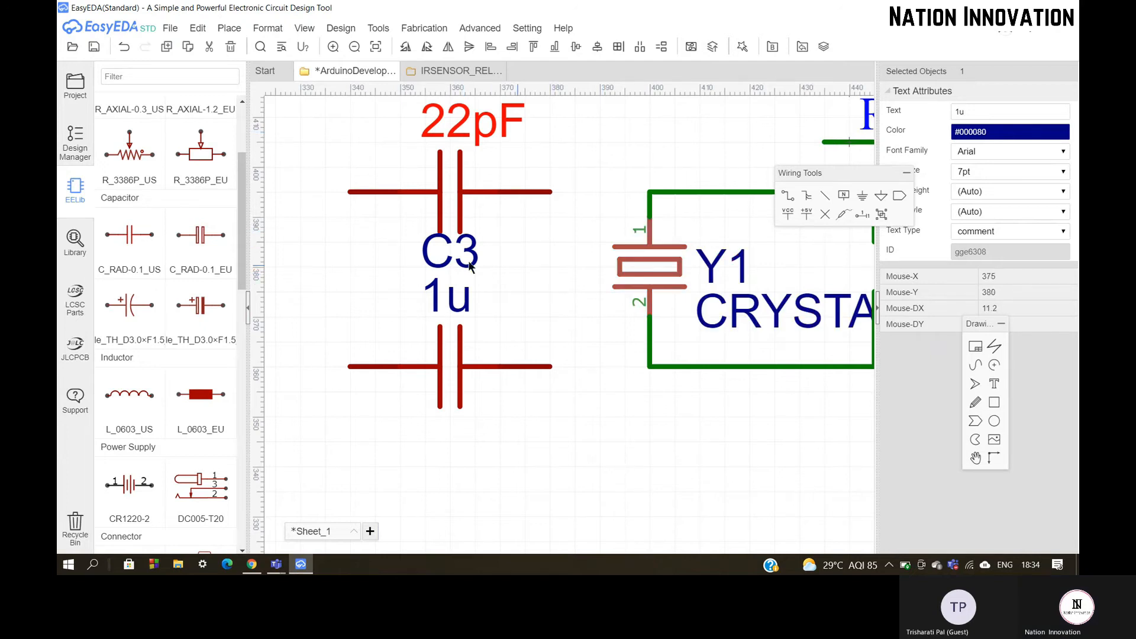
double_click(454, 296)
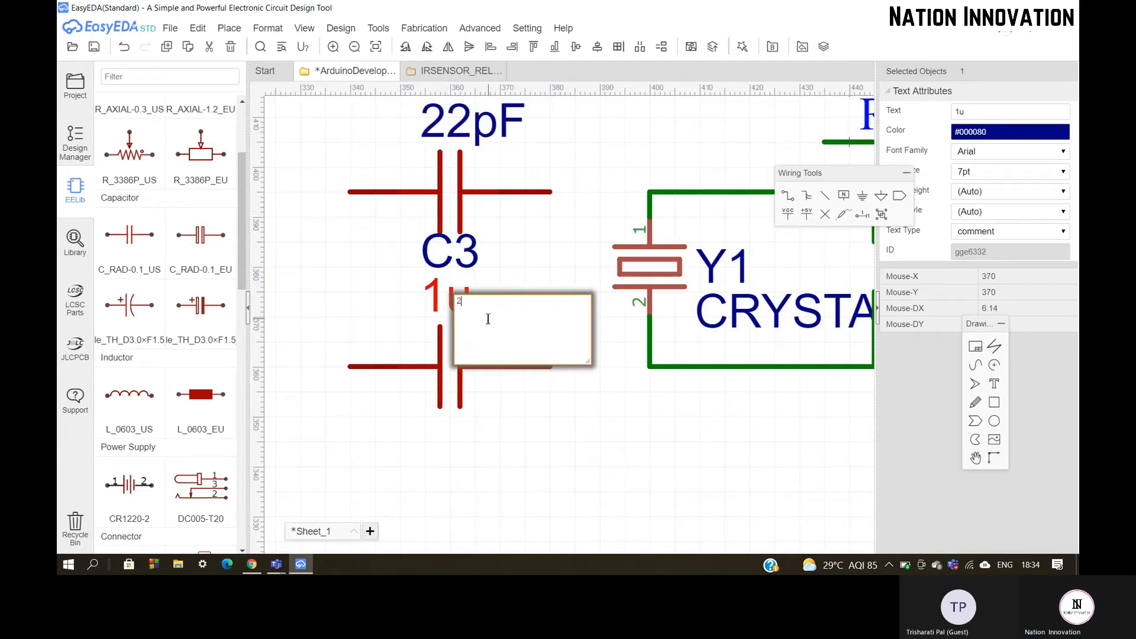
text(22pF)
key(Return)
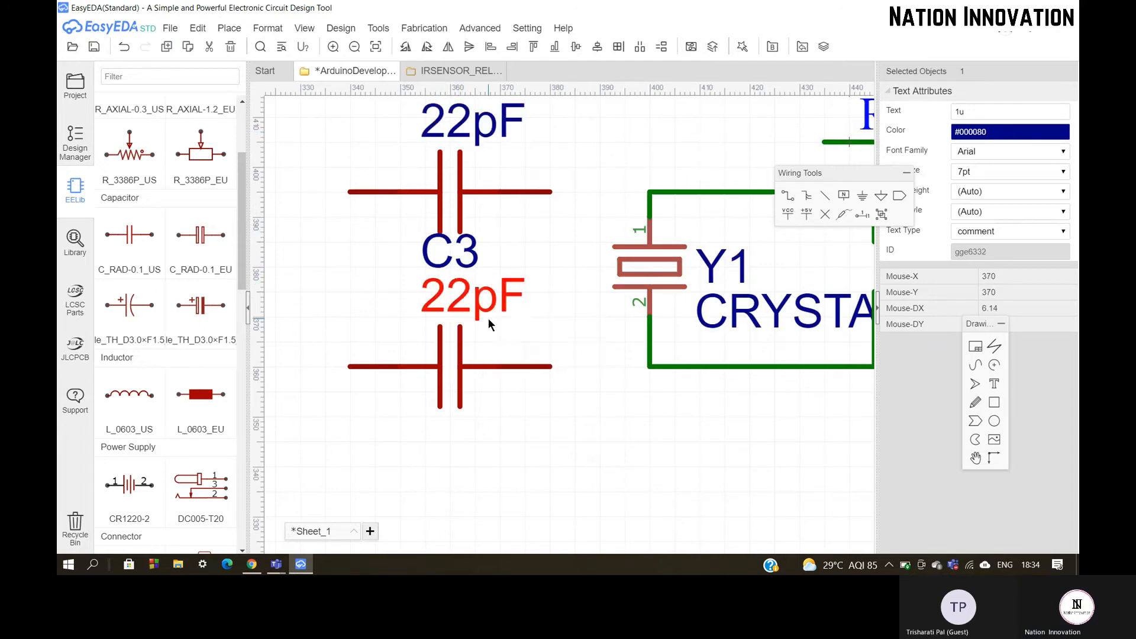
Wire the right end of C2 to the crystal's upper net and the right end of C3 to its lower net.
scroll(494, 343, down, 2)
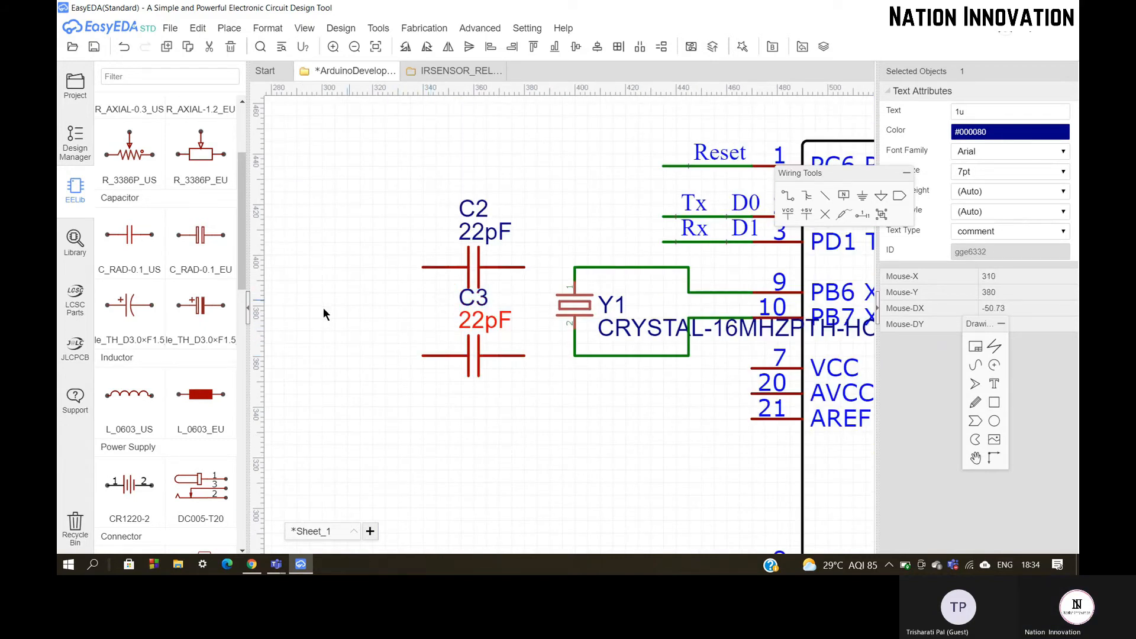
click(284, 342)
key(w)
click(538, 270)
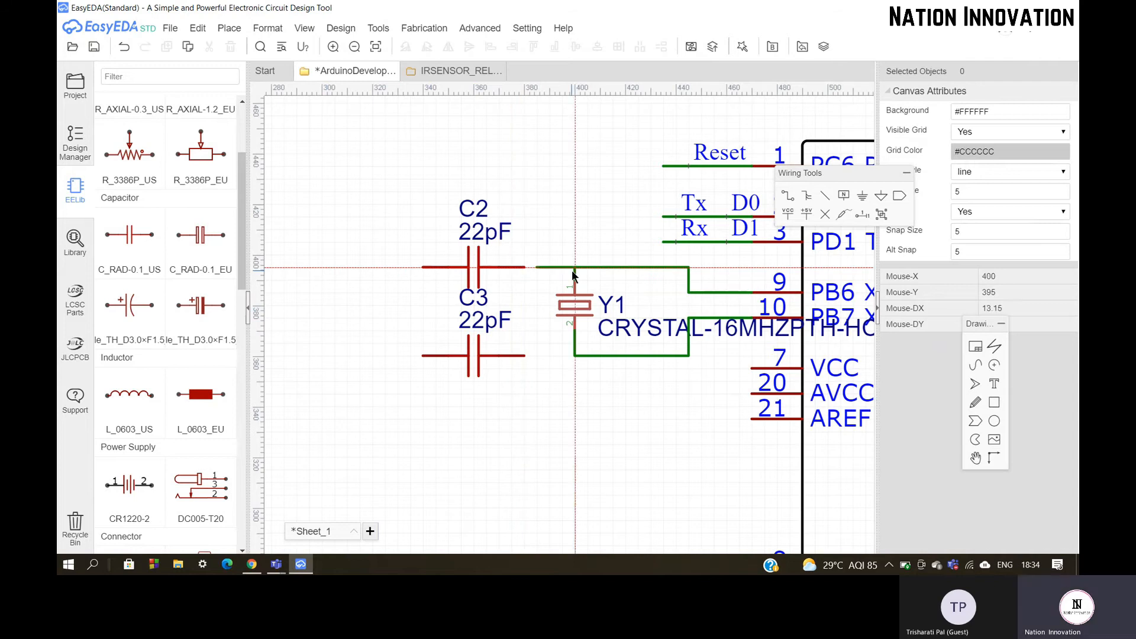
right_click(561, 273)
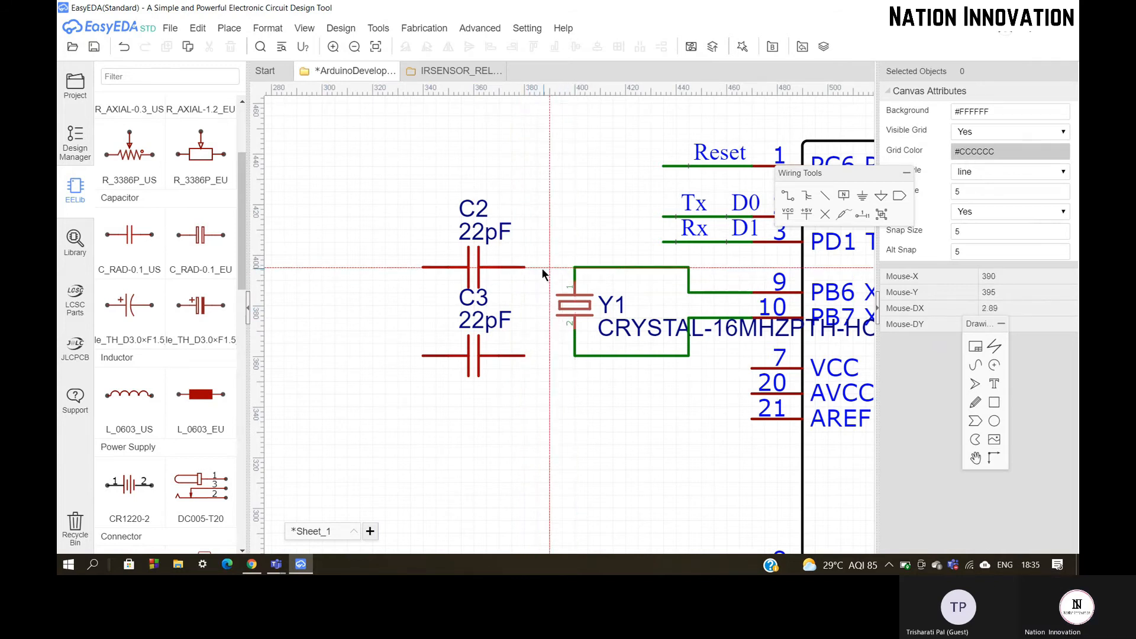
scroll(541, 267, up, 5)
click(497, 267)
click(630, 267)
click(498, 501)
click(630, 498)
Join the left ends of C2 and C3 with one wire and end wiring.
scroll(663, 367, down, 3)
click(386, 309)
click(379, 438)
click(447, 436)
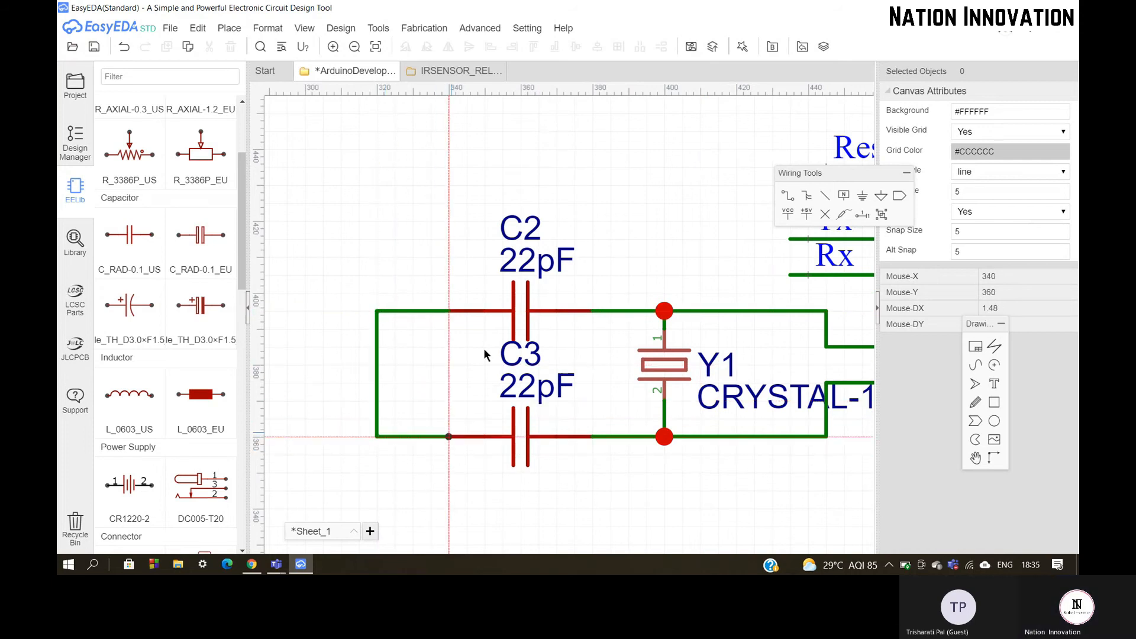
scroll(484, 348, down, 3)
key(Escape)
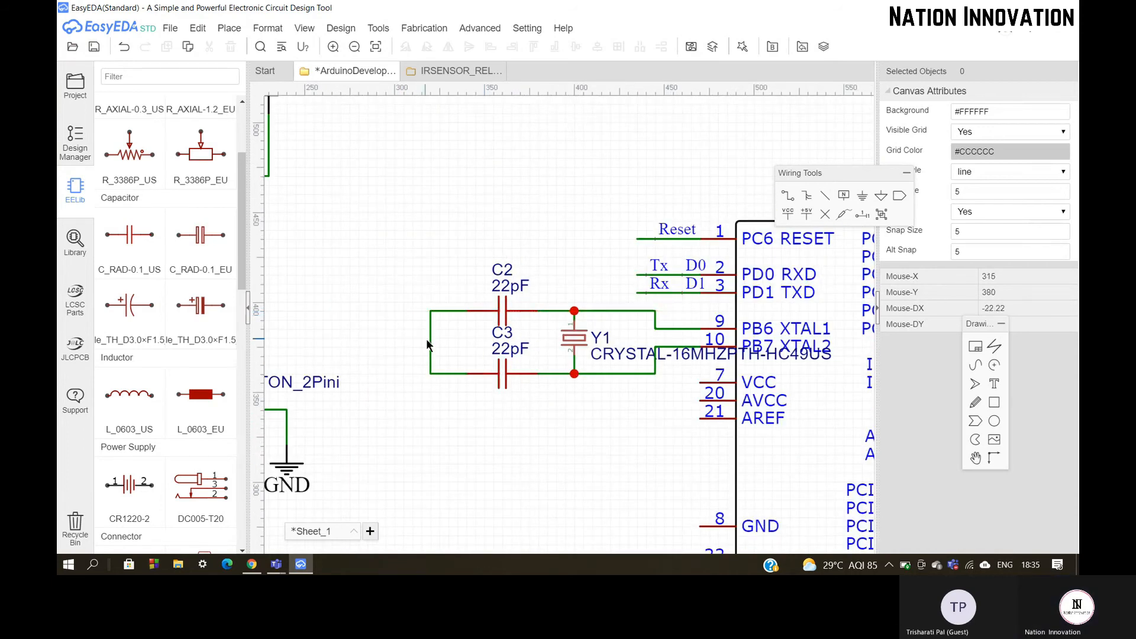
Place a GND symbol left of the crystal capacitors and wire it to the line joining C2 and C3.
click(862, 197)
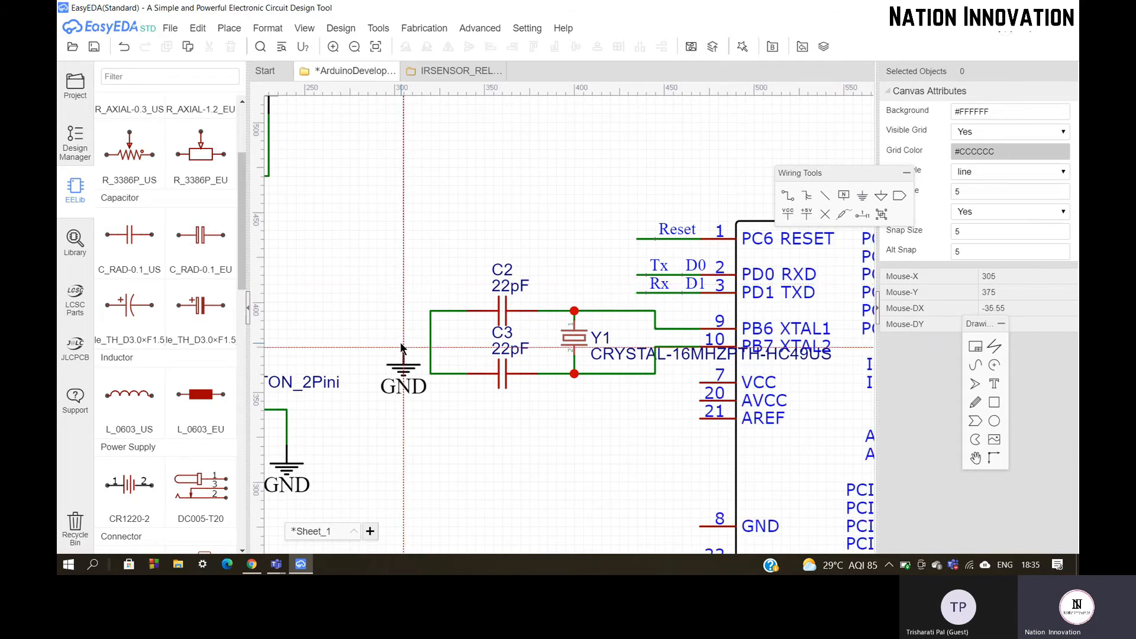
click(395, 344)
key(w)
scroll(399, 340, up, 3)
click(391, 355)
click(462, 335)
Place a VCC symbol below the crystal circuit and wire it to pin 7 (VCC) of the ATMEGA328P-PU.
scroll(422, 285, down, 5)
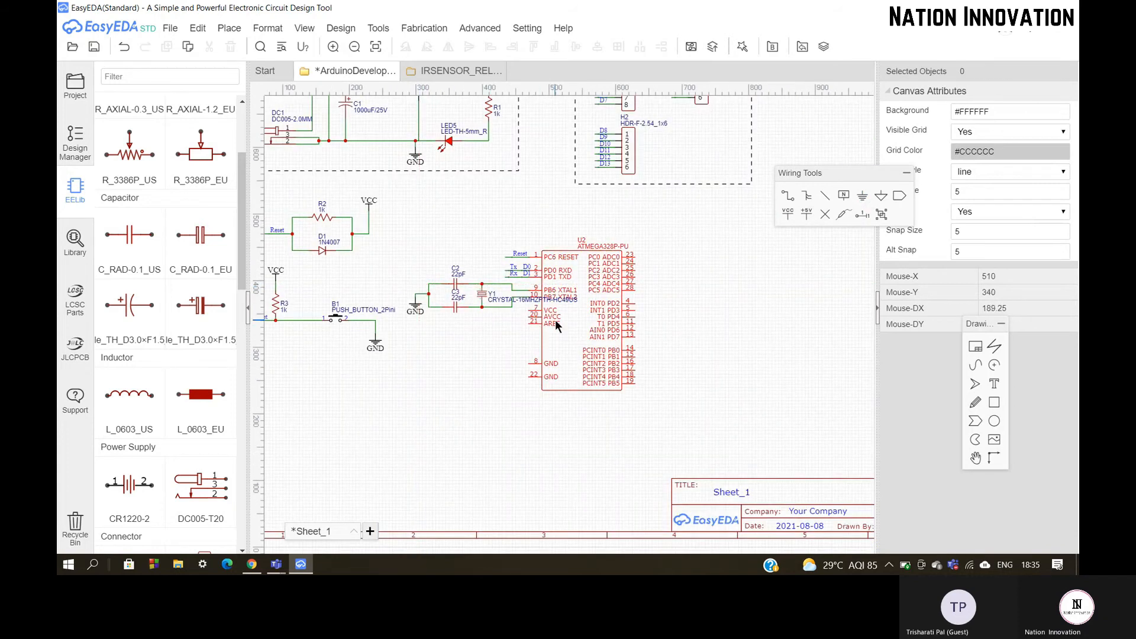
scroll(556, 324, up, 6)
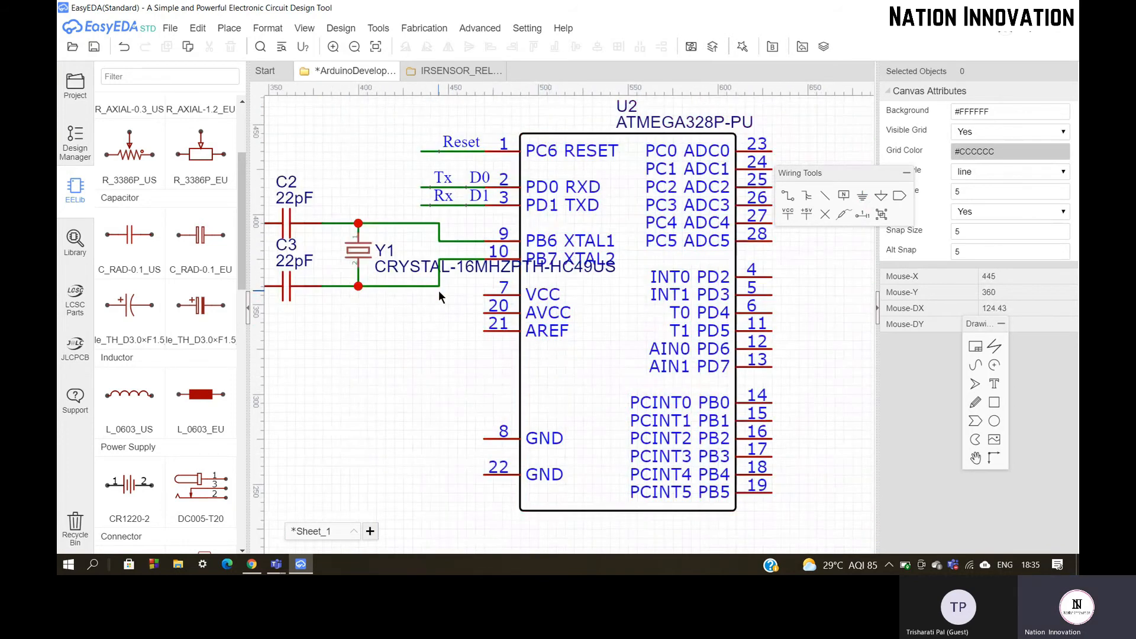
scroll(450, 292, down, 5)
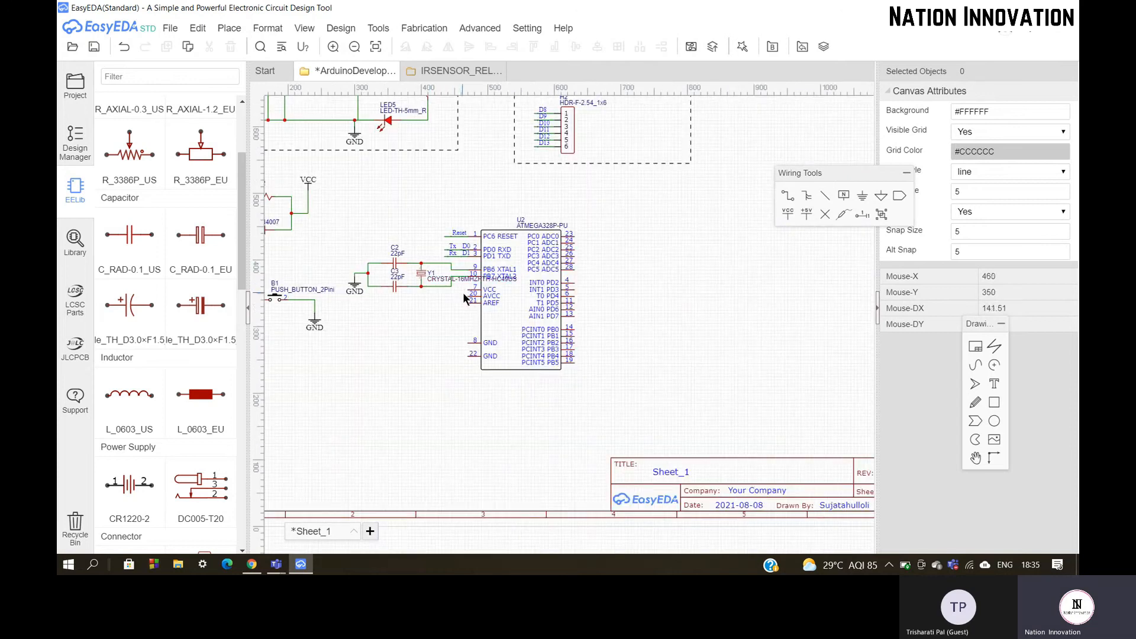
scroll(449, 251, up, 1)
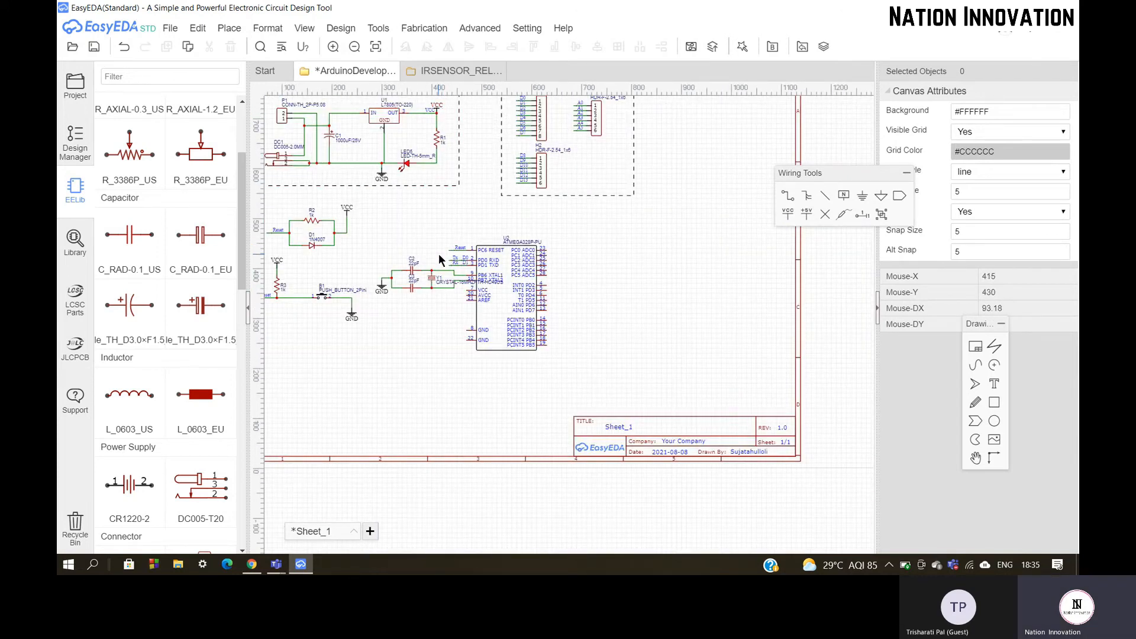
scroll(438, 253, up, 2)
click(793, 215)
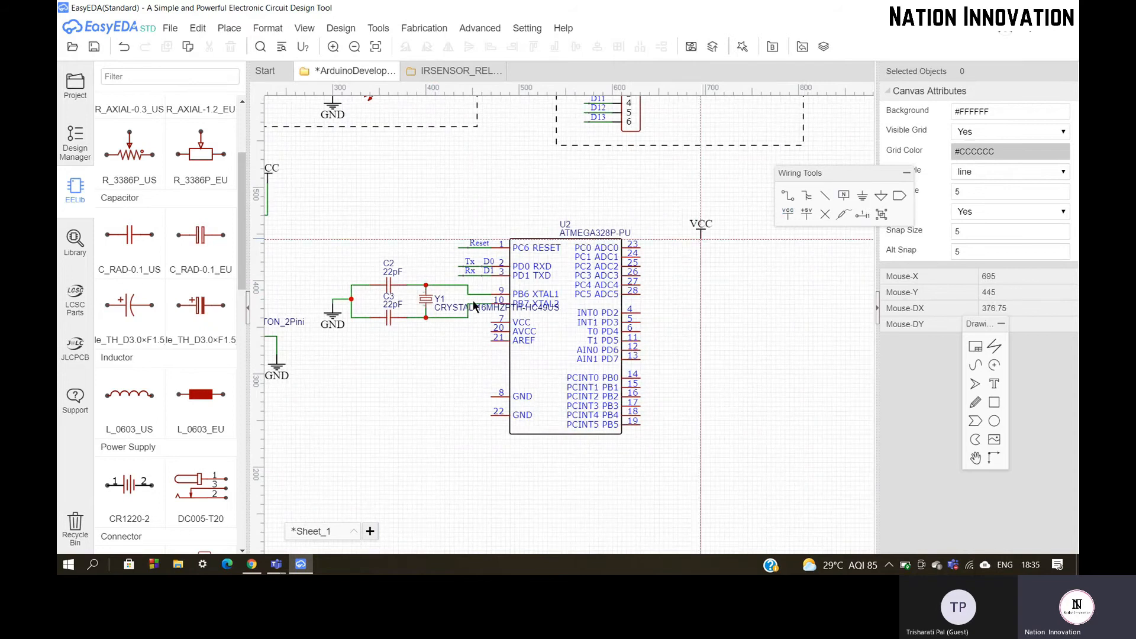
scroll(467, 314, up, 4)
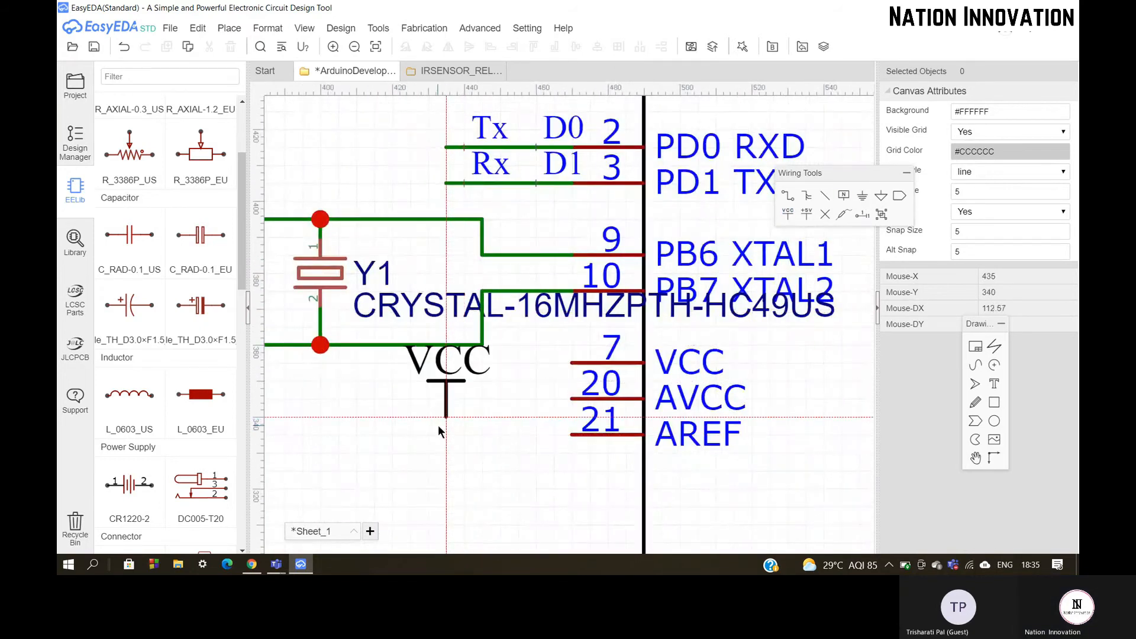
click(416, 444)
key(w)
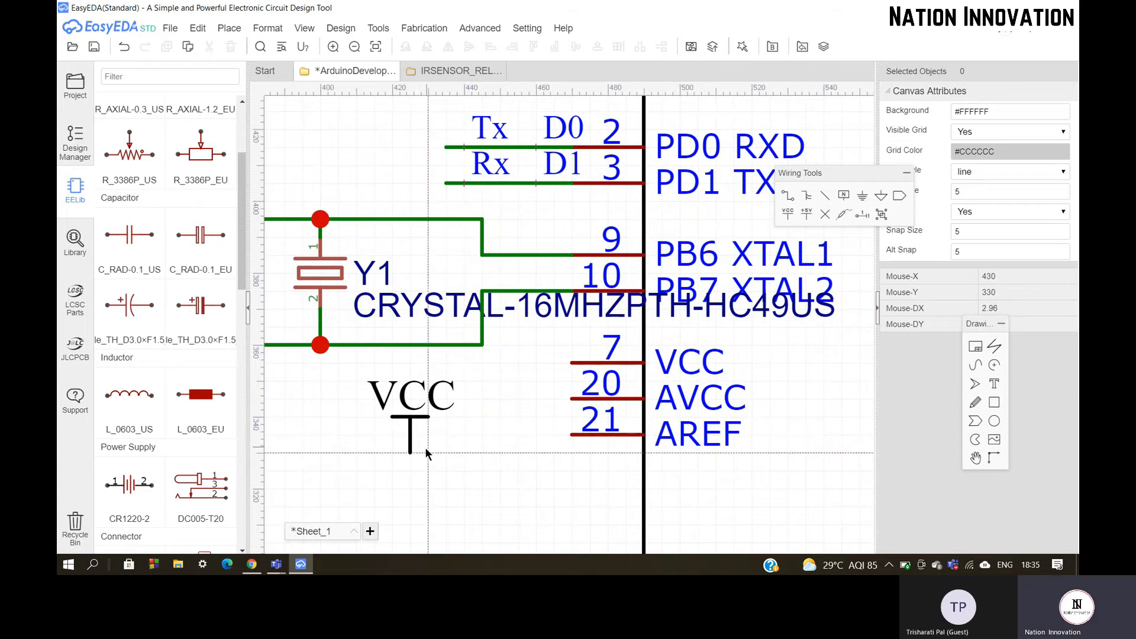
click(410, 453)
click(488, 458)
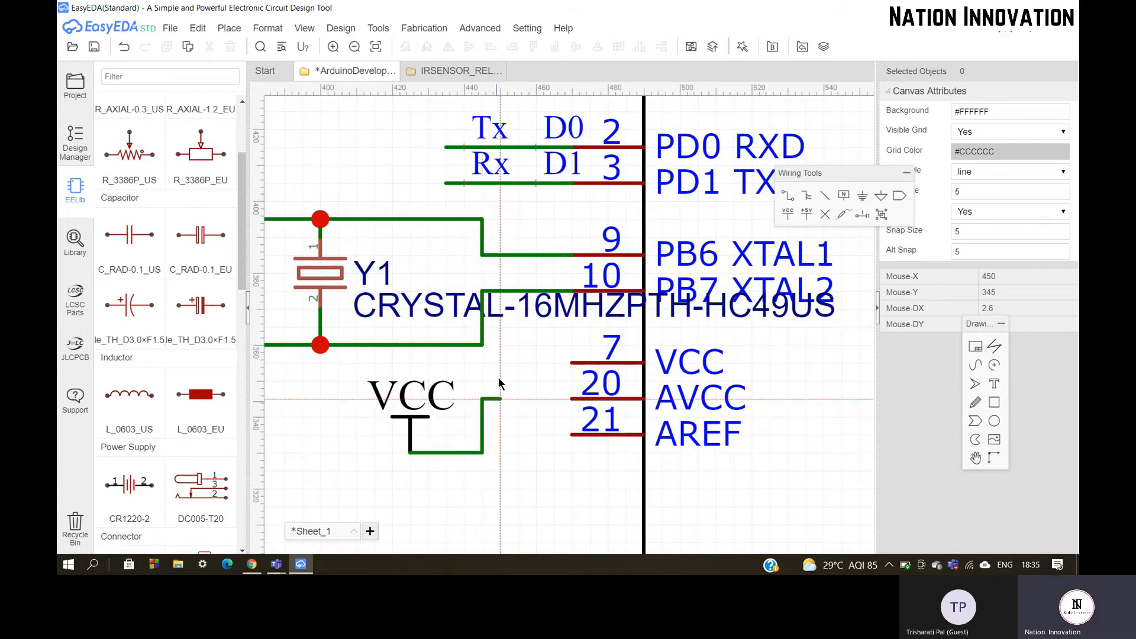
click(570, 363)
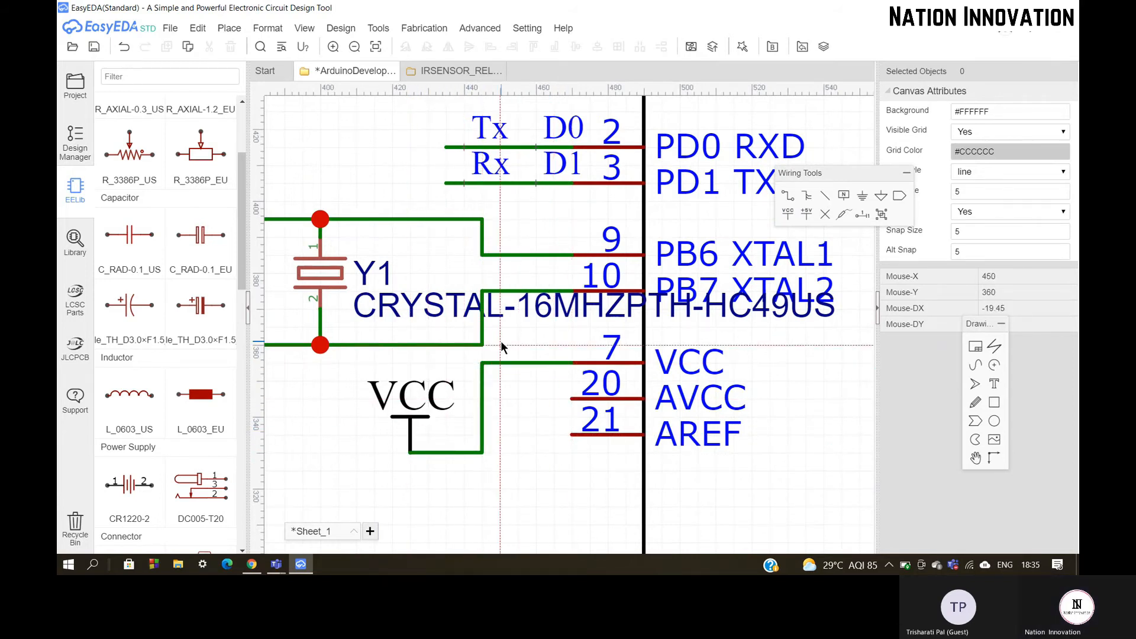
Connect pin 20 (AVCC) and pin 21 (AREF) to the VCC wire of pin 7.
click(571, 399)
click(534, 363)
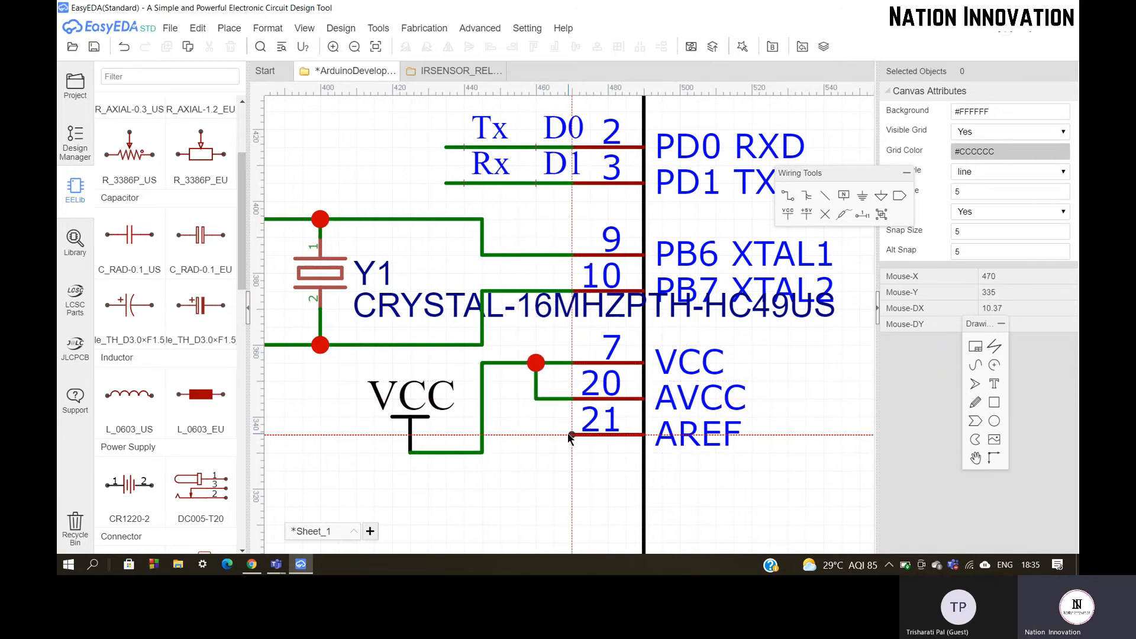
click(571, 434)
click(535, 399)
scroll(478, 276, down, 5)
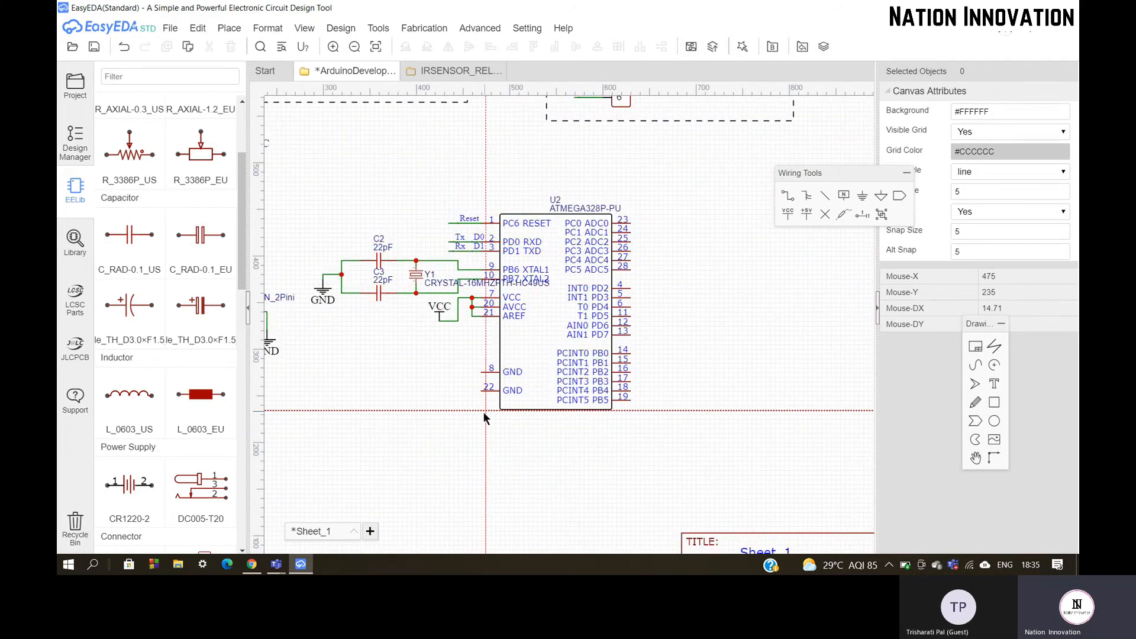
Join pin 8 (GND) and pin 22 (GND) of the ATMEGA328P-PU with one wire on the chip's outer side.
scroll(484, 408, up, 4)
click(480, 306)
click(440, 305)
click(478, 355)
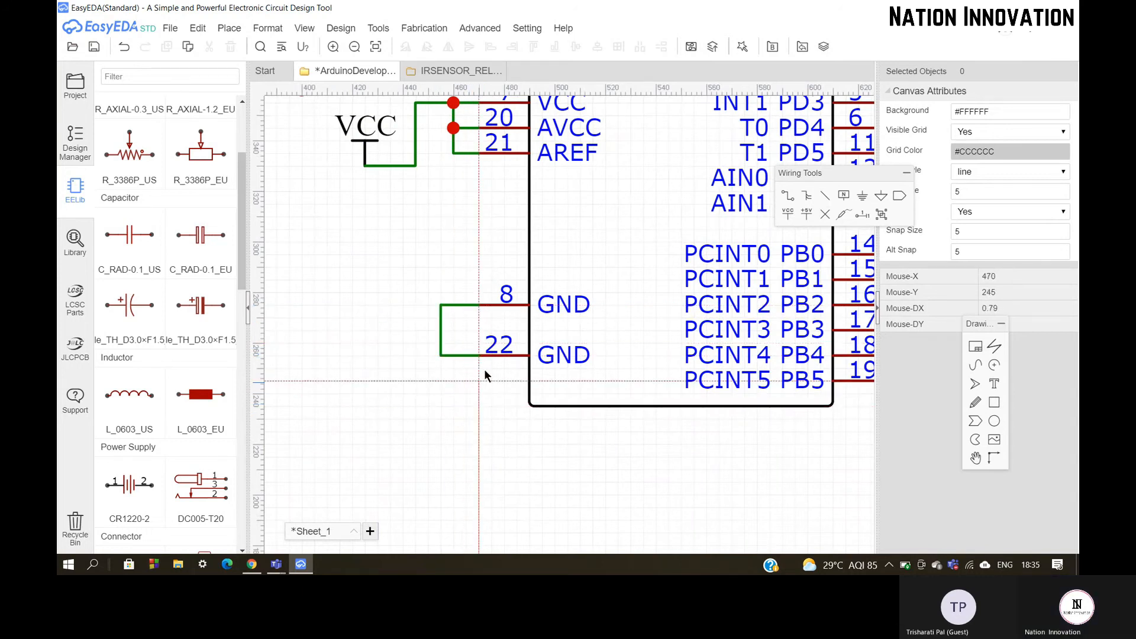
Place a GND symbol beside the GND pins of the ATMEGA328P-PU and wire it to the line joining pins 8 and 22.
click(862, 205)
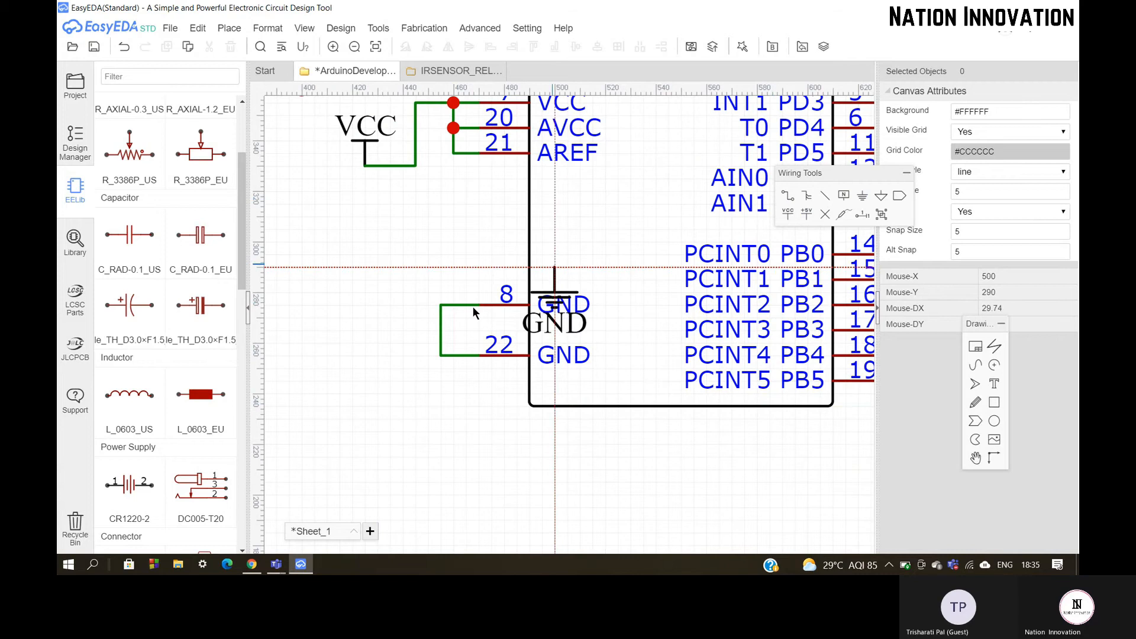
click(352, 343)
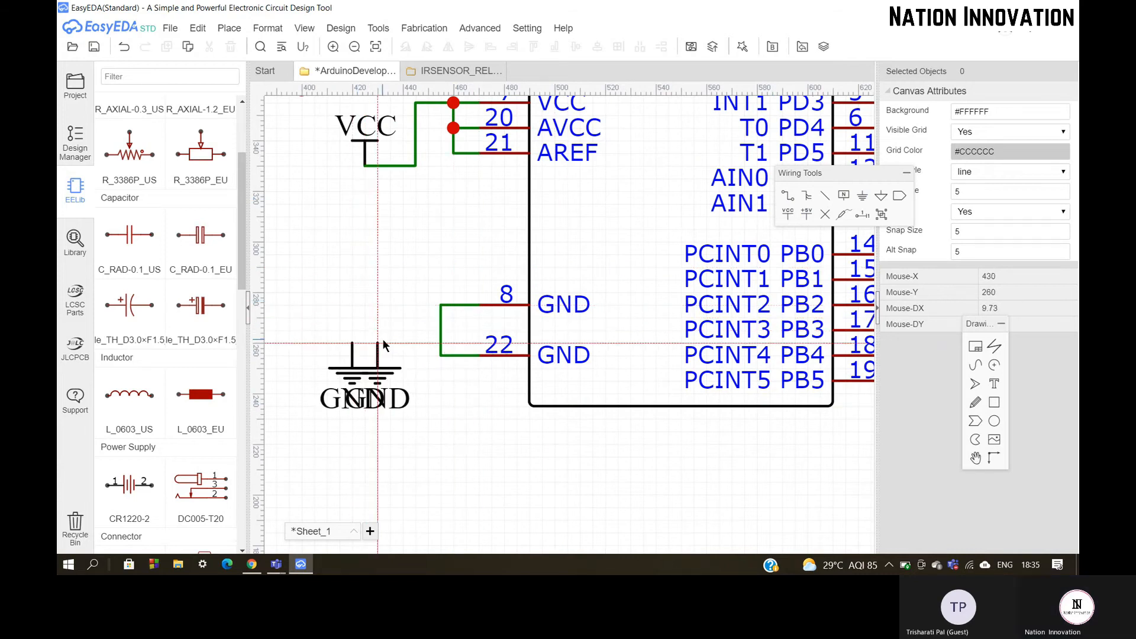
key(w)
click(352, 330)
click(440, 330)
Draw horizontal wire stubs about 30 units long from pins 23 to 28 (ADC0 to ADC5) of the ATMEGA328P-PU and end wiring.
scroll(389, 279, down, 5)
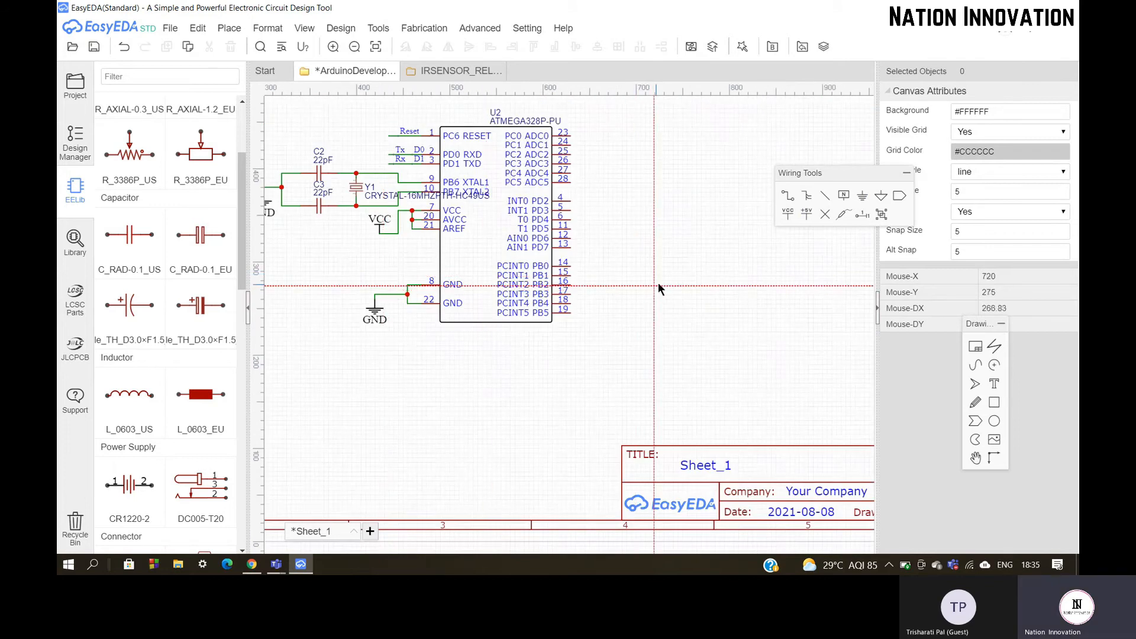
scroll(616, 277, up, 2)
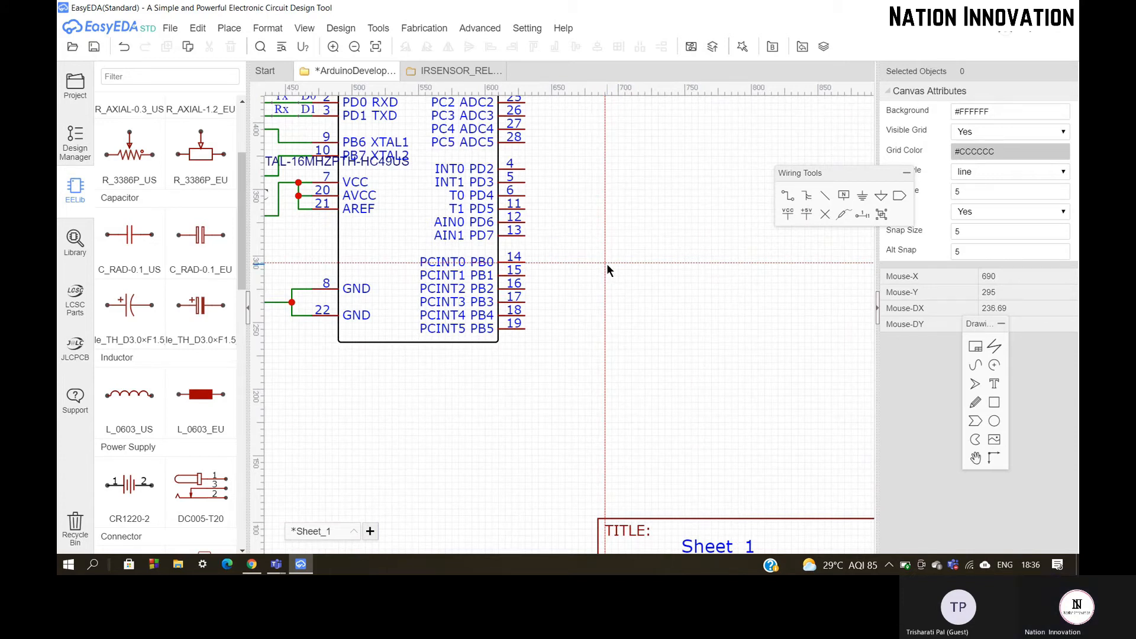
scroll(608, 263, up, 3)
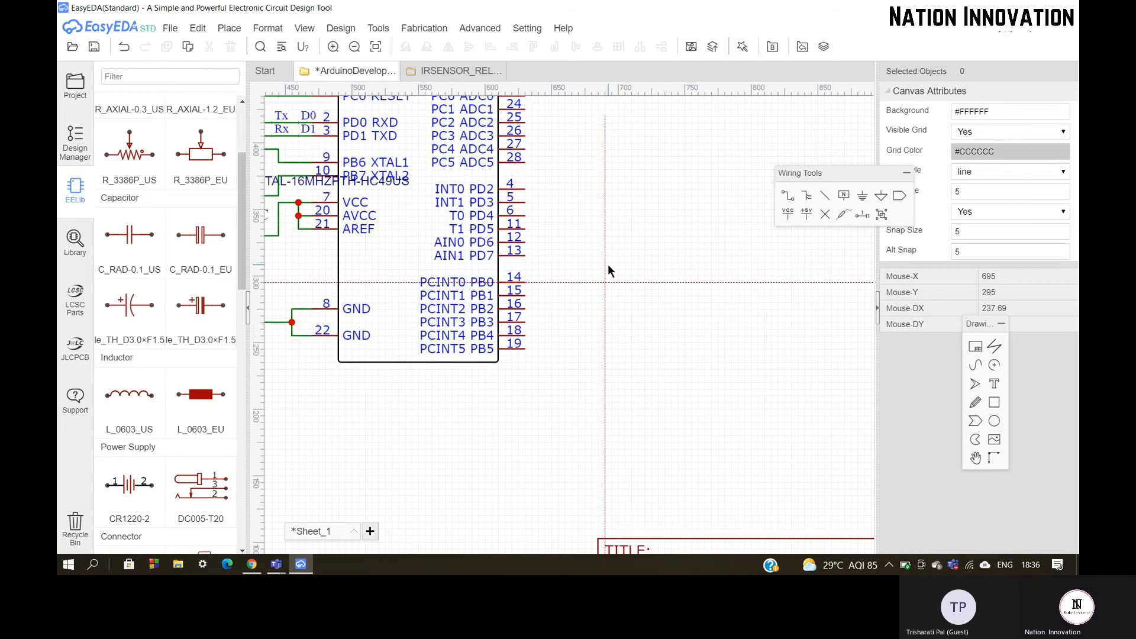
scroll(595, 238, up, 2)
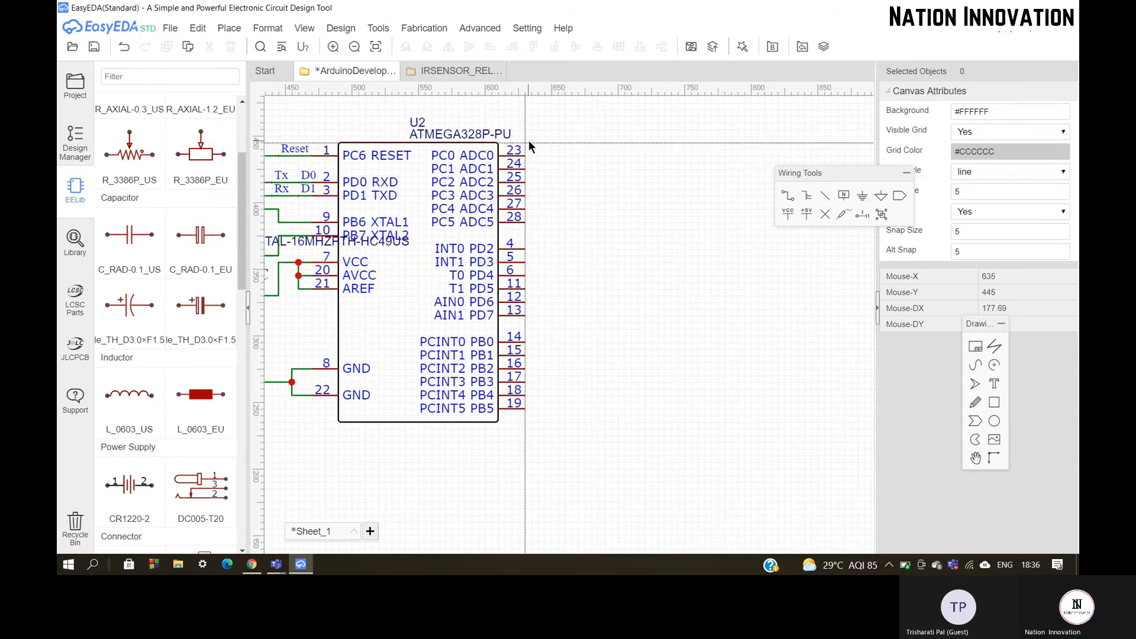
scroll(527, 140, up, 2)
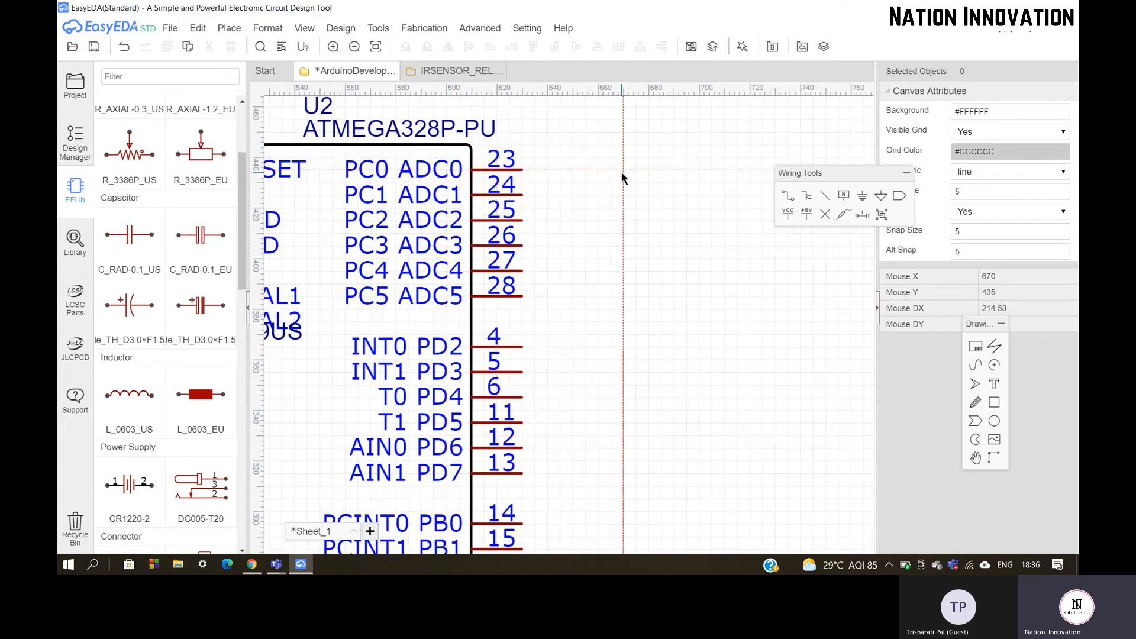
click(603, 169)
click(522, 170)
click(595, 196)
click(525, 195)
click(598, 221)
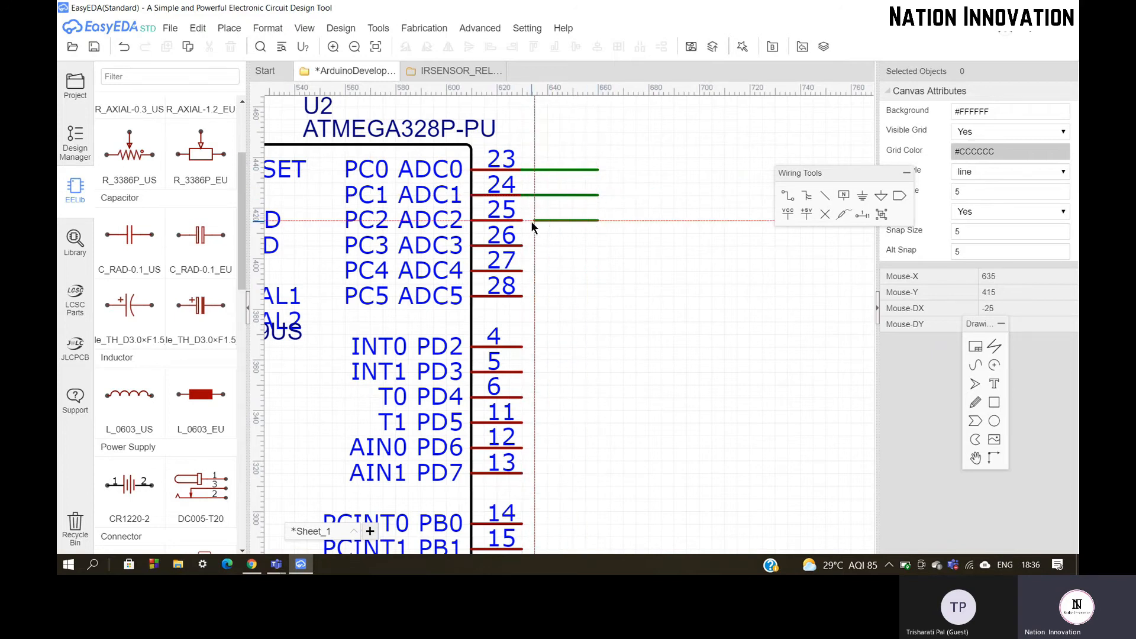
click(524, 220)
click(595, 246)
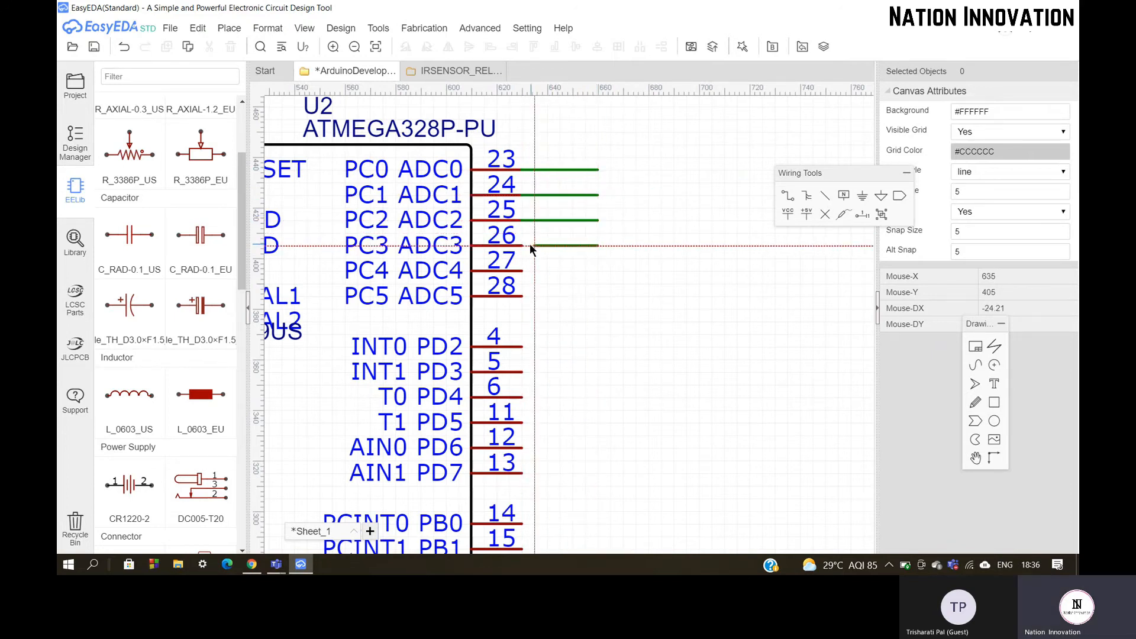
click(523, 244)
click(595, 270)
click(525, 270)
click(597, 296)
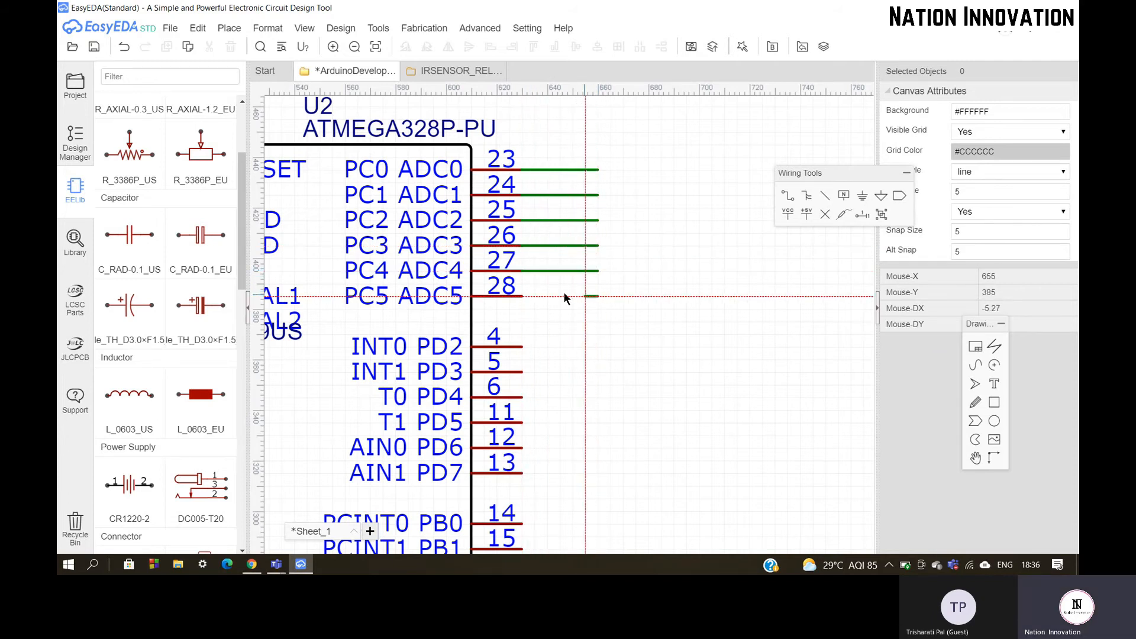
click(517, 296)
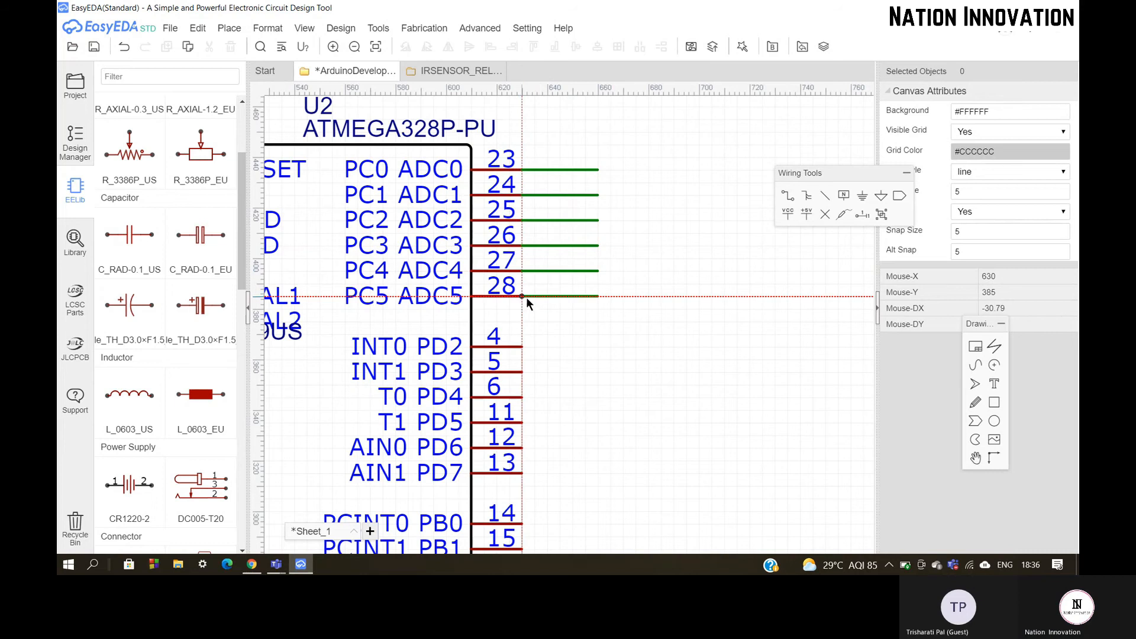
right_click(633, 285)
Place a net label on the wire of pin 23 (ADC0) and name it A0.
click(846, 200)
scroll(541, 133, up, 3)
click(569, 207)
right_click(693, 216)
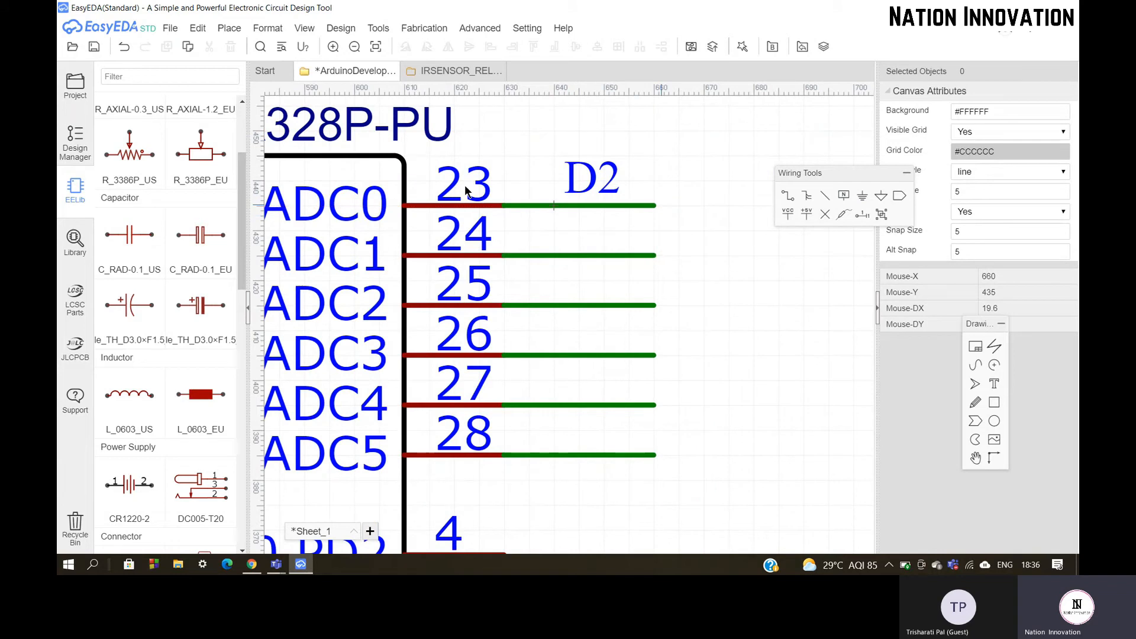
double_click(593, 181)
text(A0)
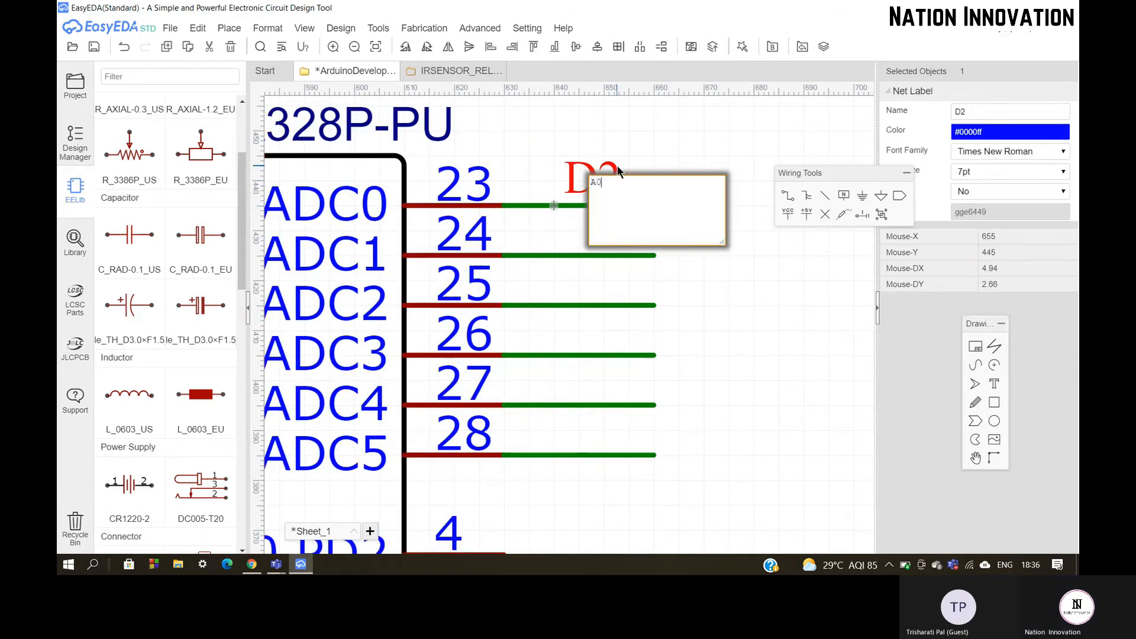
key(Return)
Add net labels A1, A2, A3, A4 and A5 to the wires of pins 24 to 28 and end labelling.
click(843, 205)
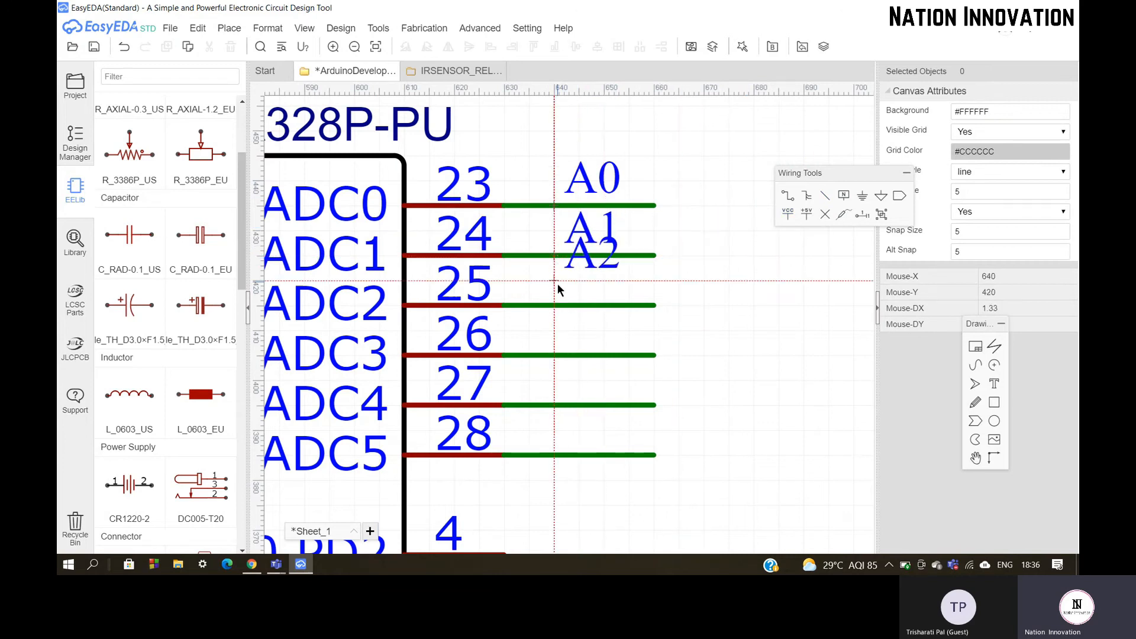
click(558, 305)
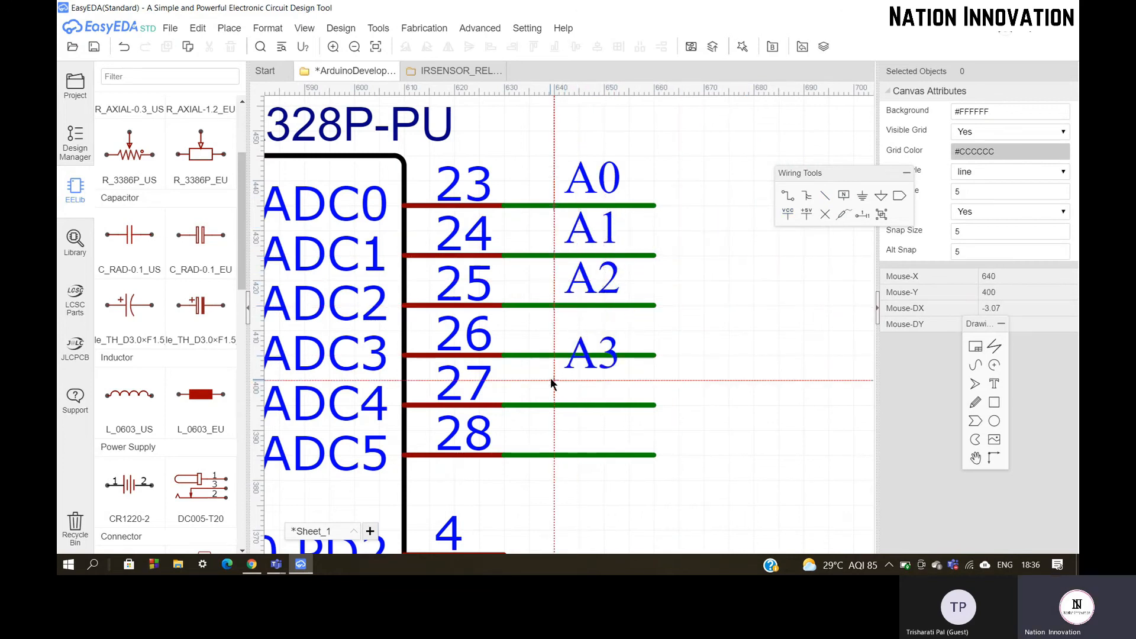
click(554, 403)
click(559, 453)
scroll(587, 261, down, 3)
key(Escape)
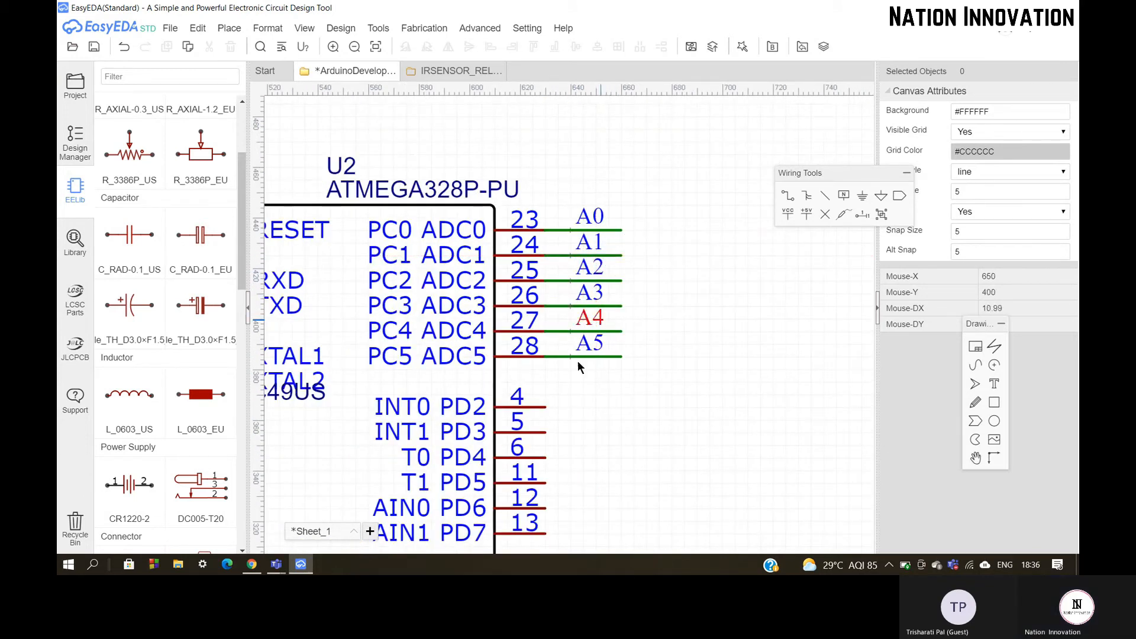
Draw horizontal wire stubs about 30 units long from pins 4, 5, 6, 11, 12 and 13 (PD2 to PD7), aligned with the stubs above.
scroll(453, 364, down, 2)
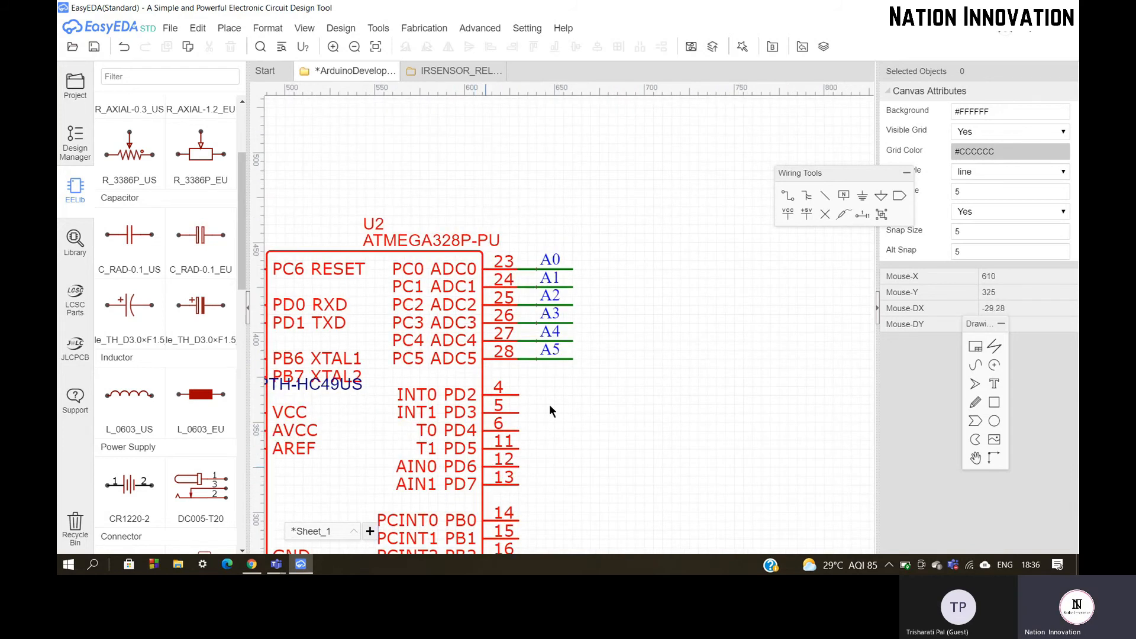
scroll(581, 372, down, 2)
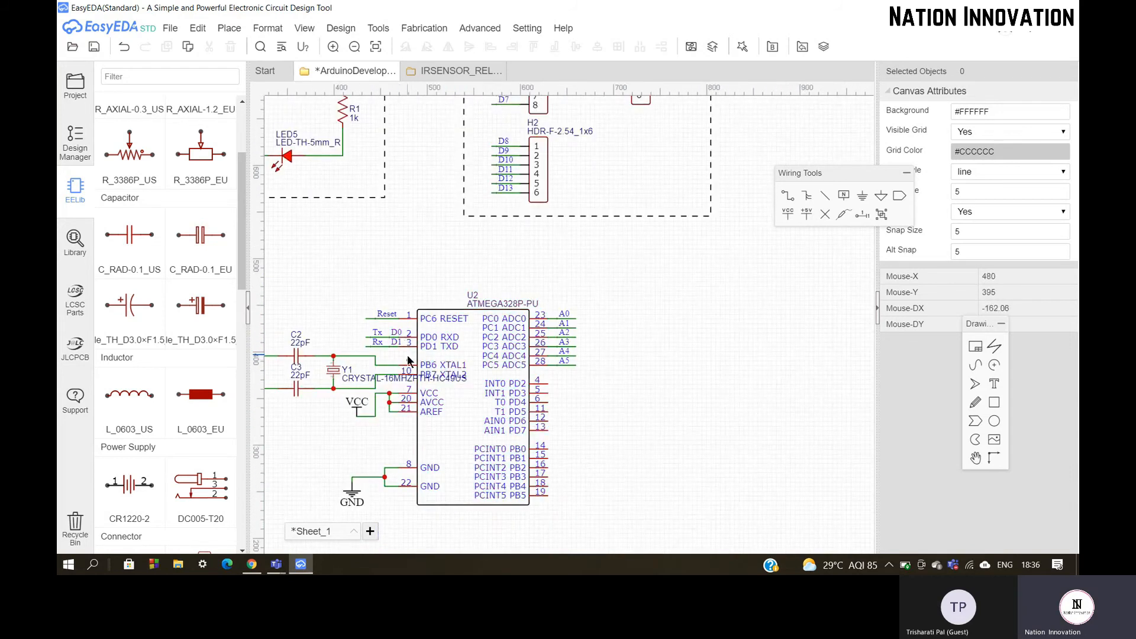
scroll(571, 443, up, 3)
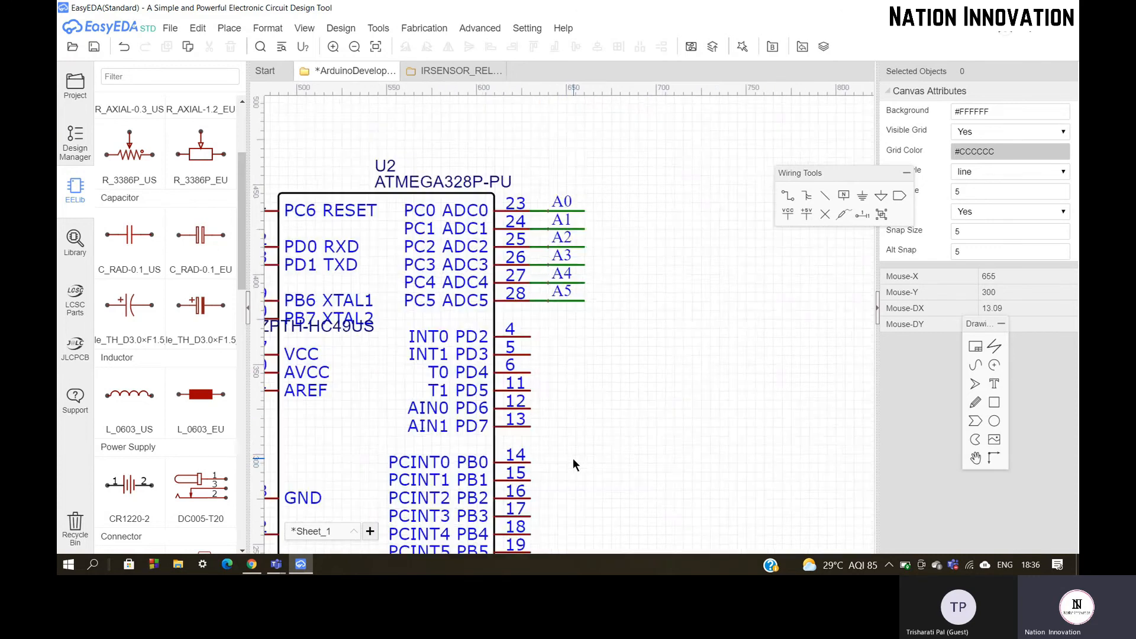
key(w)
scroll(589, 305, up, 2)
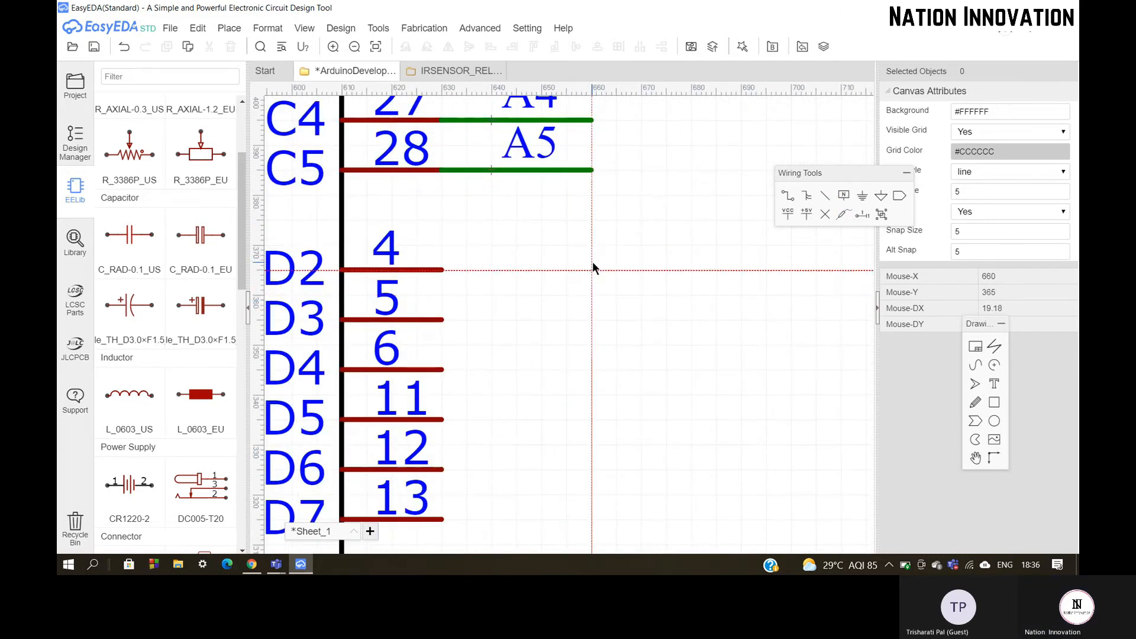
click(592, 270)
click(447, 270)
click(592, 319)
click(444, 319)
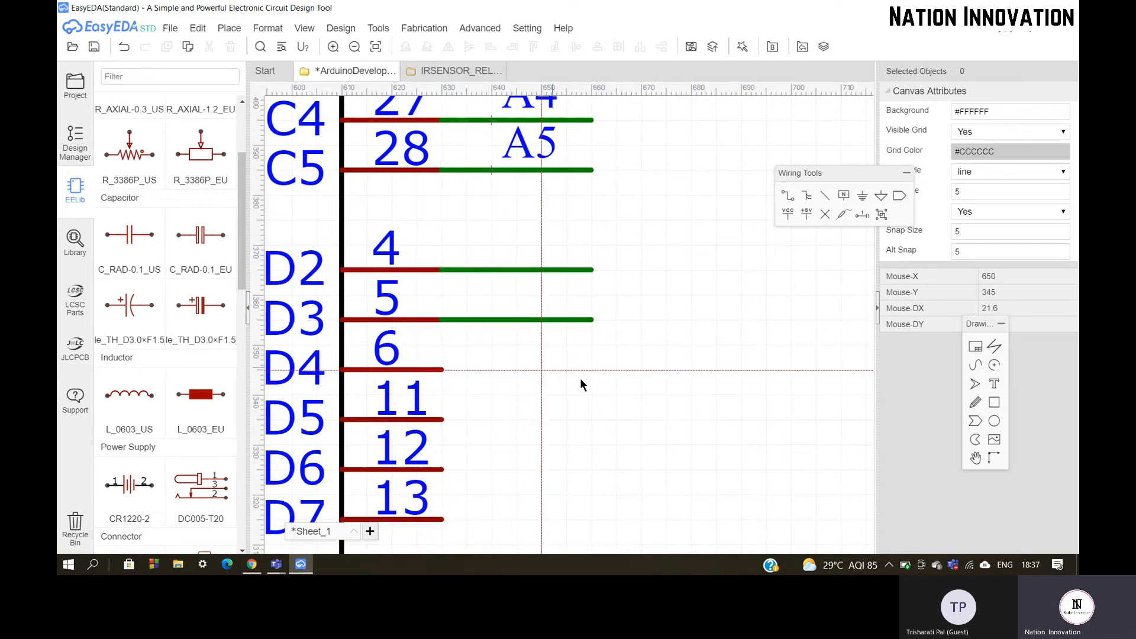
click(592, 370)
click(441, 369)
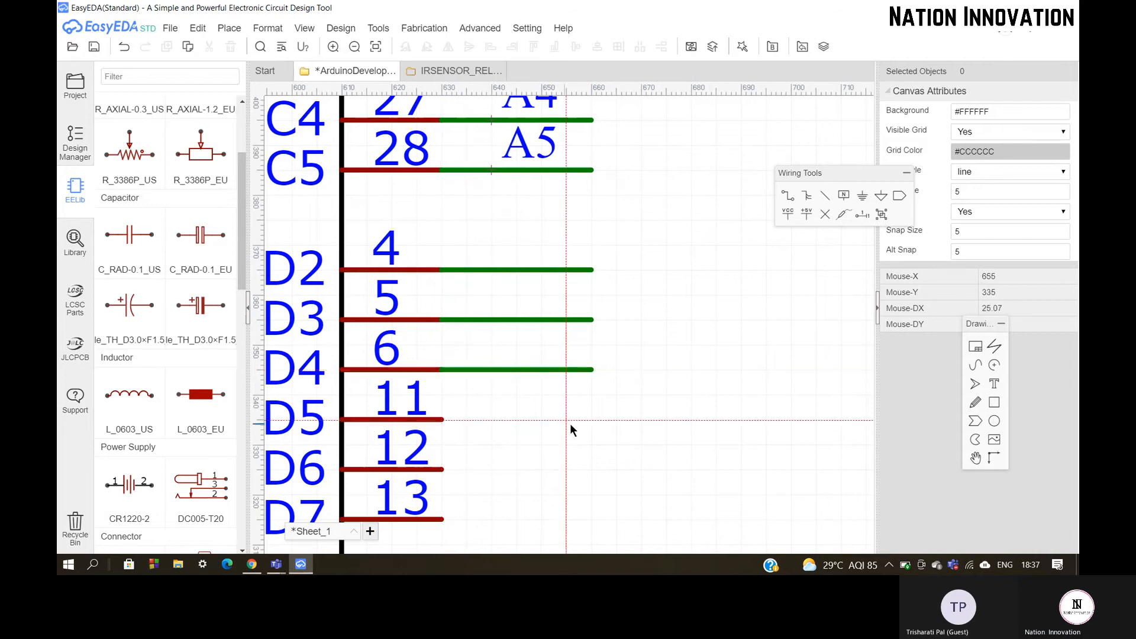
click(592, 419)
click(444, 420)
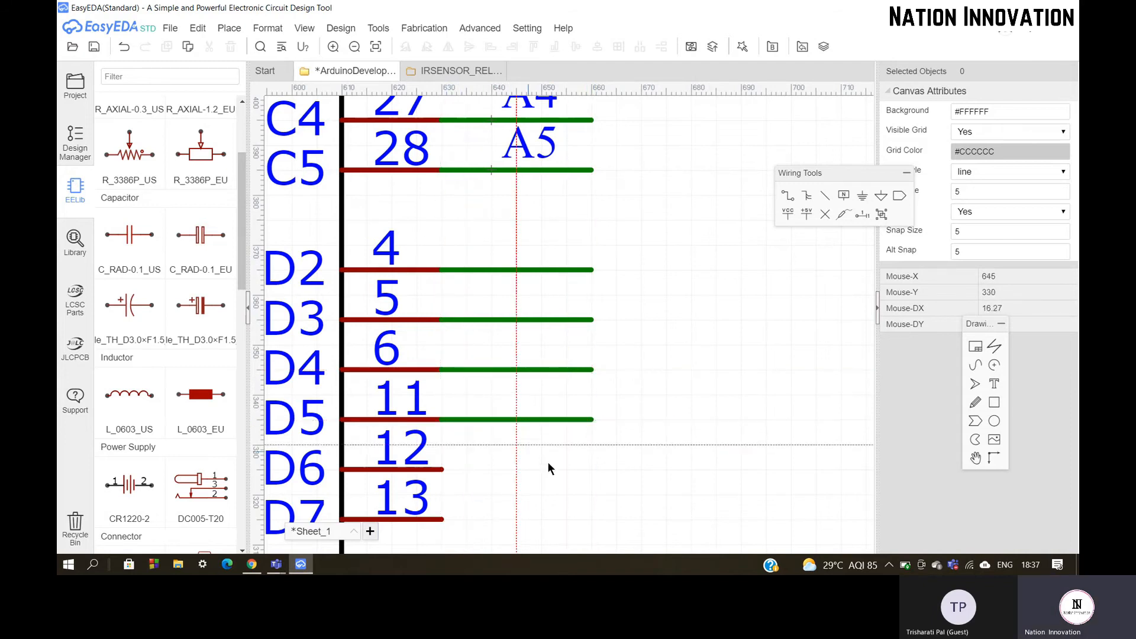
click(592, 470)
click(443, 470)
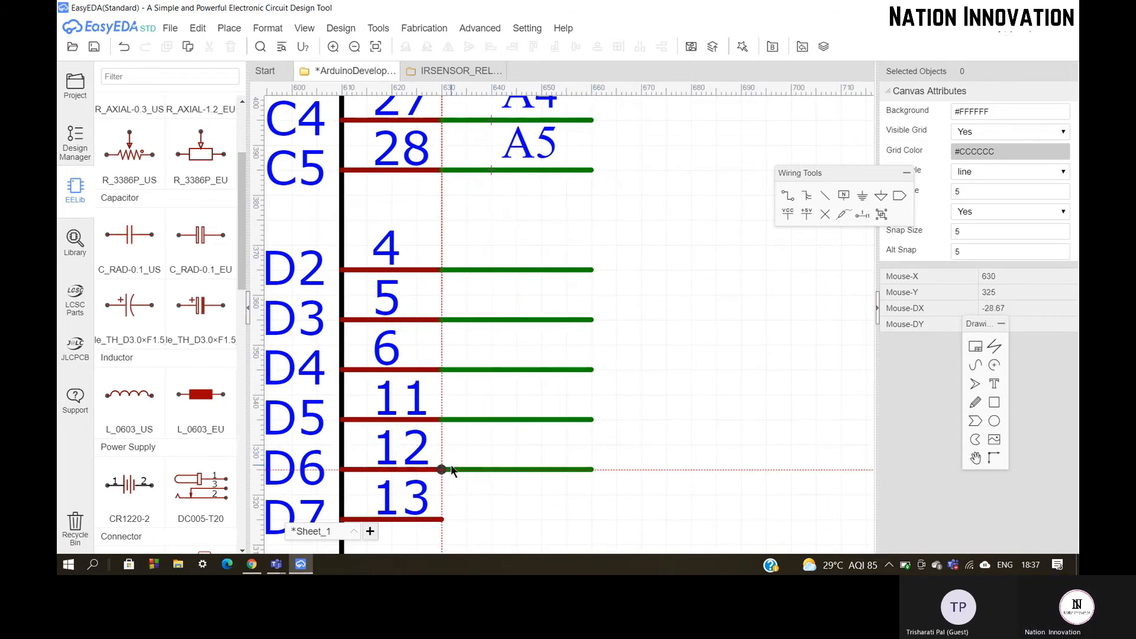
click(592, 520)
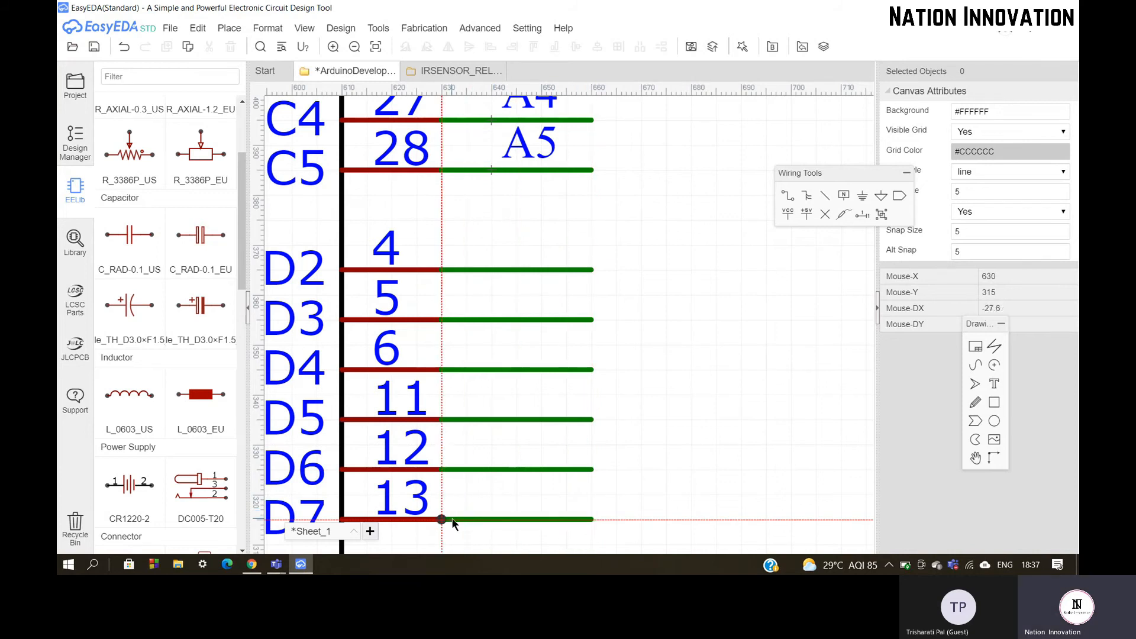
click(443, 519)
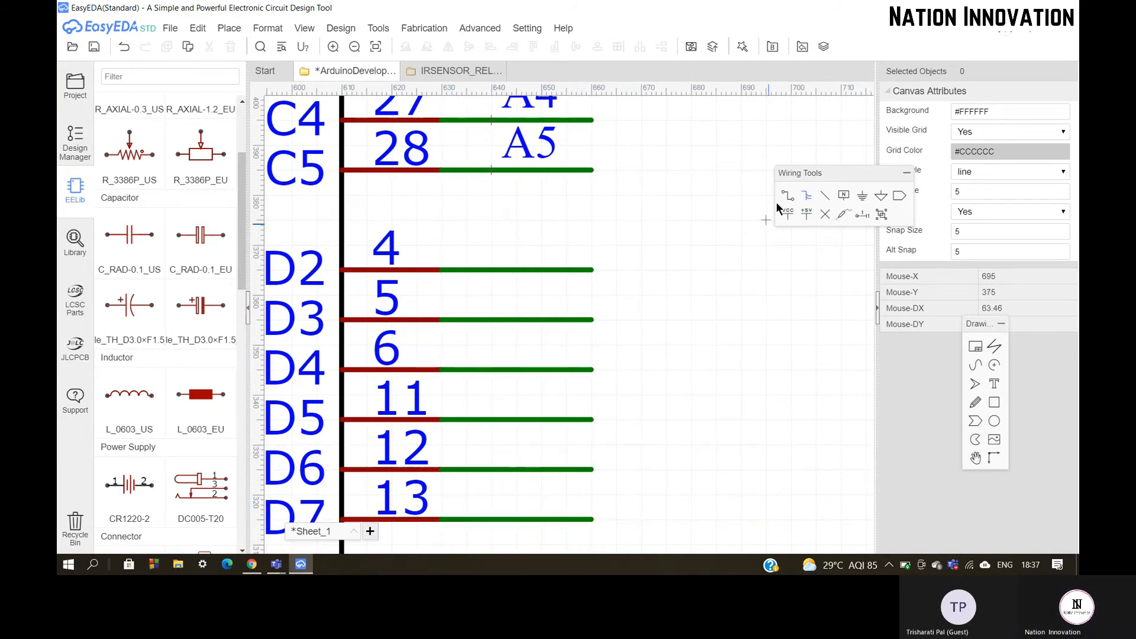
Place a net label on the wire of pin 4 (PD2) and name it D2.
click(844, 196)
scroll(480, 269, up, 1)
click(500, 266)
right_click(503, 264)
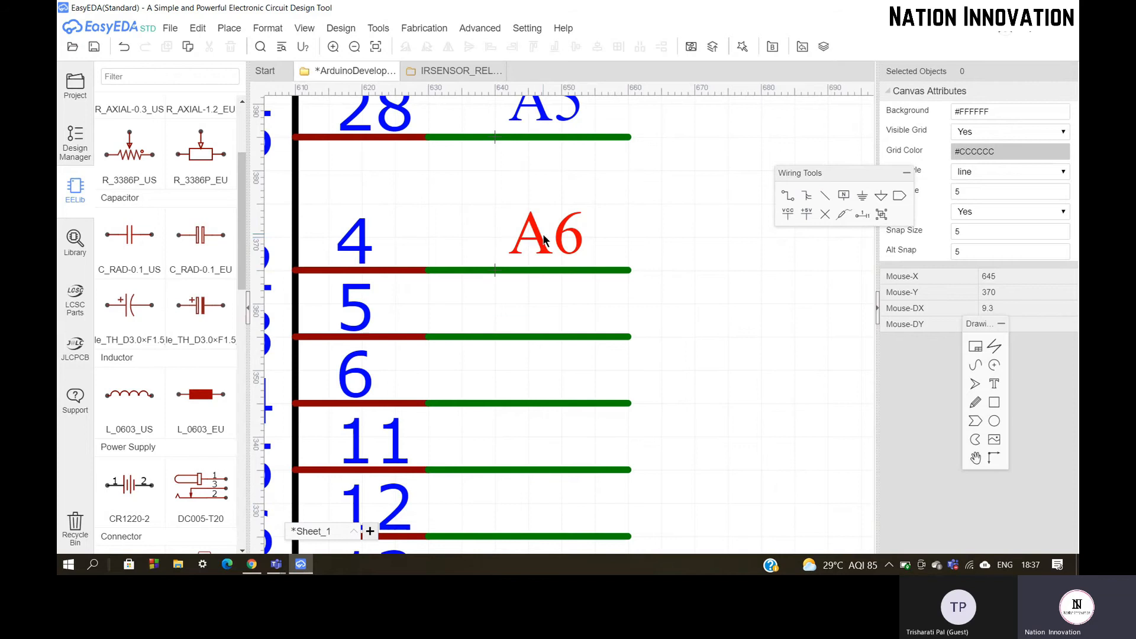
double_click(545, 240)
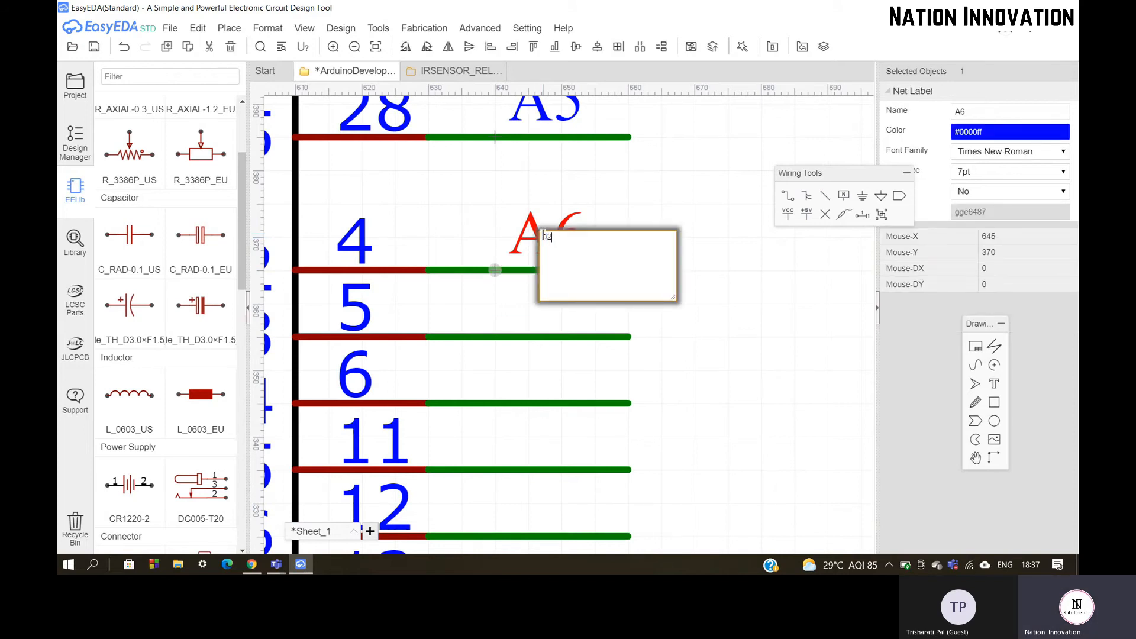
text(D2)
key(Return)
Add net labels D3, D4, D5, D6 and D7 to the wires of pins 5, 6, 11, 12 and 13 and end labelling.
scroll(616, 251, down, 2)
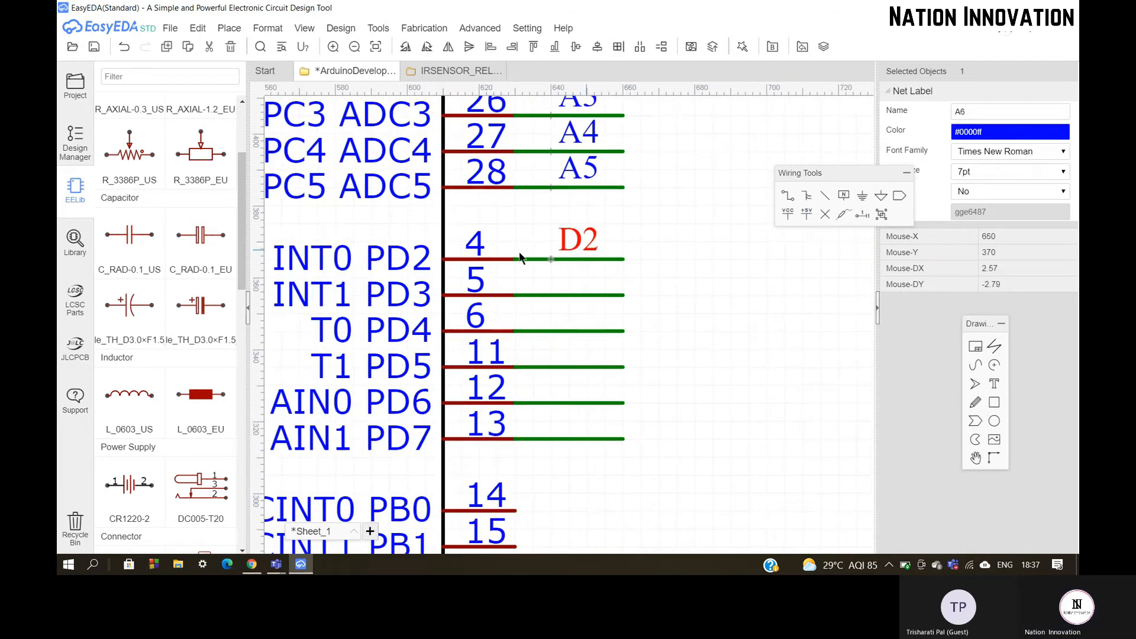
click(845, 197)
click(551, 297)
click(553, 335)
click(557, 369)
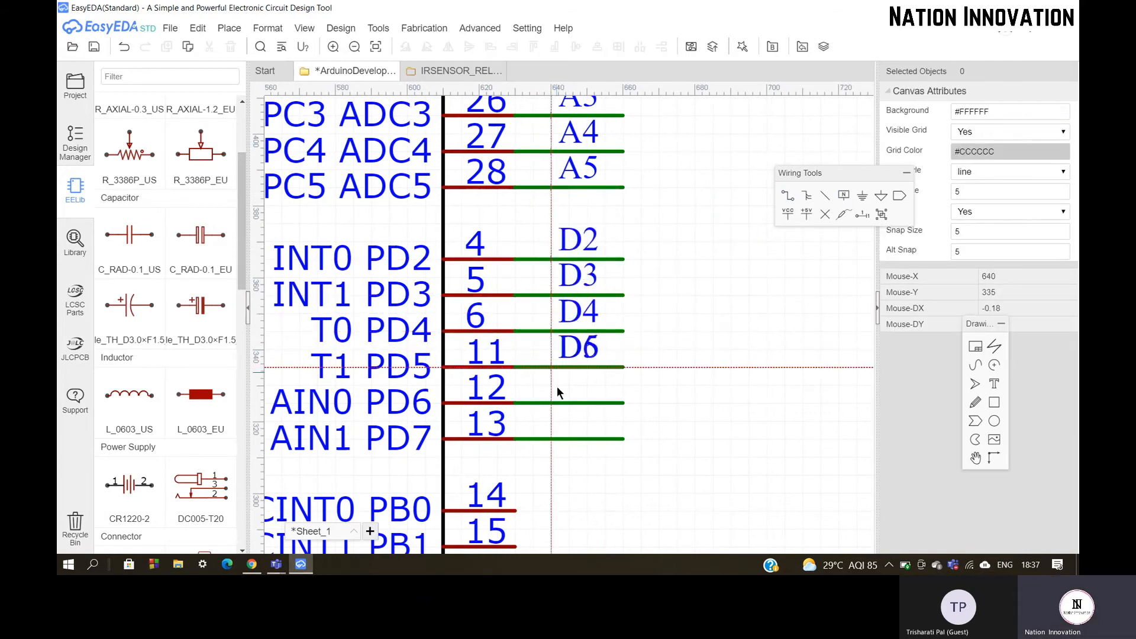
click(553, 402)
click(558, 438)
scroll(595, 297, down, 2)
key(Escape)
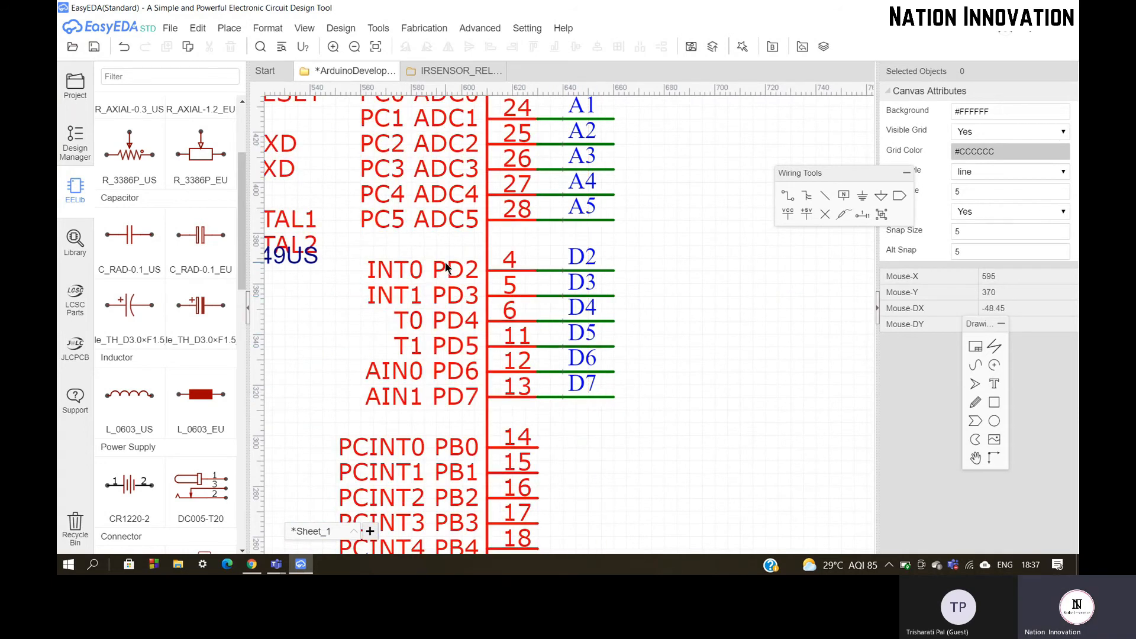
Draw horizontal wire stubs about 30 units long from pins 14 to 19 (PB0 to PB5), aligned with the stubs above.
scroll(455, 261, down, 2)
scroll(489, 539, up, 2)
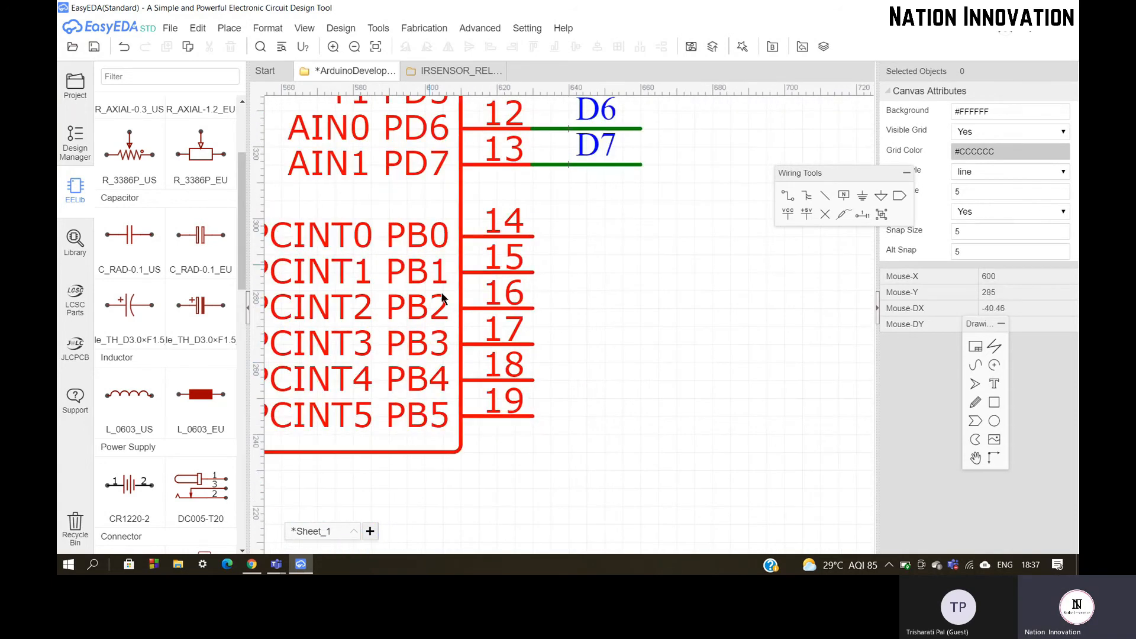
click(640, 234)
double_click(638, 275)
click(536, 308)
double_click(642, 309)
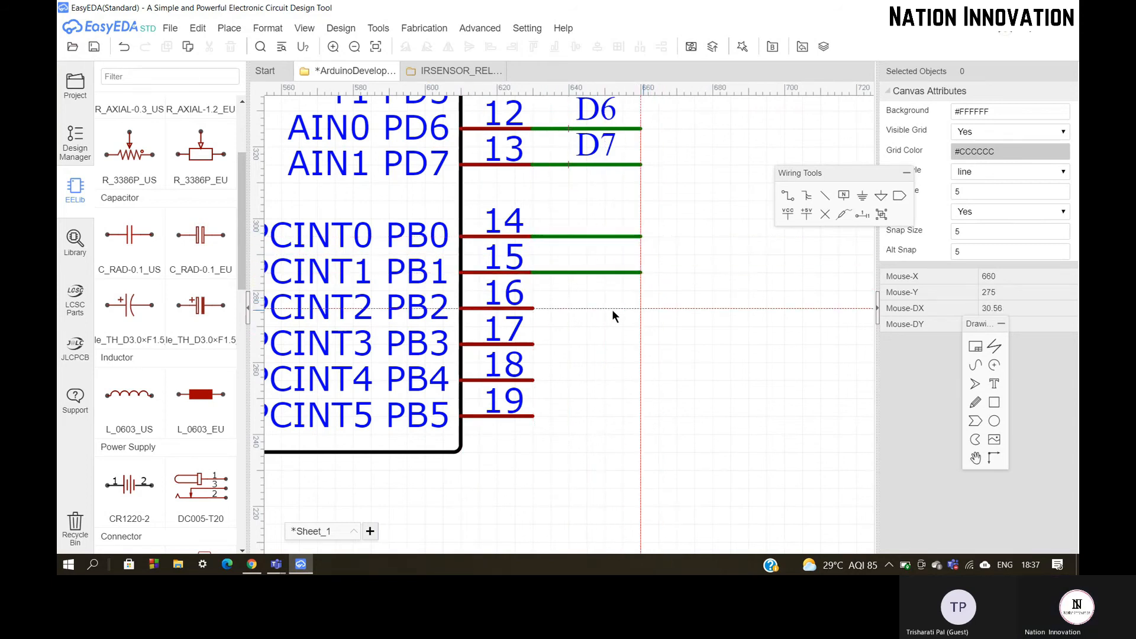
click(529, 345)
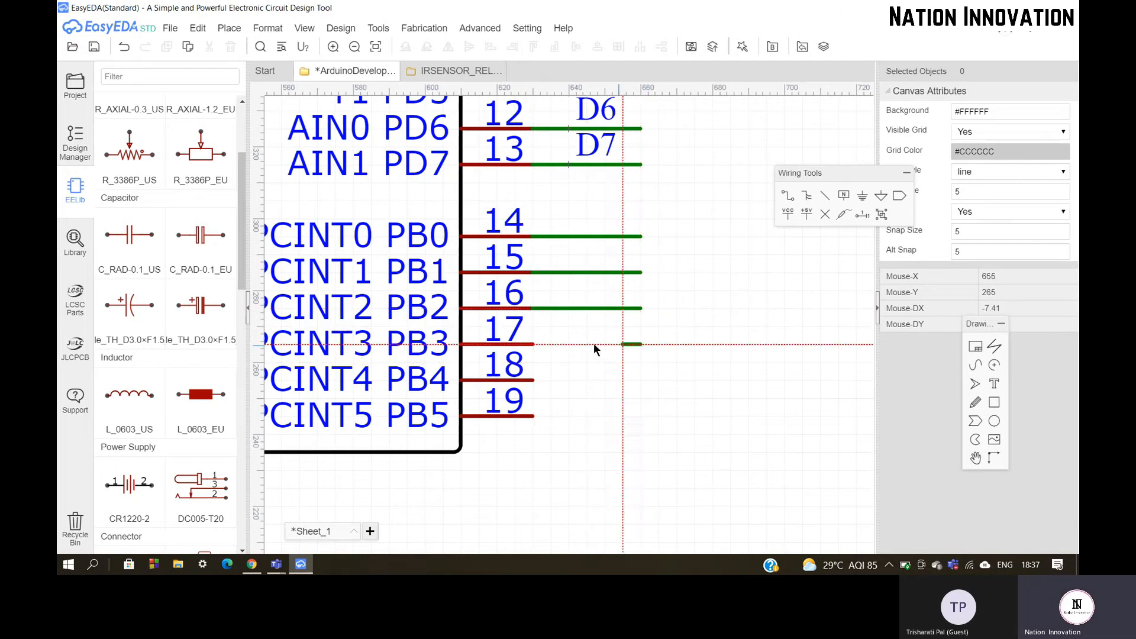
double_click(641, 343)
click(536, 380)
double_click(640, 379)
click(639, 416)
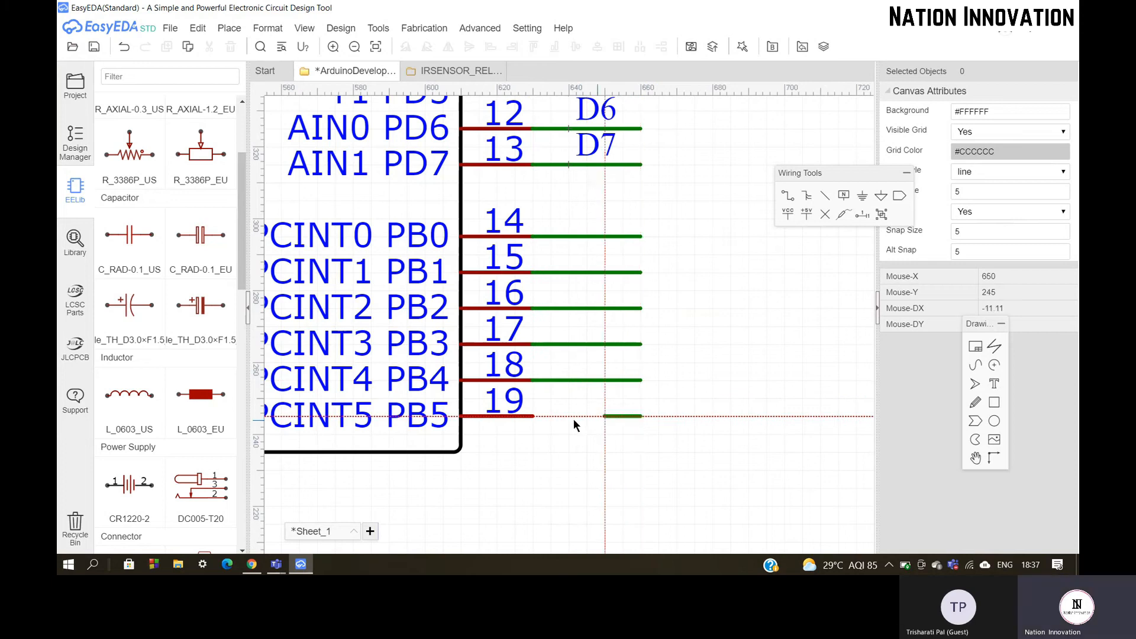
double_click(535, 416)
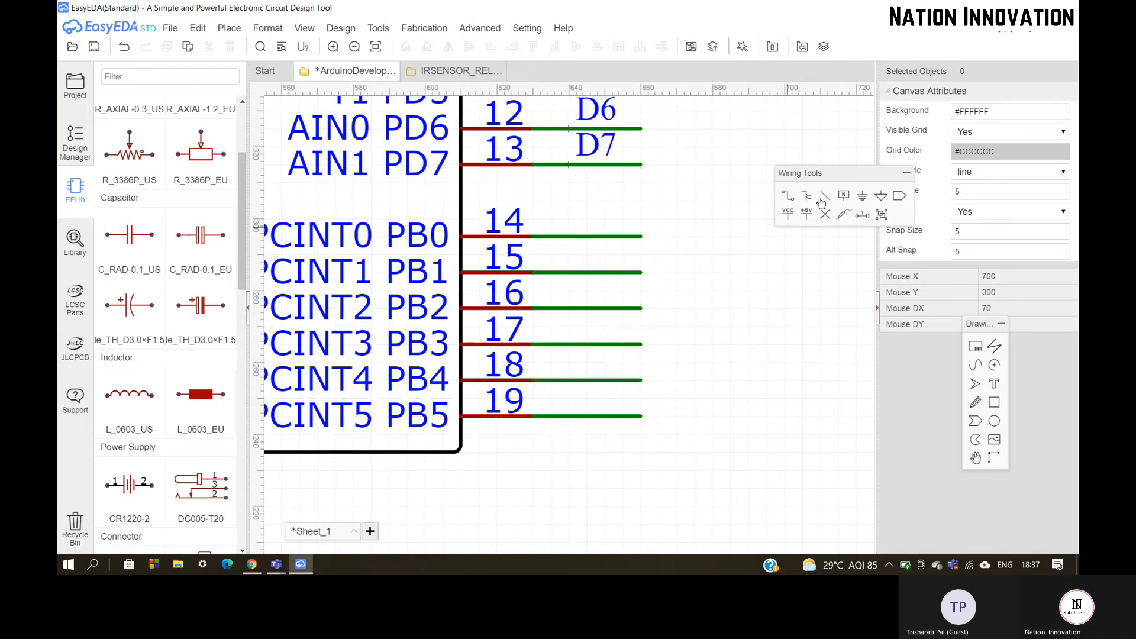
Add net labels D8, D9, D10, D11, D12 and D13 to the wires of pins 14 to 19 and end labelling.
click(843, 196)
scroll(577, 233, up, 2)
click(574, 234)
click(571, 287)
click(566, 338)
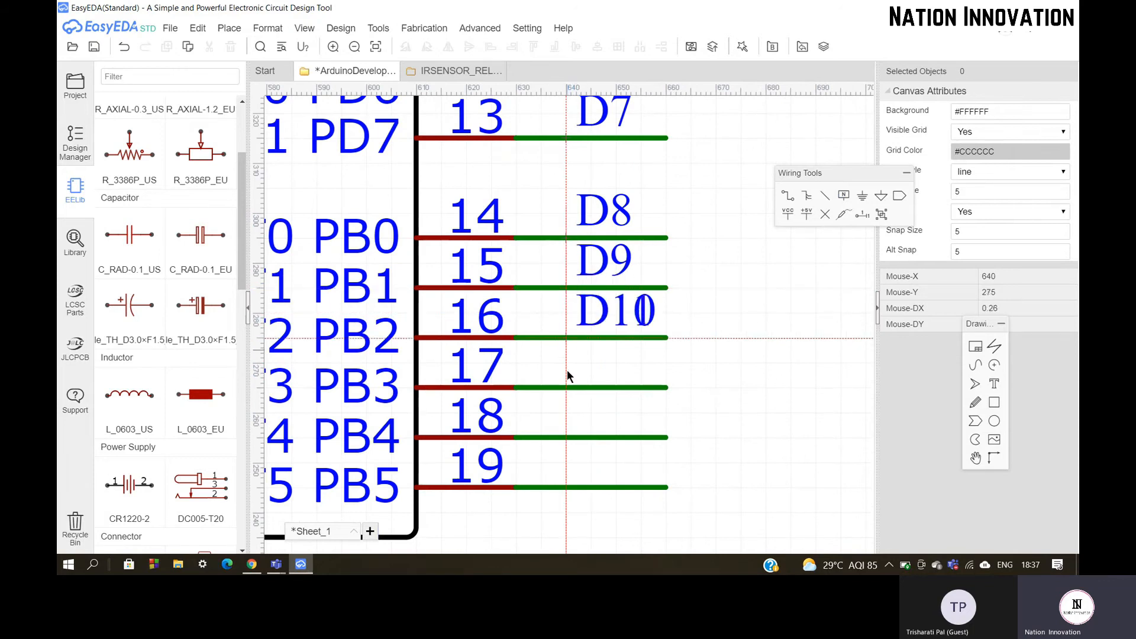
click(569, 388)
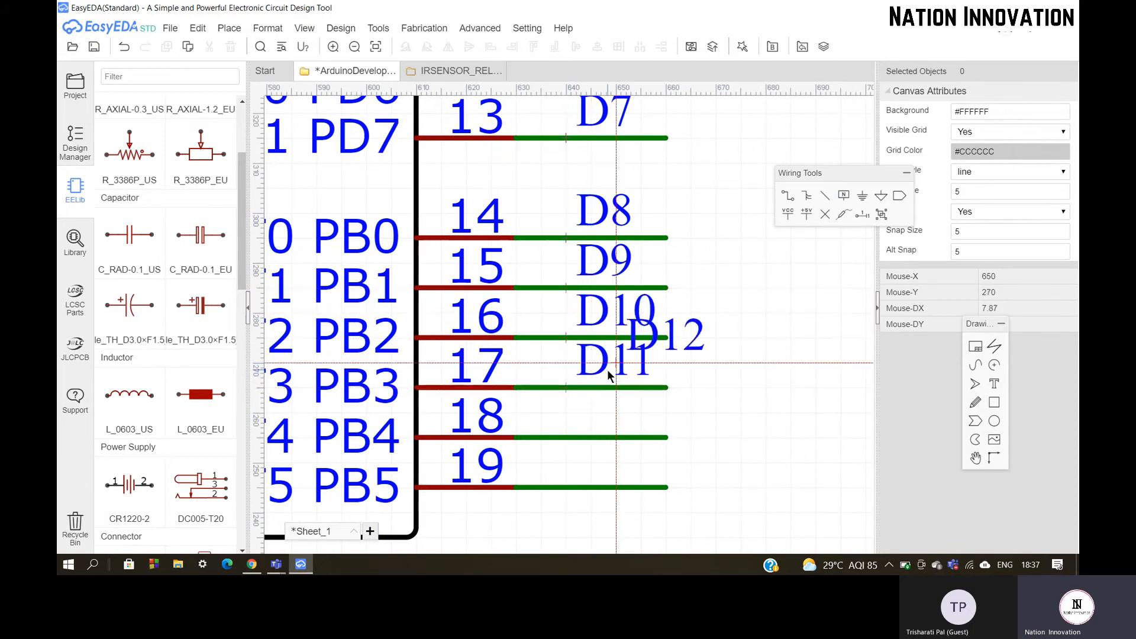
click(571, 437)
click(566, 492)
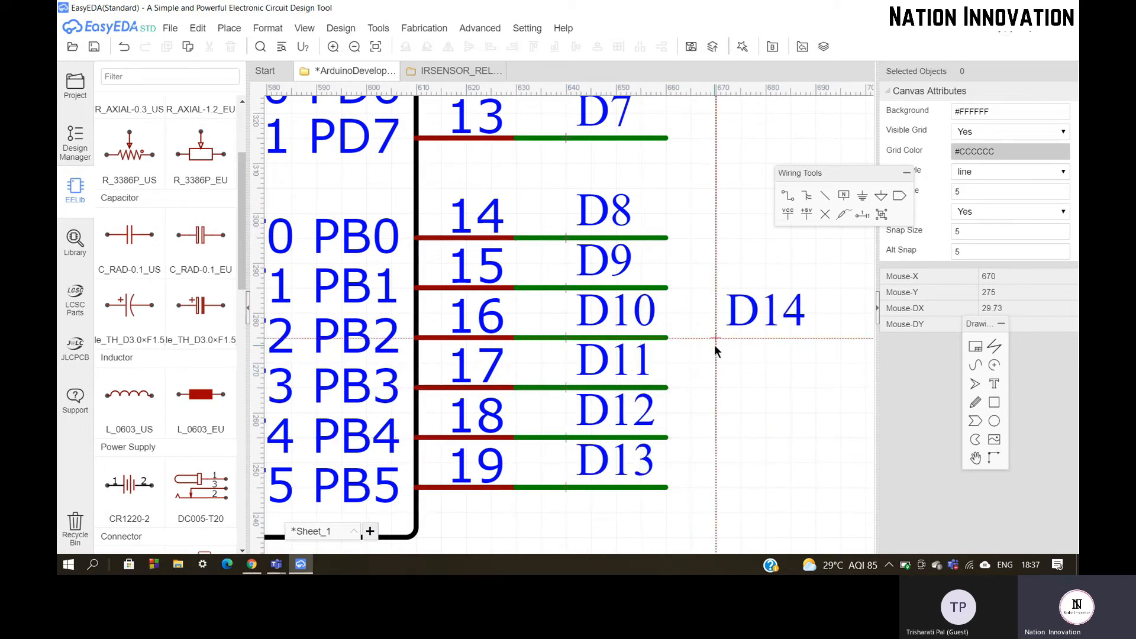
key(Escape)
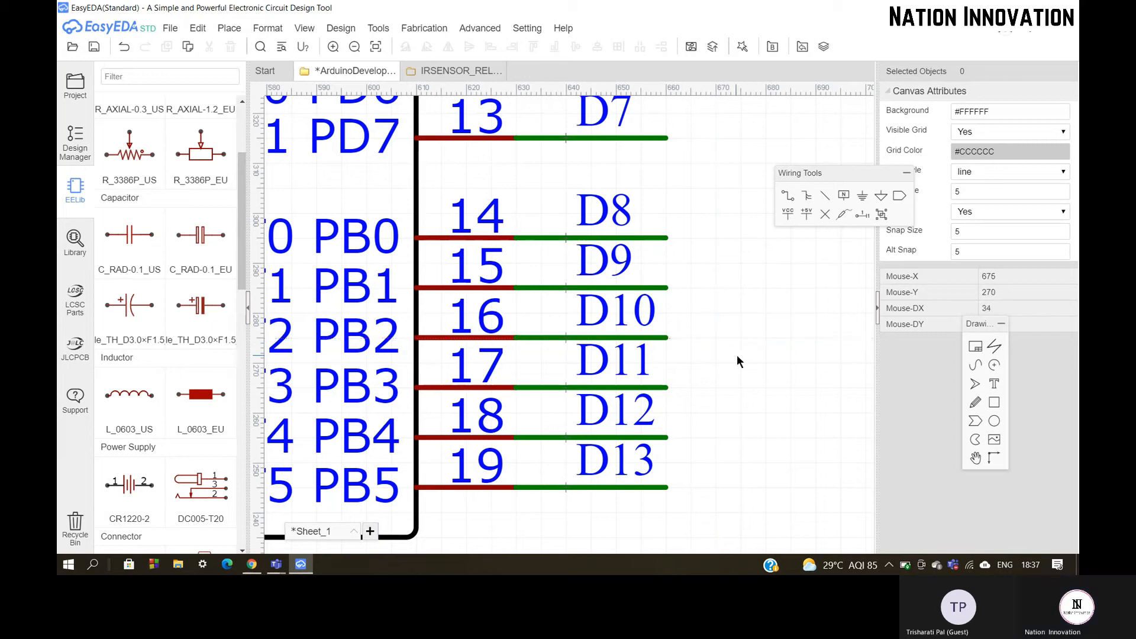
Place a six-pin female header HDR-F-2.54_1x6 in the empty area to the right of the ATMEGA328P-PU.
scroll(526, 392, down, 5)
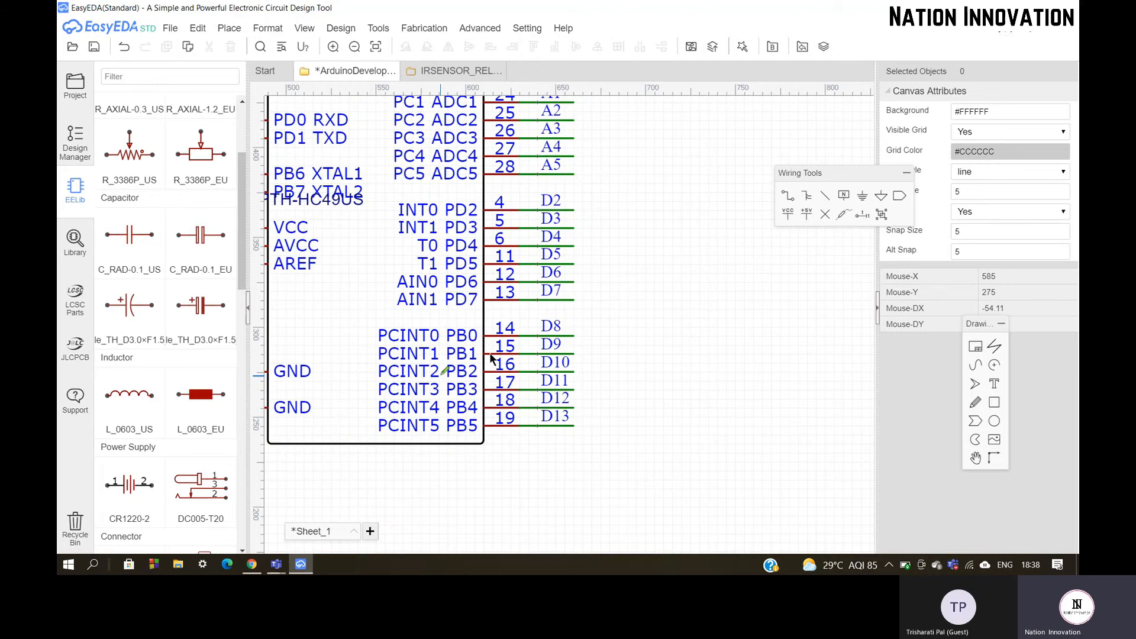
key(k)
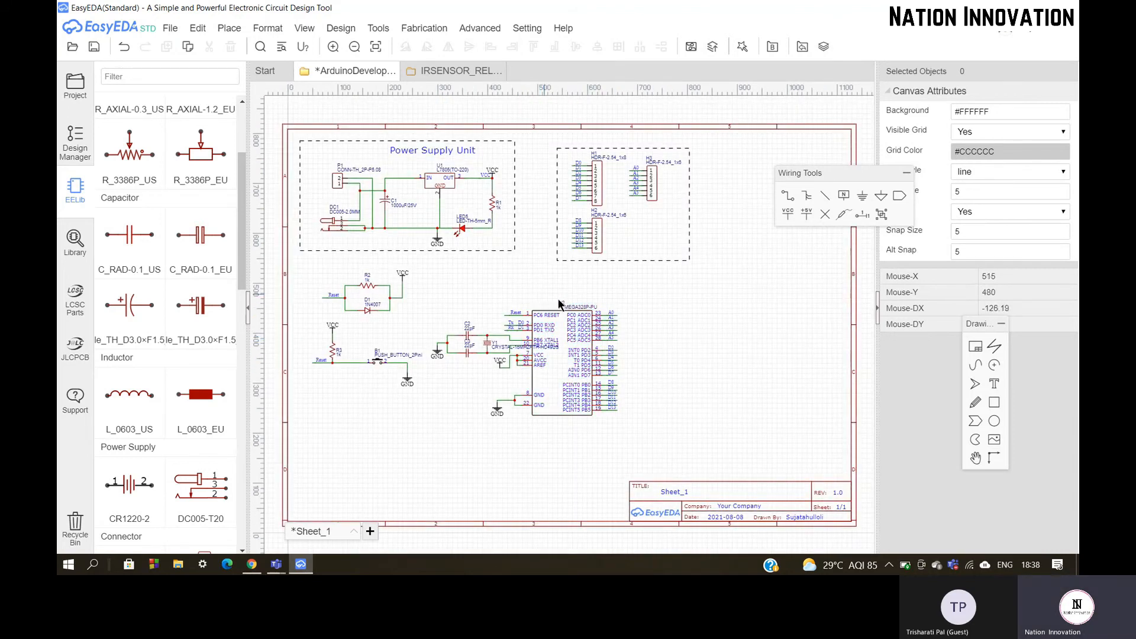
scroll(559, 303, up, 3)
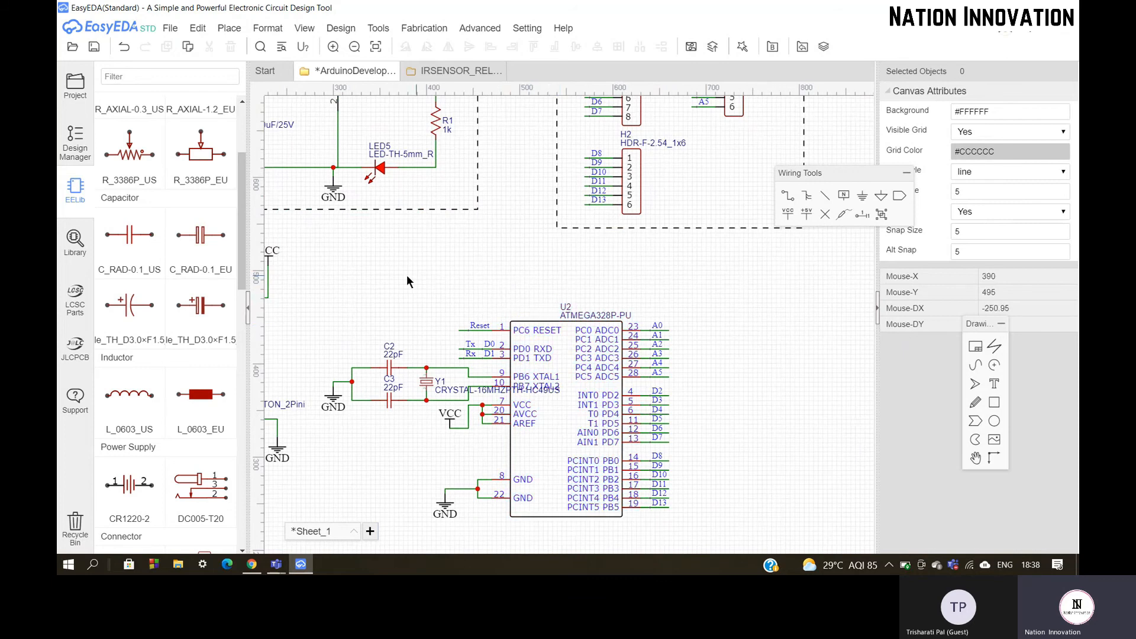
scroll(403, 275, down, 2)
scroll(371, 286, down, 1)
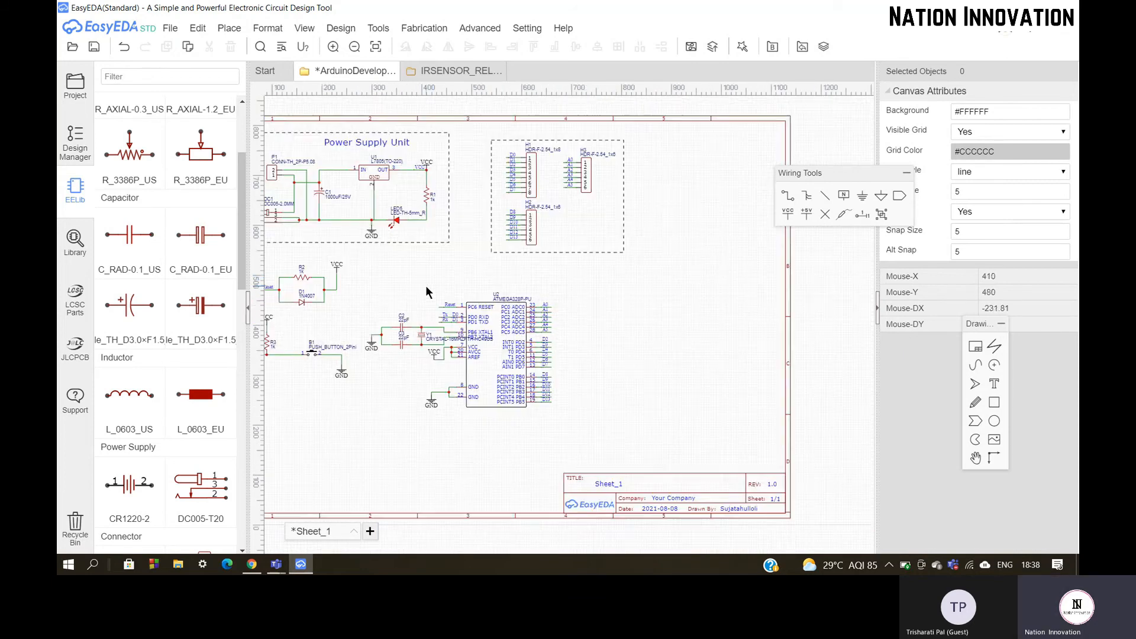
scroll(751, 306, up, 1)
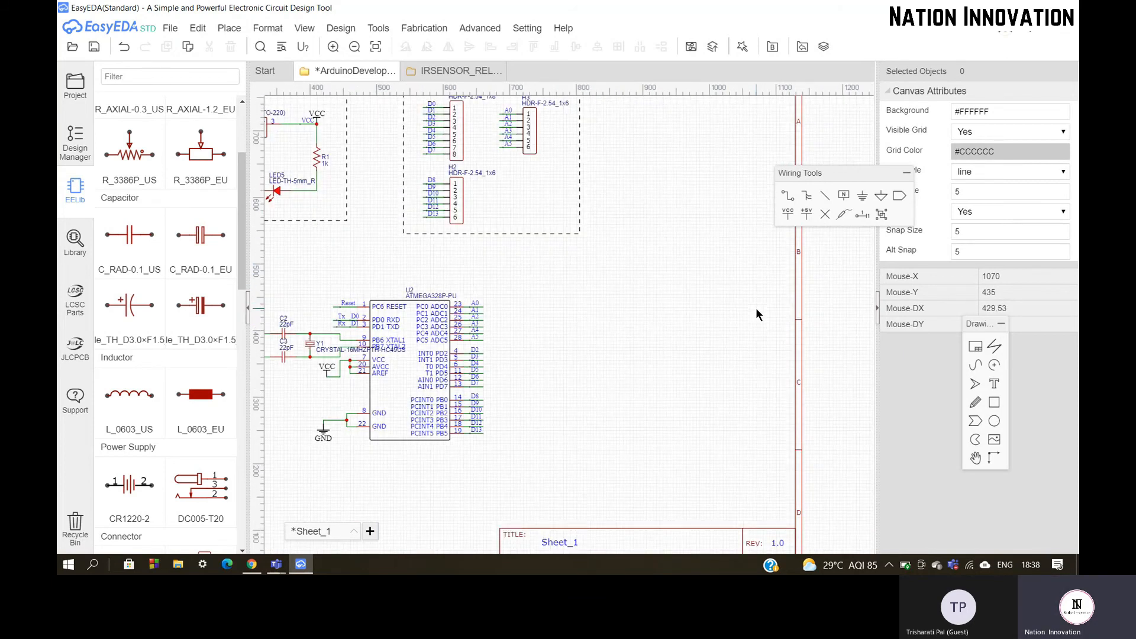
scroll(701, 294, up, 1)
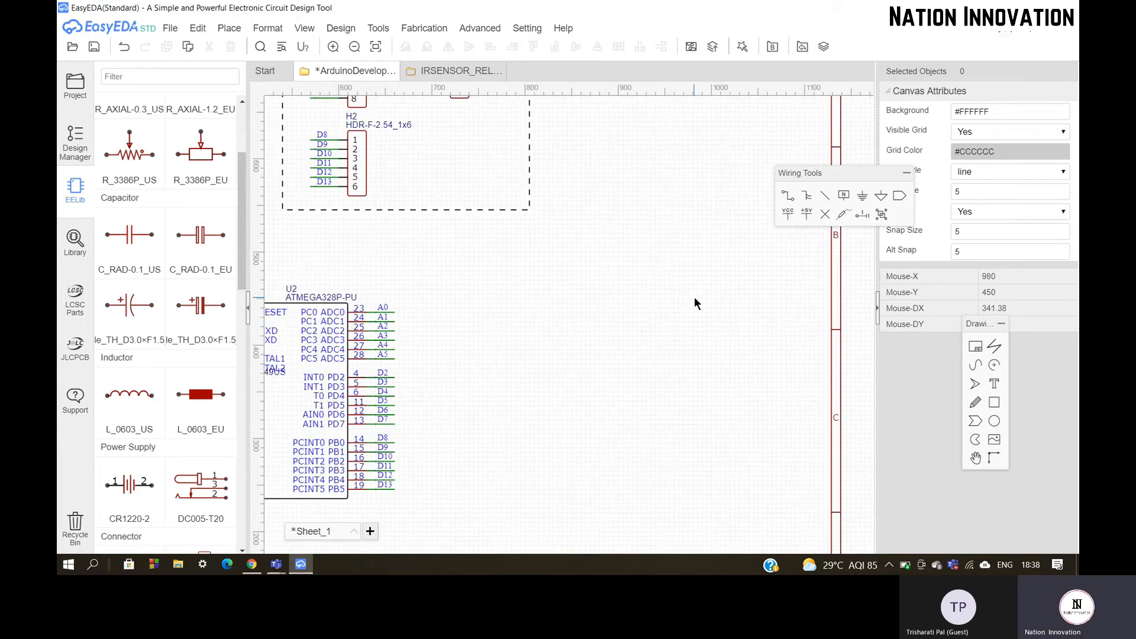
scroll(192, 320, down, 5)
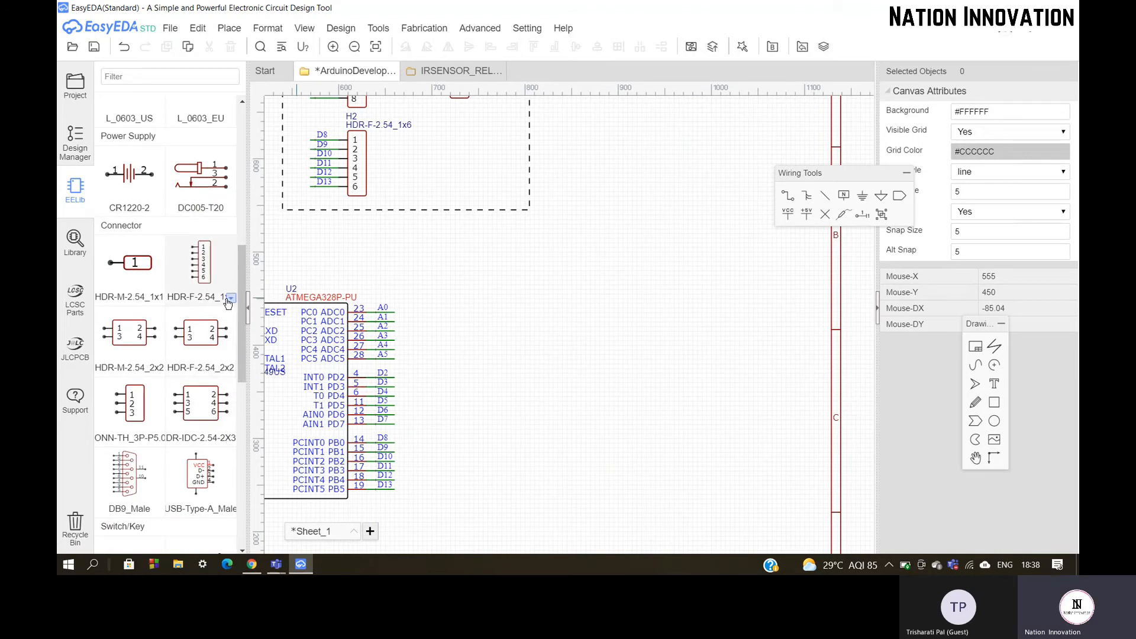
click(205, 264)
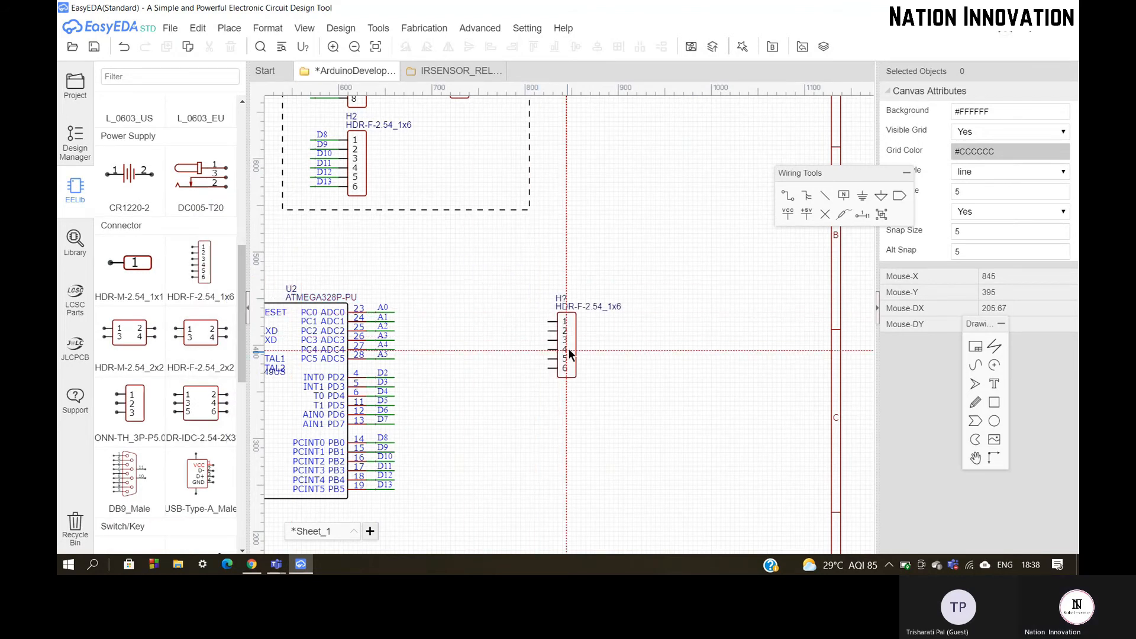
click(569, 347)
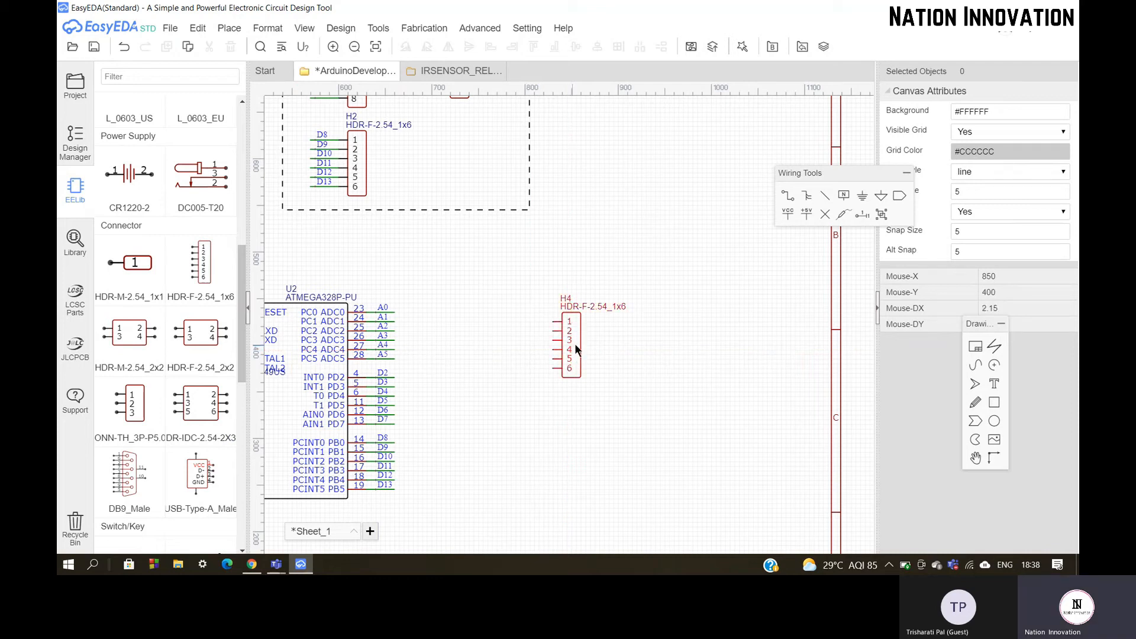
Flip the new six-pin header horizontally so its pins face right.
click(569, 337)
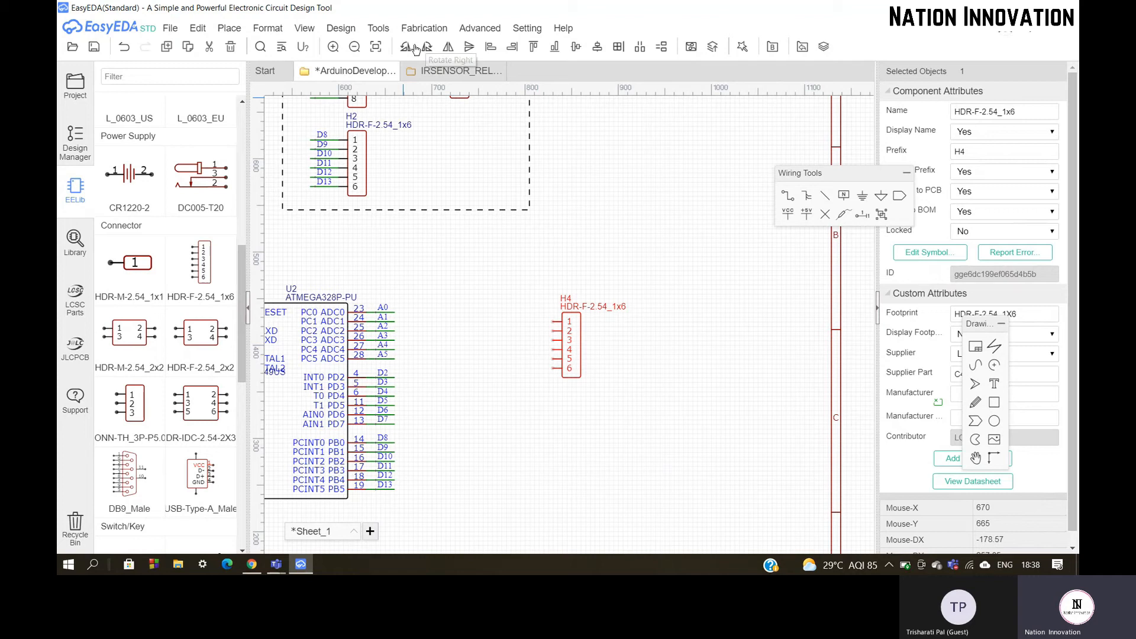
click(467, 50)
click(512, 406)
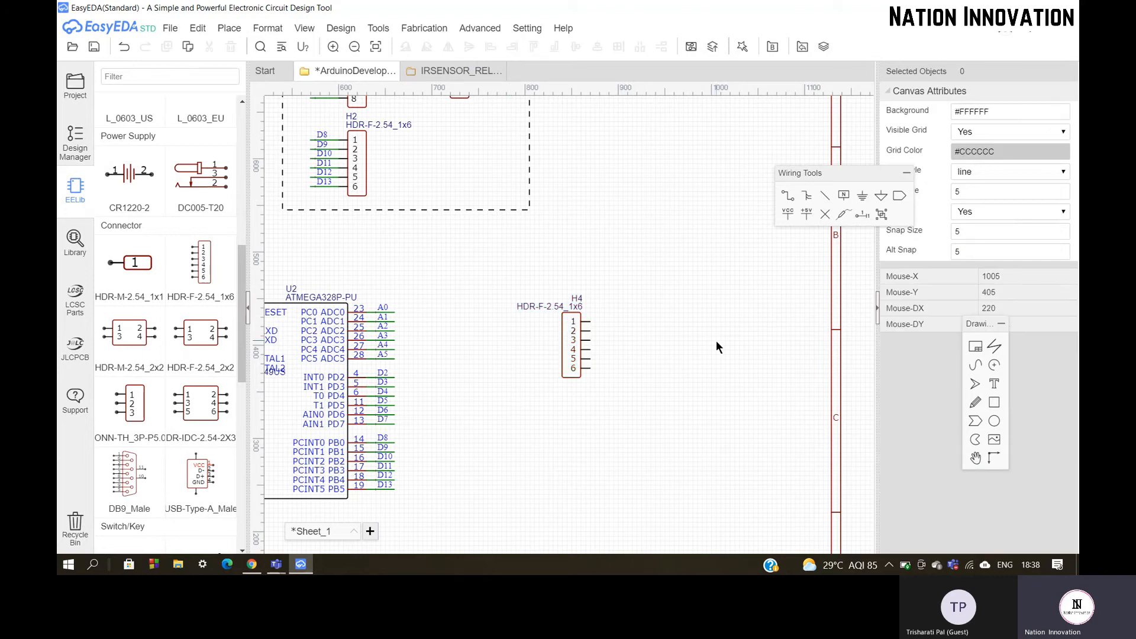
Join pins 1 and 2 of header H4 with a wire loop extending about 40 units to the right.
scroll(716, 340, up, 3)
scroll(568, 302, up, 2)
scroll(541, 298, up, 3)
key(w)
click(552, 316)
click(349, 316)
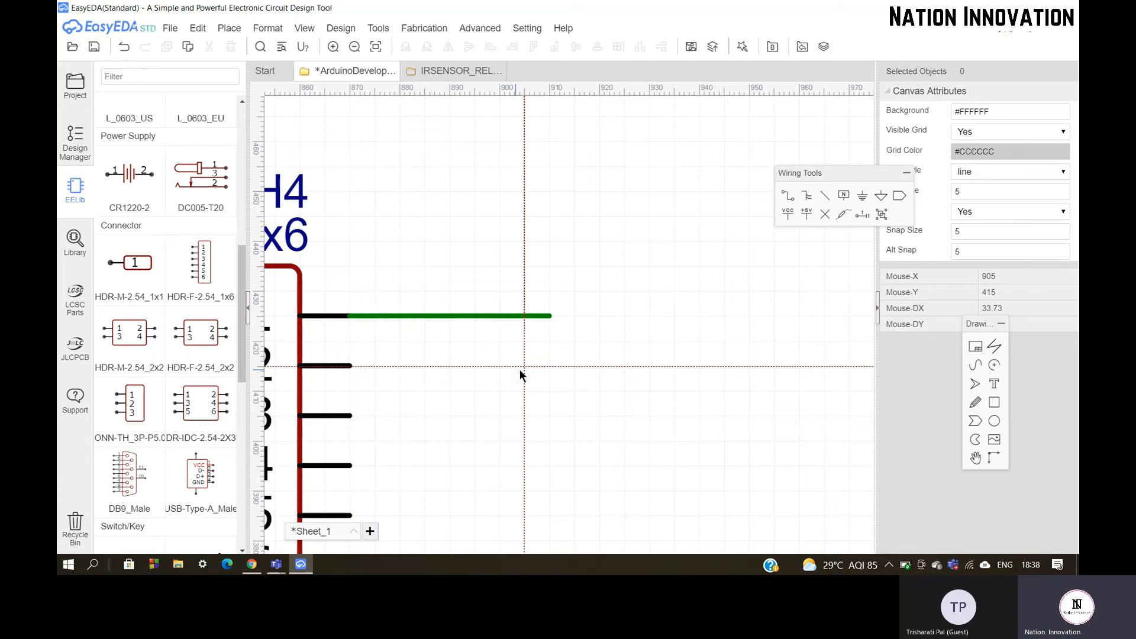
click(350, 365)
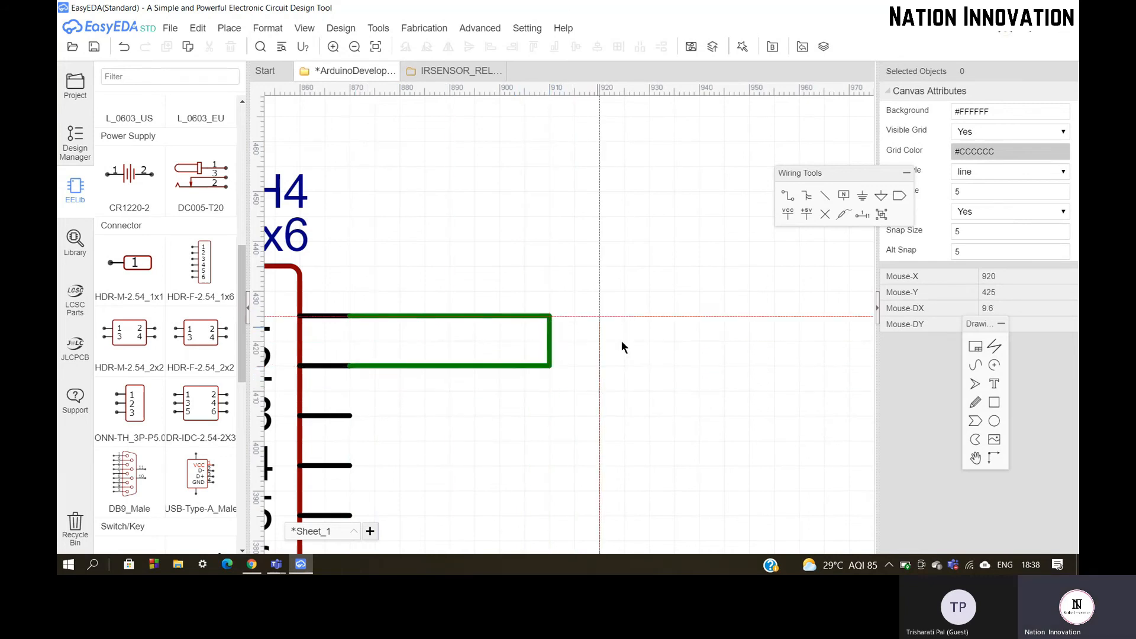
Place a GND symbol about 80 units right of H4's pin 1-2 wire loop and wire it to the loop's midpoint.
scroll(620, 397, down, 2)
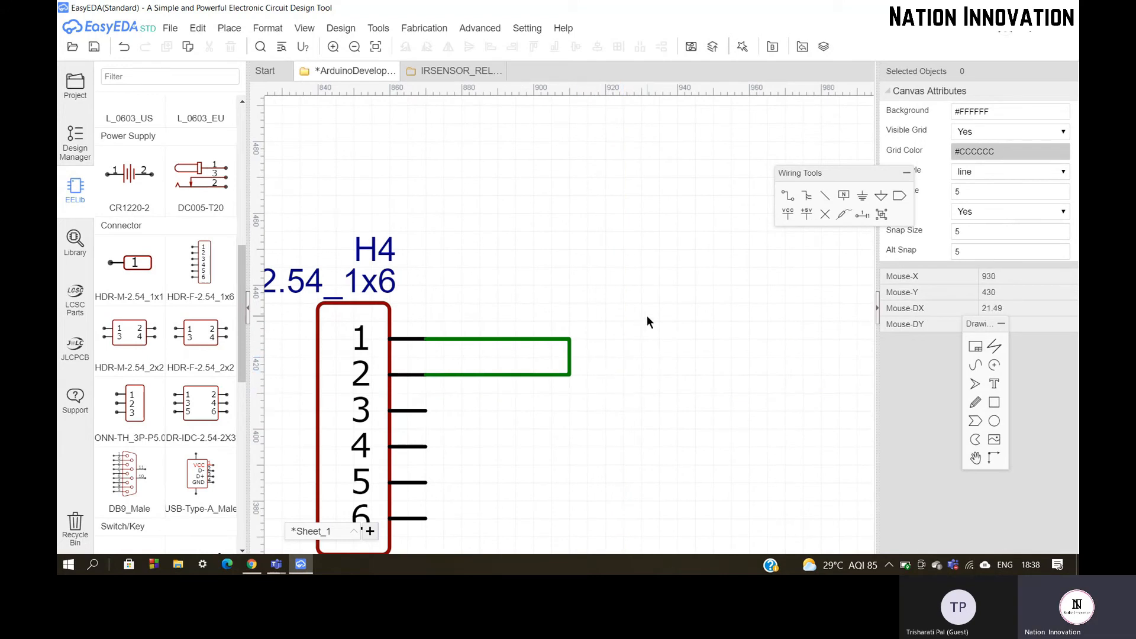
scroll(647, 319, down, 2)
scroll(687, 339, up, 3)
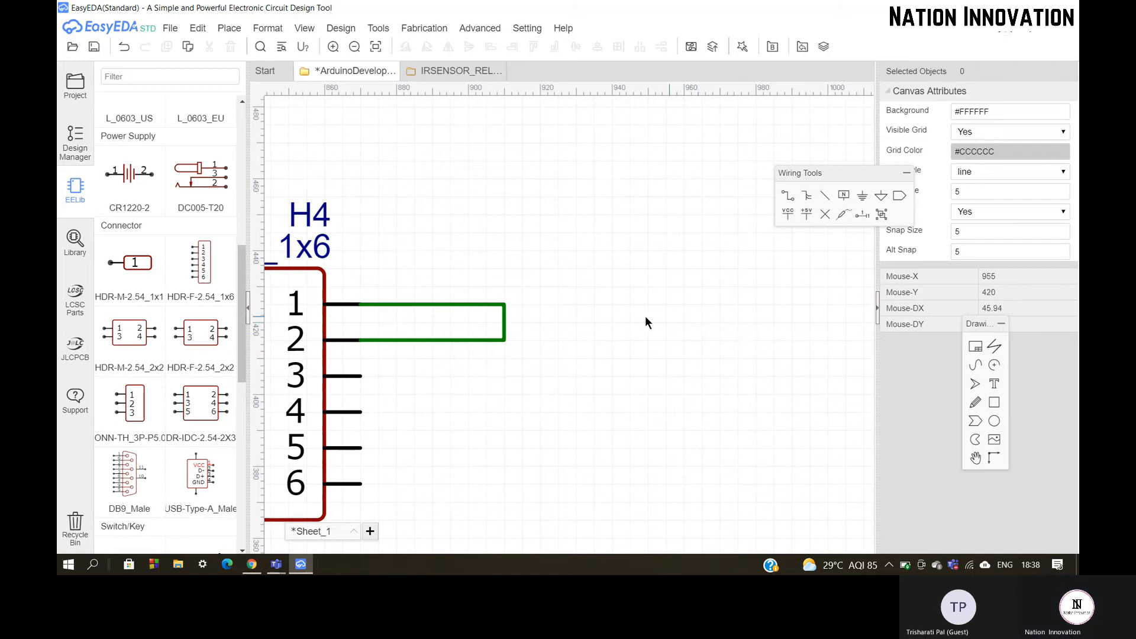
click(864, 201)
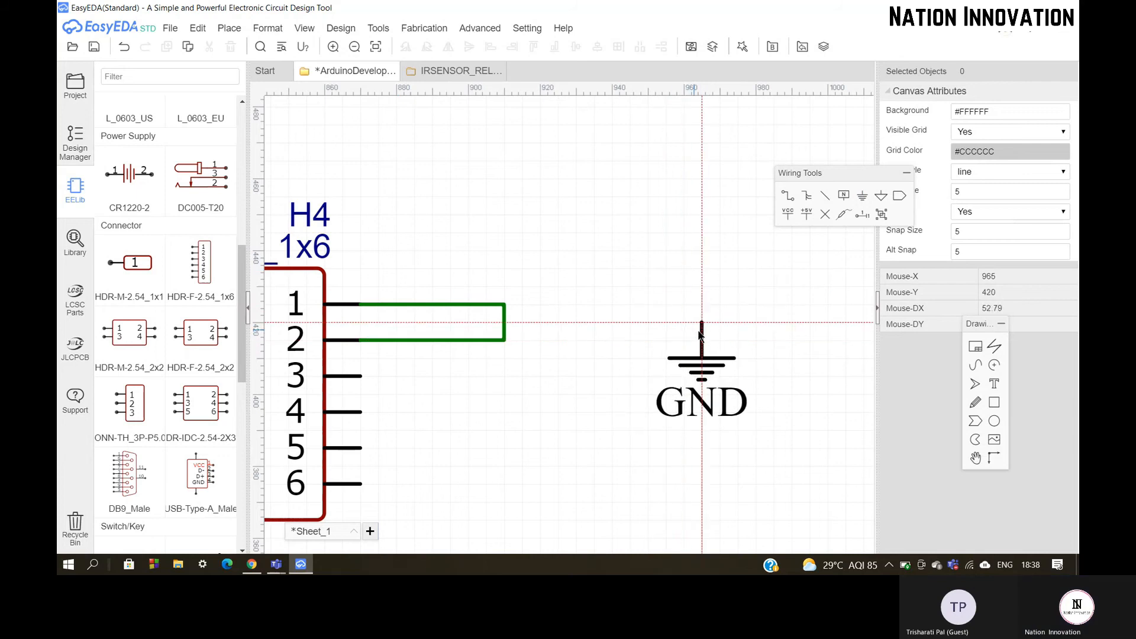
click(793, 332)
key(Escape)
key(w)
click(504, 322)
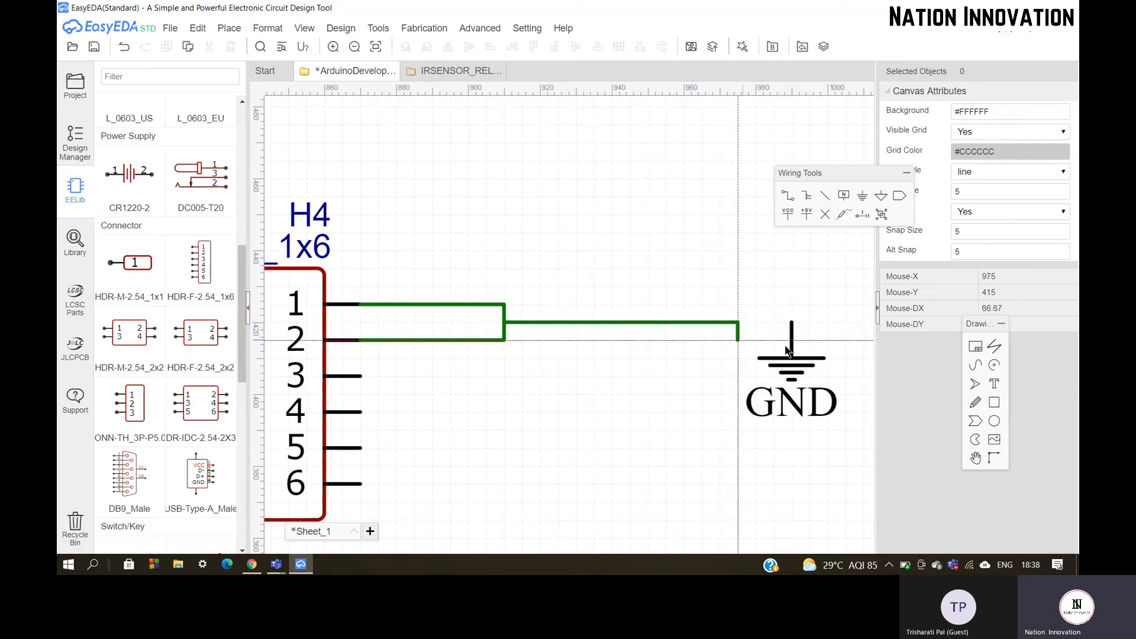
click(797, 328)
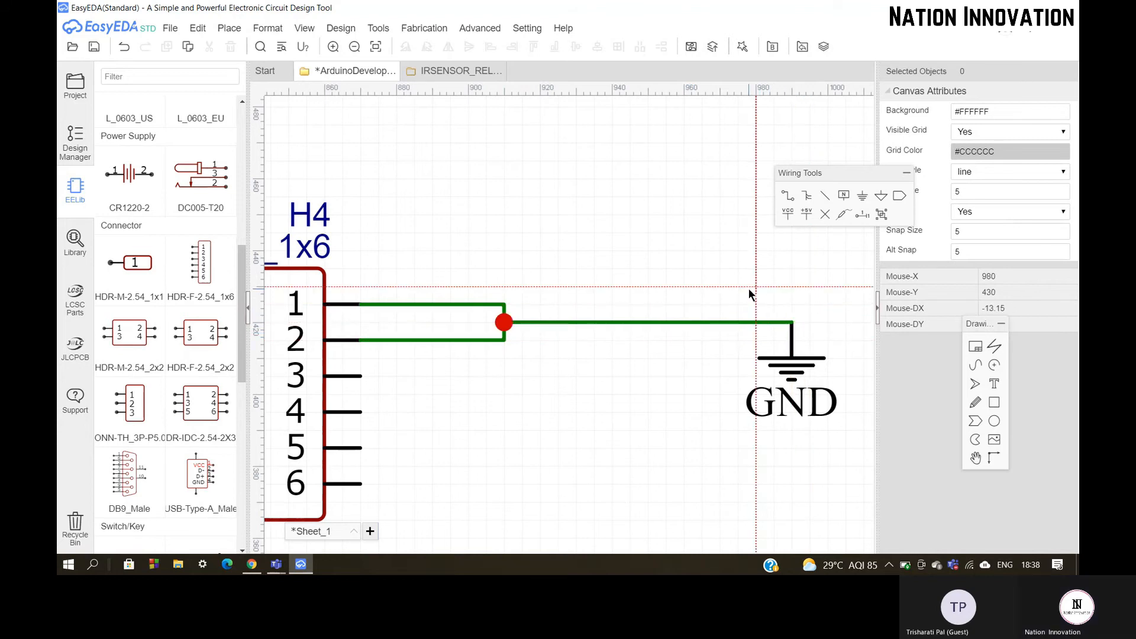
Draw a wire from H4 pin 3 about 60 units right and 30 units up, crossing the ground wire.
scroll(748, 289, down, 1)
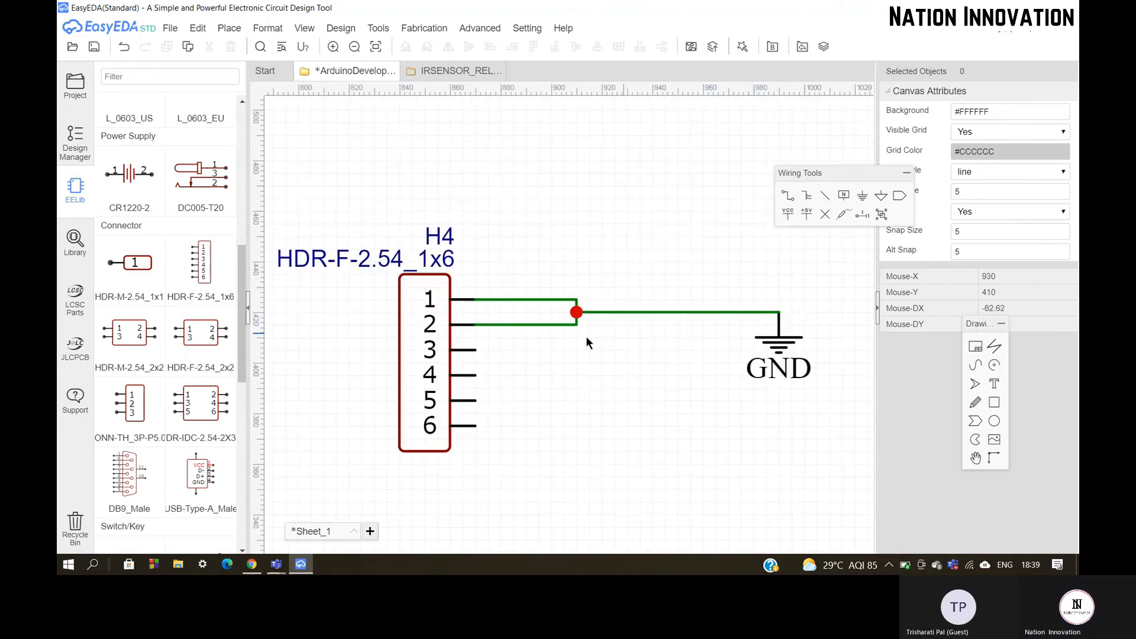
key(w)
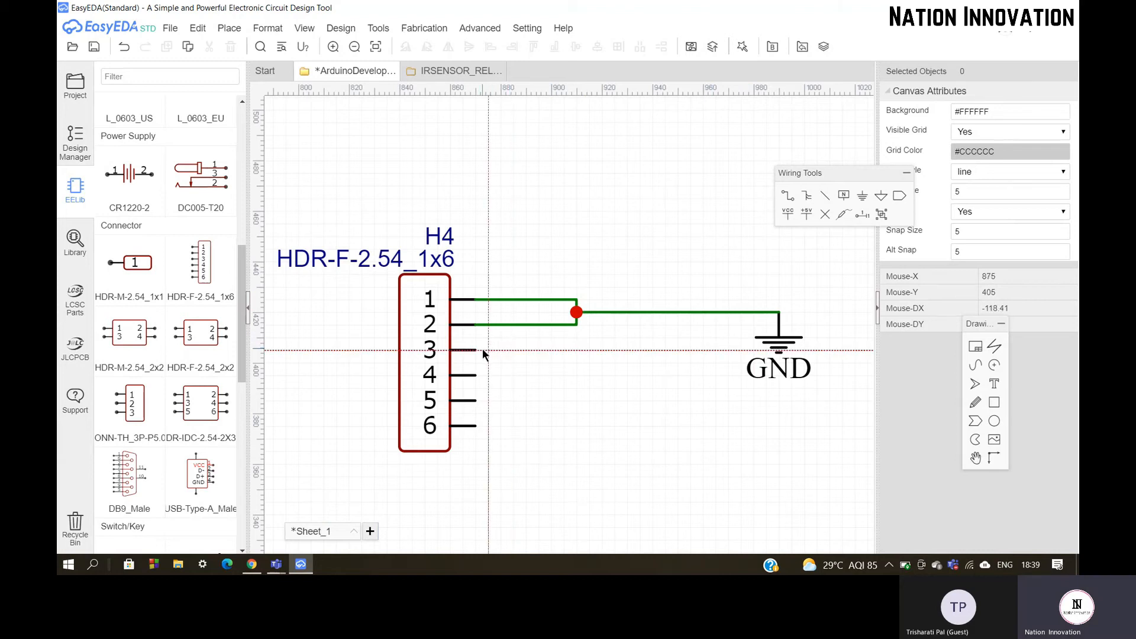
click(481, 349)
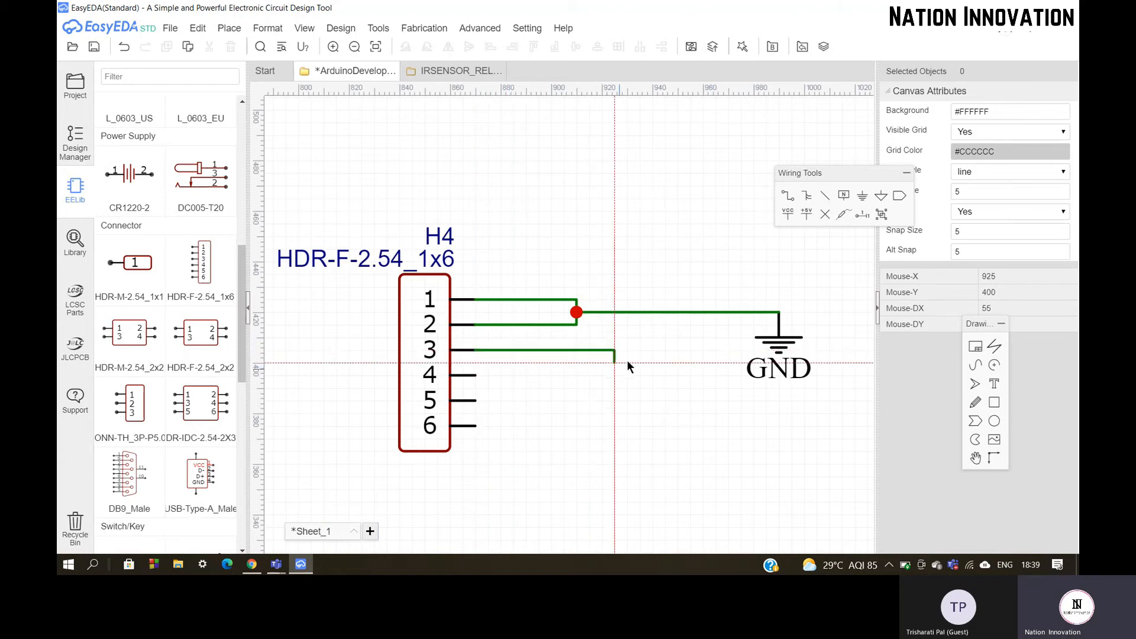
right_click(629, 276)
click(630, 275)
click(478, 351)
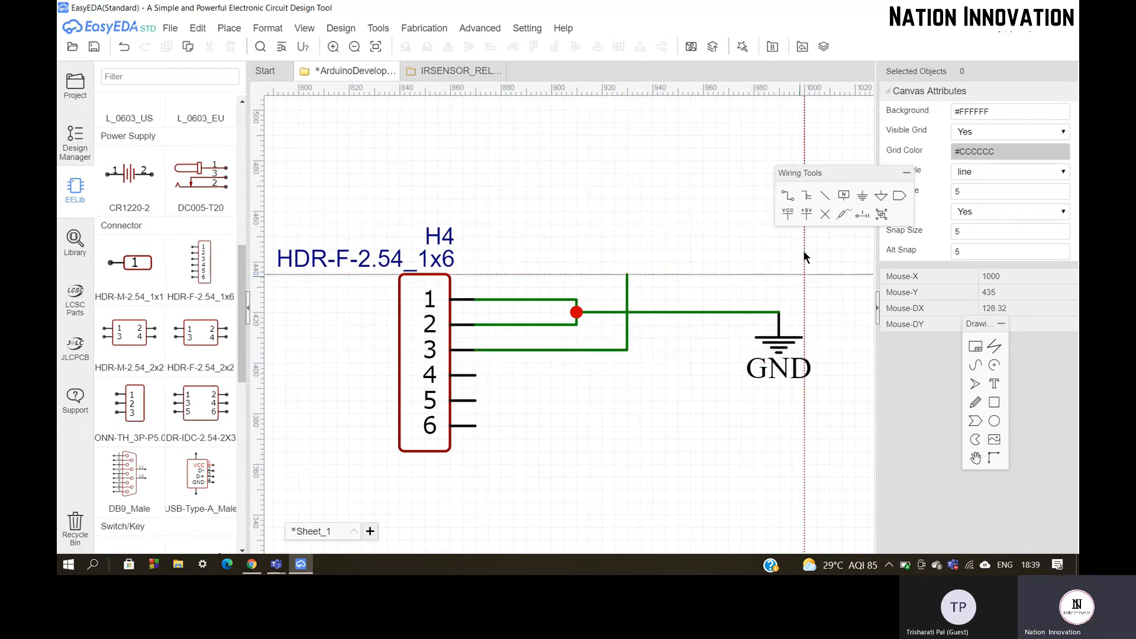
Place a VCC symbol on the upper end of H4's pin 3 wire and end symbol placement.
click(787, 214)
scroll(660, 264, up, 3)
click(601, 286)
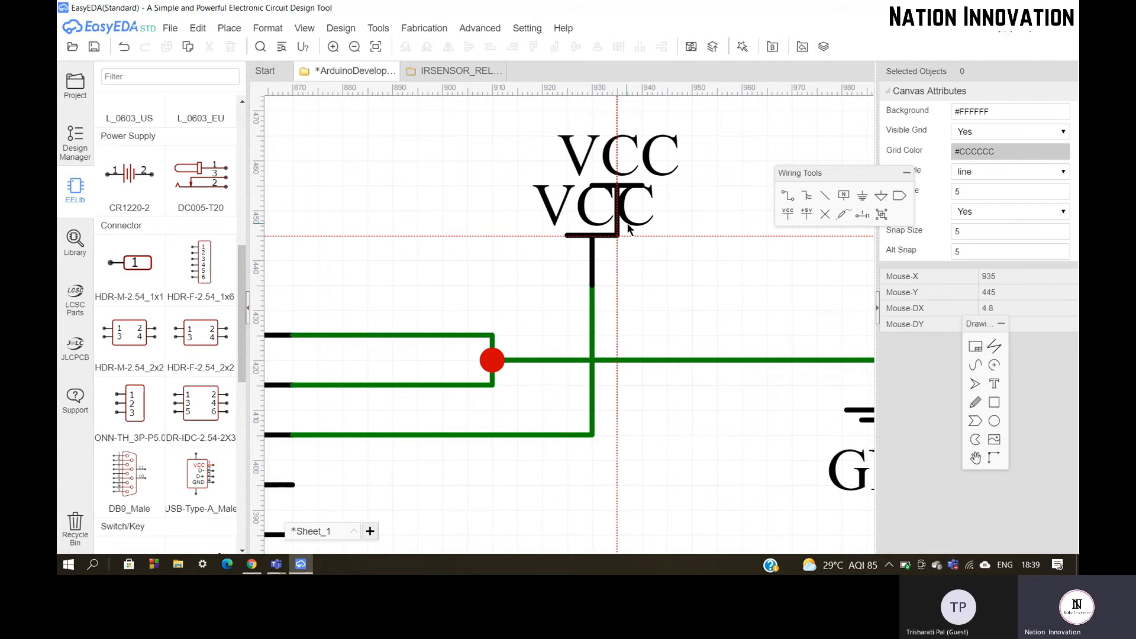
scroll(629, 228, down, 2)
key(Escape)
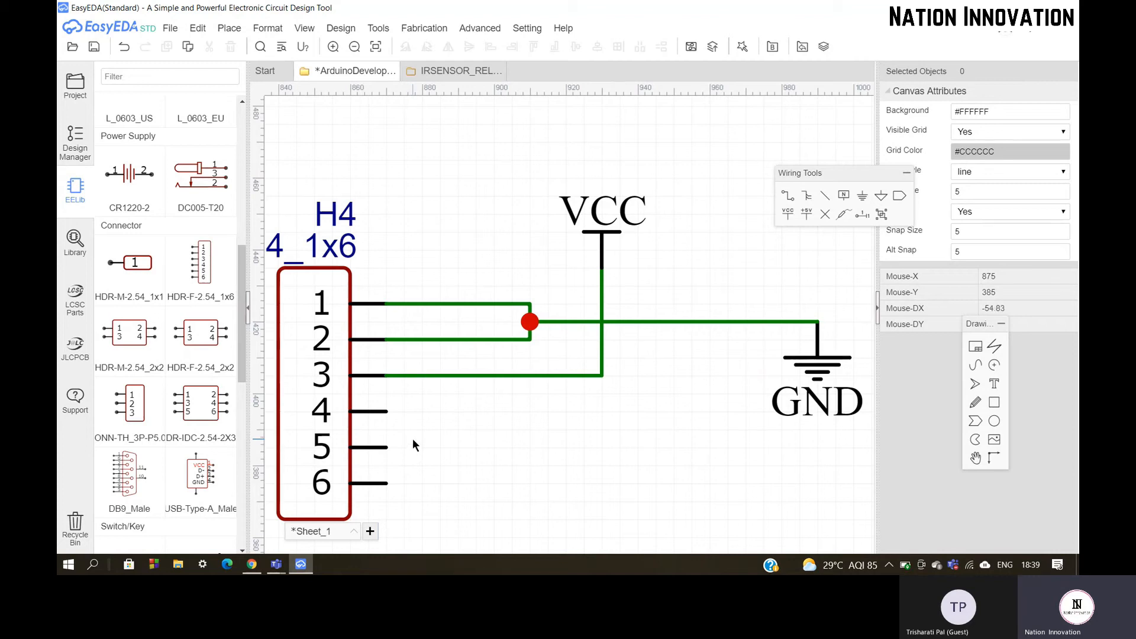
Place an R_AXIAL-0.3_US resistor level with H4's pin 4, leaving a gap of about 20 units from the pin.
key(w)
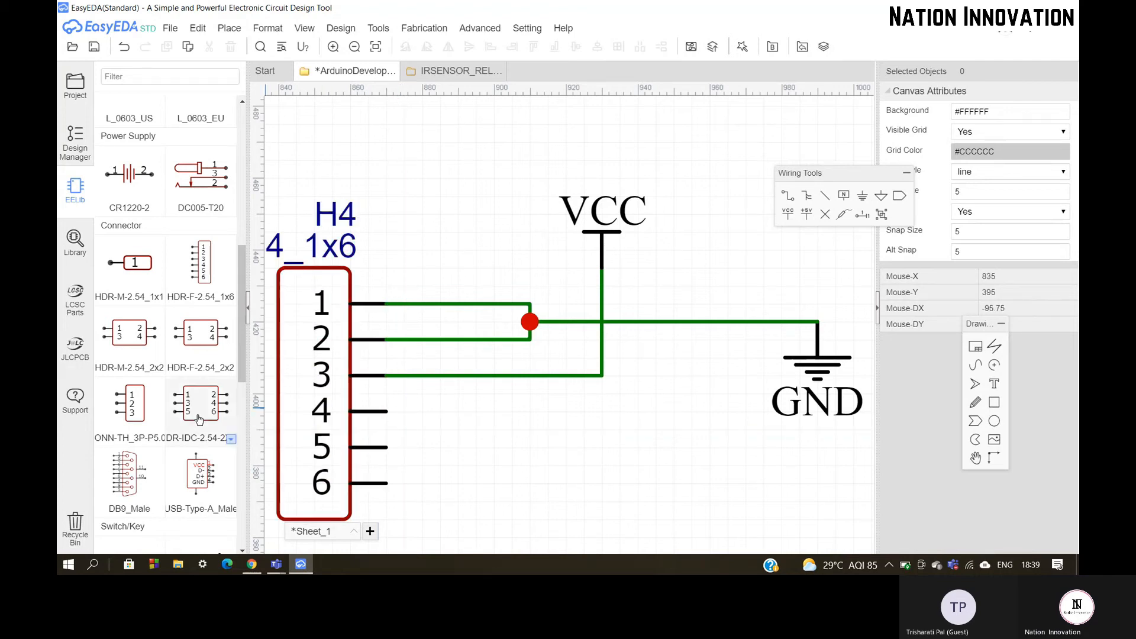
scroll(129, 234, up, 5)
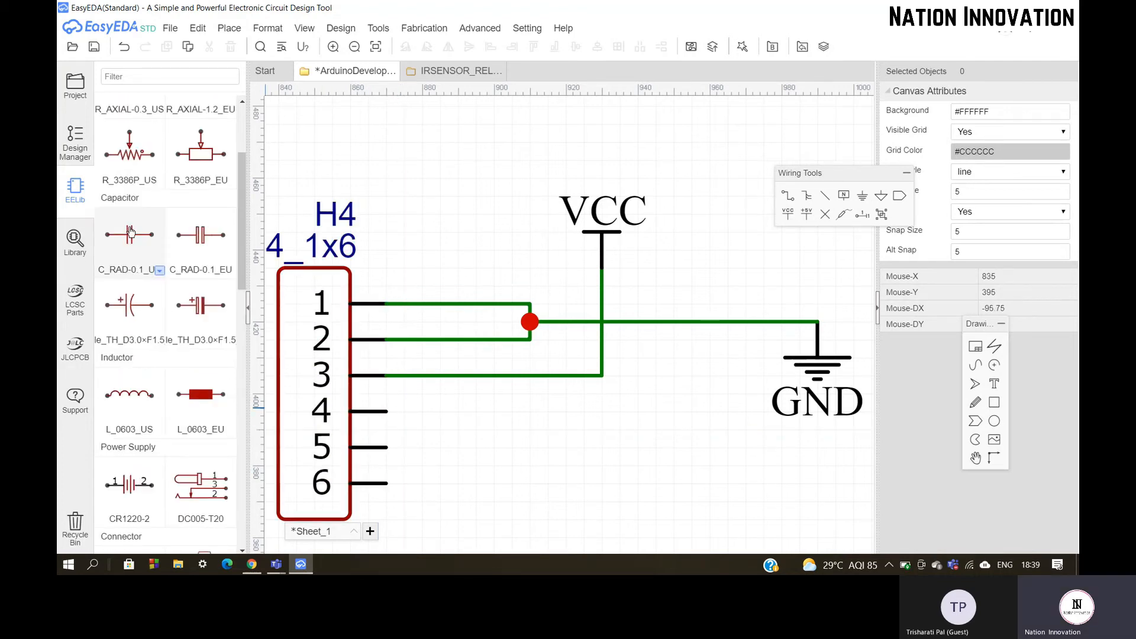
scroll(131, 233, up, 2)
click(130, 231)
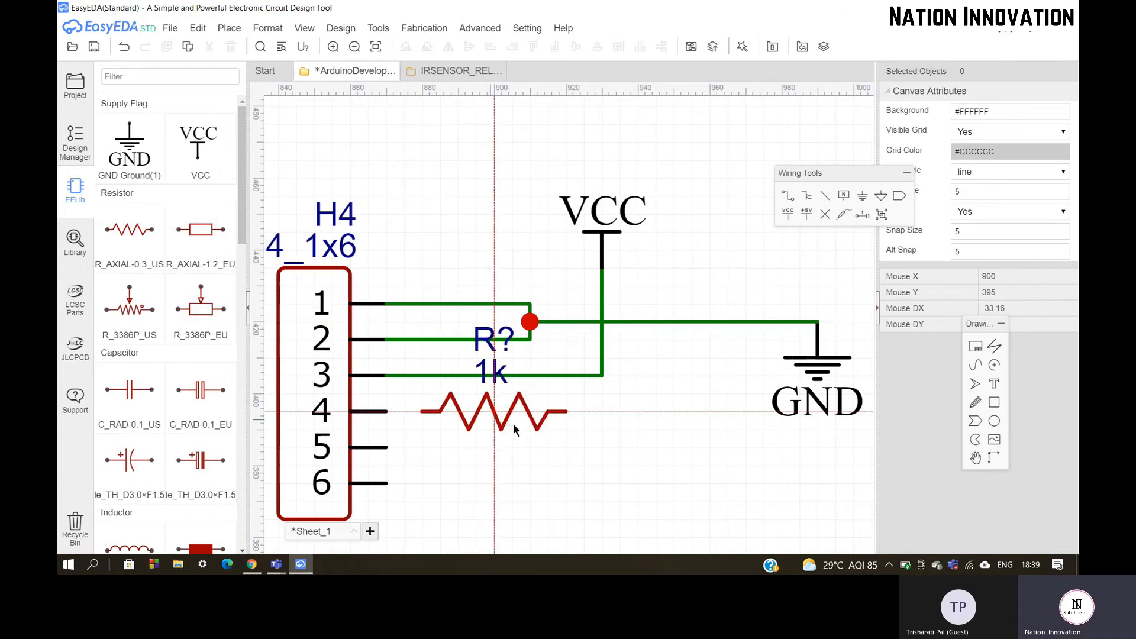
click(528, 431)
key(Escape)
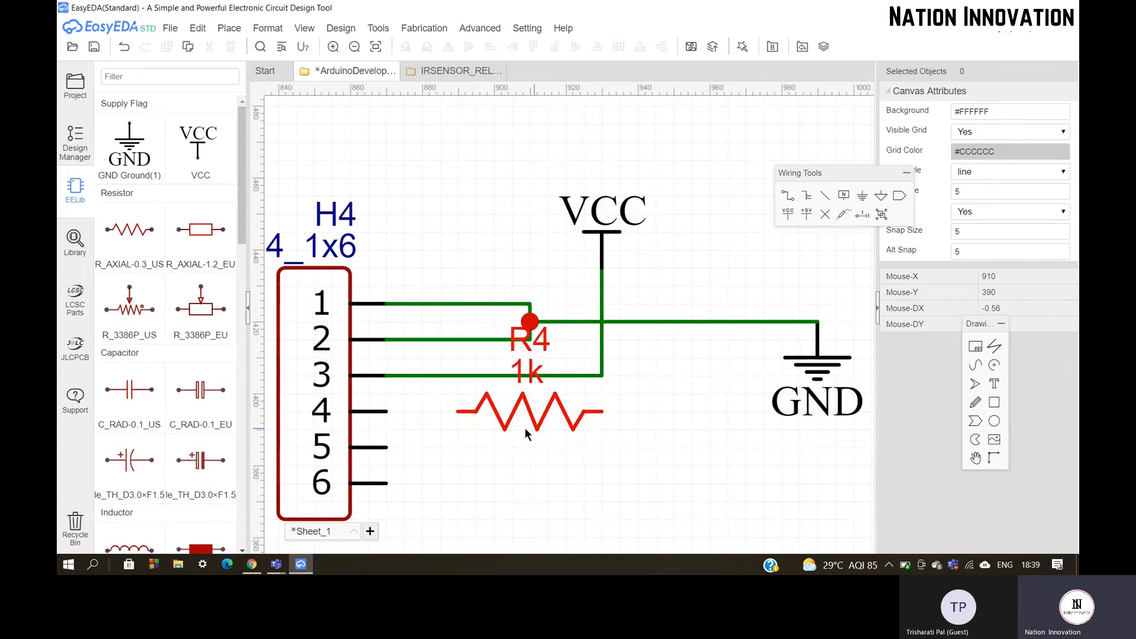
Wire H4's pin 4 to resistor R4 and draw a wire about 30 units long from R4's free end.
key(w)
click(393, 411)
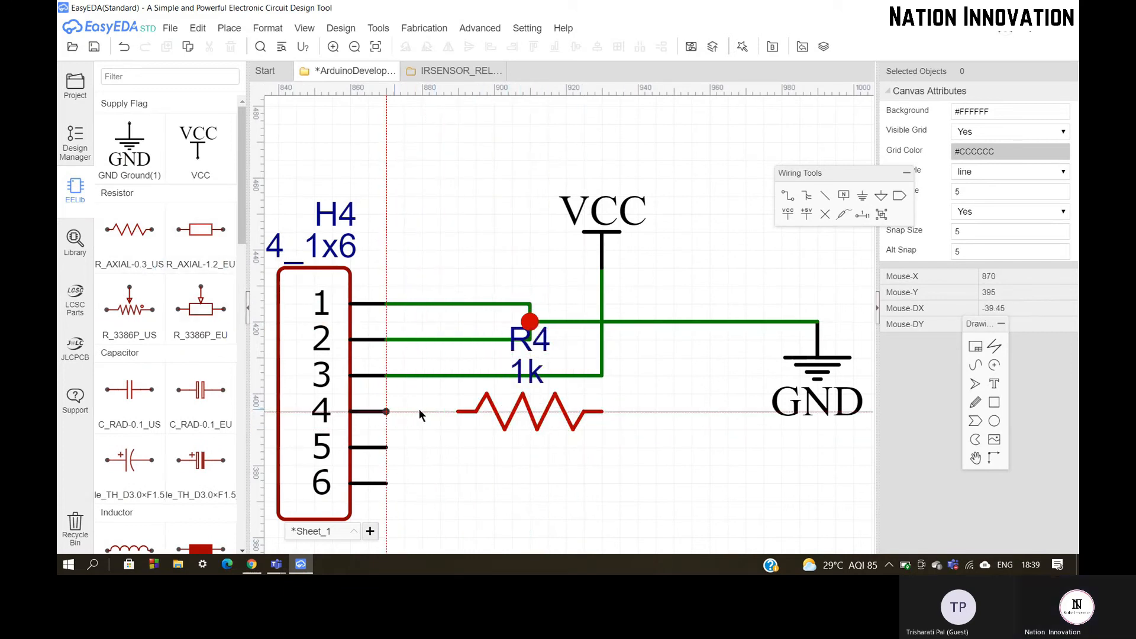
click(459, 411)
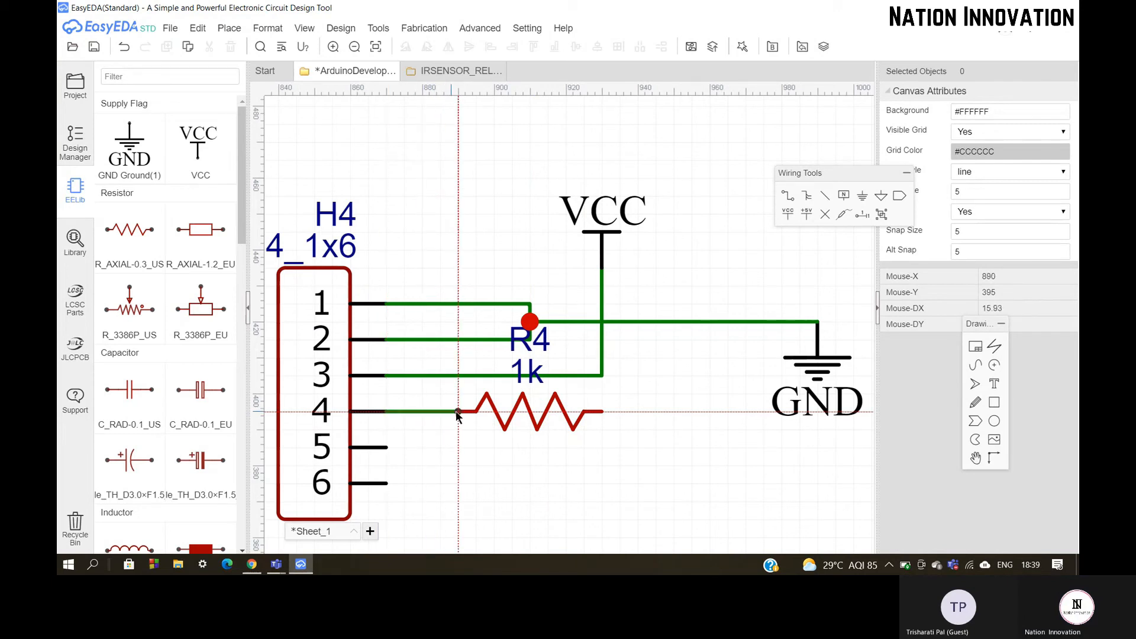
click(710, 412)
click(602, 411)
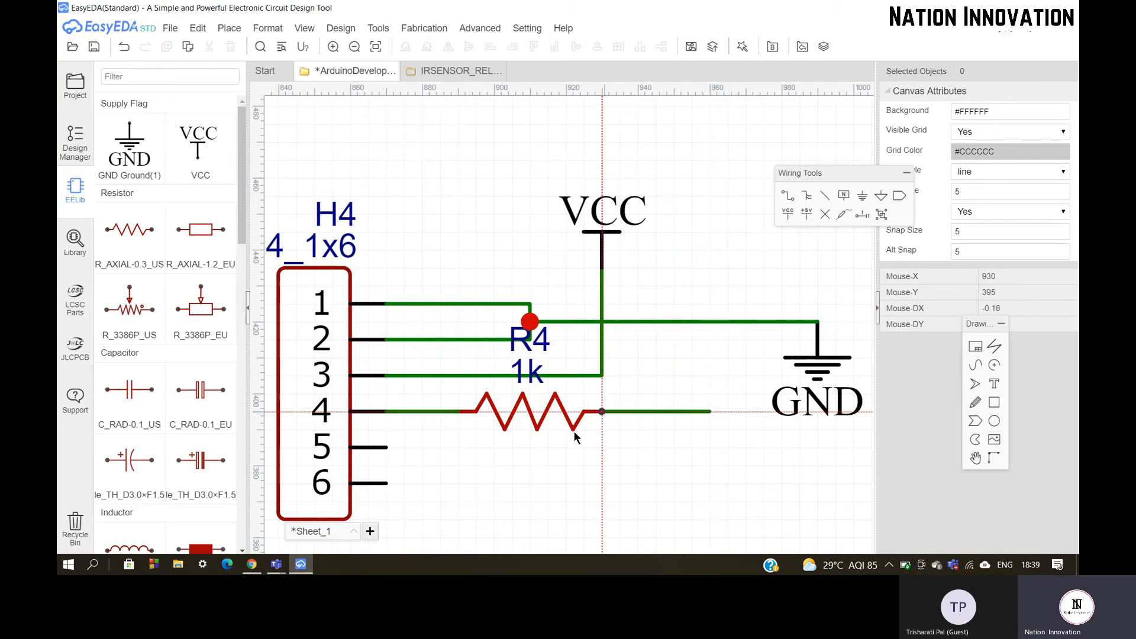
Draw a straight wire about 90 units long from H4's pin 5, ending level with the pin 4 line.
click(709, 448)
click(387, 448)
key(Escape)
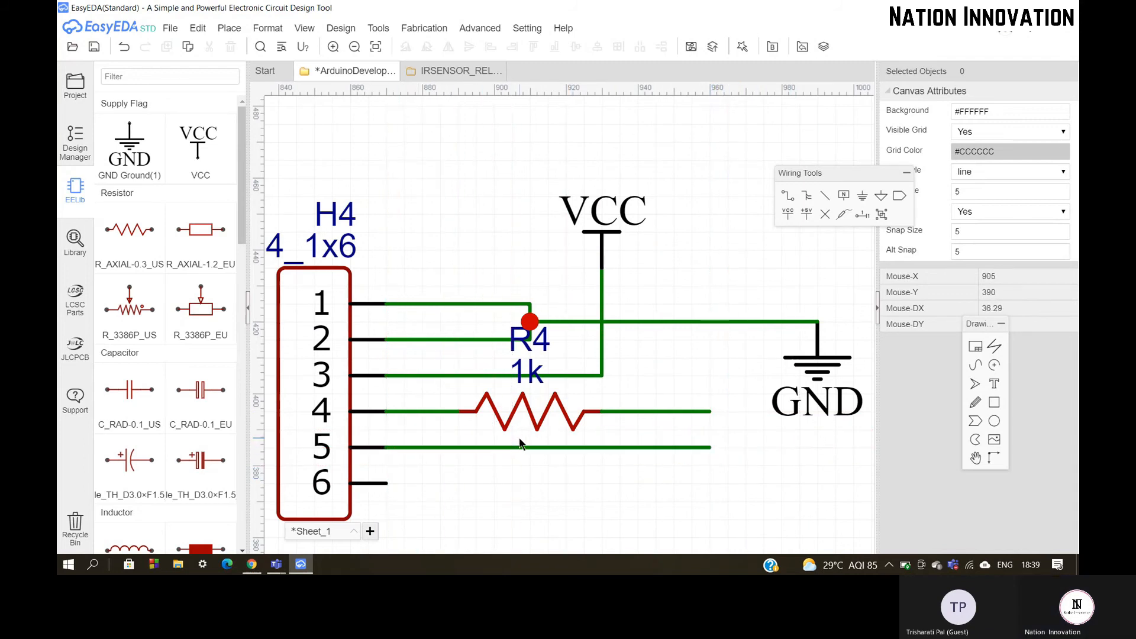
Place a net label on the wire leaving R4's free end and rename it Tx.
click(844, 196)
scroll(644, 416, up, 3)
click(643, 417)
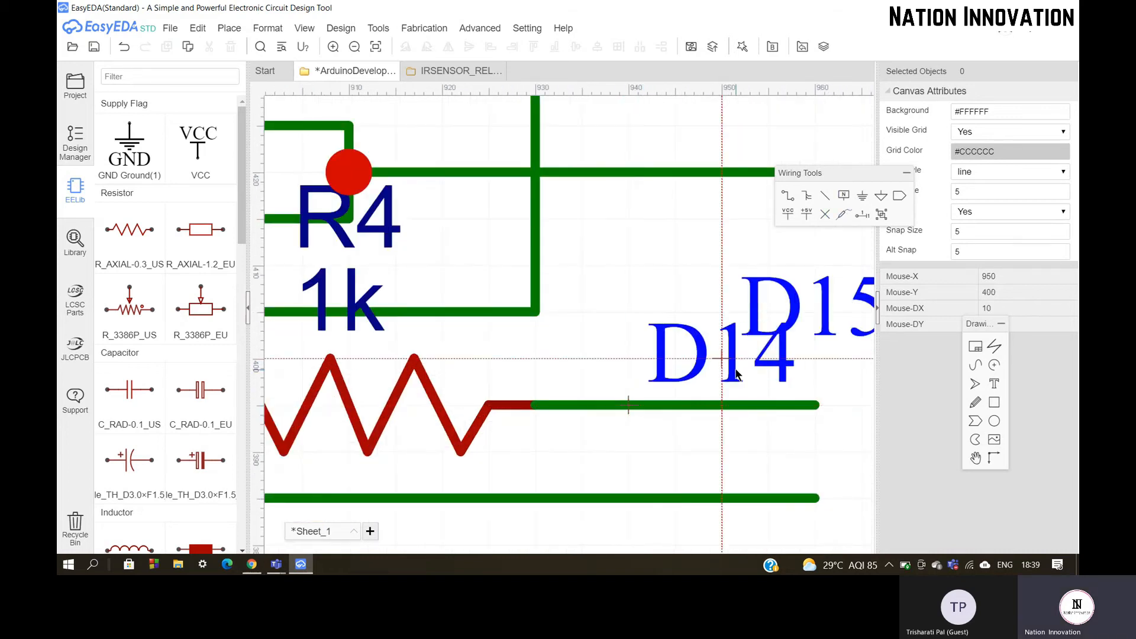
key(Escape)
double_click(732, 366)
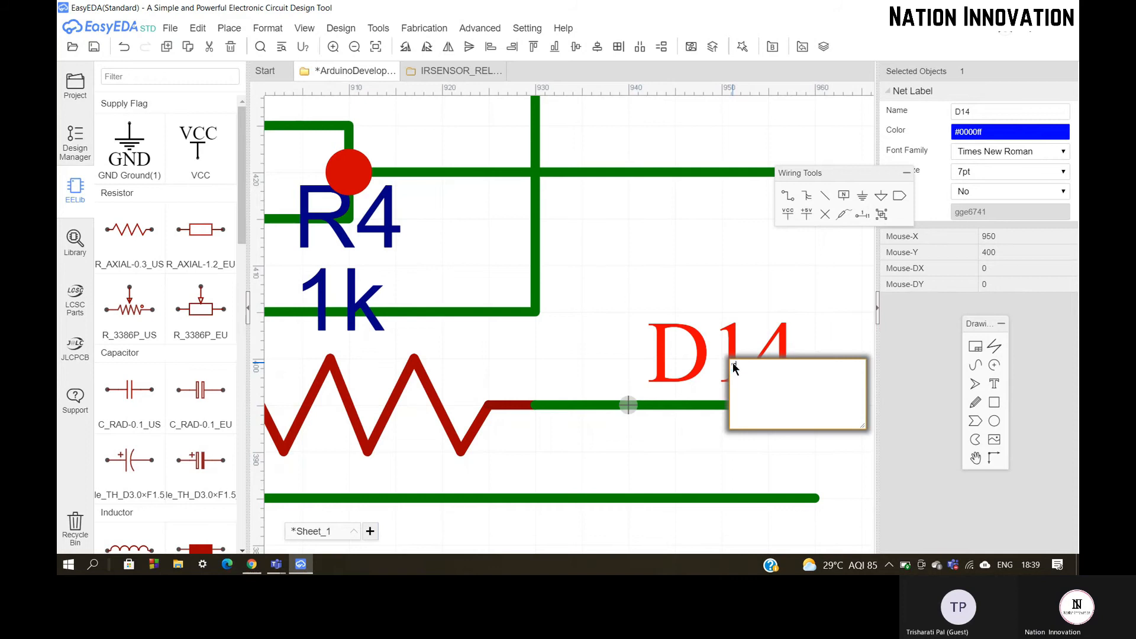
text(Tx)
key(Return)
Place a net label on H4's pin 5 wire, directly below the Tx label, and rename it Rx.
scroll(770, 367, down, 3)
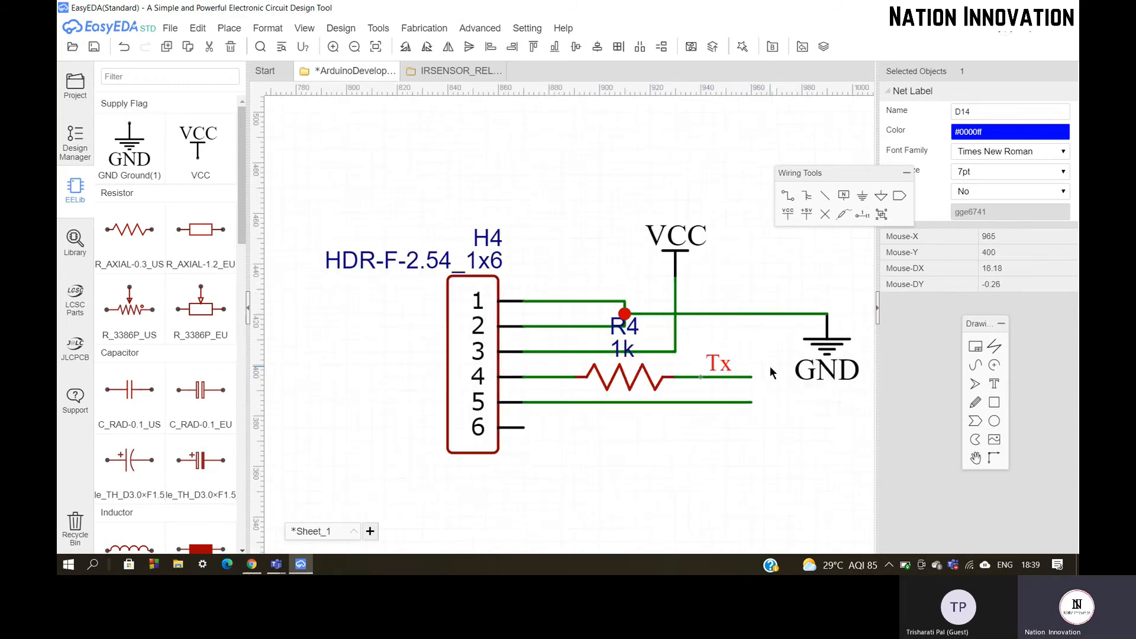
scroll(769, 367, down, 2)
scroll(775, 347, down, 3)
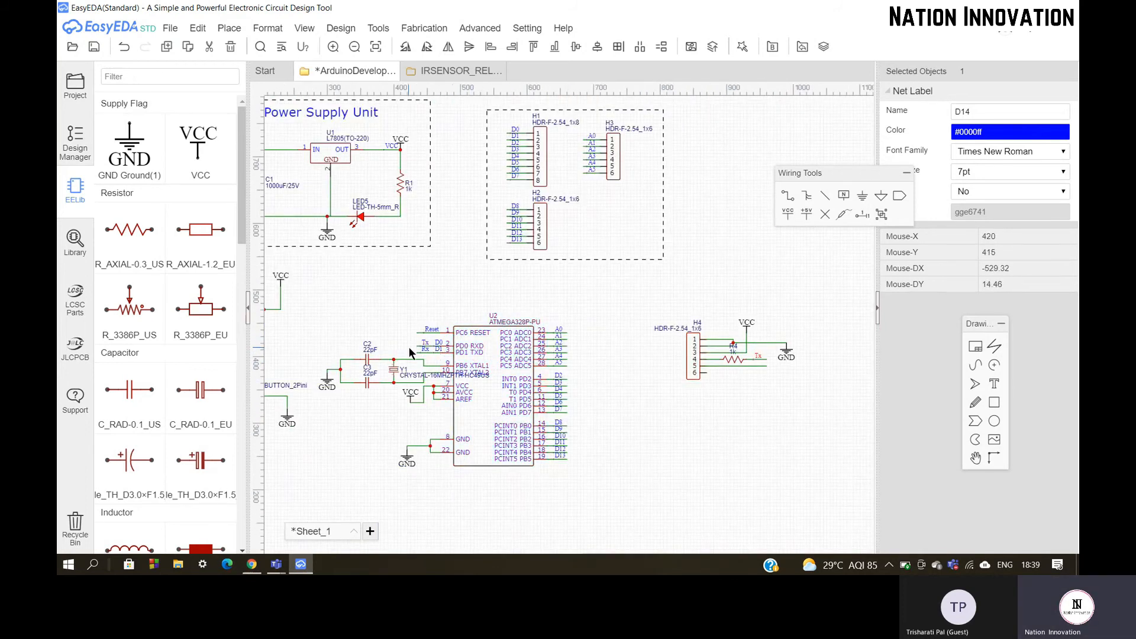
scroll(409, 347, up, 3)
scroll(363, 250, down, 3)
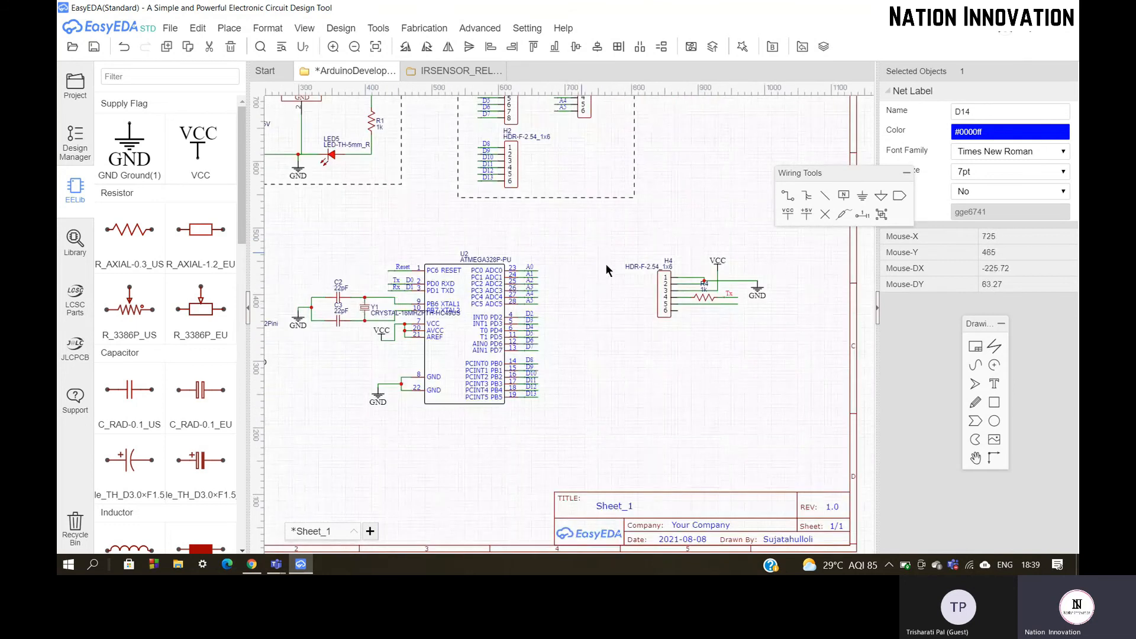
scroll(793, 294, up, 3)
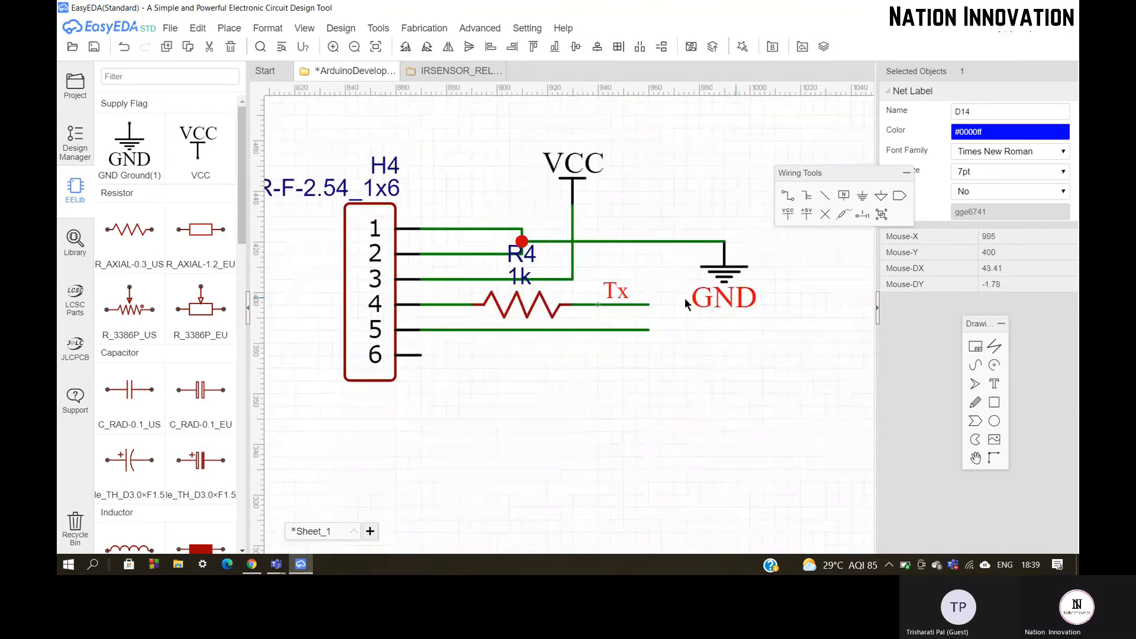
click(850, 205)
scroll(588, 290, up, 3)
click(603, 388)
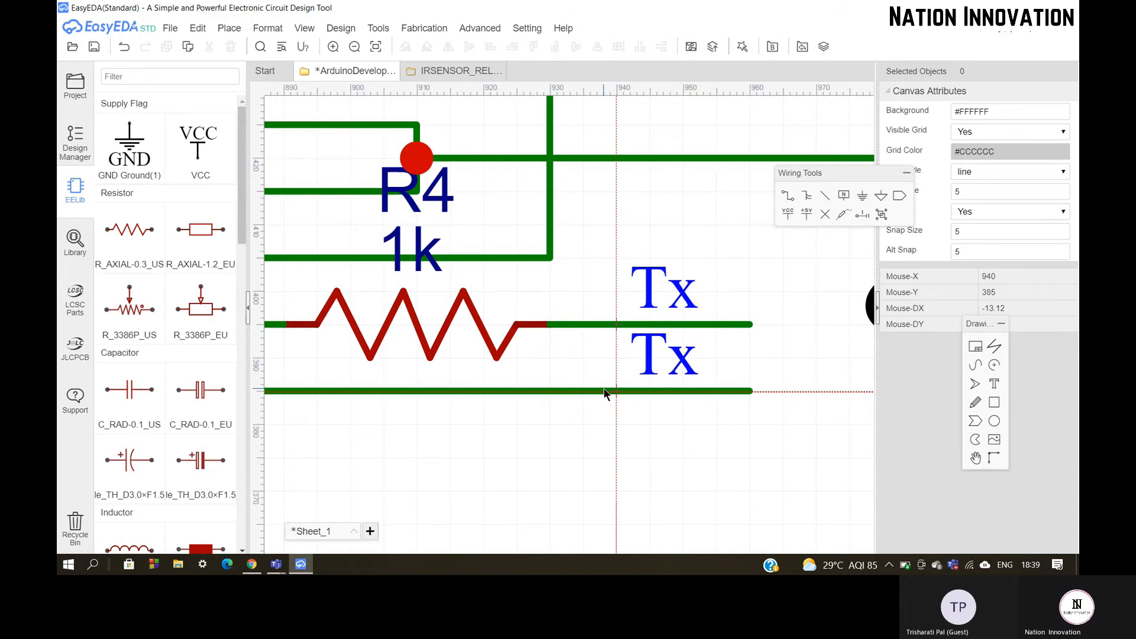
key(Escape)
double_click(661, 362)
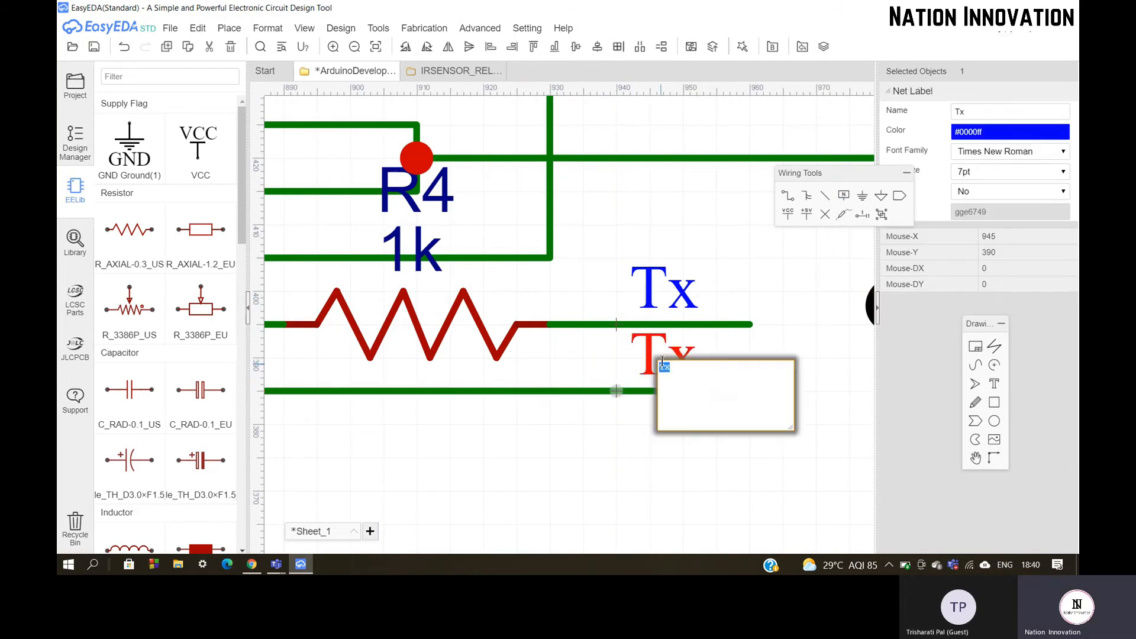
text(Rx)
key(Return)
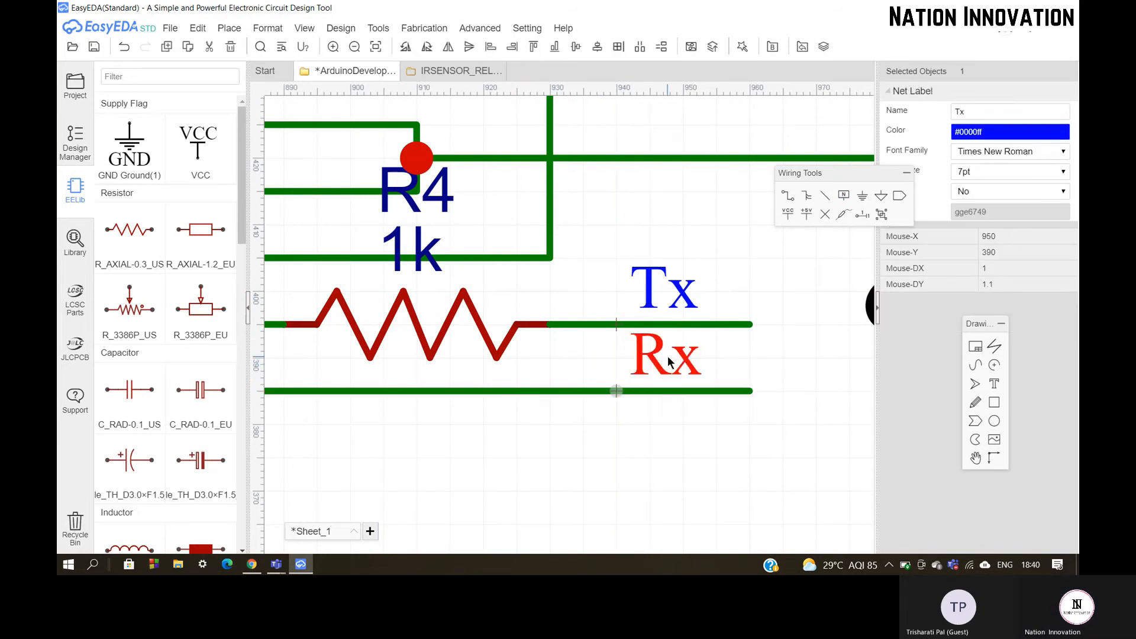
Draw a horizontal wire about 25 units long from H4's pin 6.
scroll(668, 359, down, 2)
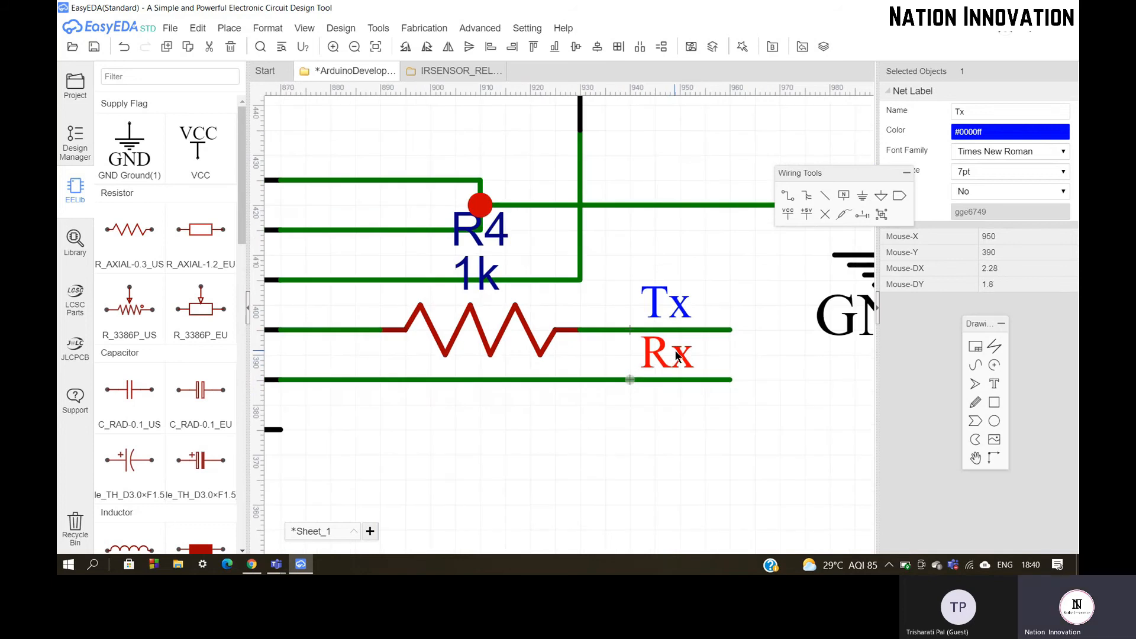
scroll(676, 352, down, 1)
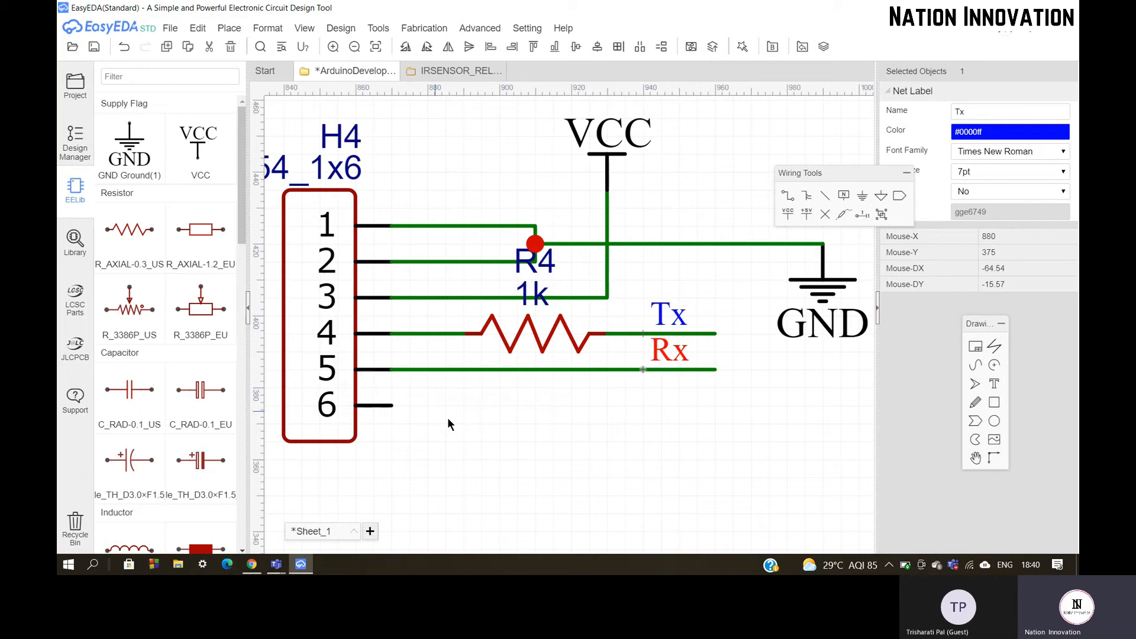
key(w)
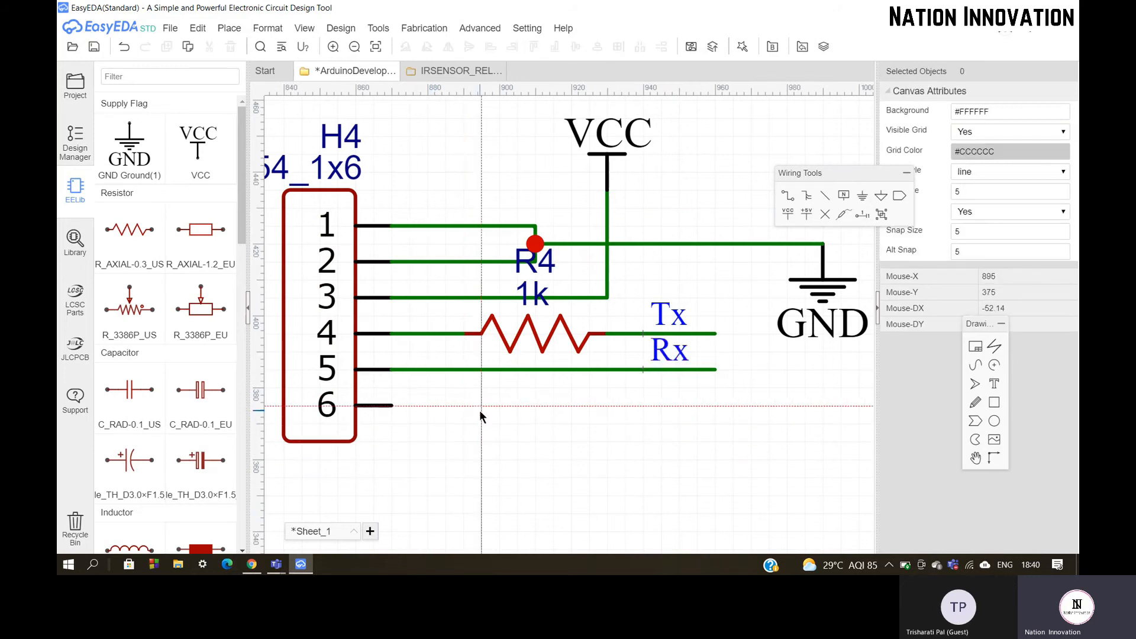
click(476, 409)
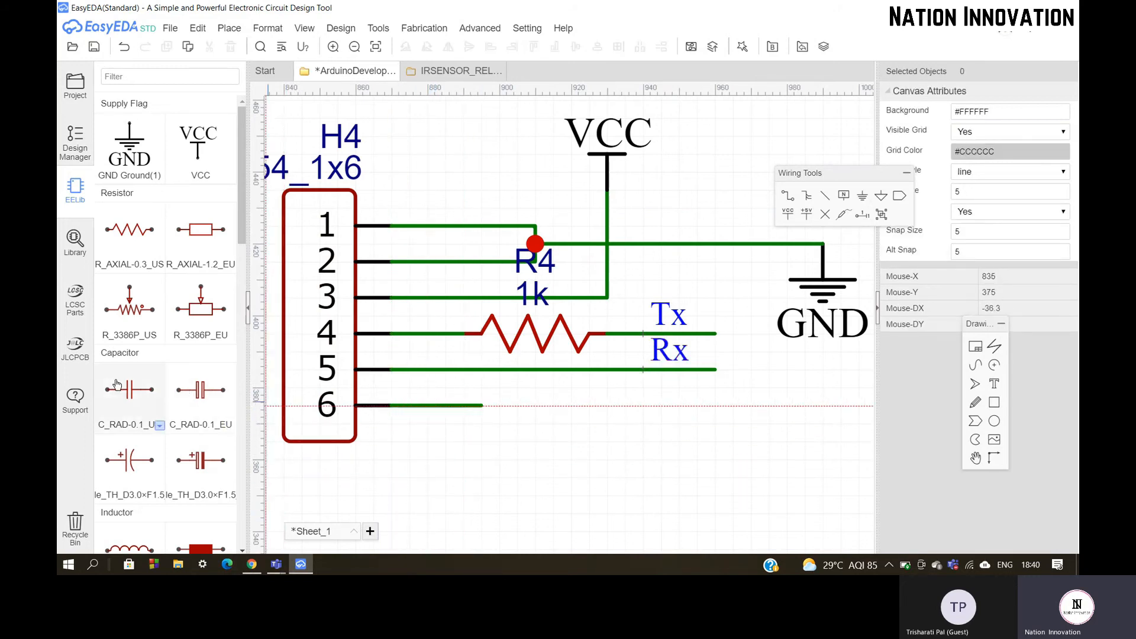
Place a C_RAD-0.1_US capacitor in line with H4's pin 6 and connect it to the pin's wire.
click(146, 385)
scroll(523, 409, up, 3)
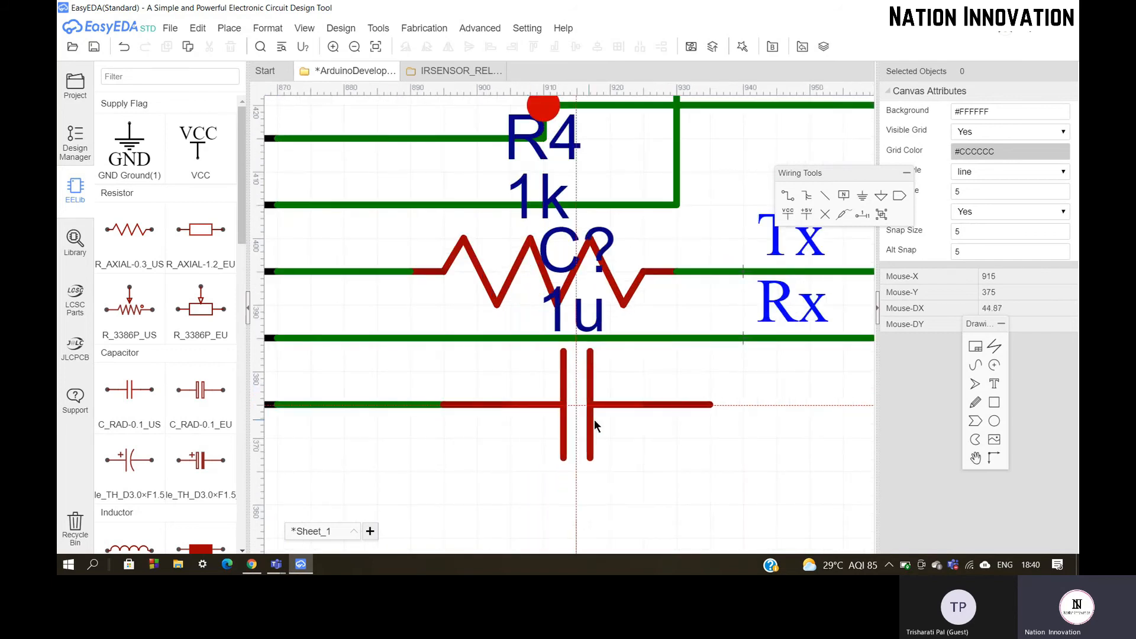
click(602, 418)
key(Escape)
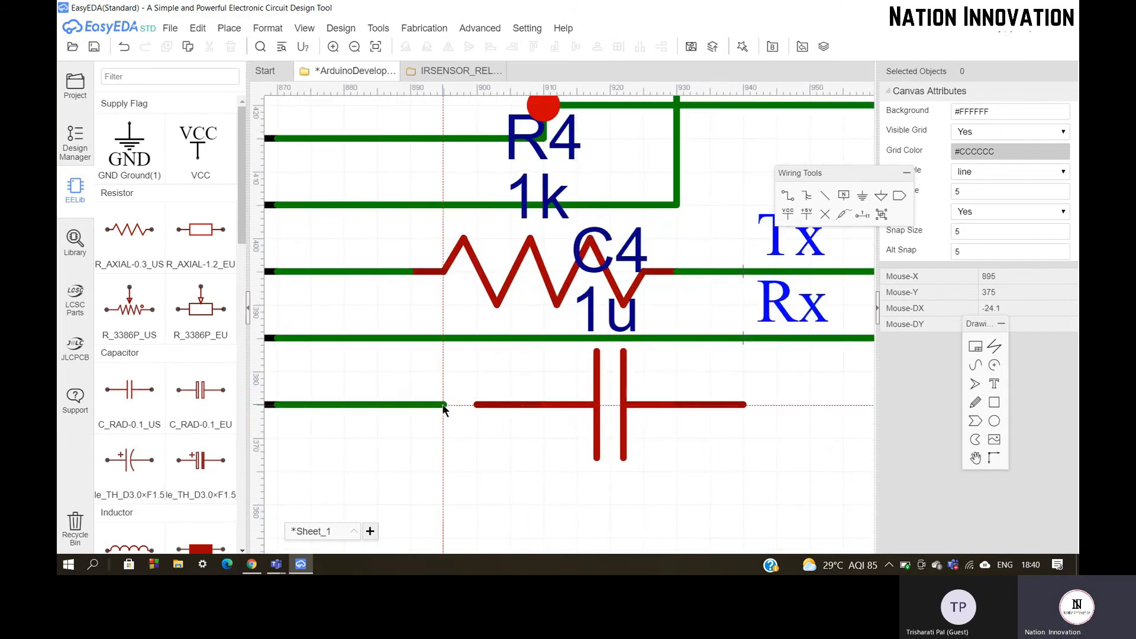
scroll(377, 415, down, 2)
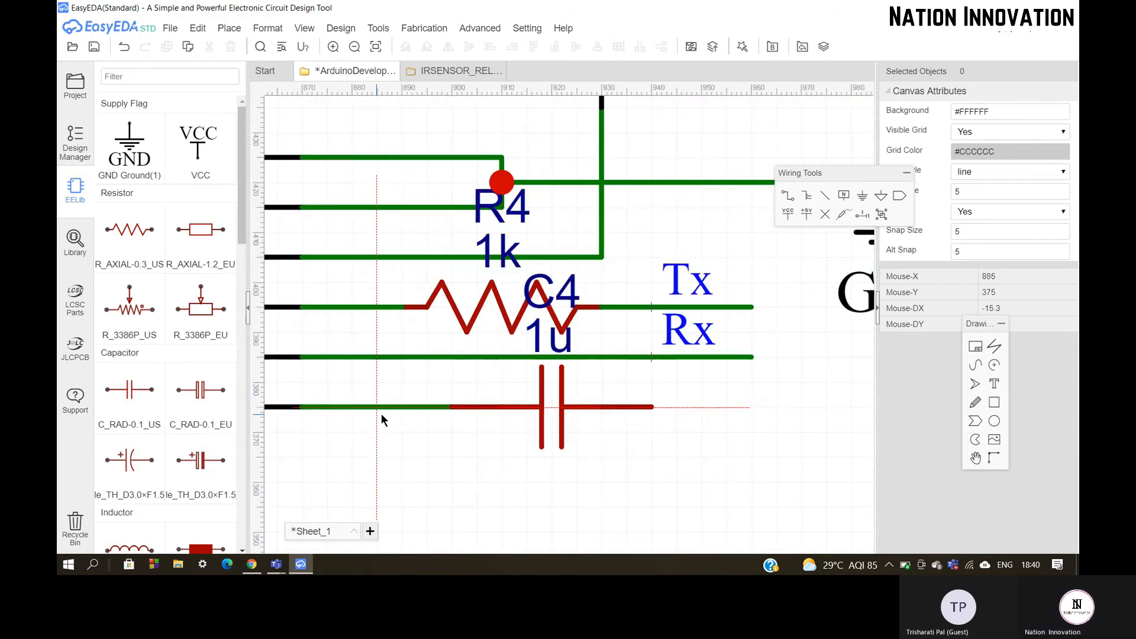
Set capacitor C4's value to 0.1u and move resistor R4 about 15 units closer to H4's pin 4.
double_click(549, 343)
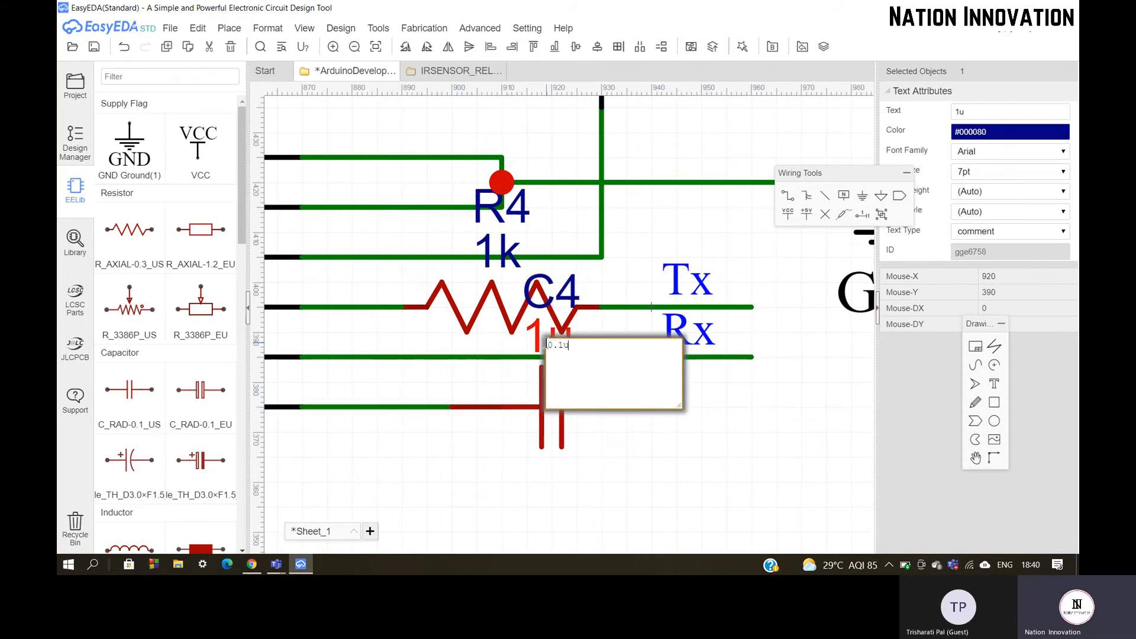
key(Return)
scroll(416, 426, down, 2)
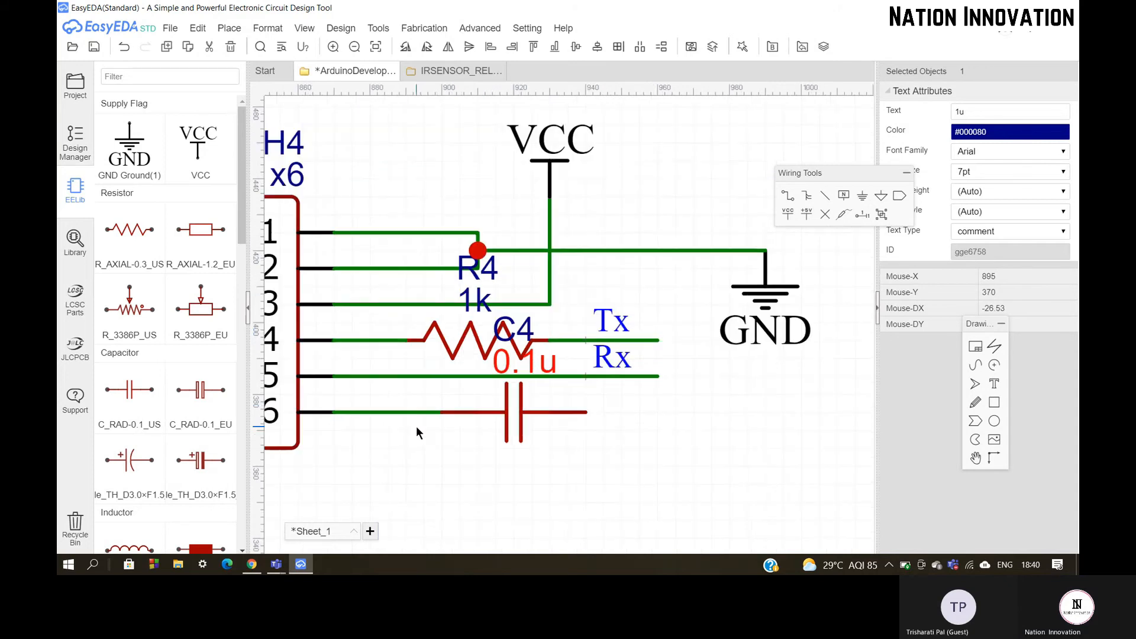
drag(462, 364, 423, 363)
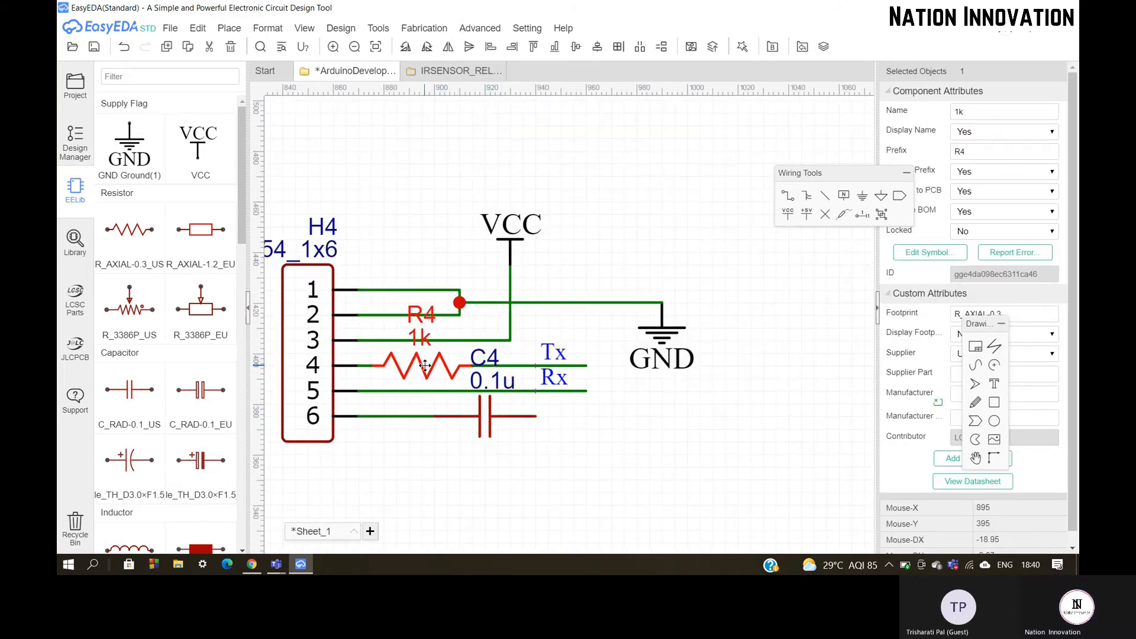
click(425, 466)
Draw a horizontal wire about 25 units long from capacitor C4's free end.
key(w)
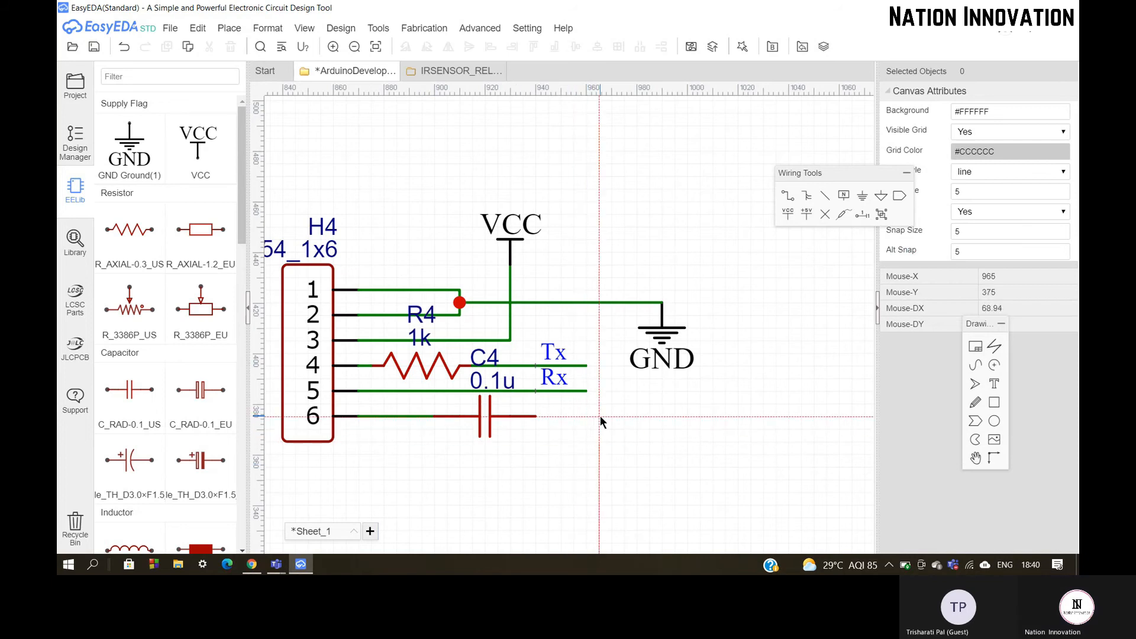
click(600, 416)
right_click(590, 485)
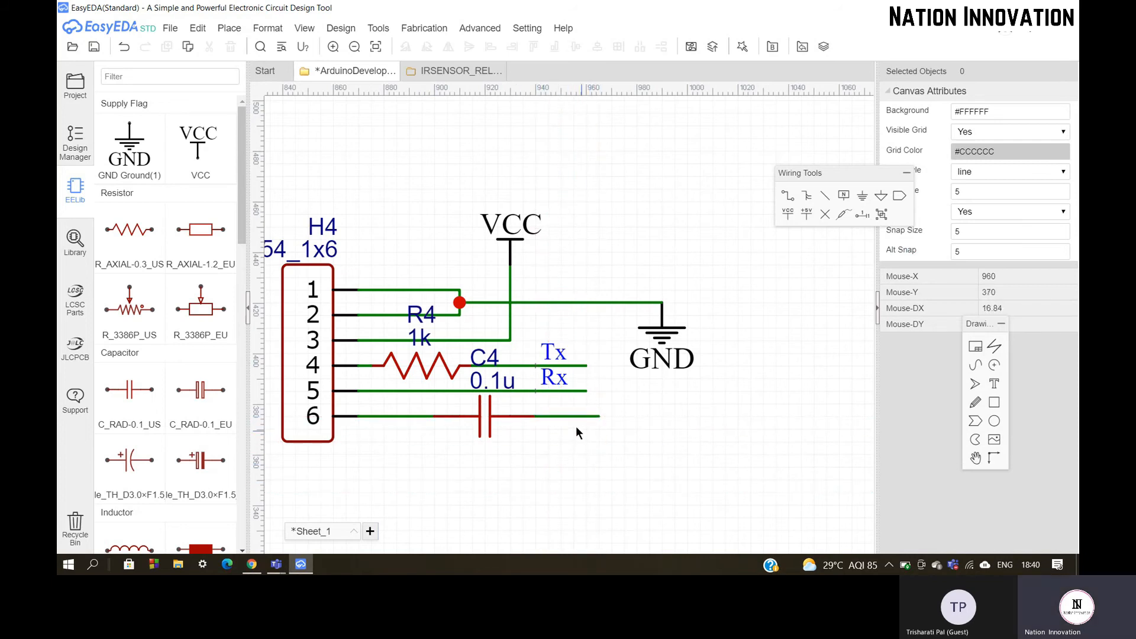
Place a net label on the wire leaving C4's free end and rename it Reset.
scroll(576, 426, up, 2)
click(845, 200)
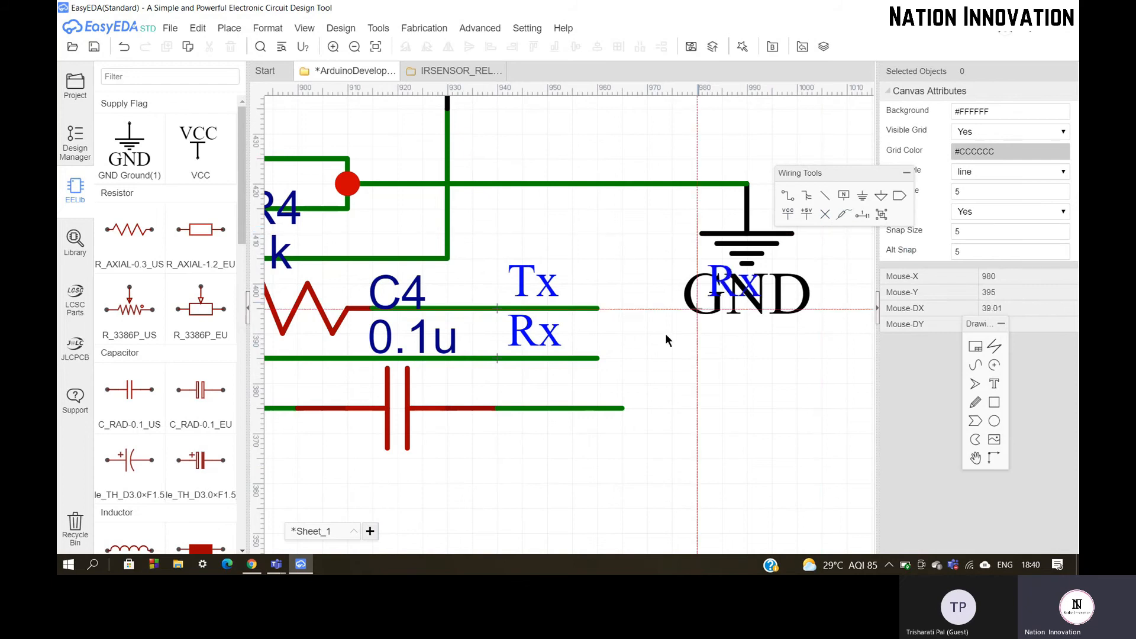
click(528, 408)
right_click(548, 383)
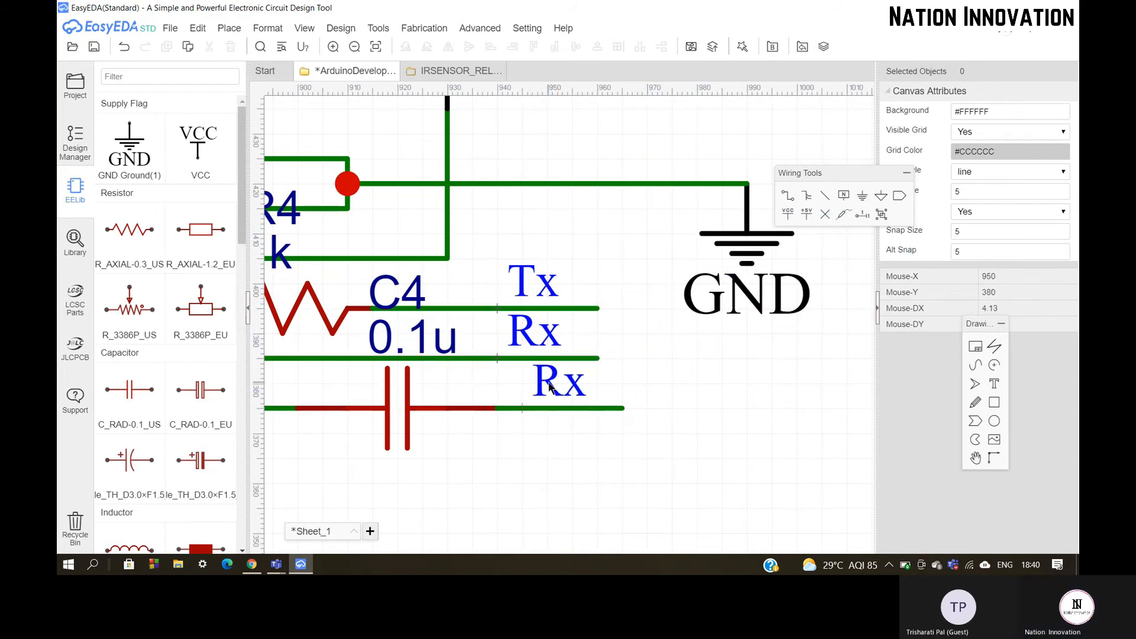
double_click(549, 383)
key(BackSpace)
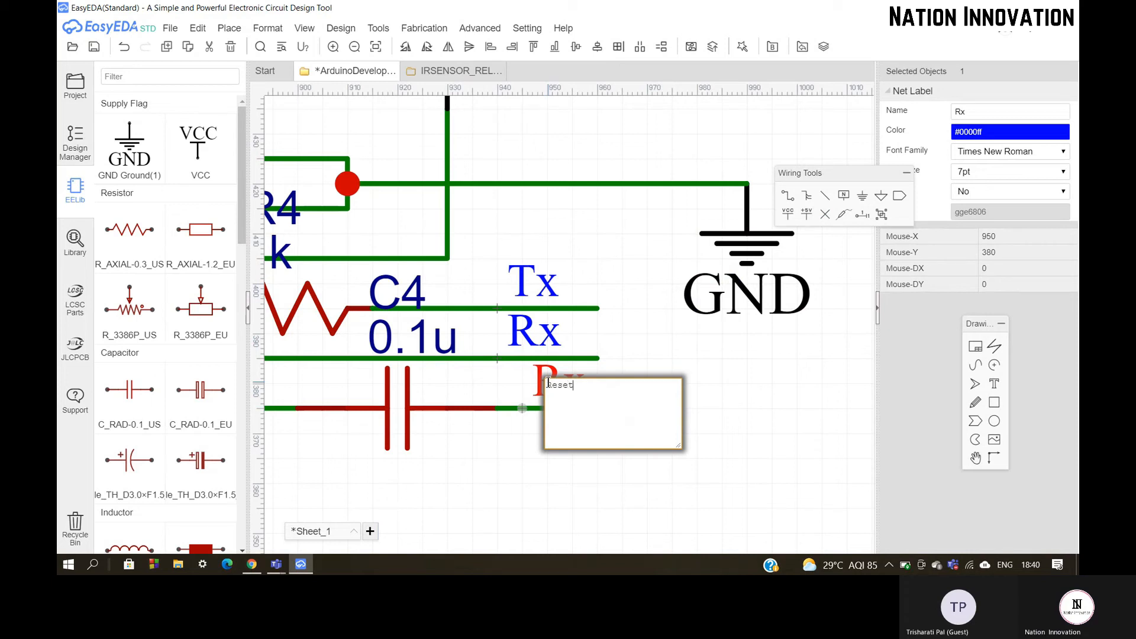
key(Return)
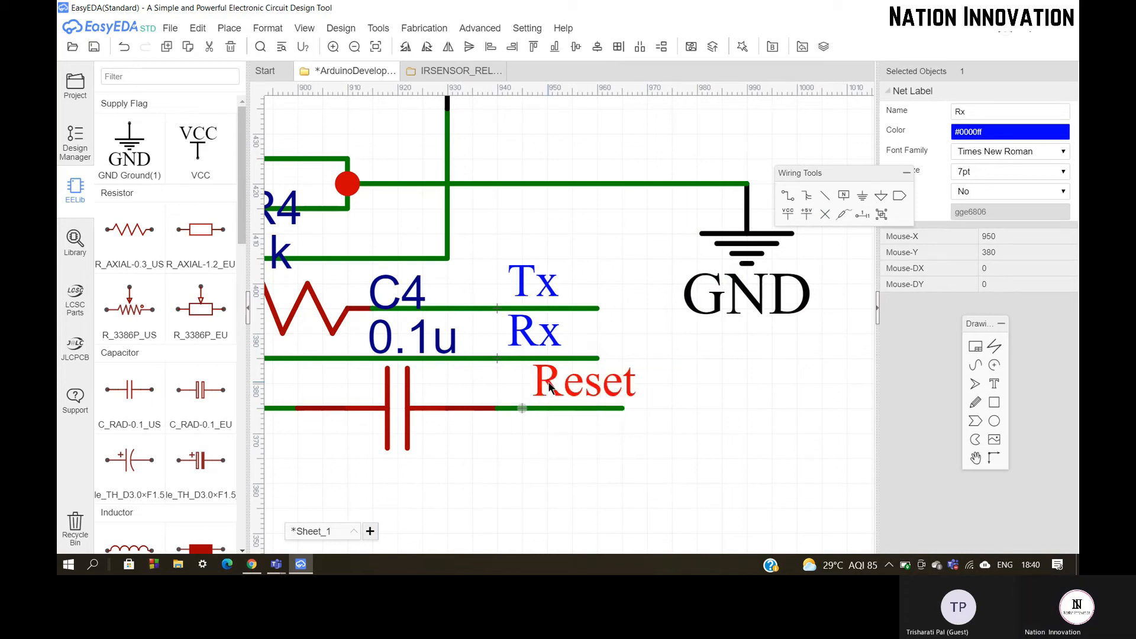
scroll(644, 374, down, 5)
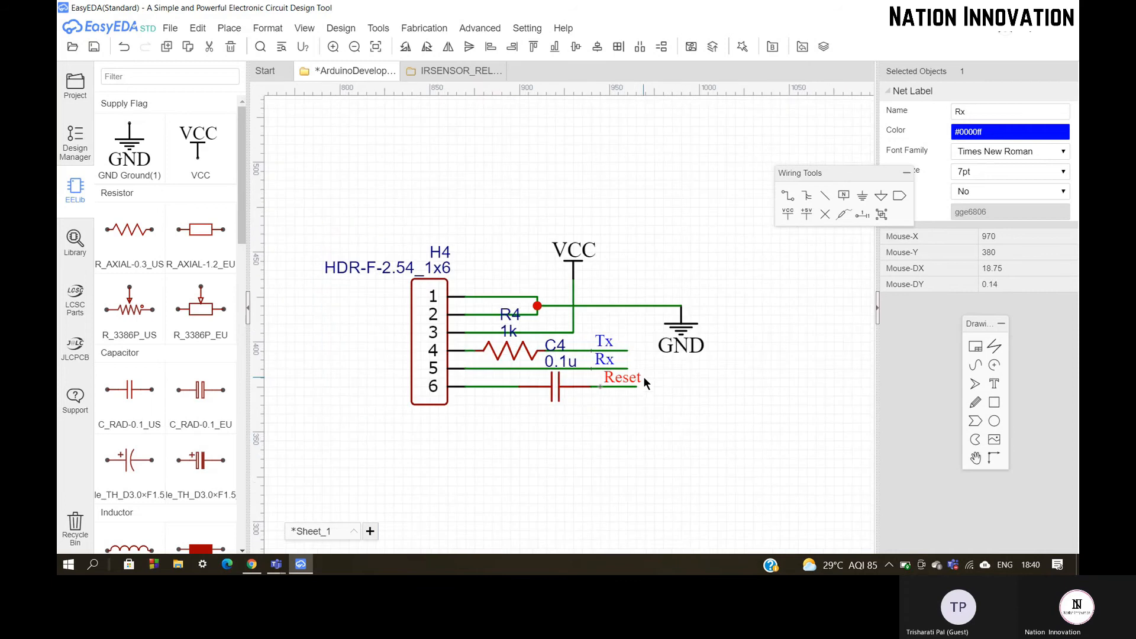
key(w)
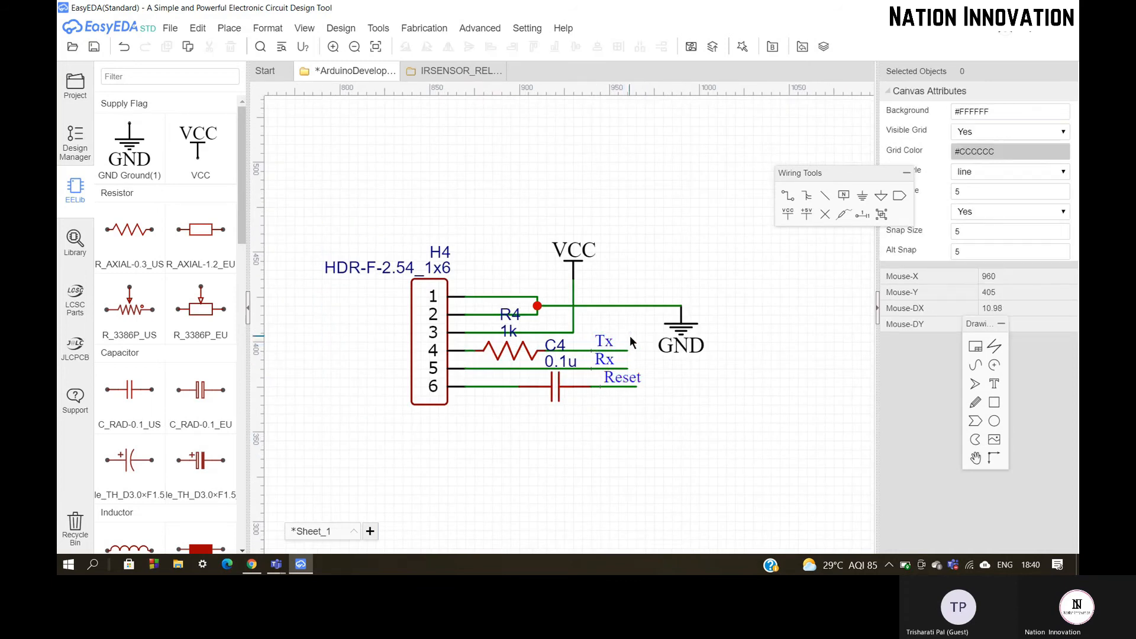
Draw a rectangle about 265 by 135 units around the H4 header circuit and another around the ATMEGA328P-PU block.
key(k)
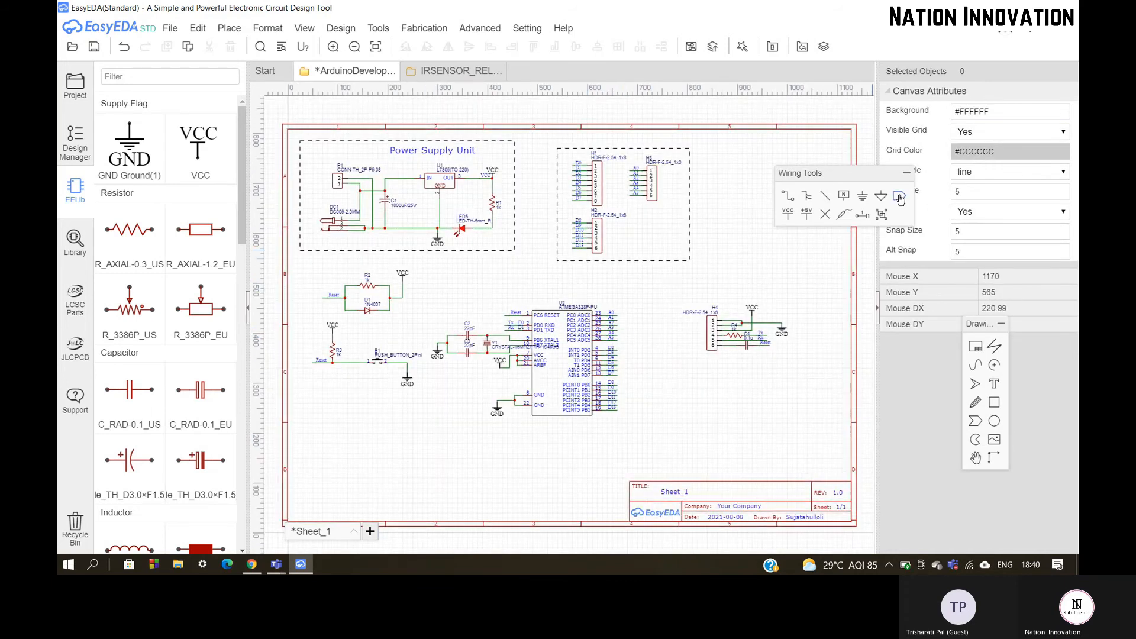
click(994, 404)
drag(676, 297, 807, 363)
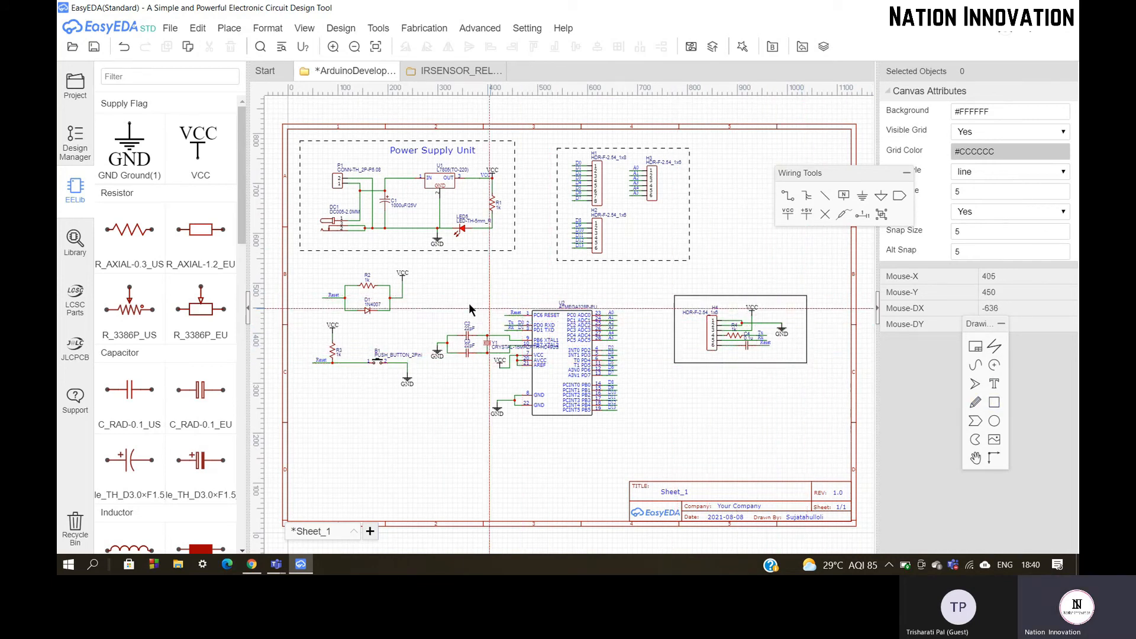
drag(424, 289, 642, 432)
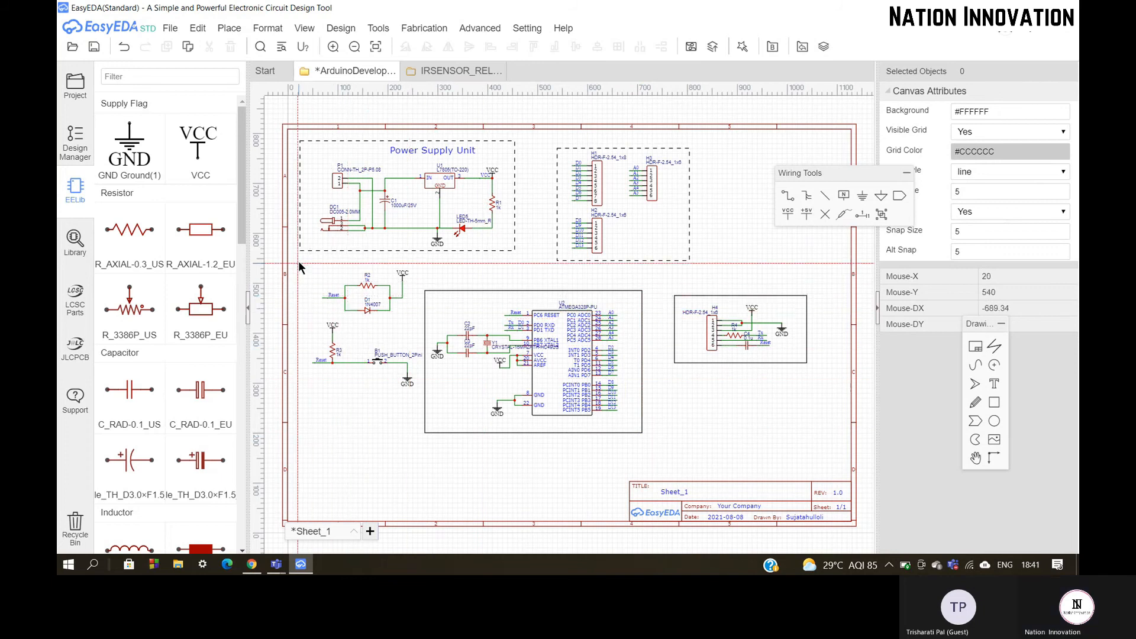
drag(299, 261, 424, 398)
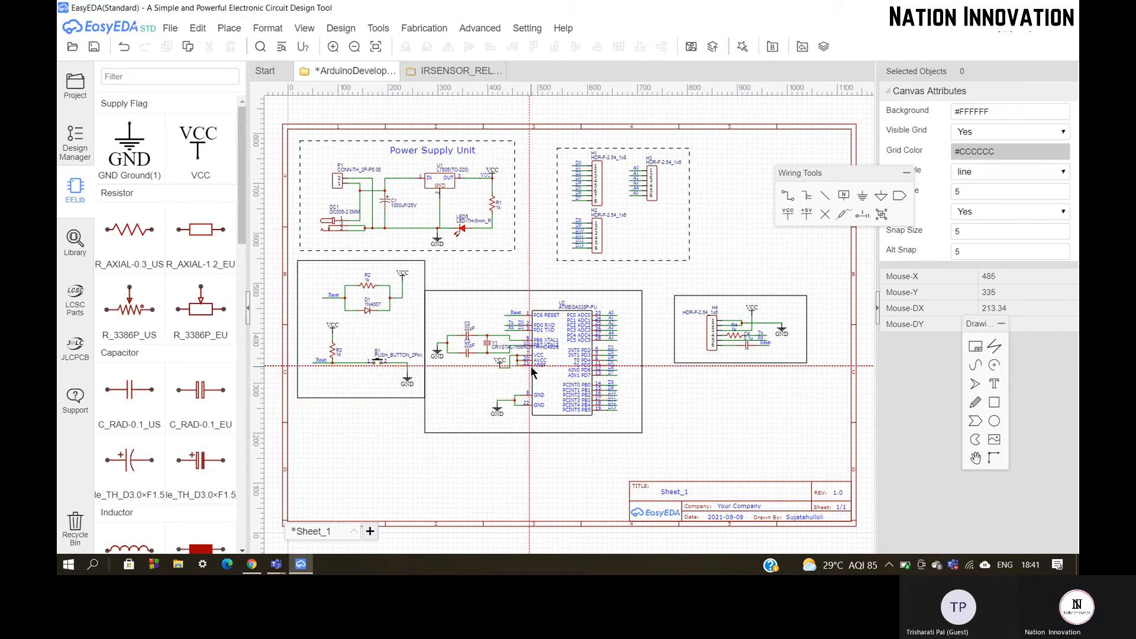
drag(664, 440, 423, 277)
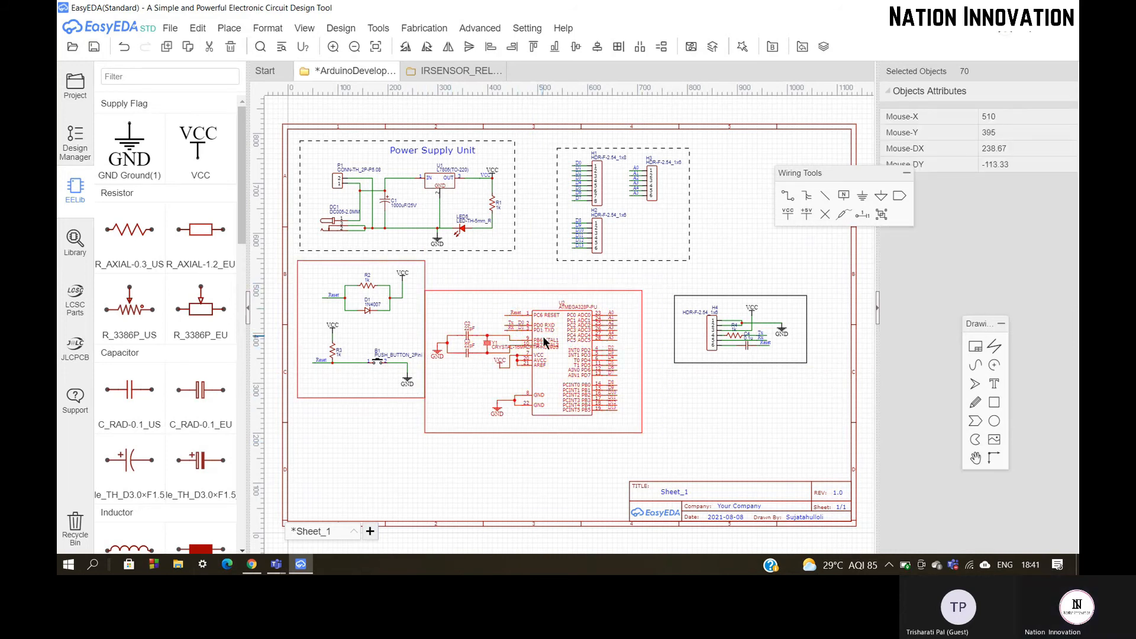
click(418, 425)
key(ctrl+z)
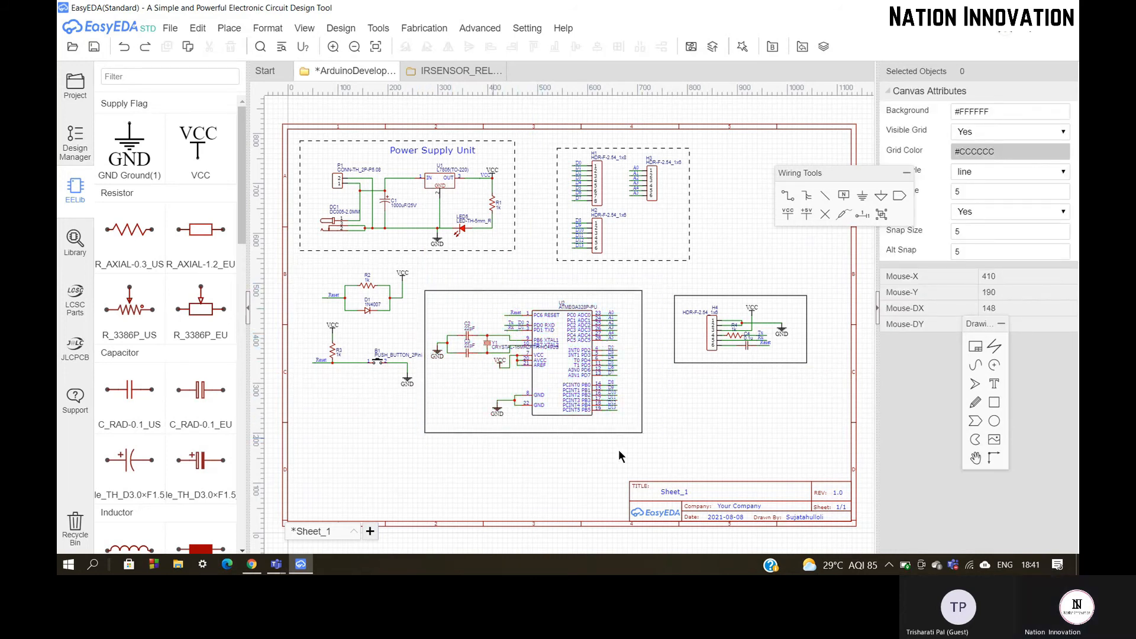
drag(657, 446, 419, 276)
key(Right)
key(Right)
key(Right)
key(Right)
key(Right)
key(Right)
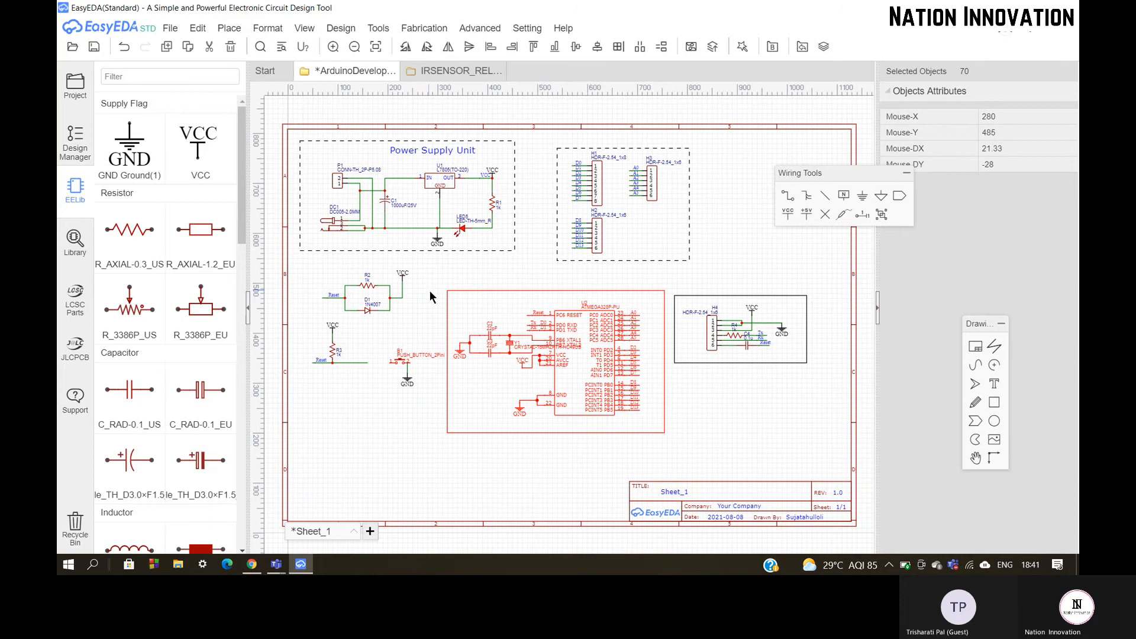
key(ctrl+z)
key(ctrl+z)
key(ctrl+z)
key(ctrl+z)
key(ctrl+z)
key(ctrl+z)
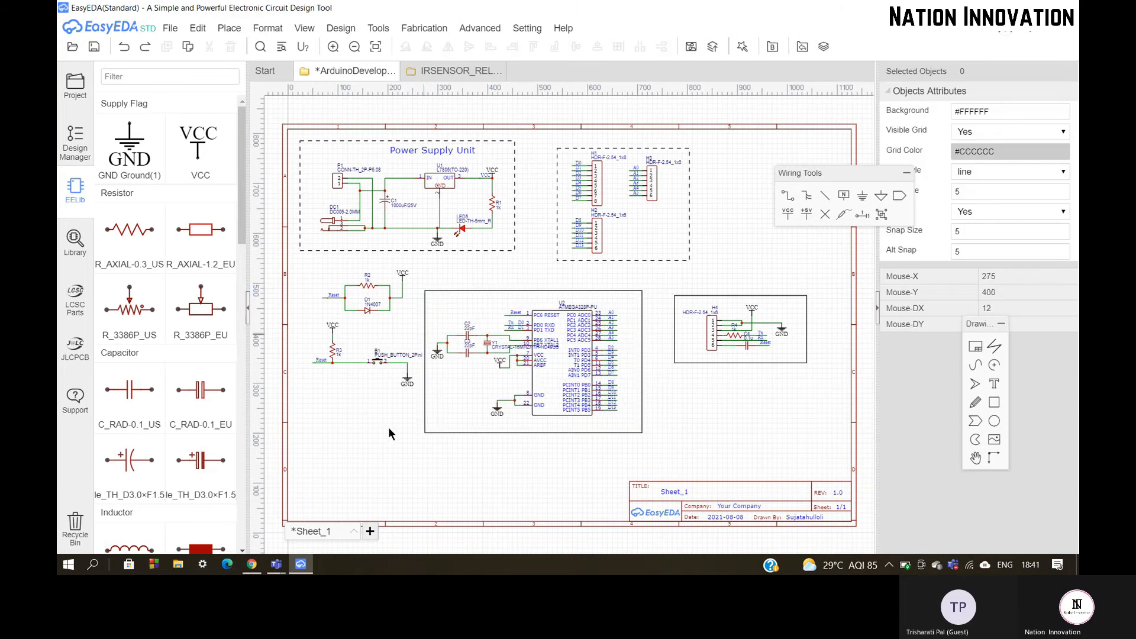
Move the whole ATMEGA328P-PU block with its frame about 50 units away from the reset circuits.
drag(414, 278, 668, 450)
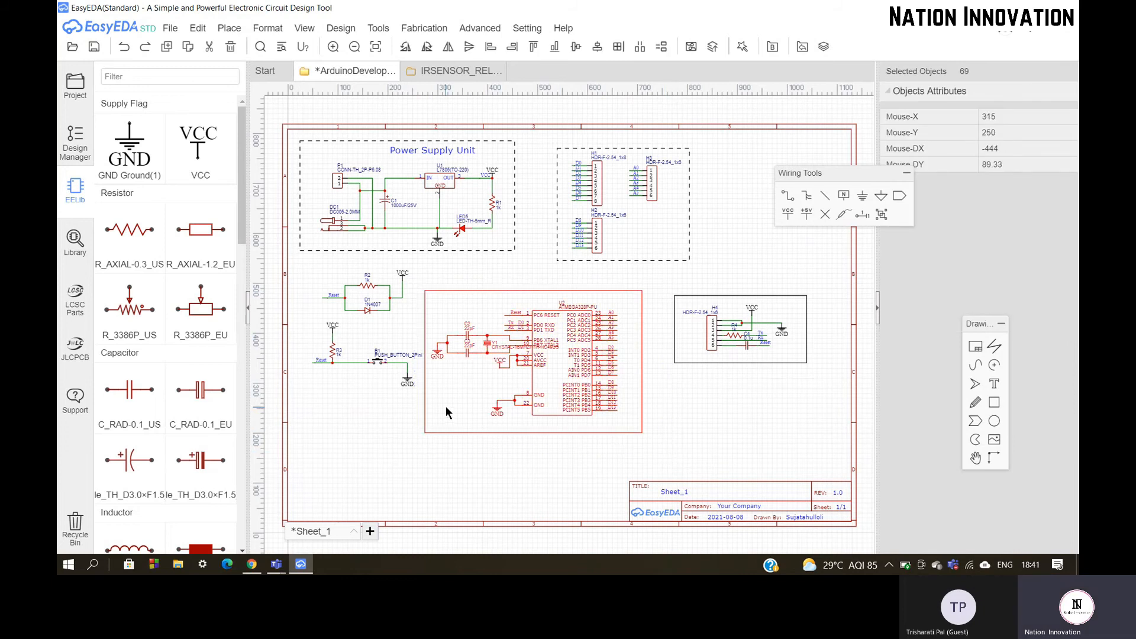
key(Right)
key(Right)
key(Right)
key(Right)
key(Right)
key(Right)
key(Right)
key(Right)
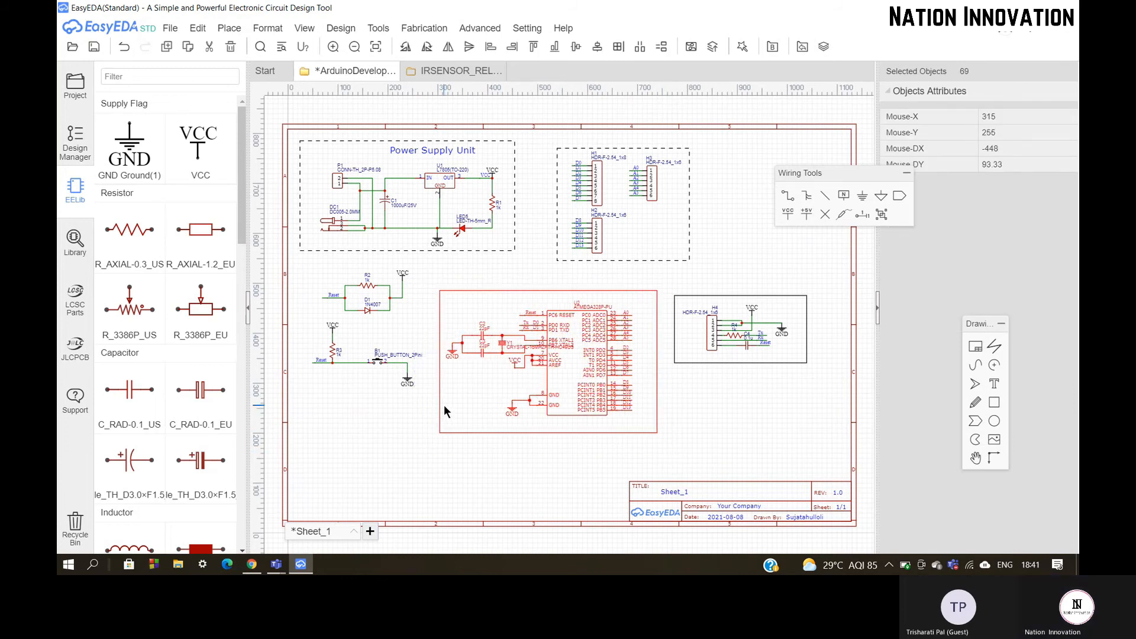
key(Left)
key(Left)
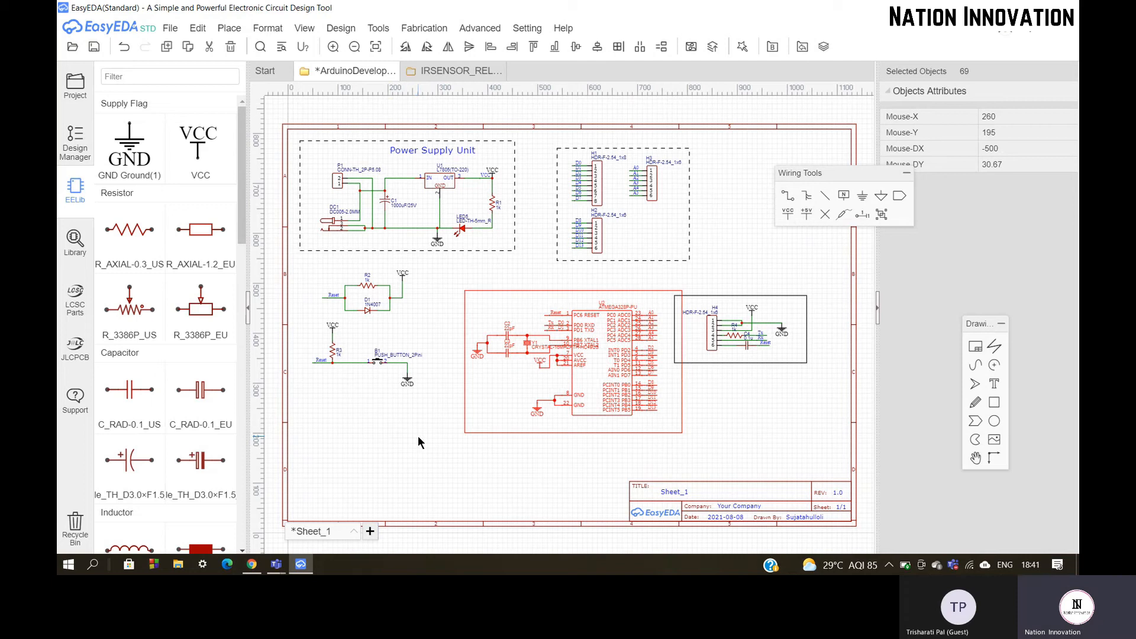
key(Left)
key(Left)
click(406, 424)
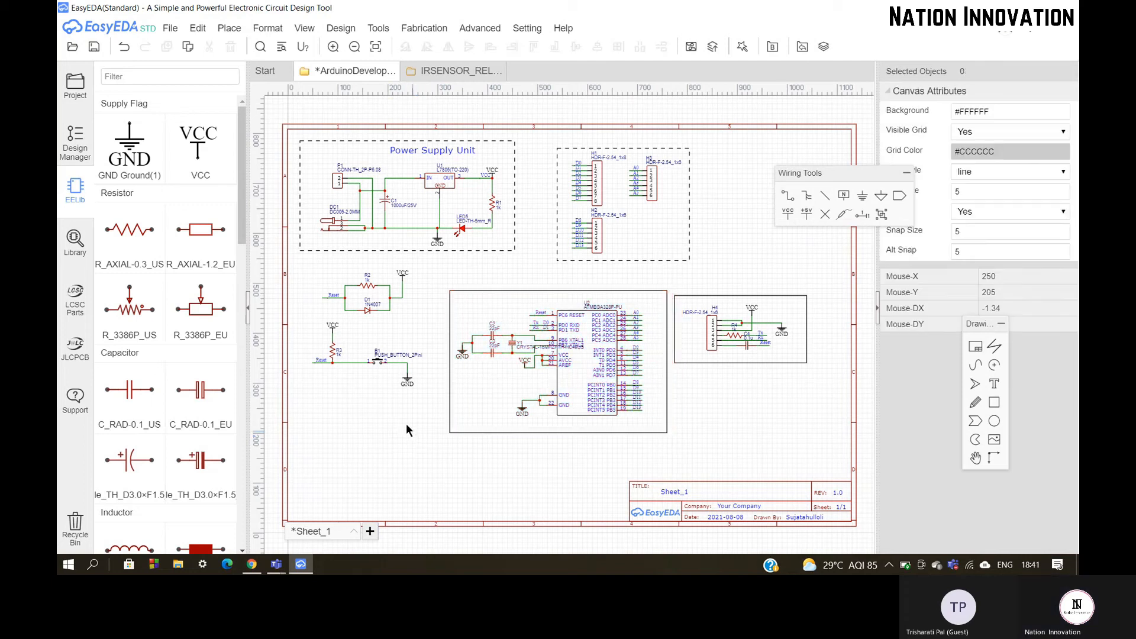
Draw a rectangle about 280 by 275 units around the two reset circuits and set its stroke style to dashed.
click(994, 402)
mouse_move(294, 260)
mouse_down()
mouse_move(424, 356)
mouse_move(436, 398)
mouse_up()
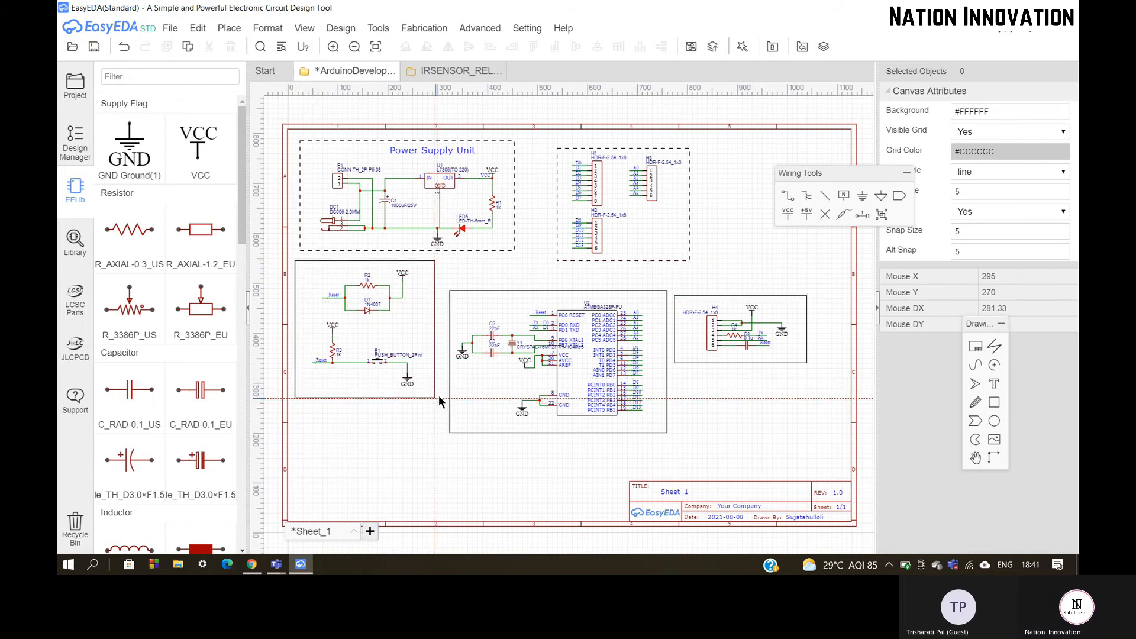
right_click(467, 351)
click(428, 260)
click(1000, 152)
click(982, 172)
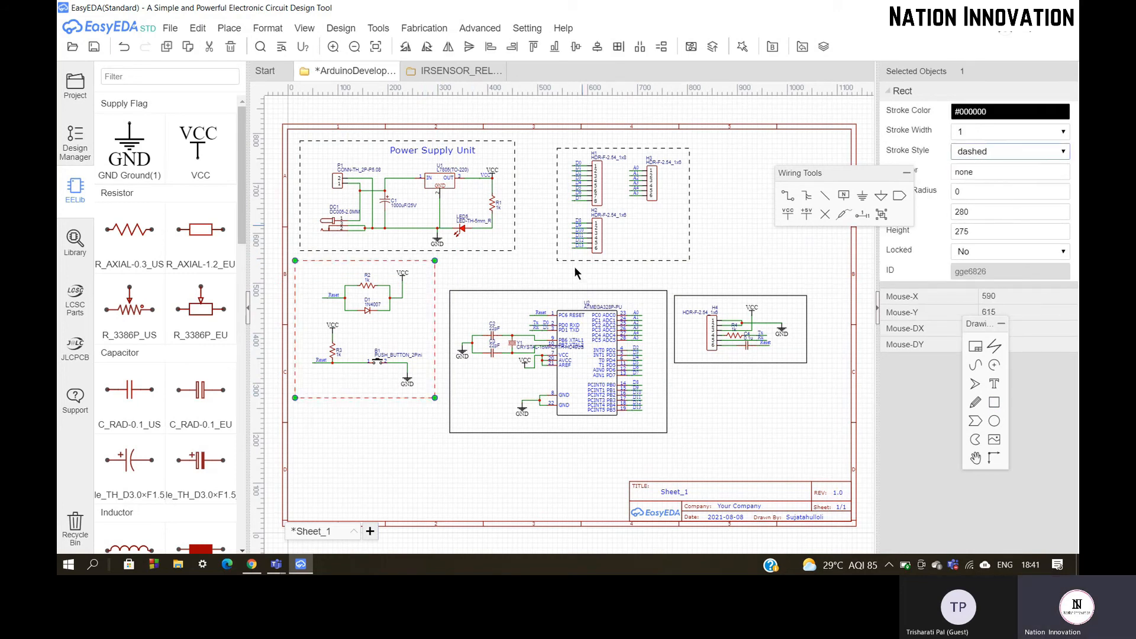
Set the stroke style of the frames around the ATMEGA328P-PU block and the H4 circuit to dashed.
click(603, 290)
click(1046, 155)
click(982, 172)
click(719, 296)
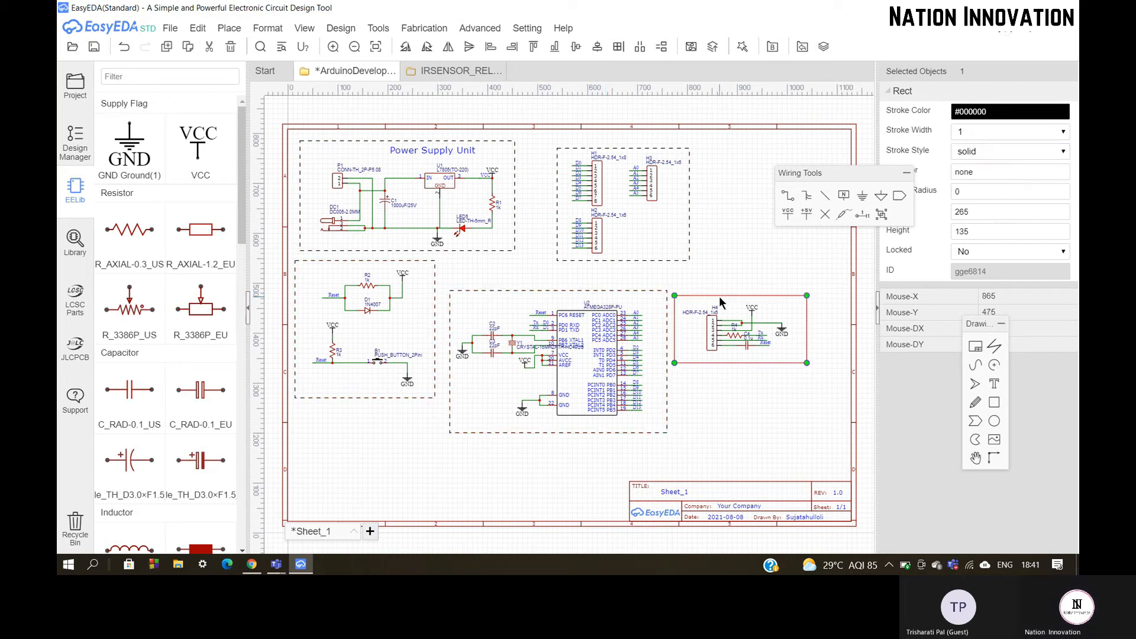
click(1041, 151)
click(988, 172)
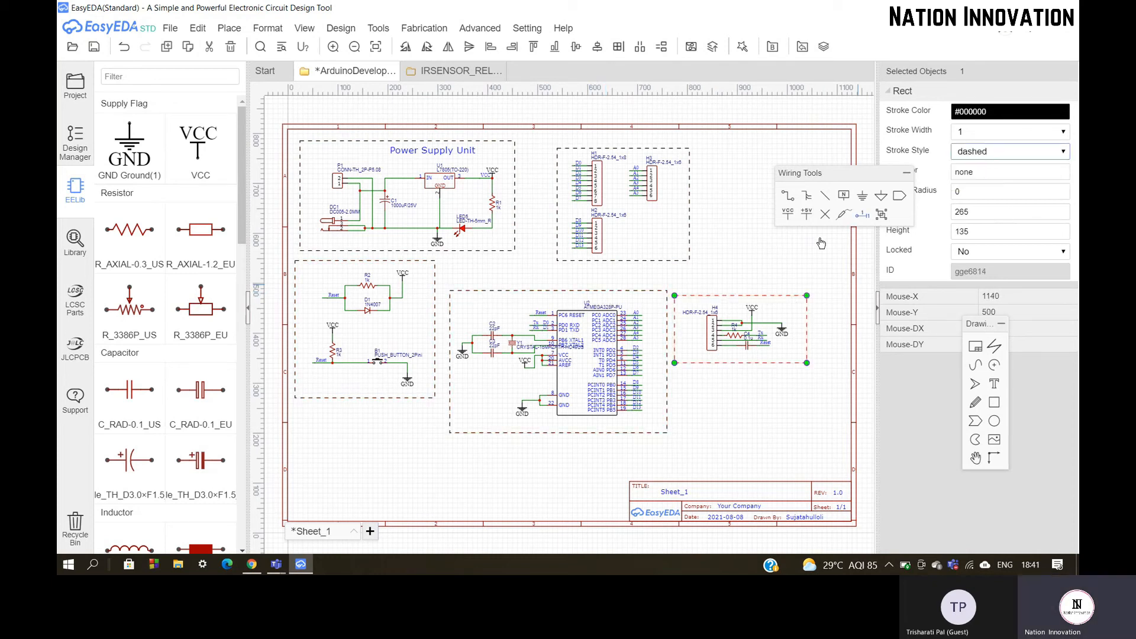
Move the framed group of three pin headers about 65 units towards the Power Supply Unit frame and about 15 units up.
click(698, 284)
mouse_move(722, 273)
mouse_down()
mouse_move(542, 137)
mouse_move(538, 150)
mouse_move(687, 228)
mouse_move(723, 267)
mouse_up()
key(Left)
key(Left)
key(Left)
key(Left)
key(Left)
key(Left)
key(Left)
key(Left)
key(Left)
key(Left)
key(Left)
key(Left)
key(Left)
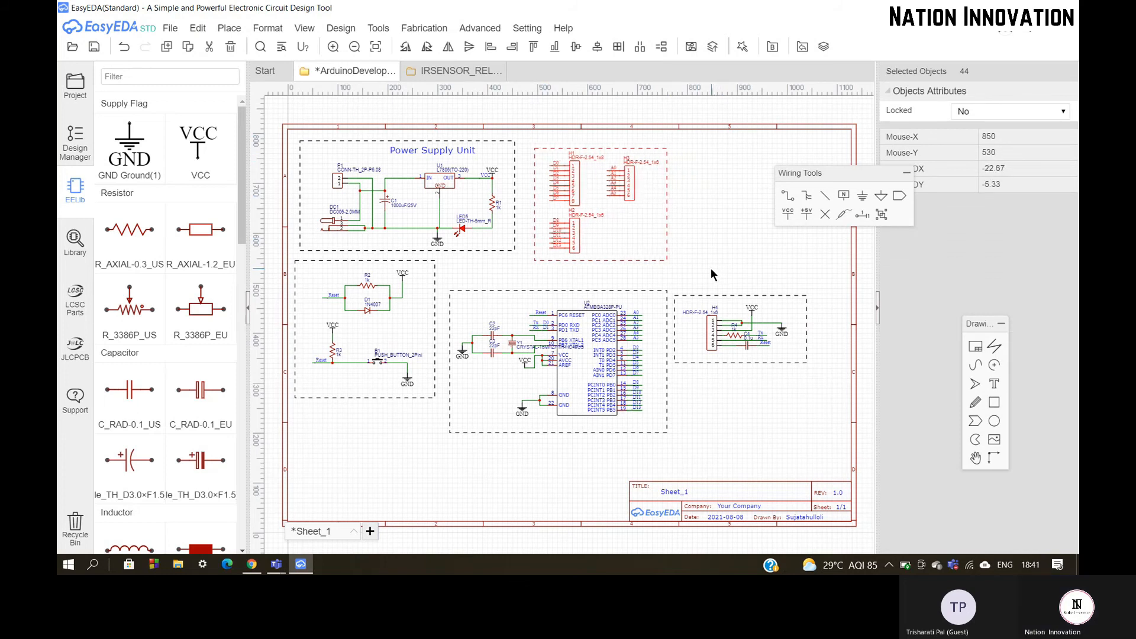
key(Up)
key(Up)
key(Up)
key(Up)
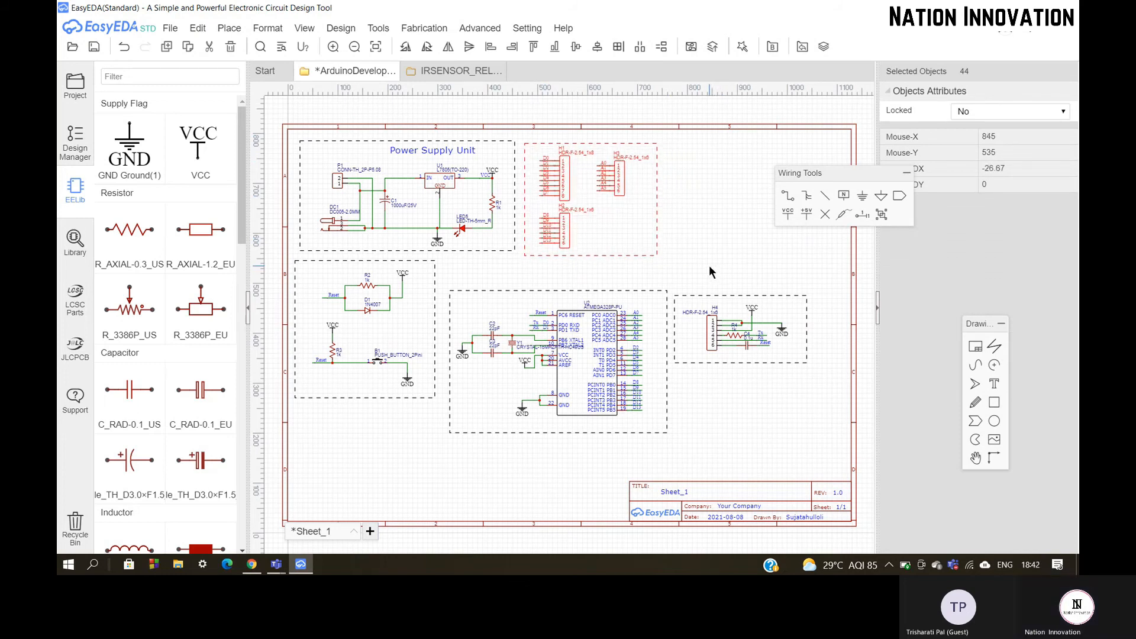
key(Down)
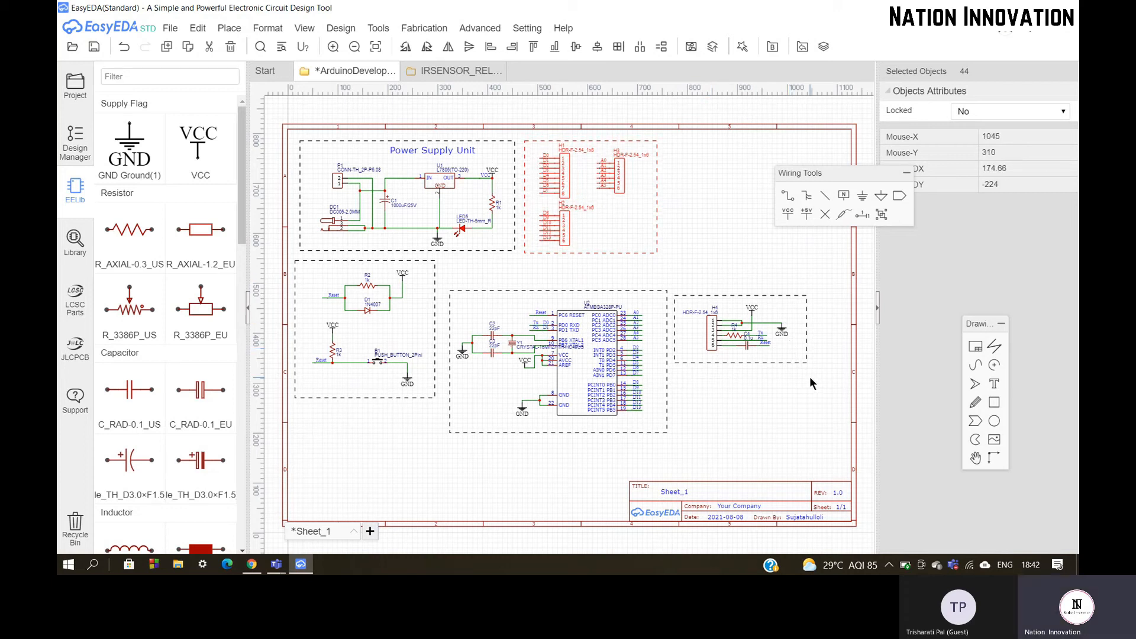
Move the framed H4 circuit up about 305 units, level with the Power Supply Unit frame, and about 20 units towards the pin headers.
drag(825, 381, 674, 287)
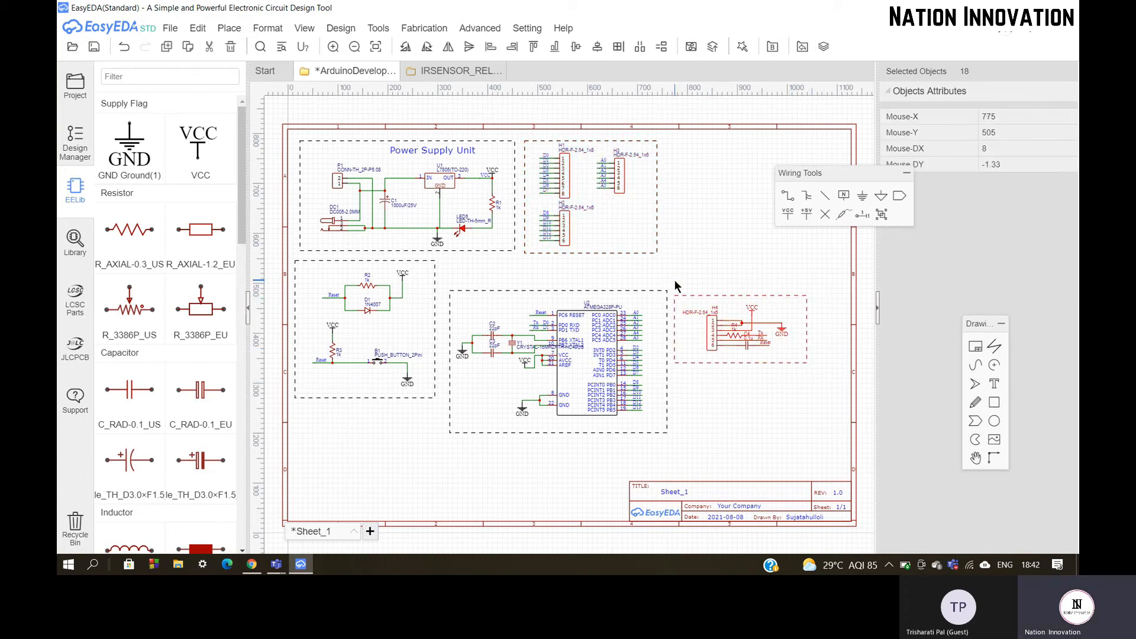
key(Up)
key(Up)
key(Up)
key(Up)
key(Up)
key(Up)
key(Up)
key(Up)
key(Up)
key(Up)
key(Up)
key(Up)
key(Up)
key(Up)
key(Up)
key(Up)
key(Up)
key(Up)
key(Up)
key(Up)
key(Up)
key(Up)
key(Up)
key(Up)
key(Up)
key(Up)
key(Up)
key(Up)
key(Up)
key(Up)
key(Up)
key(Up)
key(Up)
key(Up)
key(Up)
key(Up)
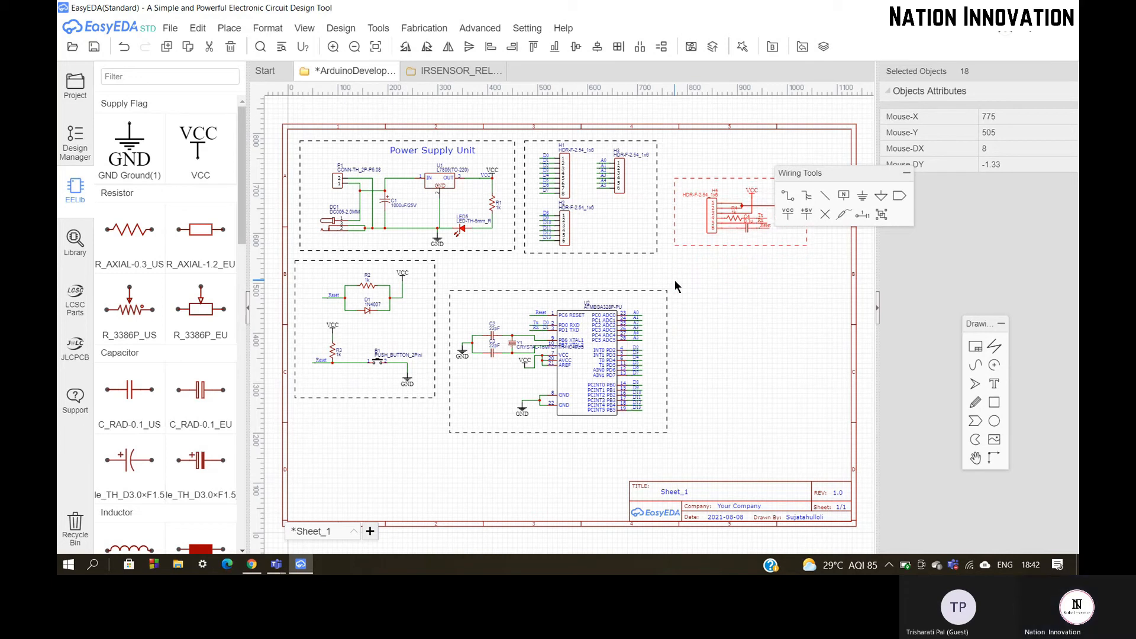
key(Up)
key(Up)
key(Up)
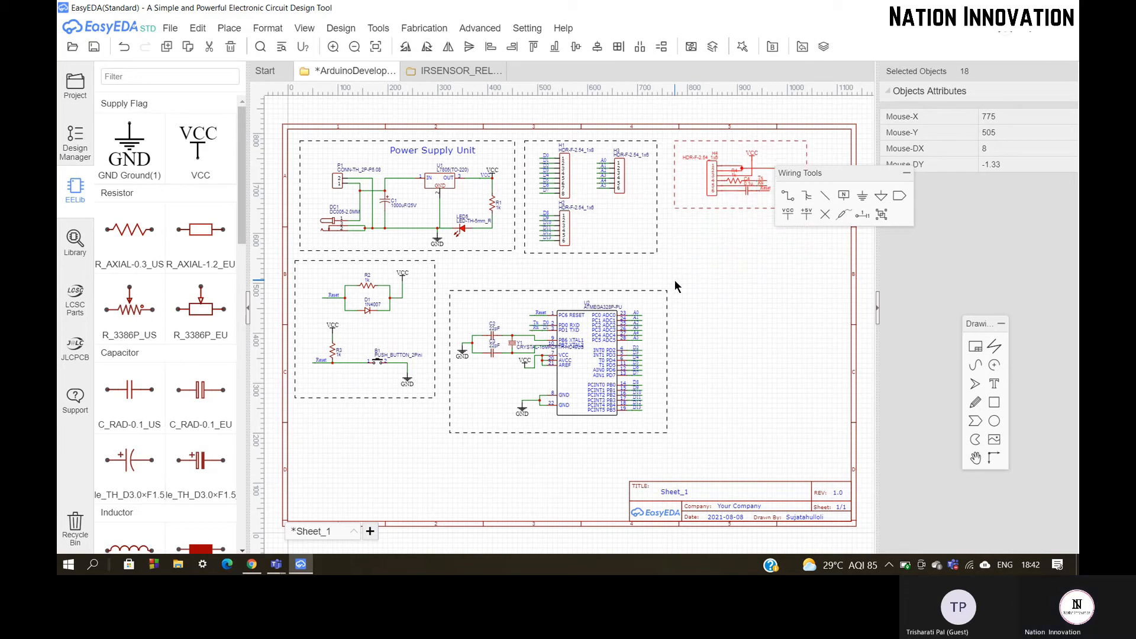
key(Left)
key(Left)
key(Left)
key(Left)
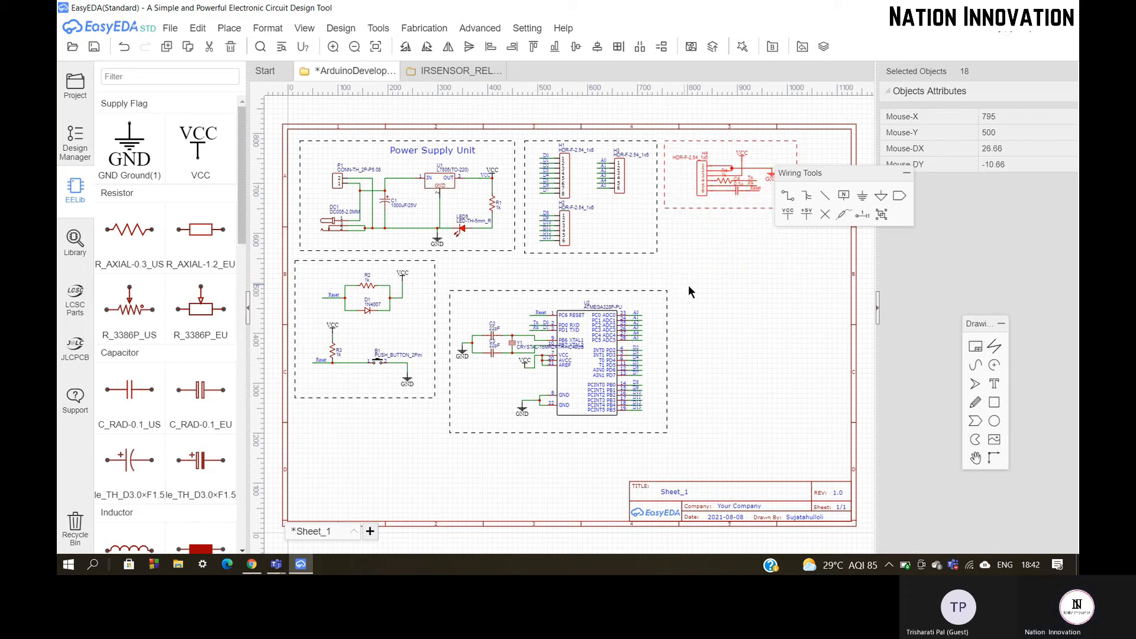
Move the framed ATMEGA328P-PU block up about 60 units, level with the reset circuits' frame, and about 10 units towards it.
drag(699, 450, 446, 271)
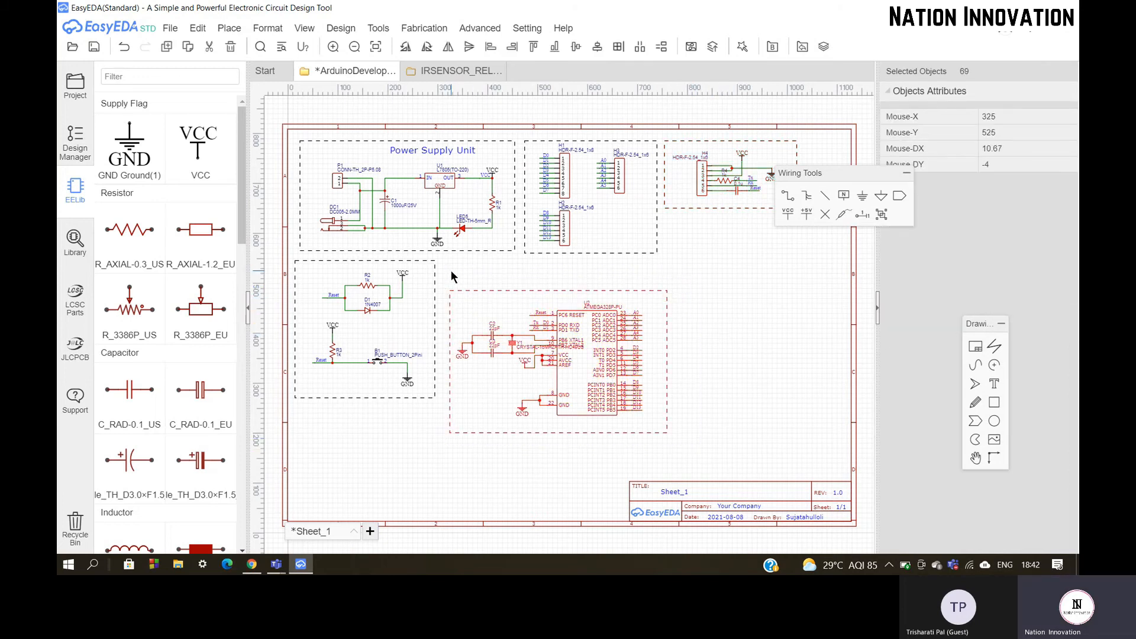
key(Up)
key(Up)
key(Up)
key(Up)
key(Up)
key(Up)
key(Up)
key(Up)
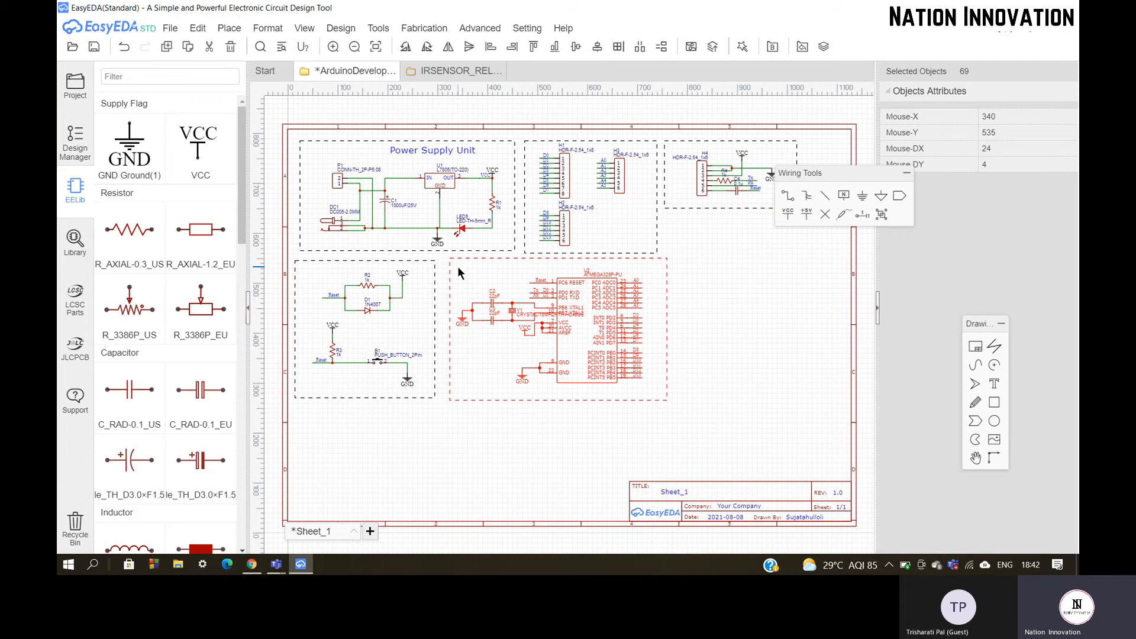
key(Down)
key(Left)
key(Left)
click(392, 454)
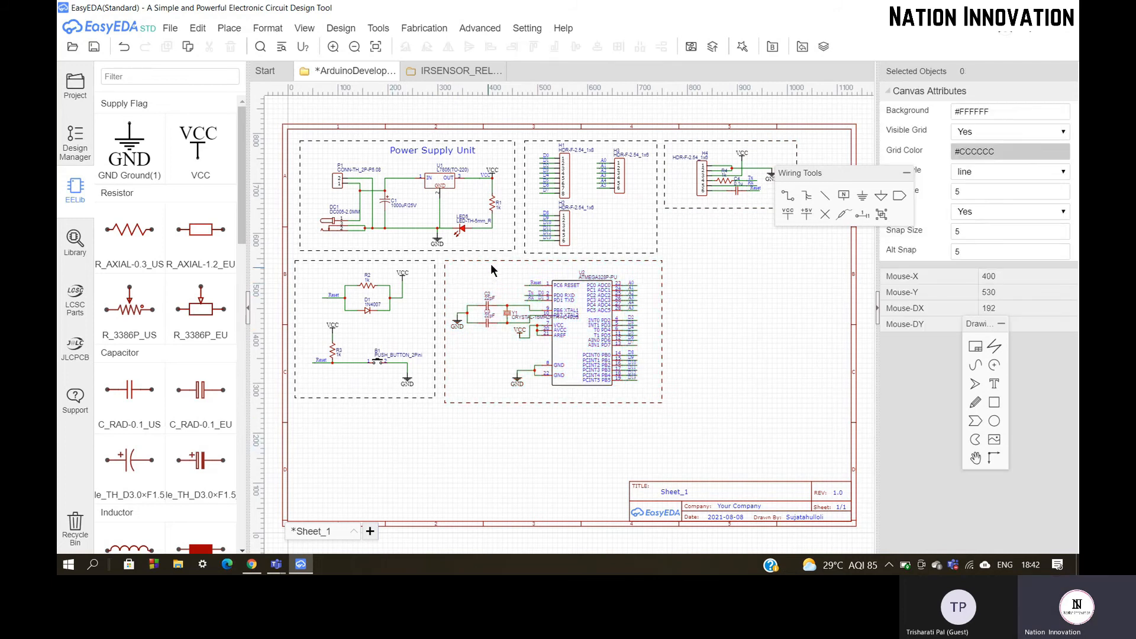
Set the drawing sheet frame's width to 1100, after trying 1000.
scroll(491, 264, down, 1)
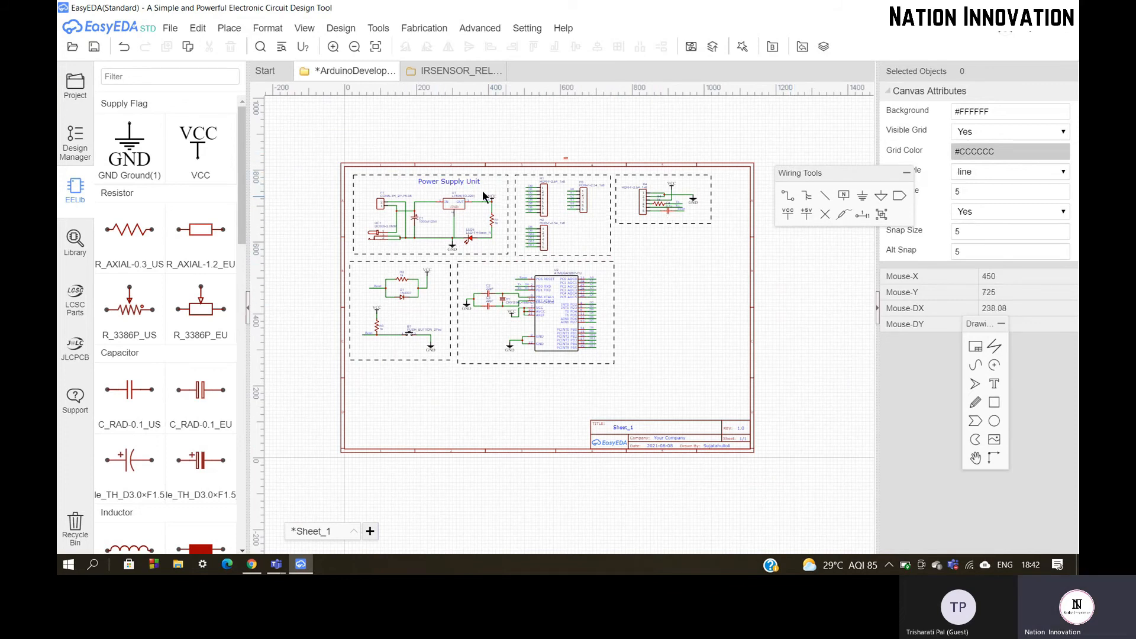
click(754, 336)
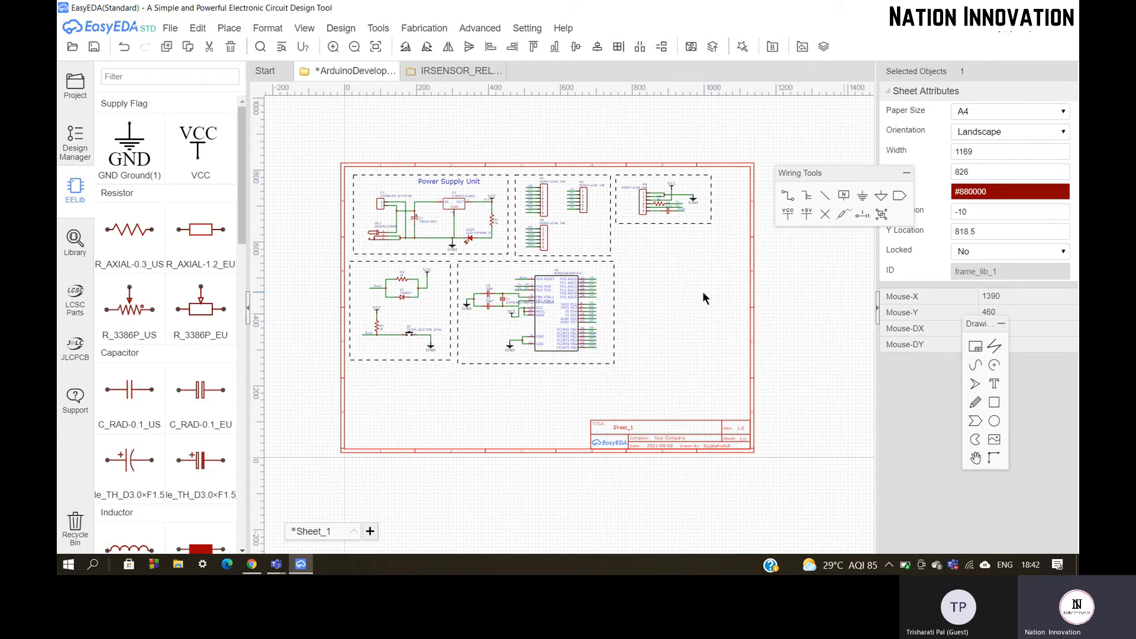
double_click(1006, 152)
text(1000)
key(Return)
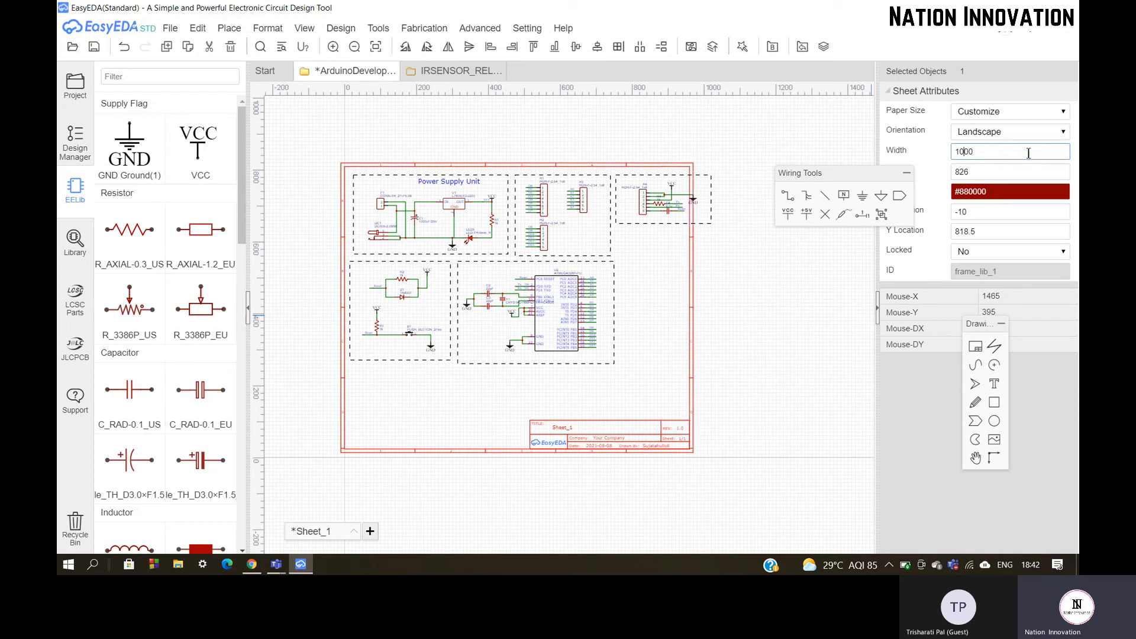
text(1)
key(Return)
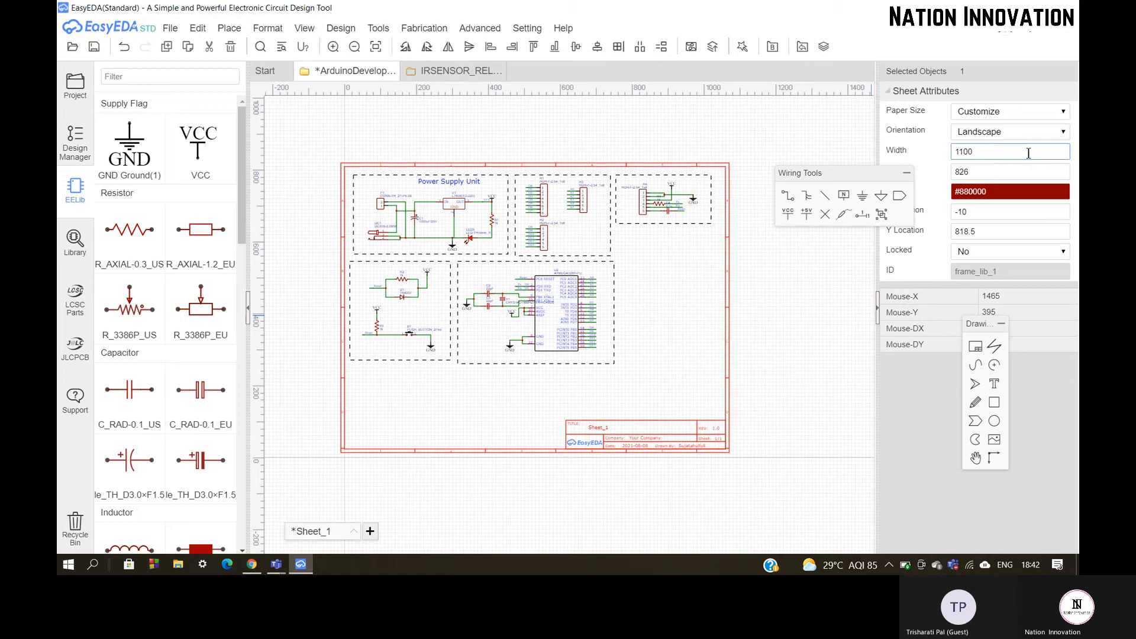
Set the drawing sheet frame's height to 750, after trying 800, and deselect the frame.
double_click(979, 172)
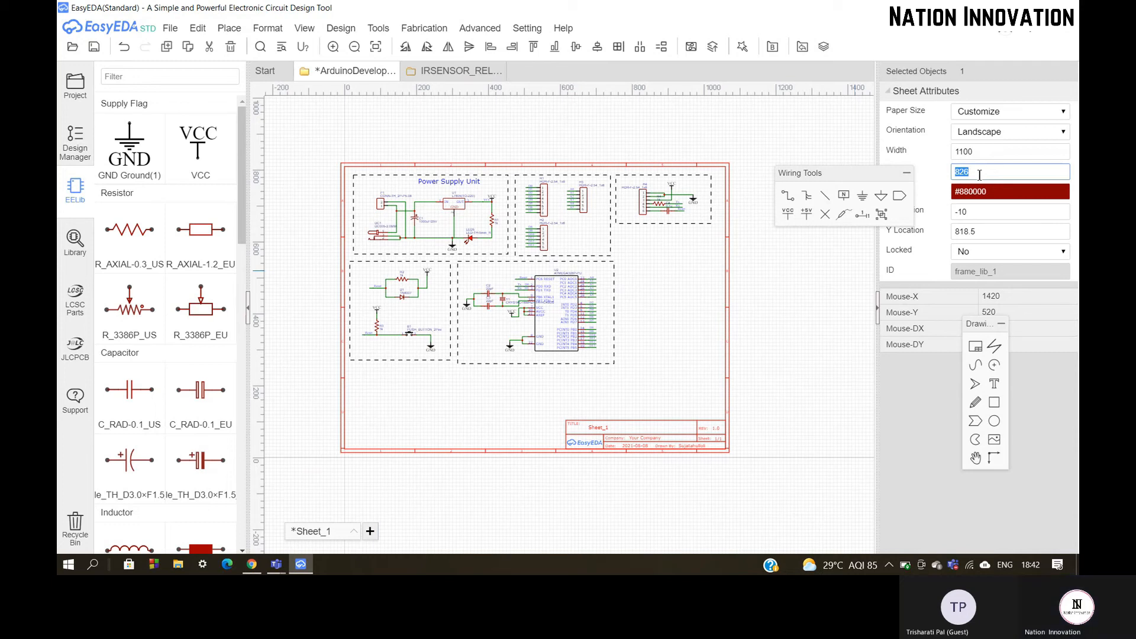
key(Return)
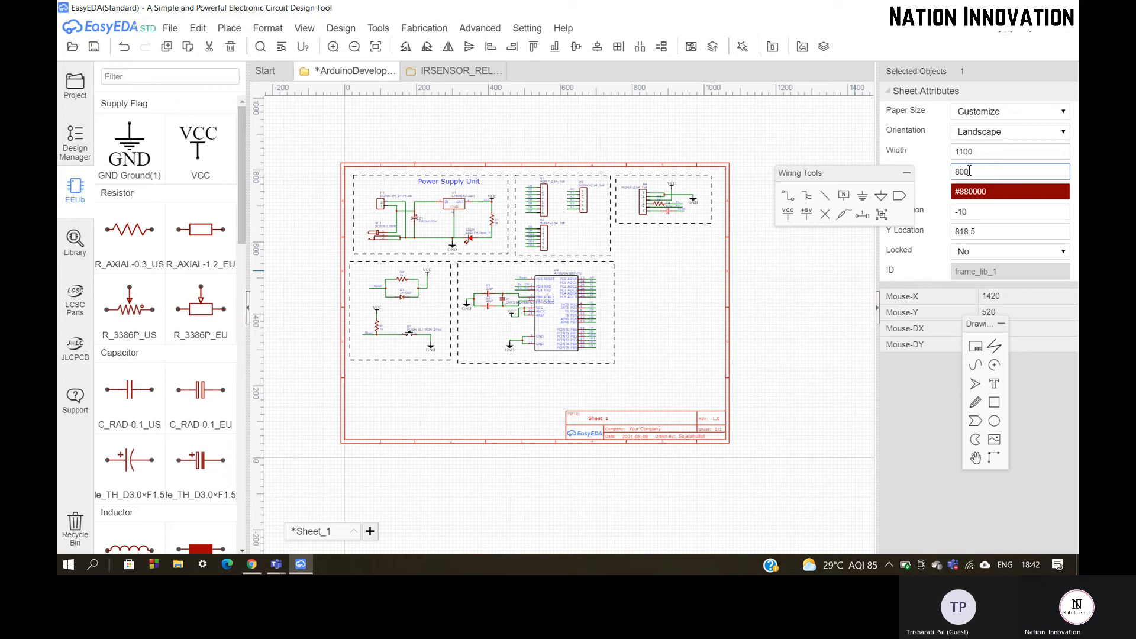
drag(965, 171, 956, 173)
text(7)
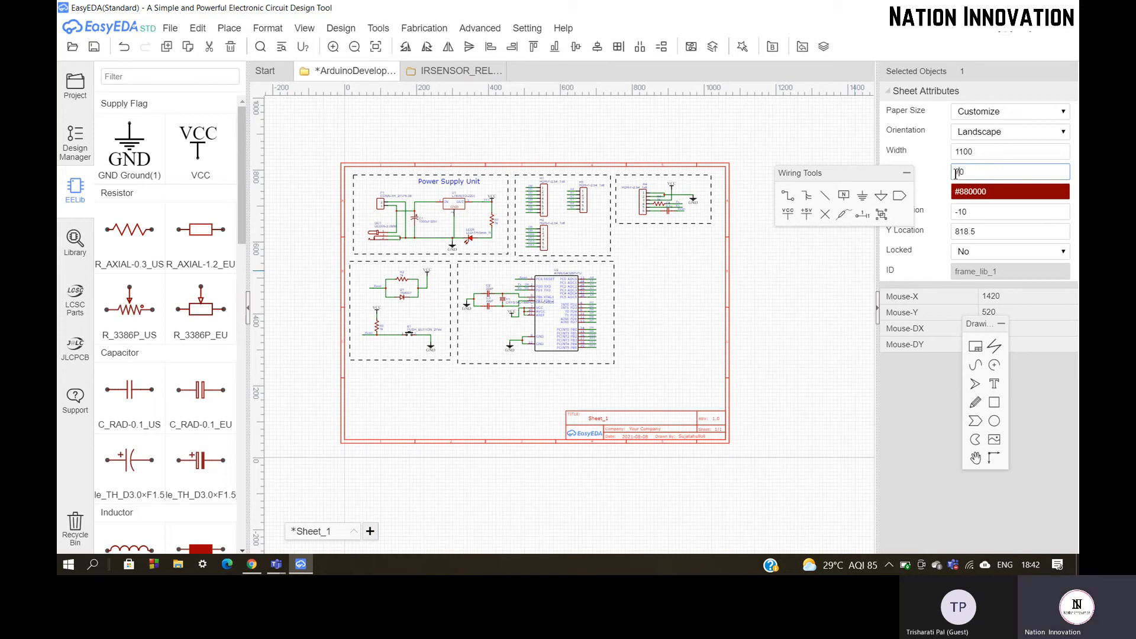
text(5)
key(Return)
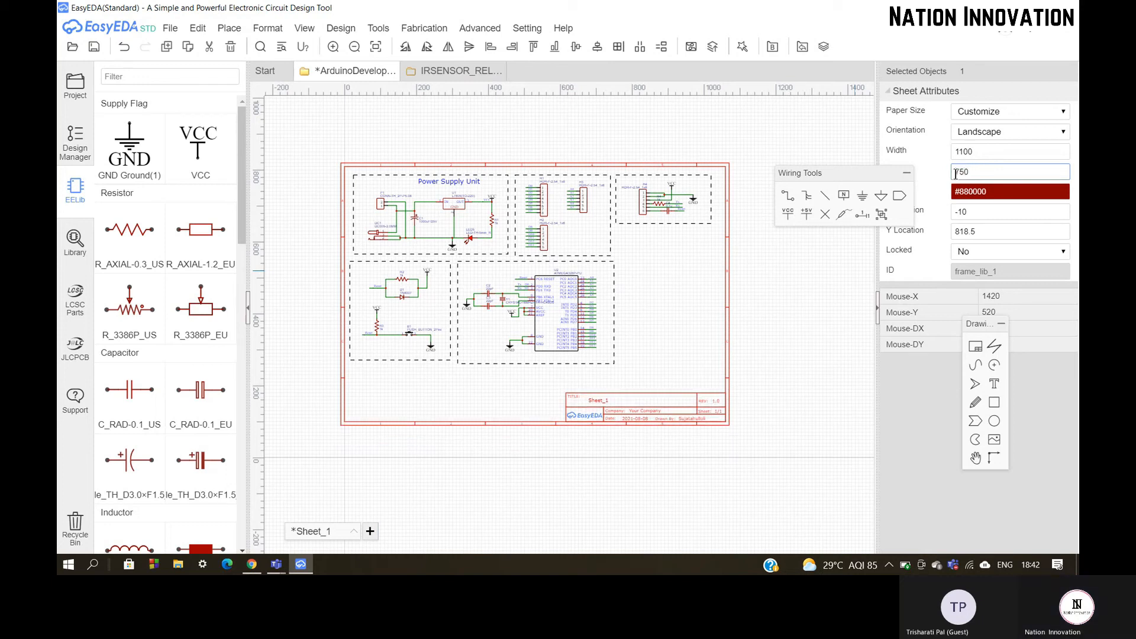
click(782, 327)
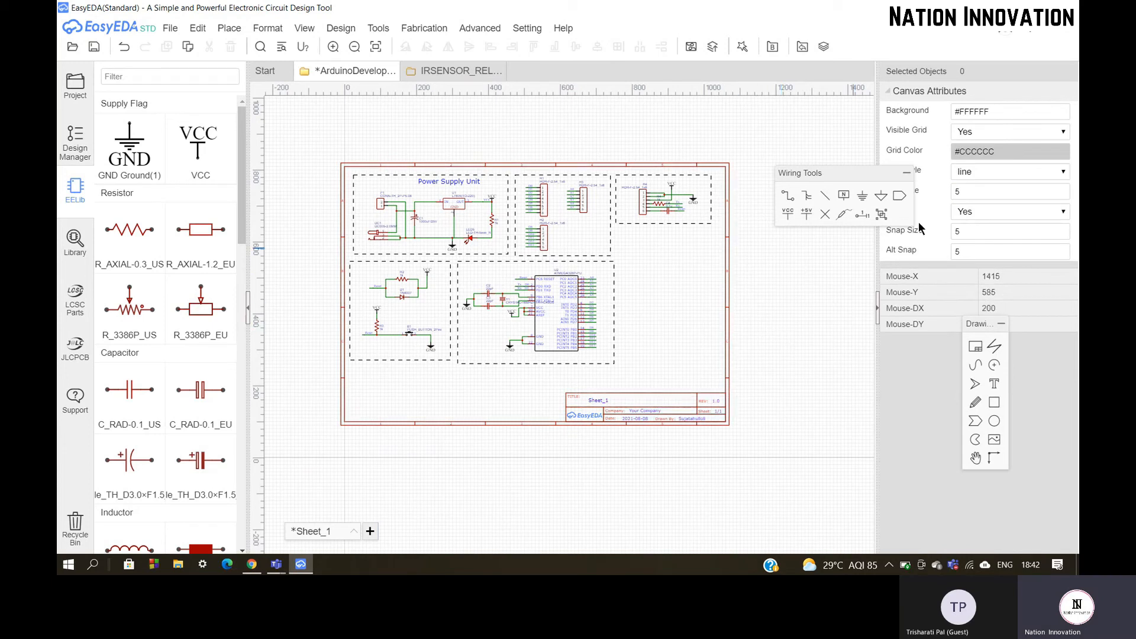
Set the drawing sheet frame's height to 700 and deselect the frame.
click(726, 224)
drag(978, 171, 948, 171)
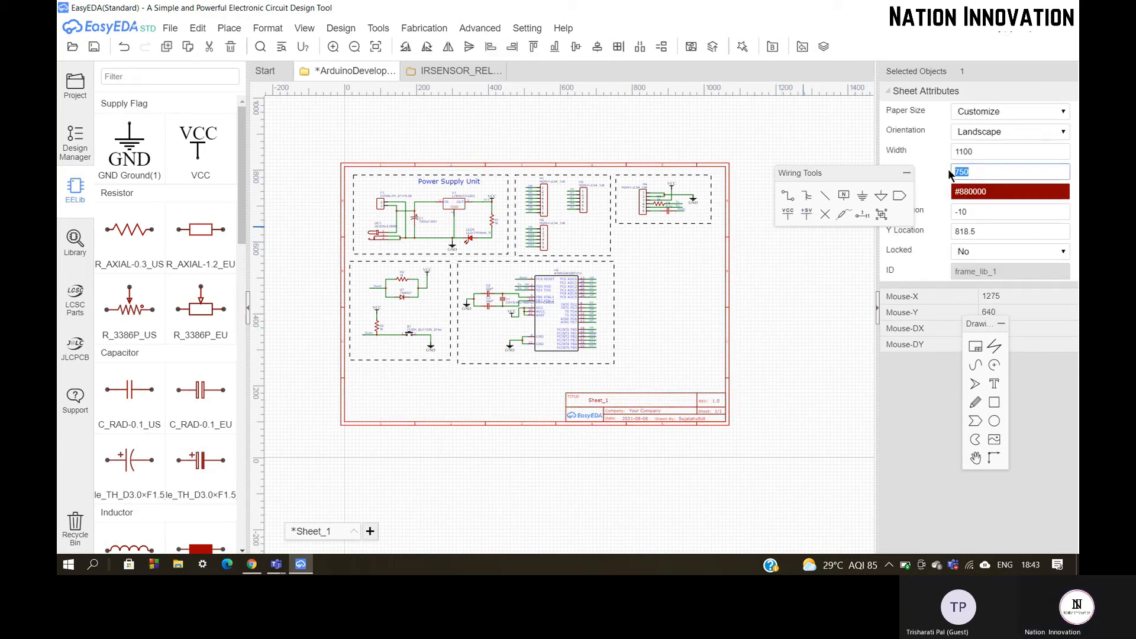
text(700)
key(Return)
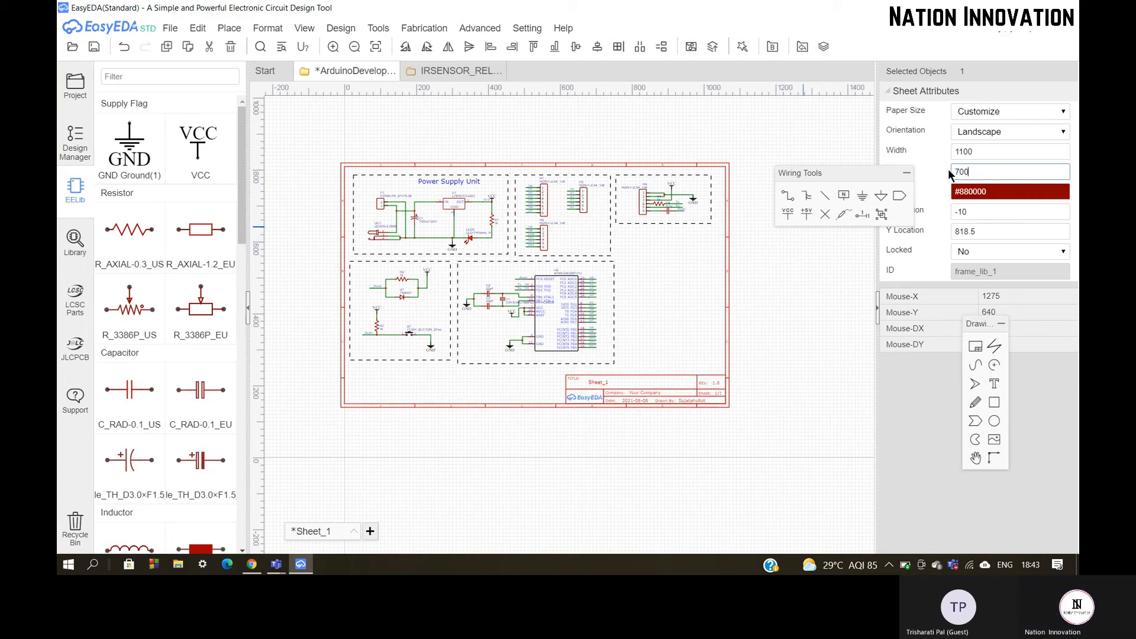
click(746, 396)
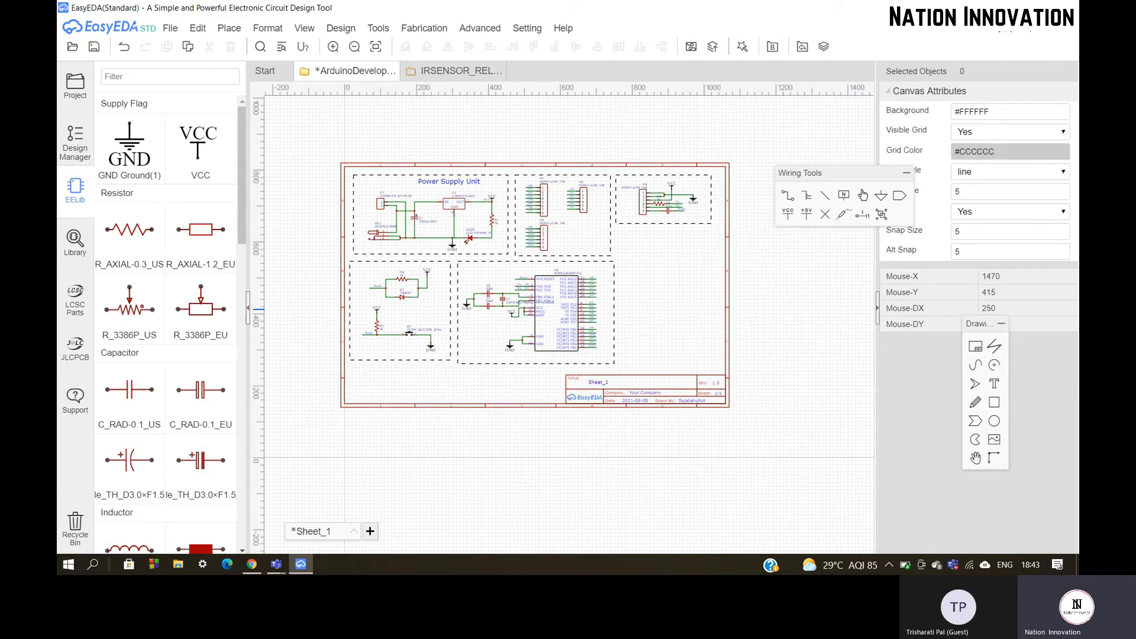
Place a text object reading "Arduino Development Board" in the empty area below the framed H4 circuit.
scroll(687, 260, up, 4)
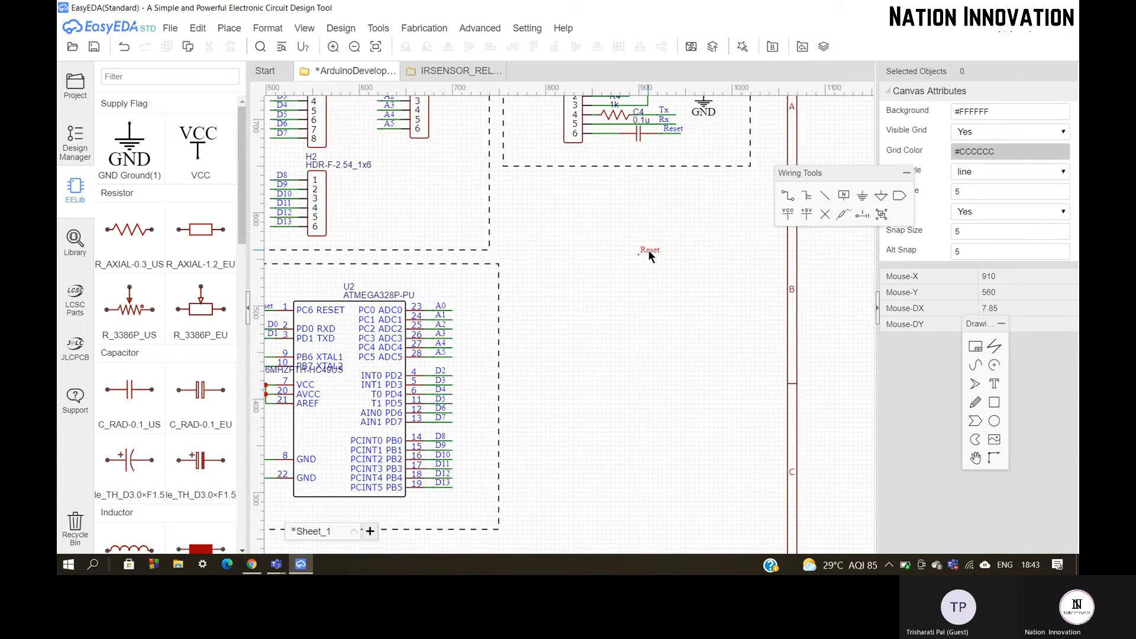
right_click(649, 253)
click(650, 279)
right_click(652, 279)
click(660, 273)
double_click(660, 273)
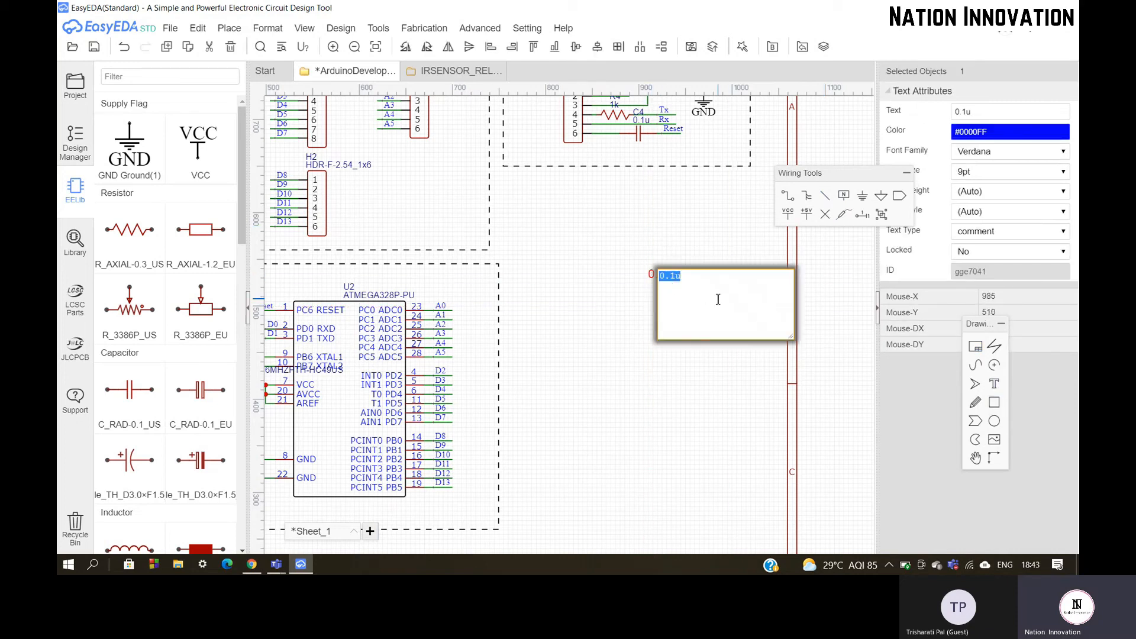
text(A)
text(rduino Development Board)
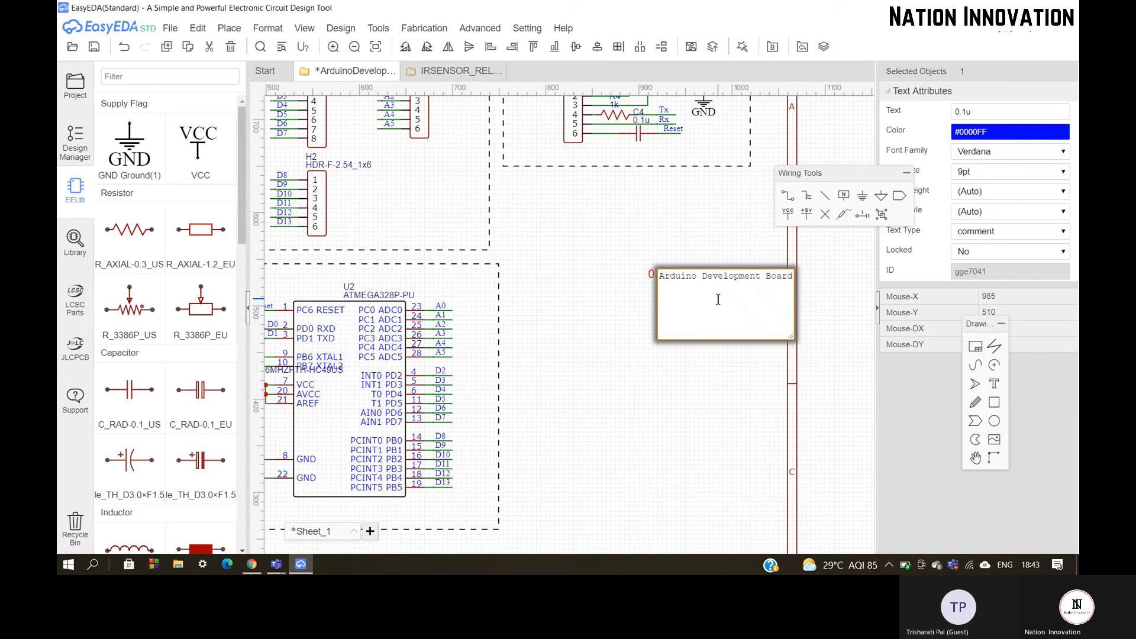
key(Return)
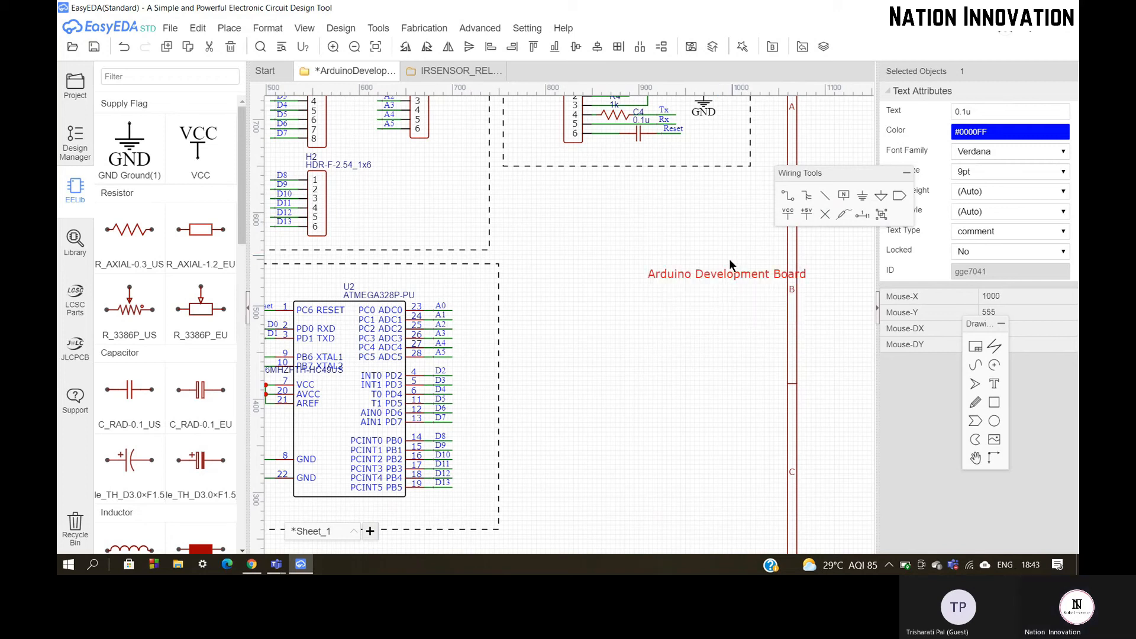
Enlarge the "Arduino Development Board" text to 14pt and move it just beneath the H4 circuit's frame.
drag(725, 274, 637, 263)
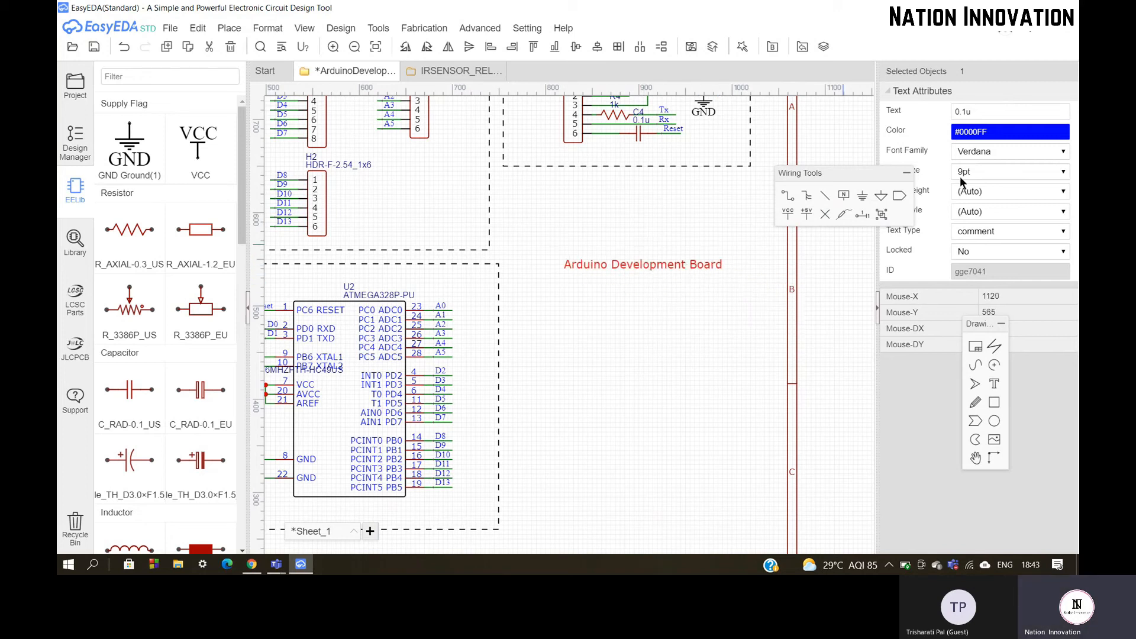
click(1013, 171)
click(1000, 298)
drag(688, 263, 632, 217)
click(626, 275)
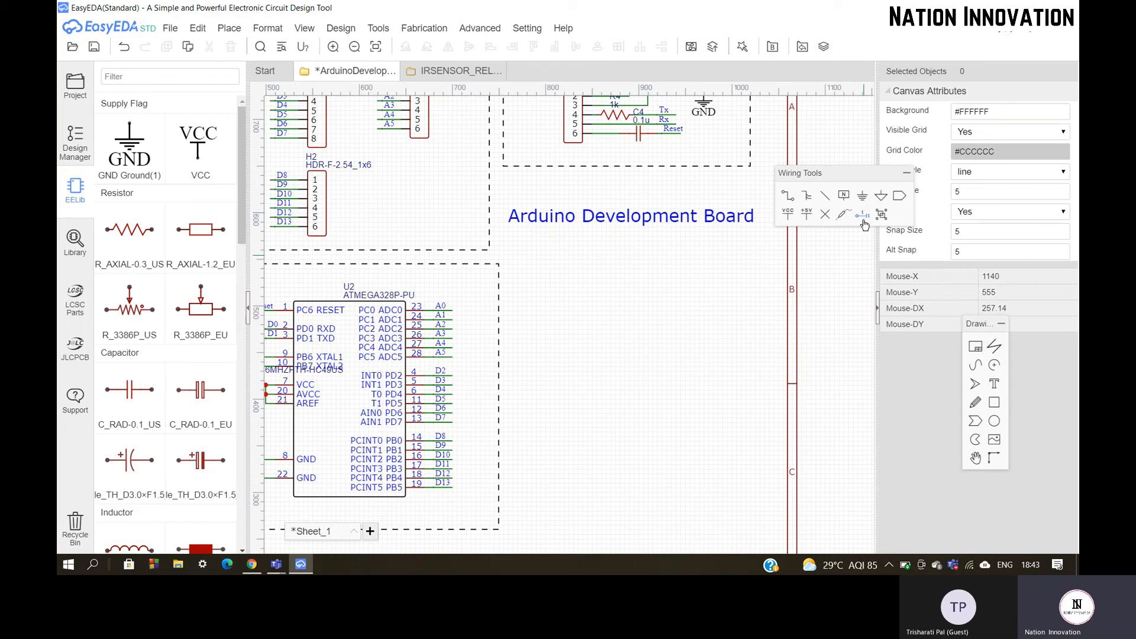
Add a second text line reading "ATMEGA328P-PU" centred under the "Arduino Development Board" title.
click(994, 385)
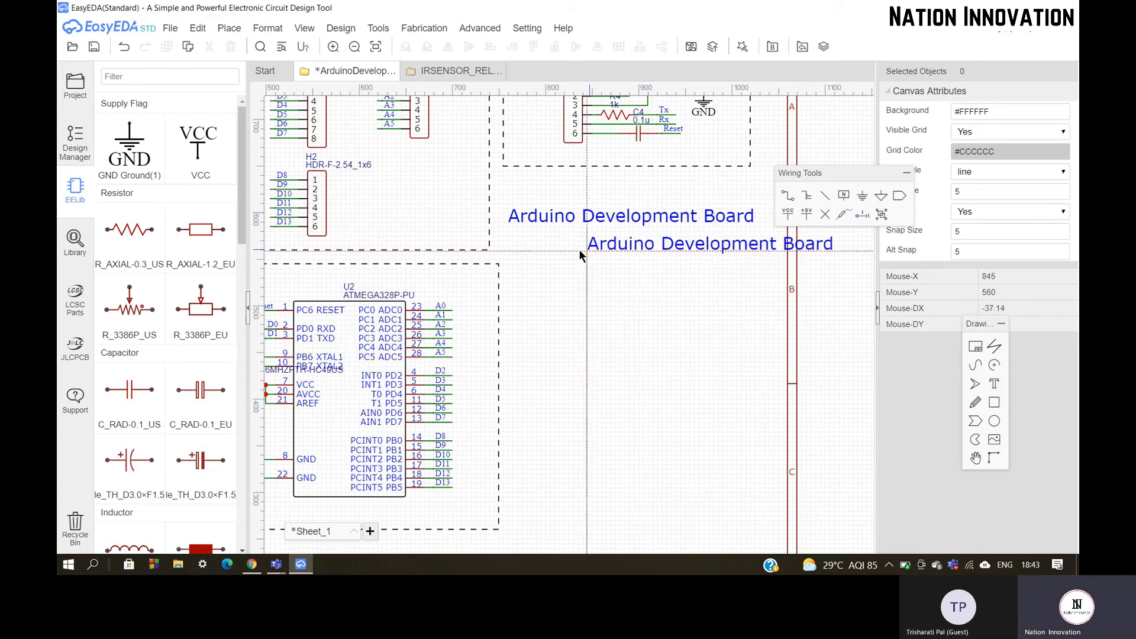
click(545, 253)
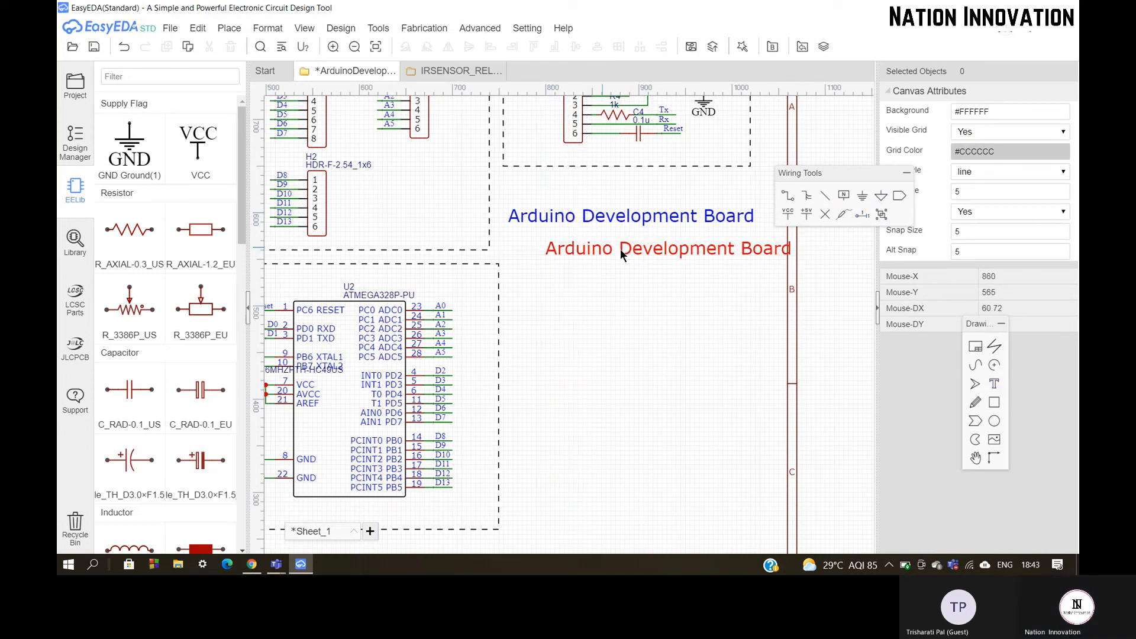
double_click(623, 251)
text(A)
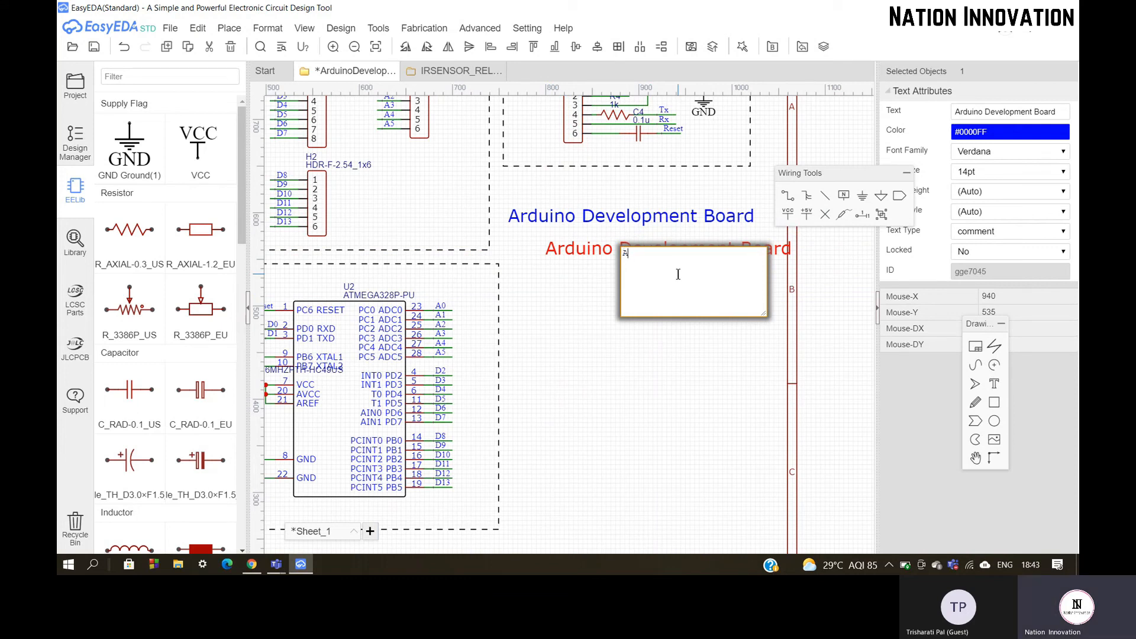
text(tME)
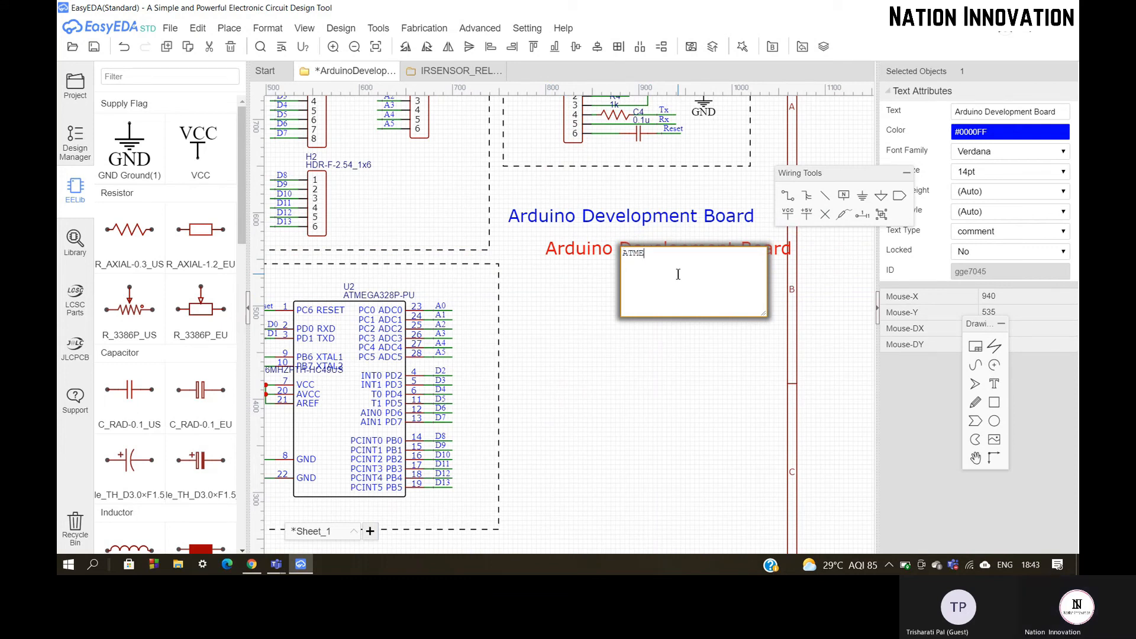
text(GA328P-PU)
key(Return)
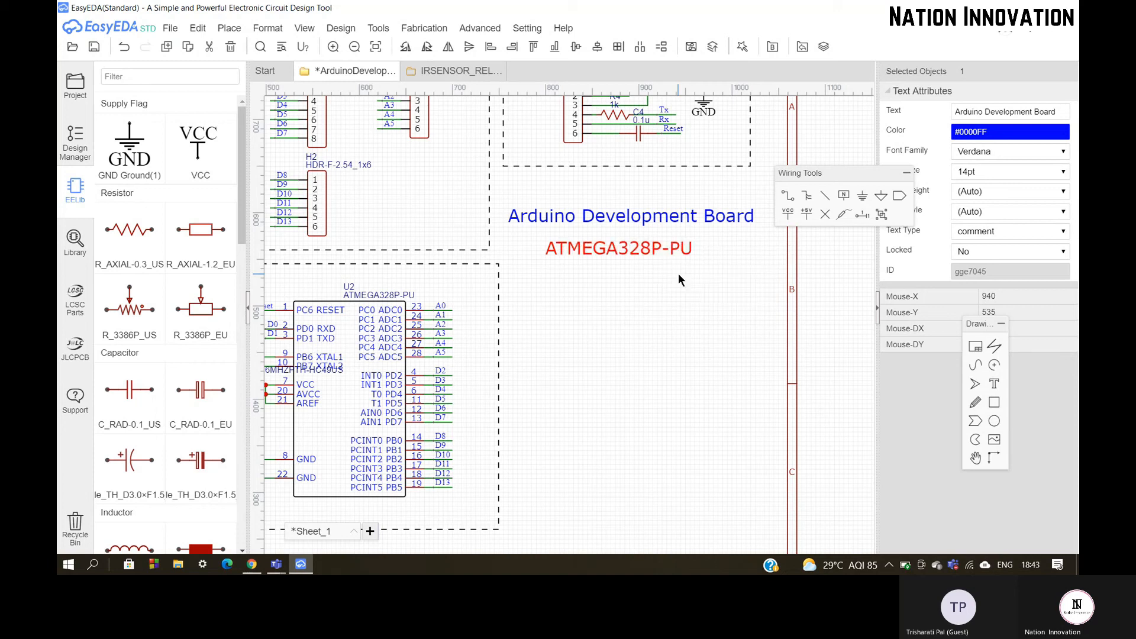
click(644, 283)
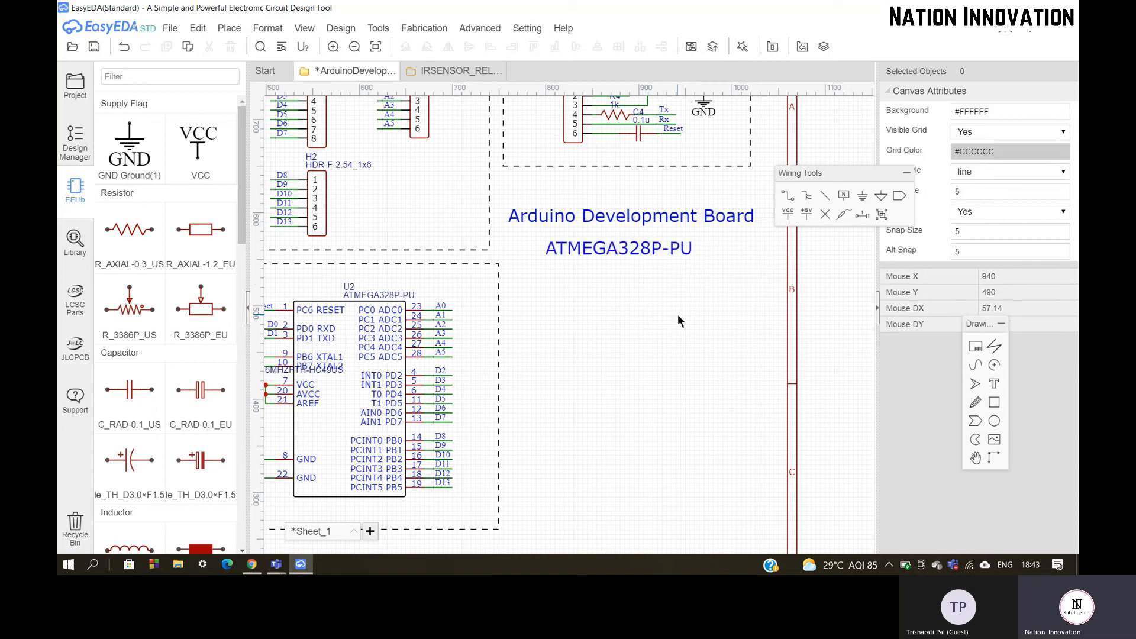
Move the floating Wiring Tools palette clear of the drawing canvas.
scroll(676, 310, down, 5)
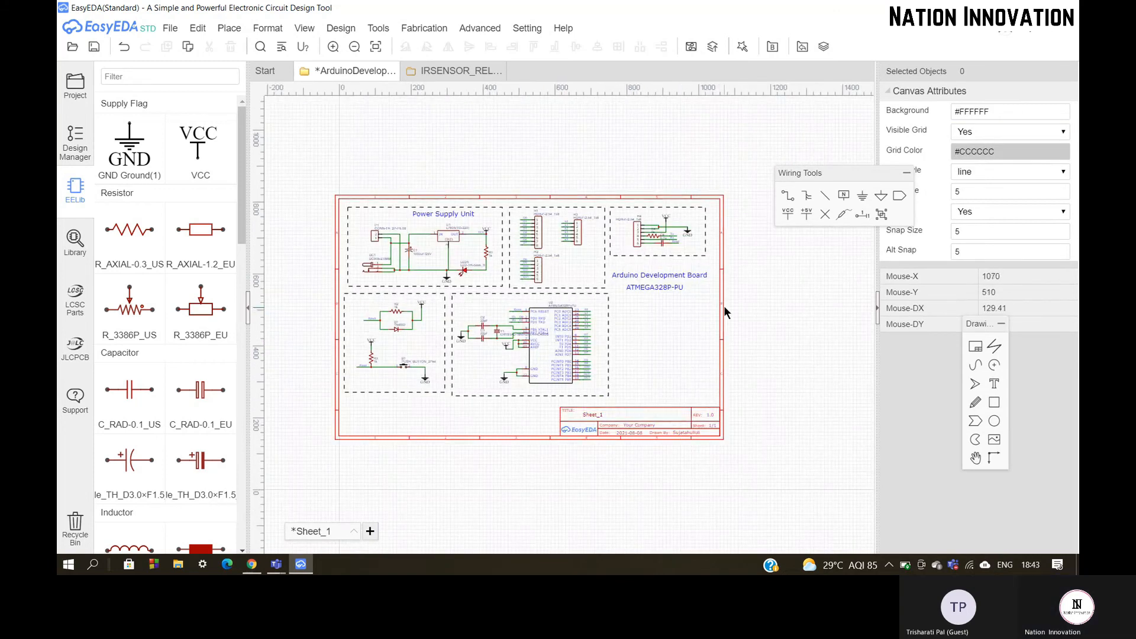
scroll(734, 292, up, 2)
drag(872, 174, 1008, 188)
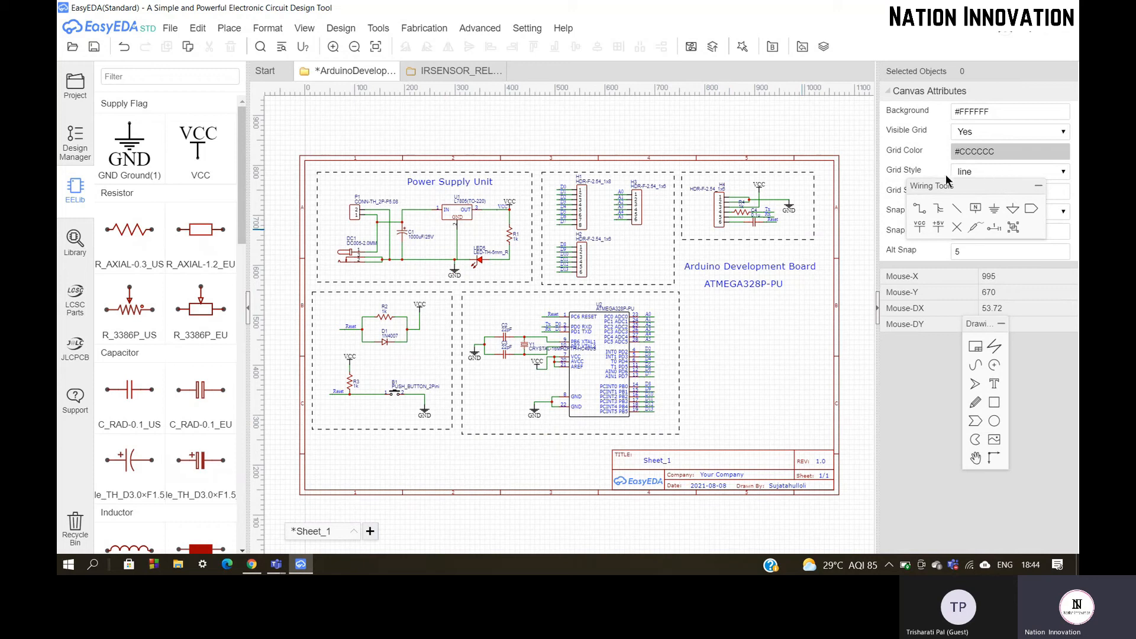
Rename the Sheet_1 schematic sheet as SCHEMATIC and save the document.
right_click(355, 533)
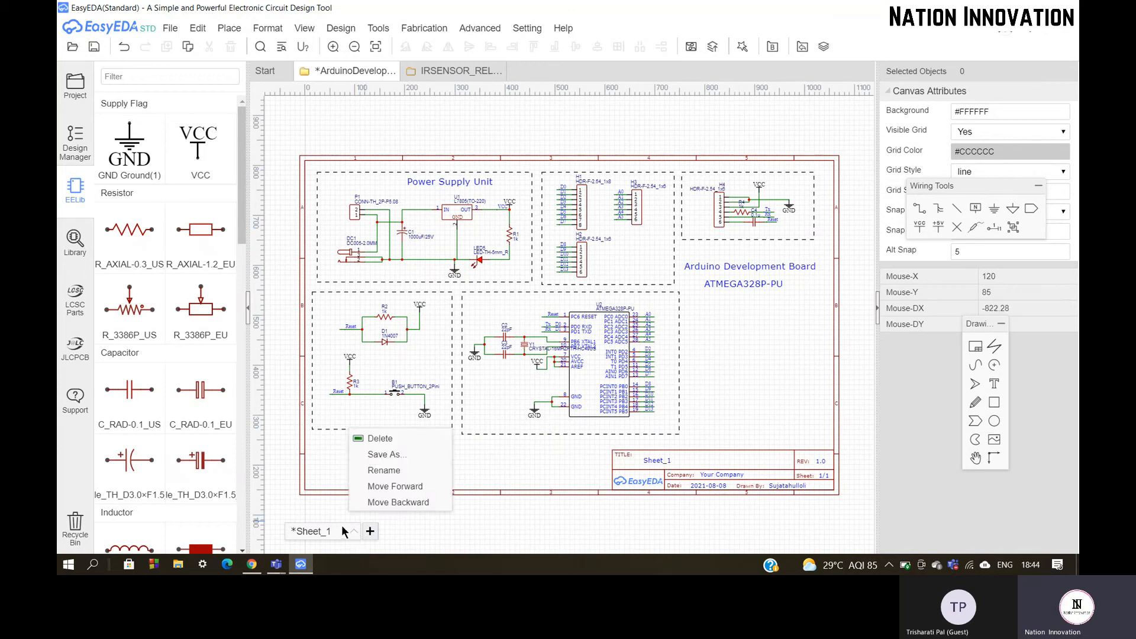
click(387, 468)
key(BackSpace)
key(BackSpace)
key(BackSpace)
key(BackSpace)
key(BackSpace)
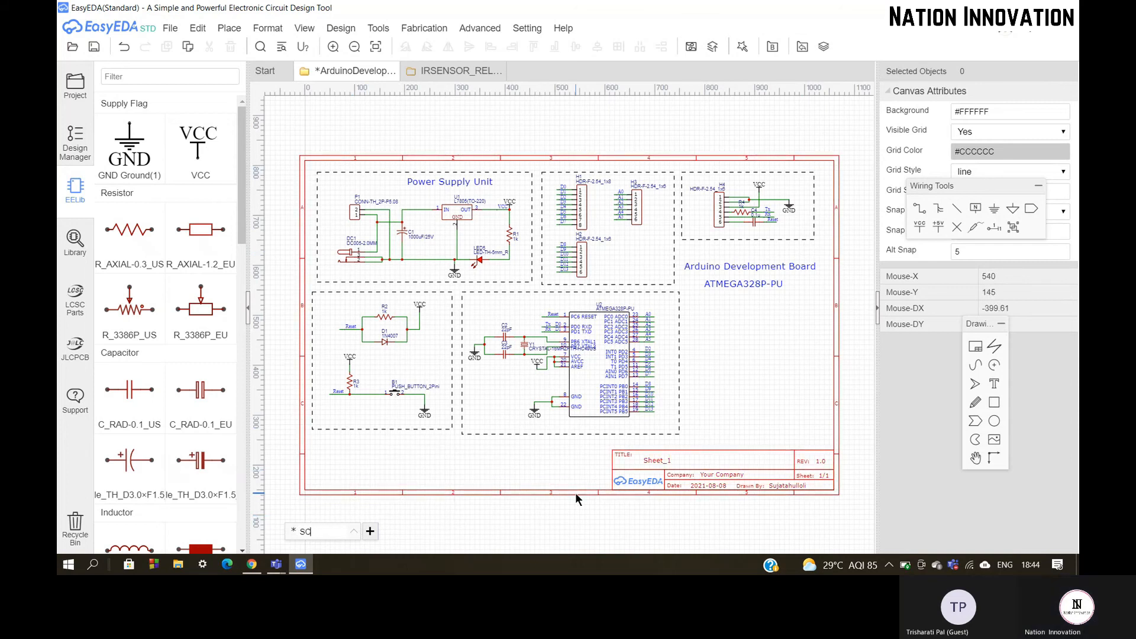
text(FC)
key(Return)
key(ctrl+s)
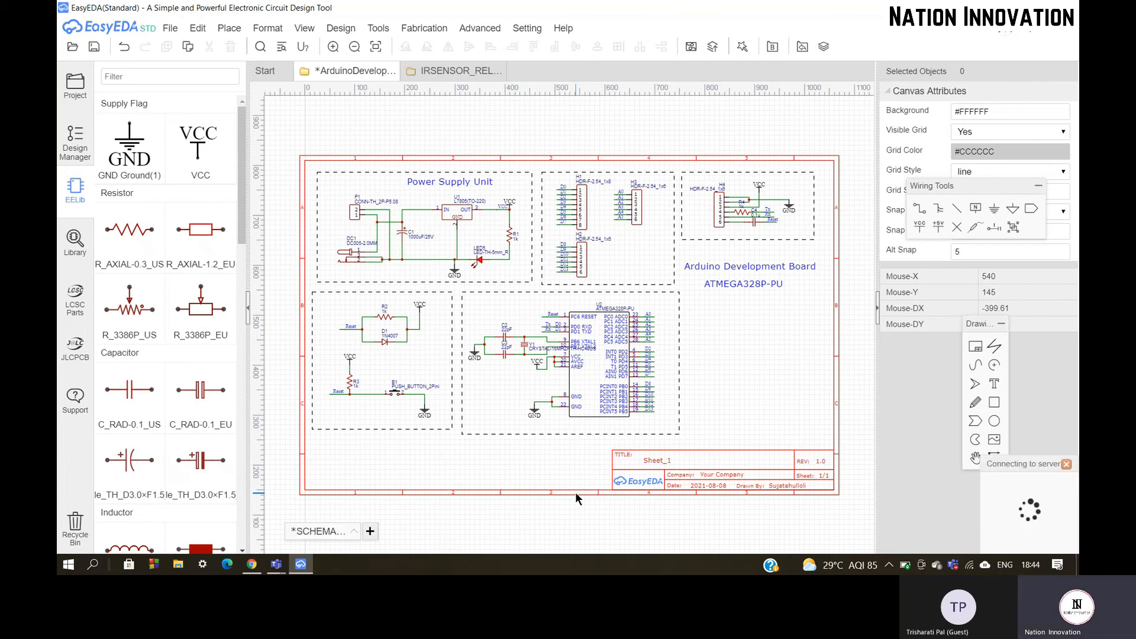
Move the crystal Y1's CRYSTAL-16MHZPTH-HC49US label about 15 units up and 20 units towards C2, and save the schematic.
scroll(495, 424, down, 2)
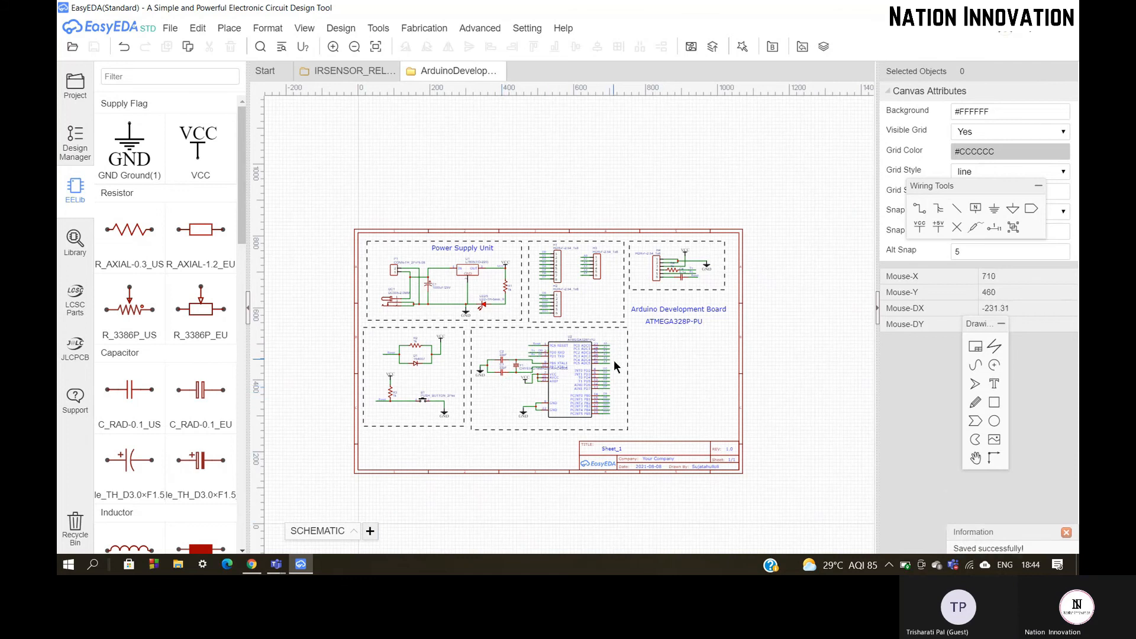
scroll(526, 361, up, 1)
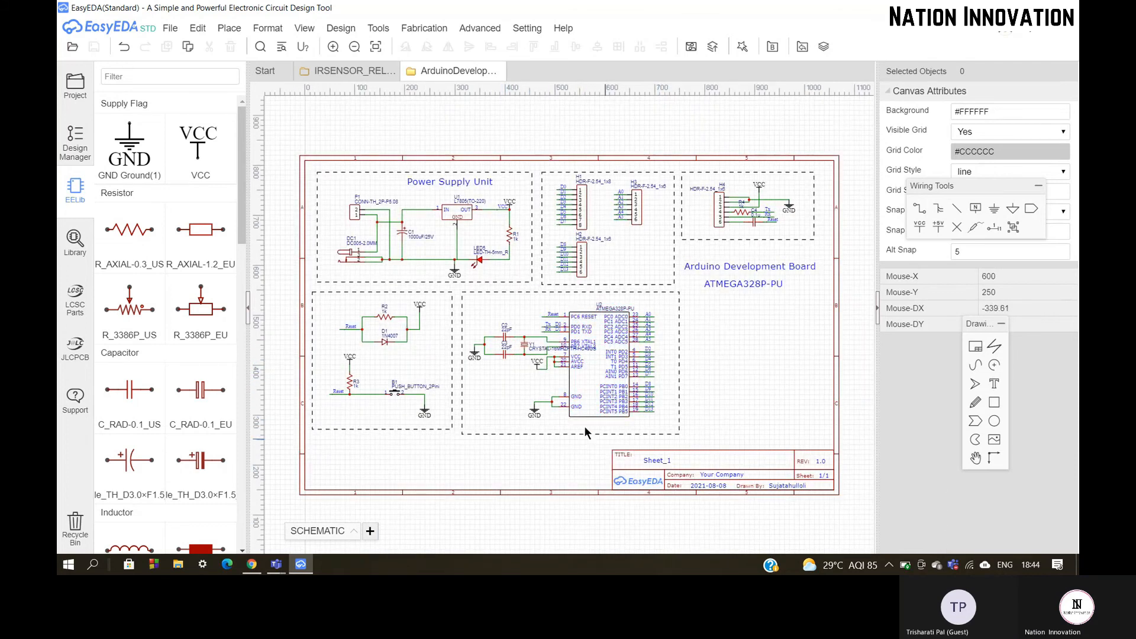
scroll(535, 362, up, 1)
scroll(534, 362, up, 1)
click(513, 348)
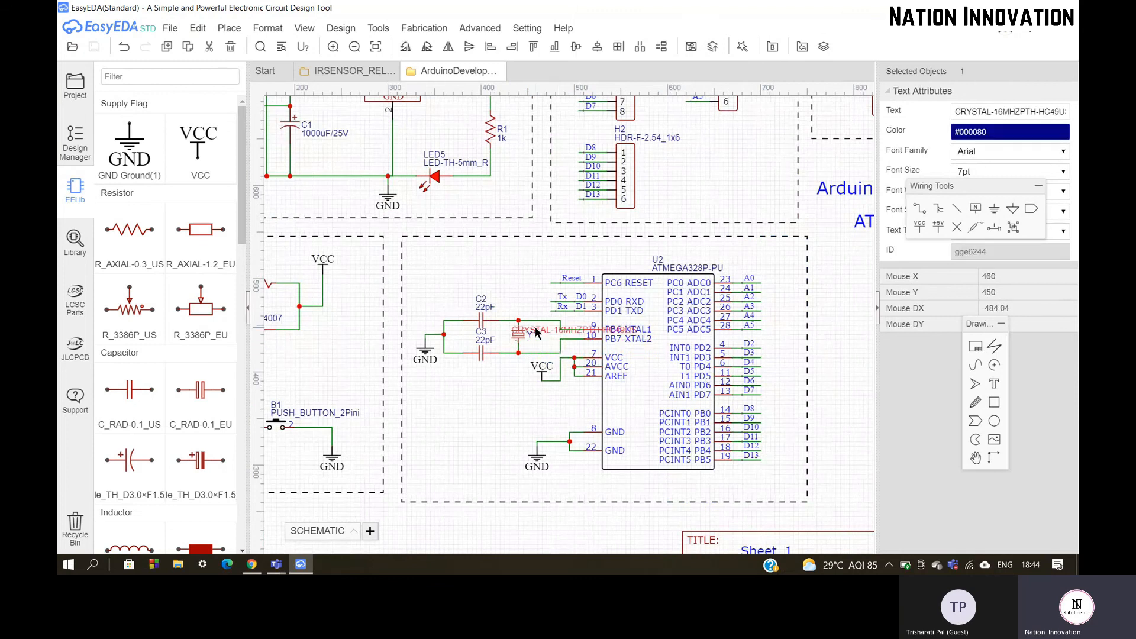
drag(513, 348, 517, 322)
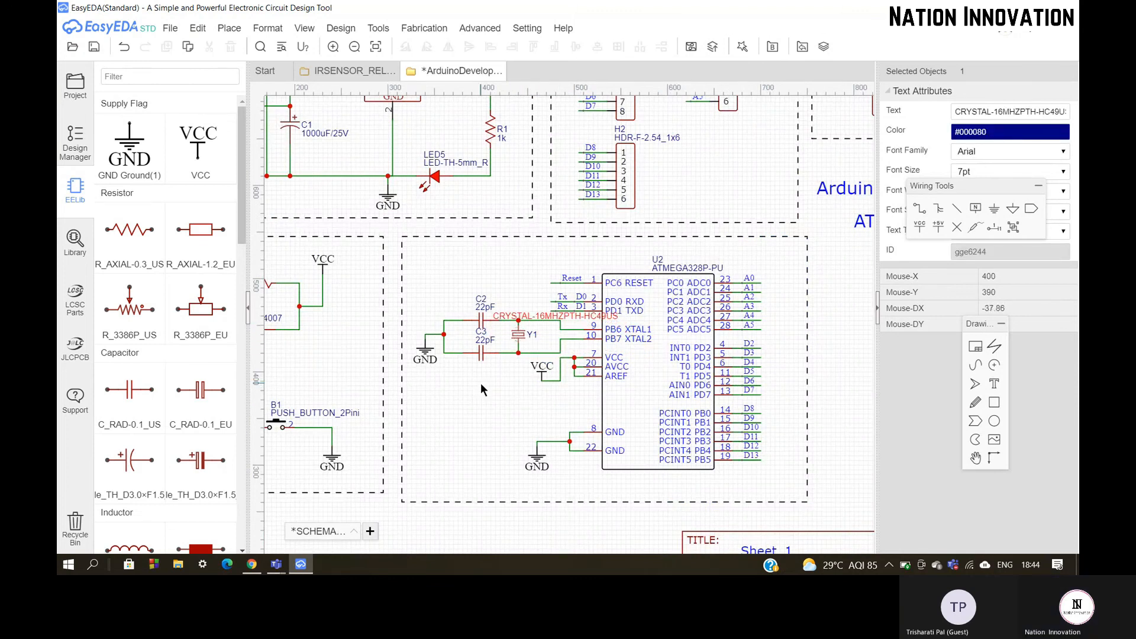
scroll(480, 382, down, 3)
right_drag(527, 364, 552, 352)
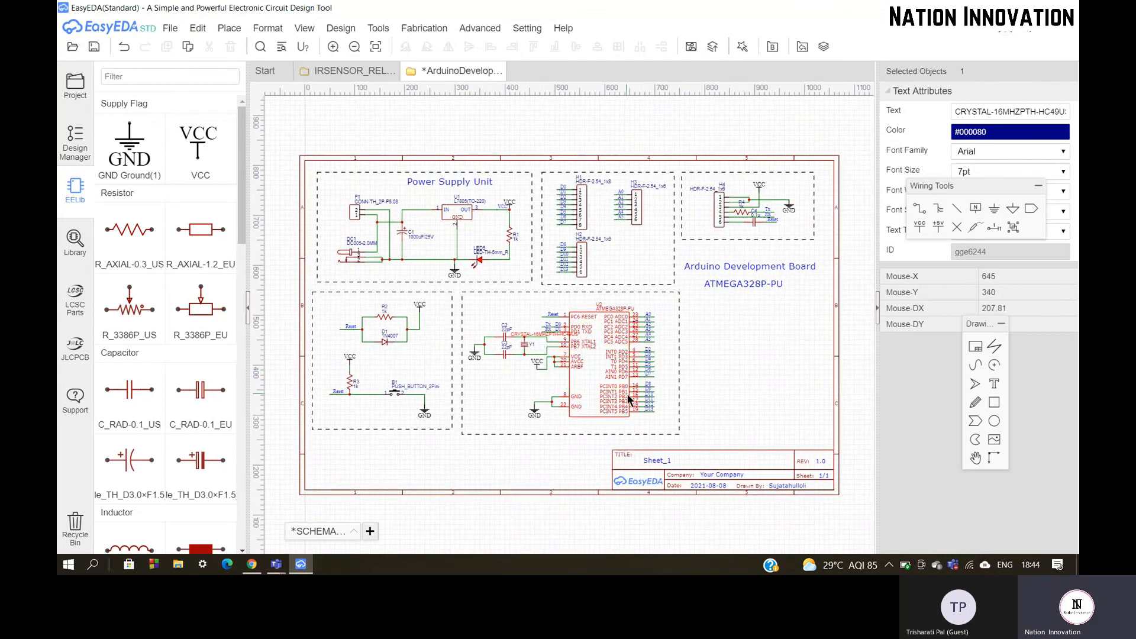
click(530, 372)
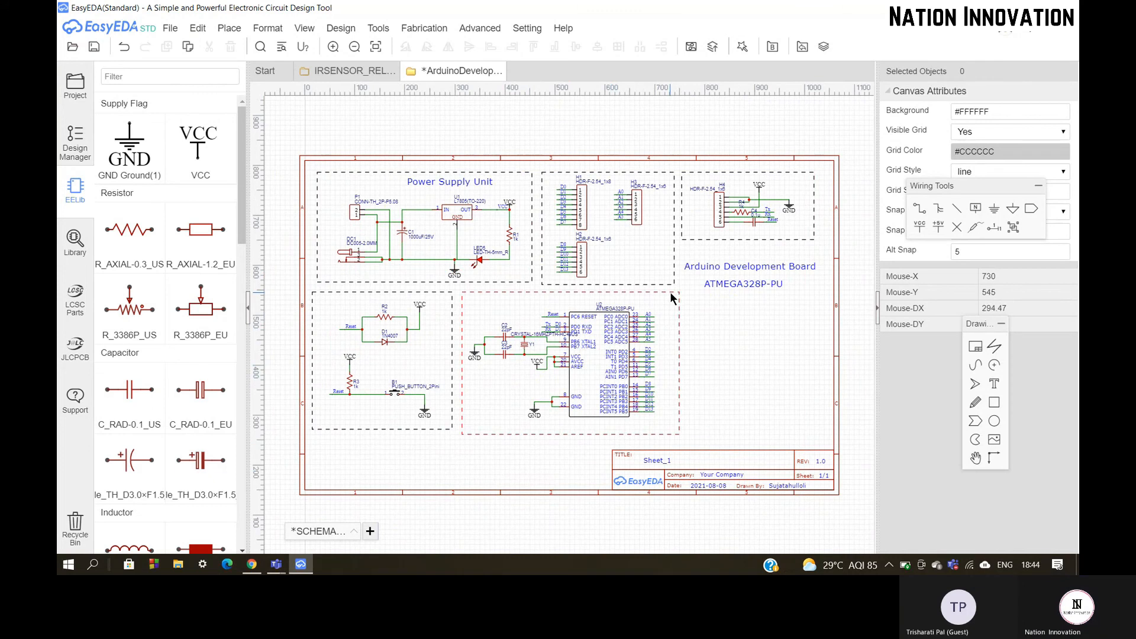
key(ctrl+s)
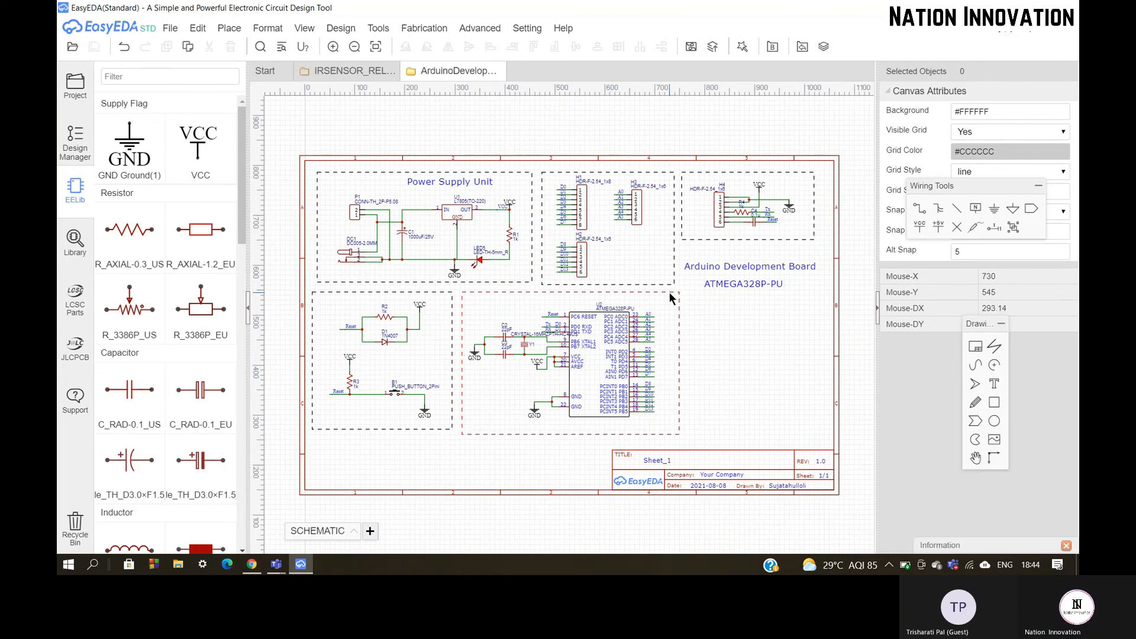
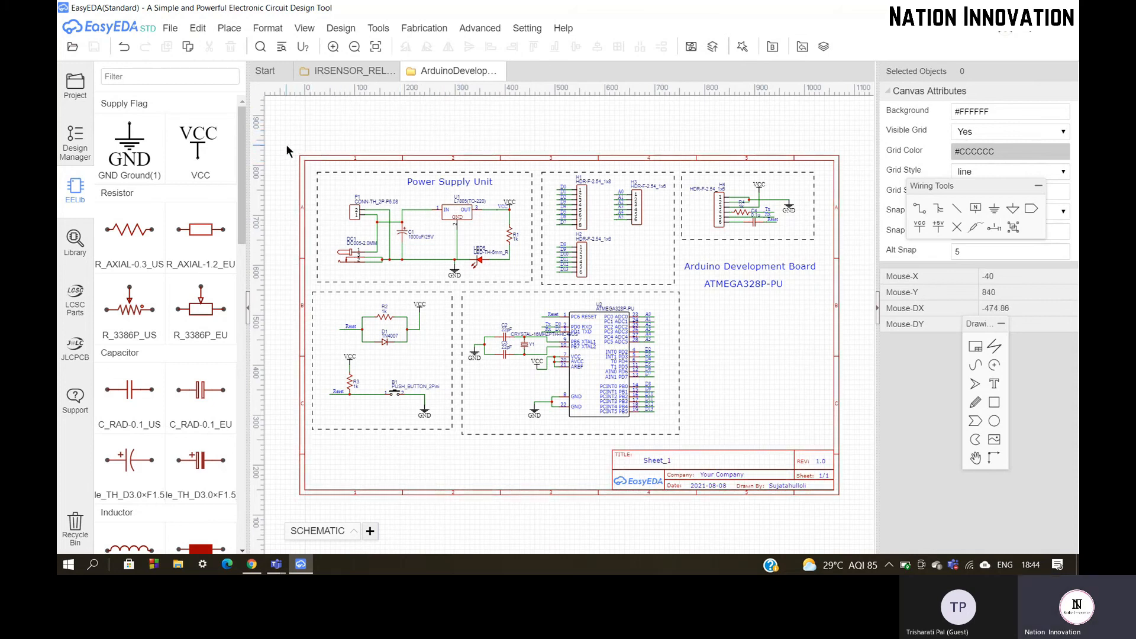
drag(287, 145, 854, 525)
click(645, 530)
click(340, 27)
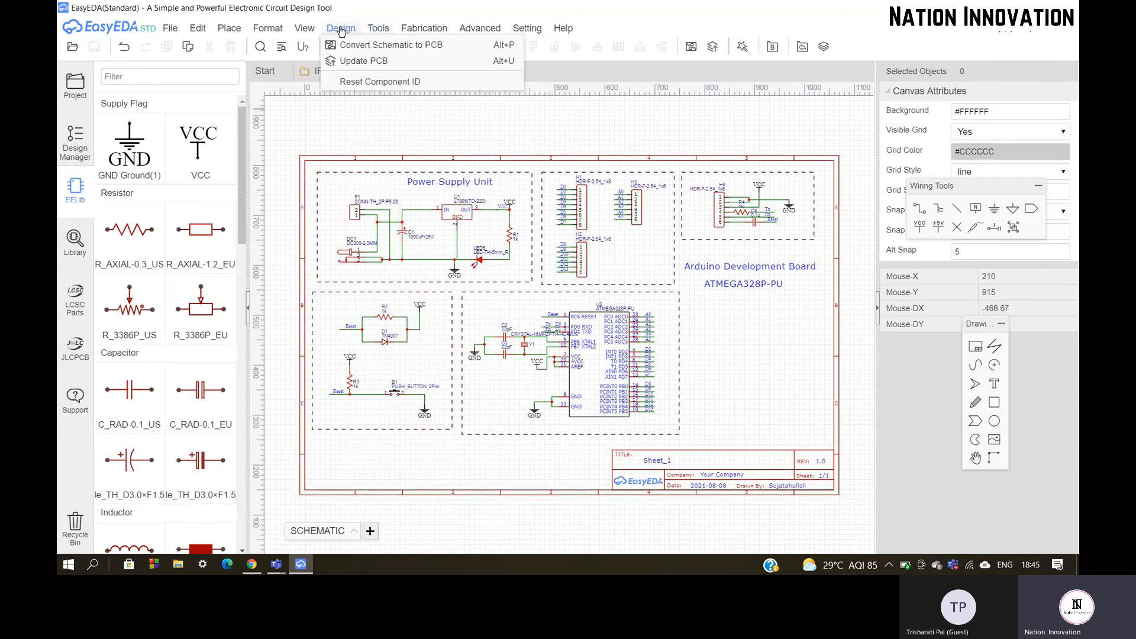
click(350, 62)
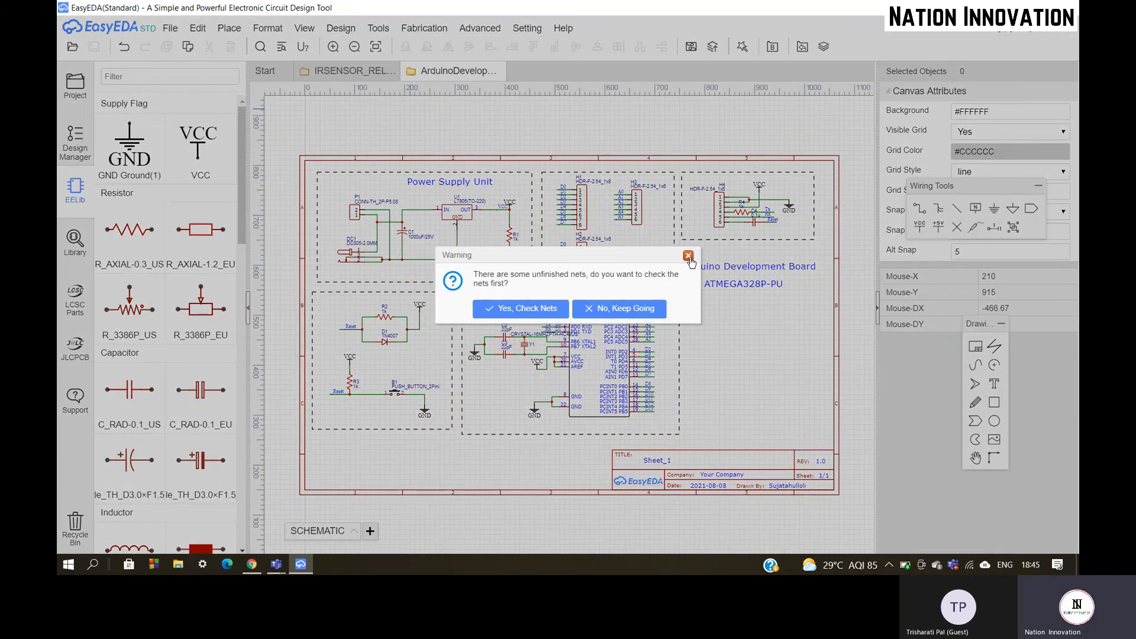
click(688, 256)
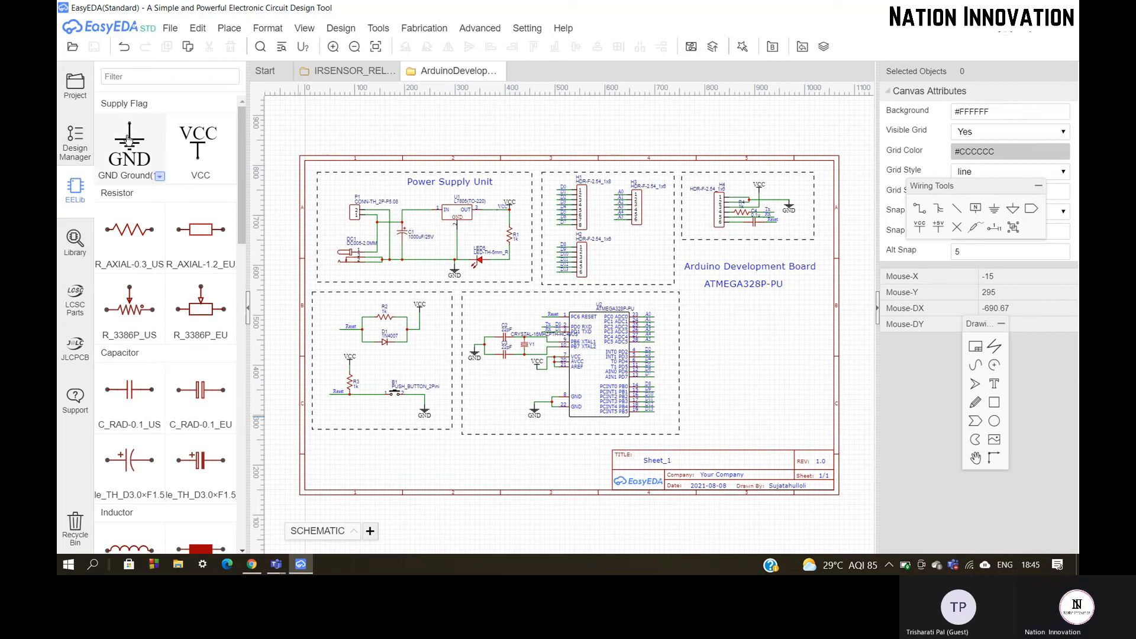
Open the PCB_2020-07-22_19-07-41 and PCB_2020-08-07_10-38-50 layouts from the Arduino project and examine the component placement and routing.
click(75, 86)
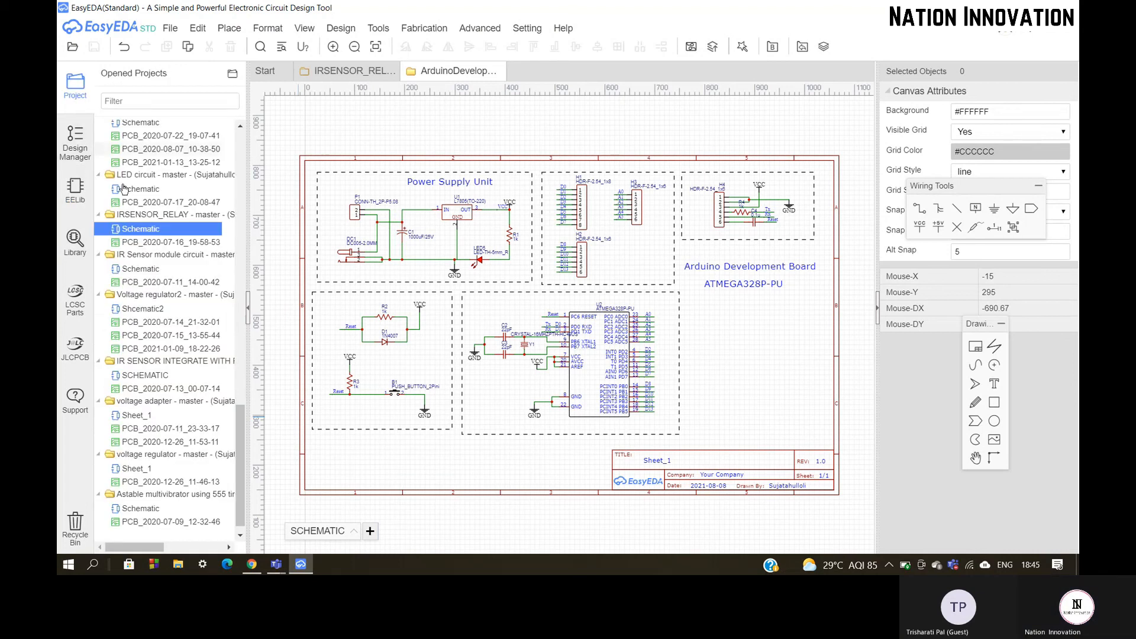
scroll(187, 320, down, 1)
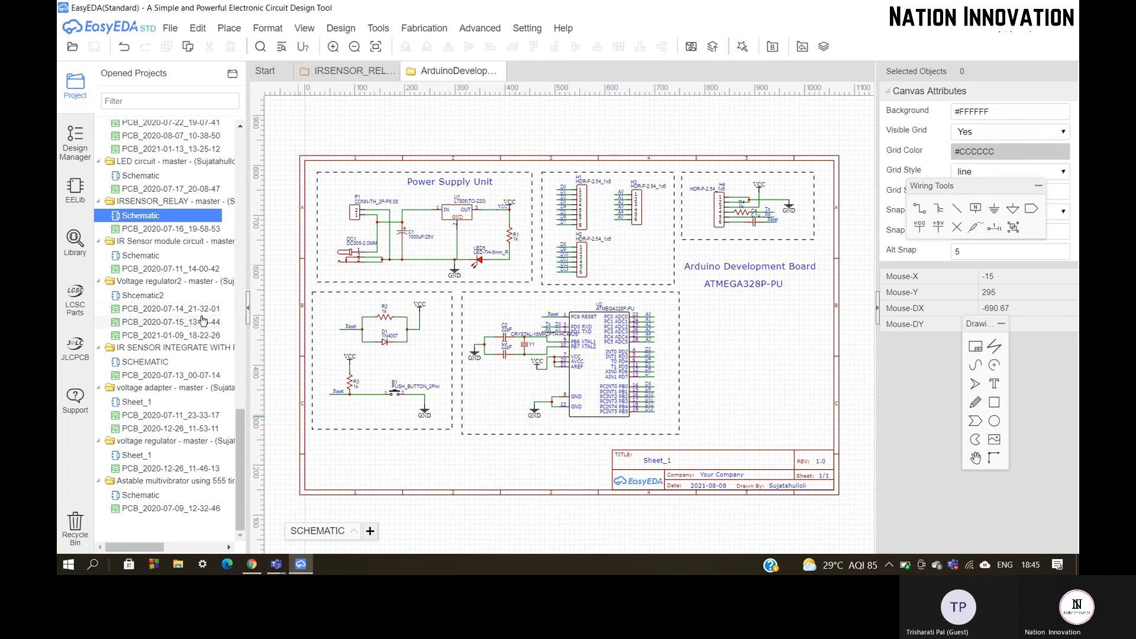
scroll(177, 383, up, 6)
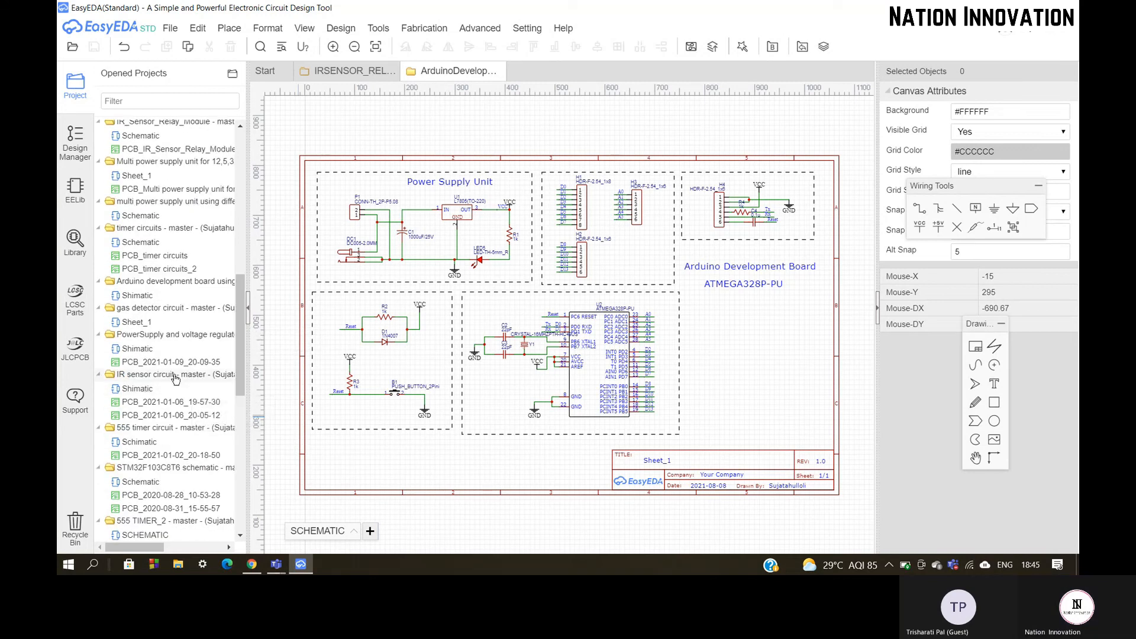
scroll(178, 383, down, 5)
click(174, 373)
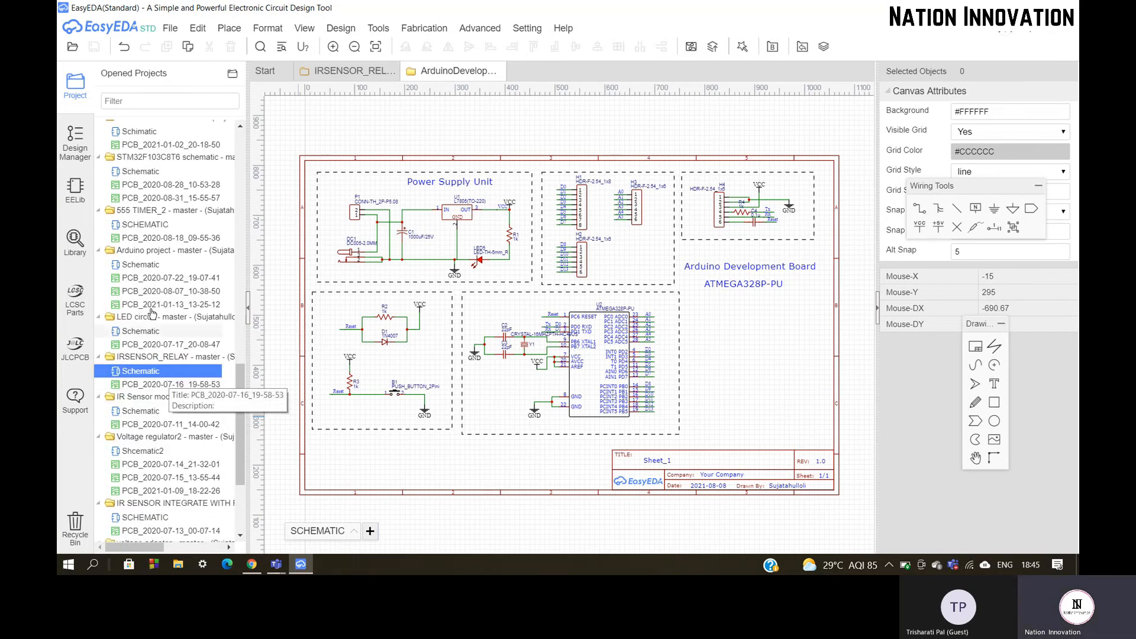
click(152, 282)
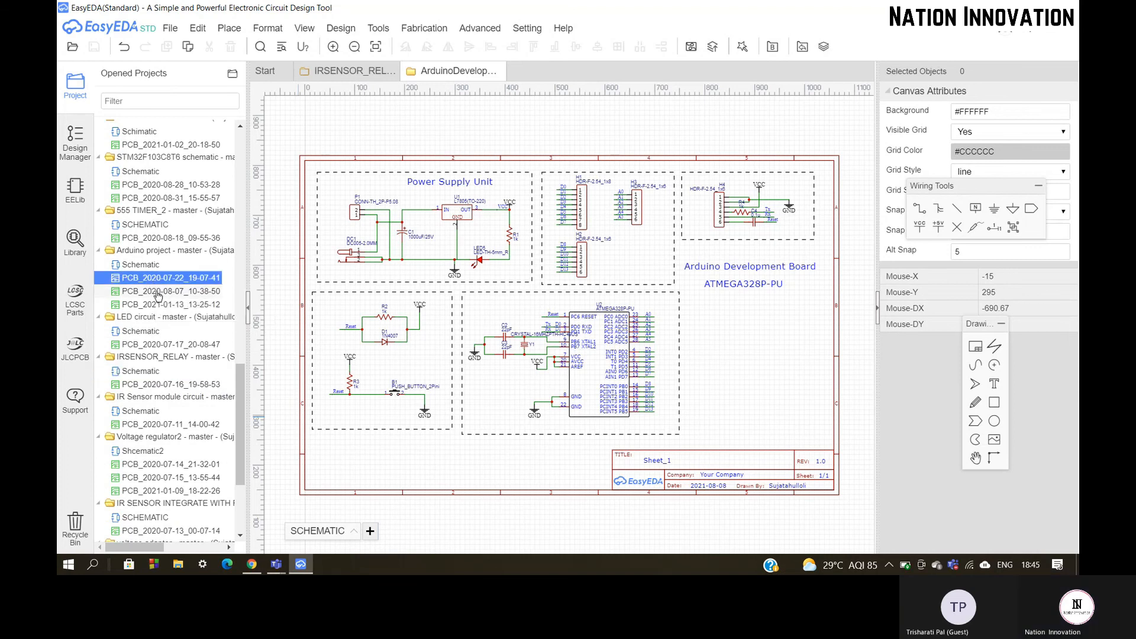
click(157, 292)
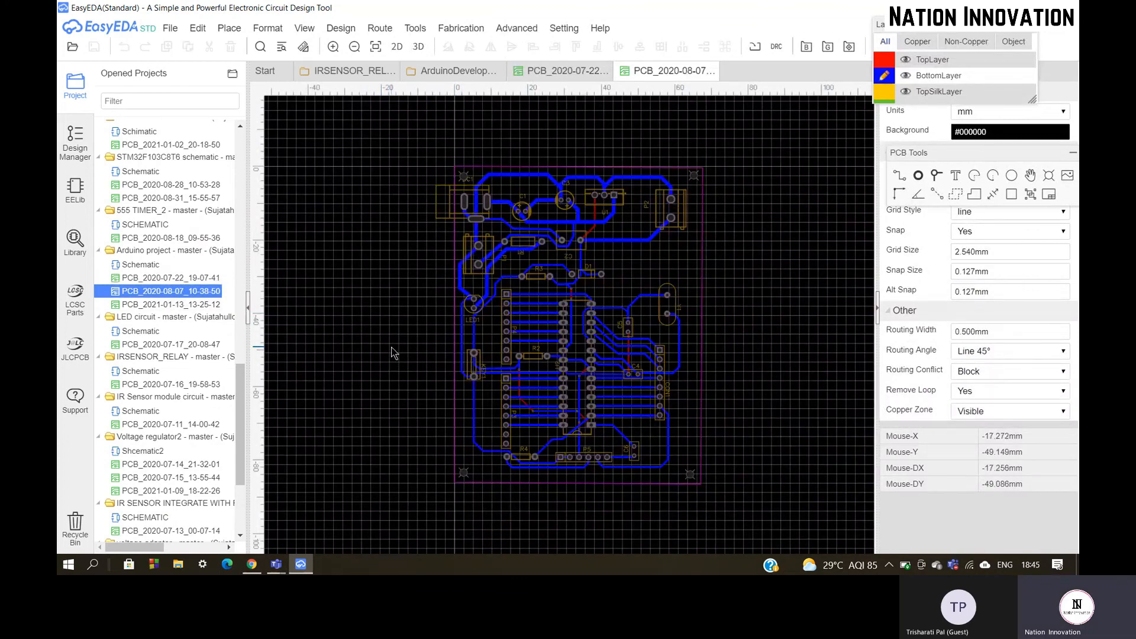
scroll(396, 382, up, 2)
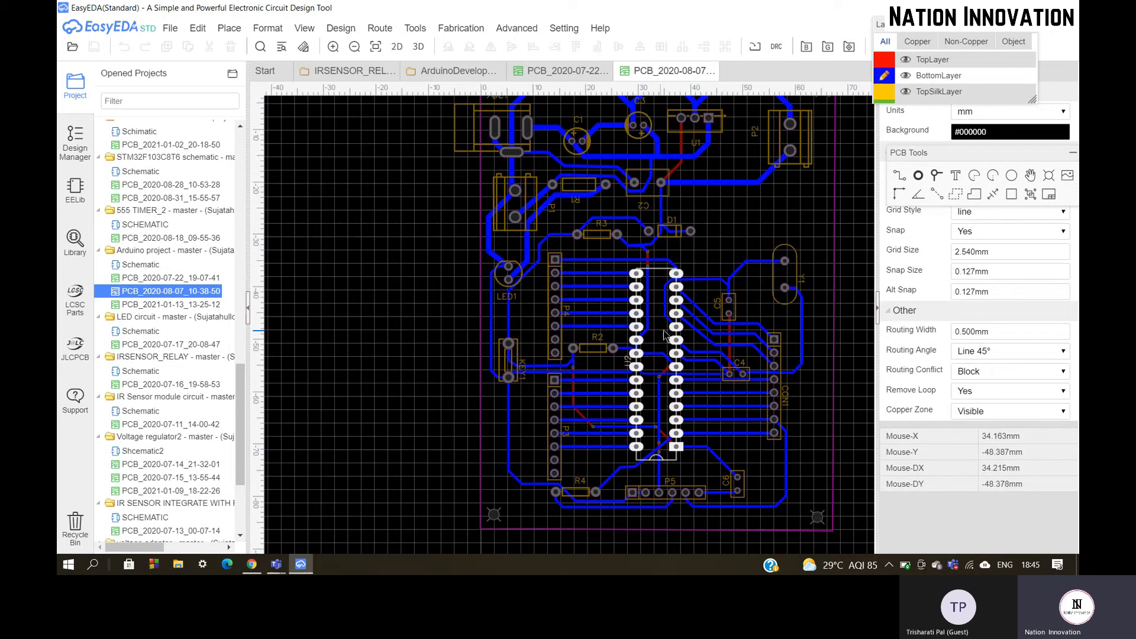
scroll(559, 283, up, 3)
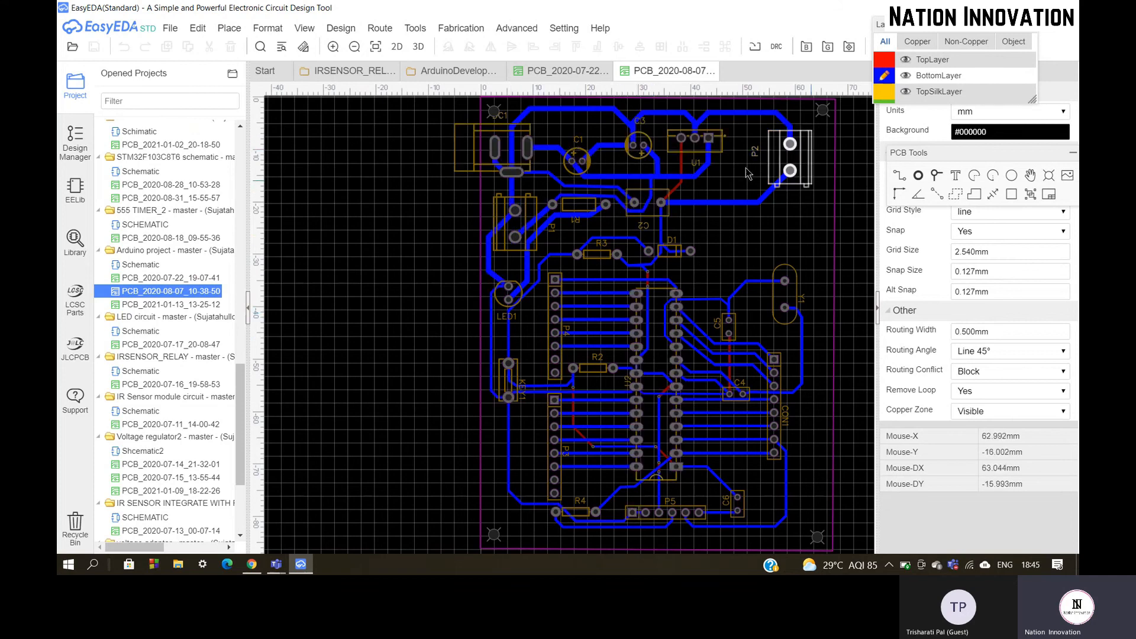
scroll(372, 305, down, 2)
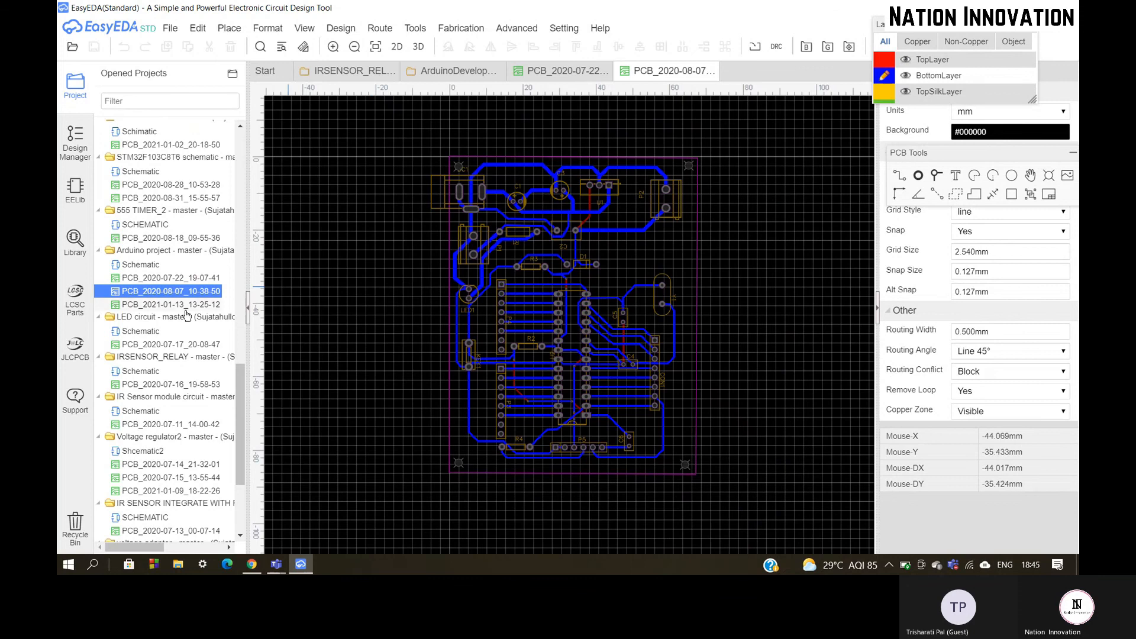
Open the Arduino project's PCB_2021-01-13_13-25-12 layout and inspect the board in the 3D view.
click(195, 304)
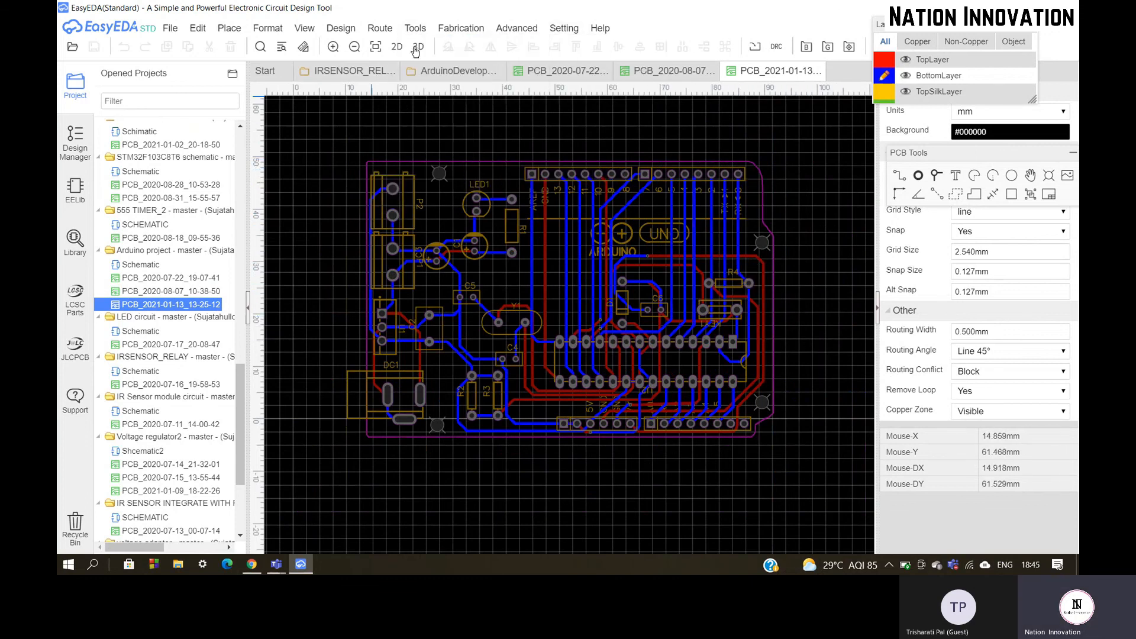
click(417, 49)
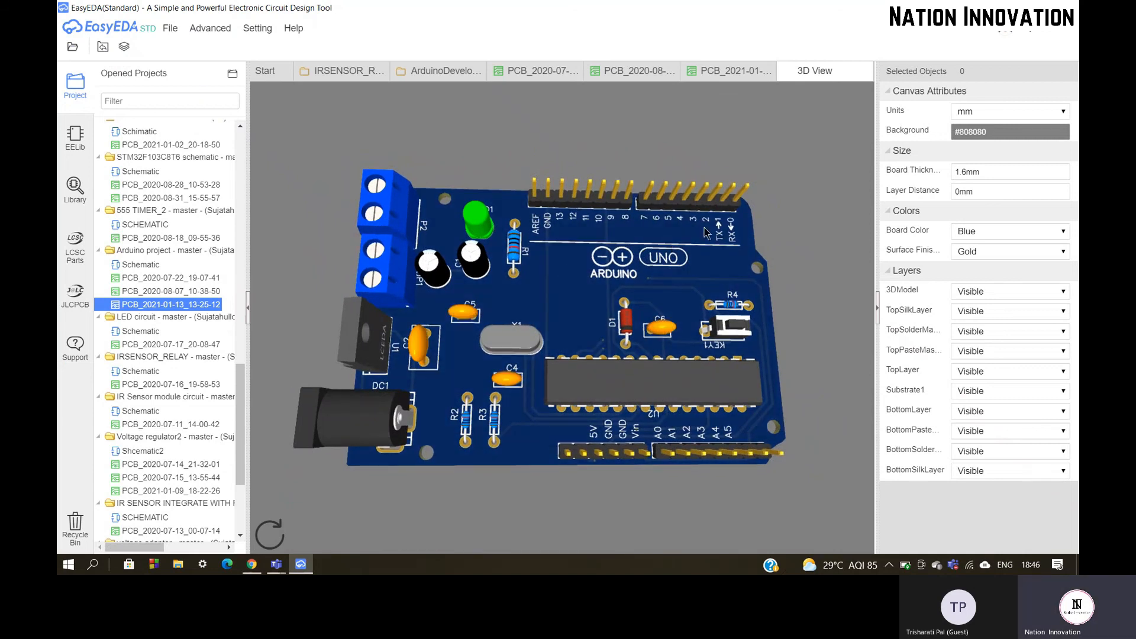
mouse_move(716, 259)
mouse_down()
mouse_move(668, 280)
mouse_move(709, 261)
mouse_up()
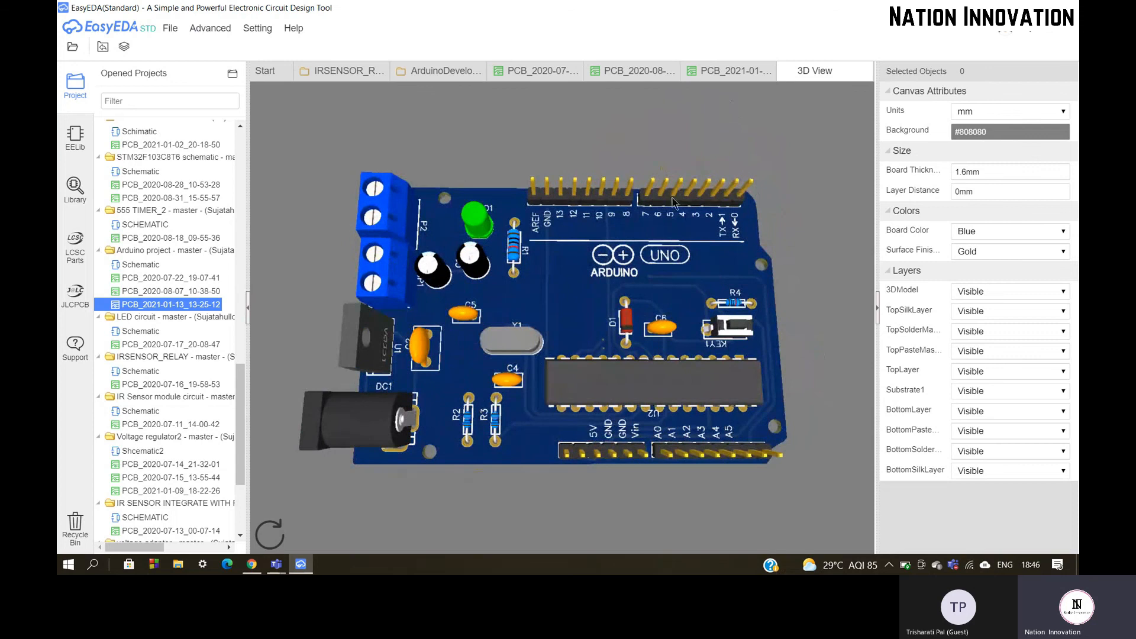
Compare the PCB_2020-08-07_10-38-50 layout with the UNO-shaped PCB_2021-01-13_13-25-12 layout.
click(732, 73)
click(639, 71)
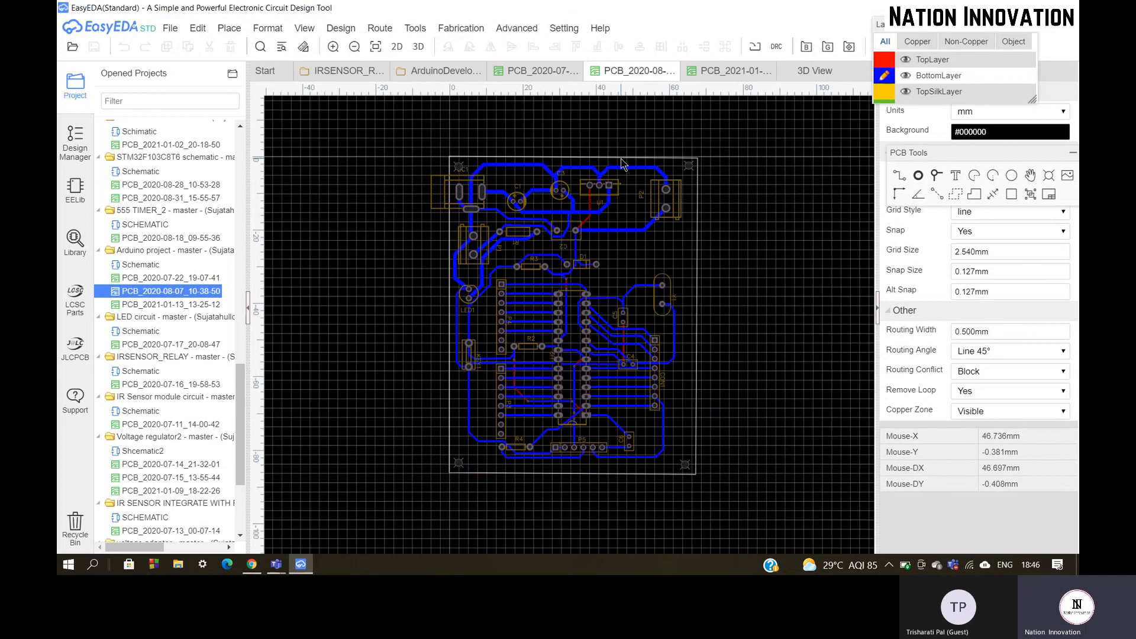
click(698, 74)
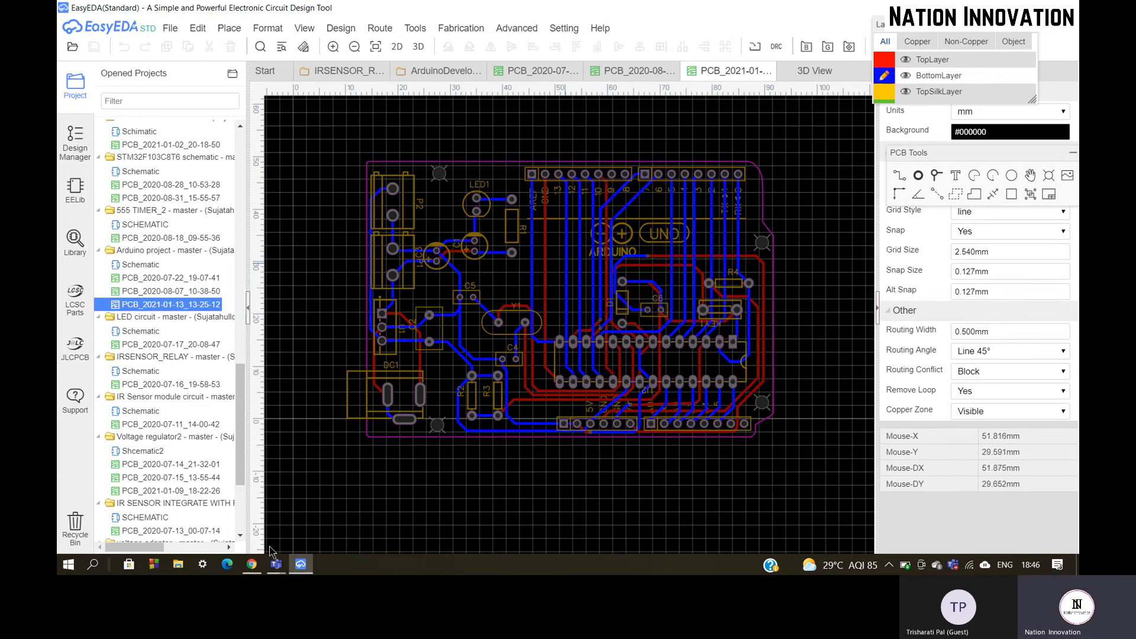
Switch to the "PCB Design" meeting in Microsoft Teams and raise the system volume to 52.
mouse_move(275, 564)
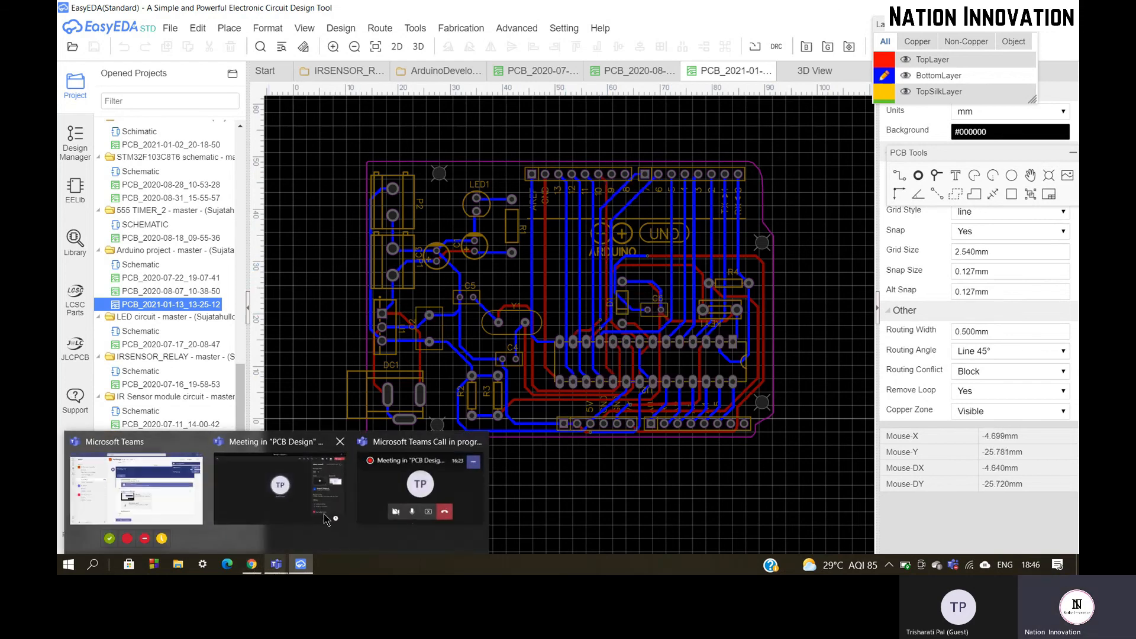
click(326, 519)
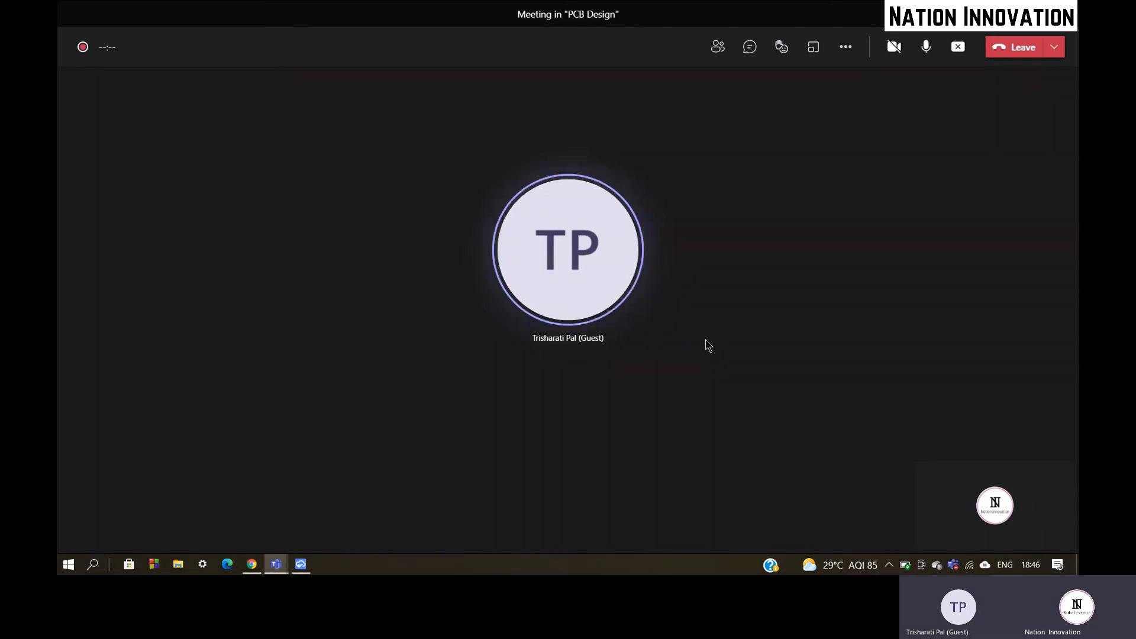
key(XF86AudioRaiseVolume)
key(XF86AudioRaiseVolume)
key(XF86AudioRaiseVolume)
key(XF86AudioRaiseVolume)
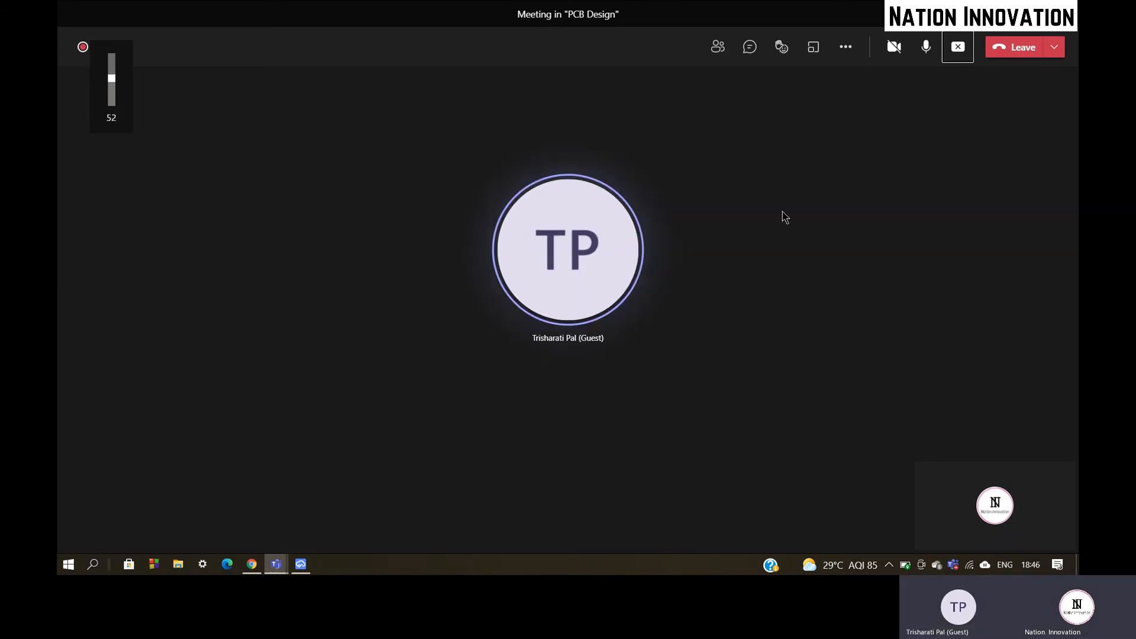
click(632, 268)
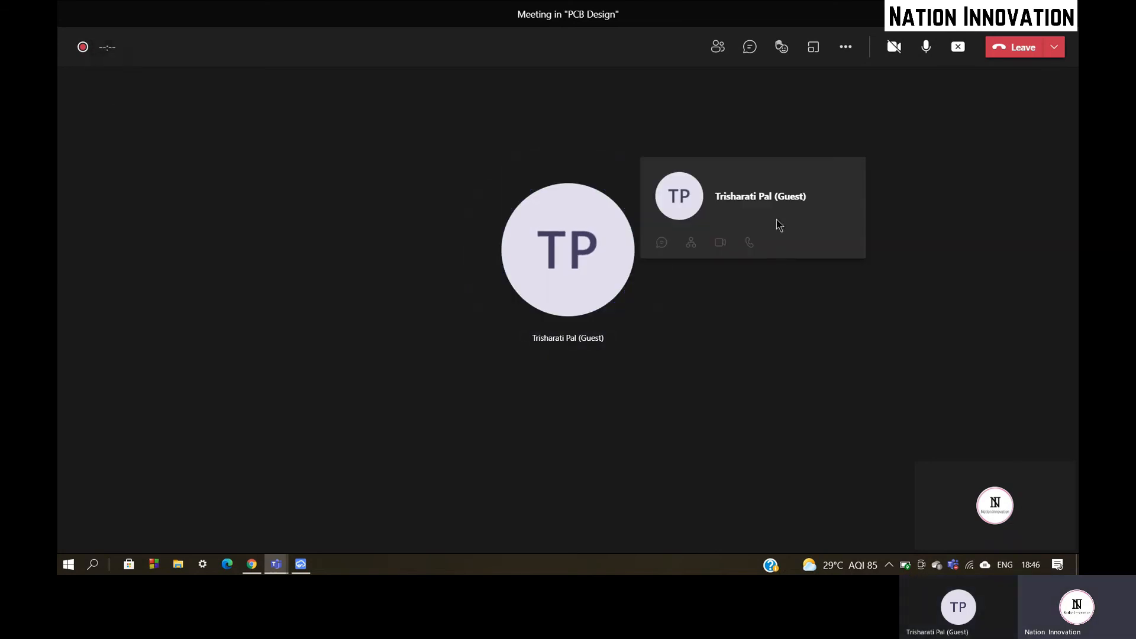
click(772, 322)
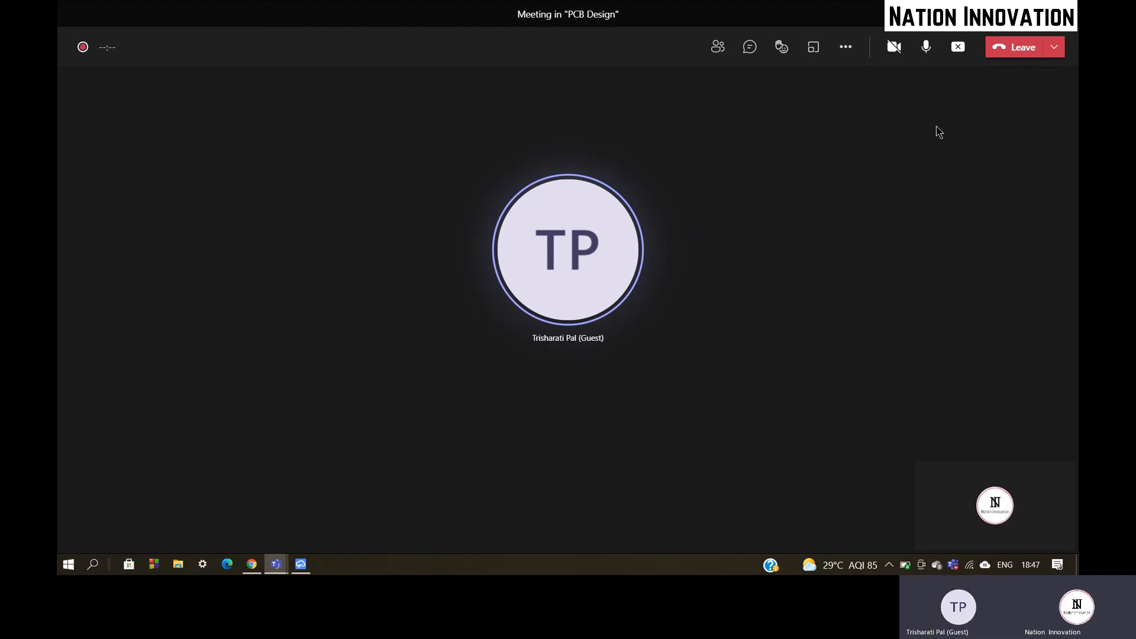
click(782, 47)
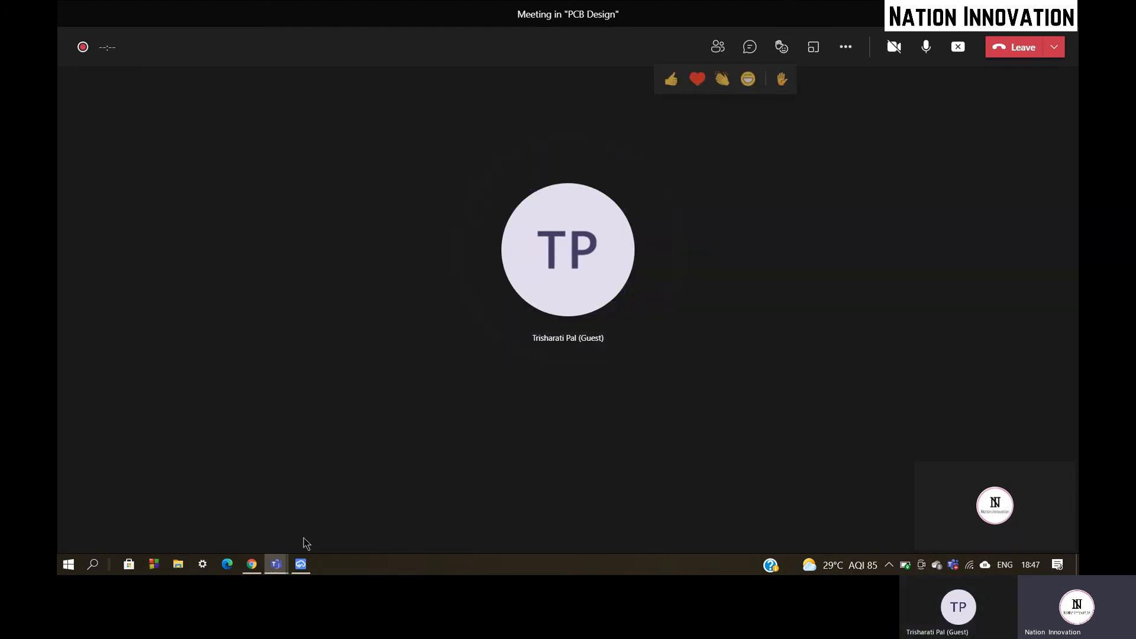
Switch back to EasyEDA and view the PDF export options for the IRSENSOR_RELAY schematic without exporting it.
click(300, 565)
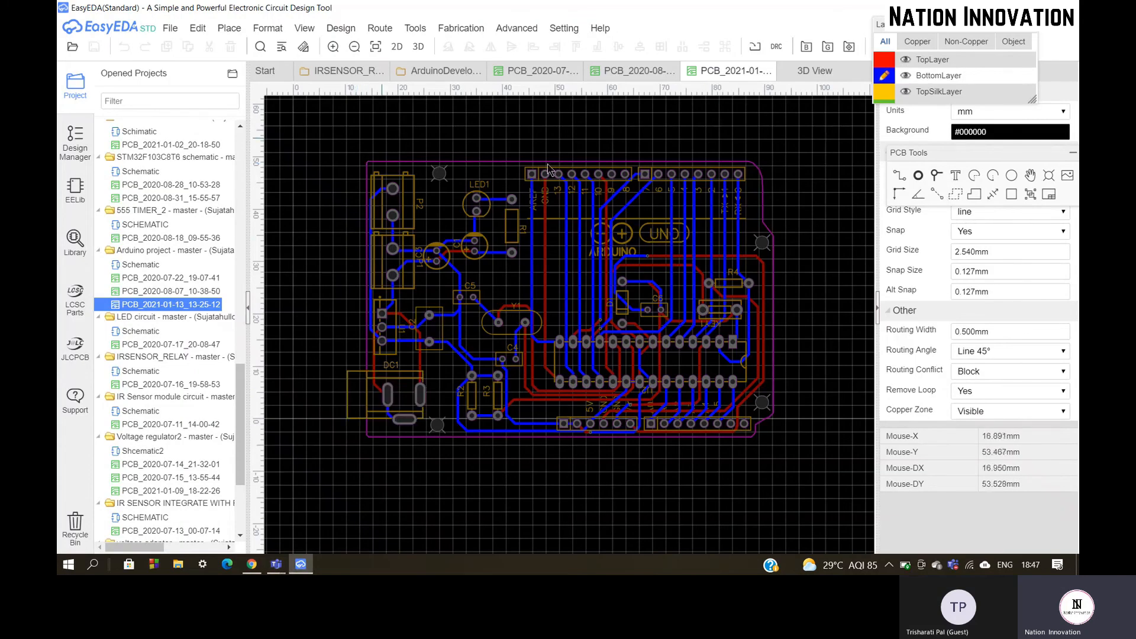
click(358, 72)
click(168, 28)
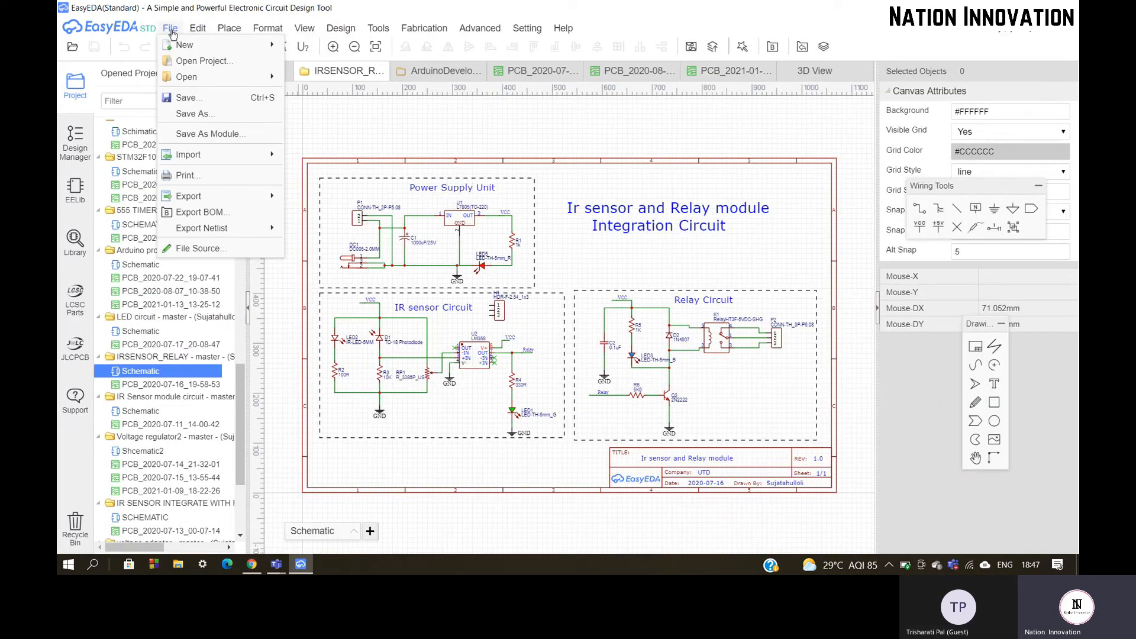
mouse_move(211, 199)
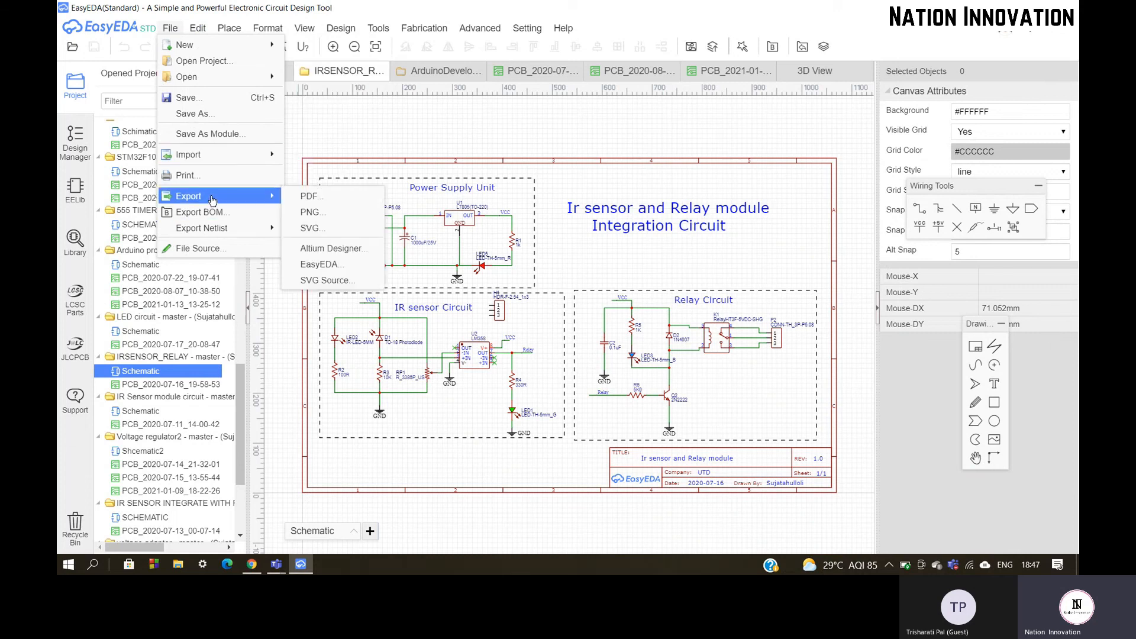
click(309, 200)
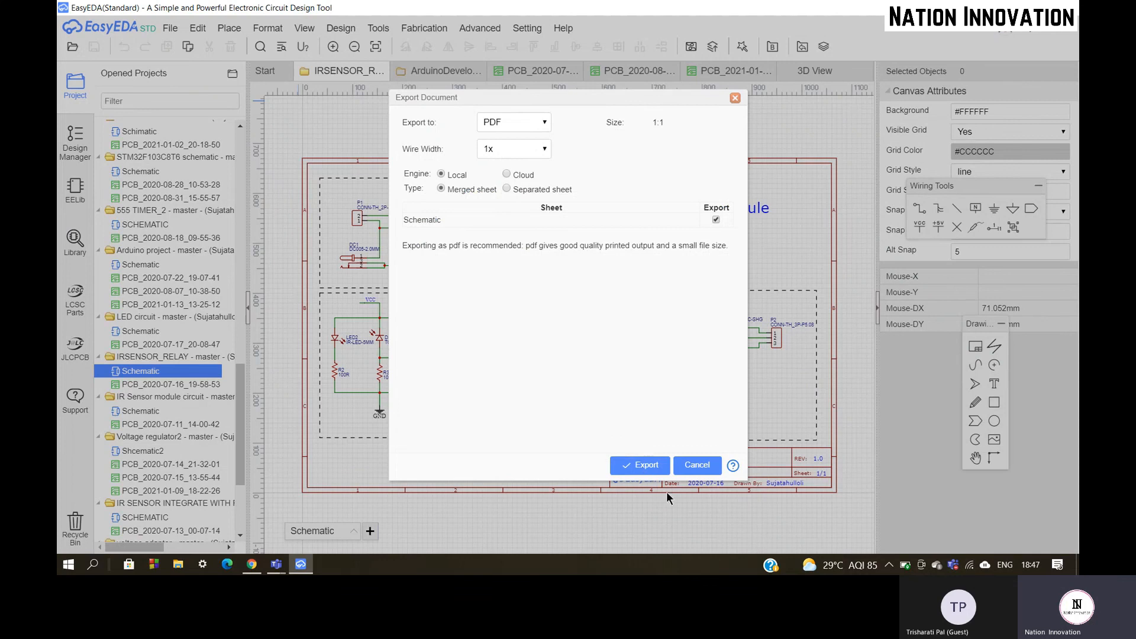
click(697, 465)
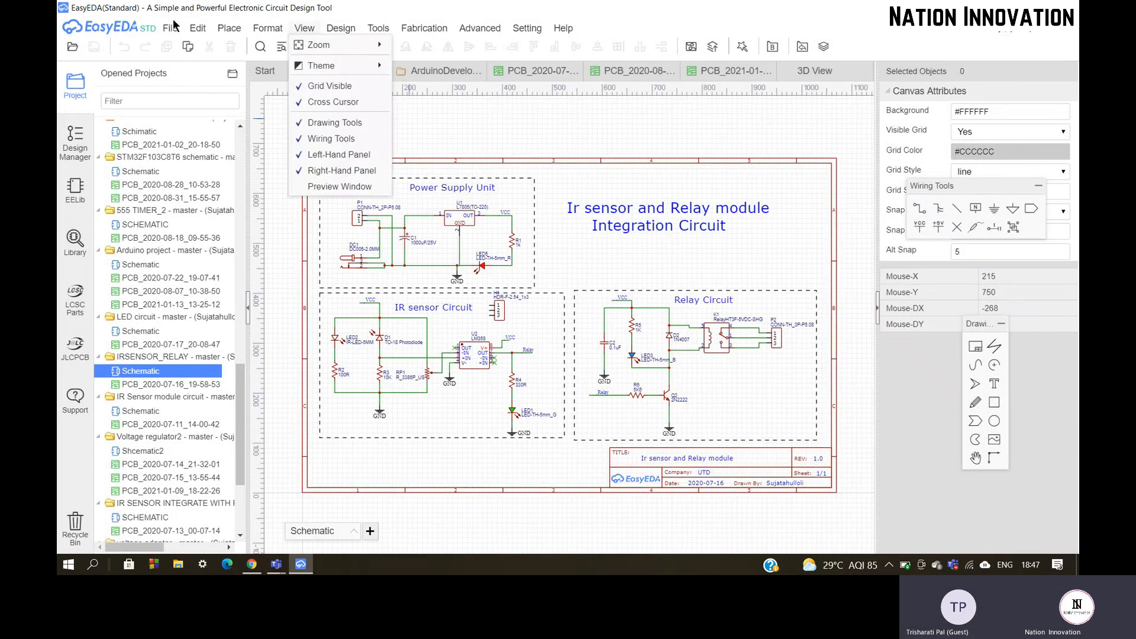
Review the Arduino Development Board schematic and the complete PCB_2021-01-13_13-25-12 layout.
click(465, 73)
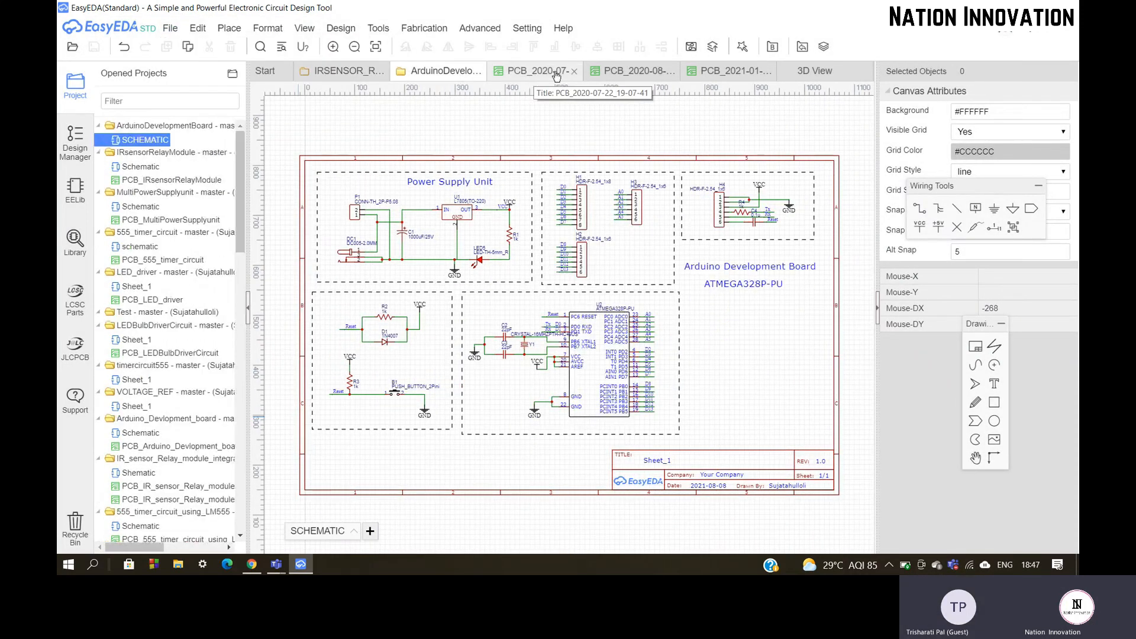
click(556, 74)
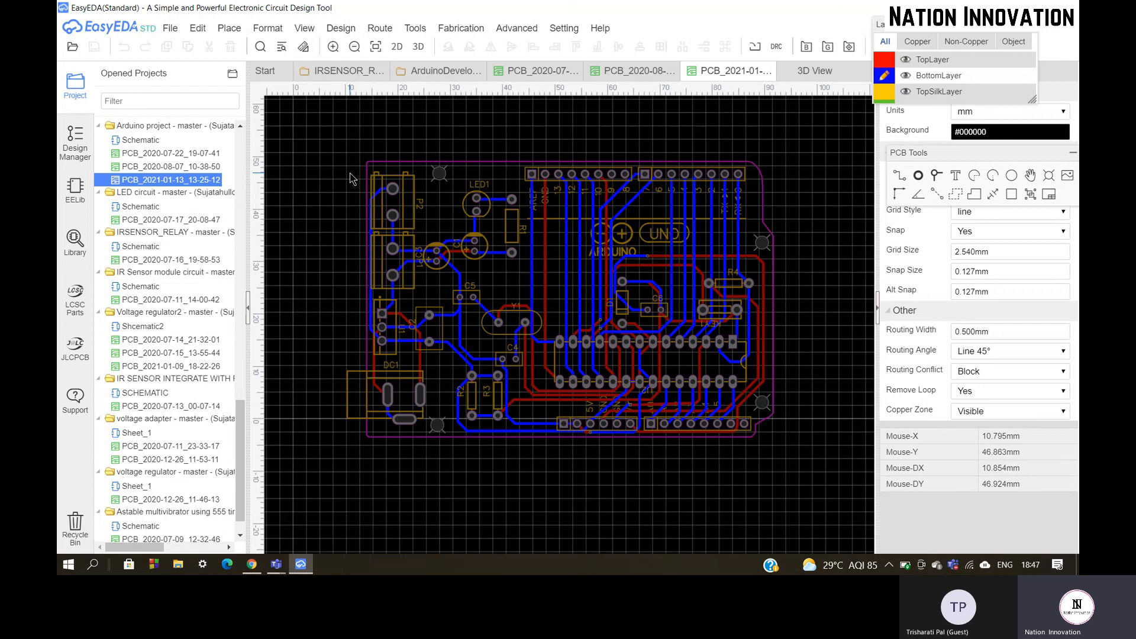
drag(341, 145, 812, 475)
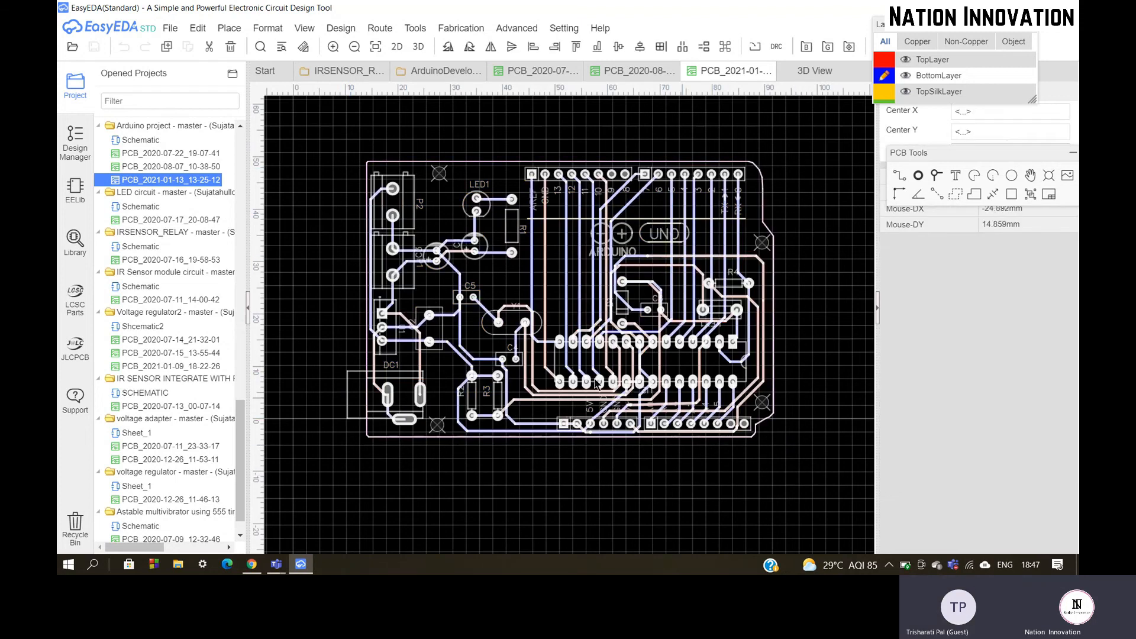
click(589, 472)
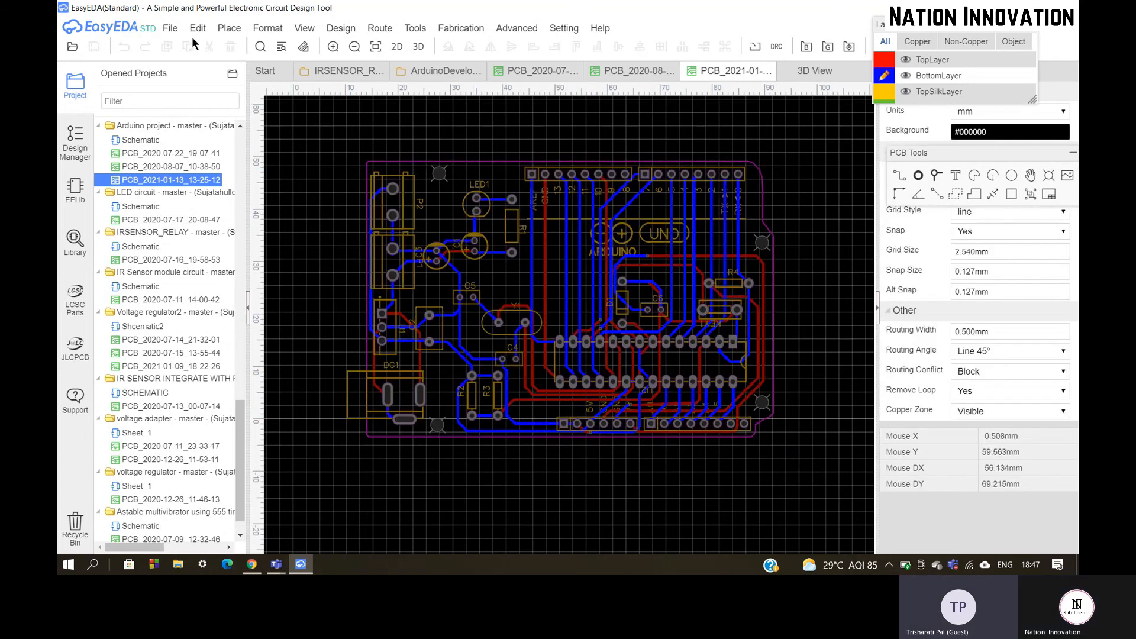
Start generating the Gerber fabrication files for PCB_2021-01-13_13-25-12, choosing to run the design rule check first.
click(171, 28)
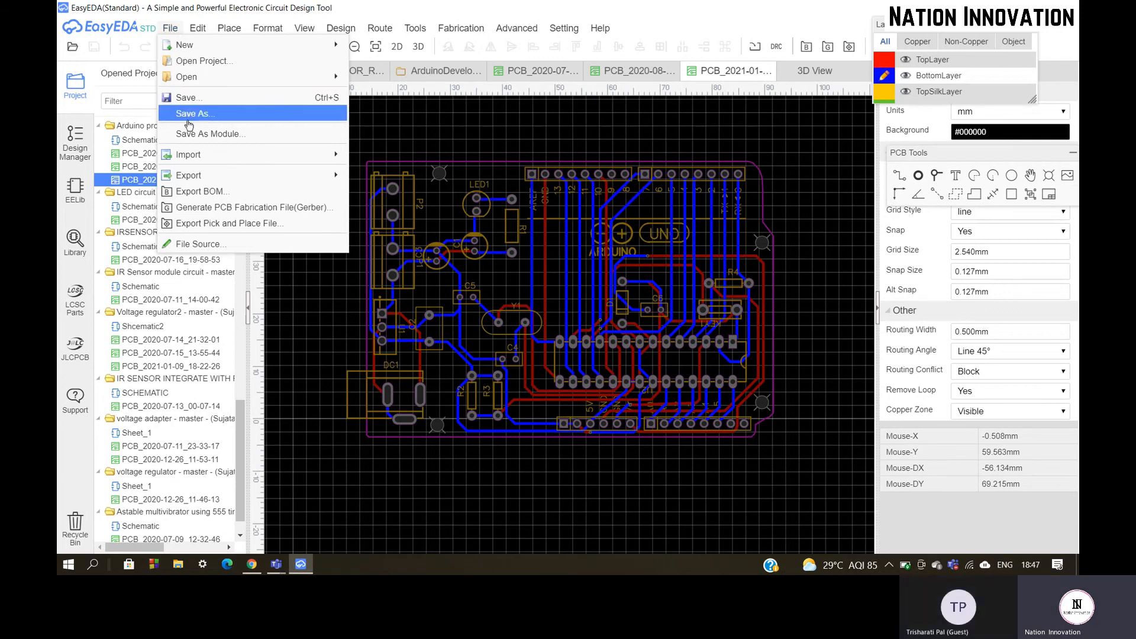
click(213, 208)
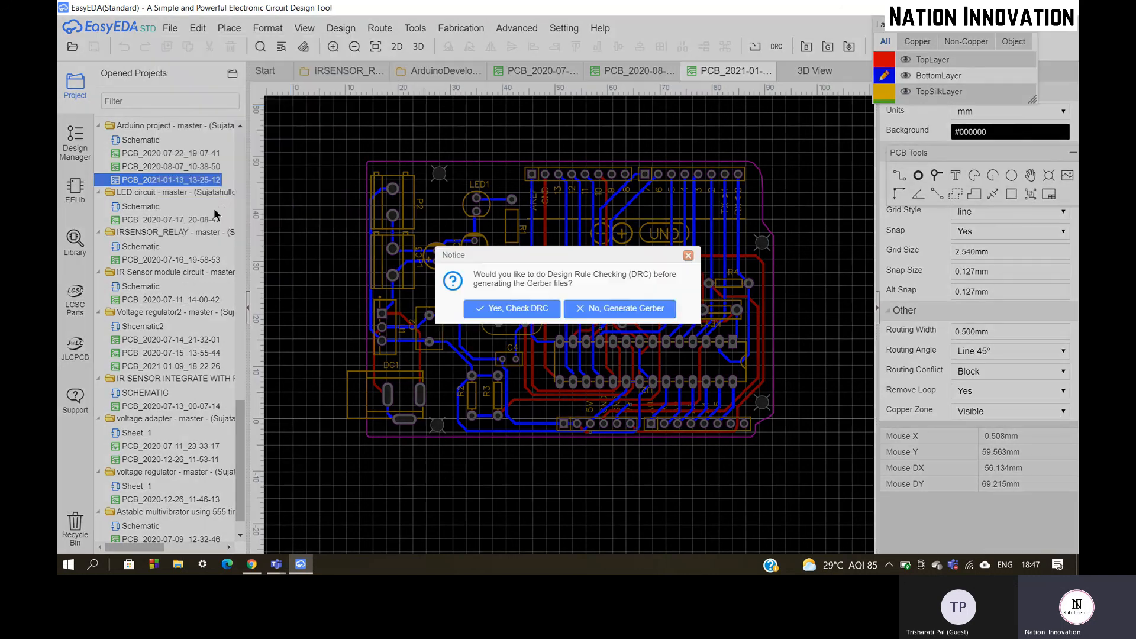
click(515, 309)
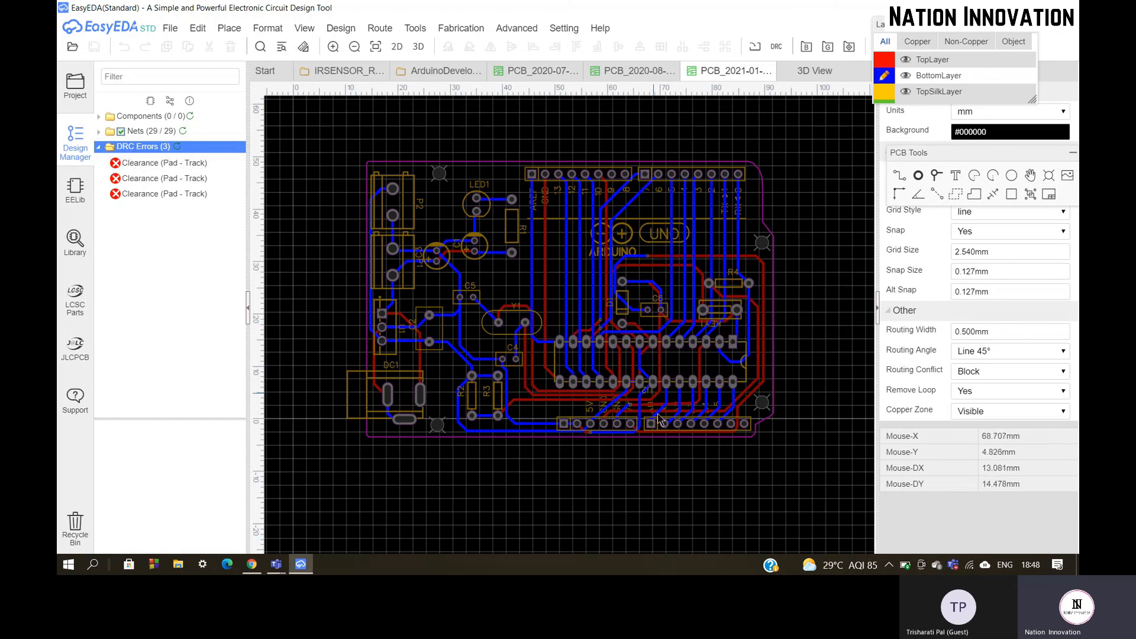
Inspect the first pad-to-track clearance error and the tracks between the microcontroller and the lower pin headers.
scroll(542, 426, up, 3)
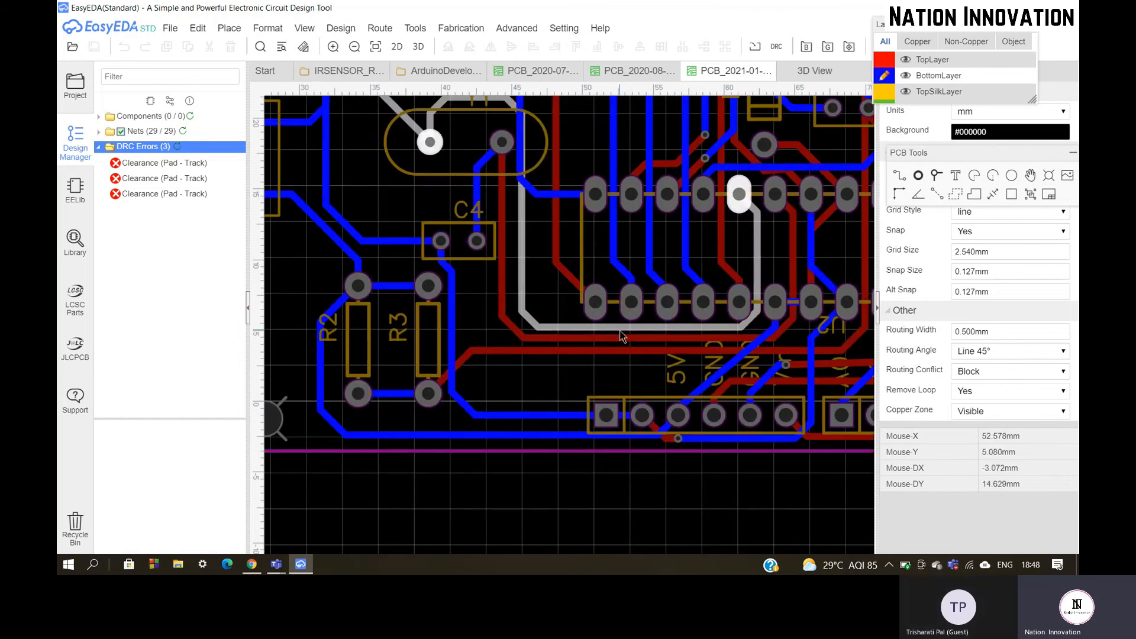
click(168, 160)
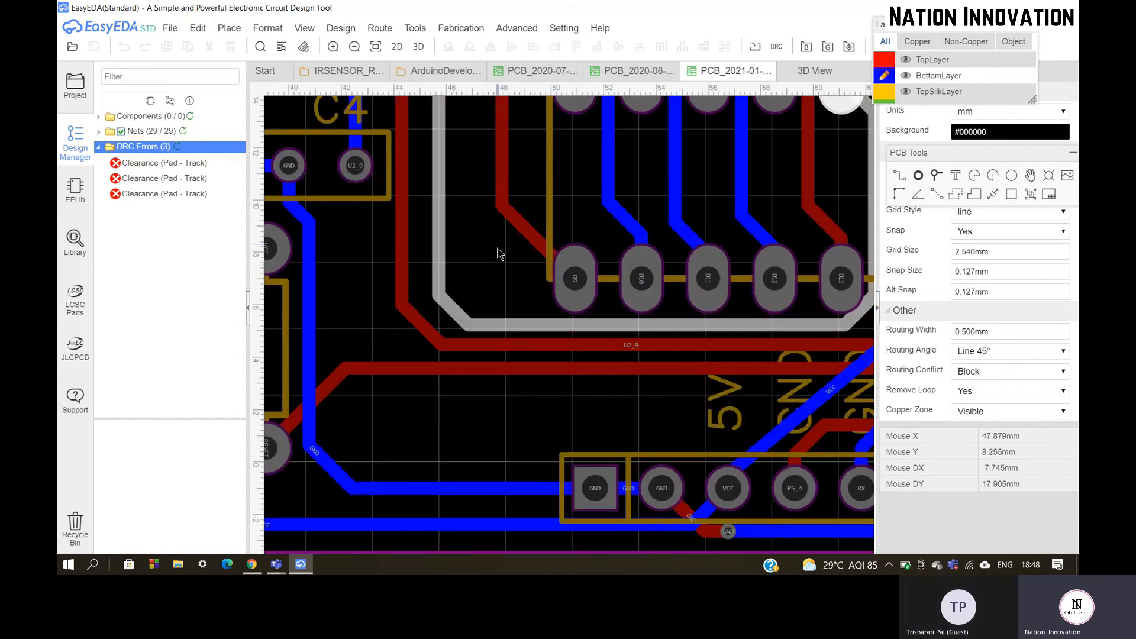
scroll(497, 254, down, 5)
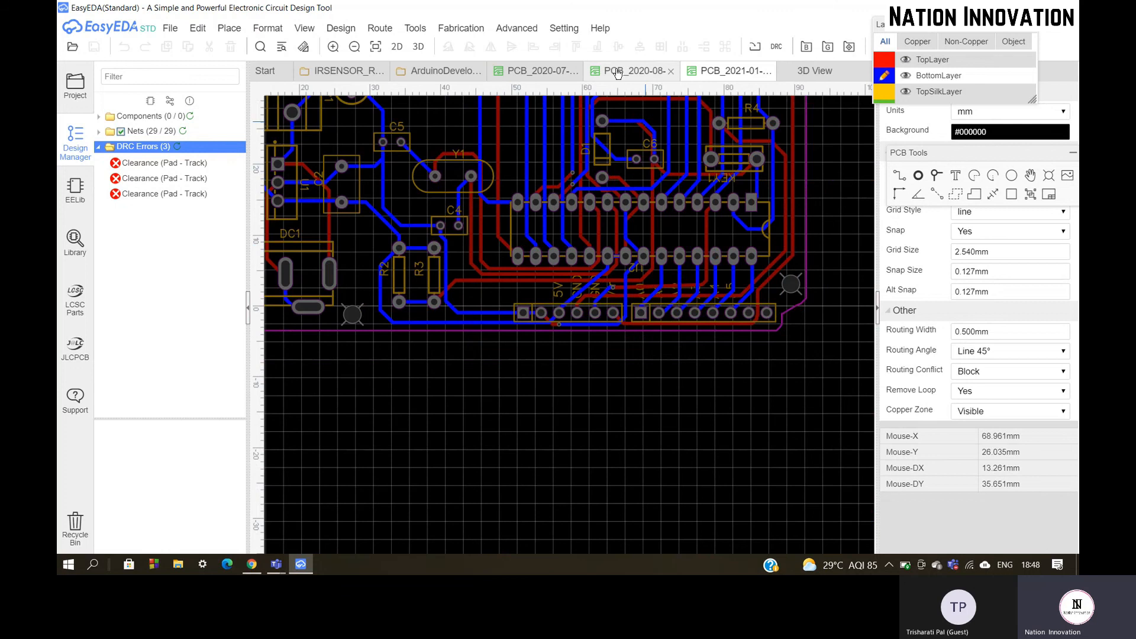
Switch to the PCB_2020-08 layout and start generating its Gerber files, choosing to run the design rule check first.
click(616, 72)
click(198, 27)
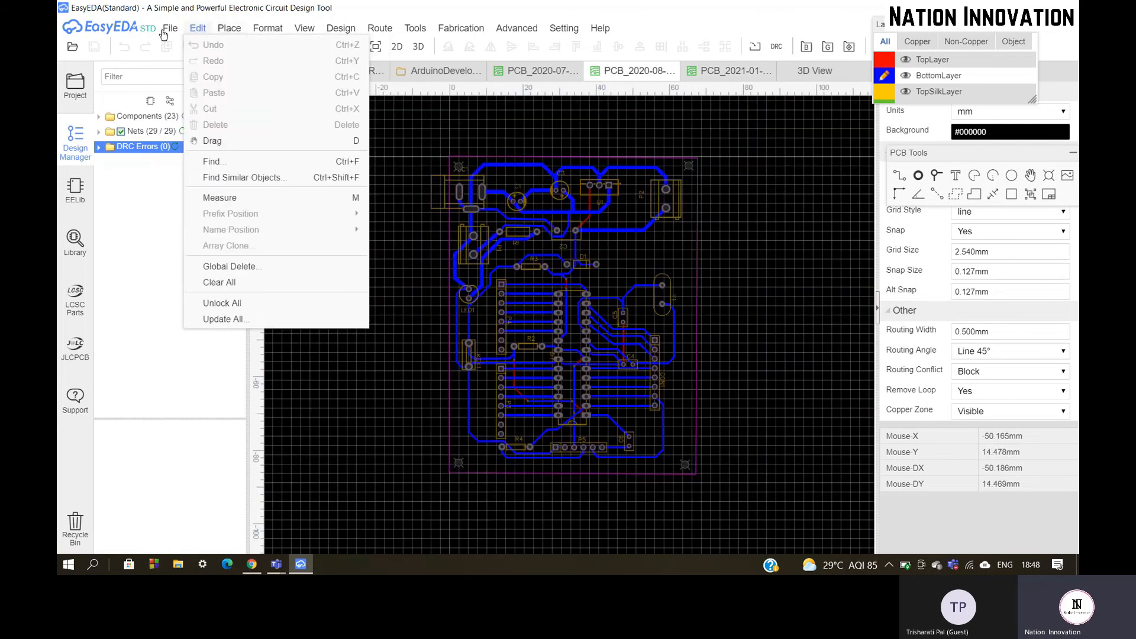
mouse_move(165, 29)
click(220, 211)
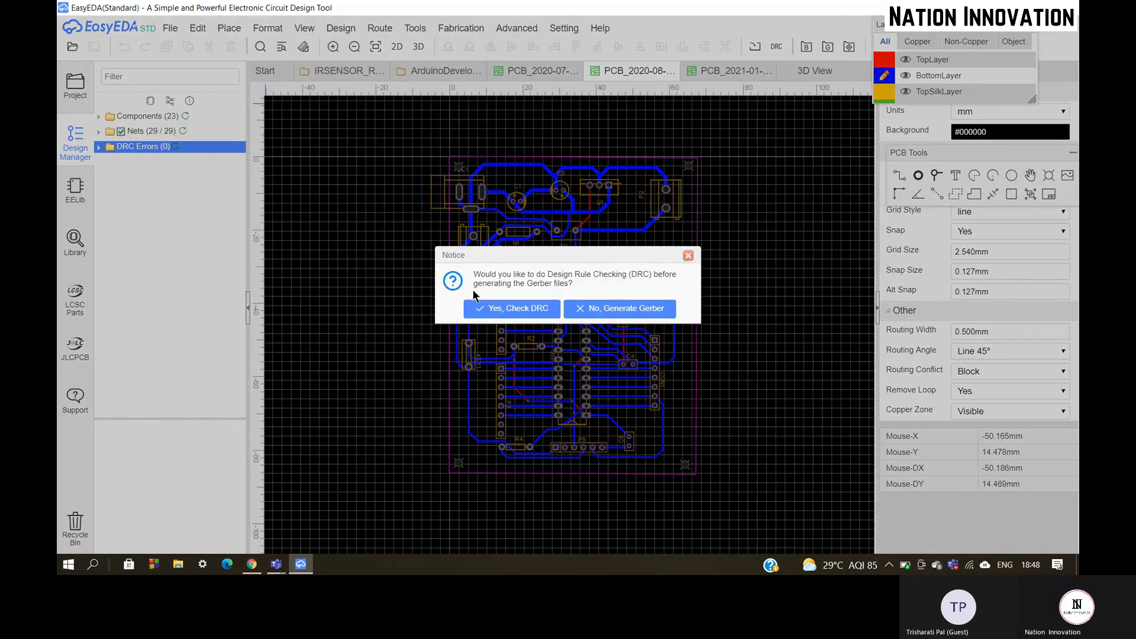
click(487, 308)
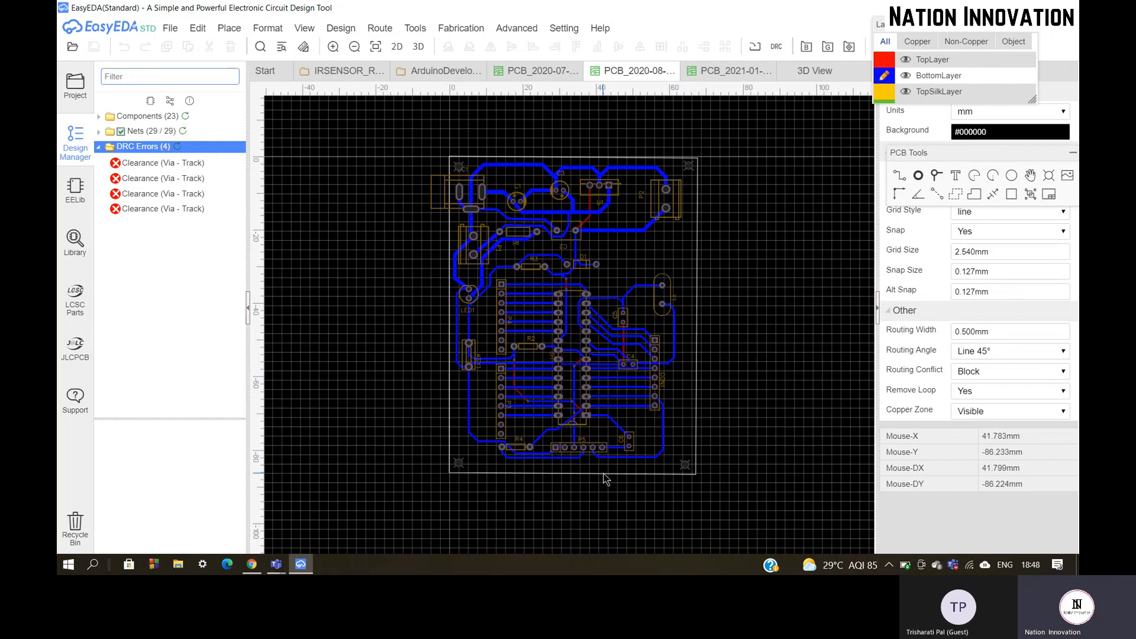
Inspect the vias and the RESET, VCC and TX tracks around the microcontroller's lower pins, then view the whole board.
scroll(604, 473, up, 2)
scroll(591, 445, up, 2)
scroll(590, 445, up, 2)
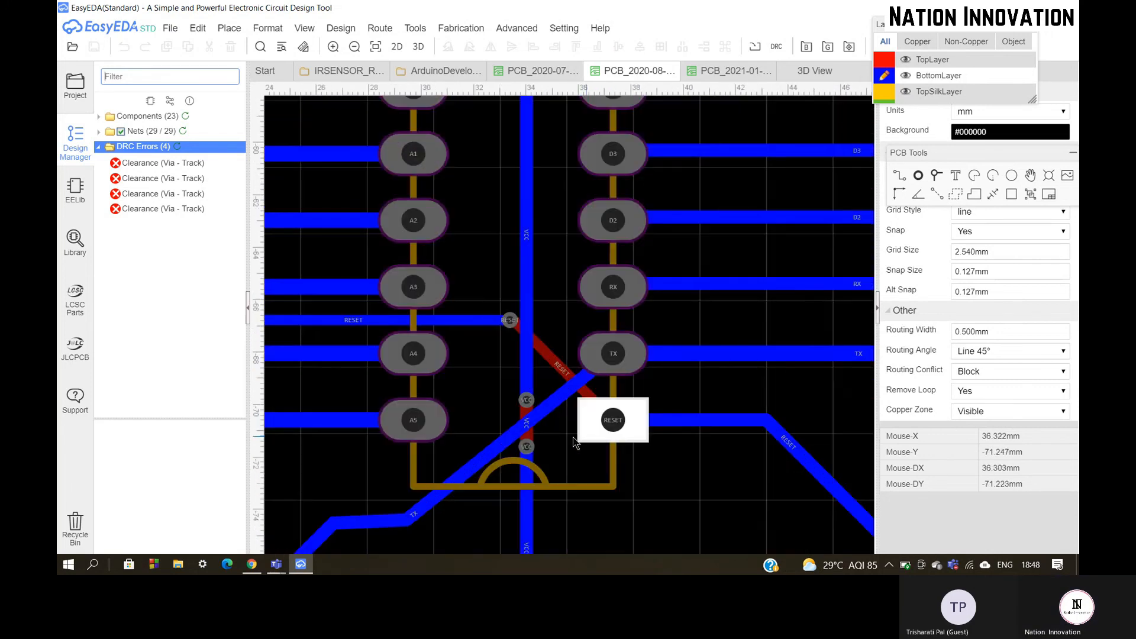
scroll(473, 294, up, 3)
scroll(473, 294, down, 3)
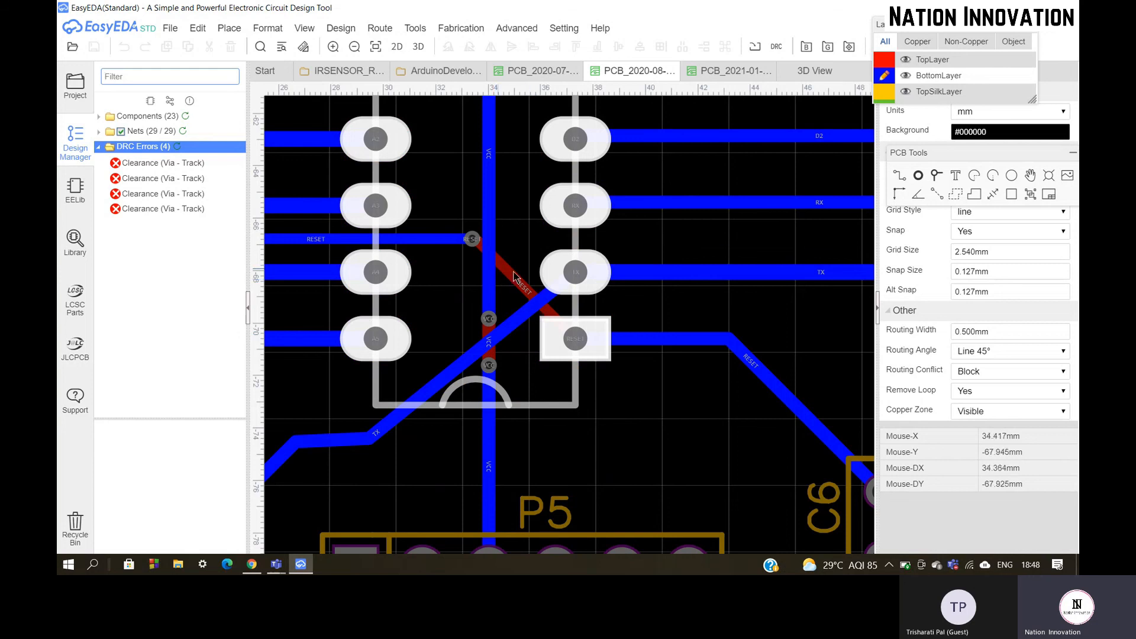
scroll(514, 277, down, 4)
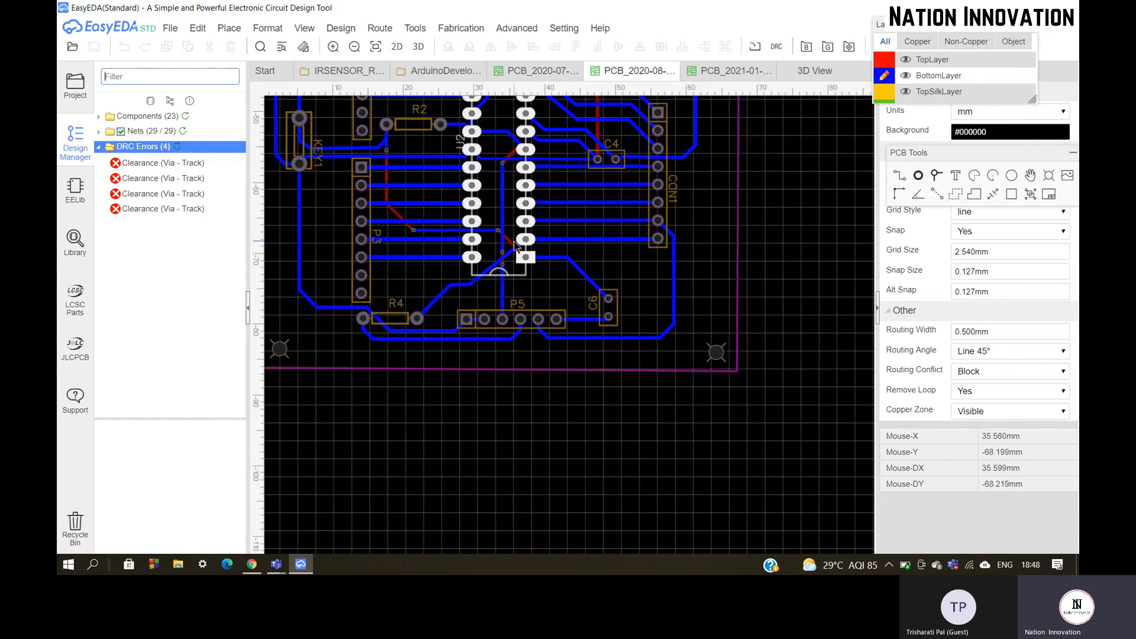
text(k)
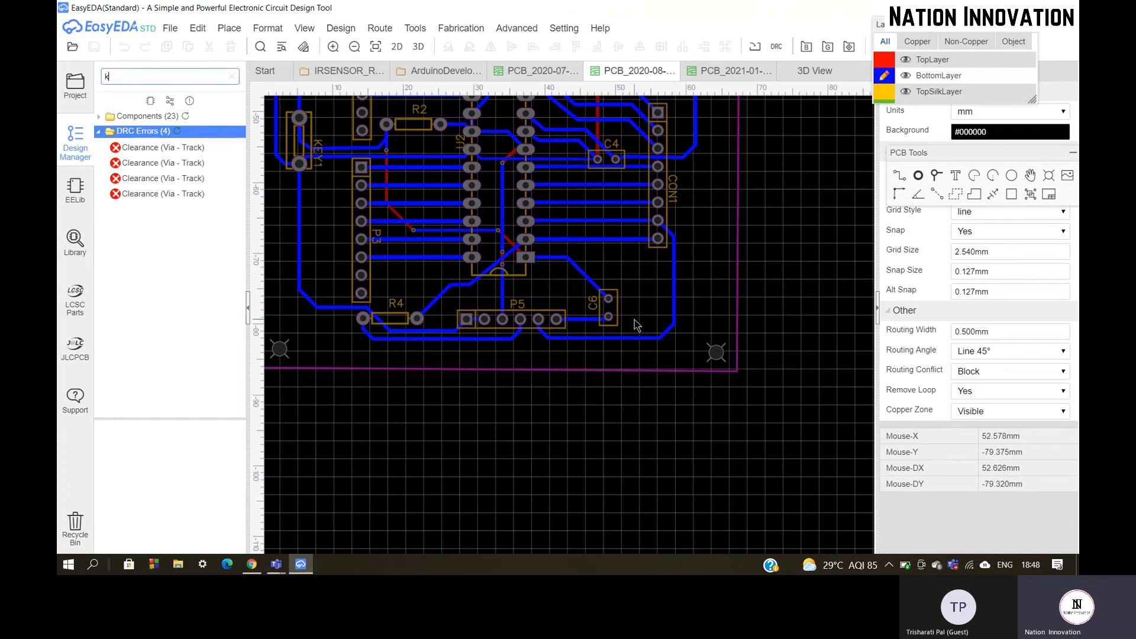
click(757, 319)
key(k)
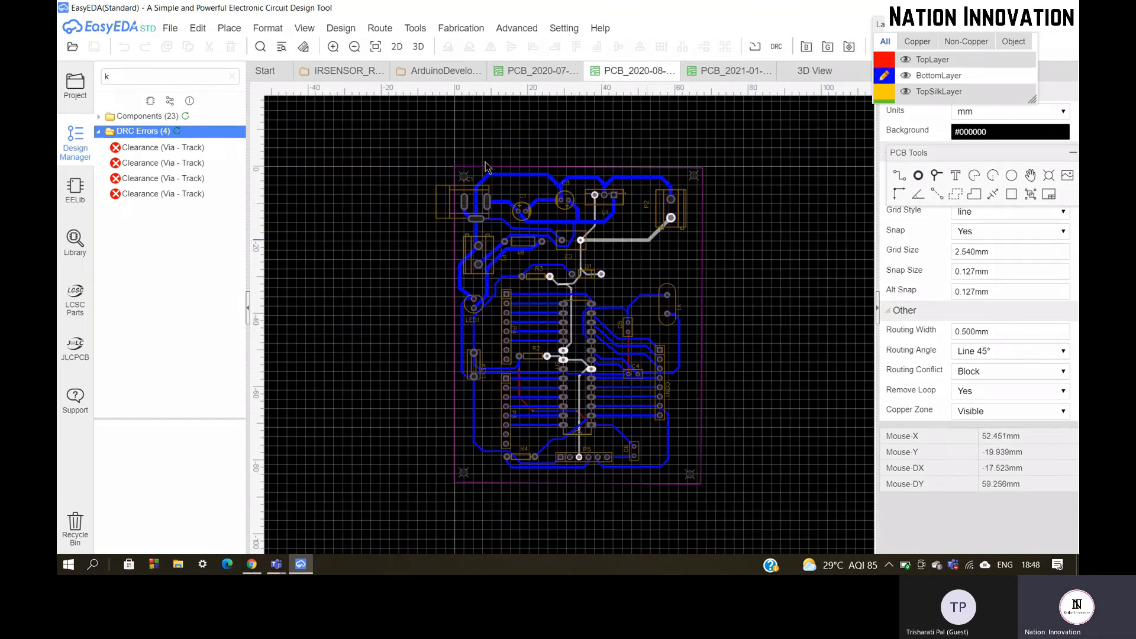
Review the PCB_2020-07 layout, then return to the Arduino Development Board schematic and view its file export and print options.
click(528, 72)
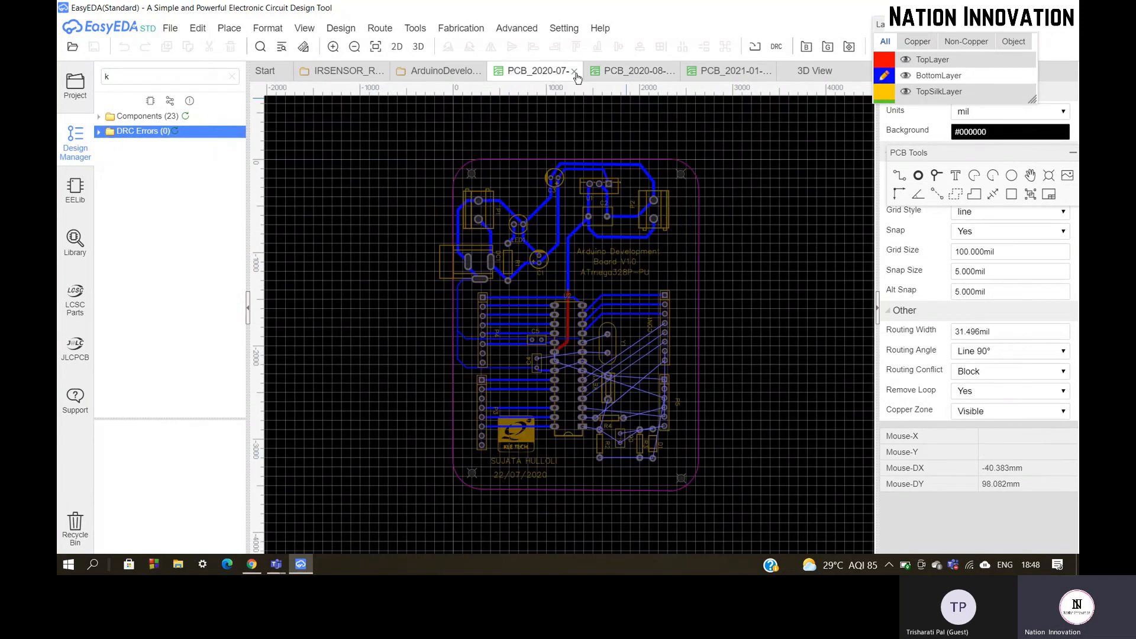
click(453, 73)
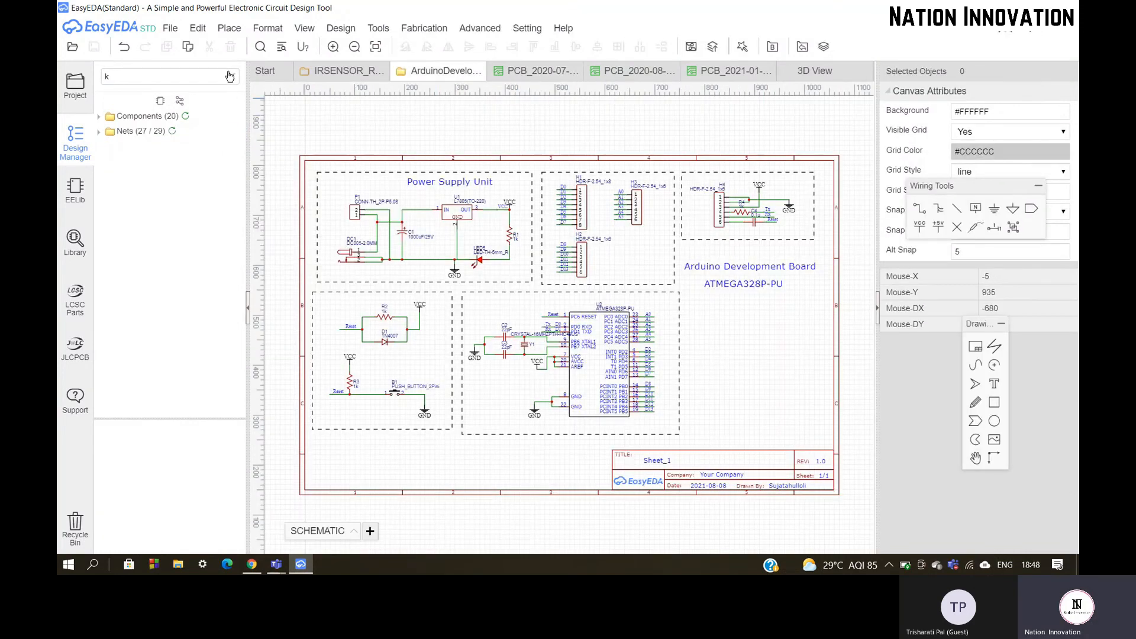
click(170, 28)
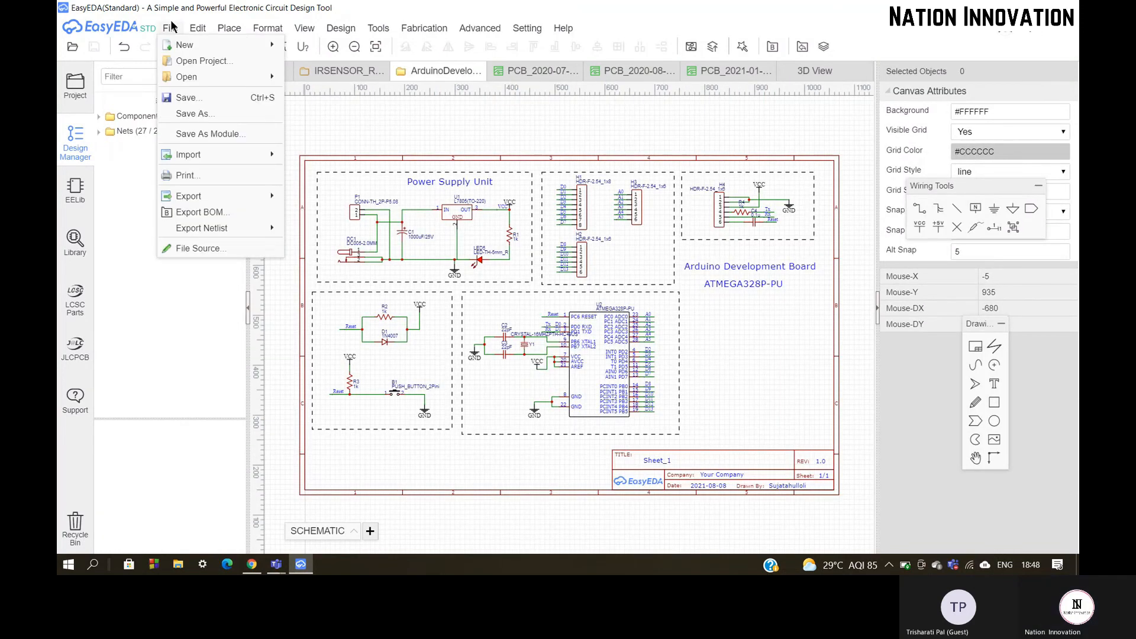
mouse_move(231, 203)
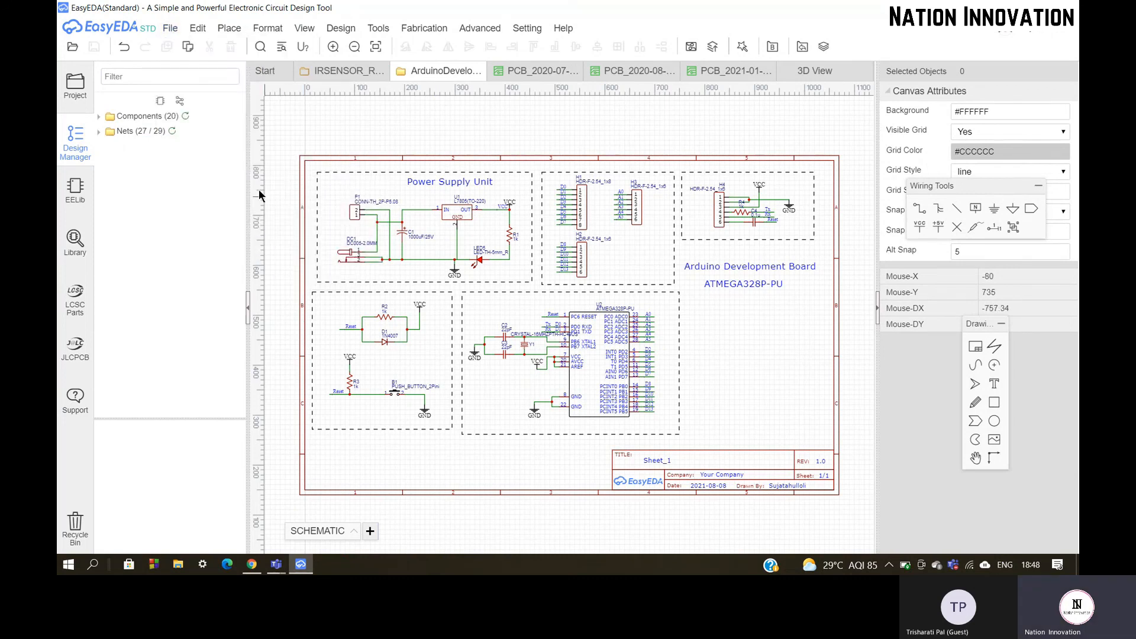
click(170, 28)
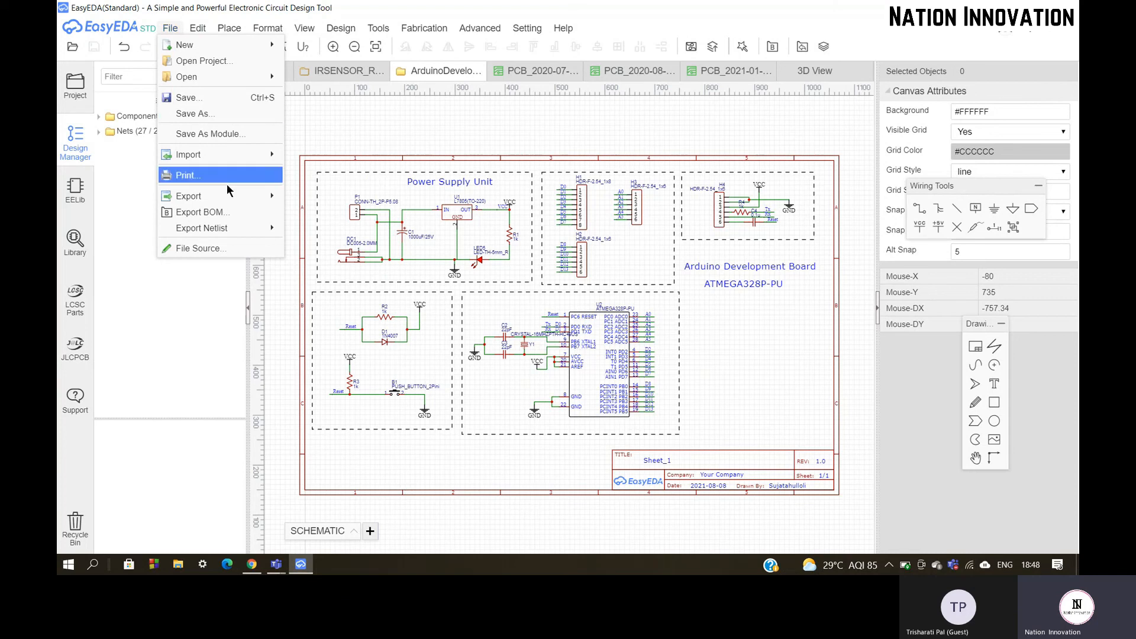
mouse_move(261, 200)
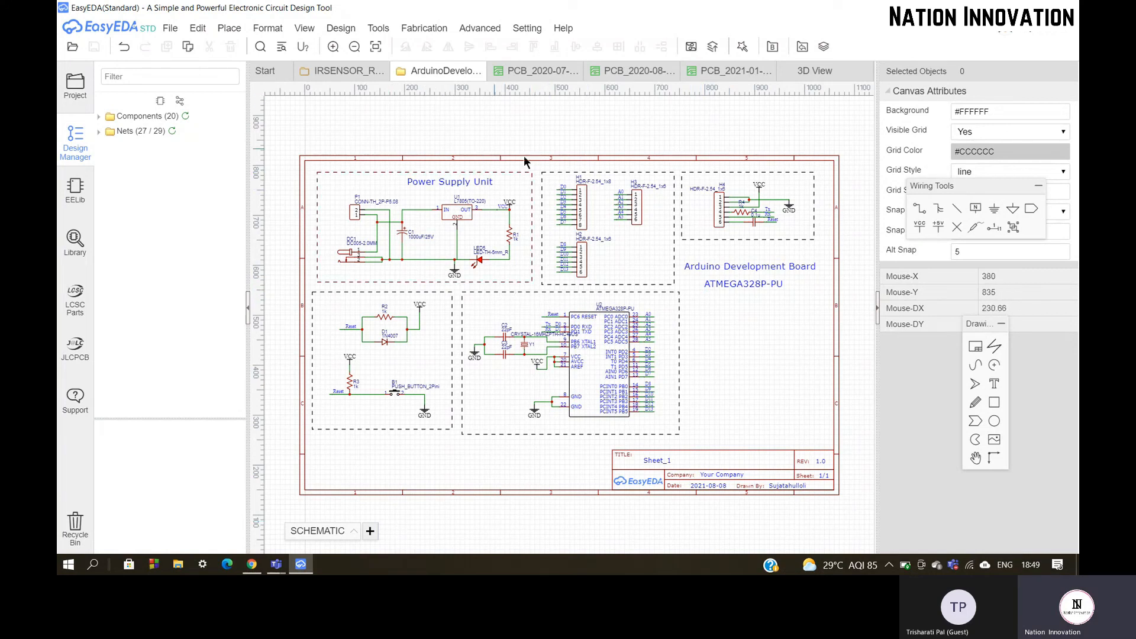
Move the sheet frame slightly upward around the Arduino Development Board schematic and deselect it.
mouse_move(328, 485)
mouse_down()
mouse_move(352, 471)
mouse_move(338, 481)
mouse_move(344, 490)
mouse_up()
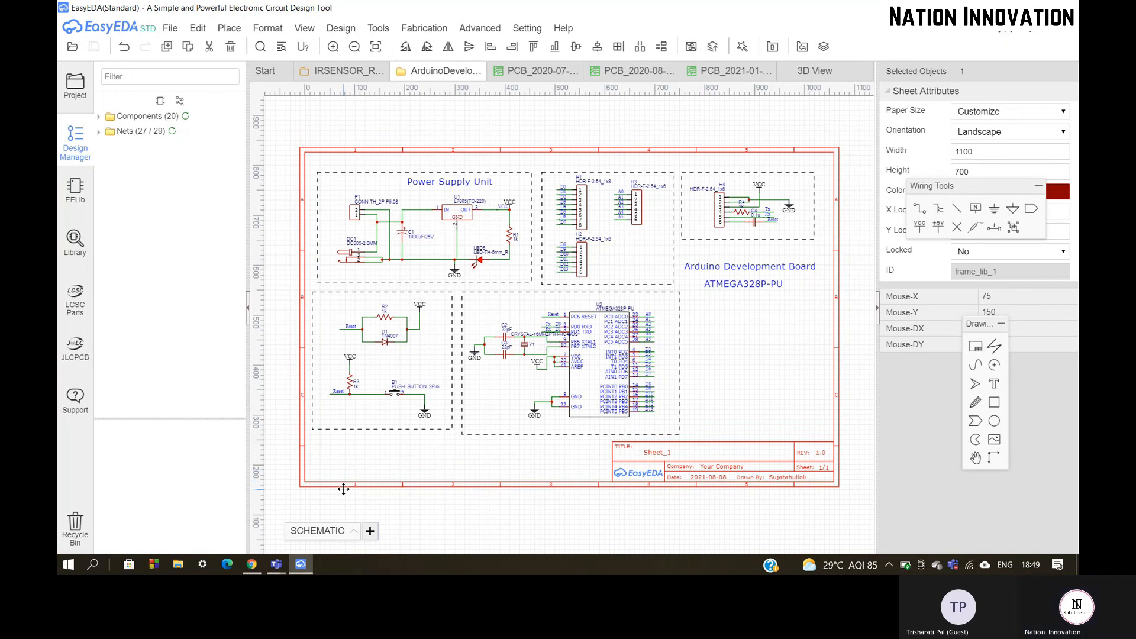
click(372, 514)
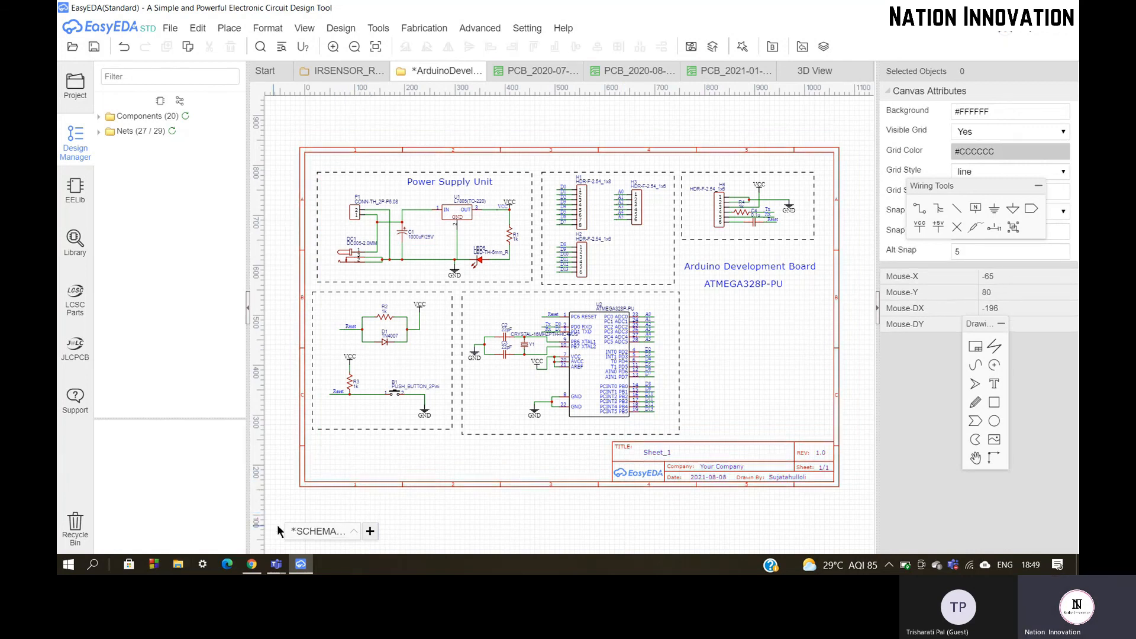